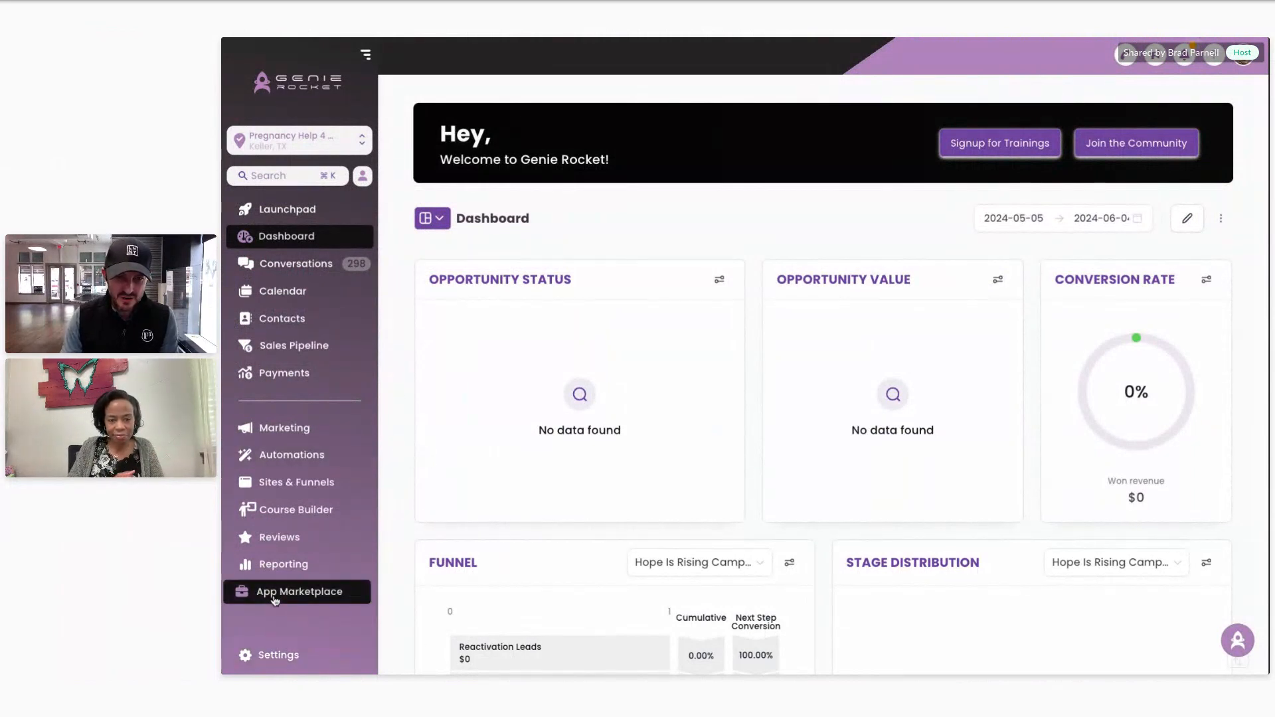
Step: Go to Settings > Calendars to list the Blissful Beginnings and Cherished Moments sonogram calendars
scroll(286, 594, down, 2)
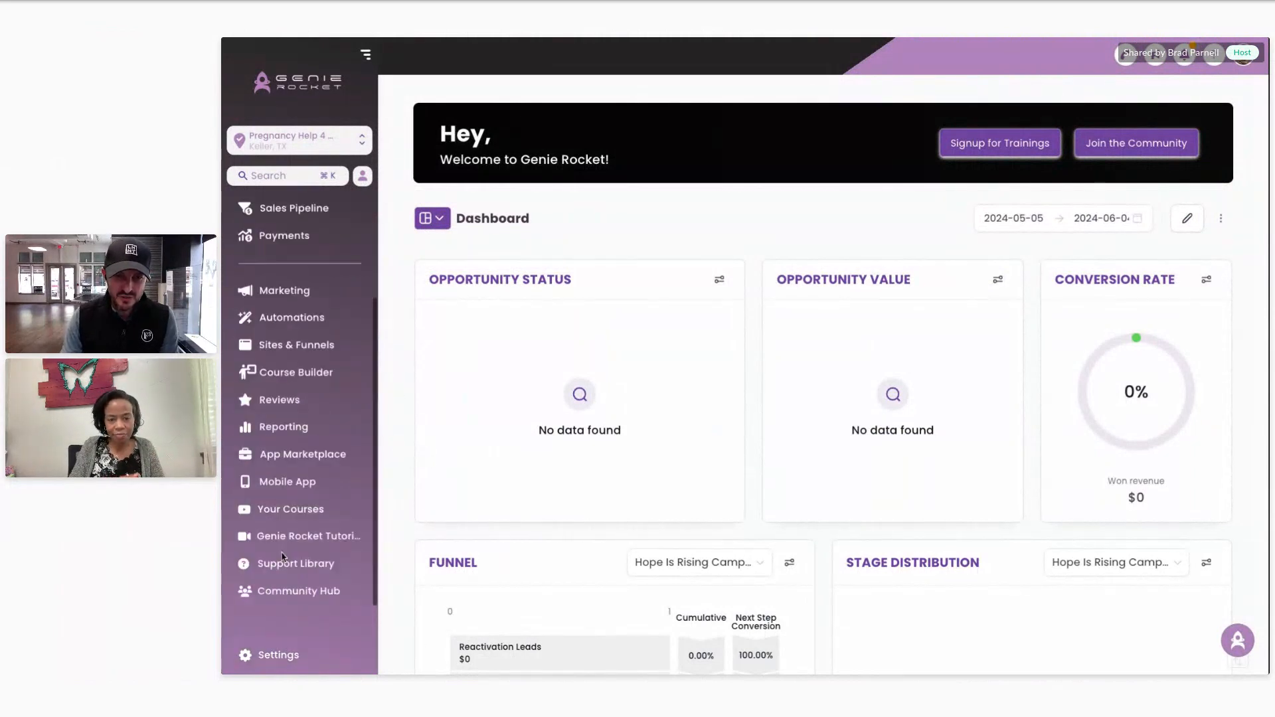
click(279, 656)
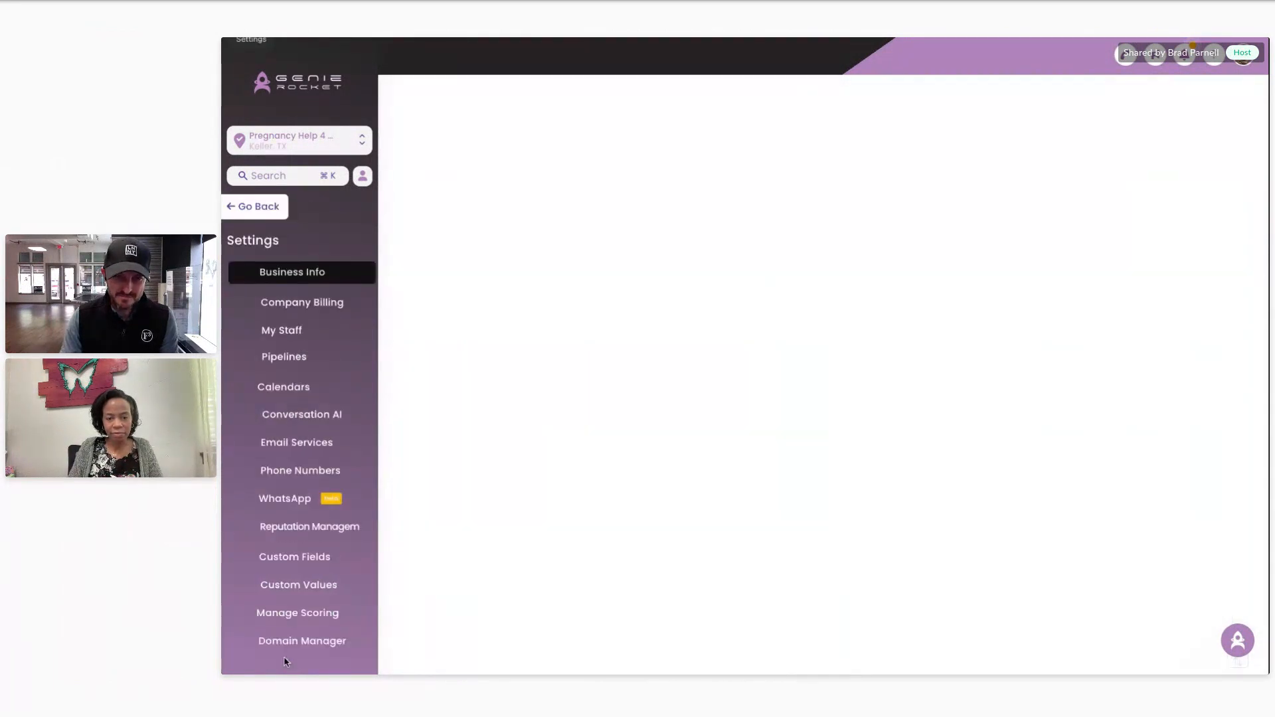
click(286, 392)
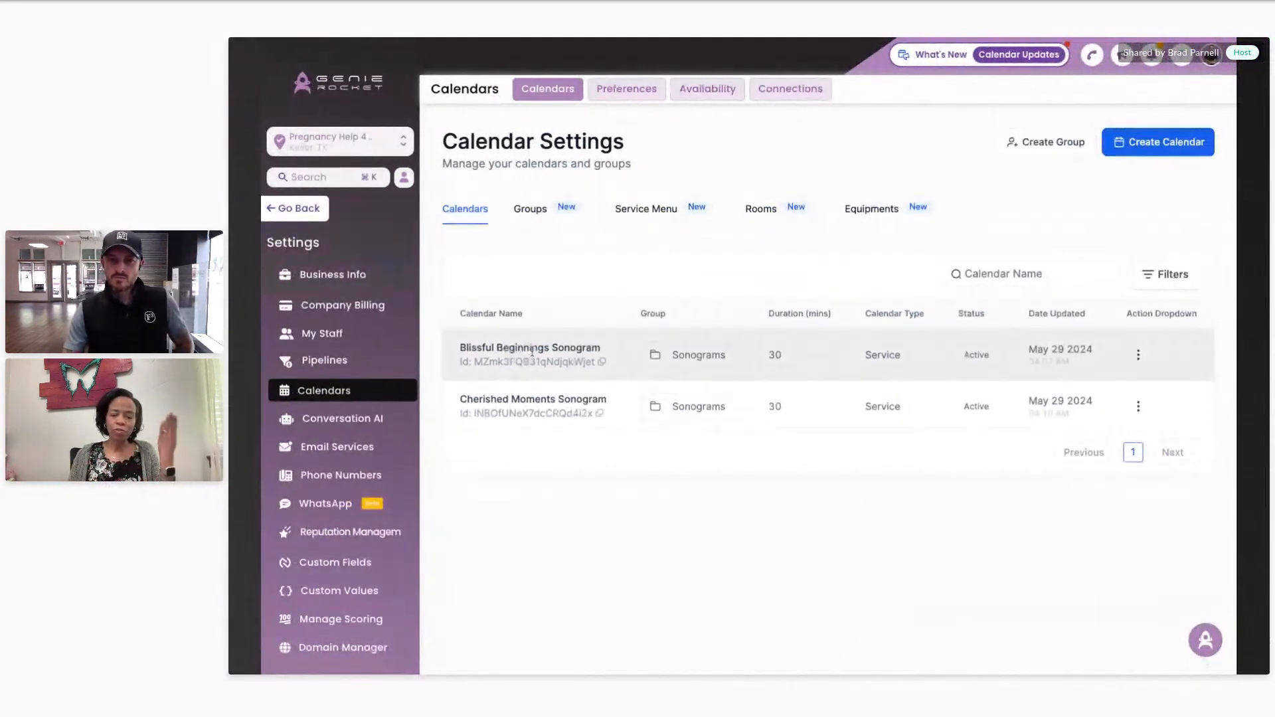
click(1138, 355)
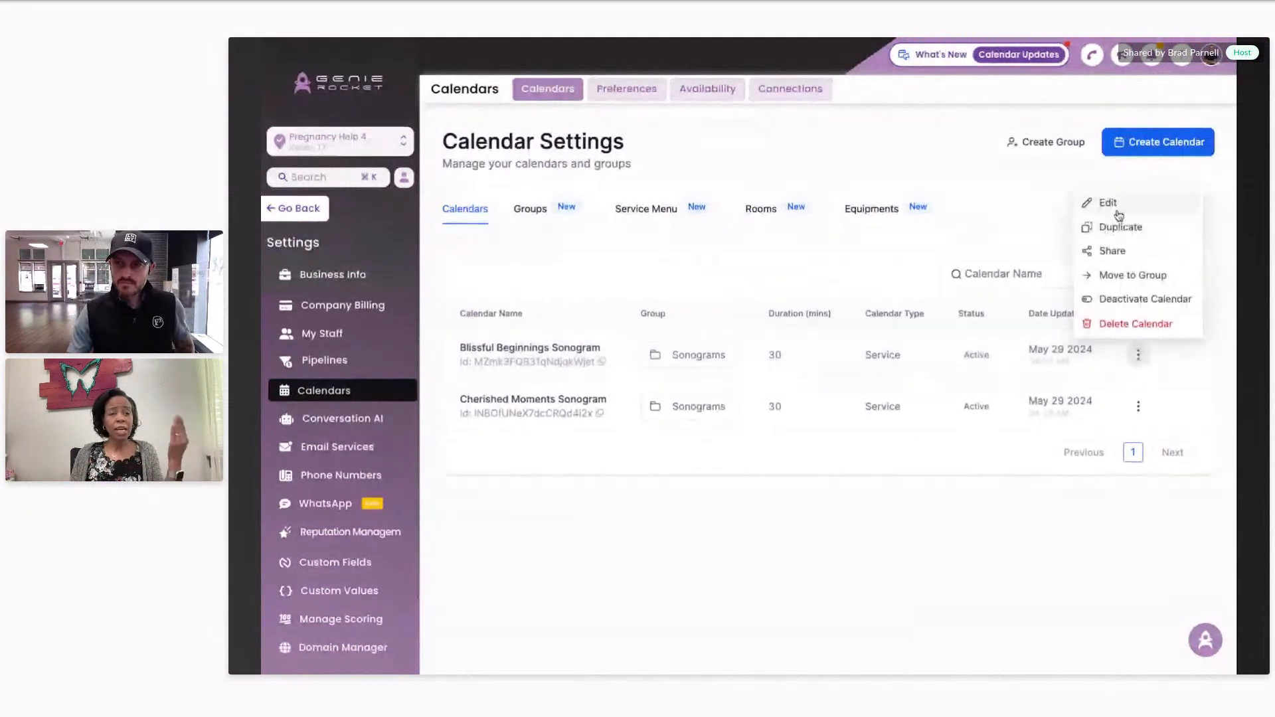
click(1121, 206)
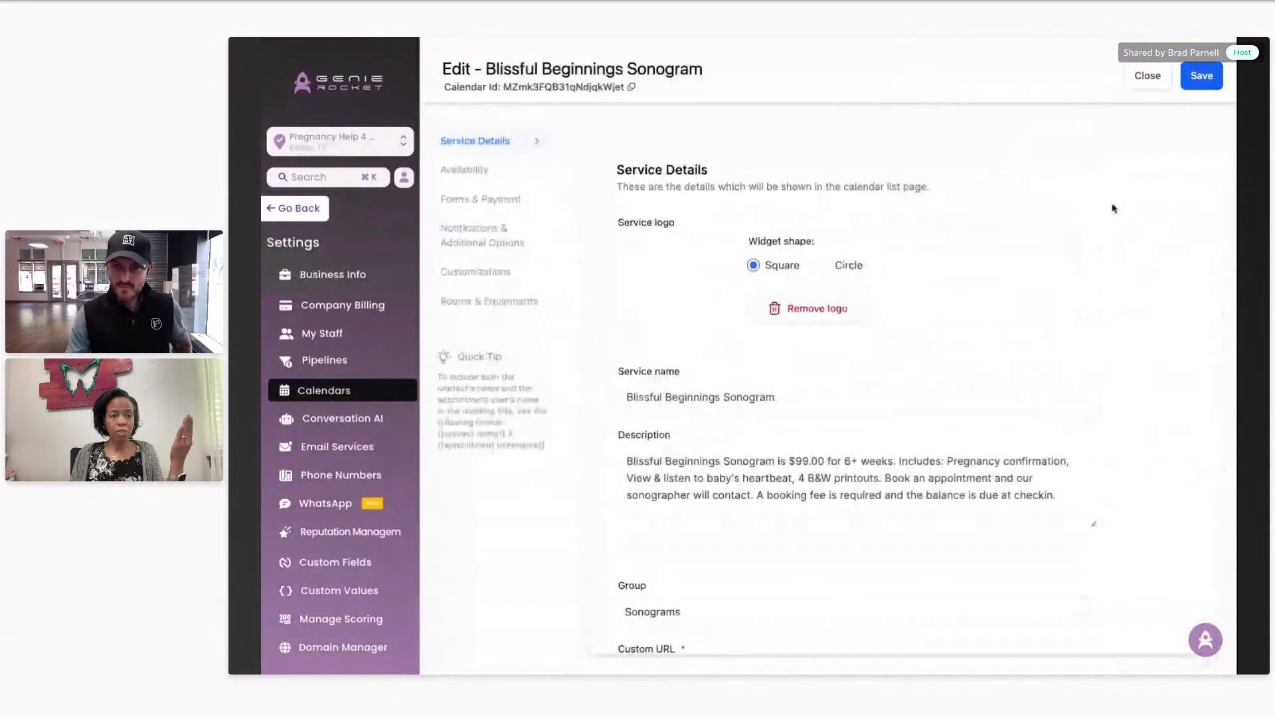
scroll(1033, 348, down, 1)
scroll(1033, 348, down, 3)
scroll(1034, 348, down, 5)
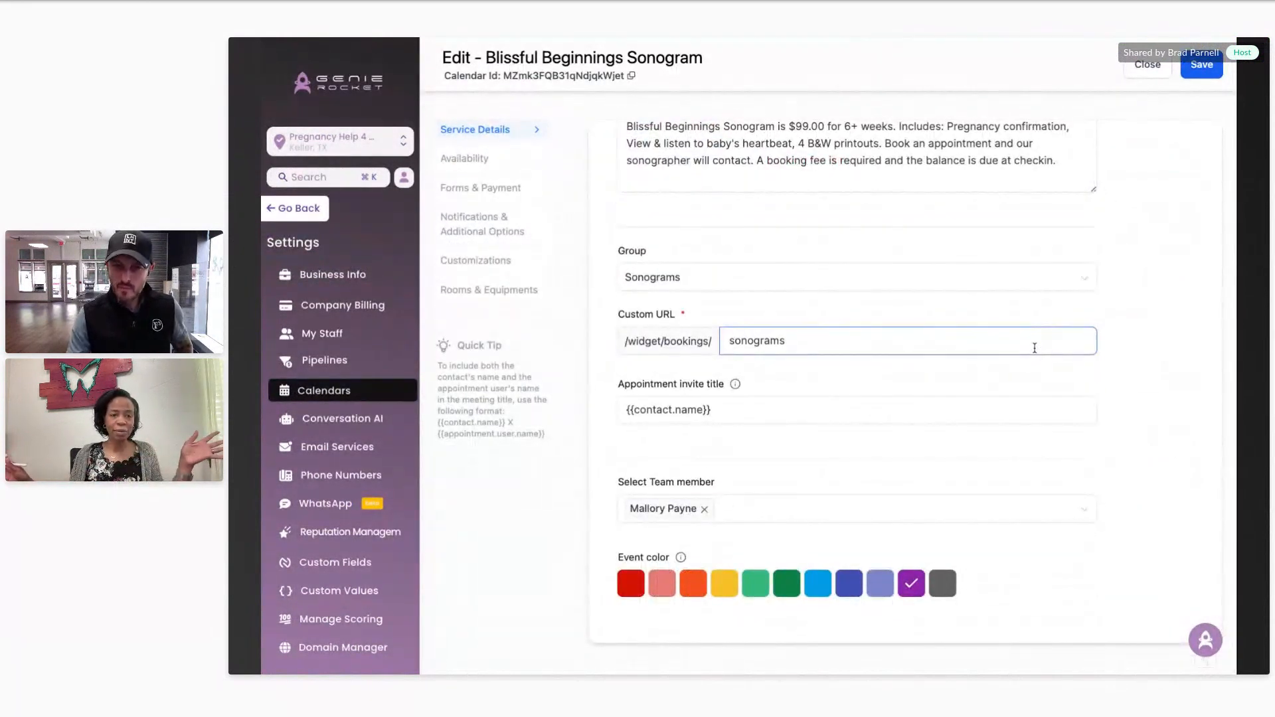
click(508, 292)
click(487, 262)
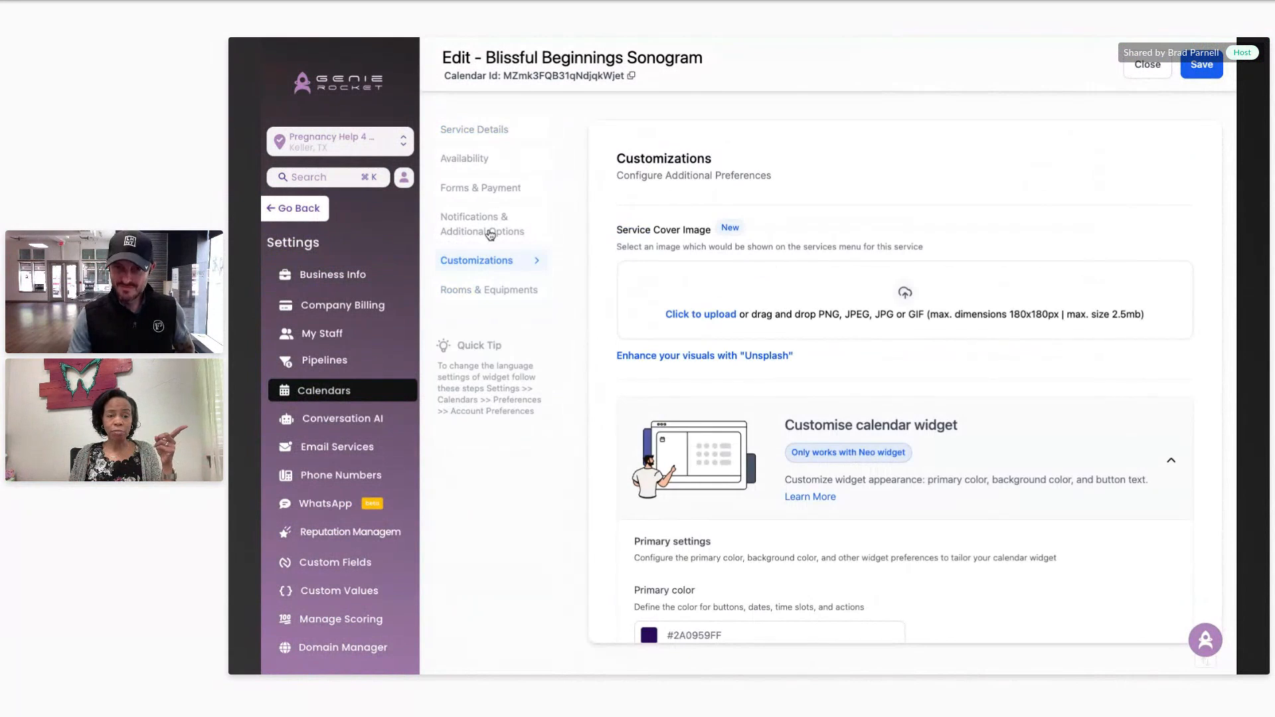
click(490, 234)
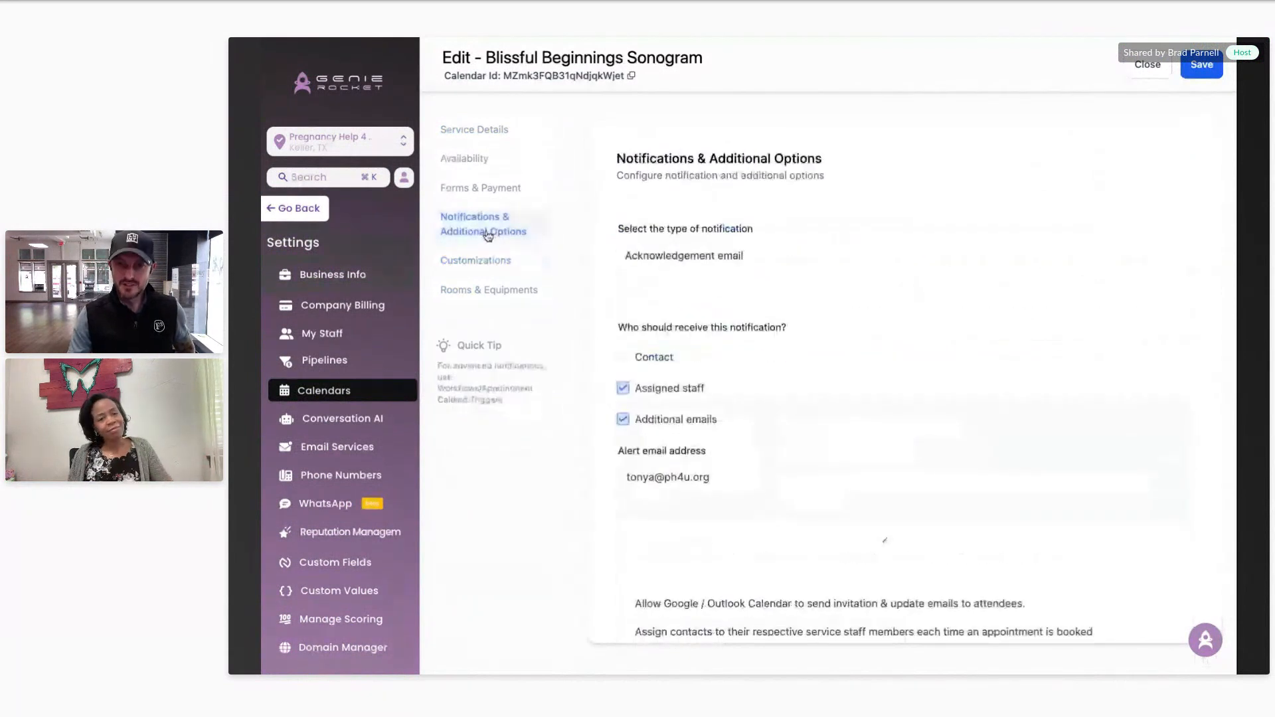
click(476, 192)
click(479, 136)
click(484, 157)
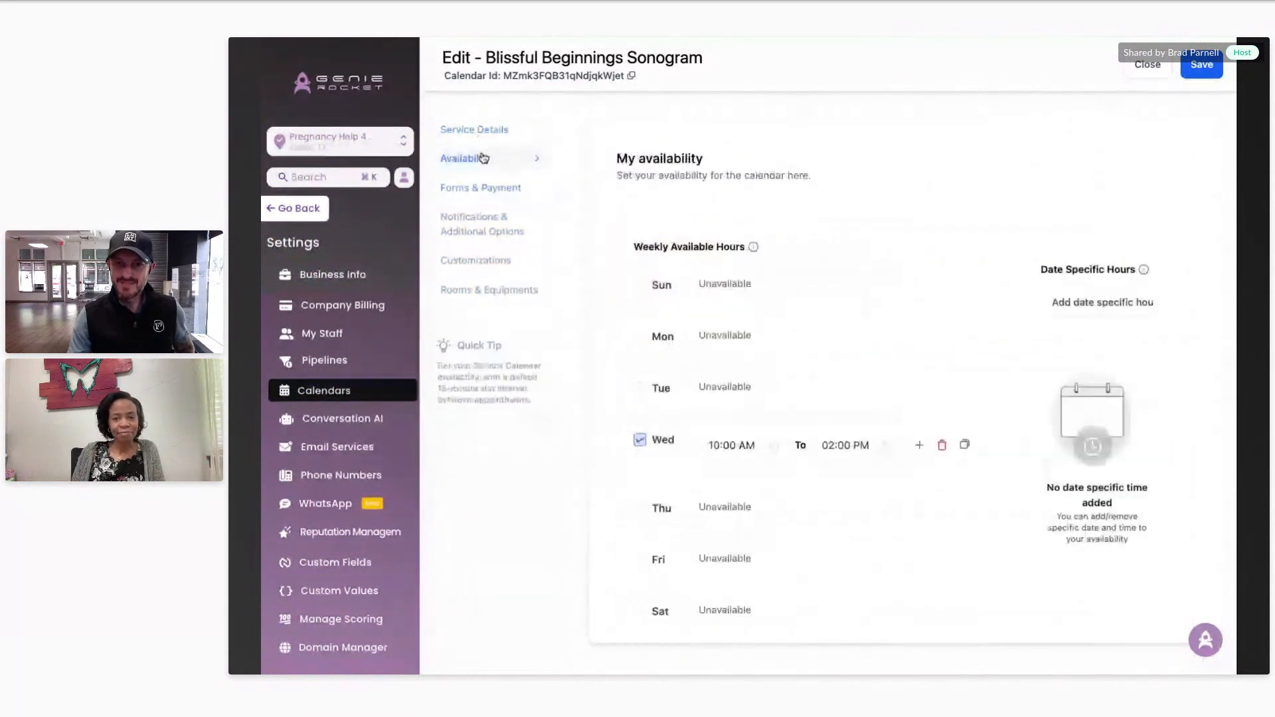
click(1148, 64)
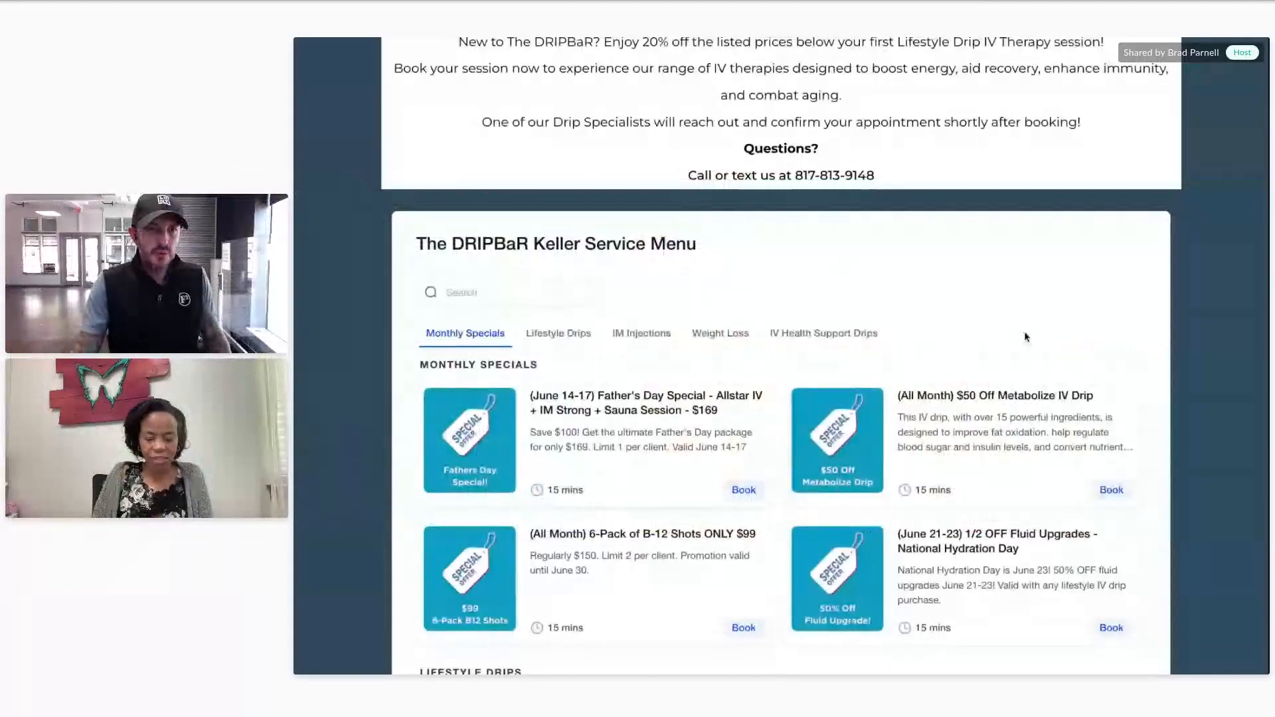
Step: Browse the Monthly Specials, Lifestyle Drips, IM Injections and Weight Loss service categories
scroll(1086, 347, down, 2)
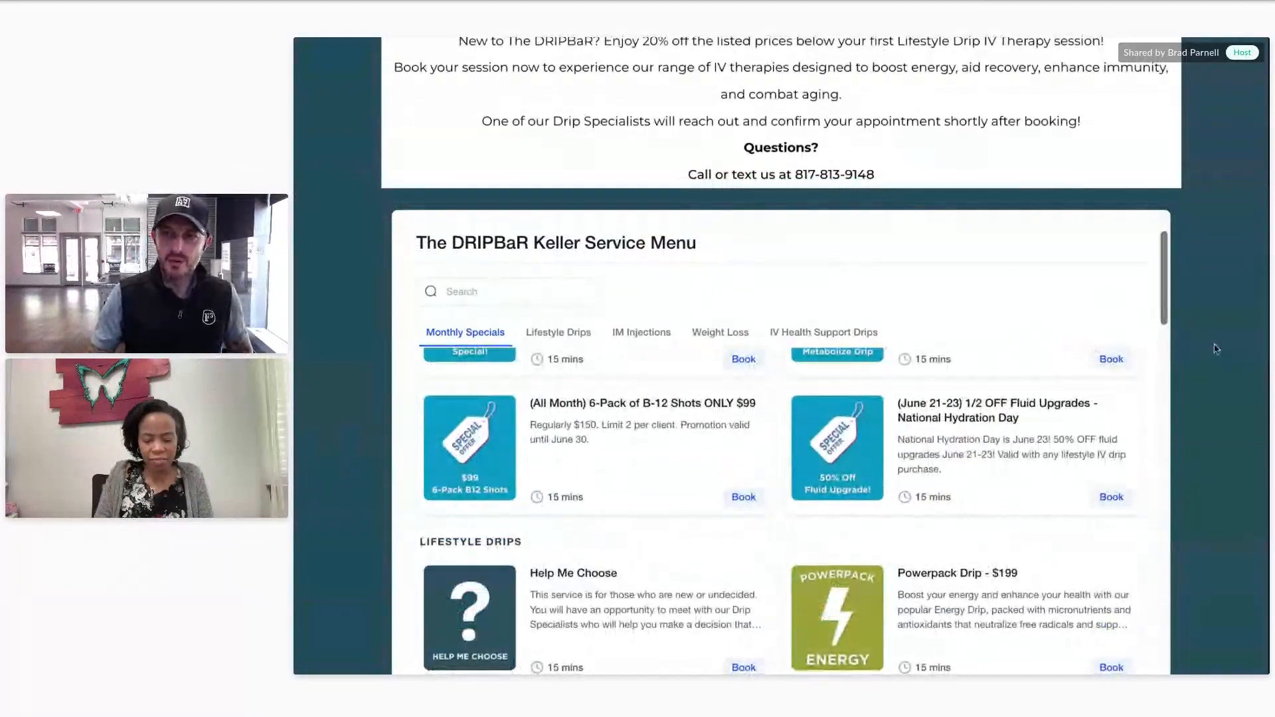
scroll(1216, 348, down, 3)
scroll(874, 316, up, 2)
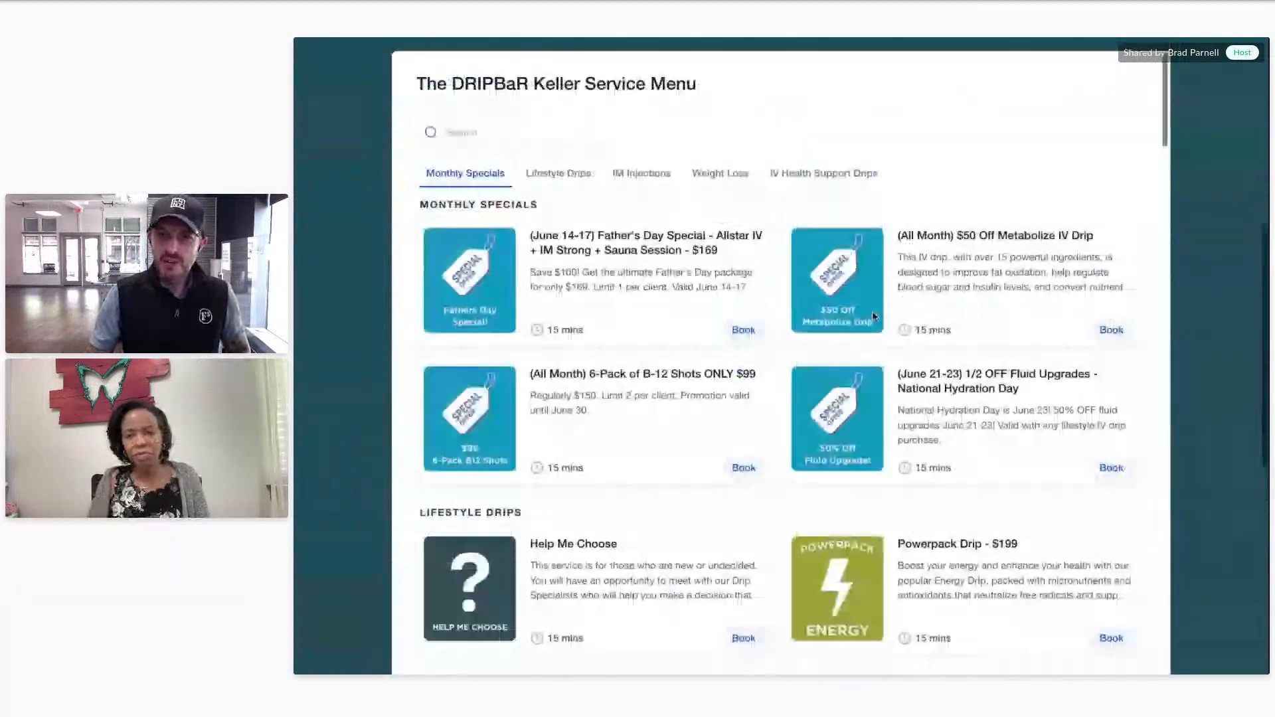
scroll(874, 316, up, 5)
scroll(1229, 341, down, 4)
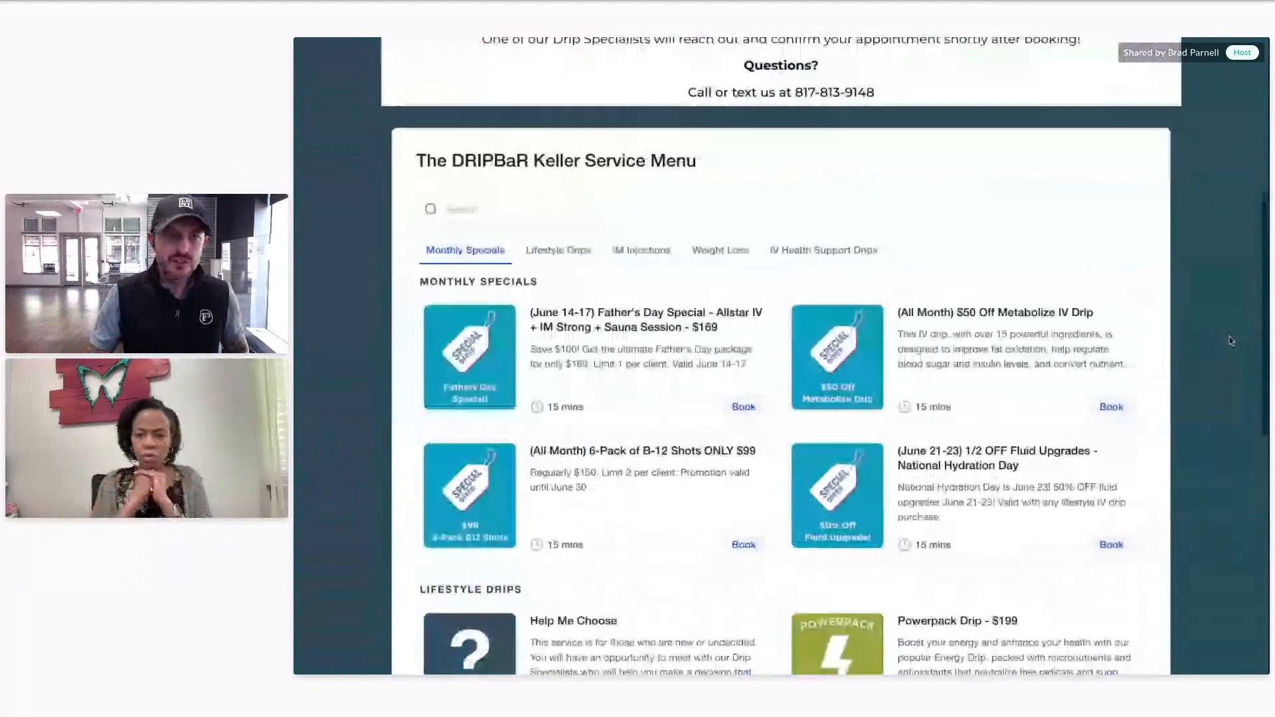
scroll(1229, 341, down, 1)
click(565, 206)
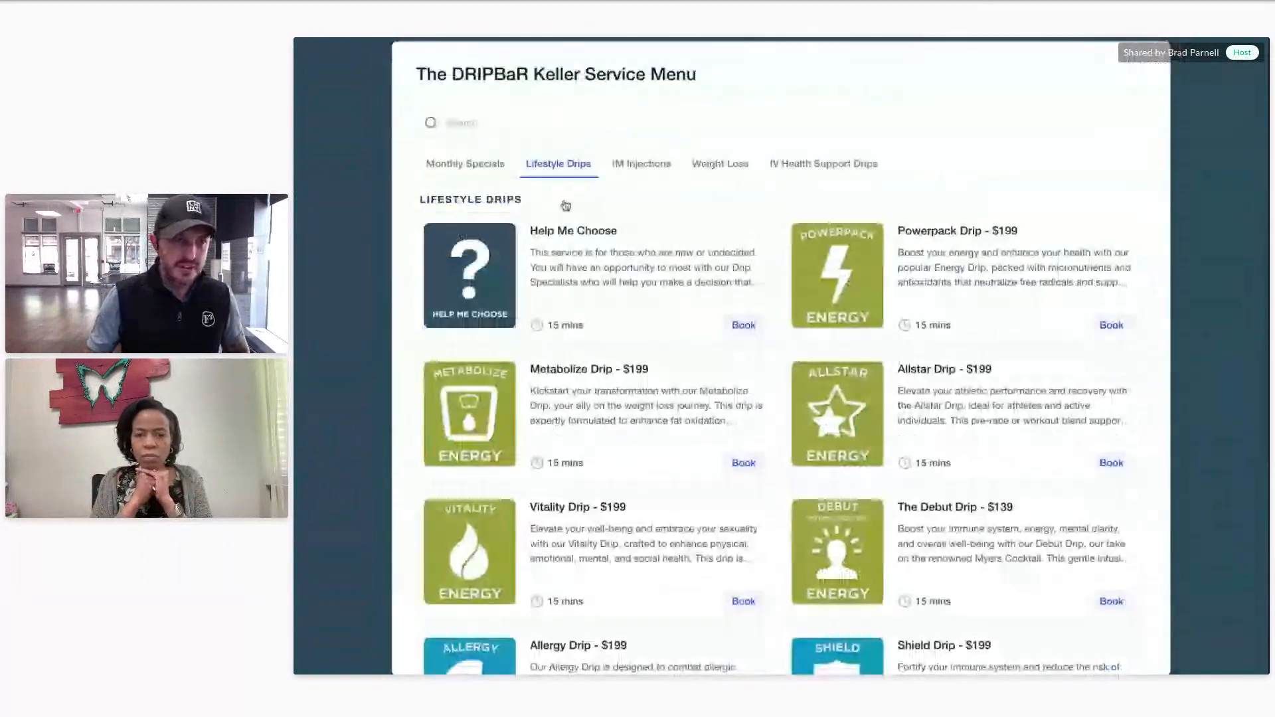
click(458, 166)
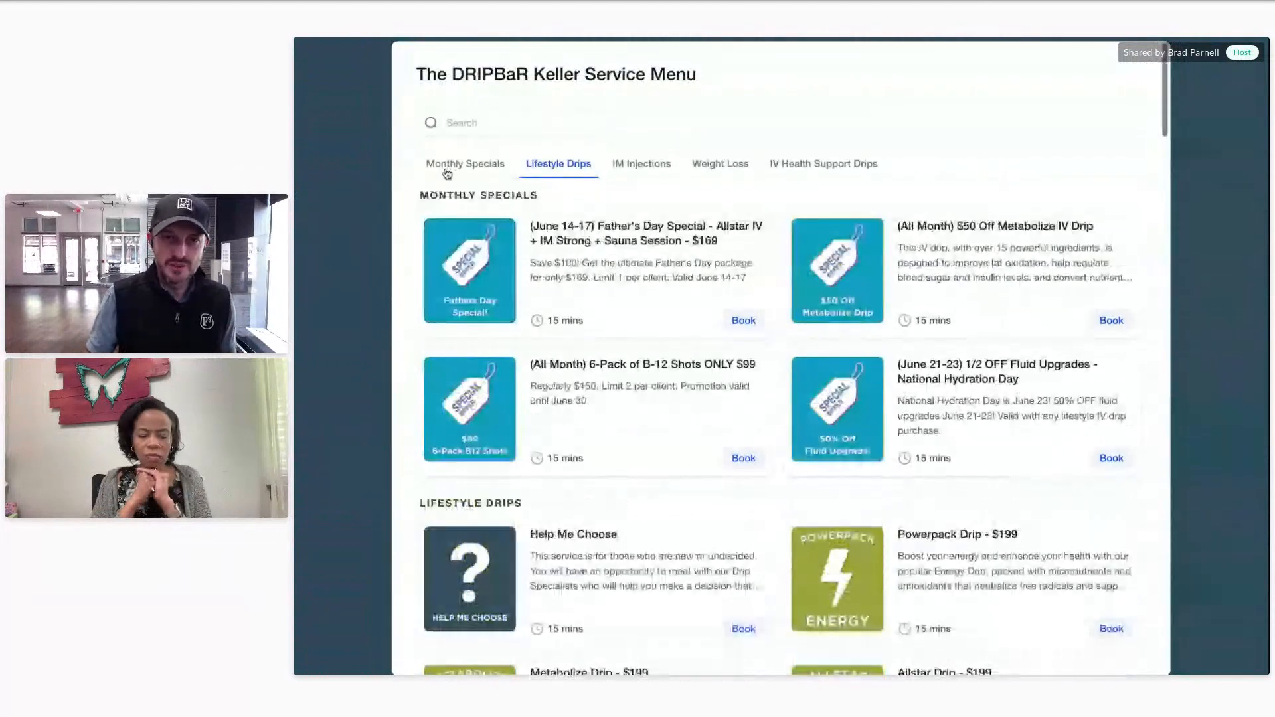
click(561, 173)
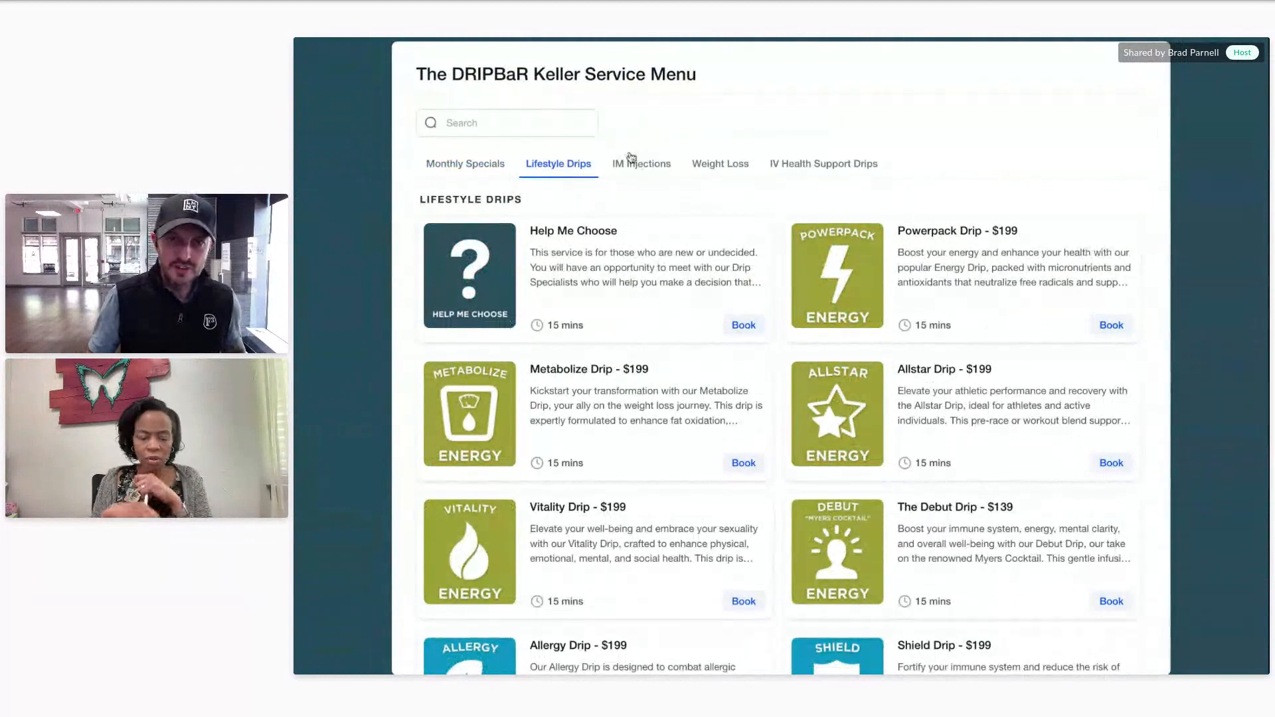
click(634, 170)
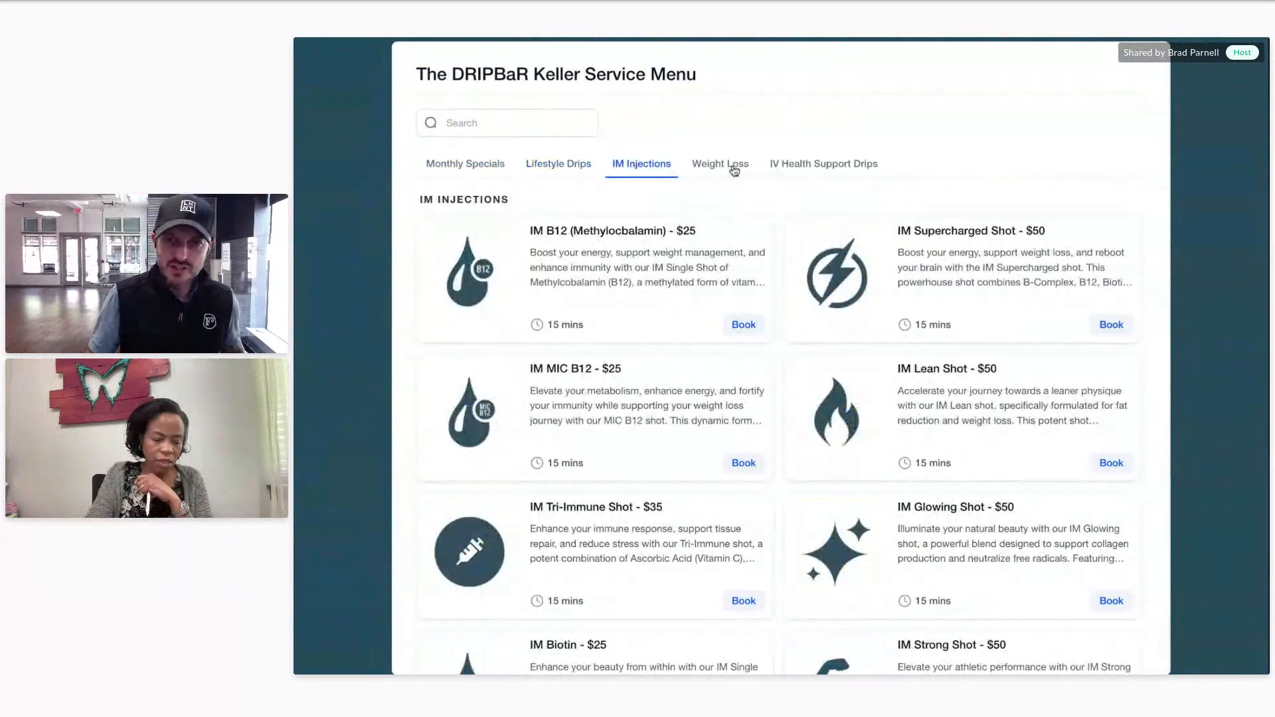
click(733, 171)
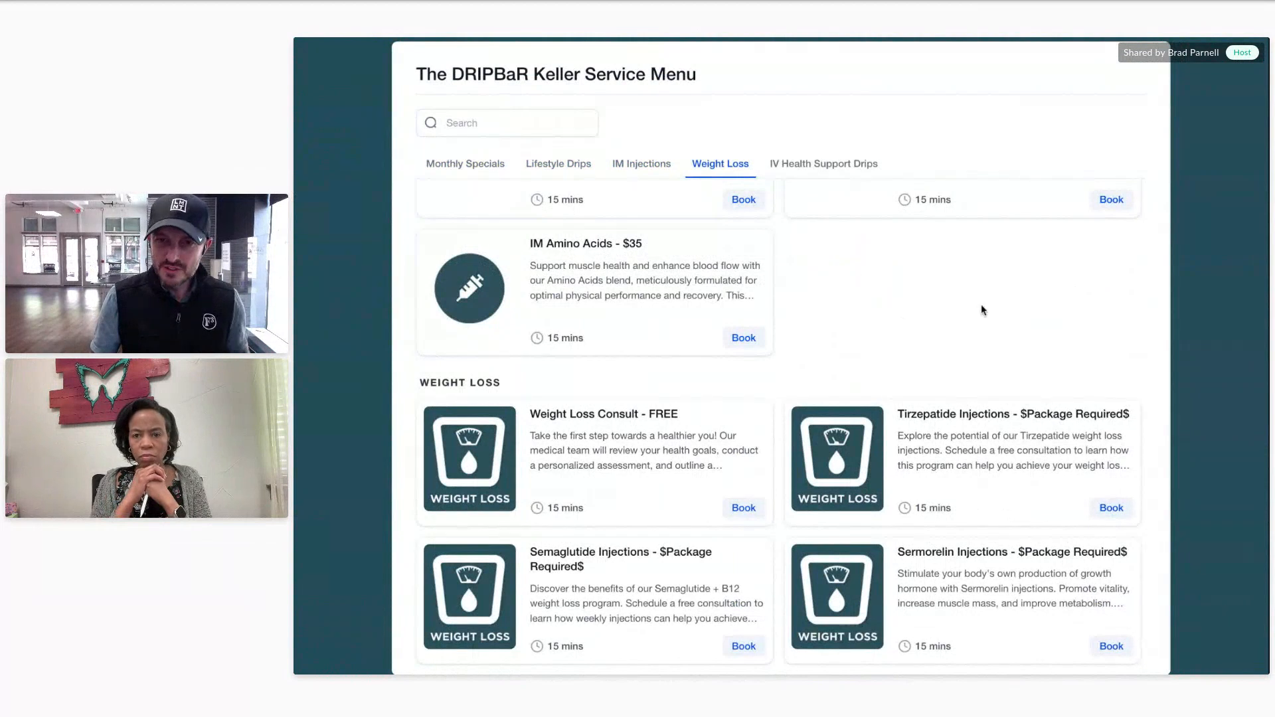
Step: Return through Monthly Specials to the Lifestyle Drips services
scroll(979, 303, down, 3)
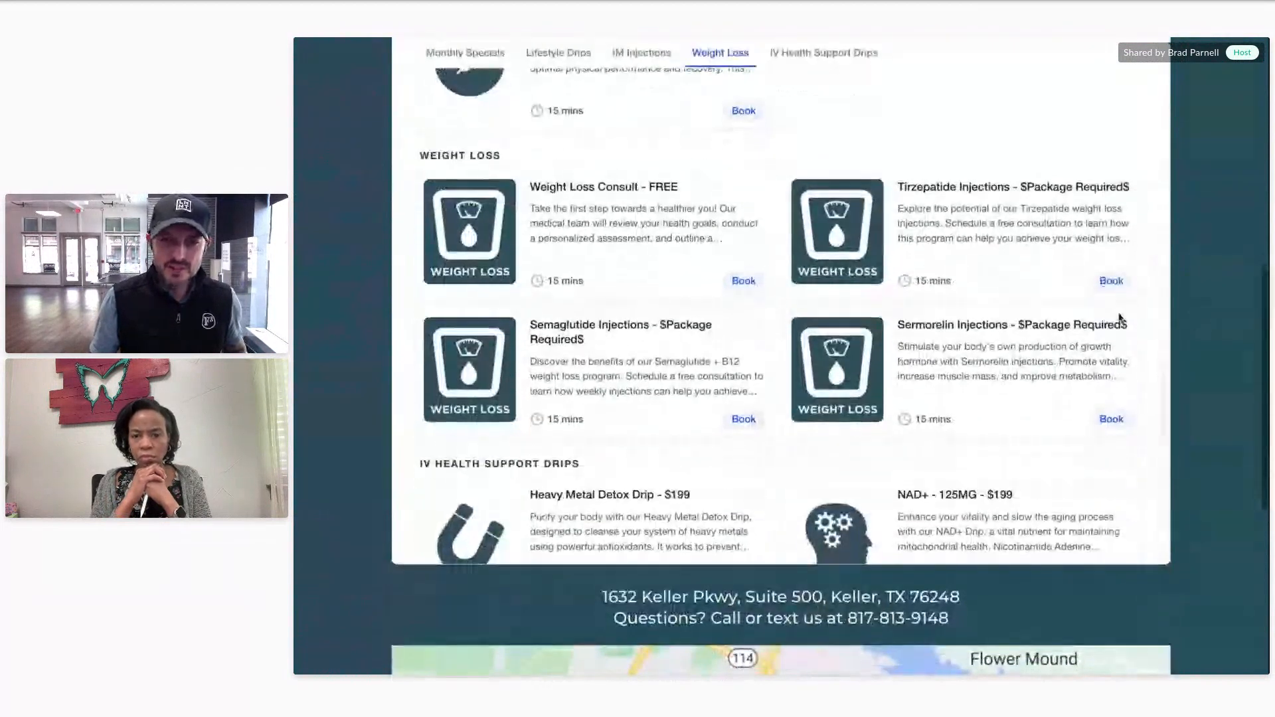
scroll(1211, 333, up, 2)
click(467, 205)
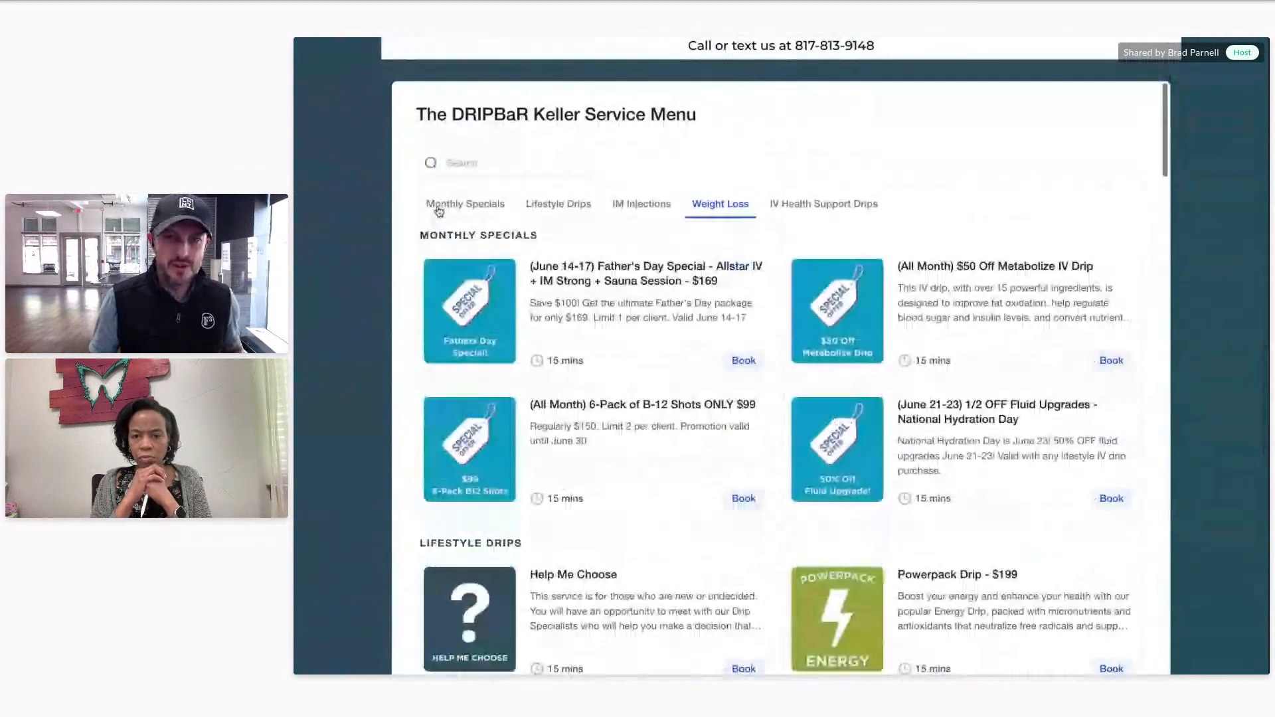
click(542, 205)
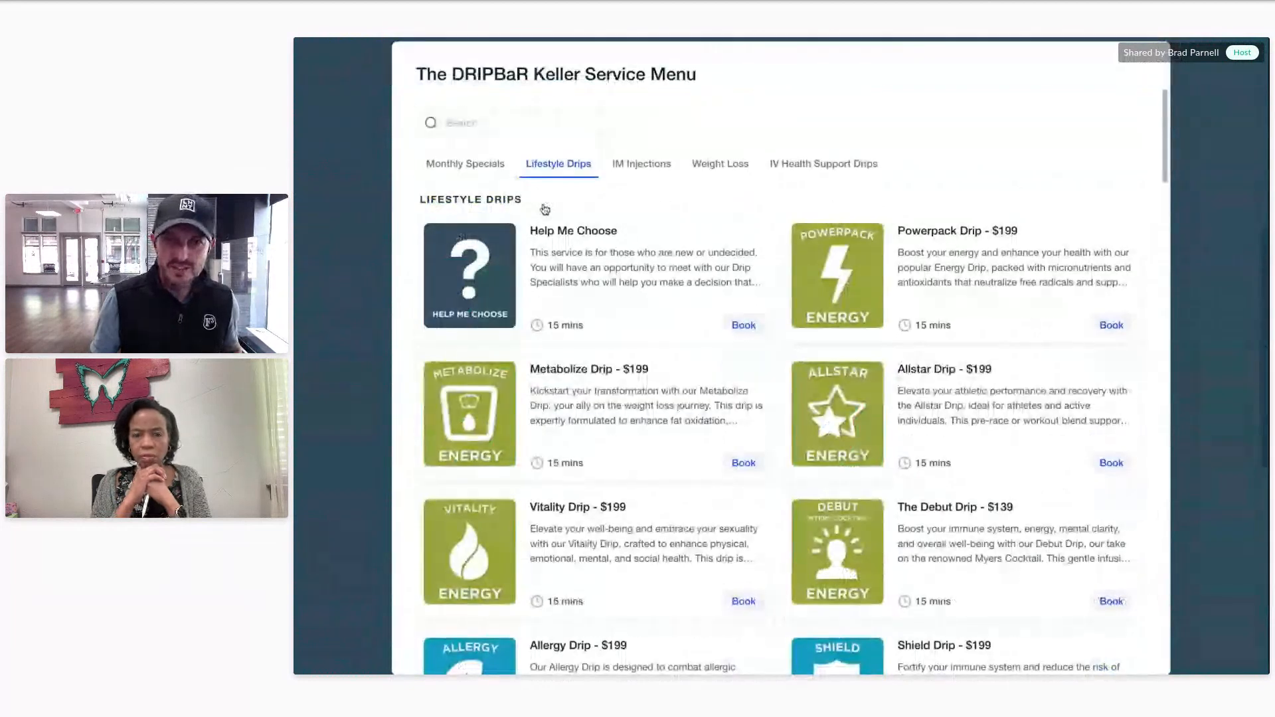
Step: Point out Help Me Choose and the Metabolize and Allstar drip prices, then book Help Me Choose
drag(617, 231, 529, 231)
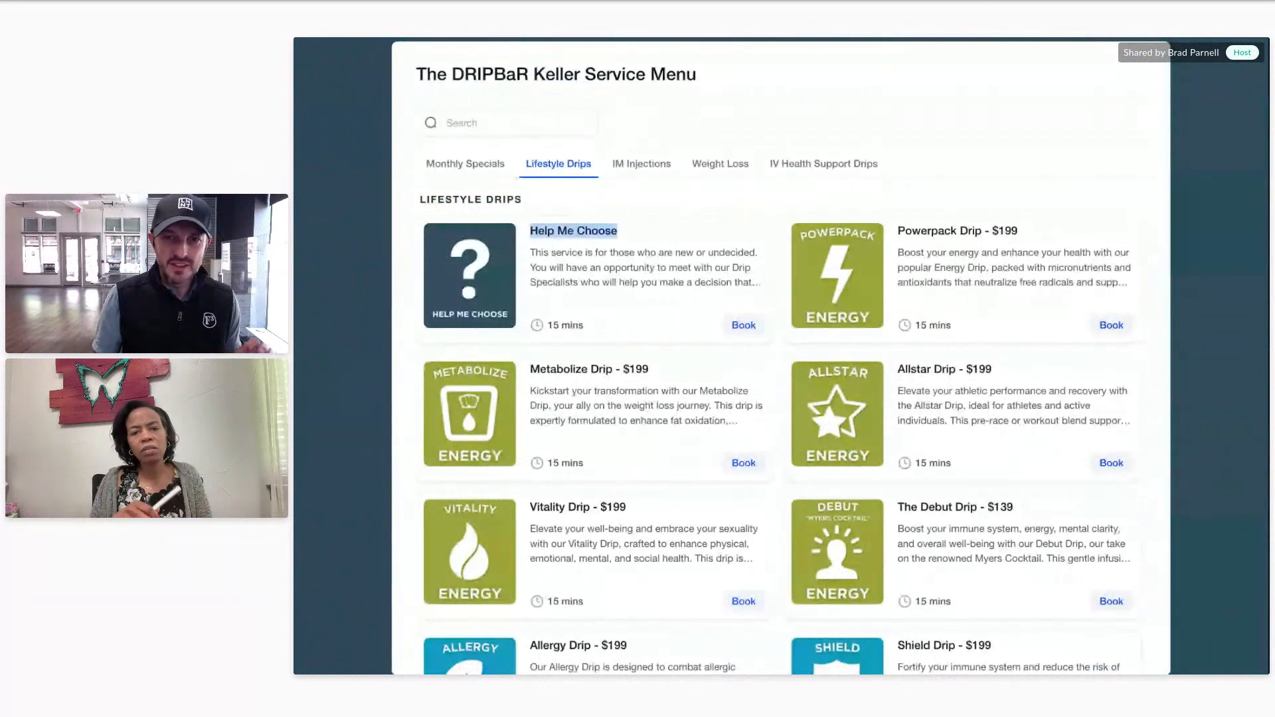
click(727, 253)
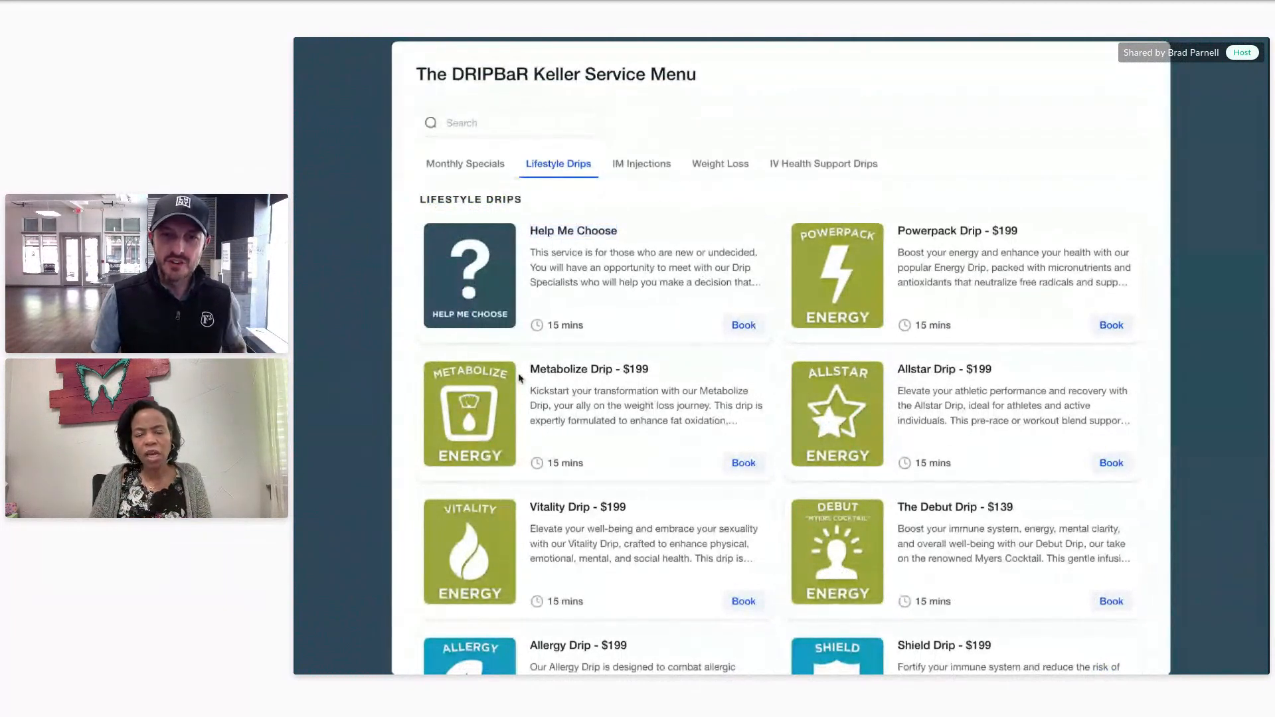
drag(660, 369, 624, 369)
drag(995, 369, 945, 369)
click(693, 508)
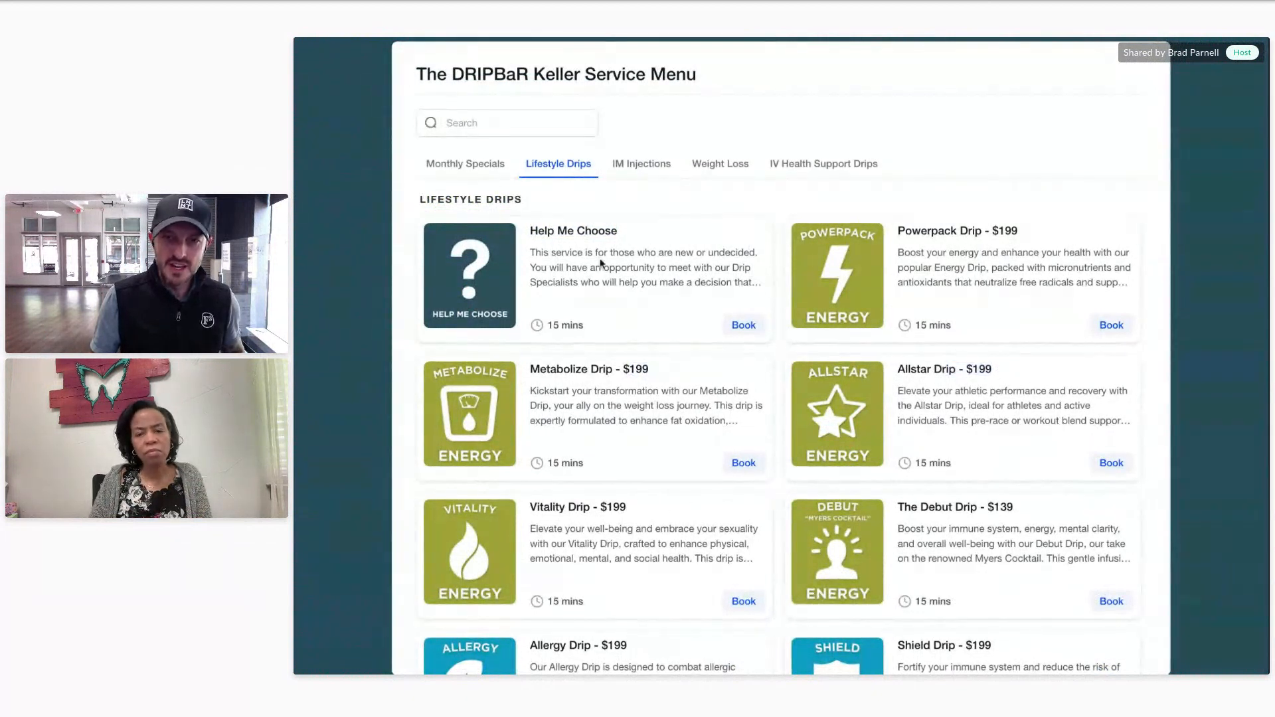
click(744, 325)
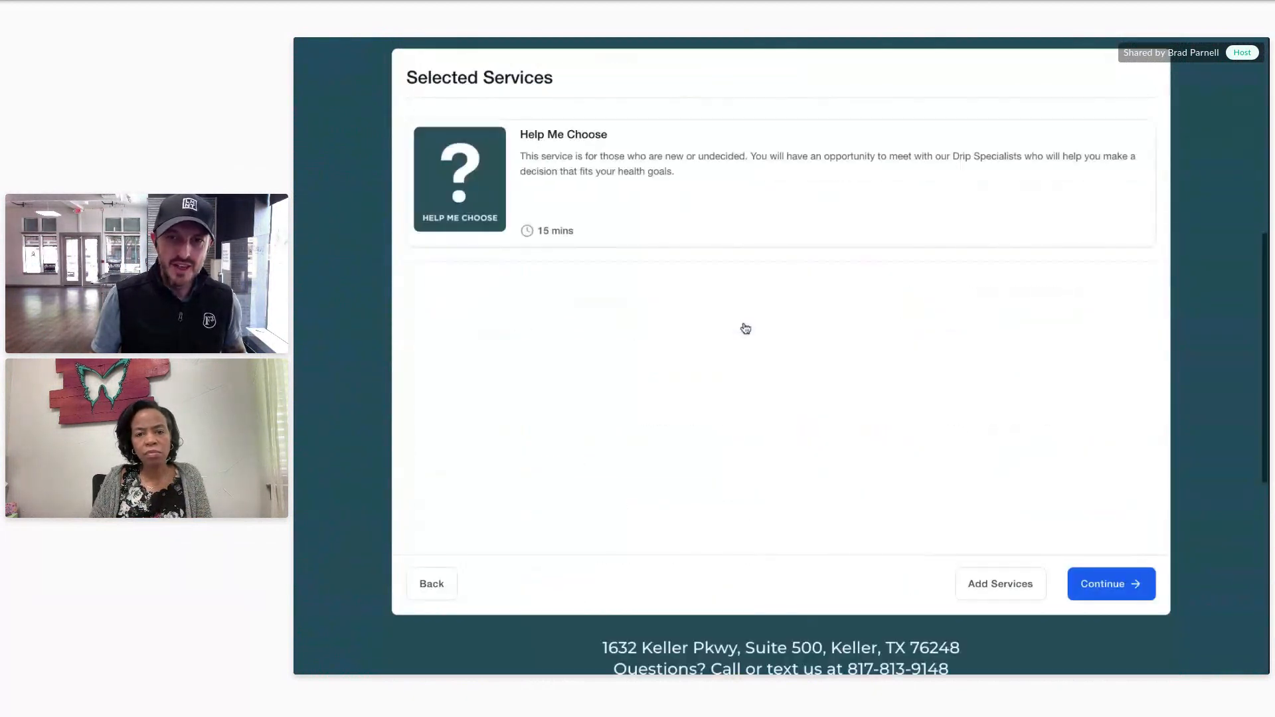
Step: Continue with Help Me Choose to date selection, then back out to the full service menu
click(1120, 590)
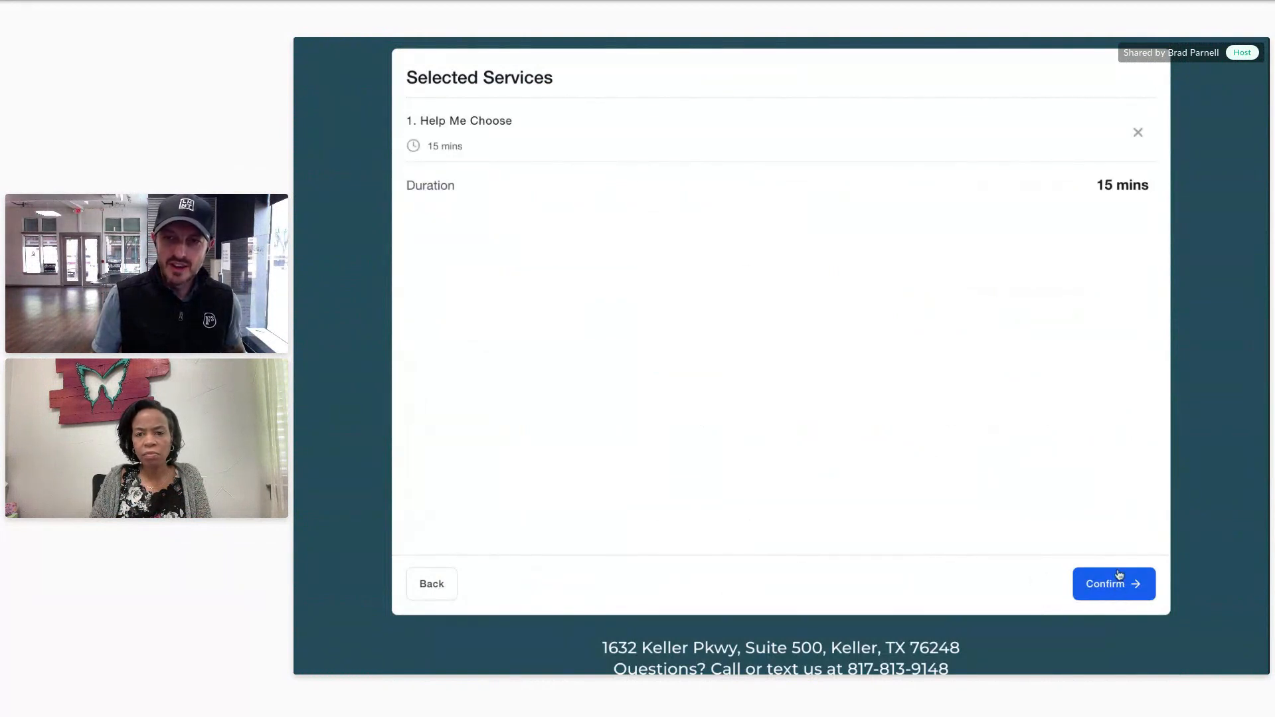
click(1119, 575)
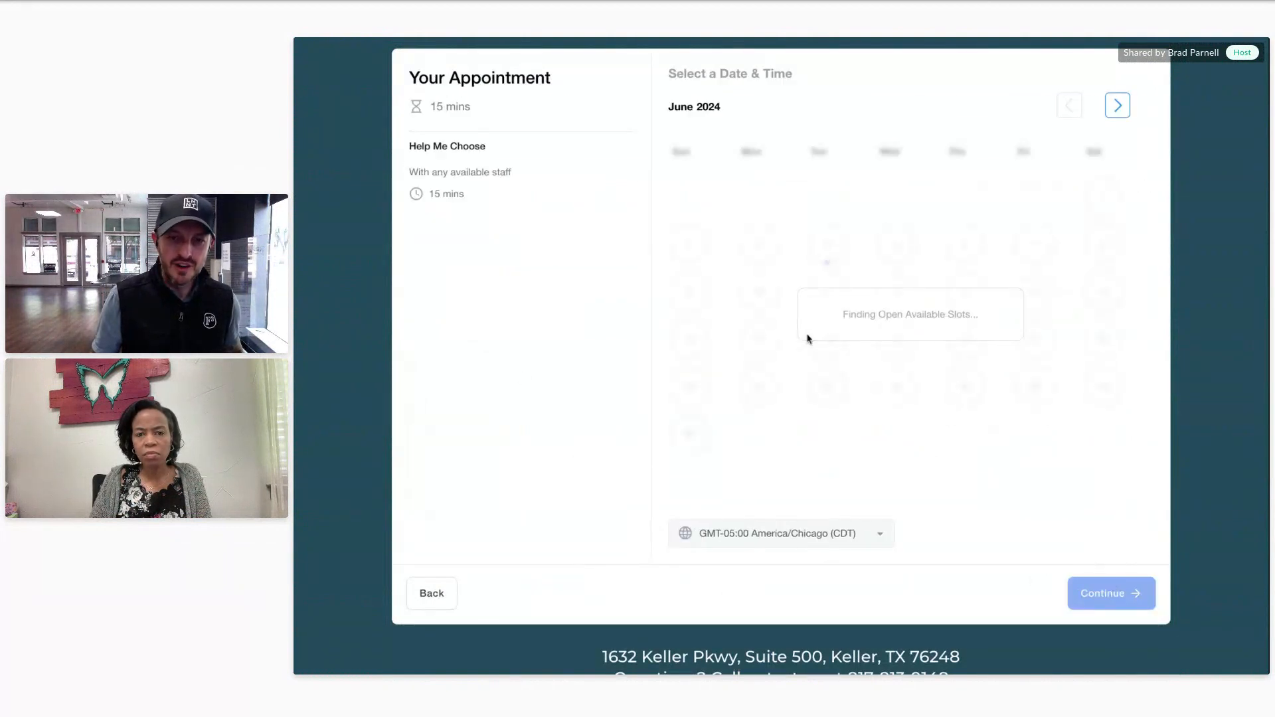
click(431, 593)
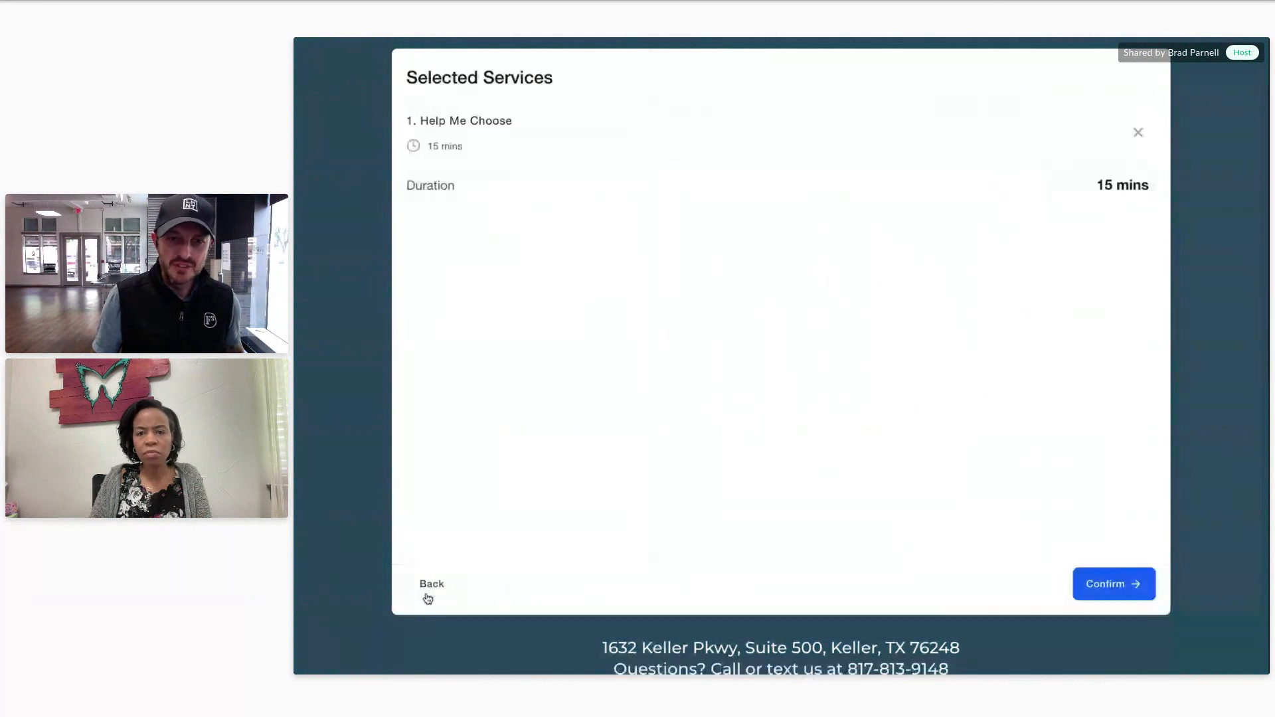
click(433, 592)
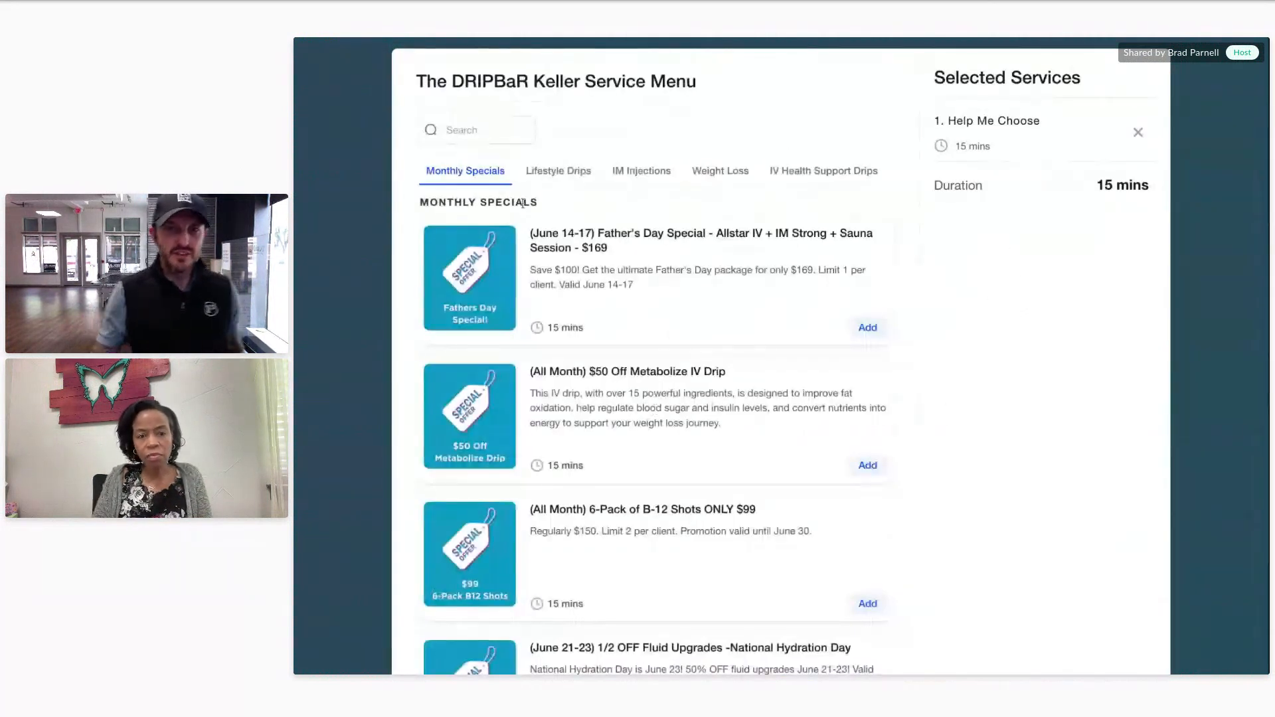
Step: Add Powerpack Drip from Lifestyle Drips and confirm both selected services for scheduling
click(560, 165)
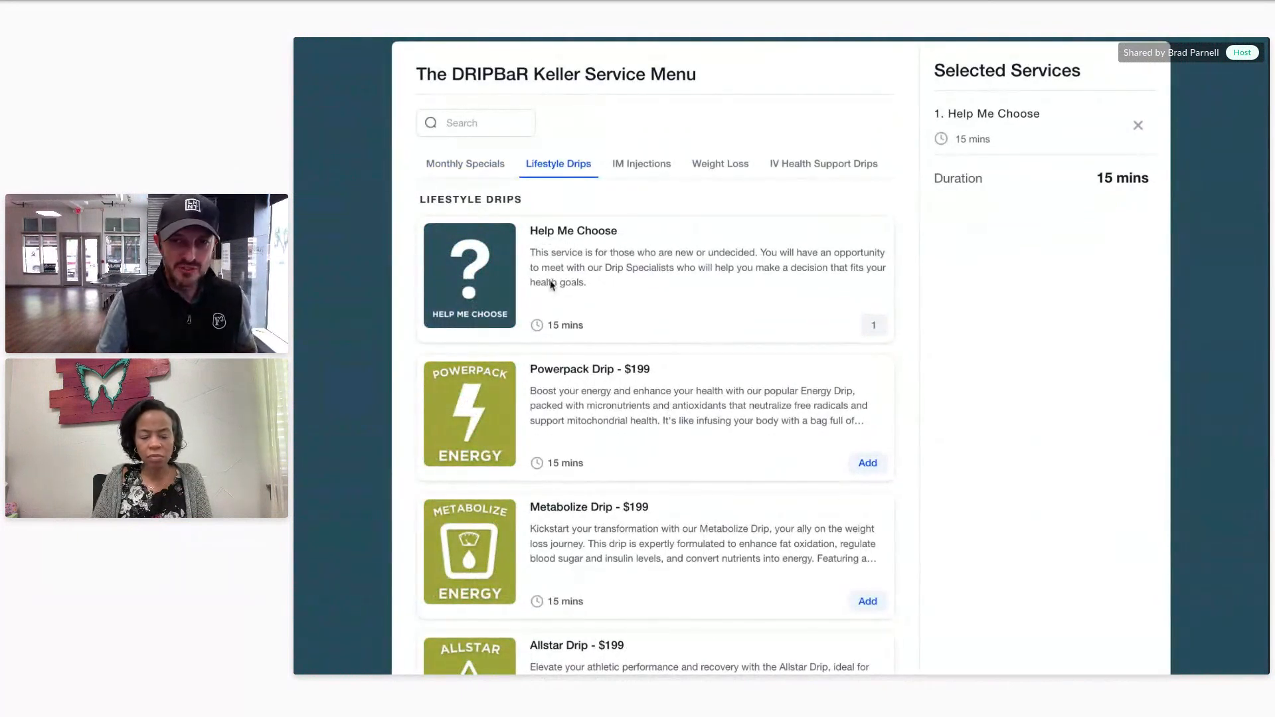
click(865, 462)
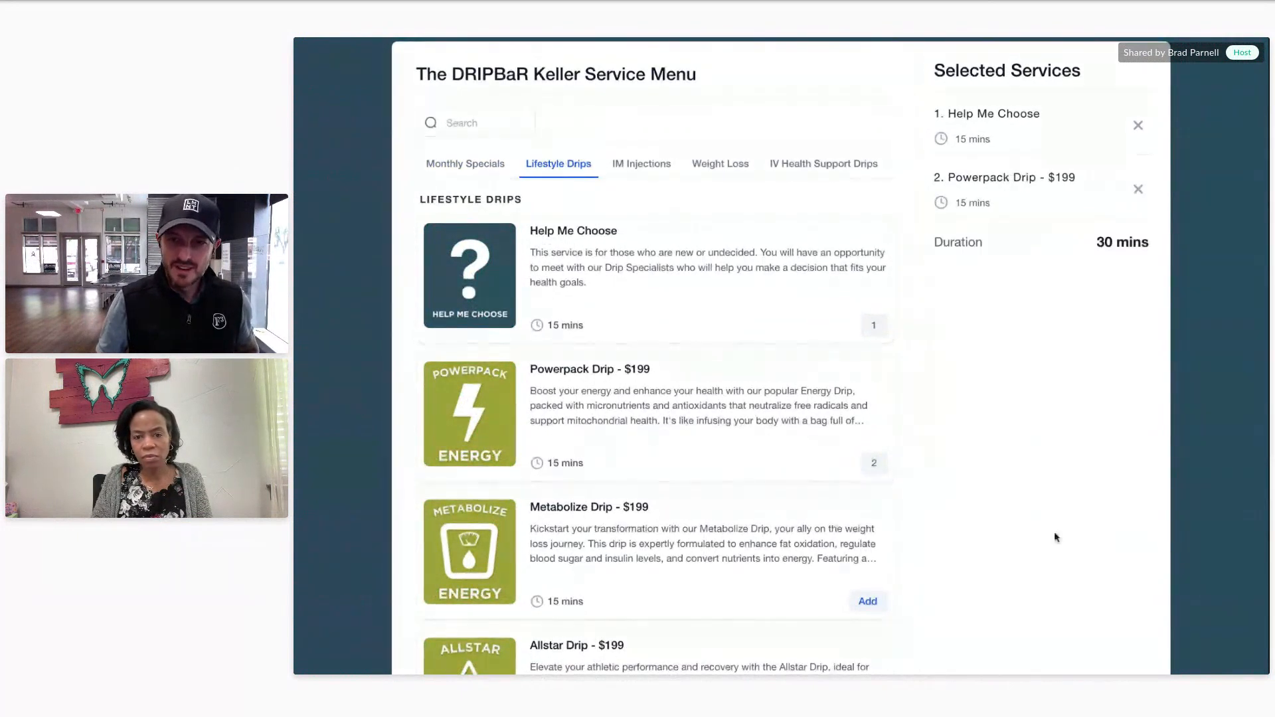
scroll(1045, 535, down, 5)
click(1122, 263)
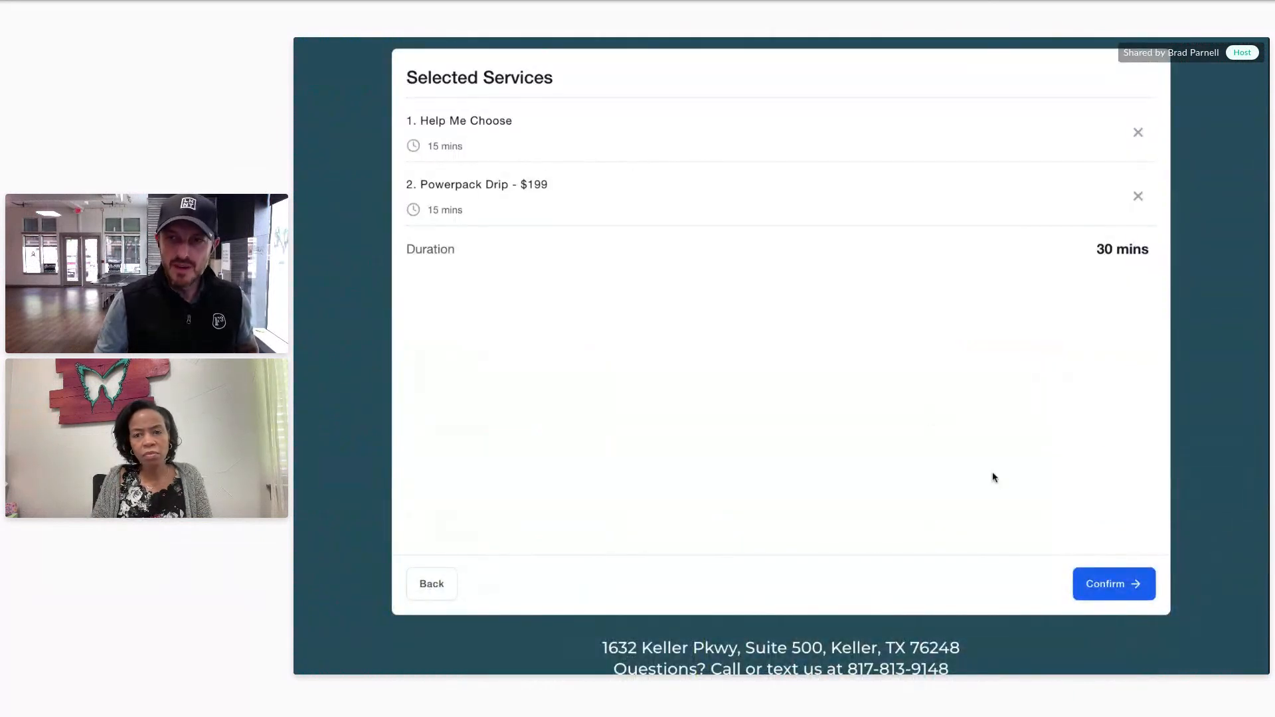
scroll(520, 305, up, 2)
click(1098, 638)
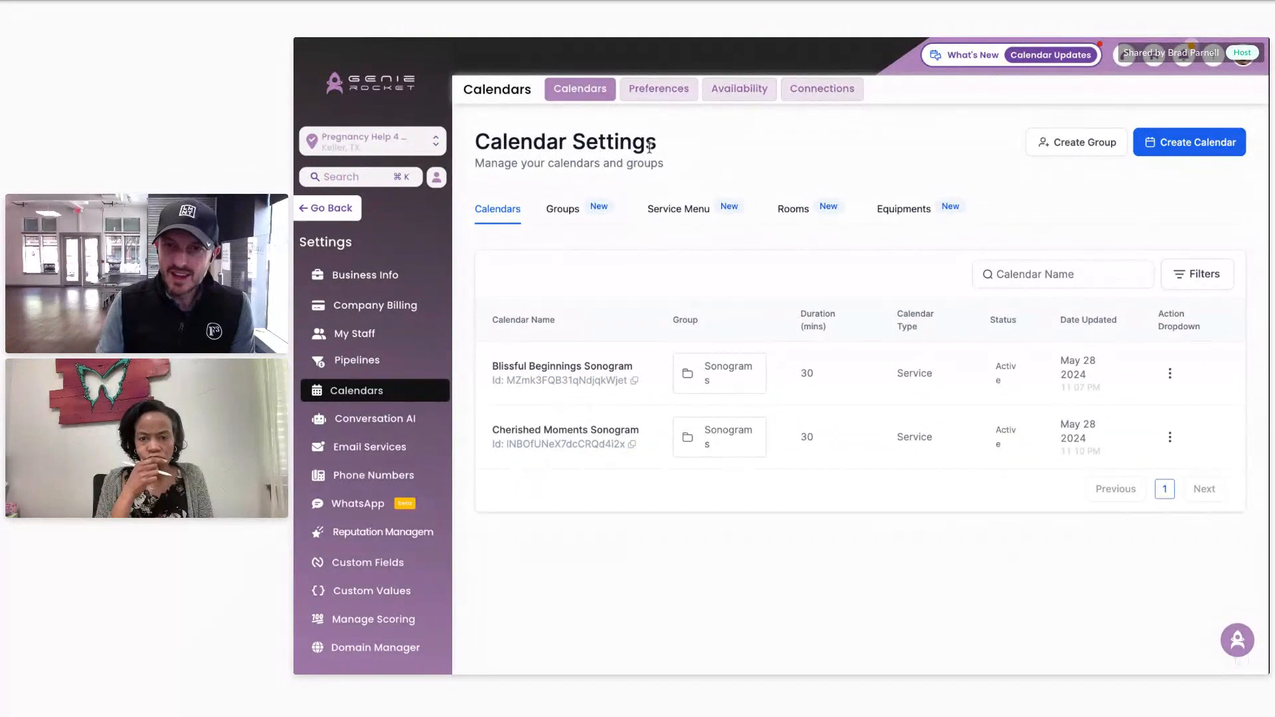
Step: Copy the Divine Sonos Service Menu link from its actions menu and open the booking page
click(681, 222)
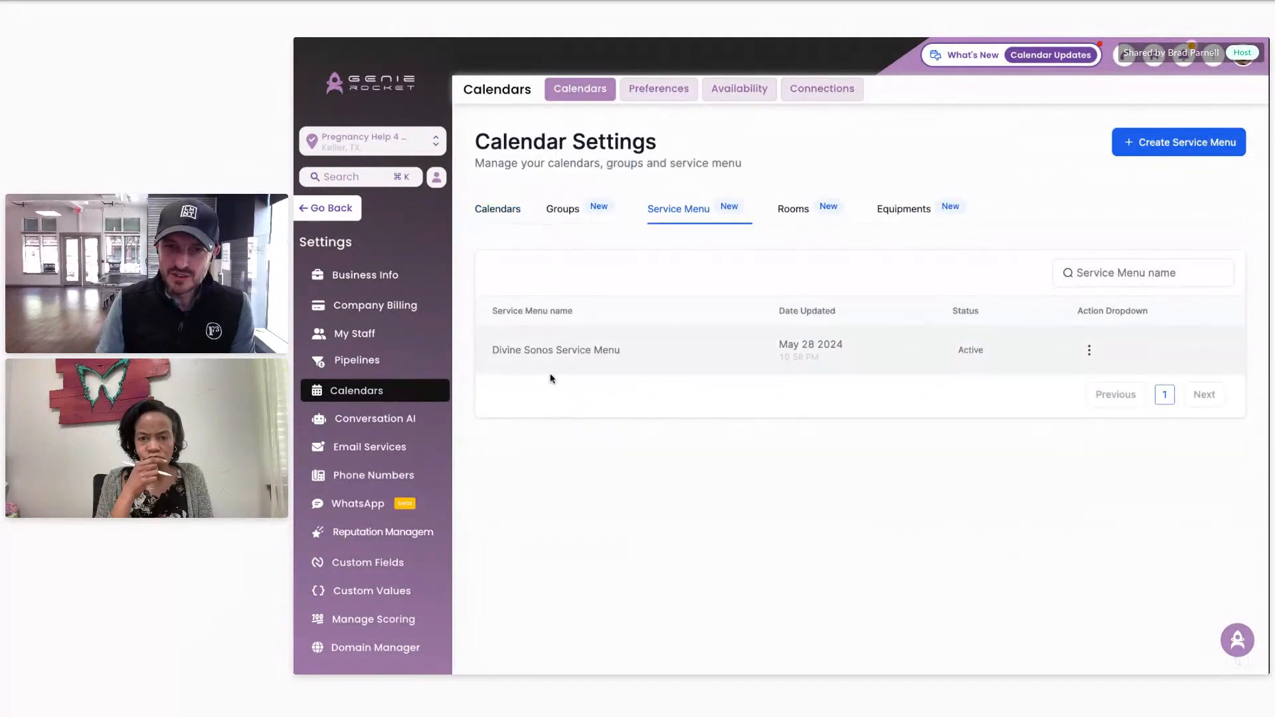
click(1089, 350)
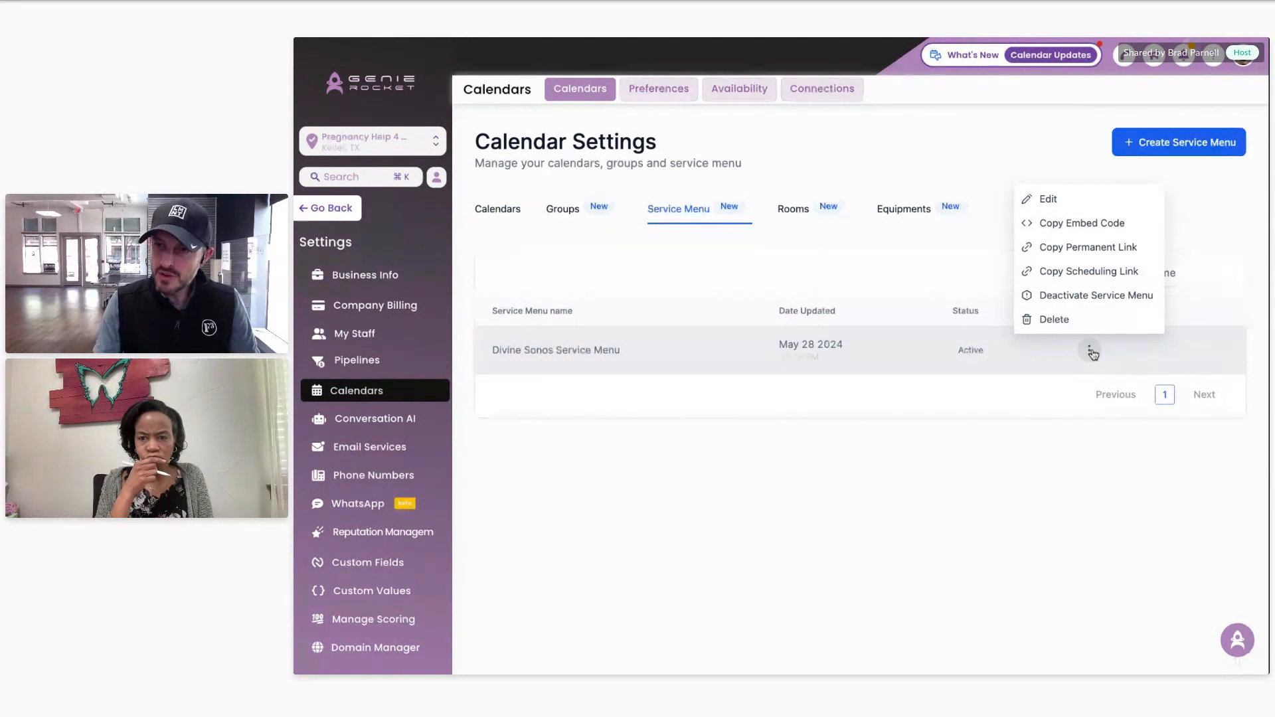
click(1088, 271)
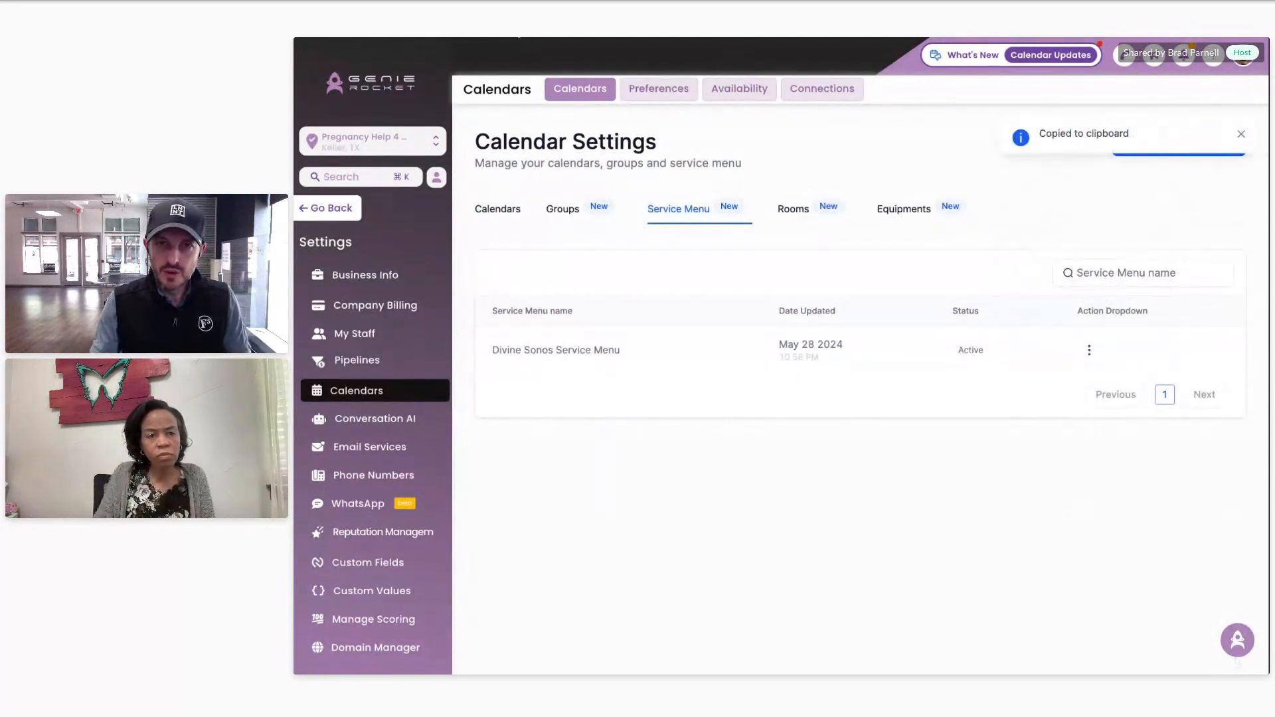
key(Return)
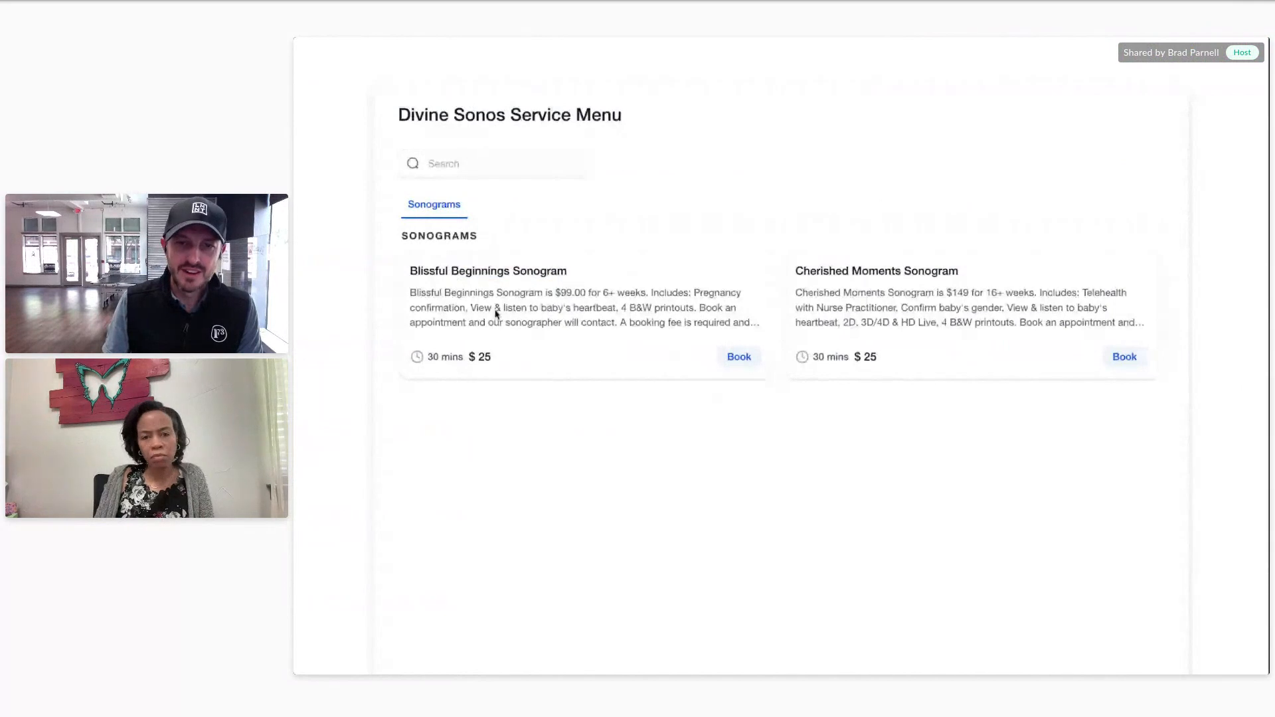
Step: Book the $25 Blissful Beginnings Sonogram for Wednesday, June 19 at 11:30 AM and continue to the details form
drag(493, 356, 470, 354)
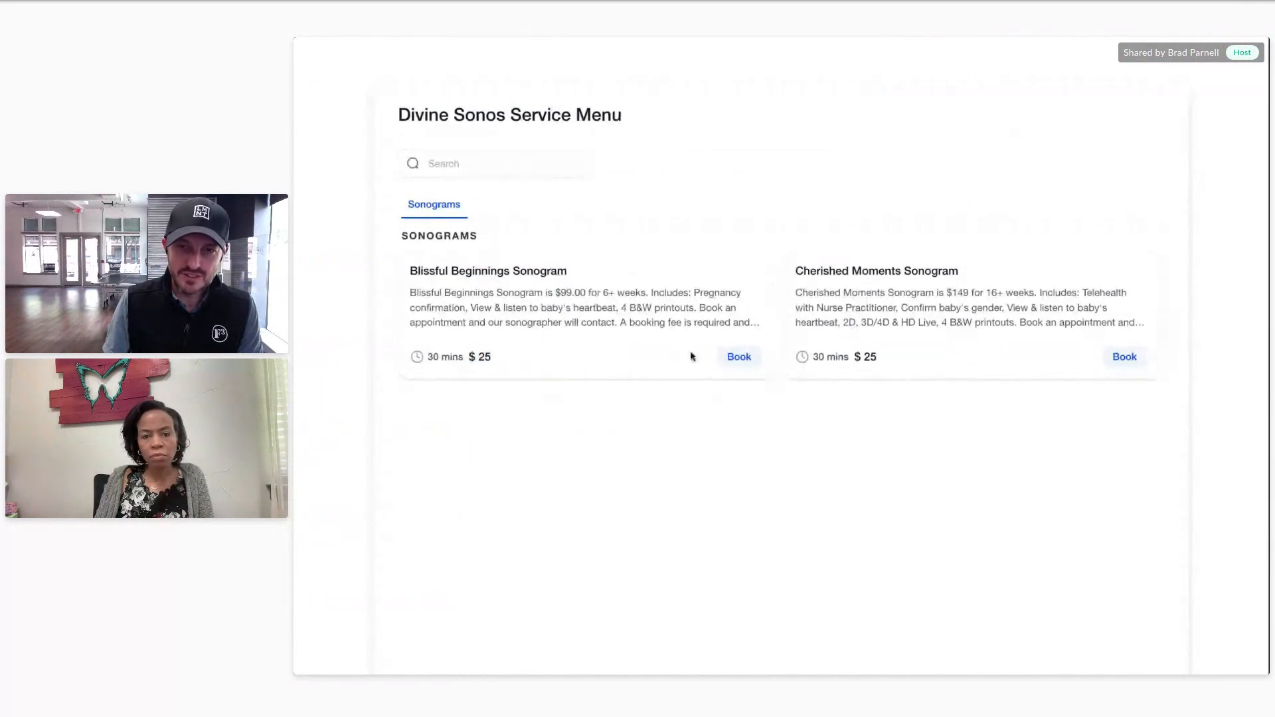
click(737, 357)
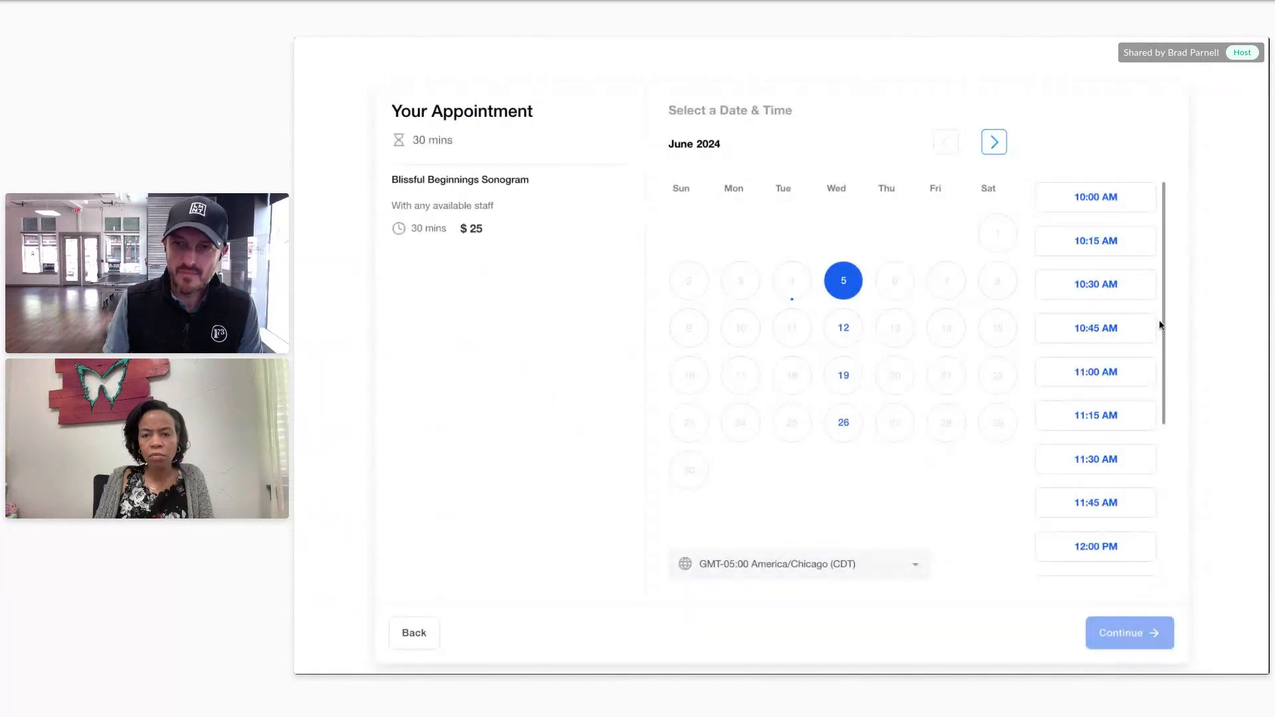
click(1041, 327)
click(858, 373)
scroll(1070, 523, down, 2)
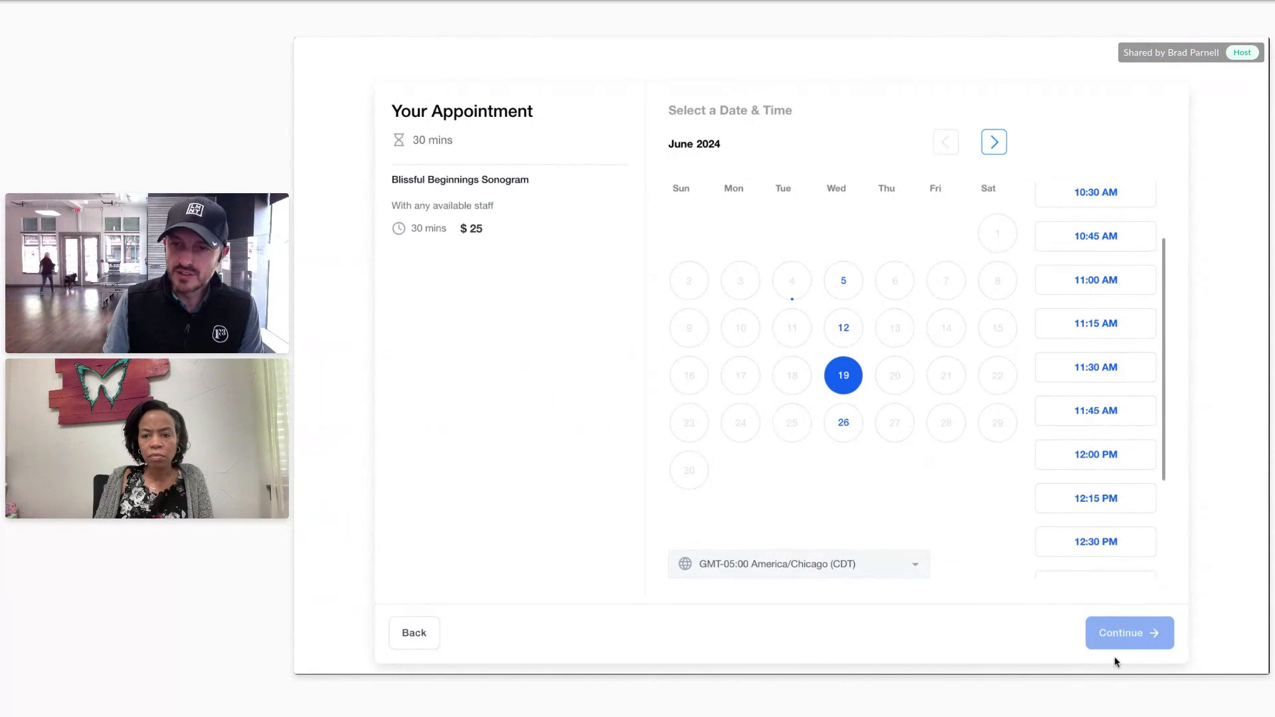
scroll(874, 515, up, 1)
scroll(874, 515, down, 1)
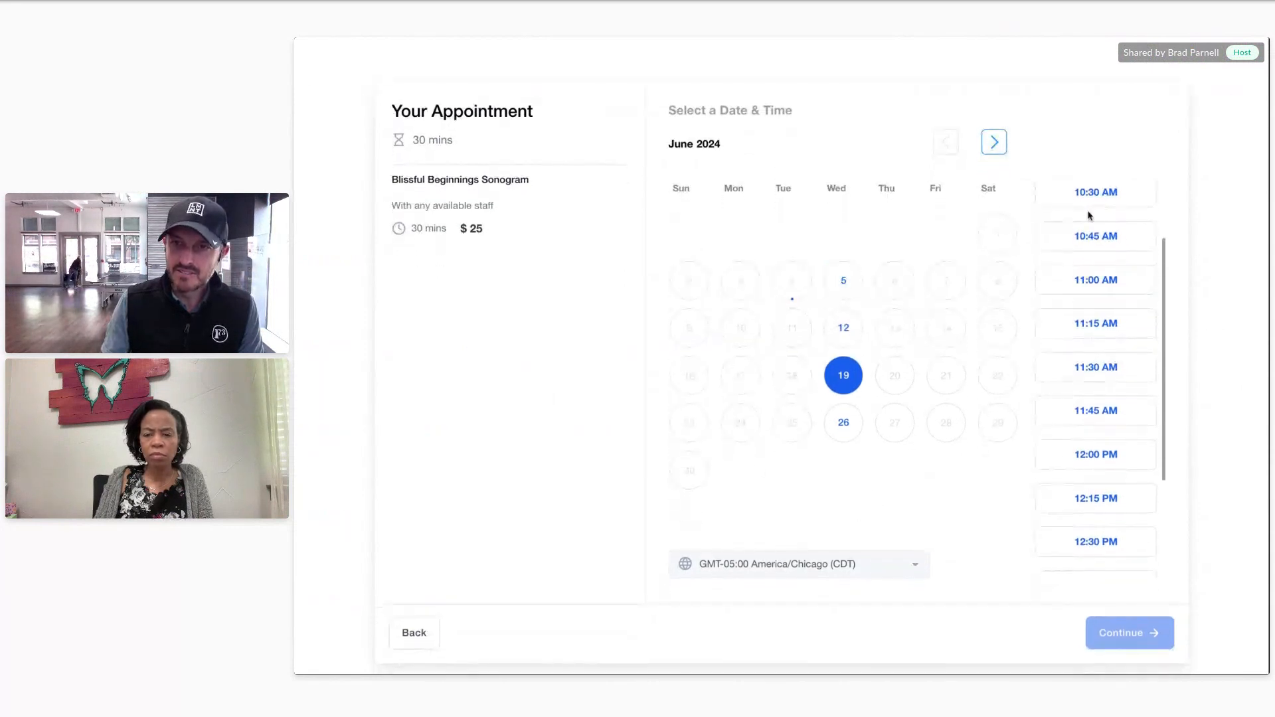
click(1102, 236)
click(1090, 368)
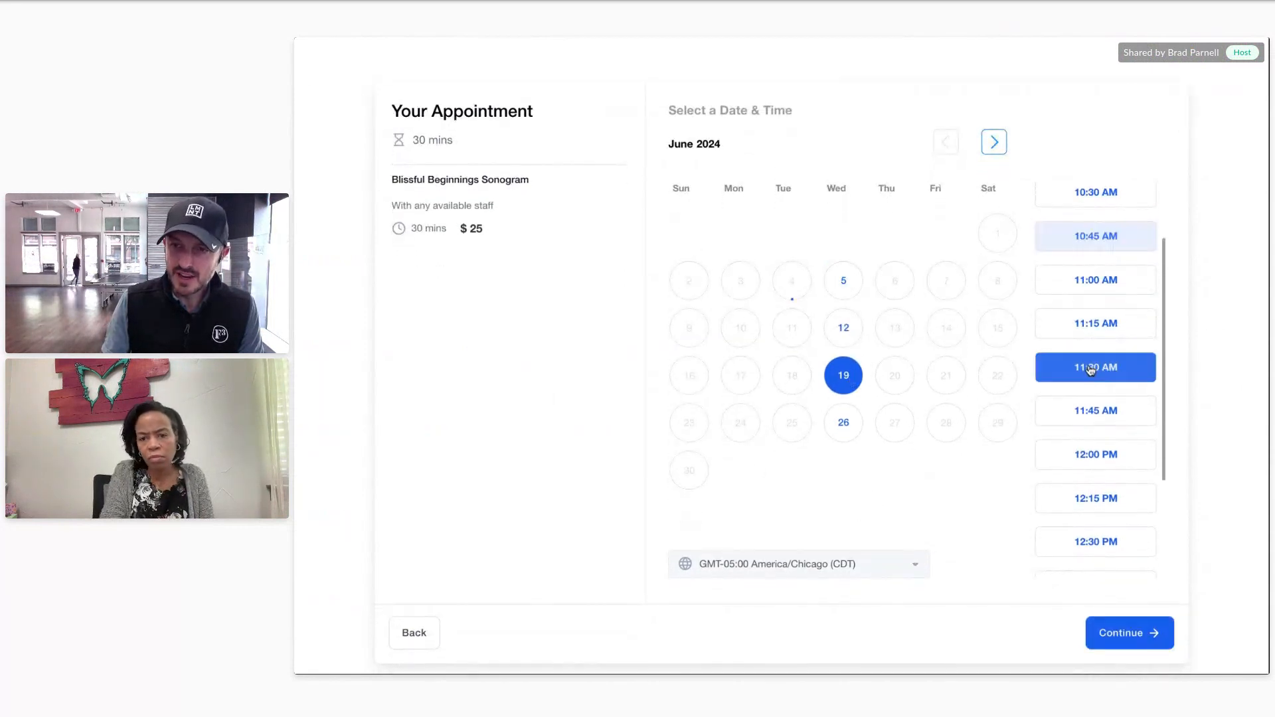
click(1136, 636)
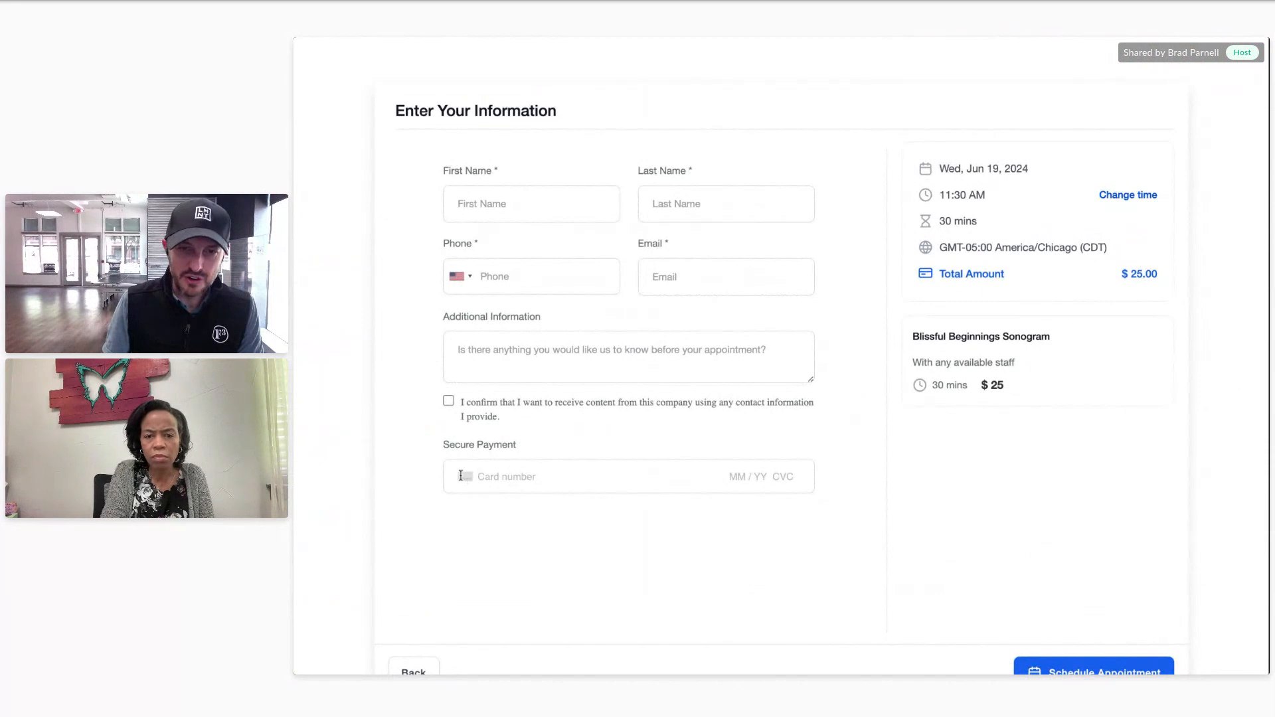
scroll(1080, 493, down, 1)
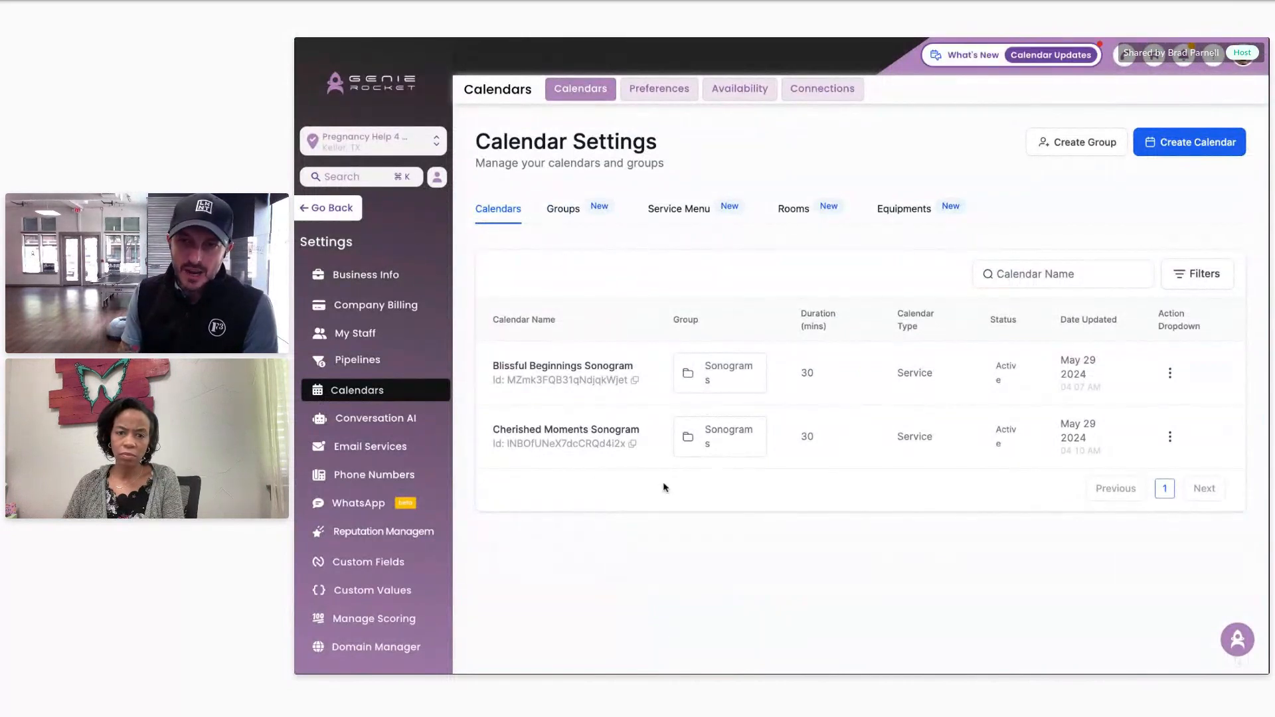
click(1170, 372)
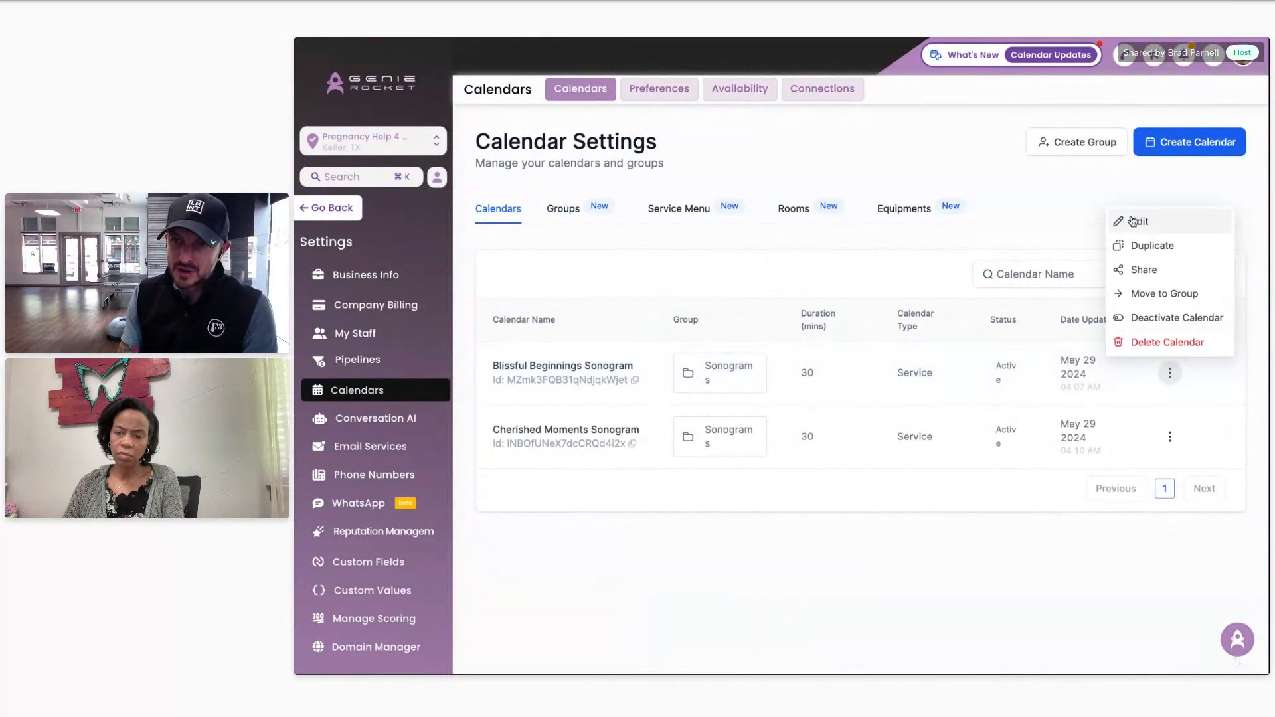
click(1132, 221)
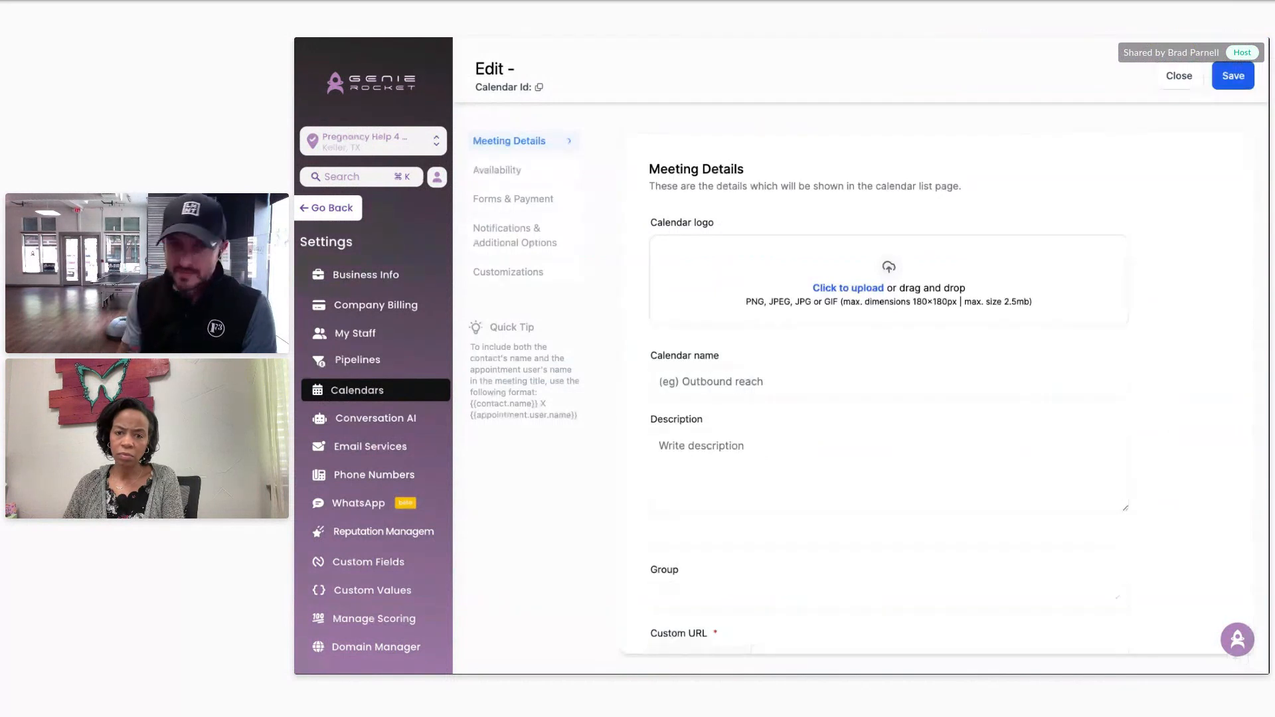
click(518, 171)
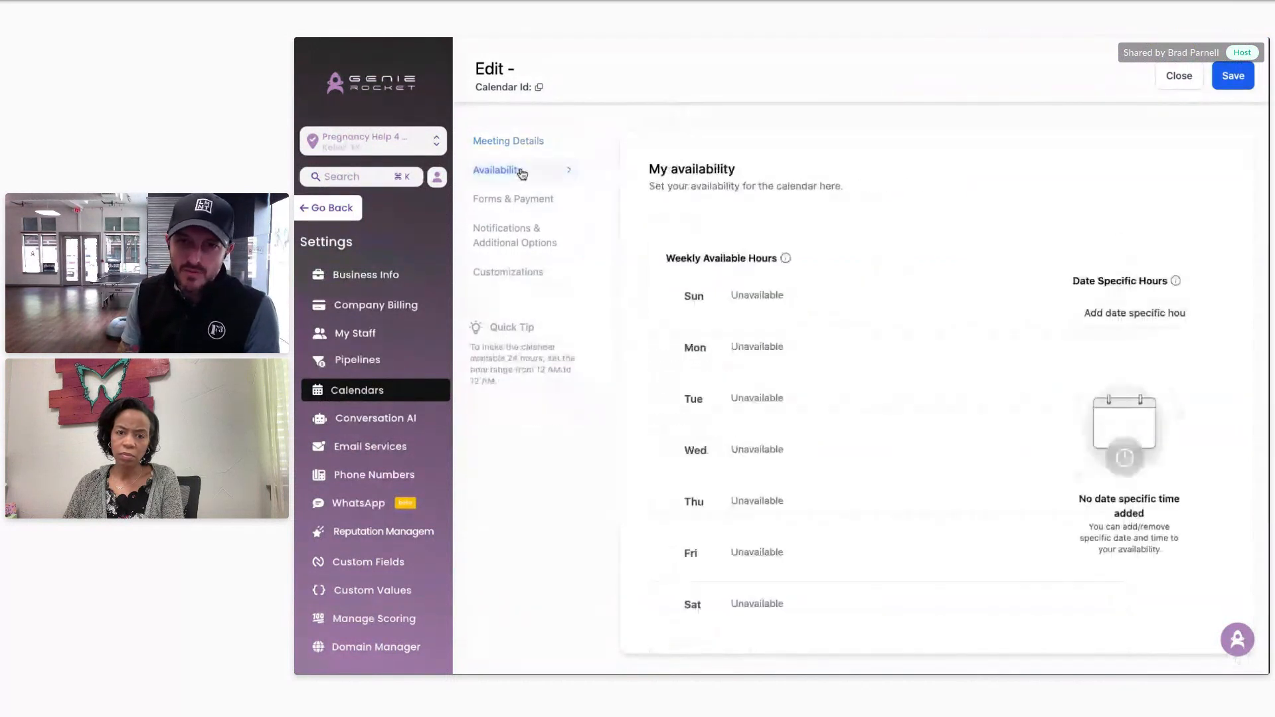
scroll(975, 377, down, 5)
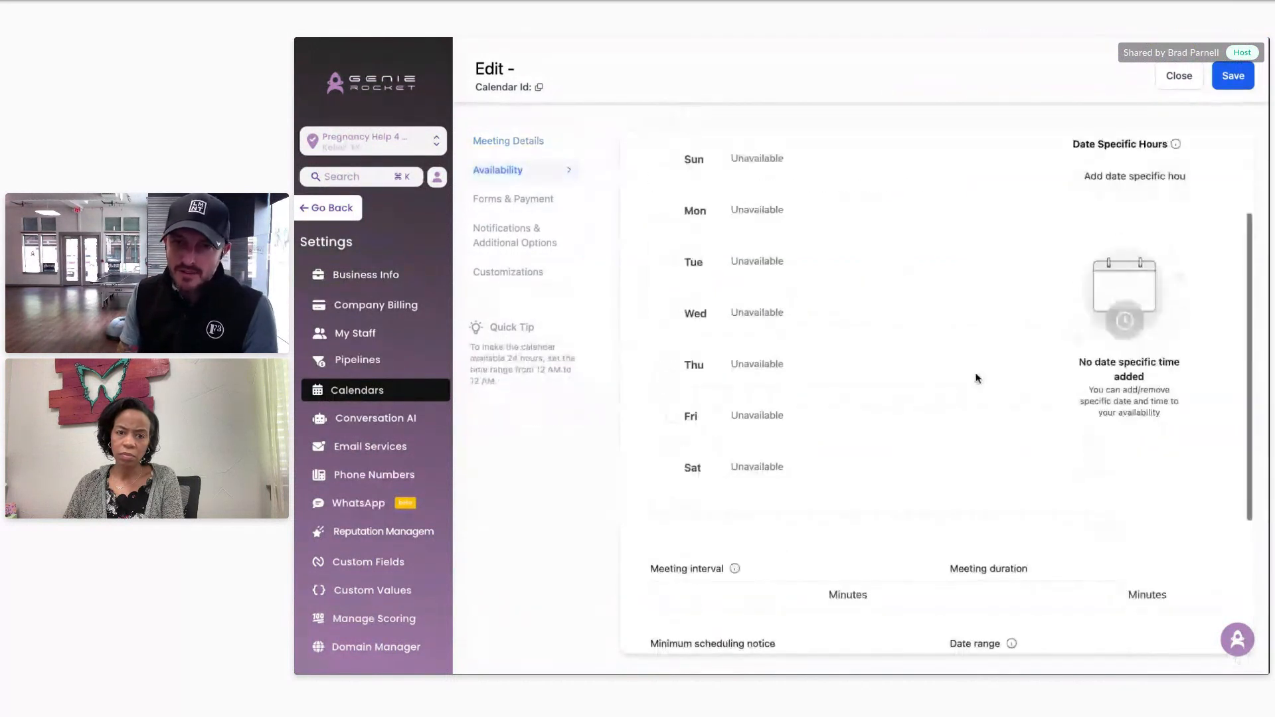
click(508, 272)
scroll(558, 285, down, 3)
click(521, 235)
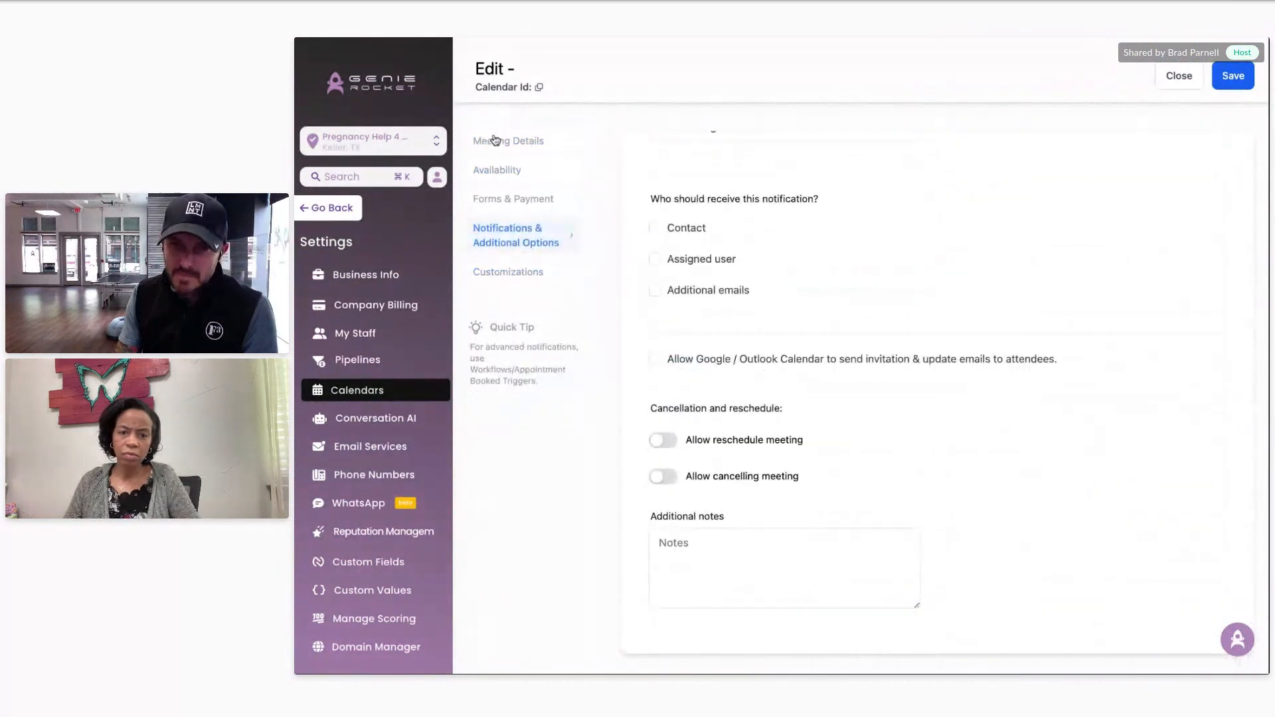
click(489, 141)
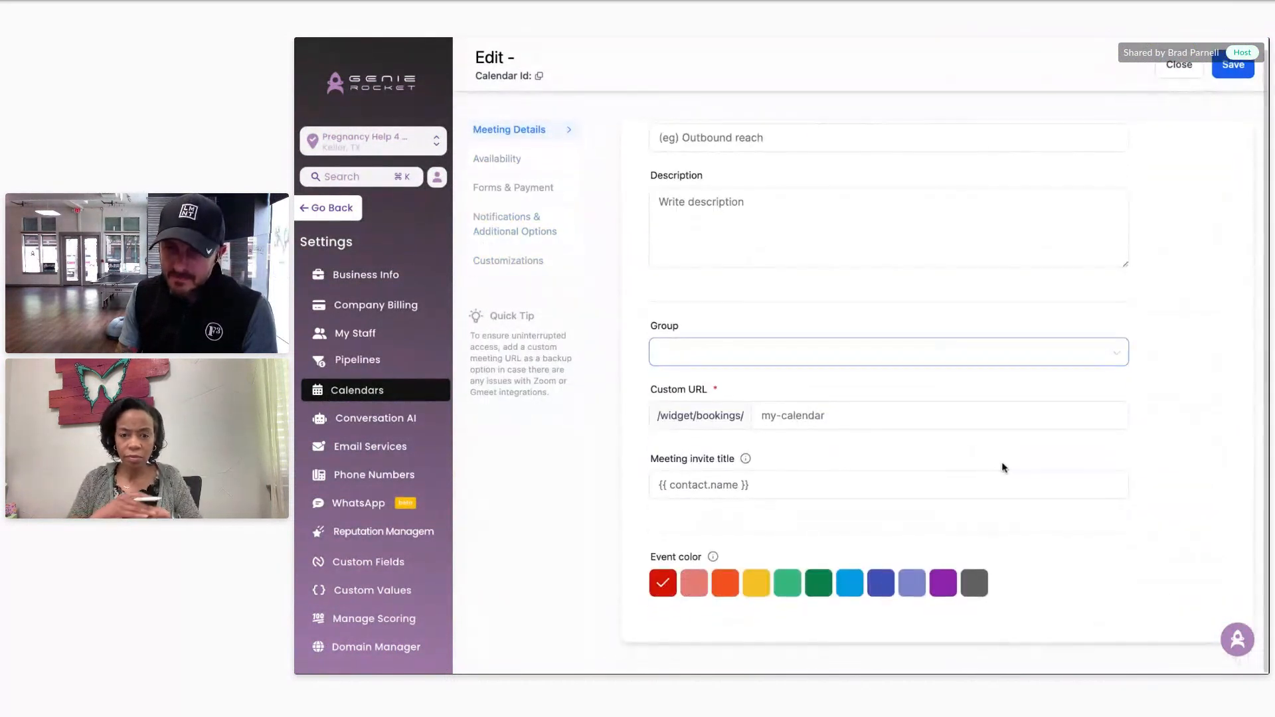
scroll(1002, 464, up, 3)
click(510, 164)
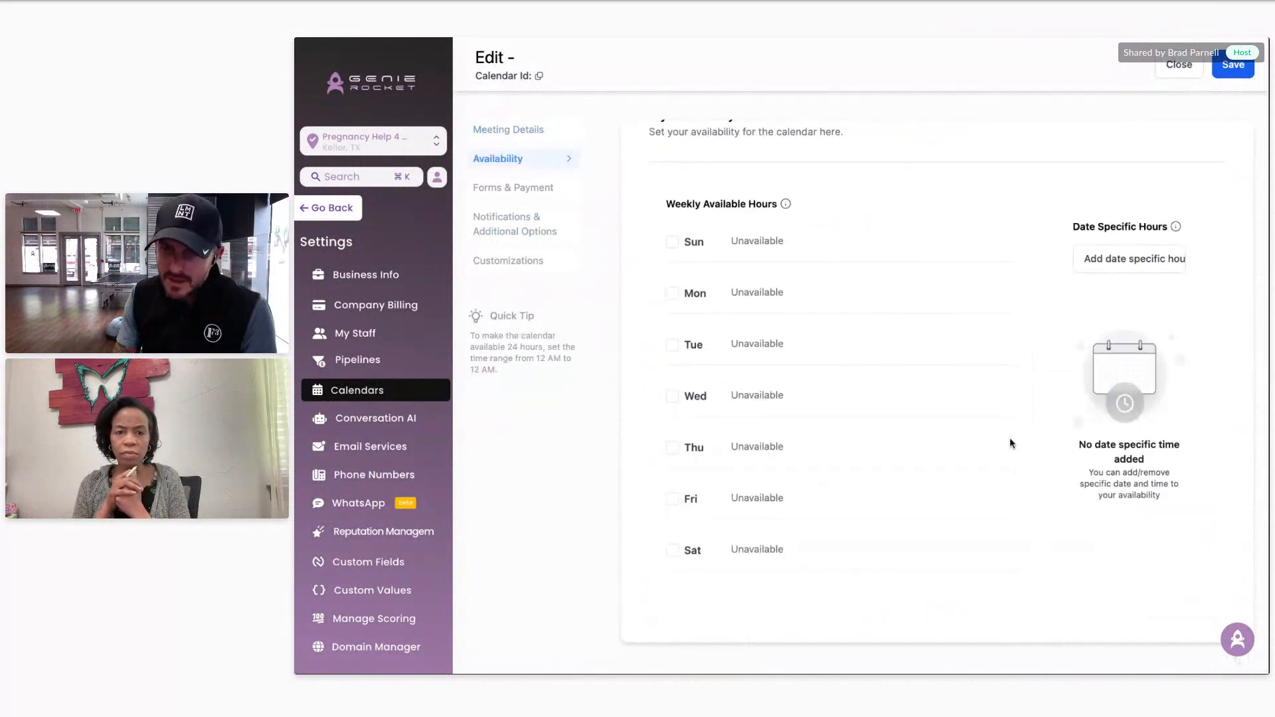
scroll(1010, 437, down, 5)
click(525, 189)
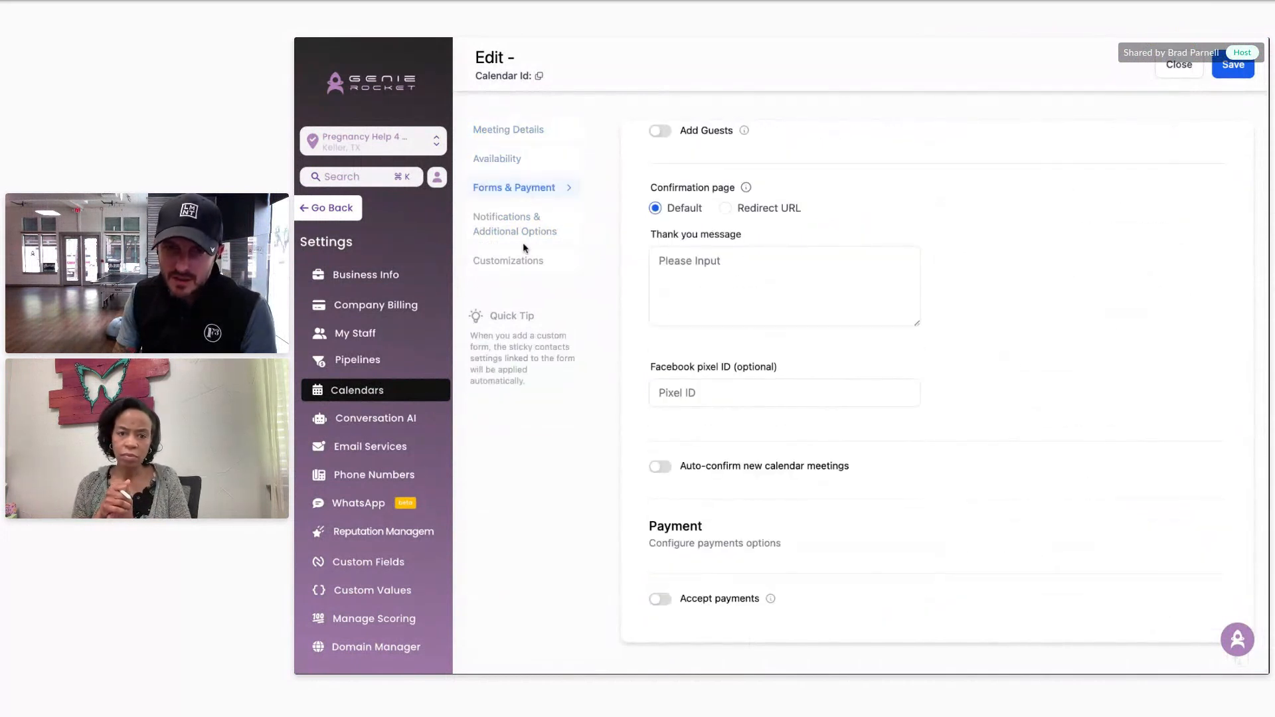
click(522, 229)
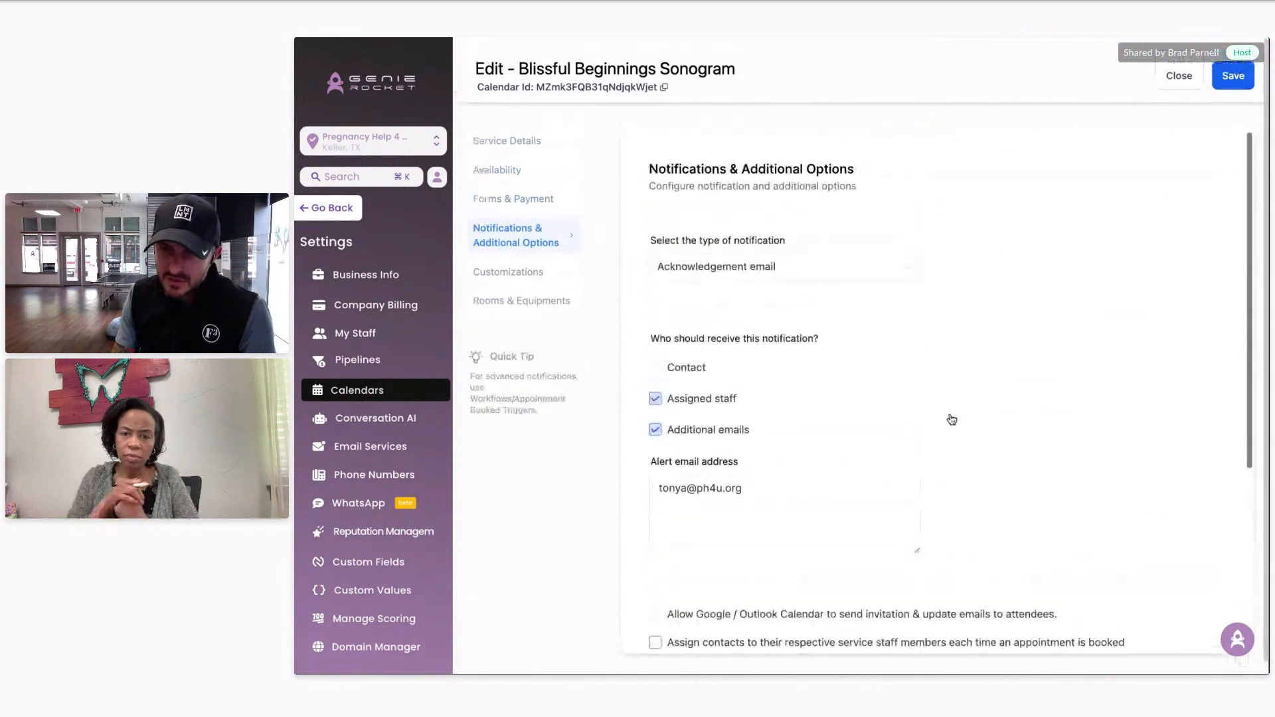
scroll(930, 417, down, 5)
click(505, 272)
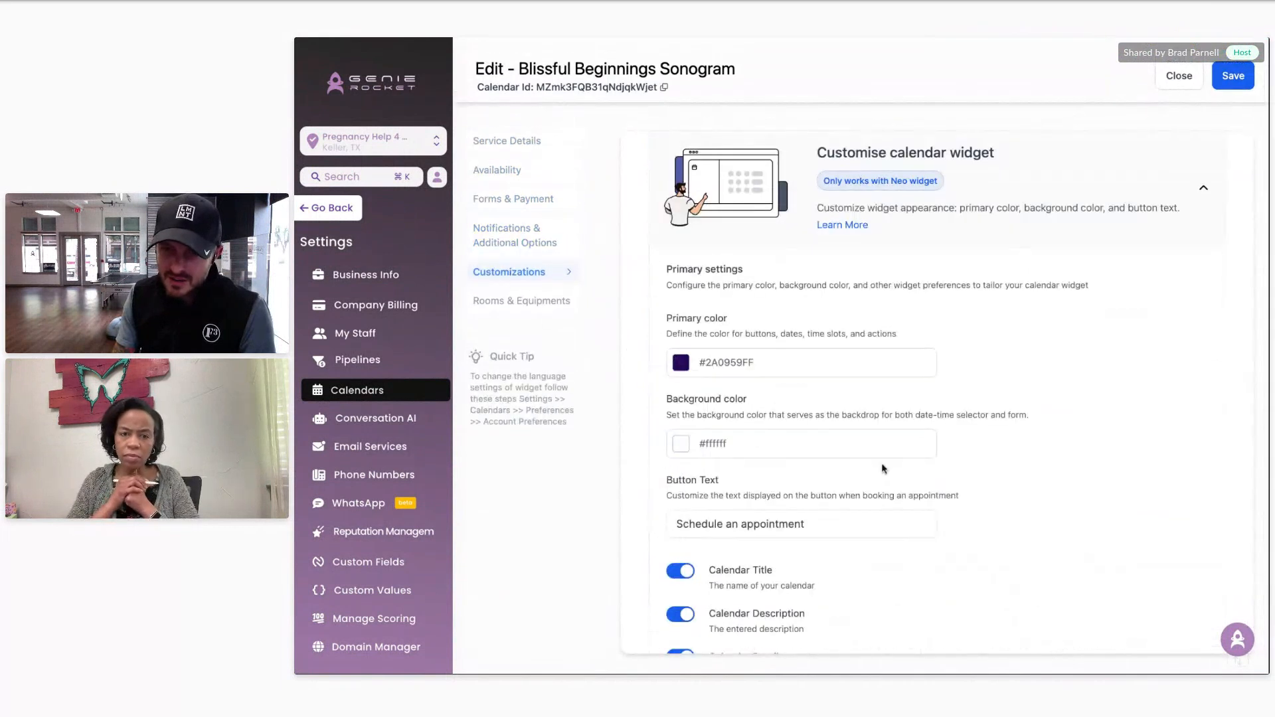
scroll(883, 468, down, 5)
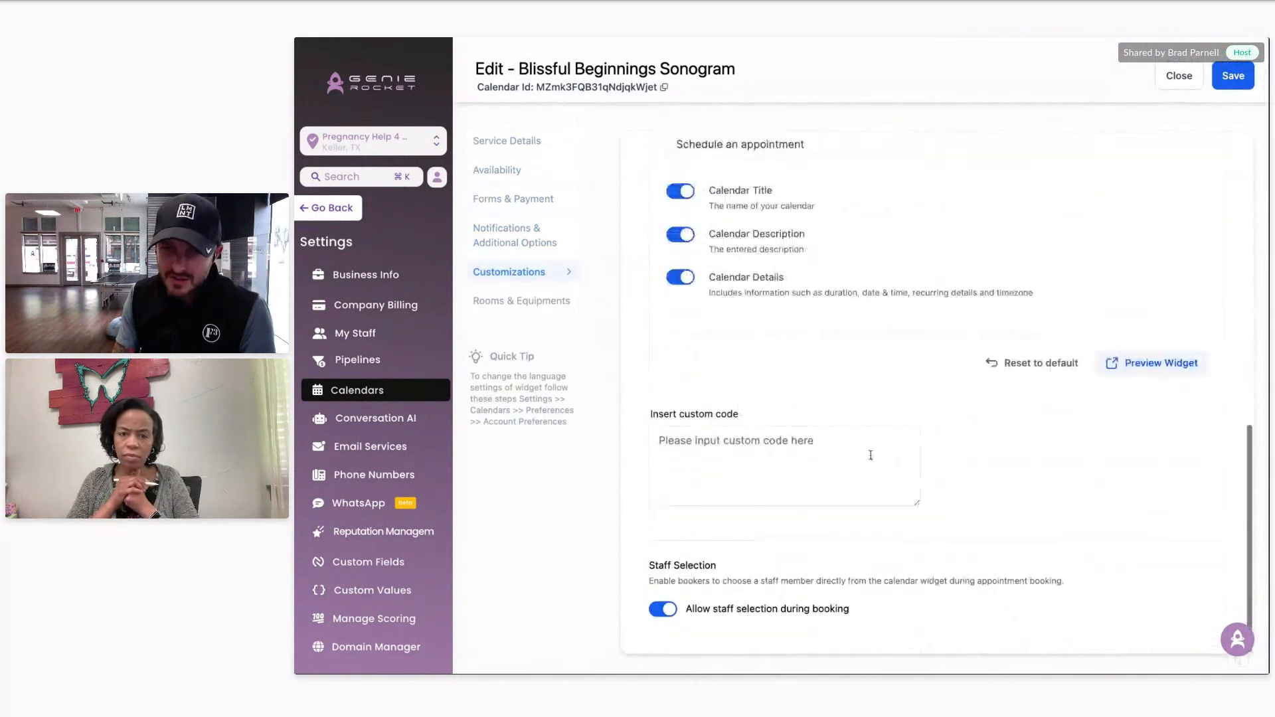
click(530, 301)
click(1199, 70)
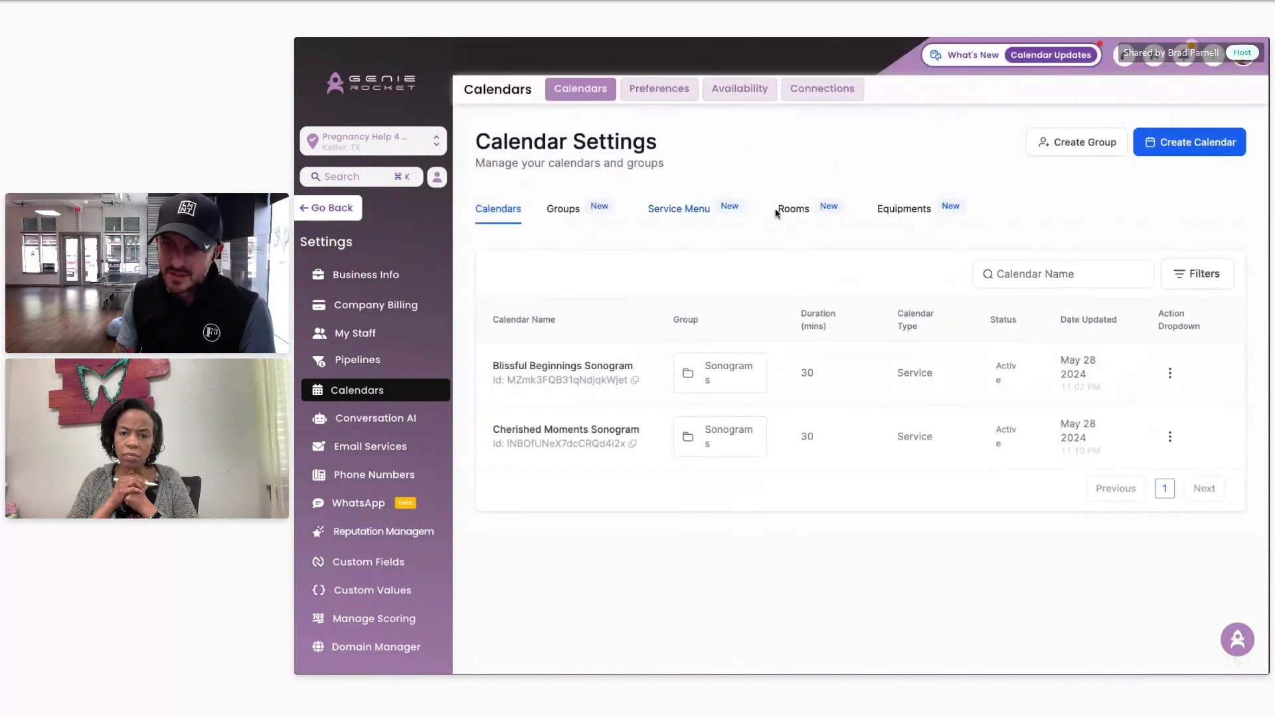
Step: Return to the calendar list and open Cherished Moments Sonogram for editing
click(691, 211)
click(572, 210)
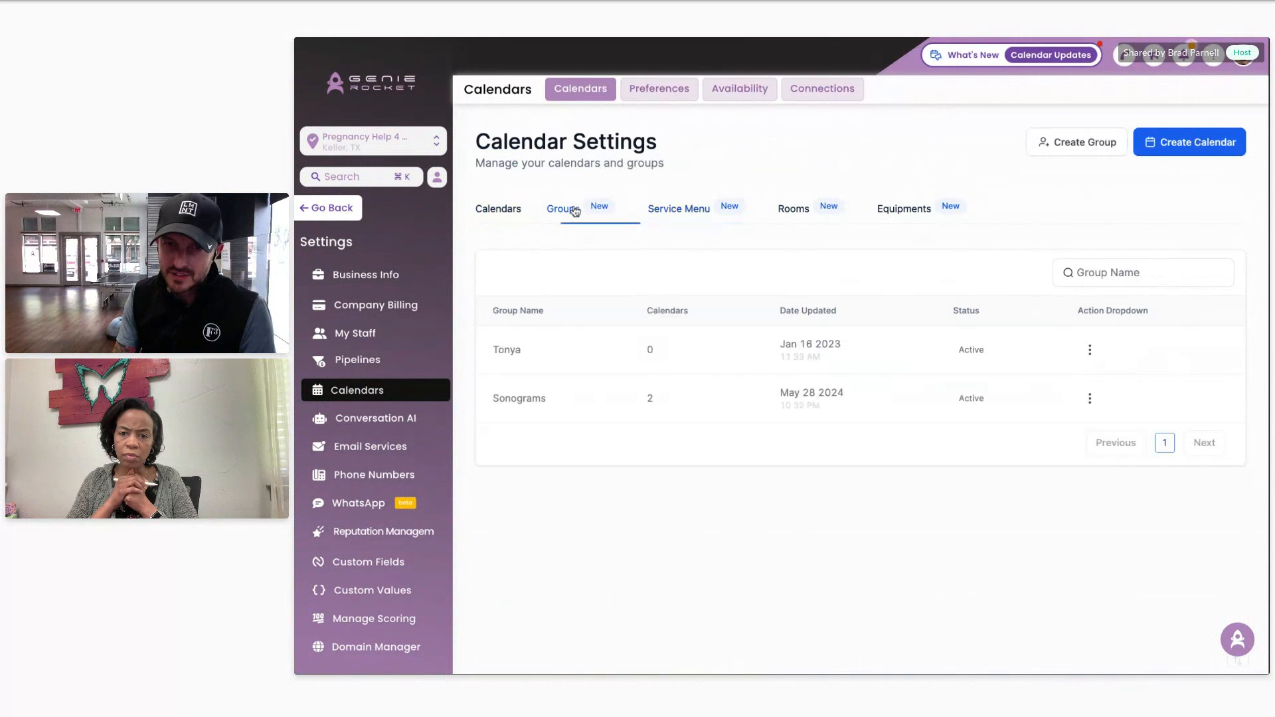
click(507, 214)
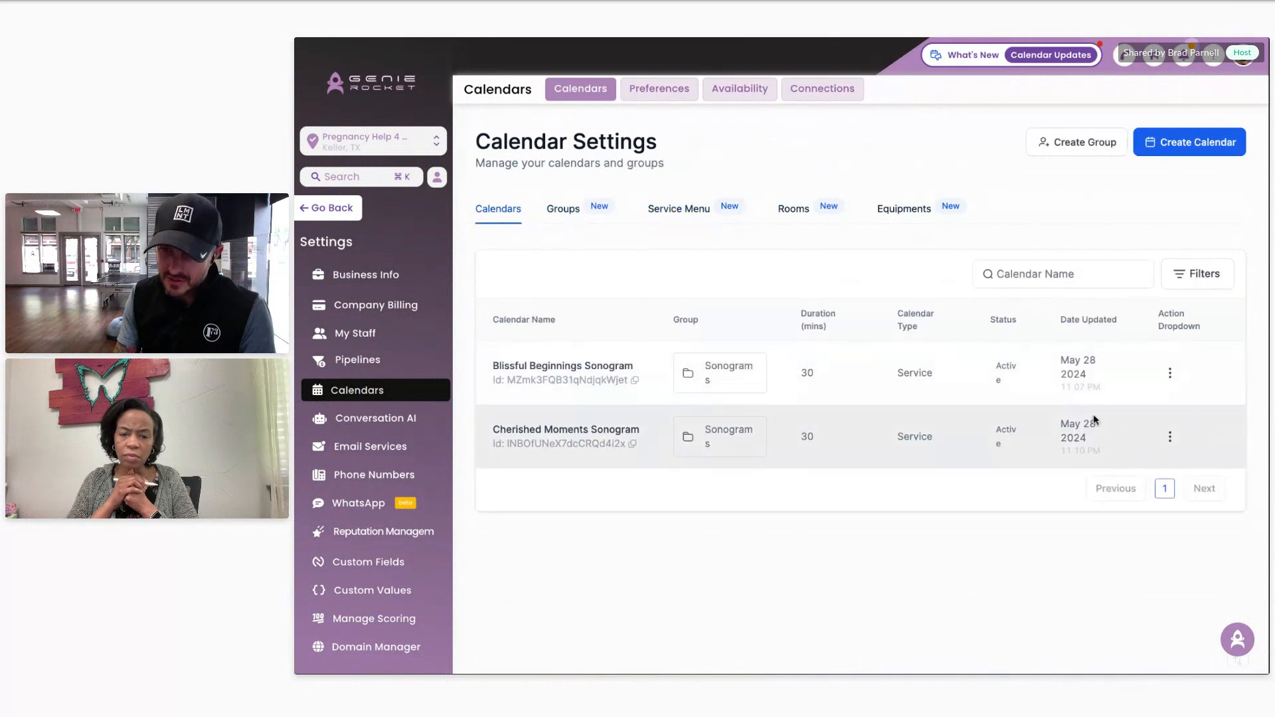
click(1170, 438)
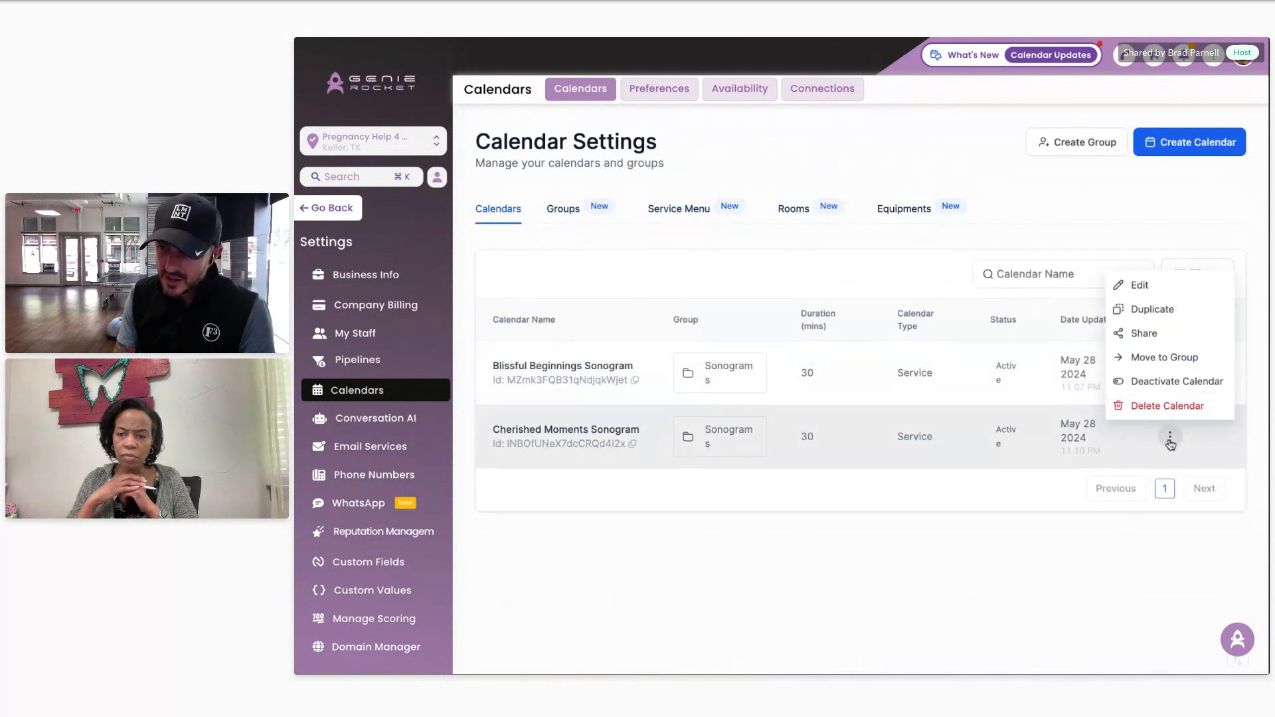
click(1170, 287)
Step: Review the calendar's availability and widget customization settings, then return to service details
scroll(1018, 350, down, 3)
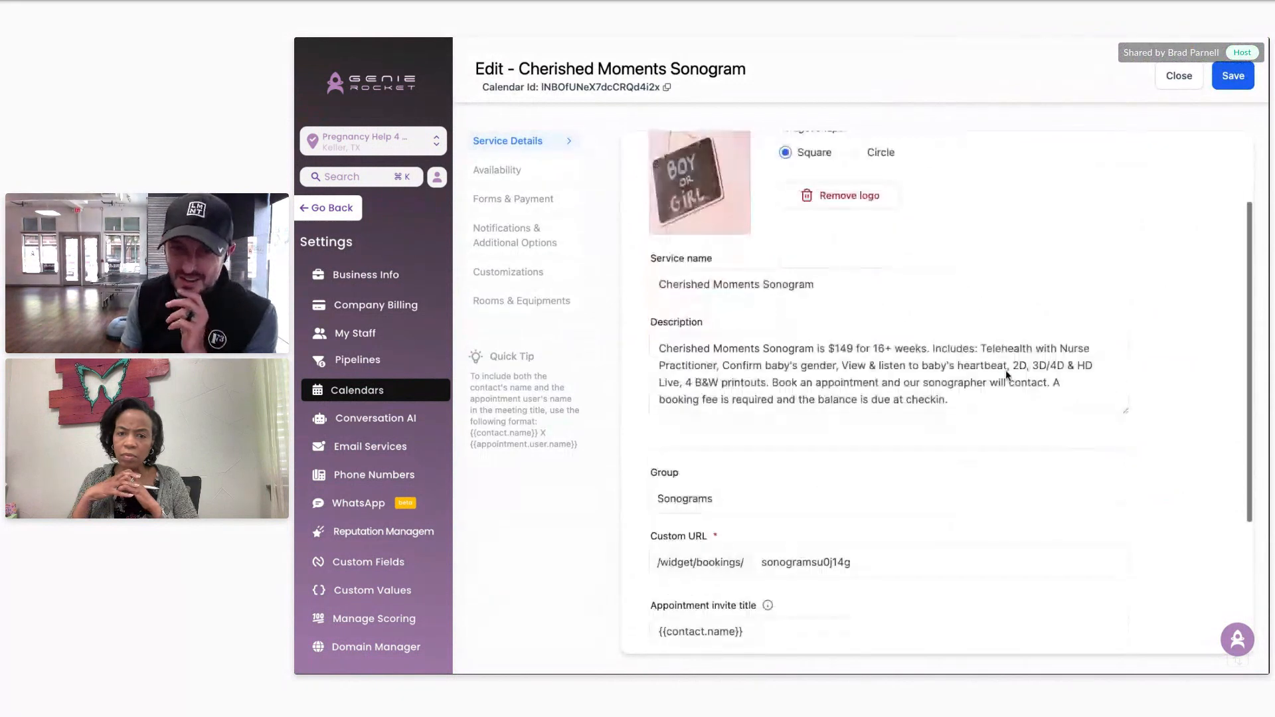
click(524, 172)
scroll(952, 472, down, 3)
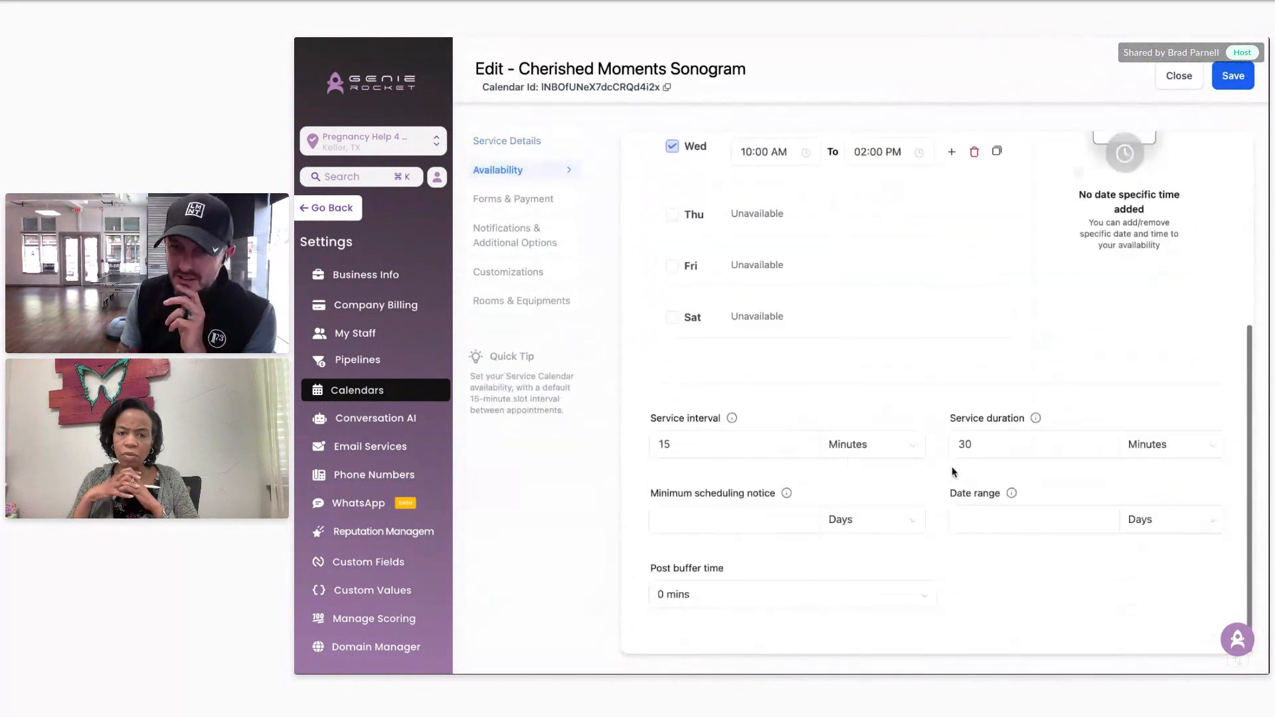
scroll(952, 468, up, 5)
click(502, 144)
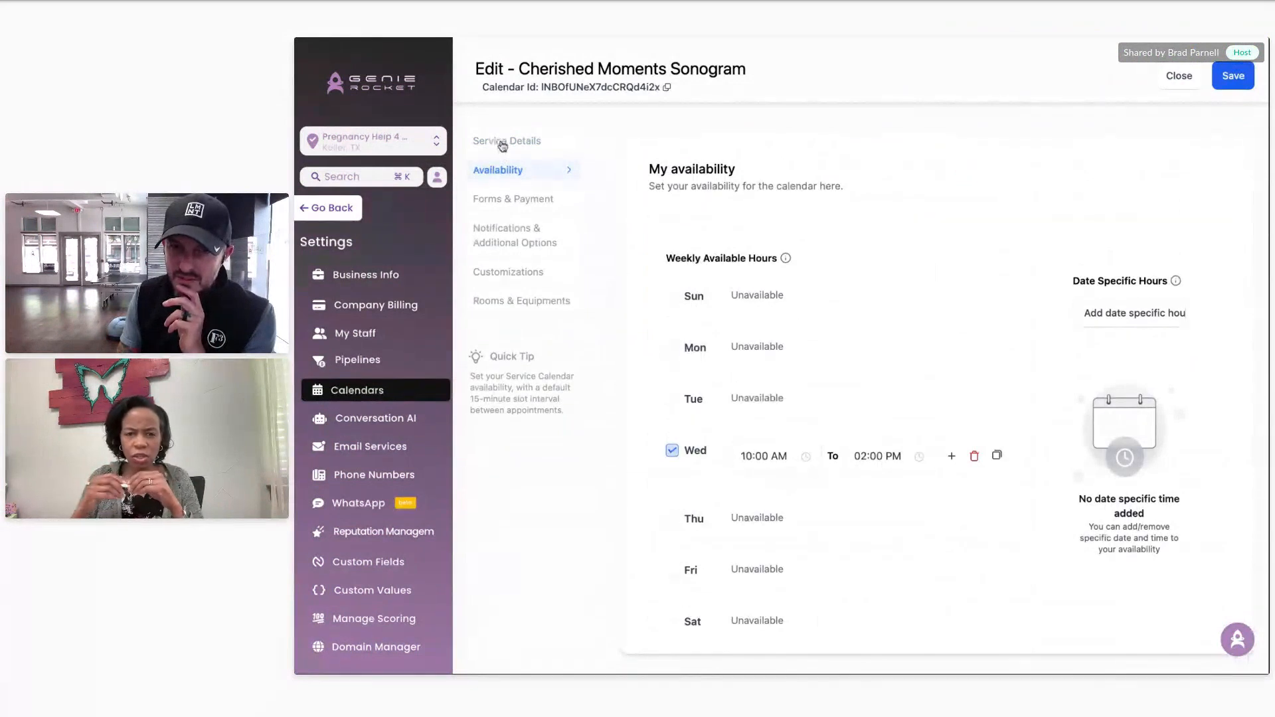
click(519, 277)
scroll(965, 389, down, 10)
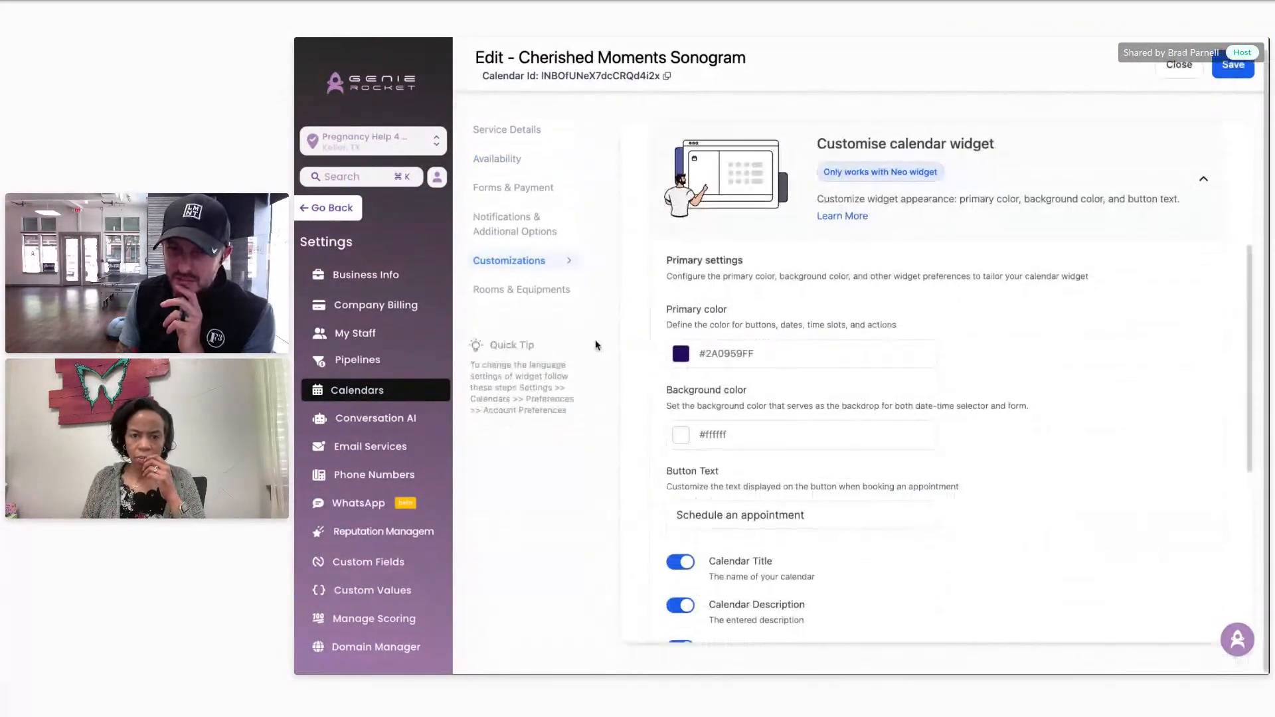
scroll(784, 365, up, 1)
click(506, 131)
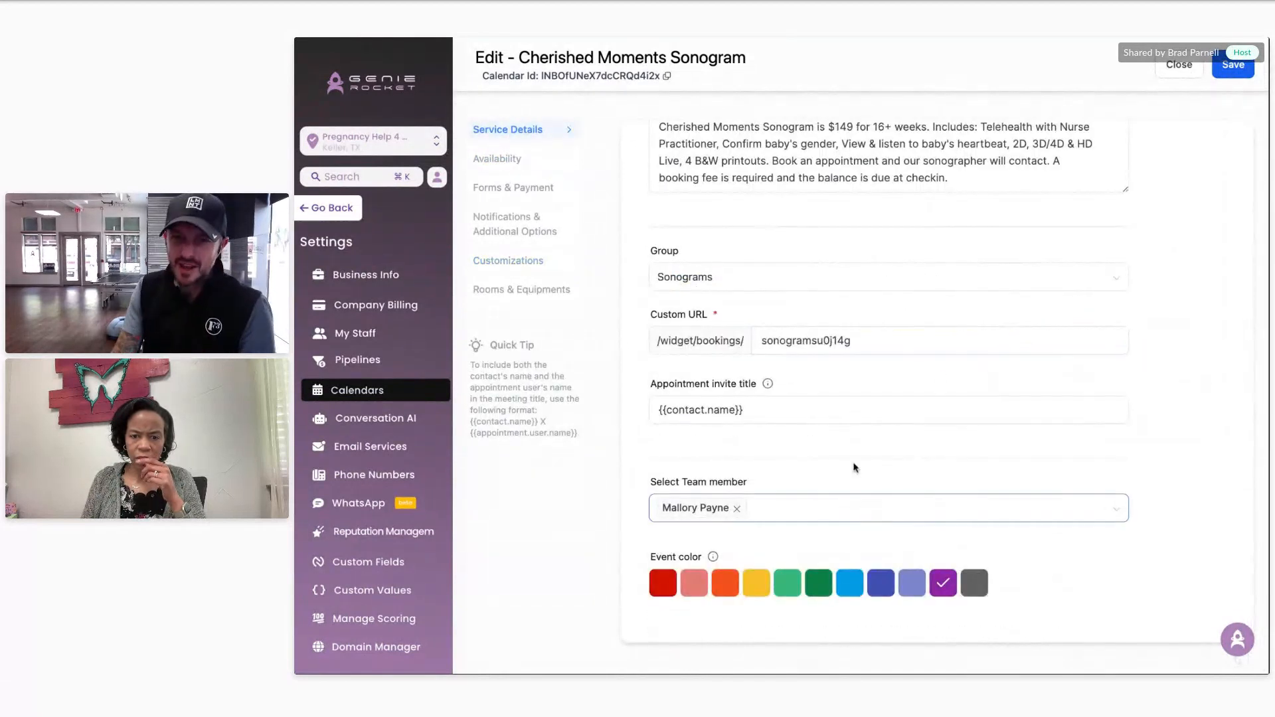
Step: Scroll to the Select Team member field and highlight the assigned team member
scroll(863, 431, up, 4)
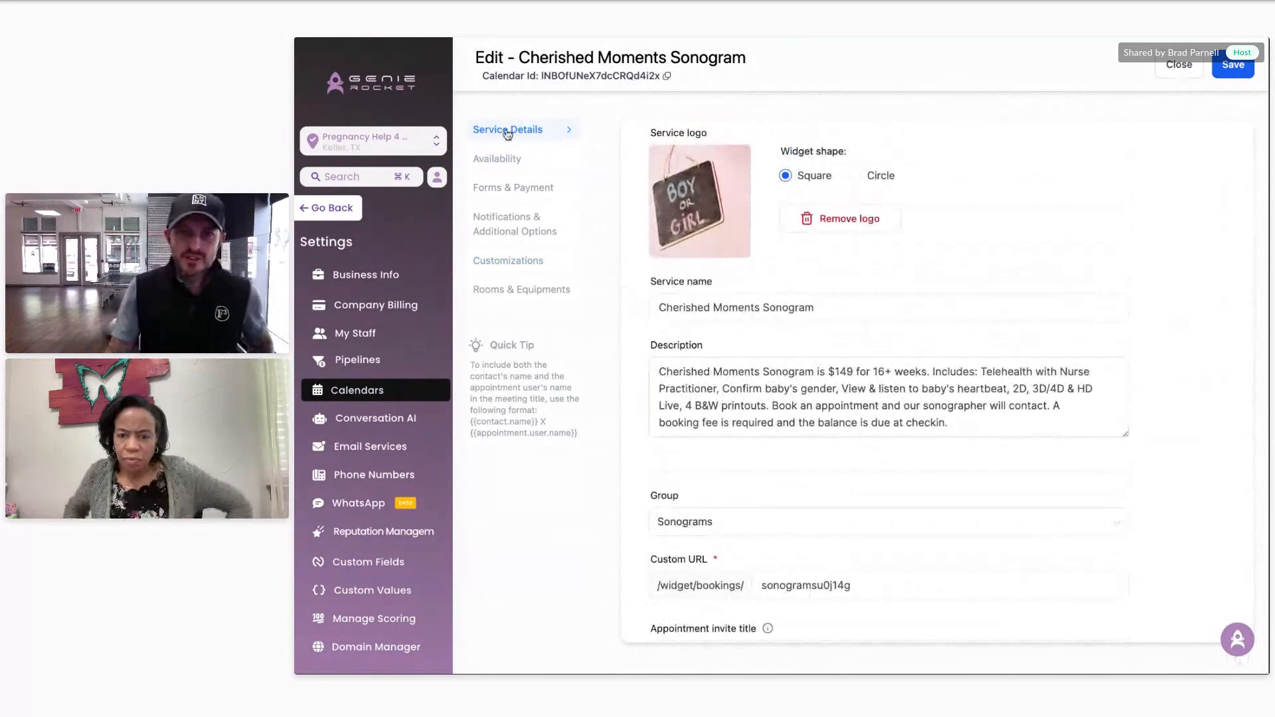
scroll(830, 438, down, 4)
drag(747, 483, 648, 488)
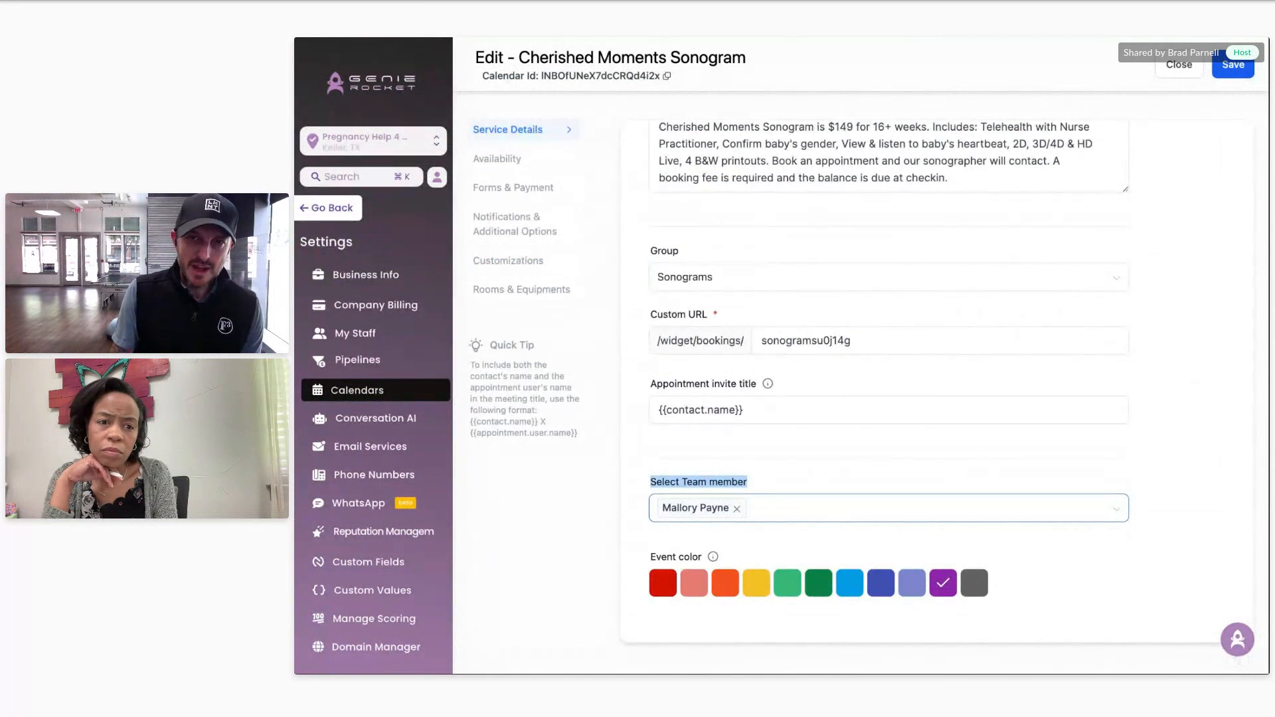
scroll(634, 323, up, 5)
scroll(802, 484, down, 5)
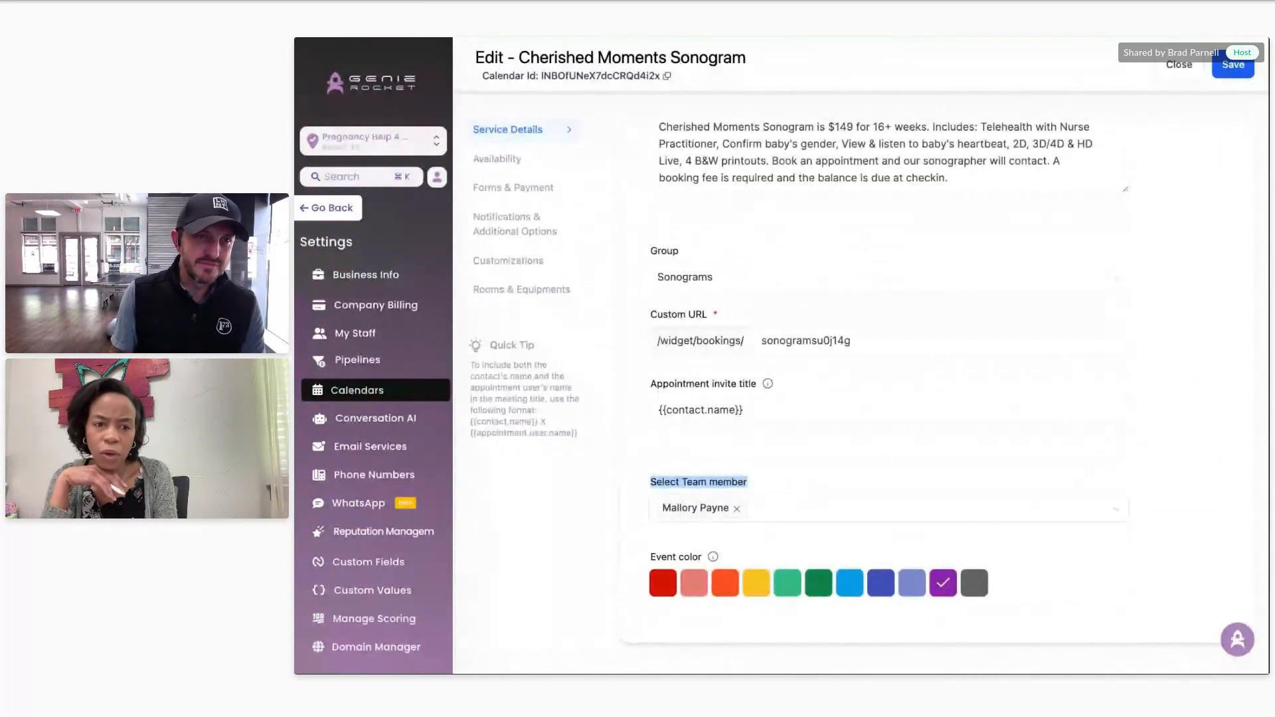
Step: Open the team member's profile in My Staff, review its empty User Calendar Configuration, and close it
click(371, 336)
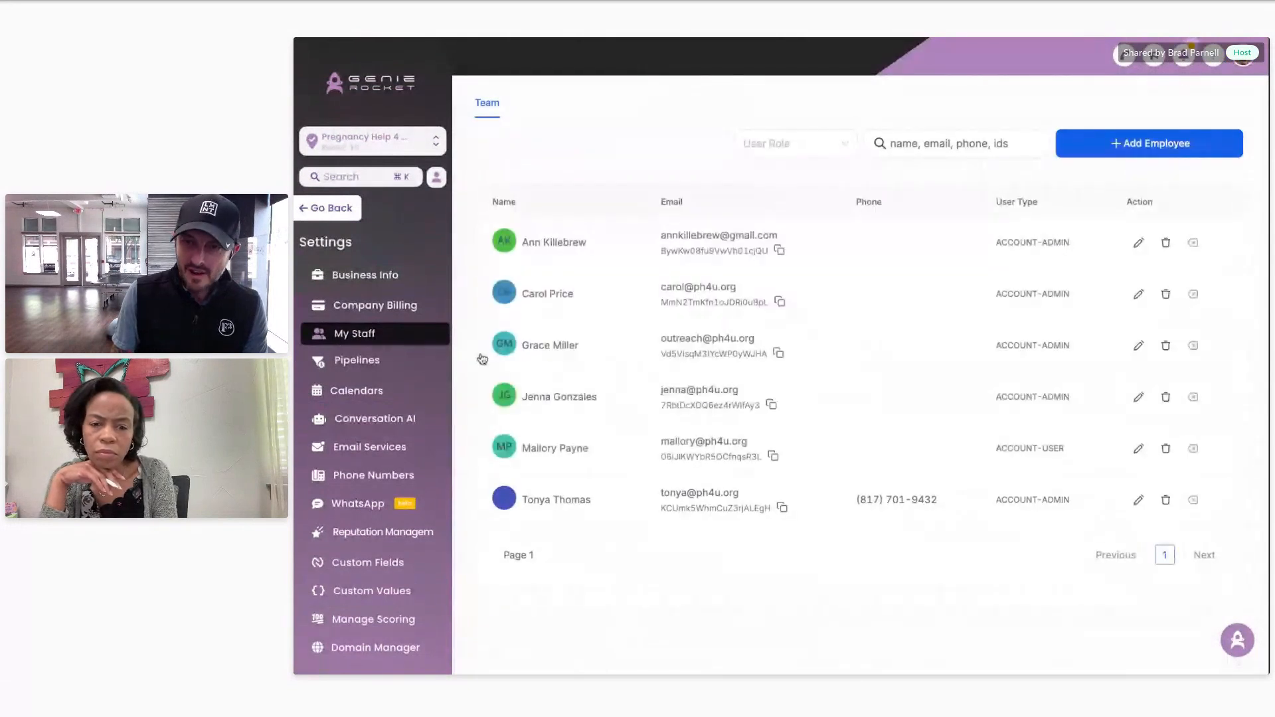
click(1138, 448)
scroll(1033, 460, down, 10)
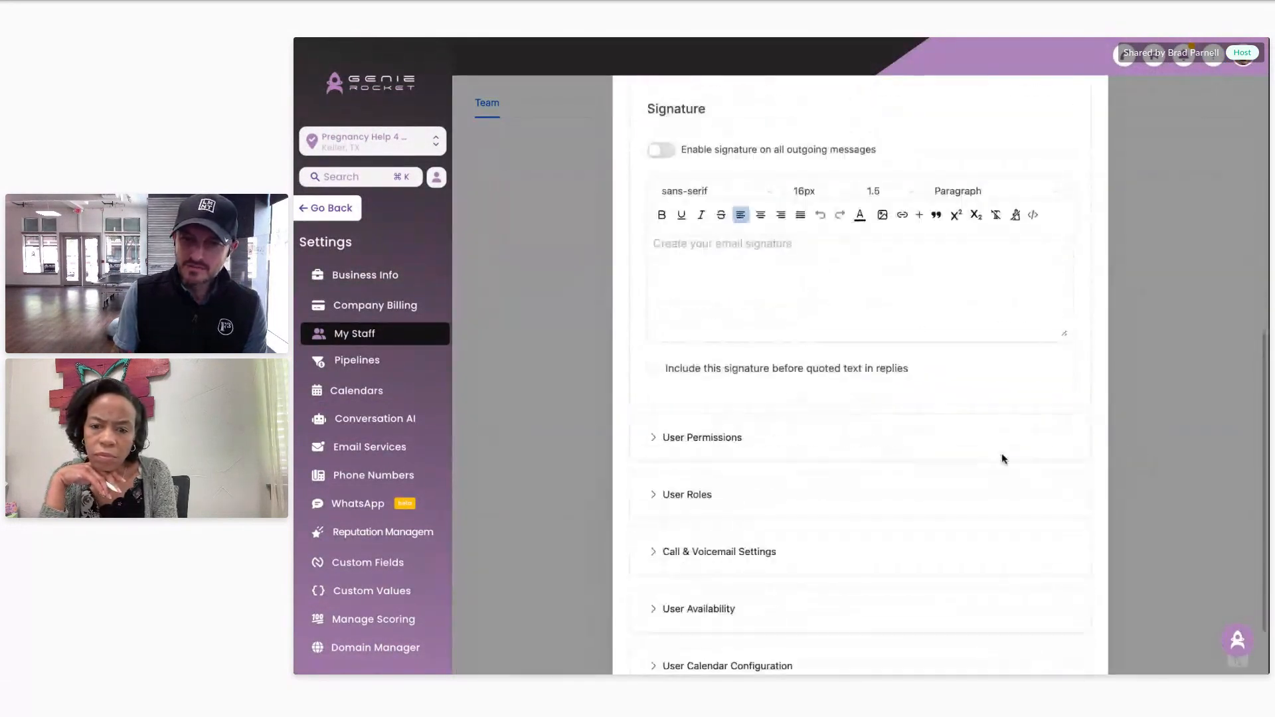
click(717, 594)
scroll(1033, 492, down, 3)
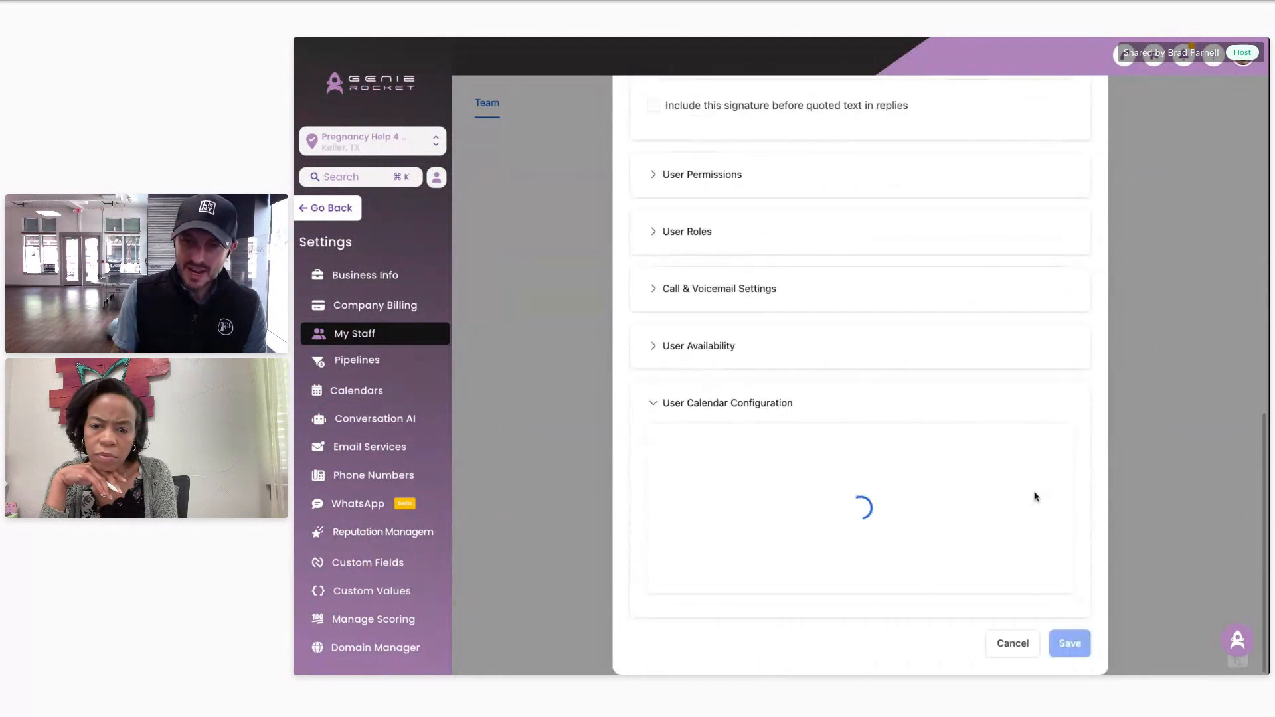
scroll(1033, 488, down, 3)
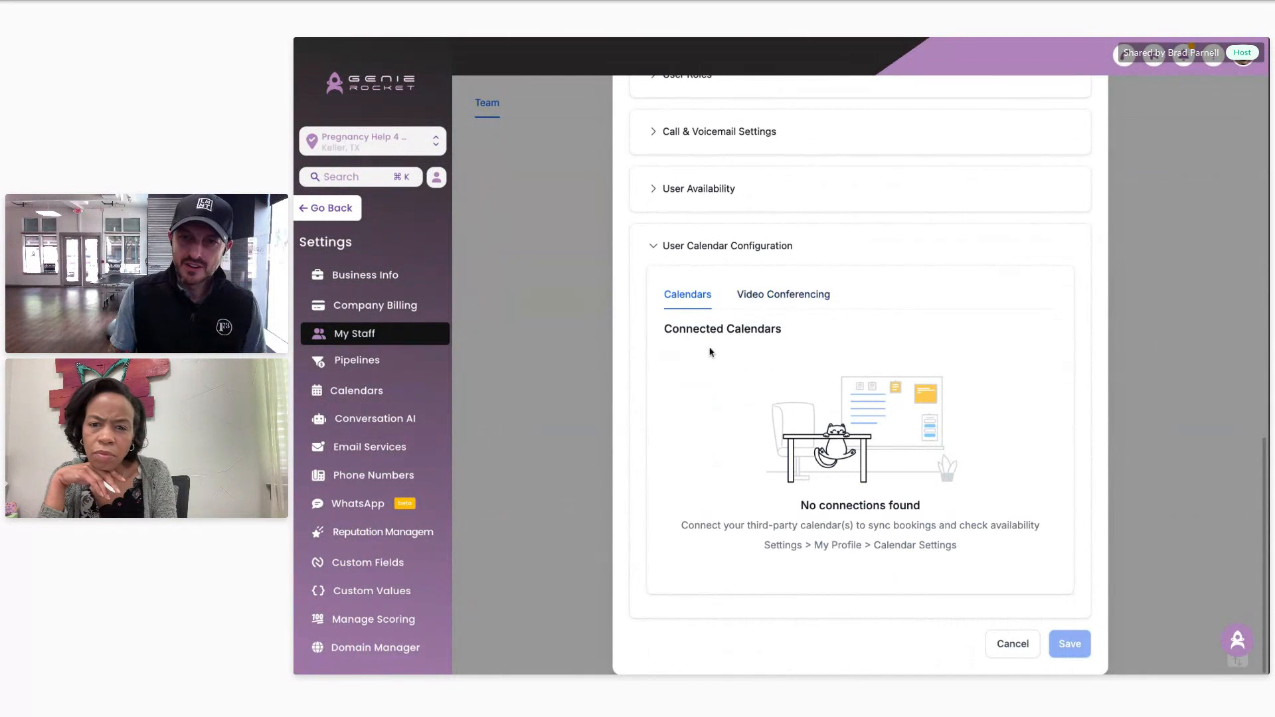
scroll(762, 434, up, 4)
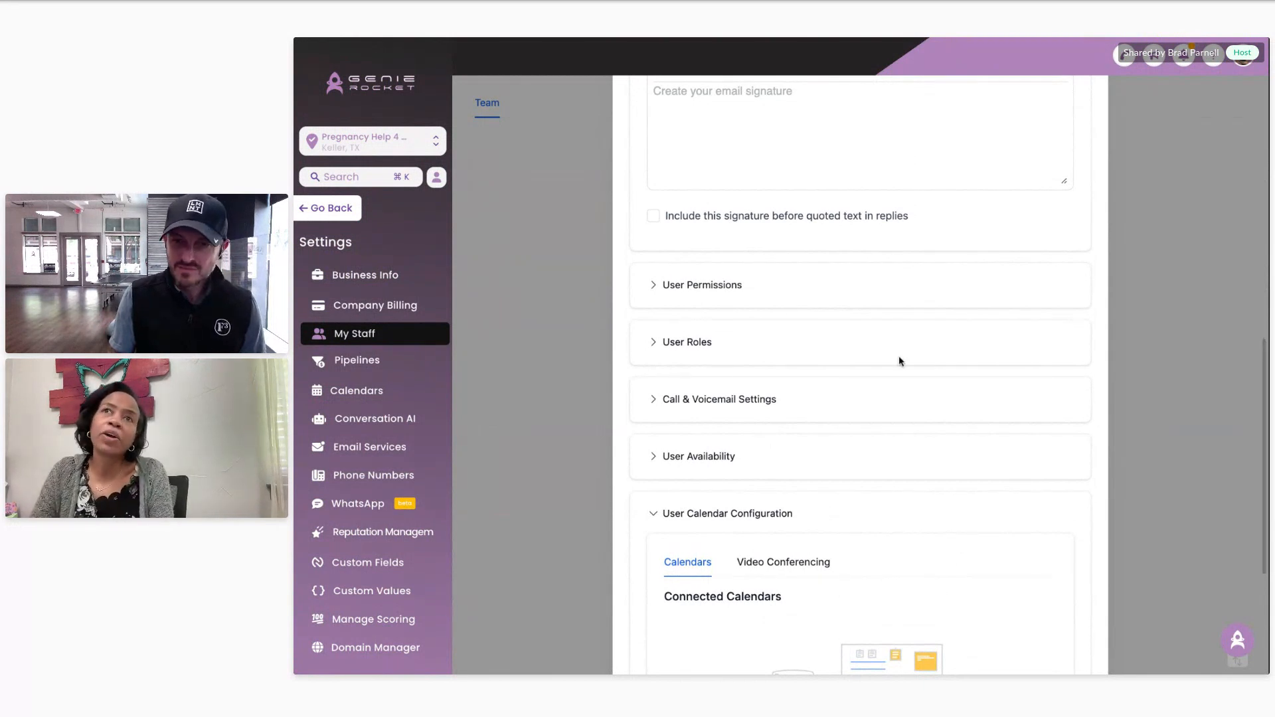
scroll(797, 359, up, 10)
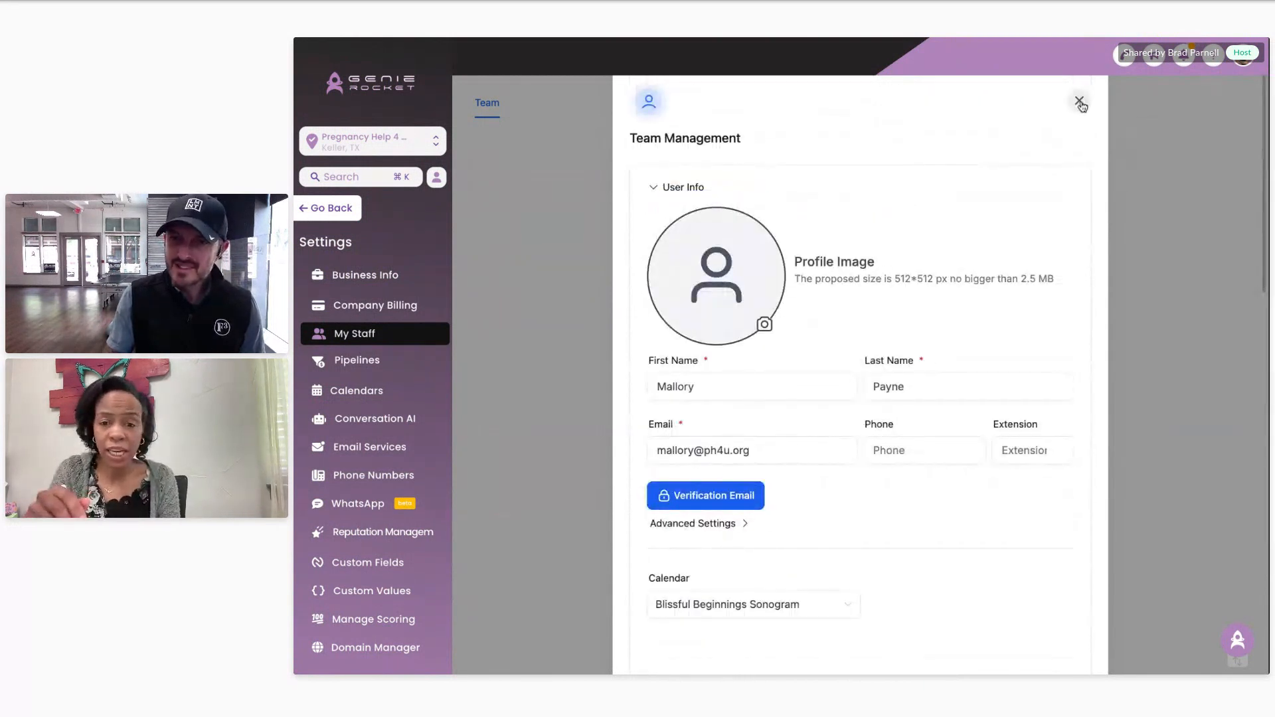
click(1078, 102)
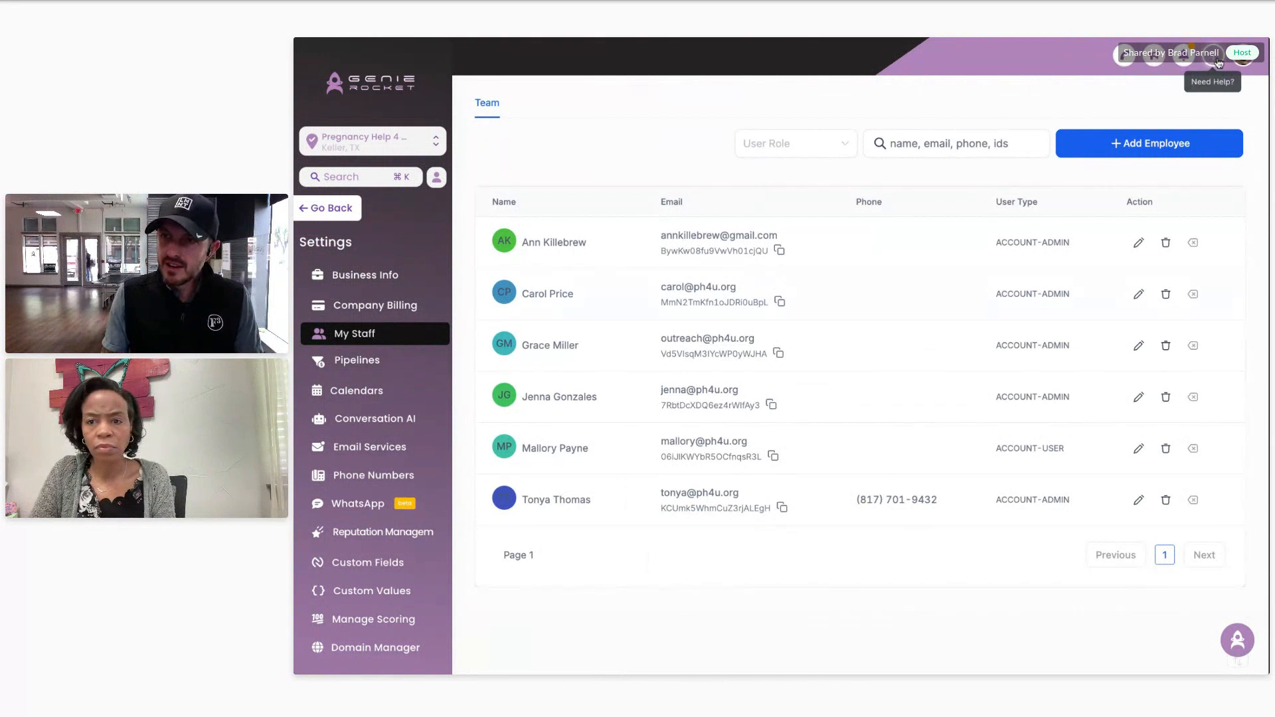
Step: Try logging in as the team member and dismiss the user-not-activated error
click(1238, 60)
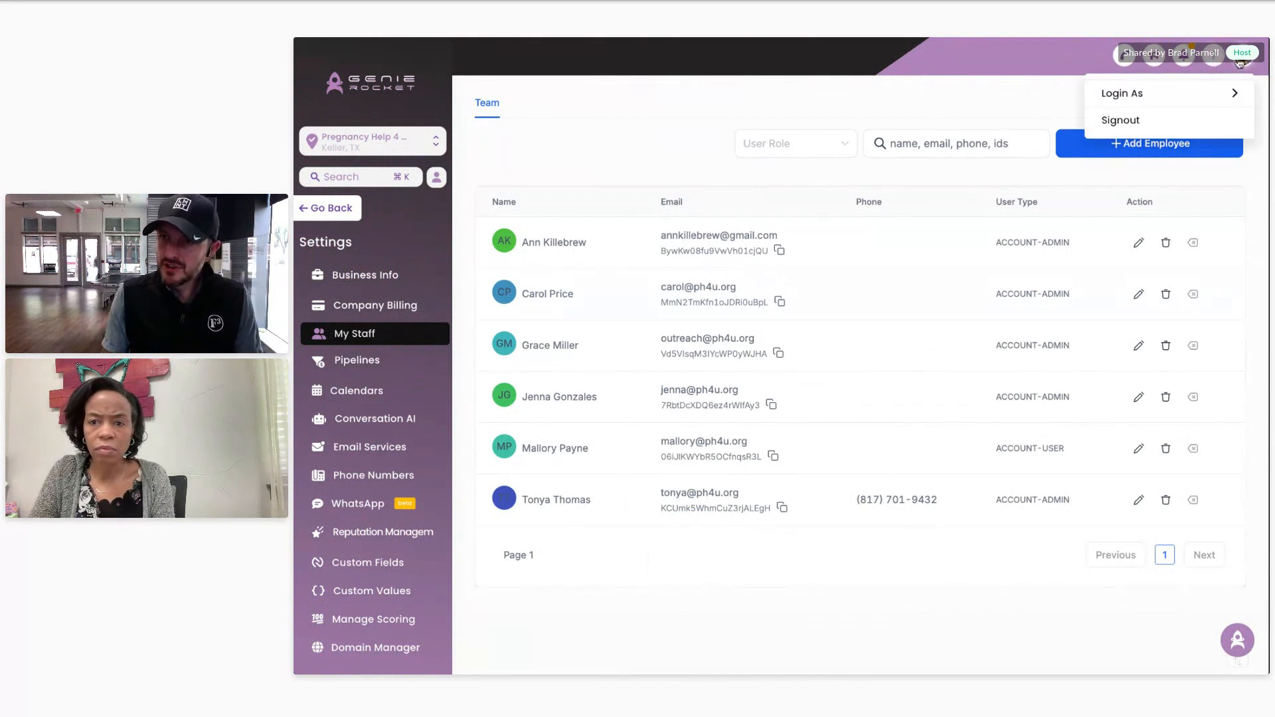
mouse_move(1137, 92)
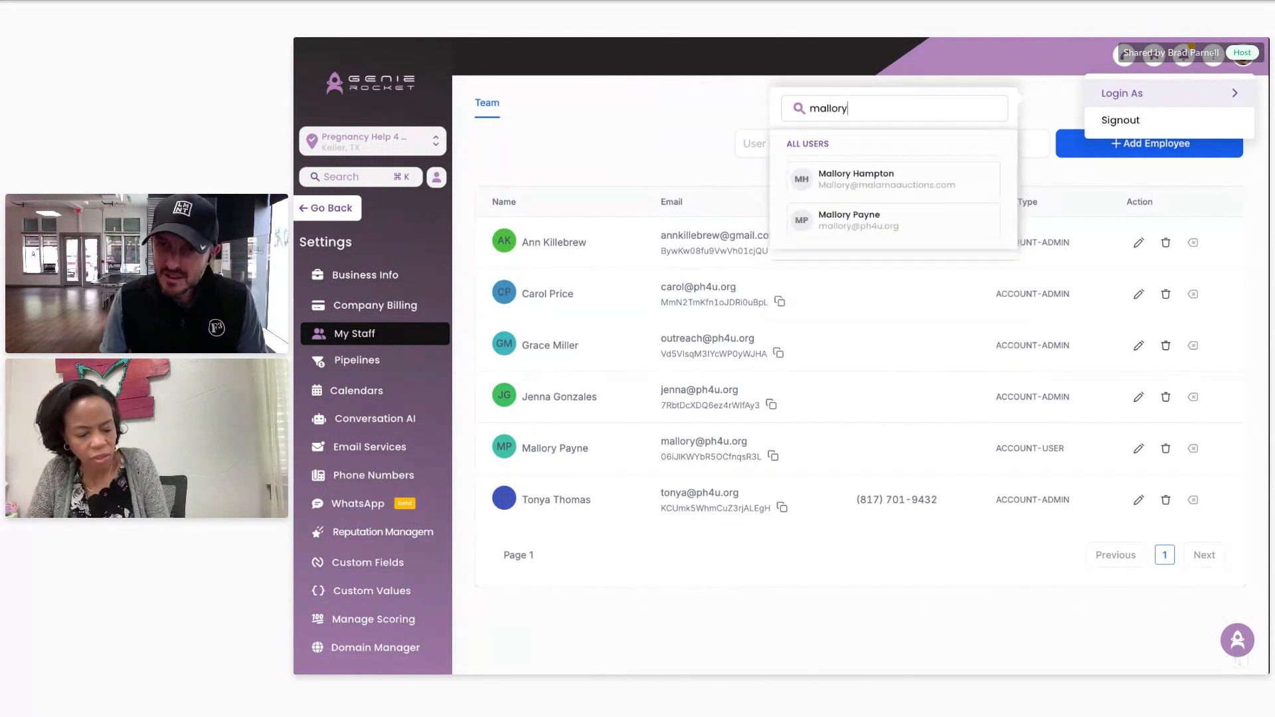
click(849, 222)
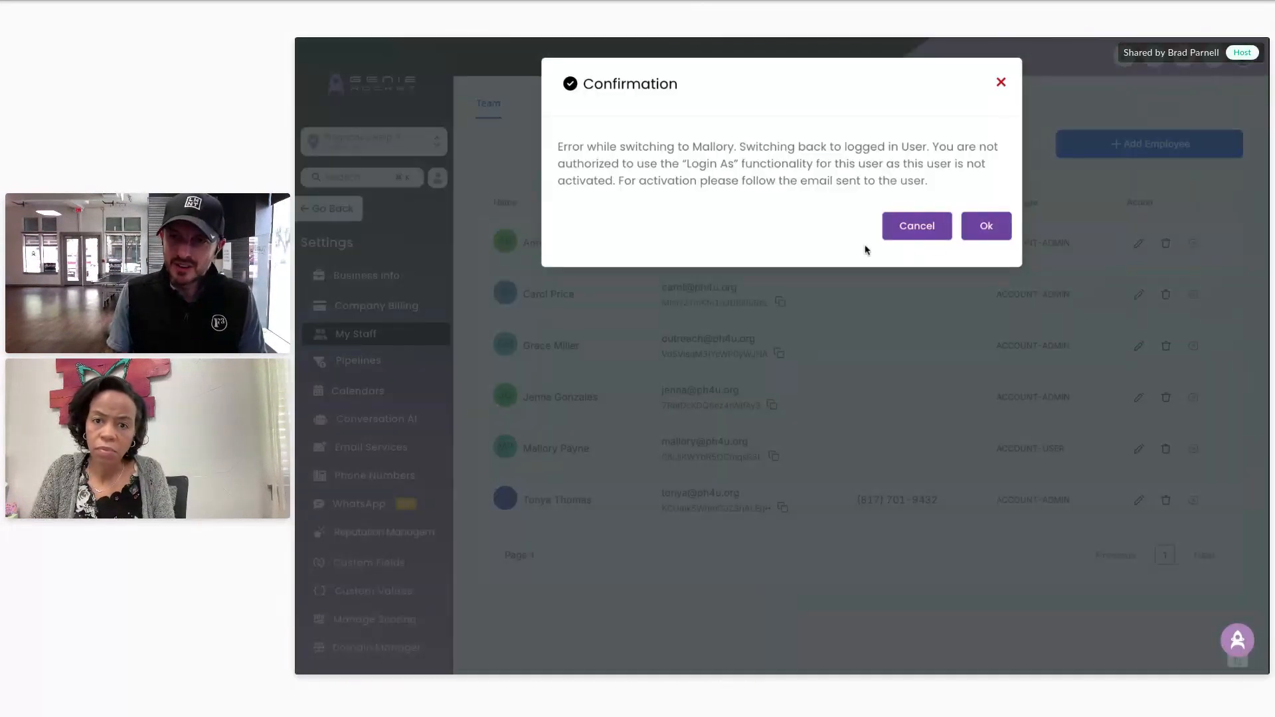
click(986, 236)
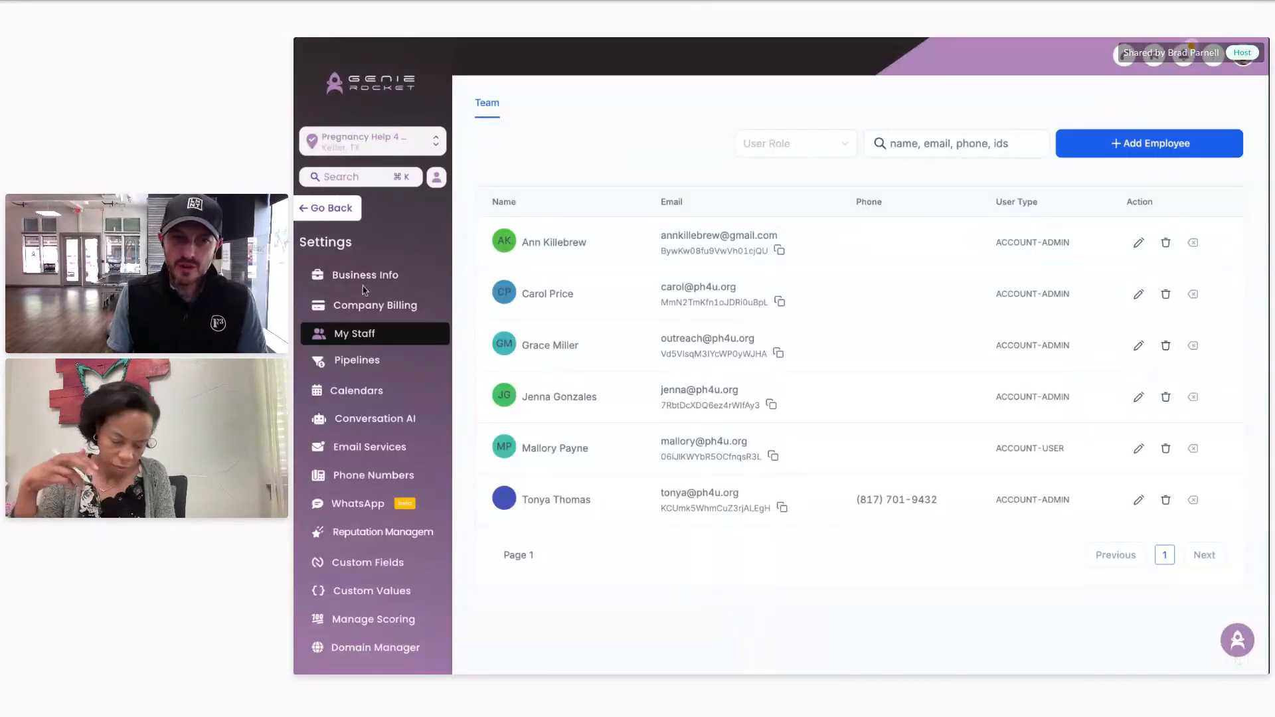
Step: Leave settings for the dashboard, return to Business Profile Settings, and open the account options
click(340, 217)
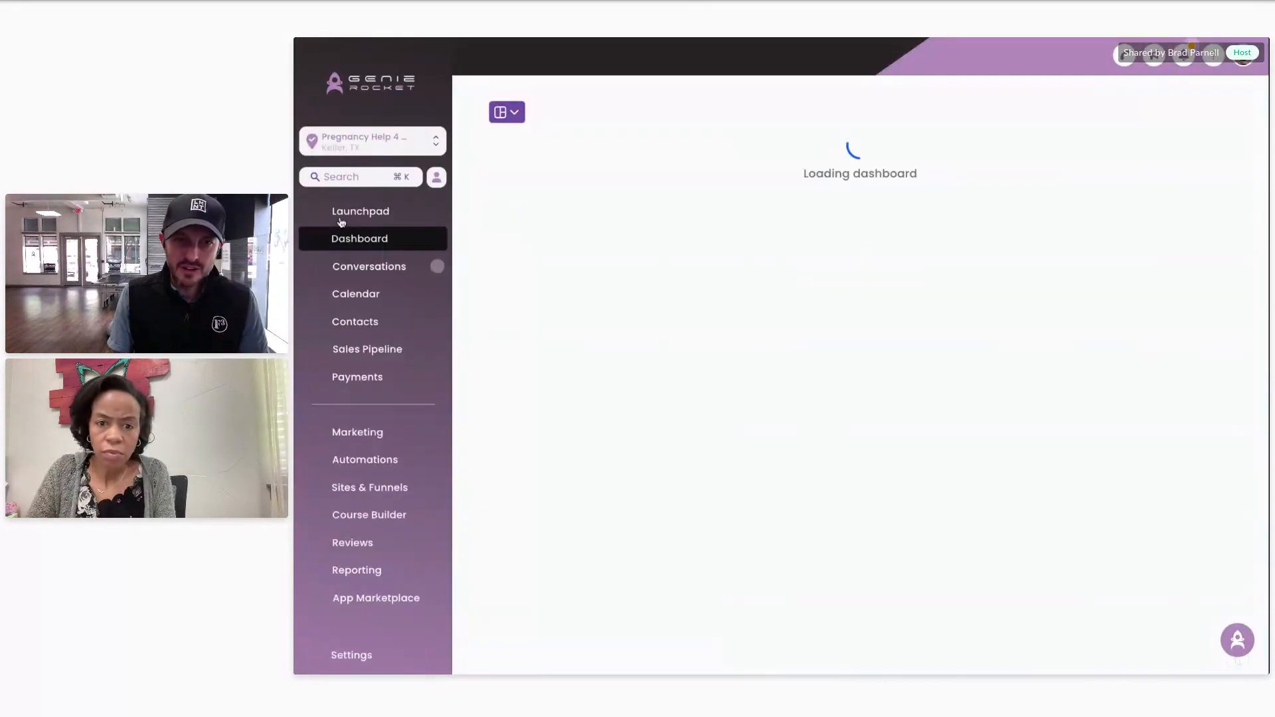
click(334, 655)
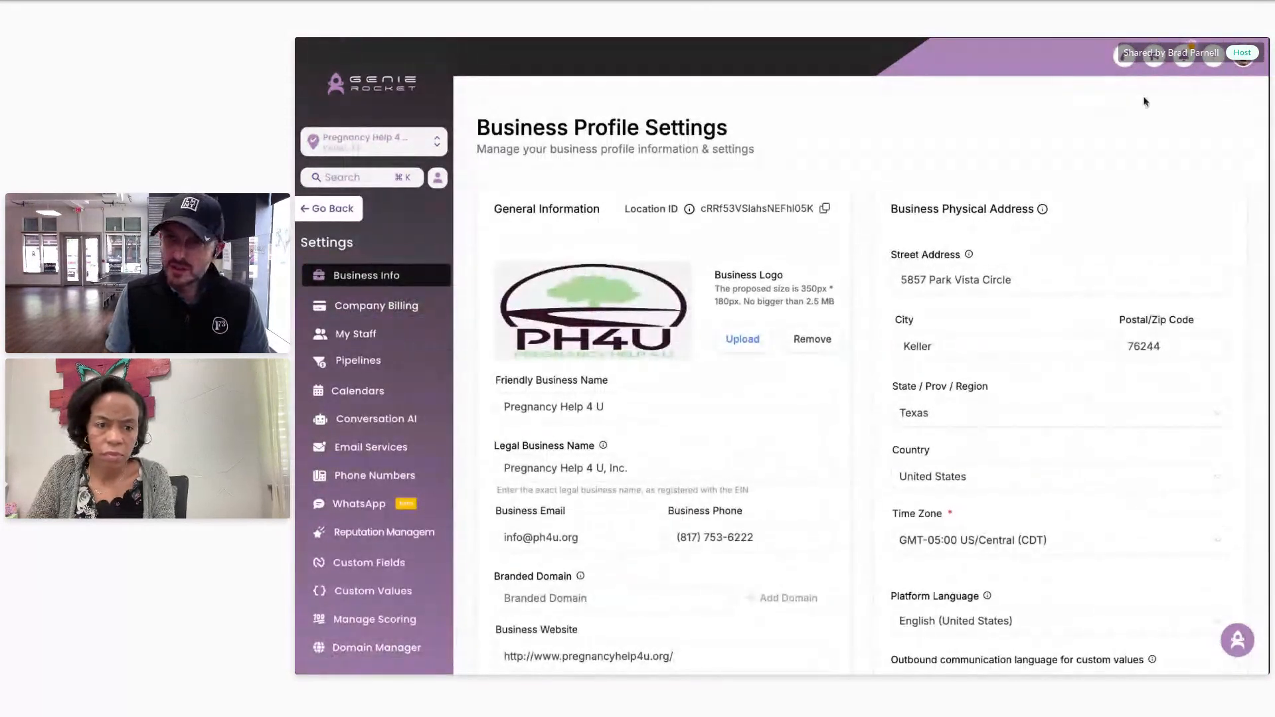
click(1244, 59)
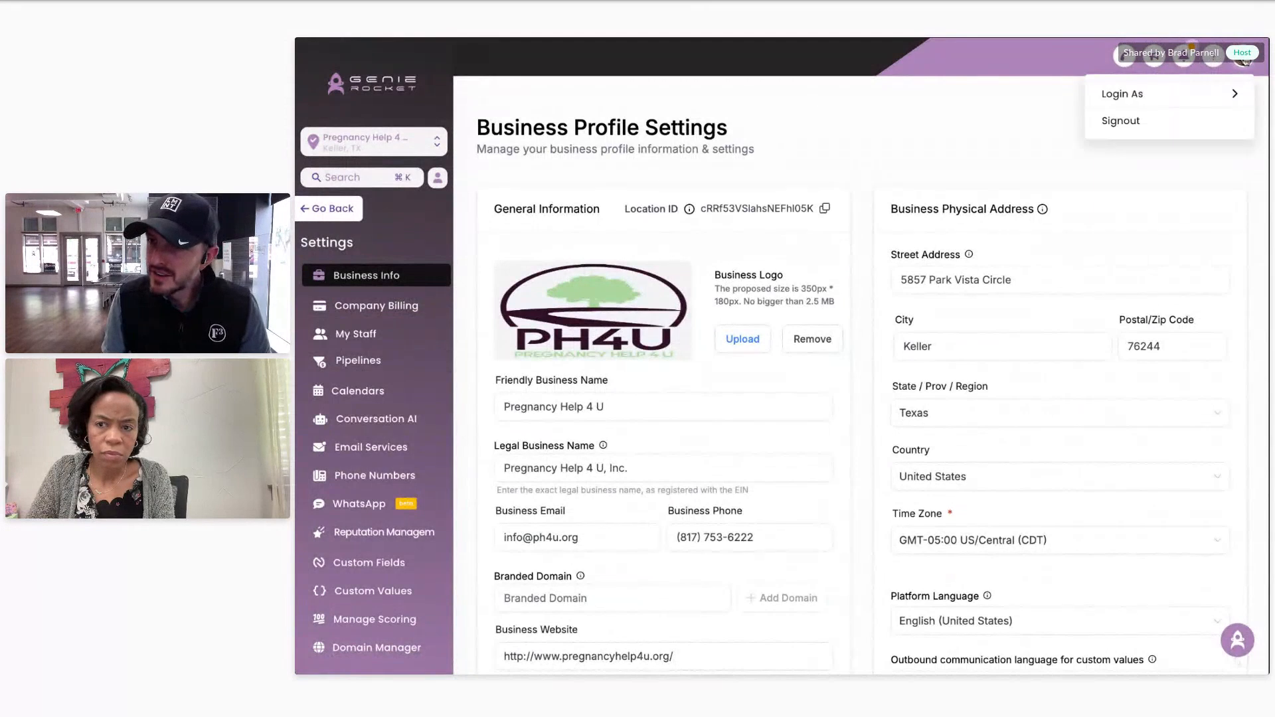
Step: Search Login As for the team member, retry signing in, and highlight the not-activated error before dismissing it
mouse_move(1147, 102)
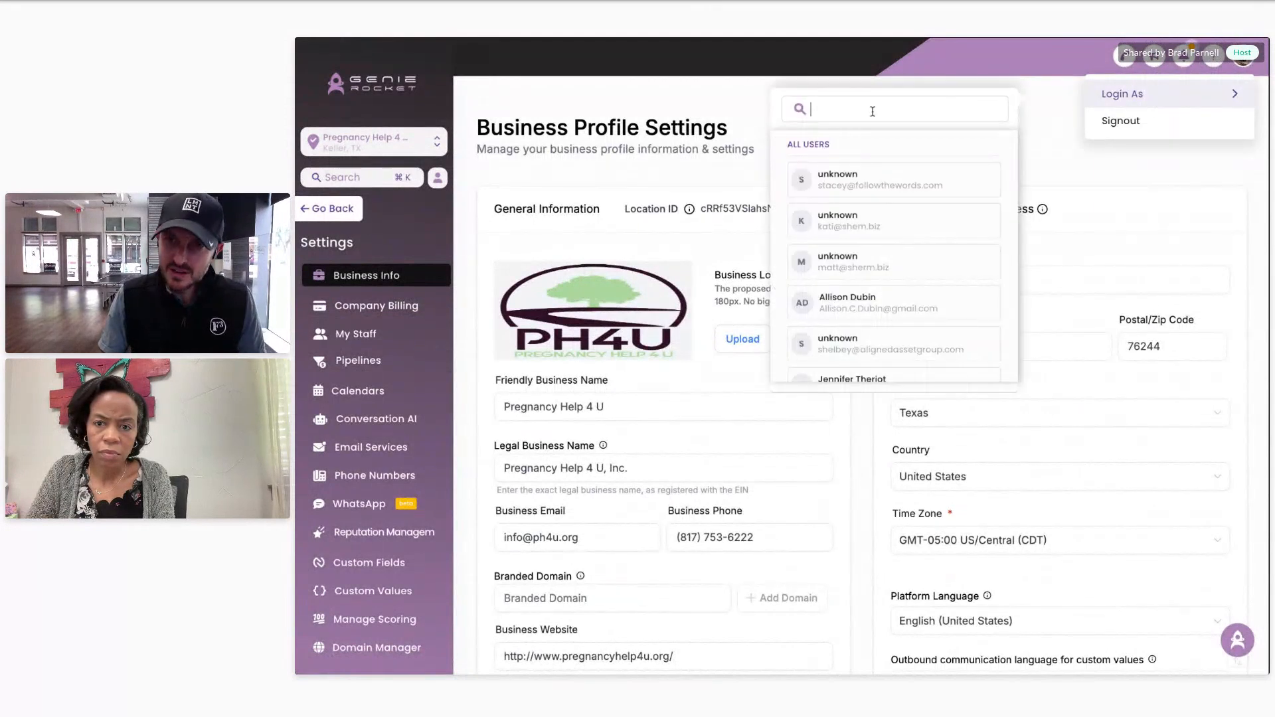
text(mallory)
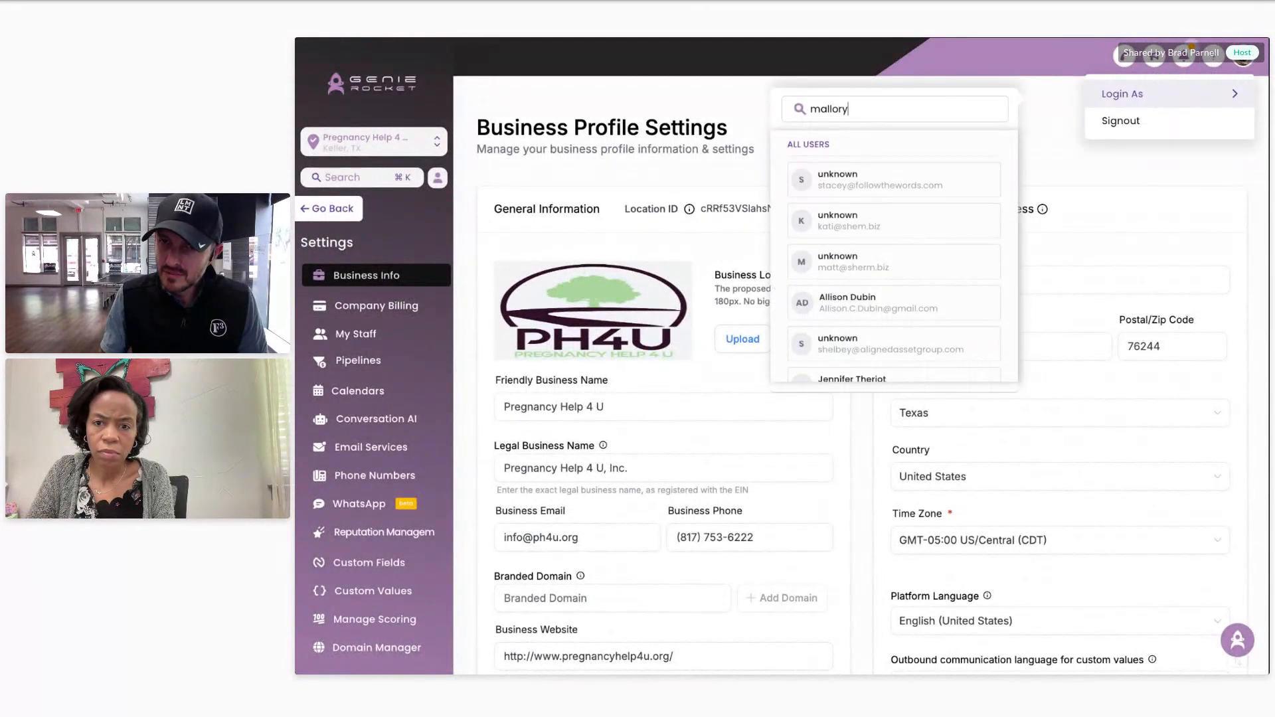
click(861, 223)
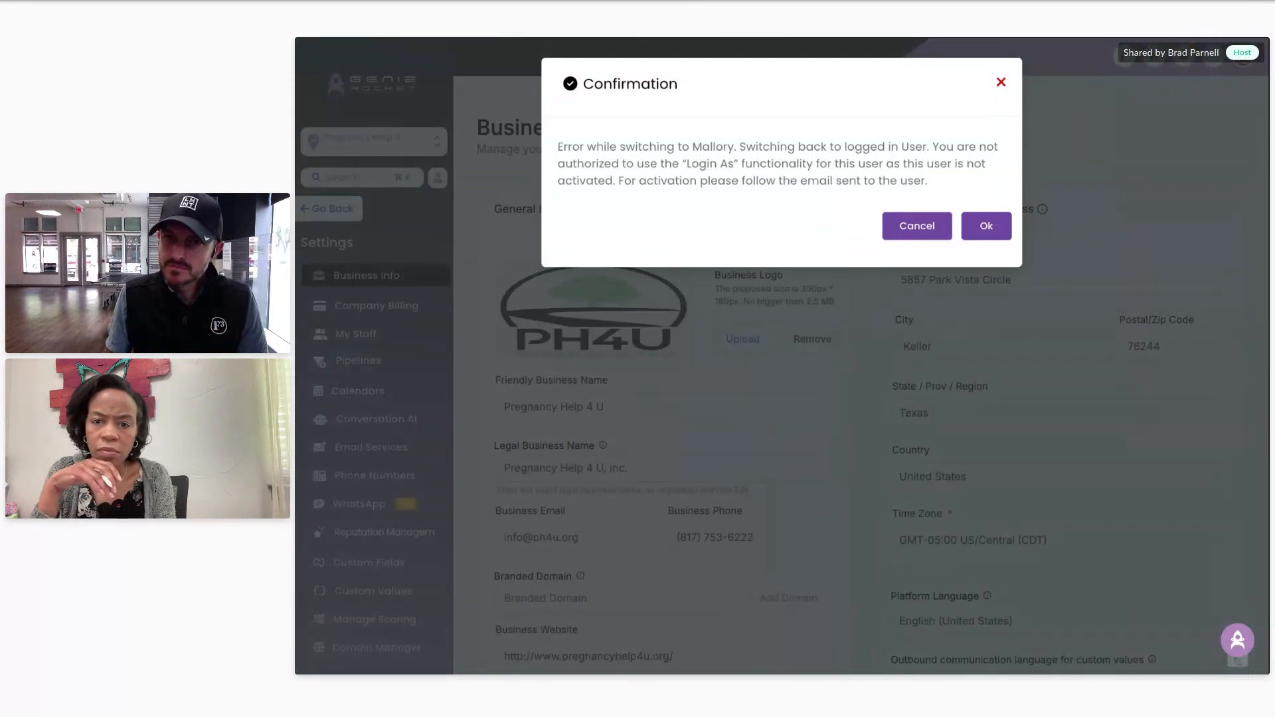
drag(854, 163, 929, 164)
drag(690, 180, 557, 184)
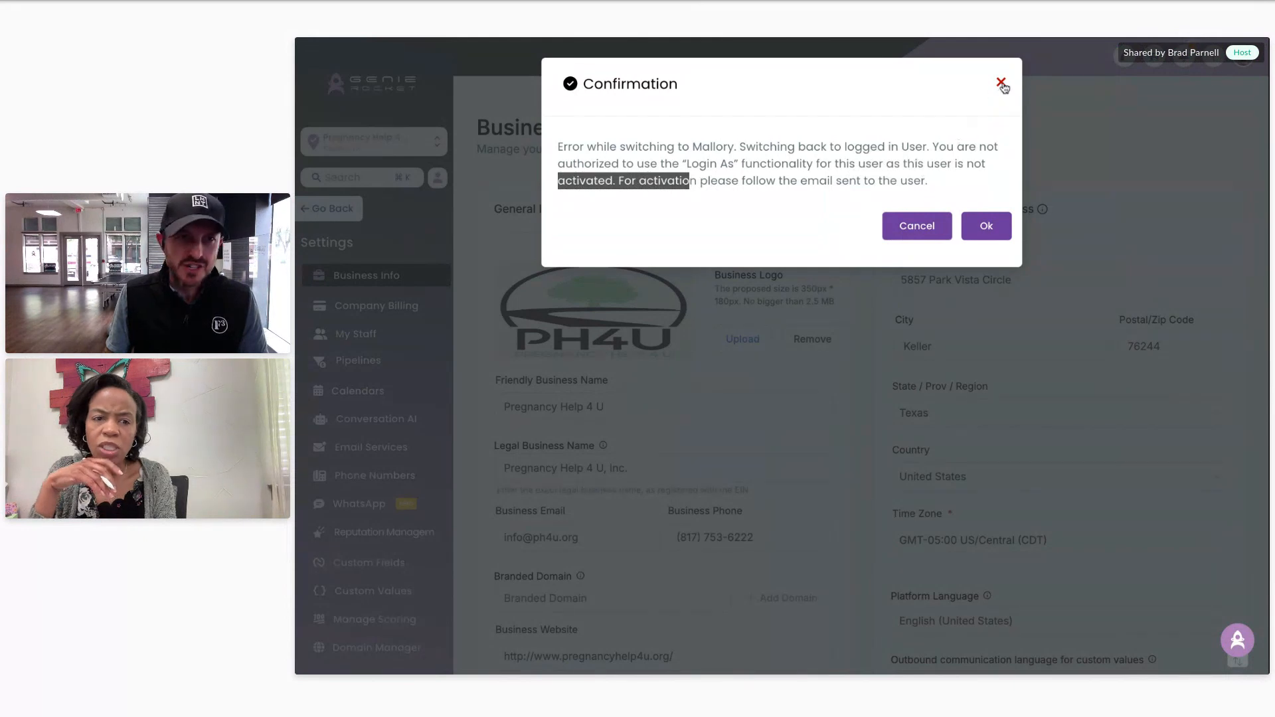
click(1001, 226)
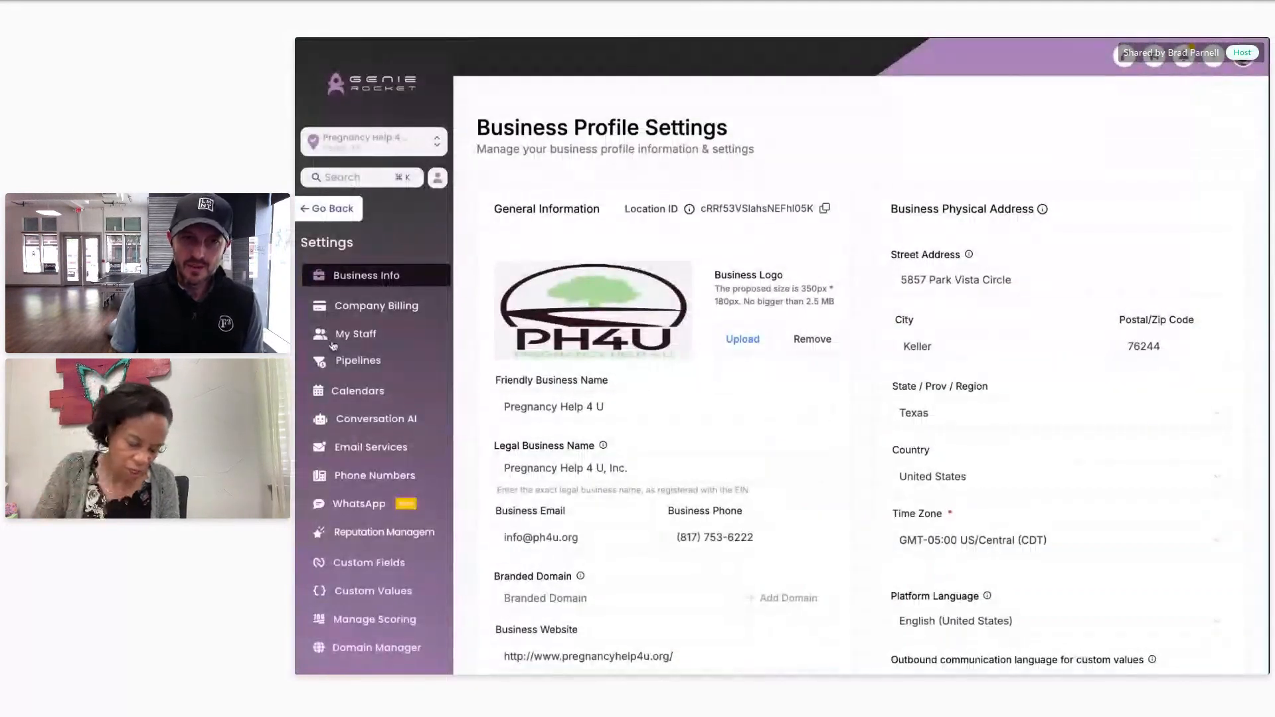
Step: View Company Billing, then the Phone System numbers page, and bring up the Login As user search
scroll(734, 364, down, 15)
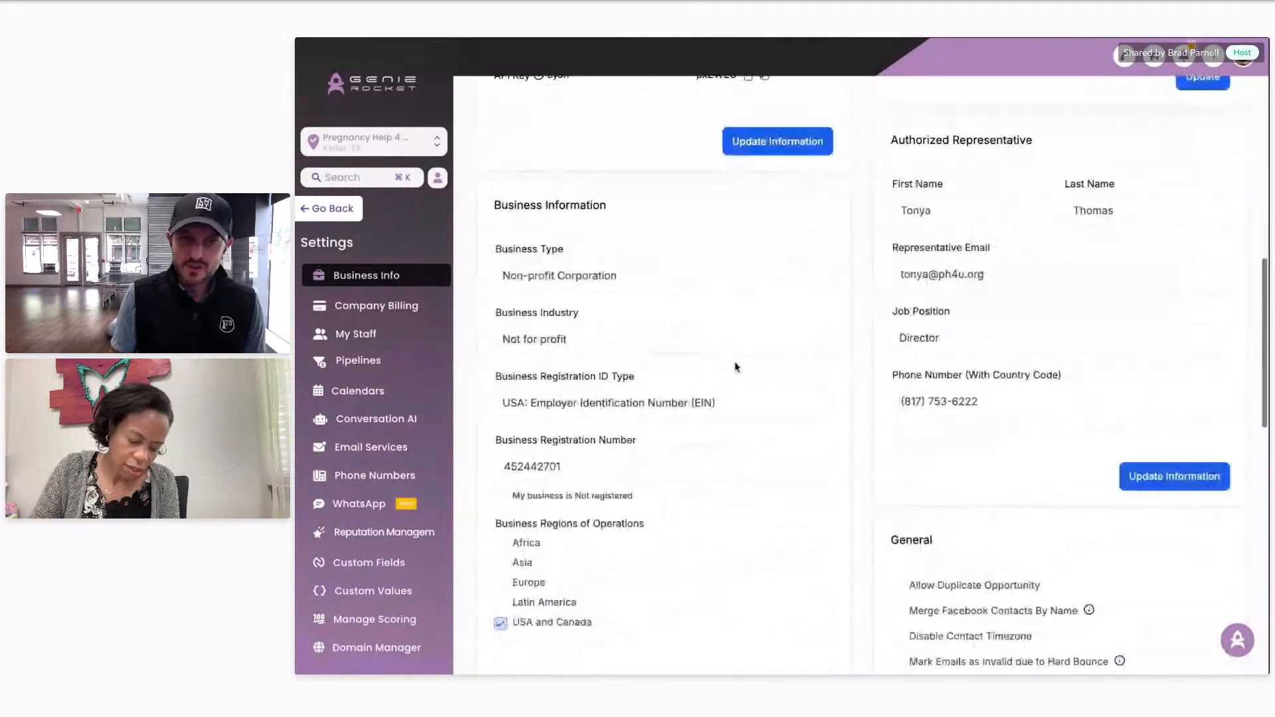
click(376, 305)
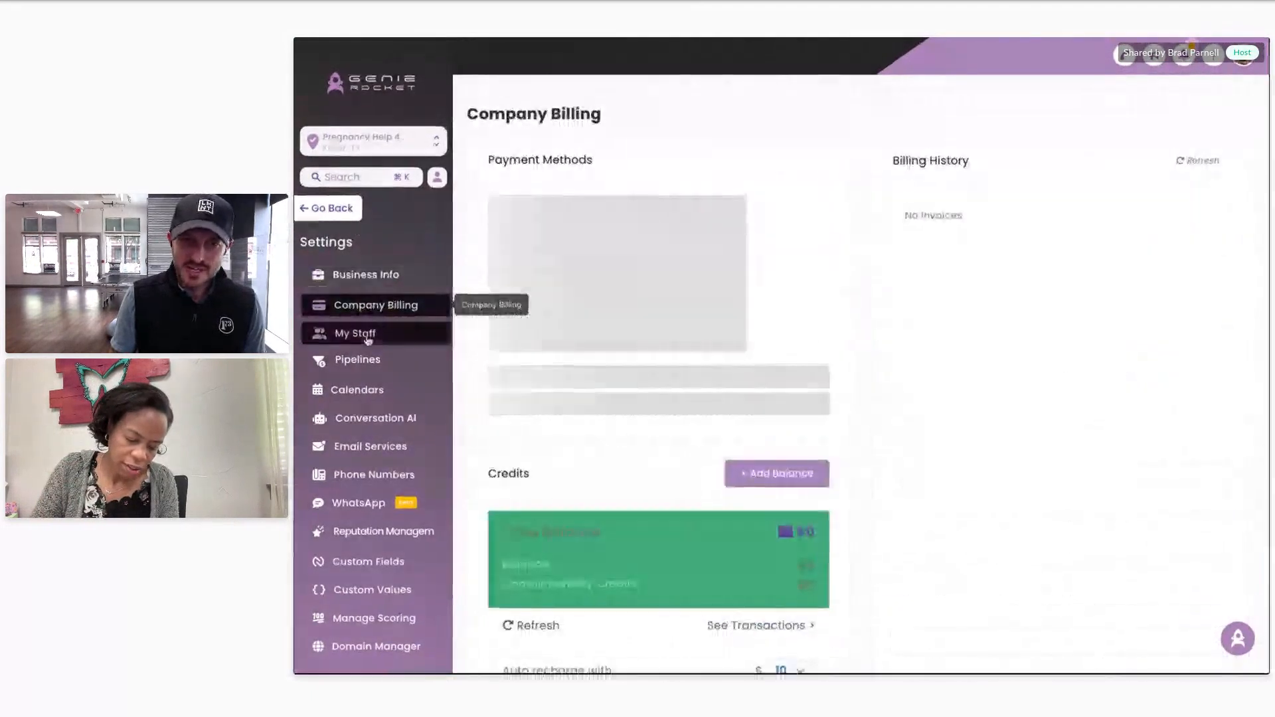
click(373, 475)
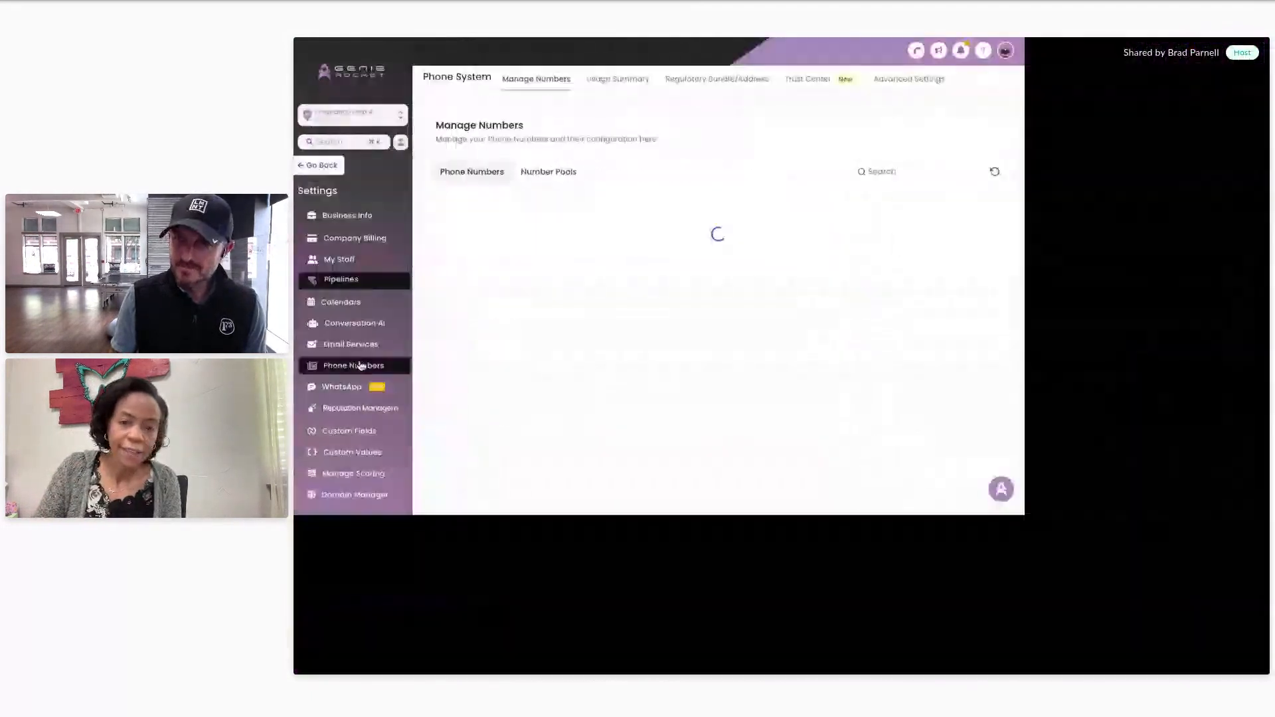
click(1122, 57)
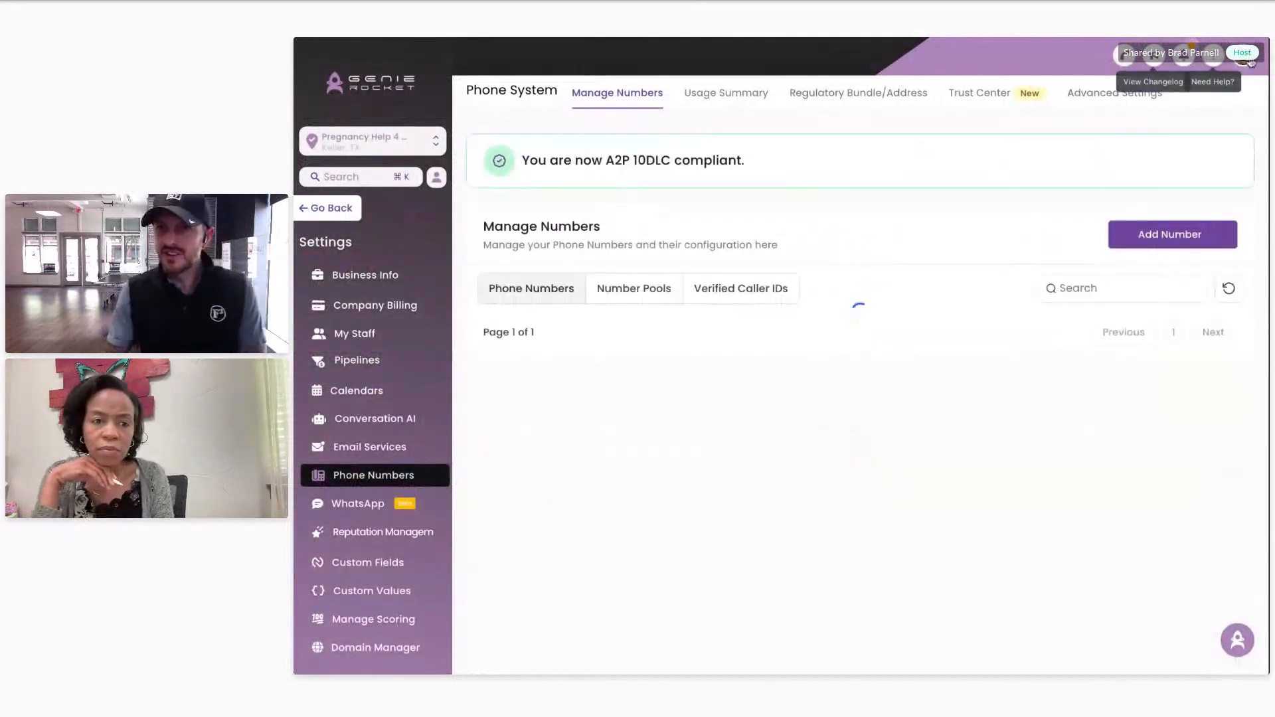
click(1133, 94)
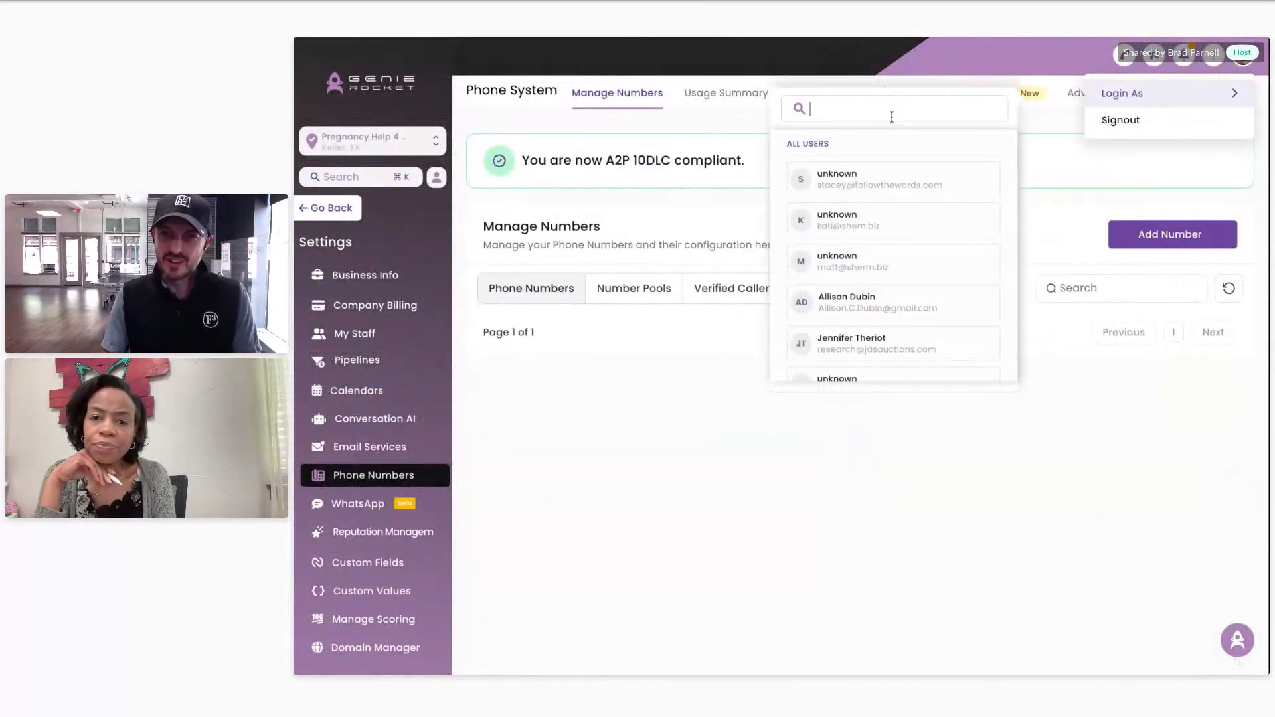
Step: Sign in as the searched administrator account and scroll My Profile to Calendar Settings with the connected Outlook calendar
text(tonya)
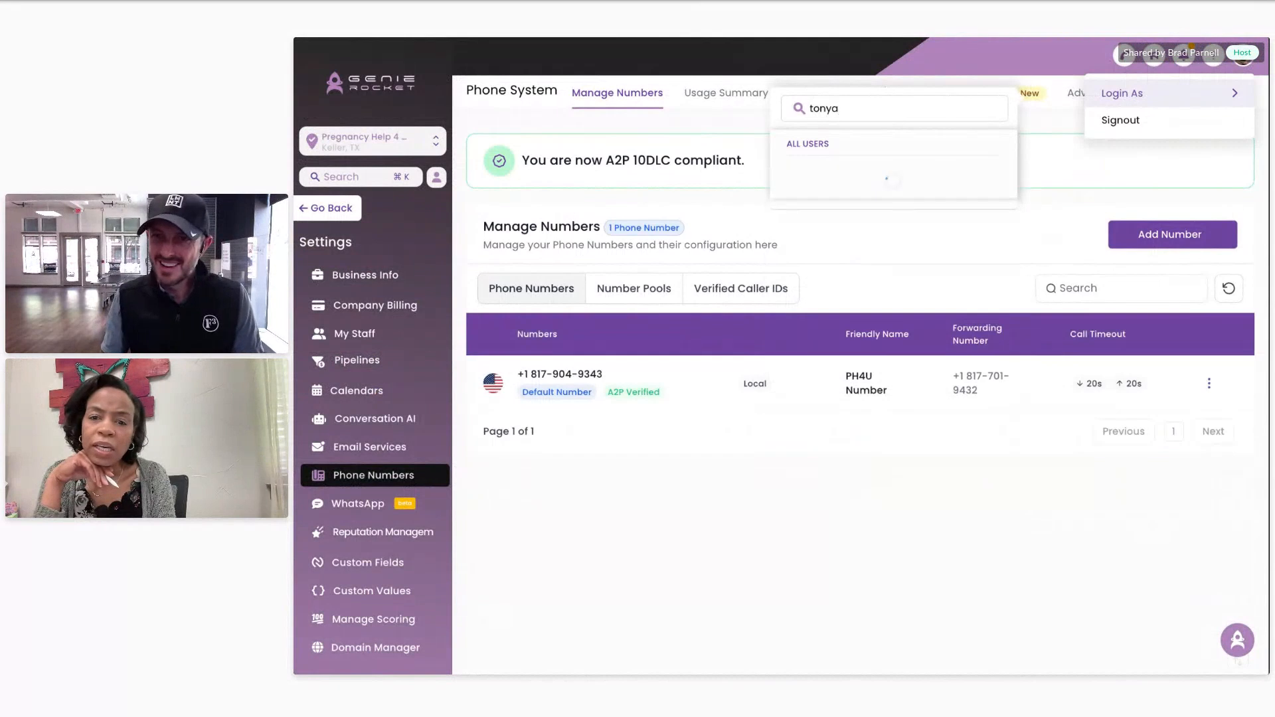
click(891, 221)
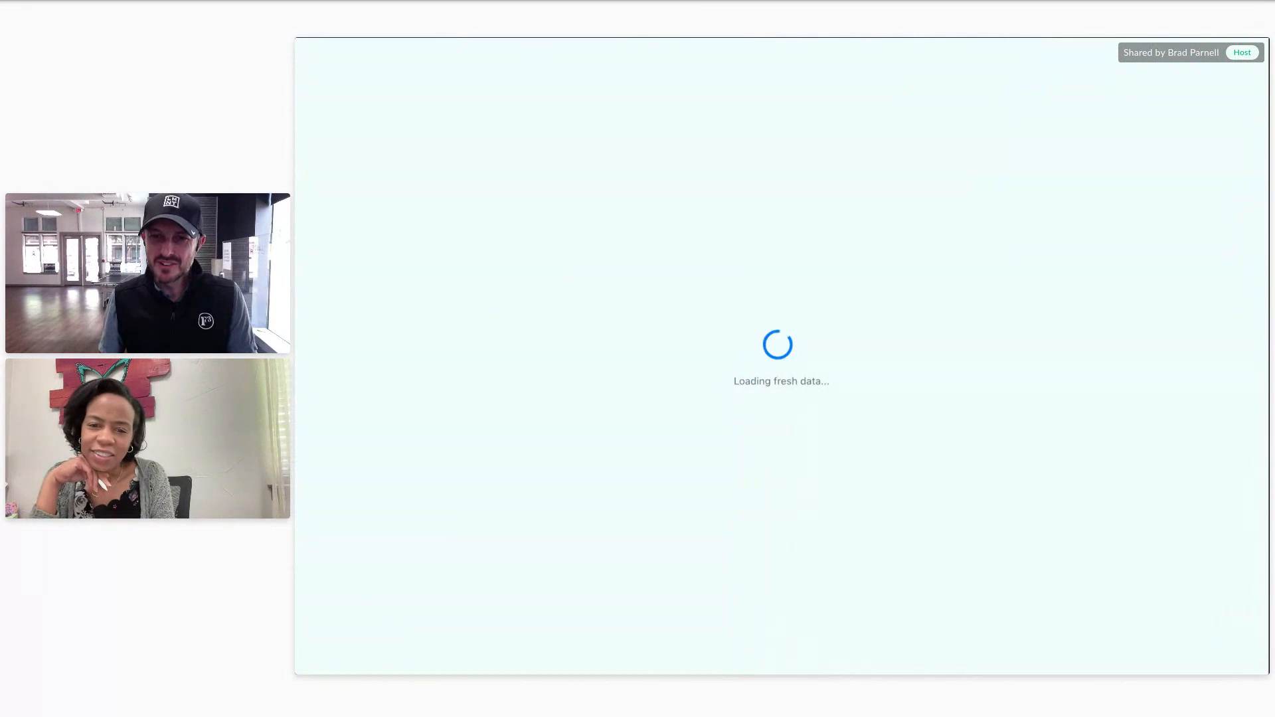
click(362, 309)
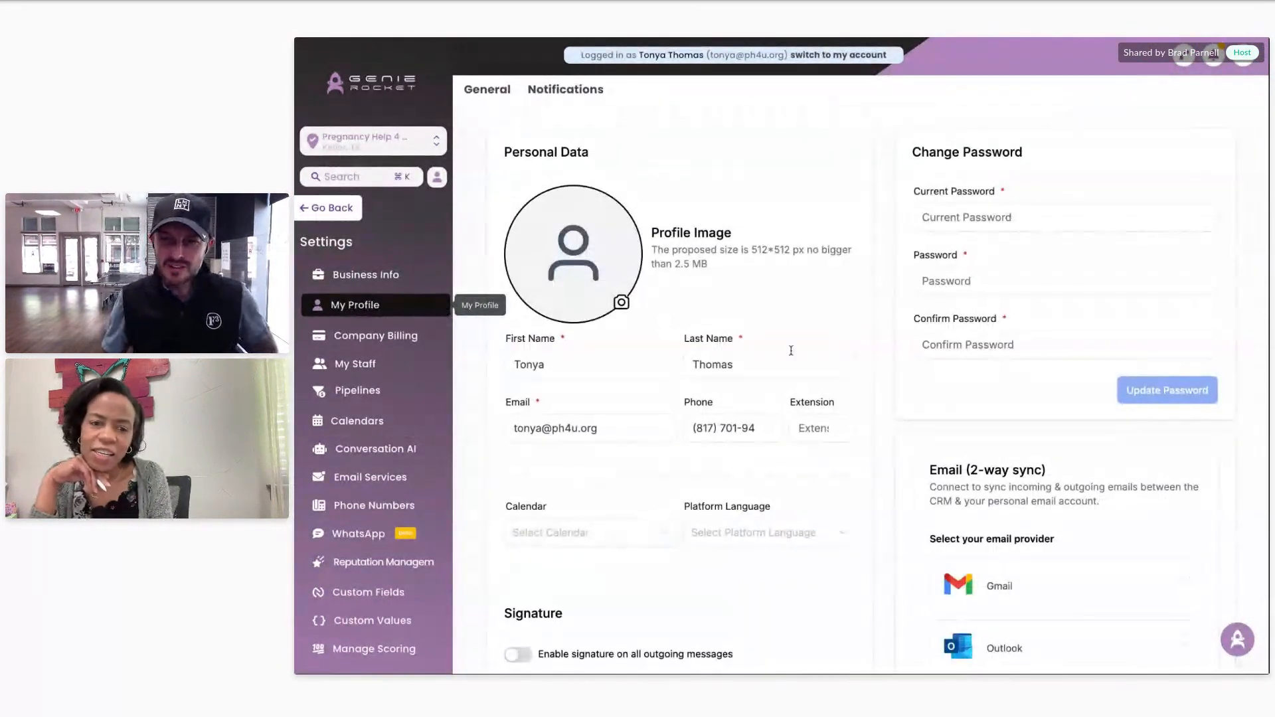
scroll(896, 329, down, 2)
scroll(901, 331, down, 10)
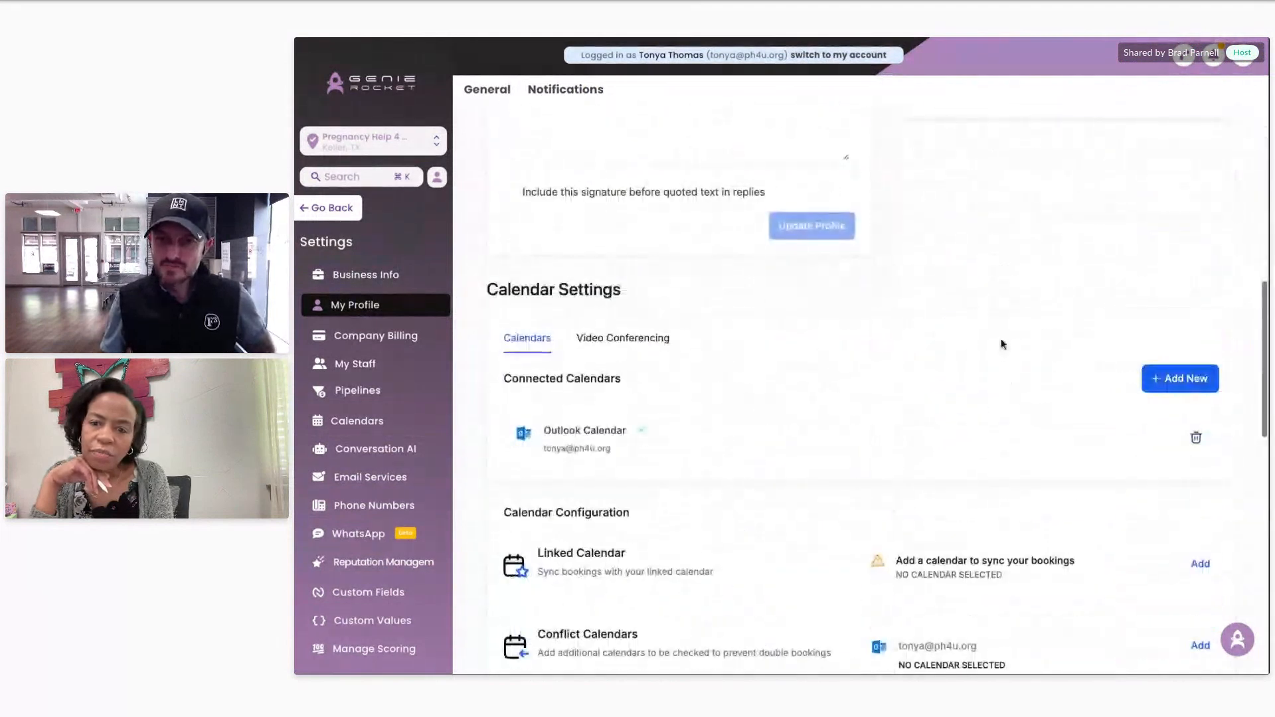
scroll(929, 335, down, 1)
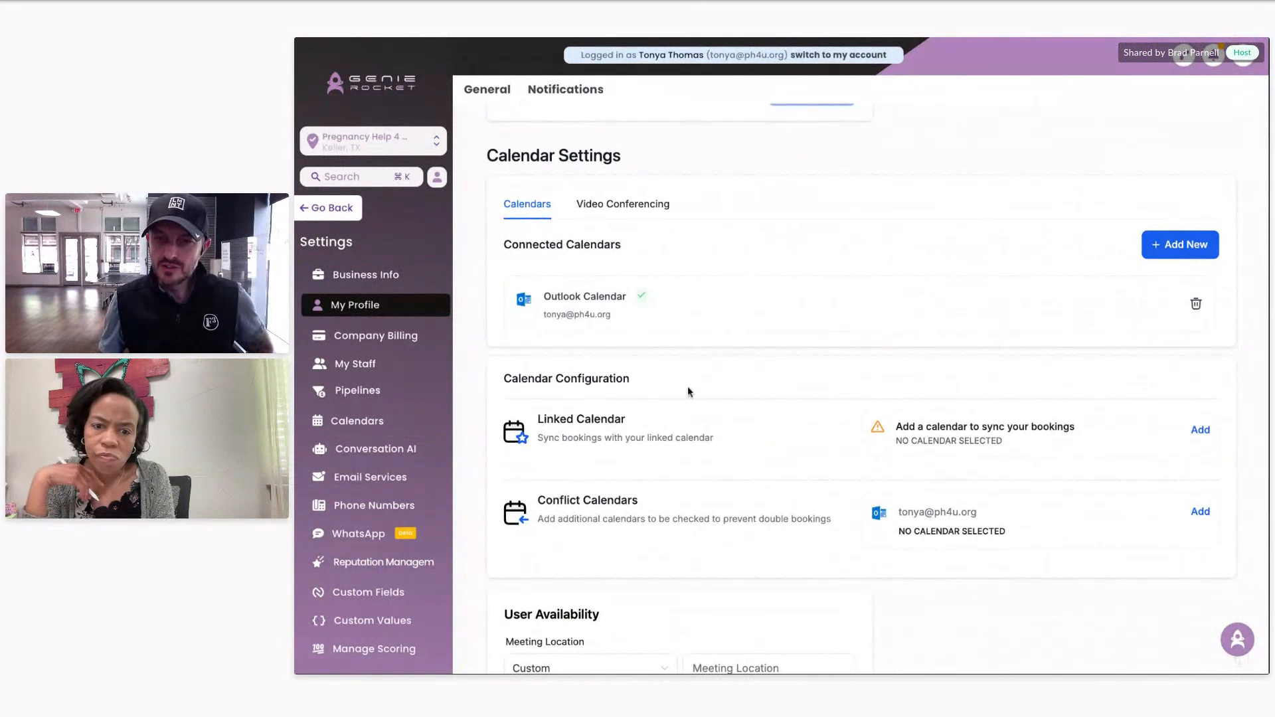
scroll(688, 391, up, 1)
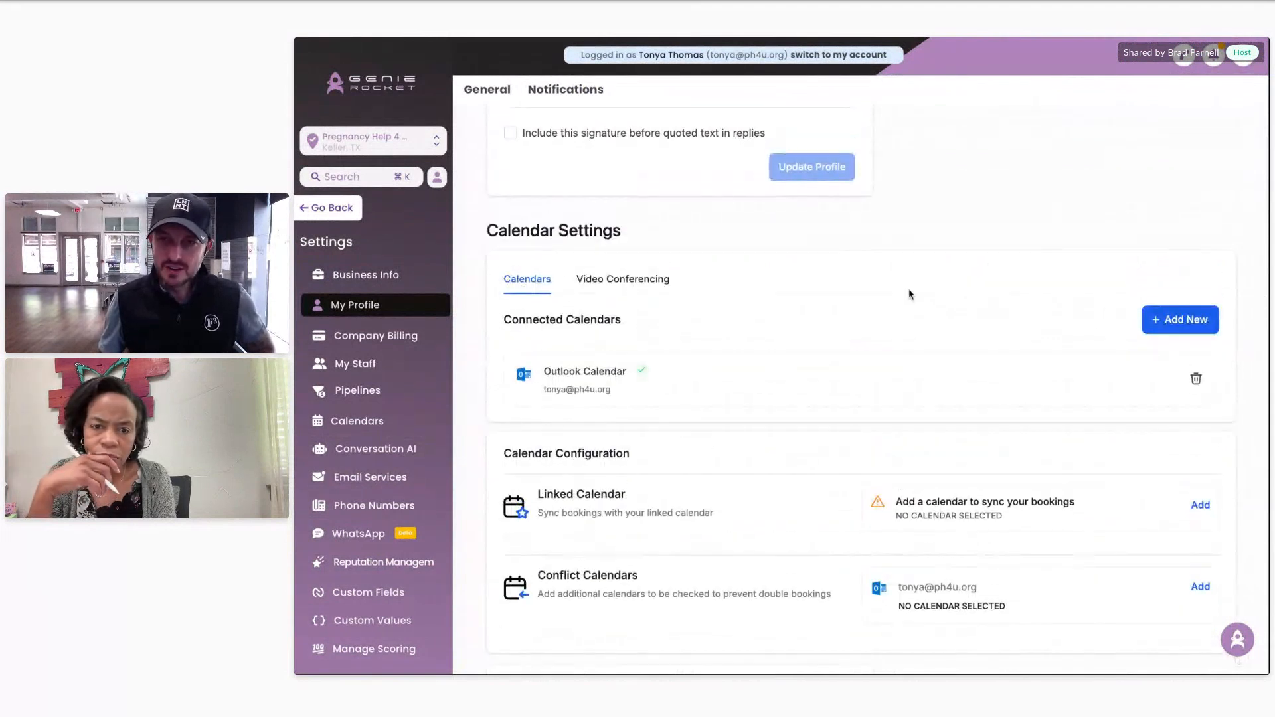
click(1182, 321)
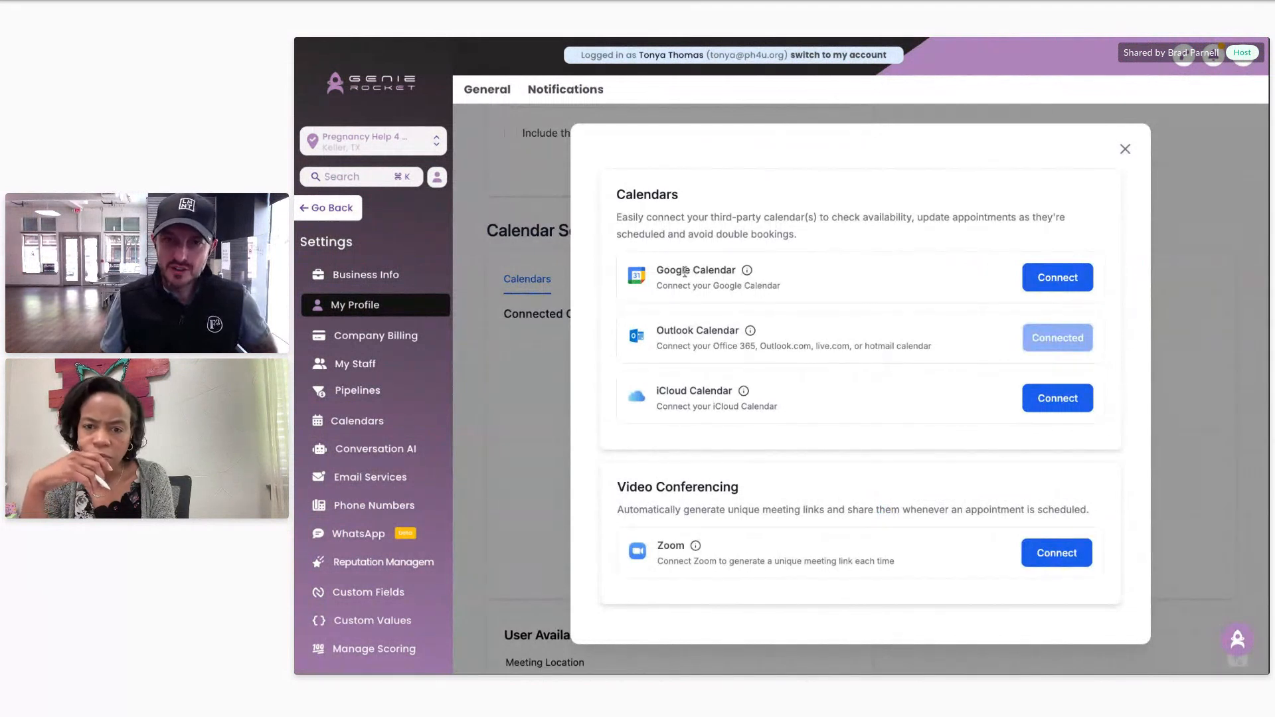
drag(685, 272, 722, 274)
drag(664, 330, 720, 328)
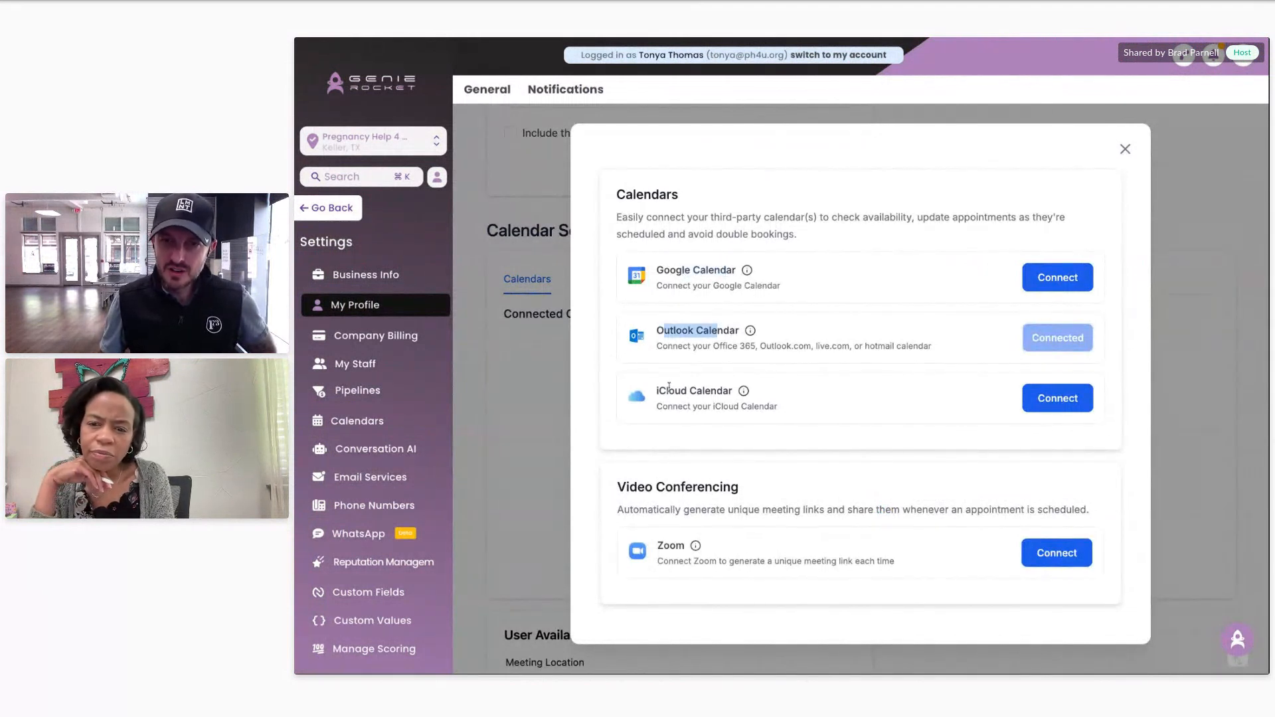
drag(662, 391, 729, 390)
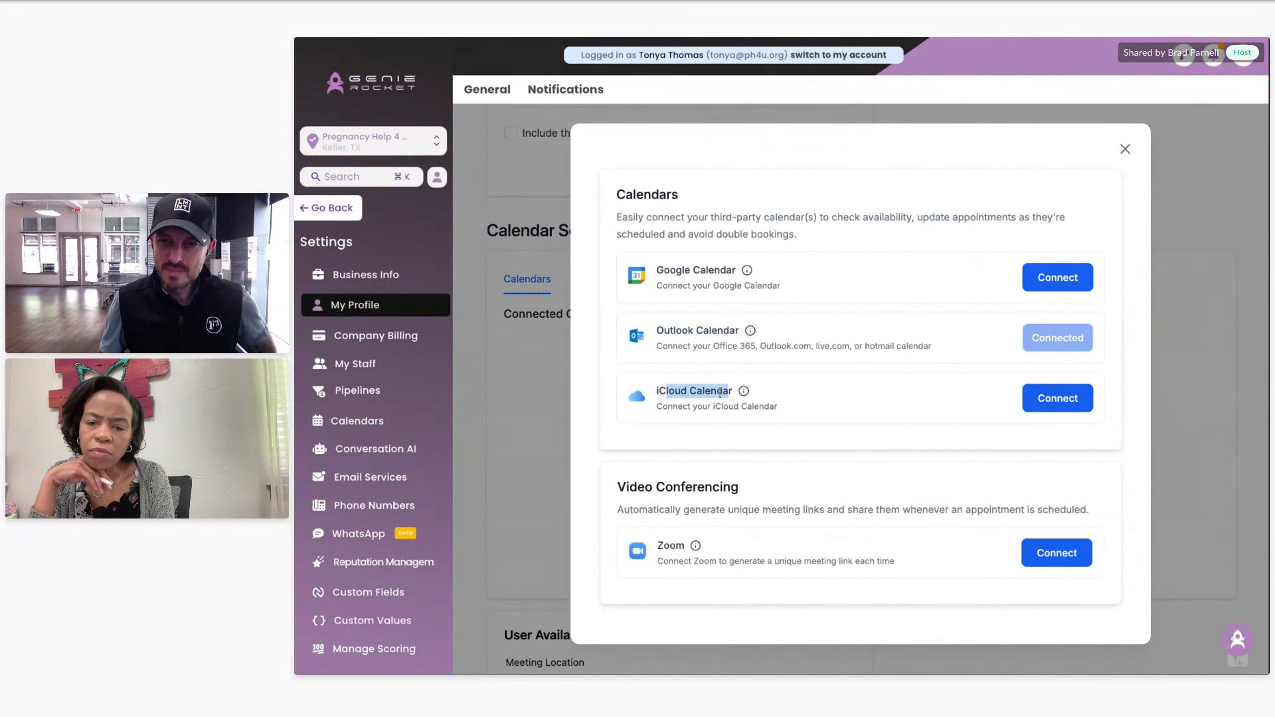
click(603, 309)
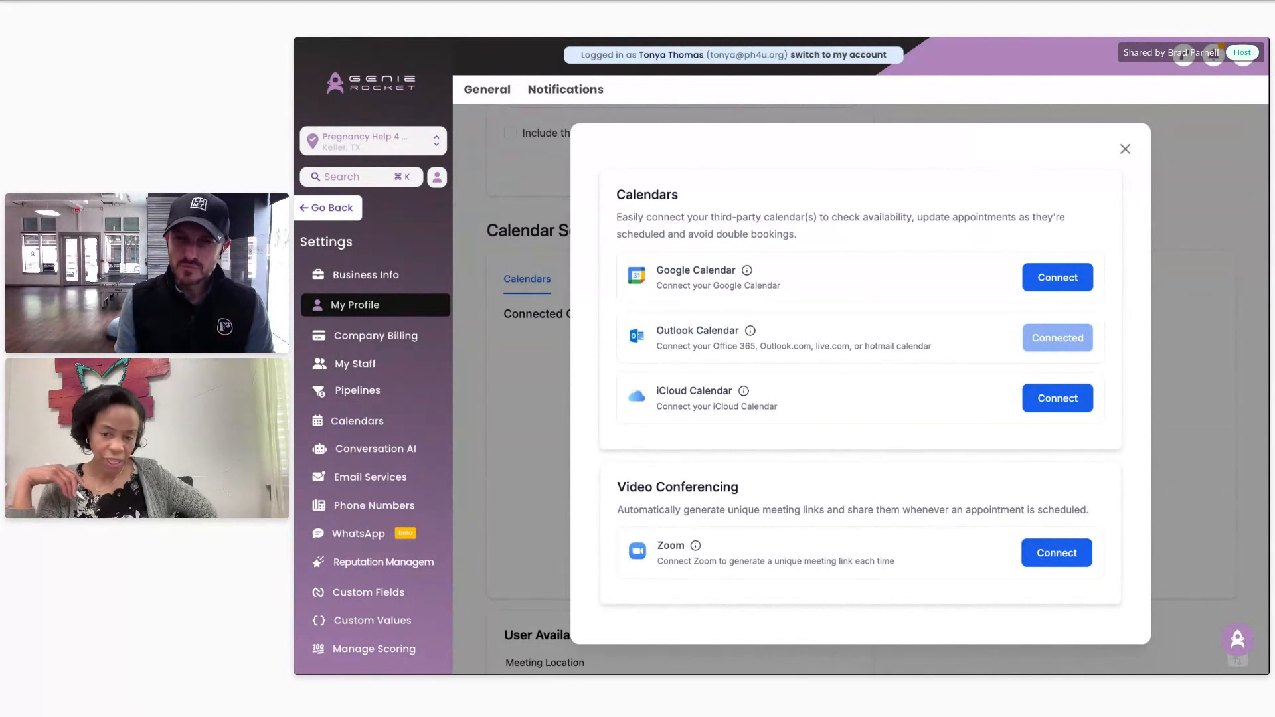
click(1124, 148)
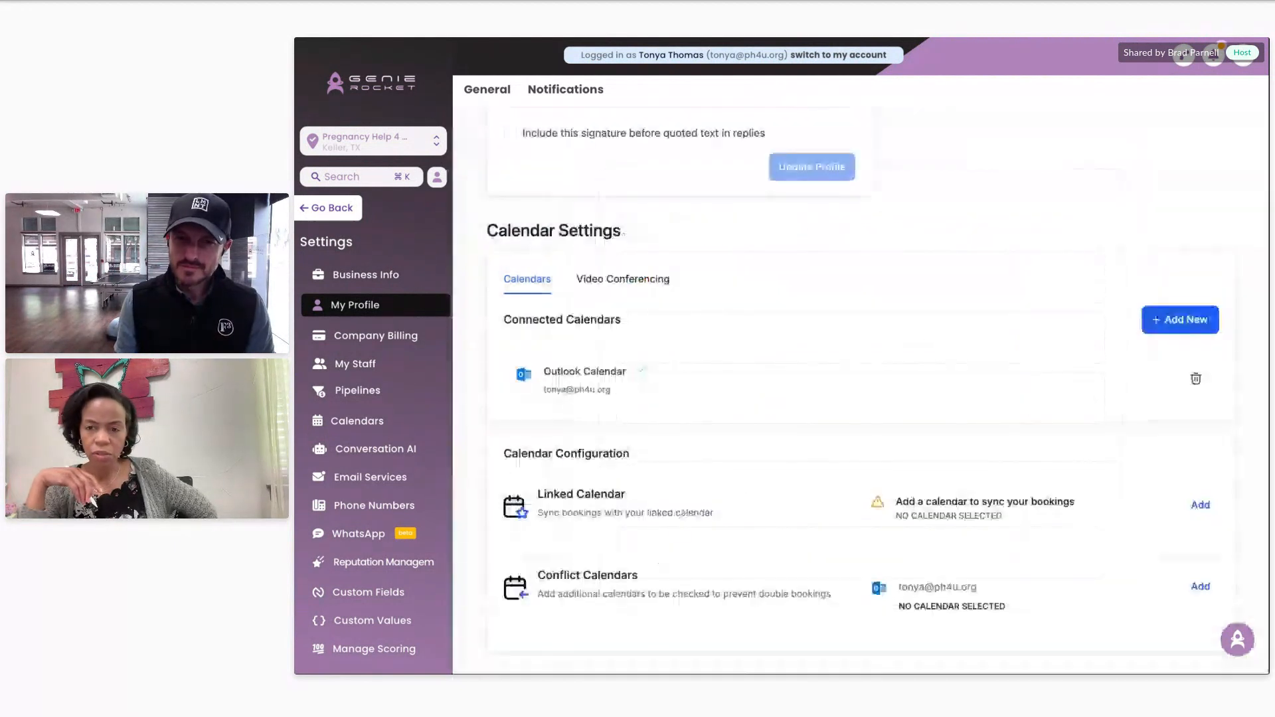
Step: Leave My Staff, return to the main menu, and open the Divine Sonograms funnel from Sites & Funnels
click(403, 371)
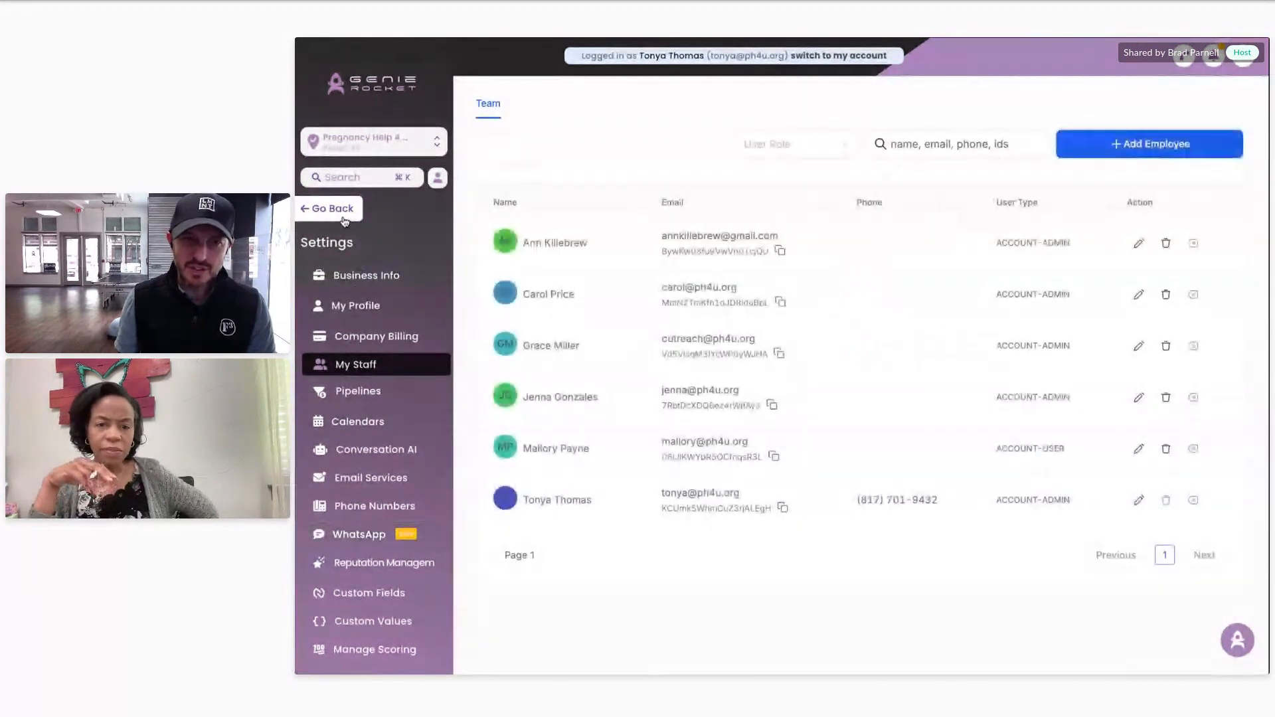
click(343, 217)
click(361, 490)
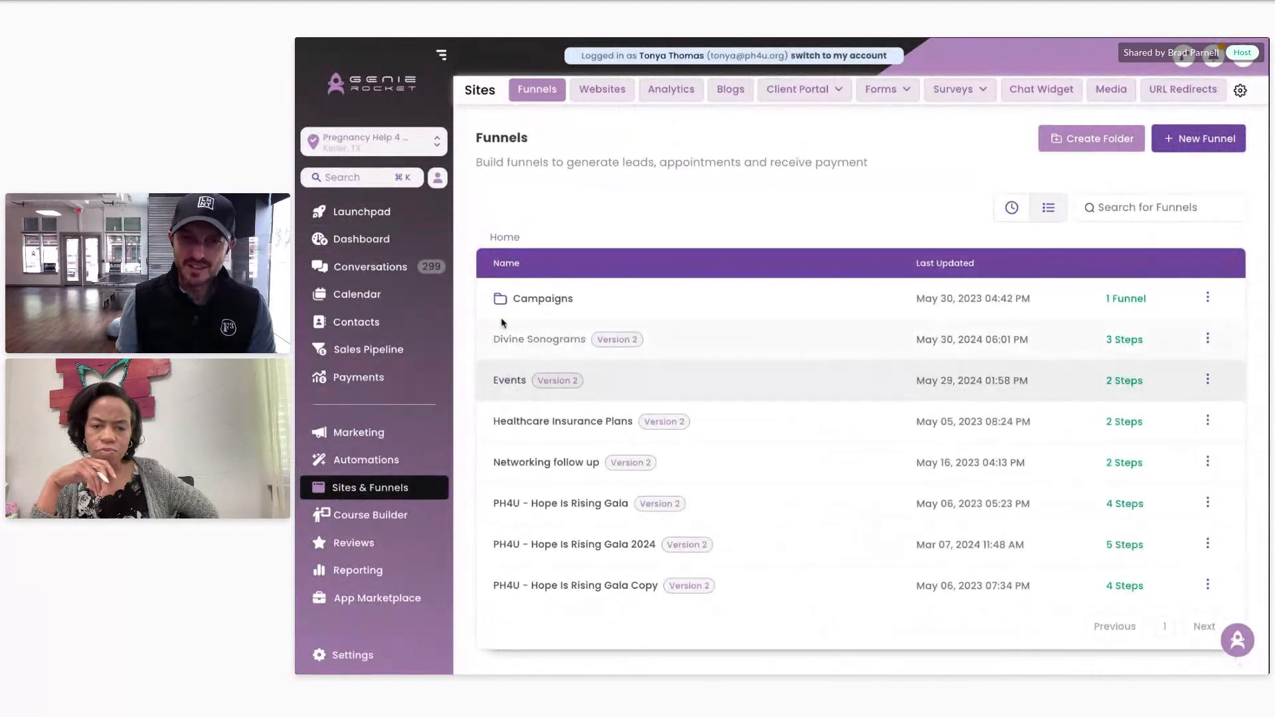
click(523, 345)
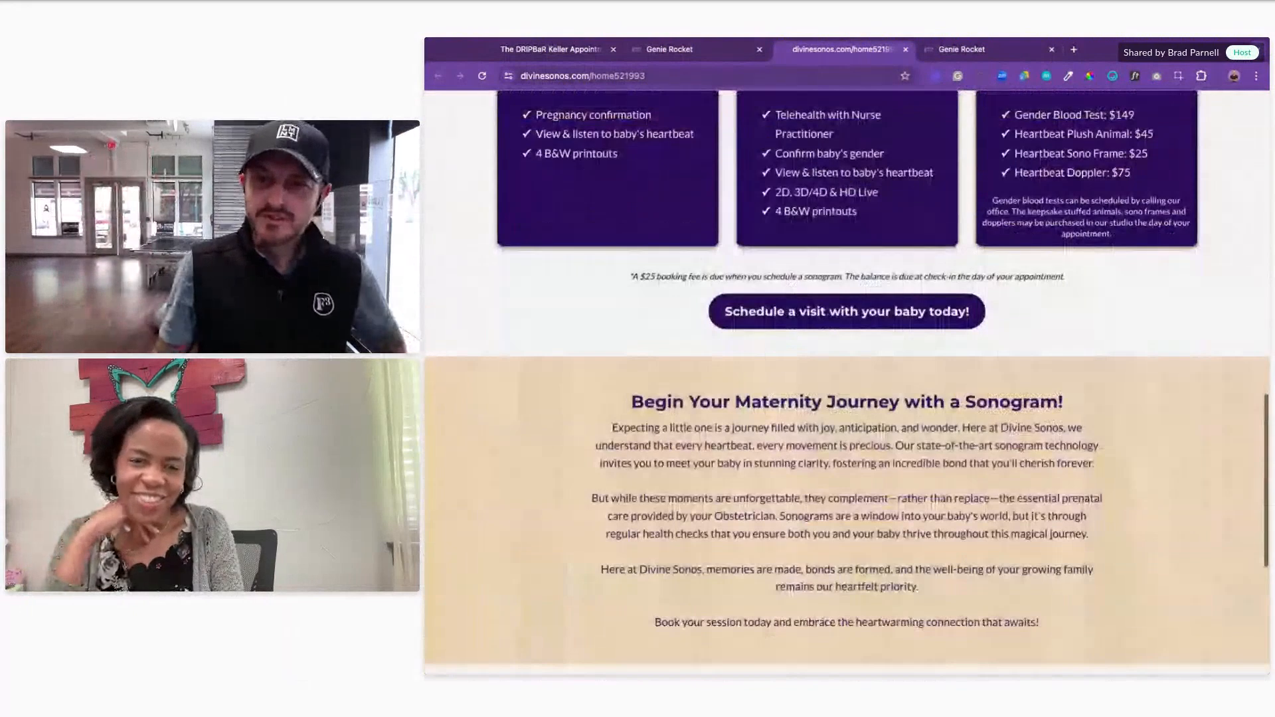
Step: Scroll through the Divine Sonograms home page and highlight its hero heading
scroll(777, 461, down, 4)
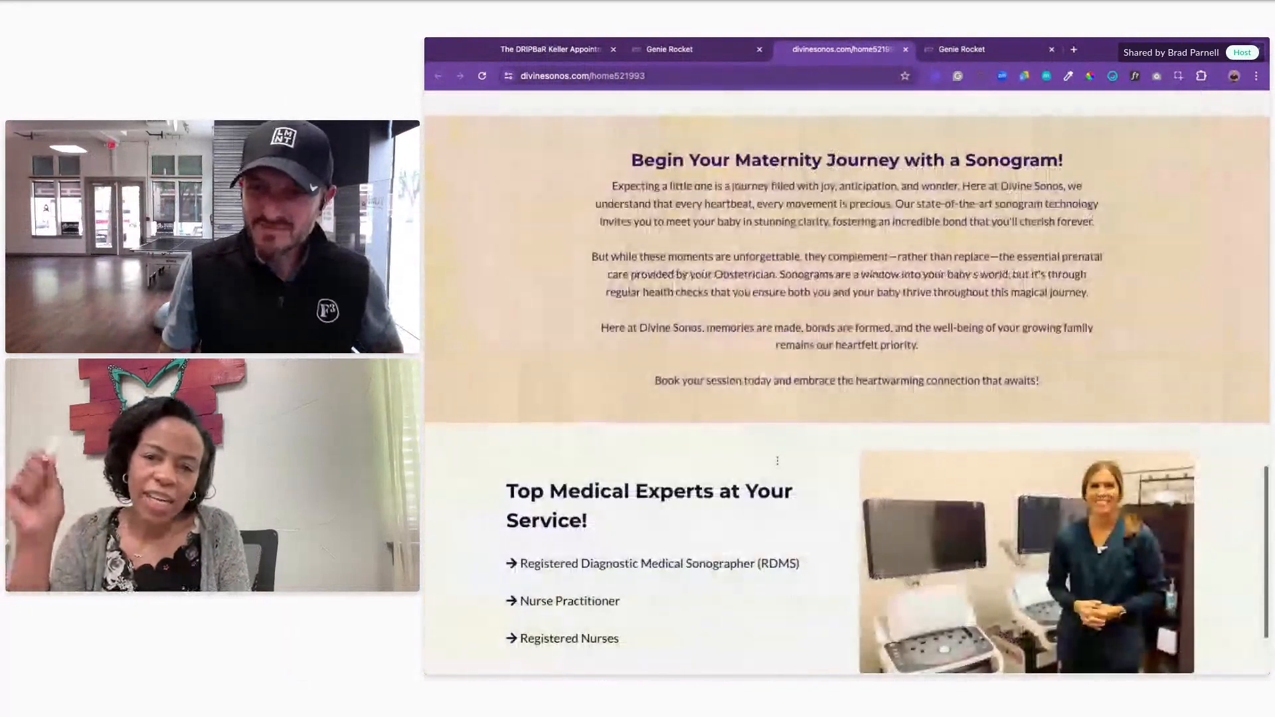
scroll(712, 465, down, 2)
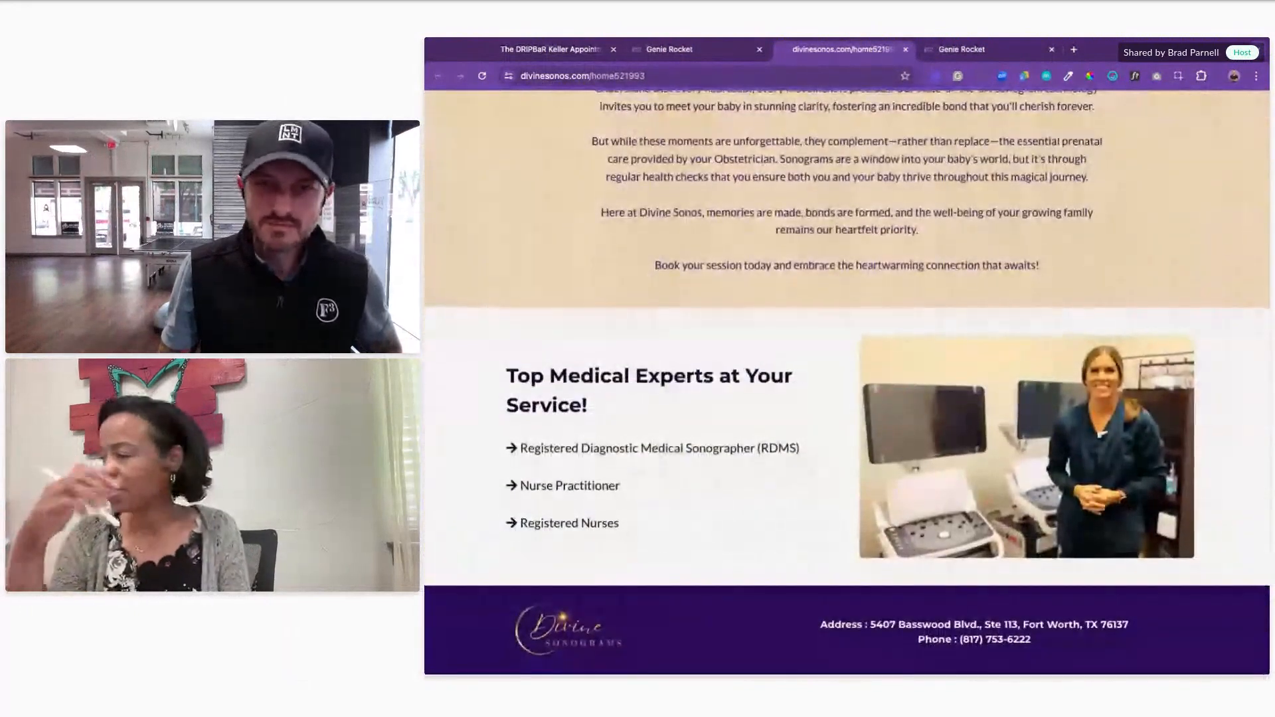
scroll(712, 464, up, 3)
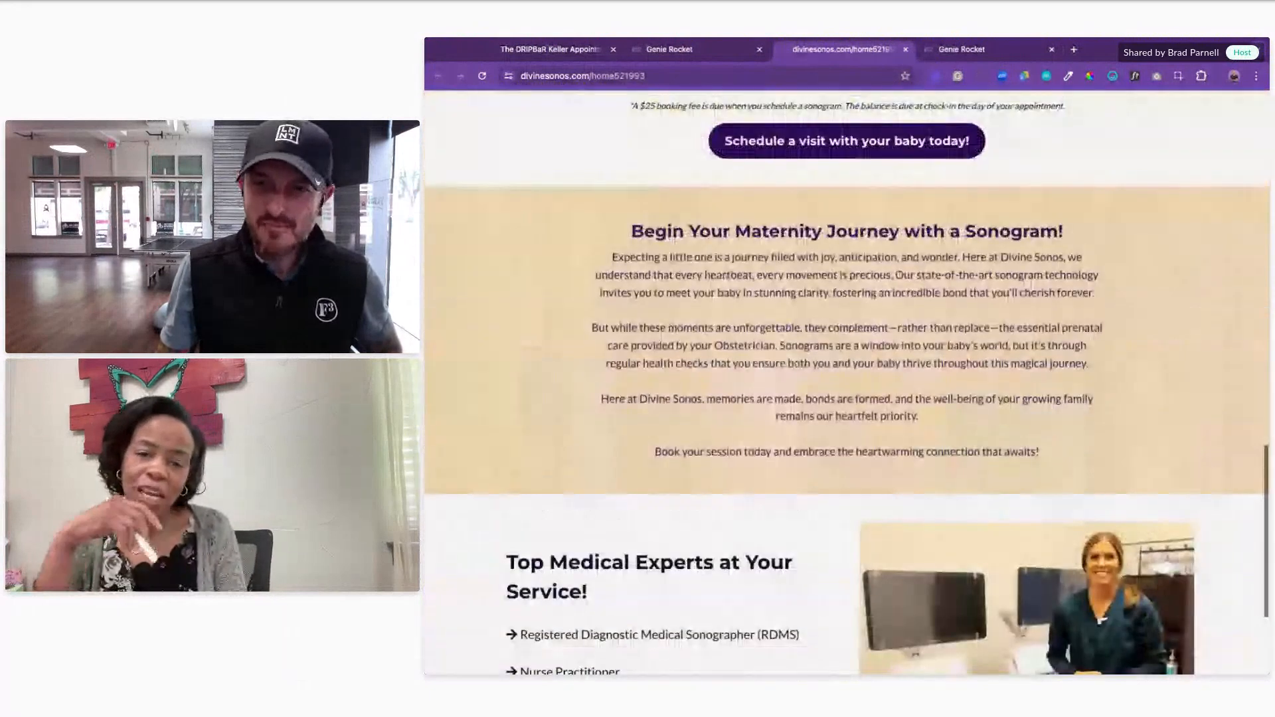
scroll(846, 381, up, 8)
scroll(846, 382, up, 5)
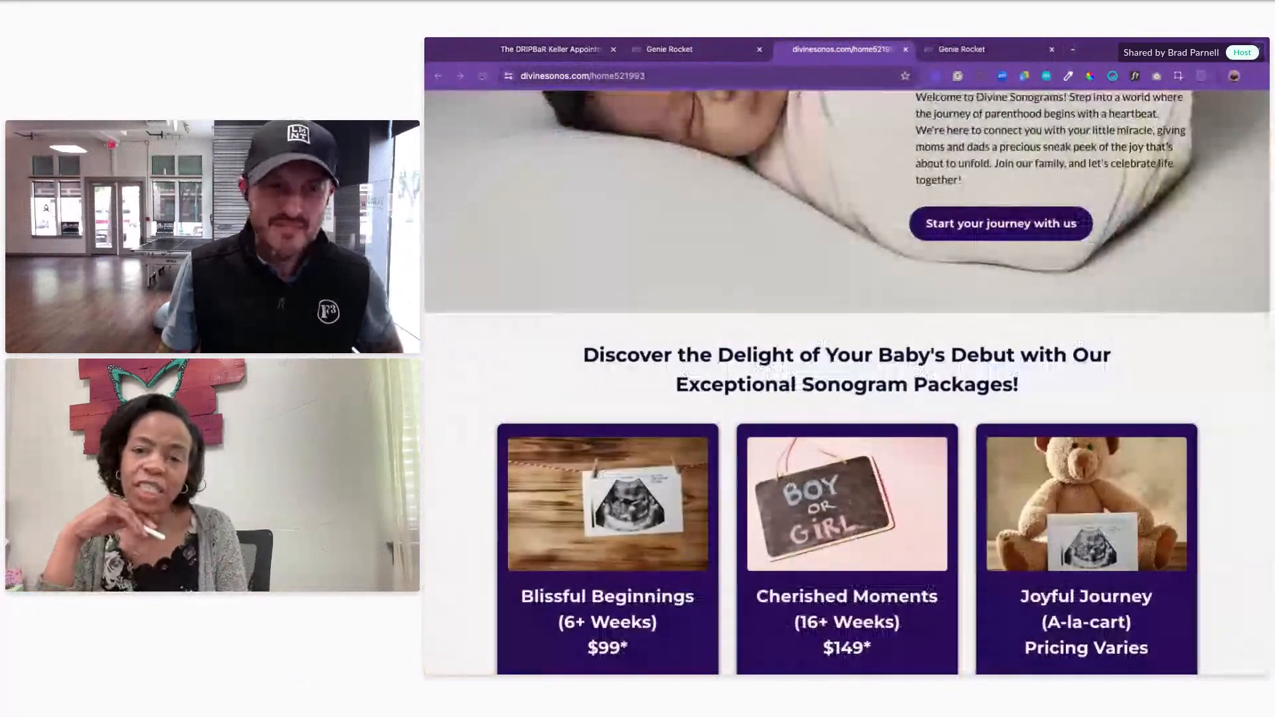
drag(1032, 383, 582, 352)
scroll(705, 377, up, 1)
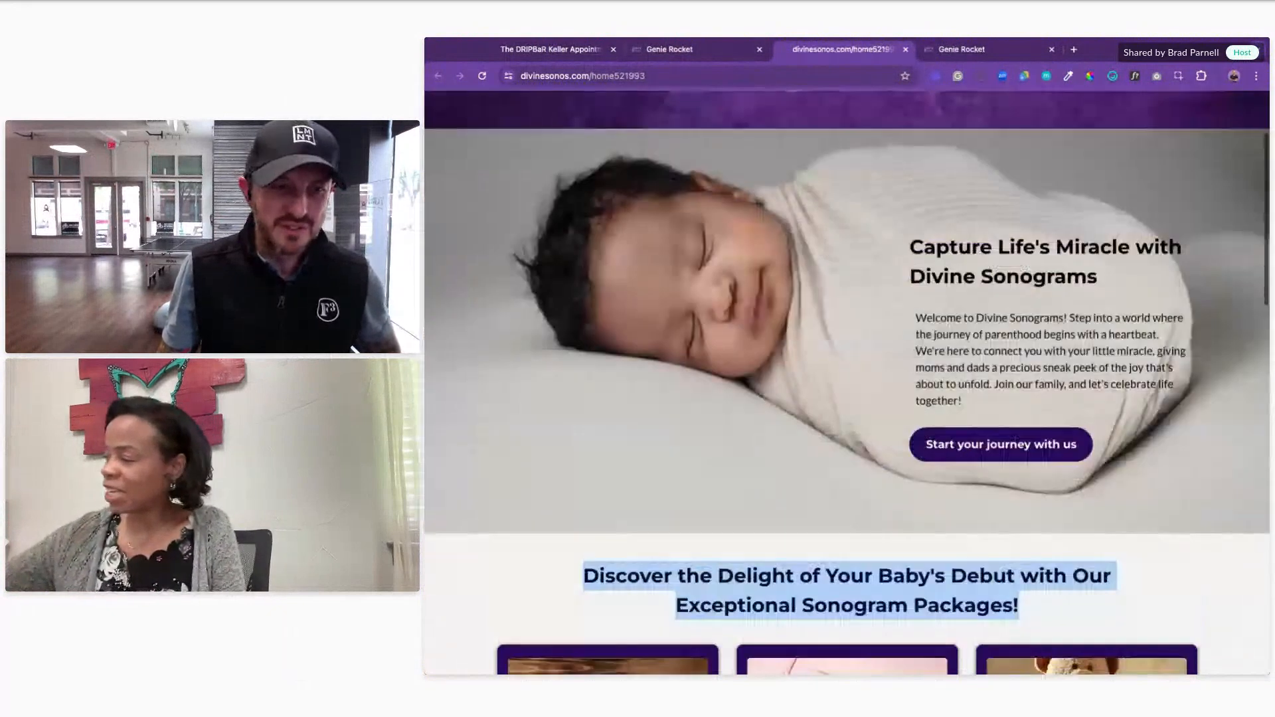
scroll(705, 378, up, 3)
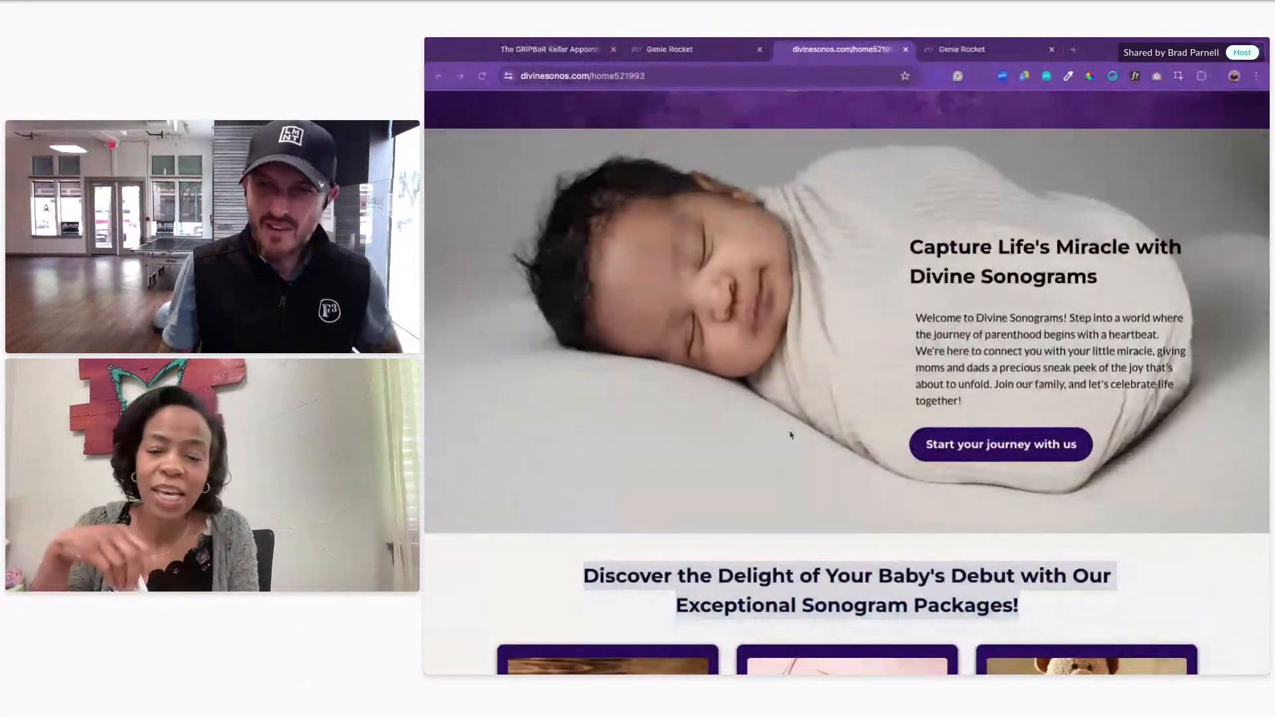
scroll(917, 382, up, 3)
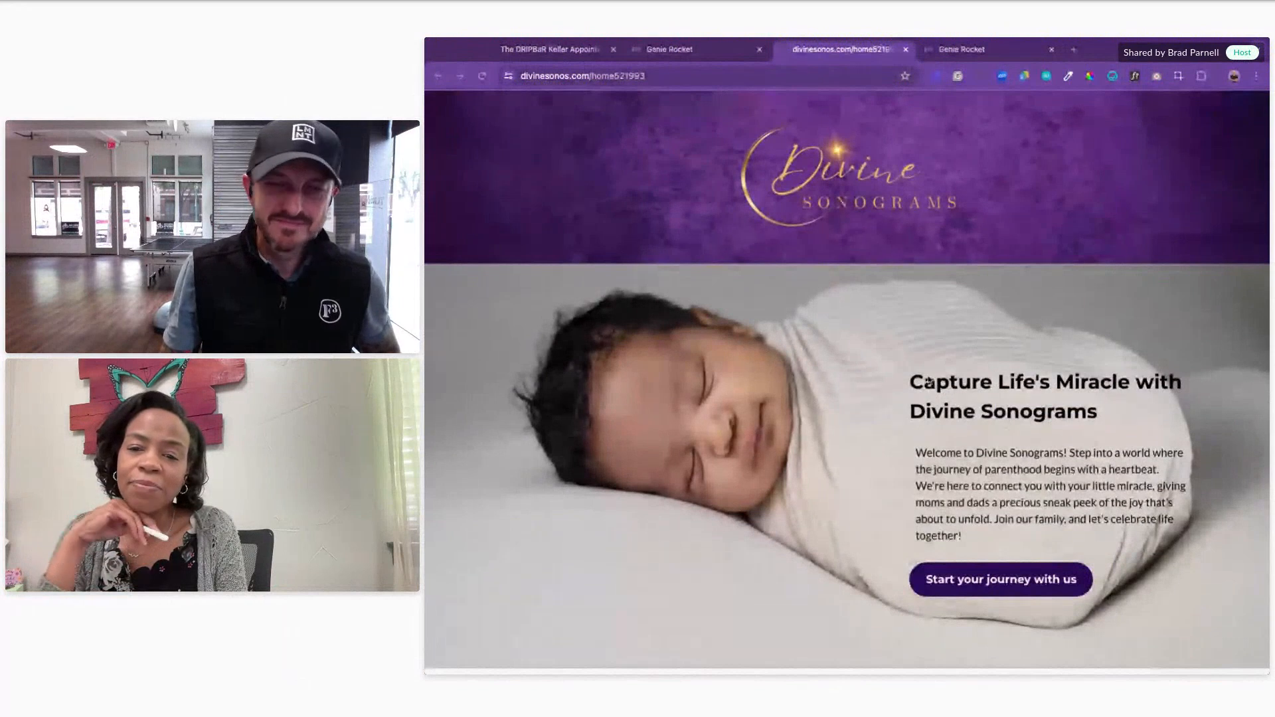
triple_click(1116, 412)
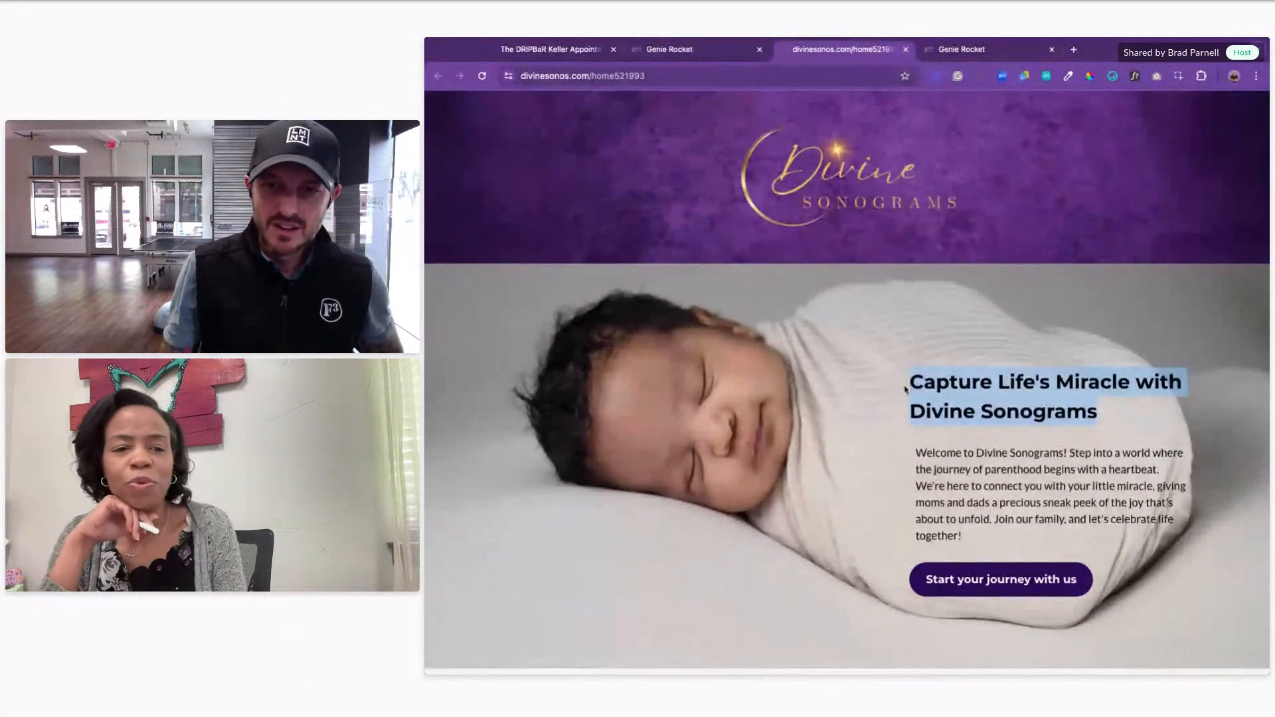
click(744, 386)
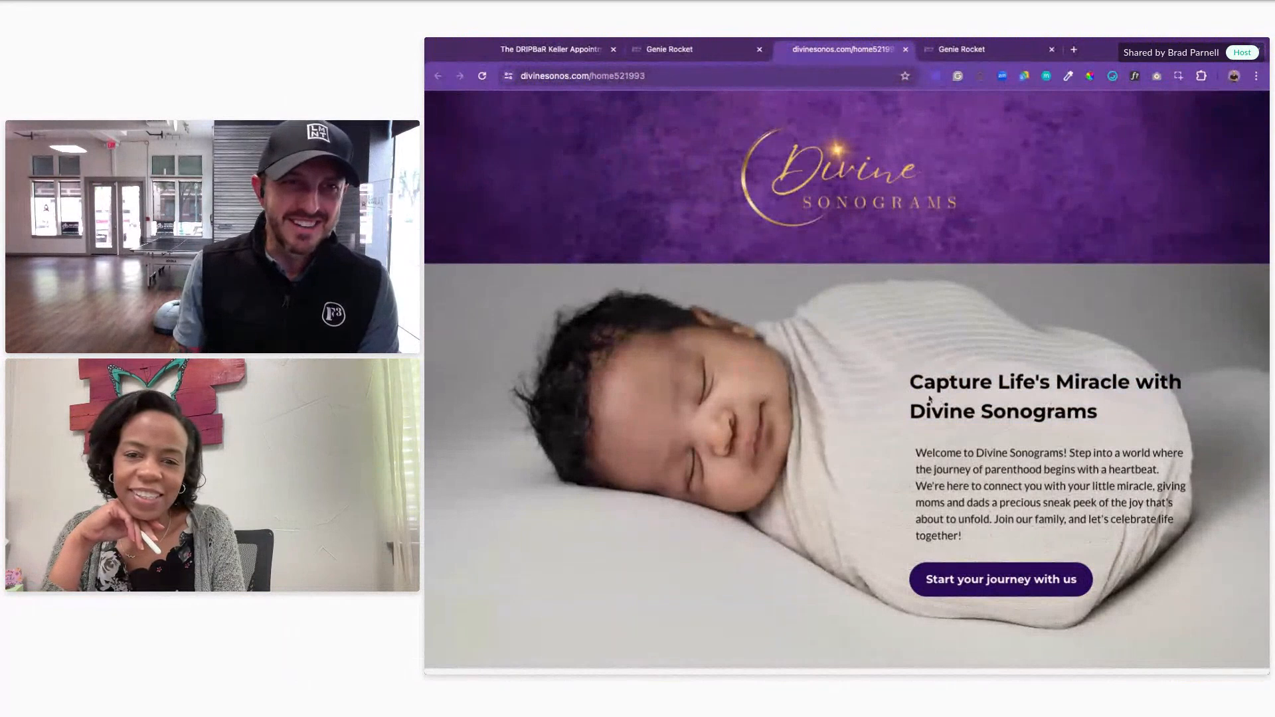
Step: Highlight the welcome paragraph under the hero heading, then clear the selection
scroll(929, 398, down, 4)
scroll(931, 395, down, 6)
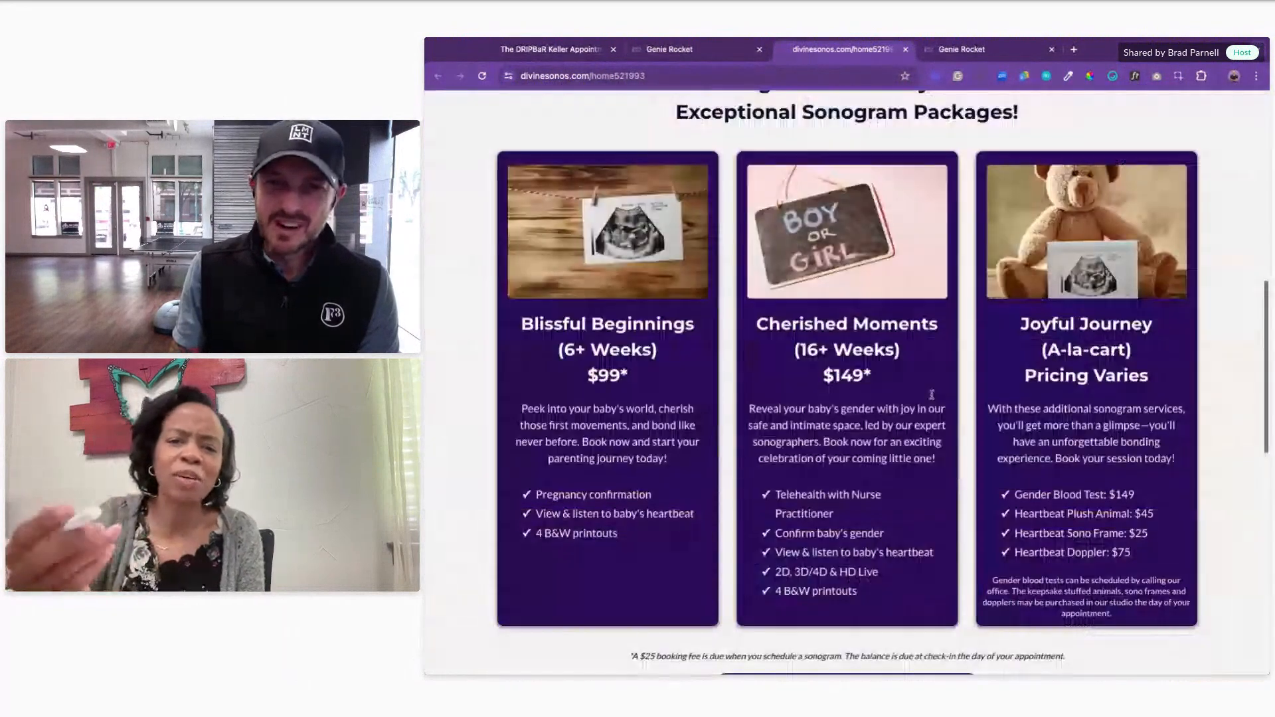
scroll(932, 395, up, 4)
scroll(931, 395, down, 1)
scroll(609, 409, up, 7)
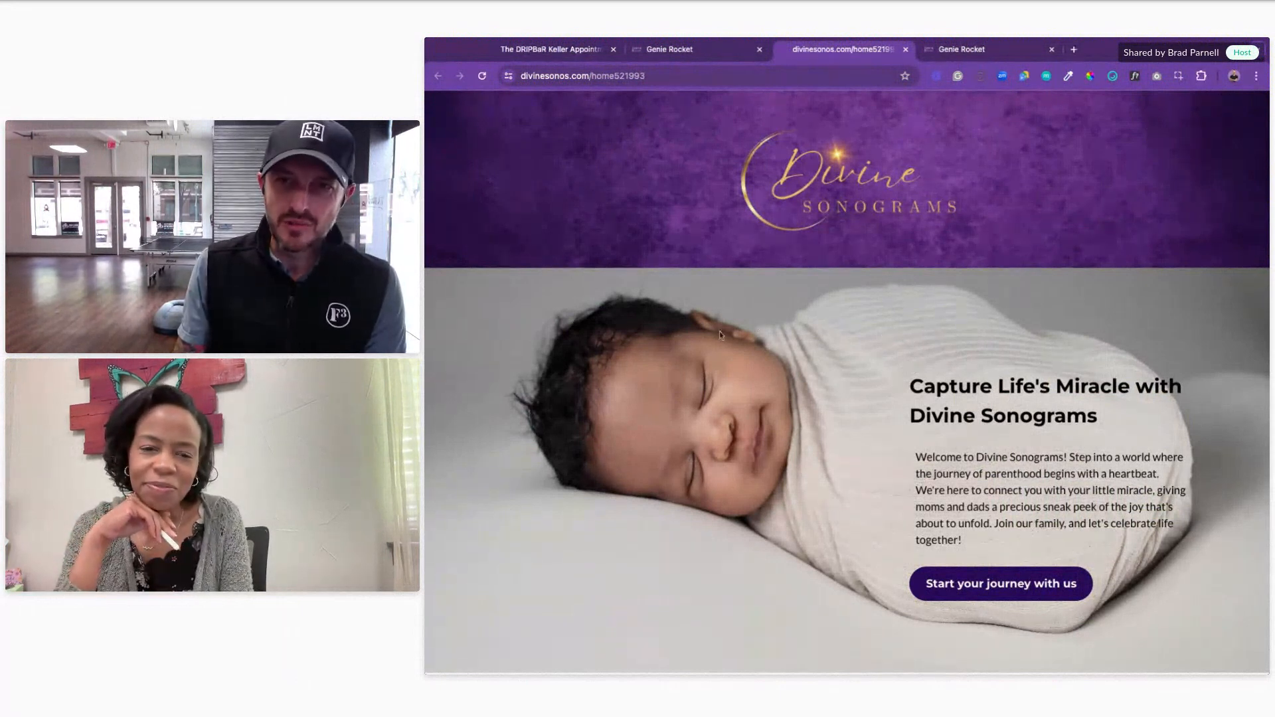
scroll(898, 356, down, 3)
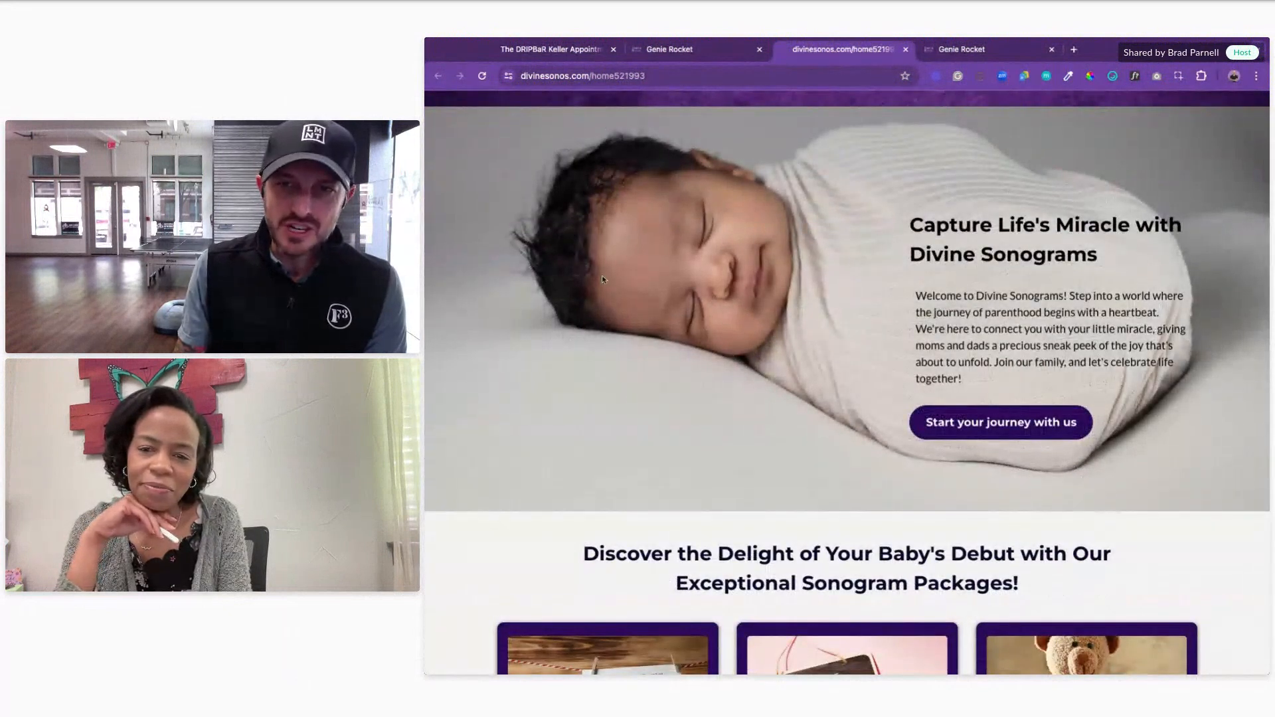
mouse_move(980, 386)
mouse_down()
mouse_move(916, 297)
mouse_move(1002, 330)
mouse_move(962, 381)
mouse_up()
click(917, 298)
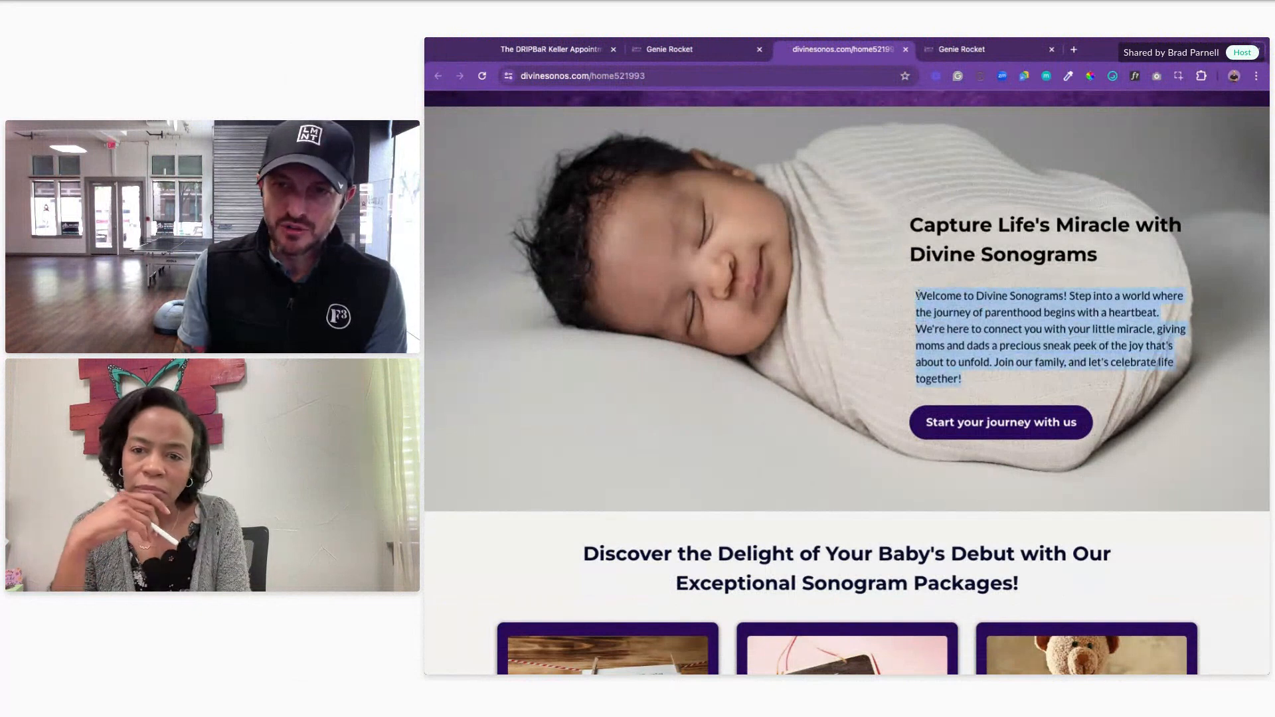
click(1045, 345)
Step: Follow 'Start your journey with us' to the package cards, then 'Schedule a visit with your baby today!'
scroll(1043, 344, down, 4)
scroll(1041, 341, up, 3)
click(1001, 364)
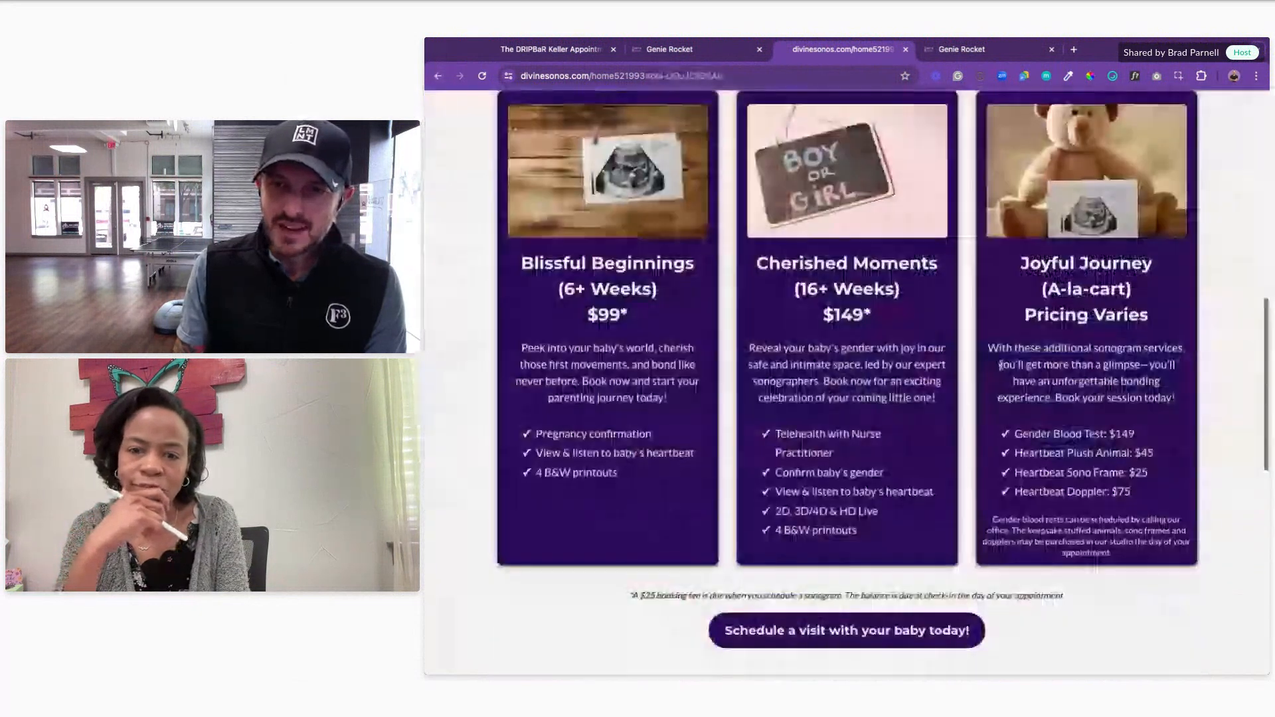
scroll(822, 202, down, 7)
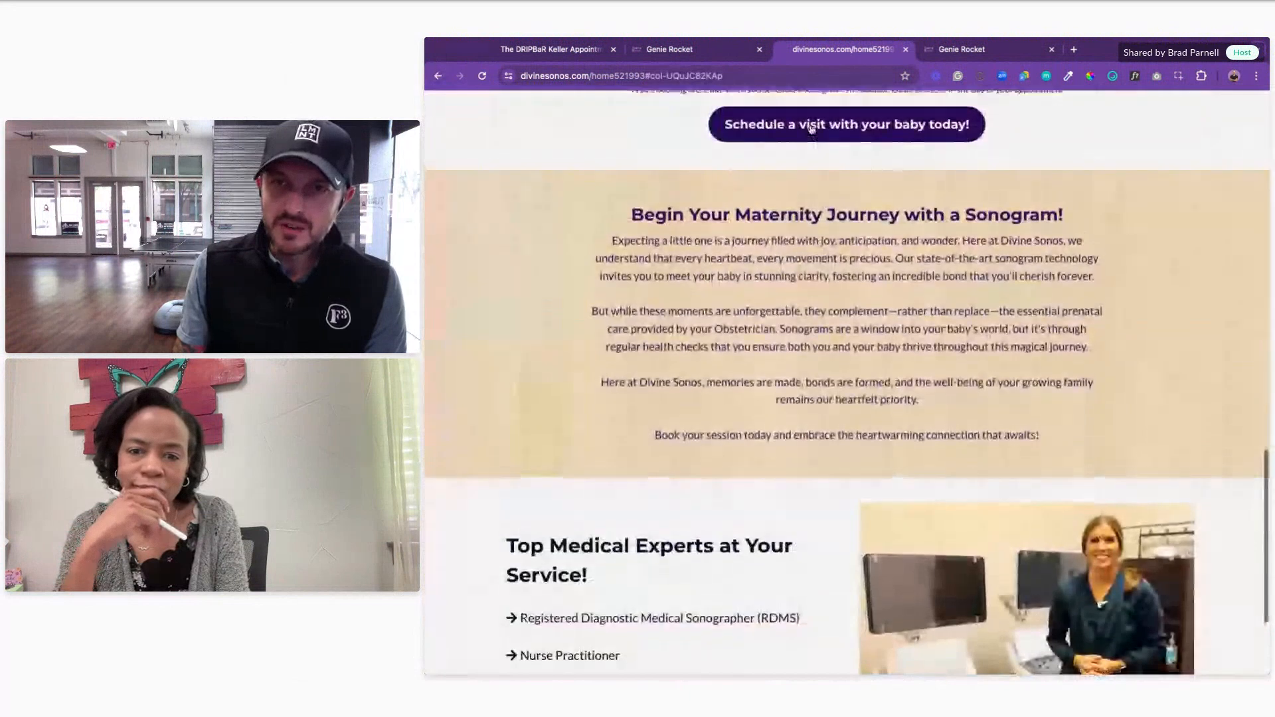
click(811, 128)
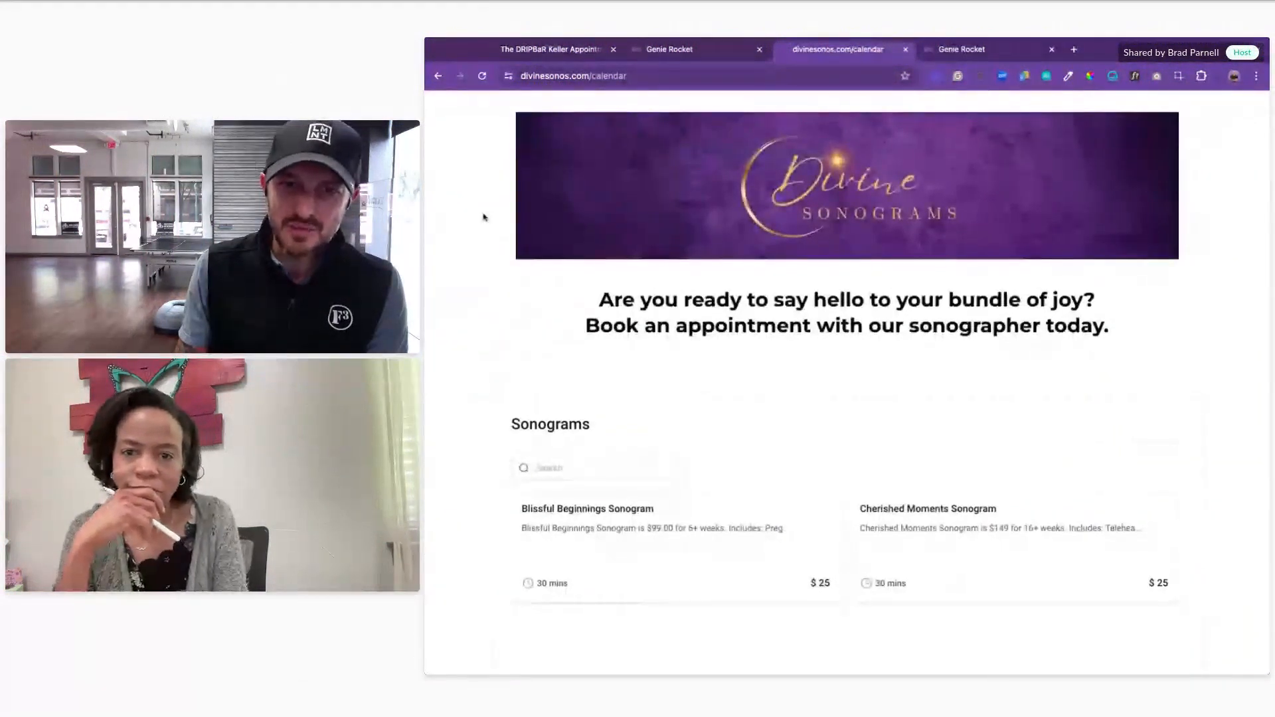
Step: Choose the Blissful Beginnings Sonogram service and its listed sonographer, trying the 10:30 AM slot
scroll(928, 412, down, 2)
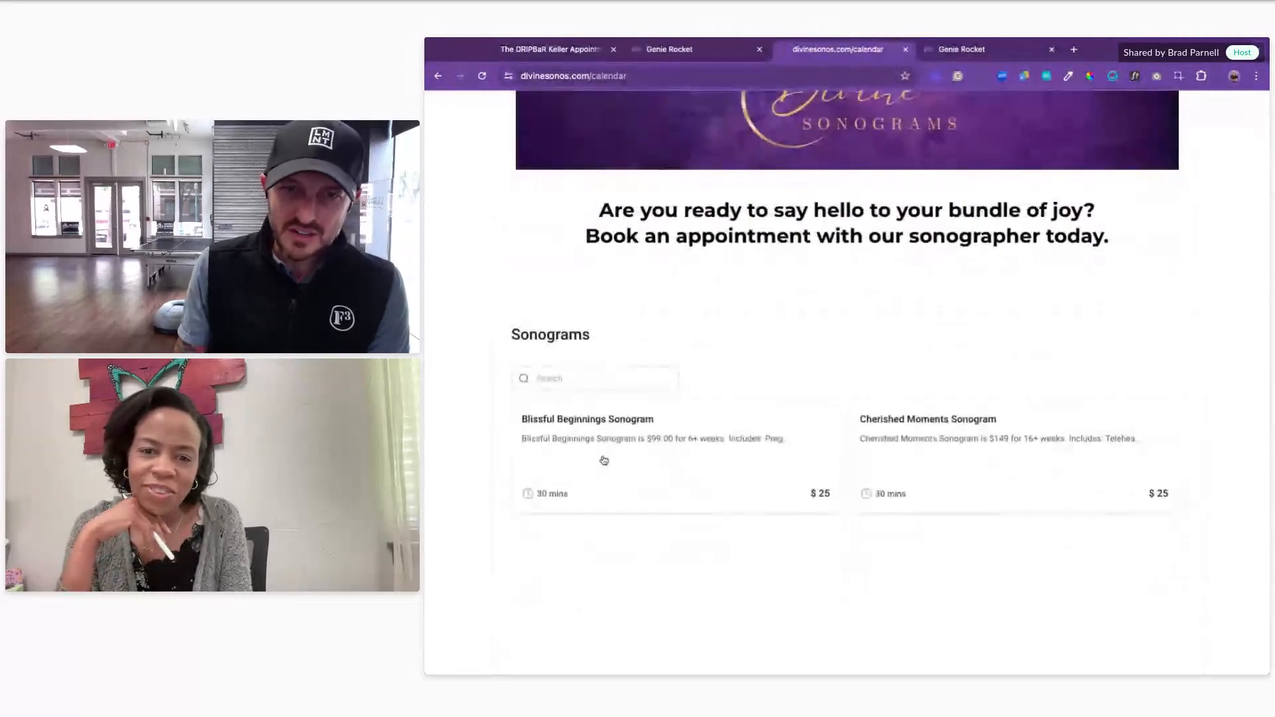
click(604, 460)
scroll(744, 379, down, 1)
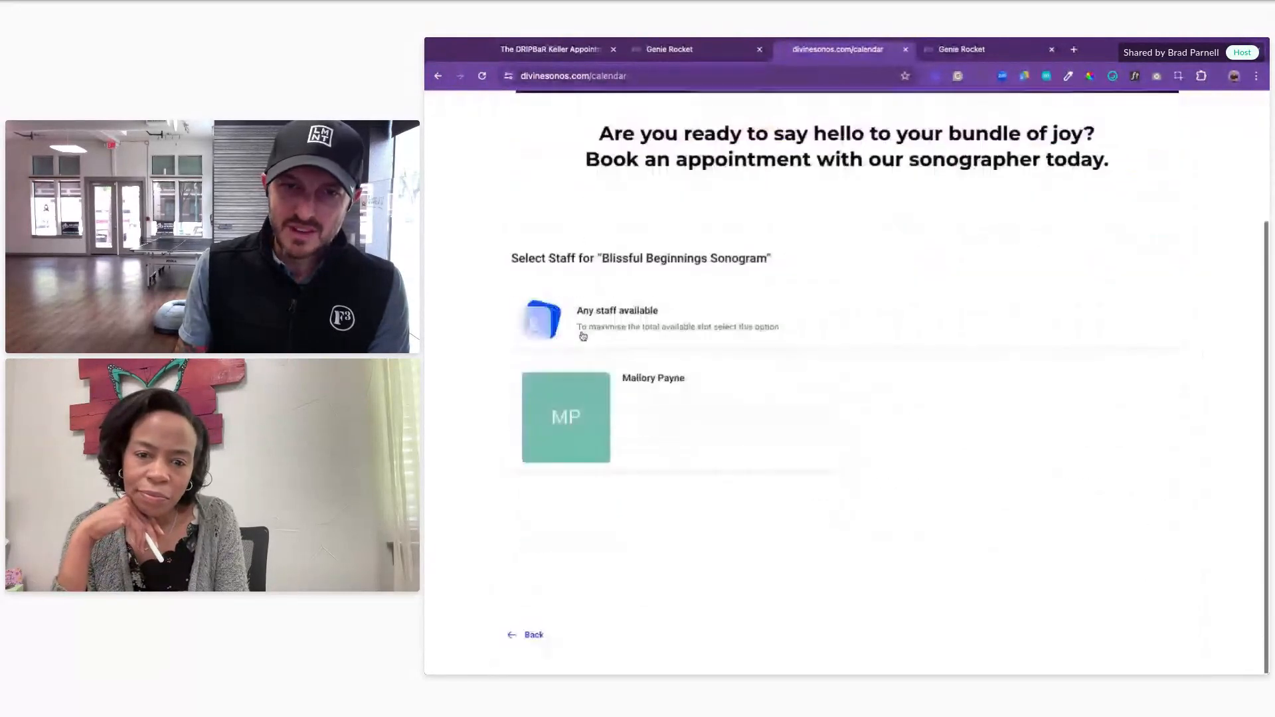
click(658, 395)
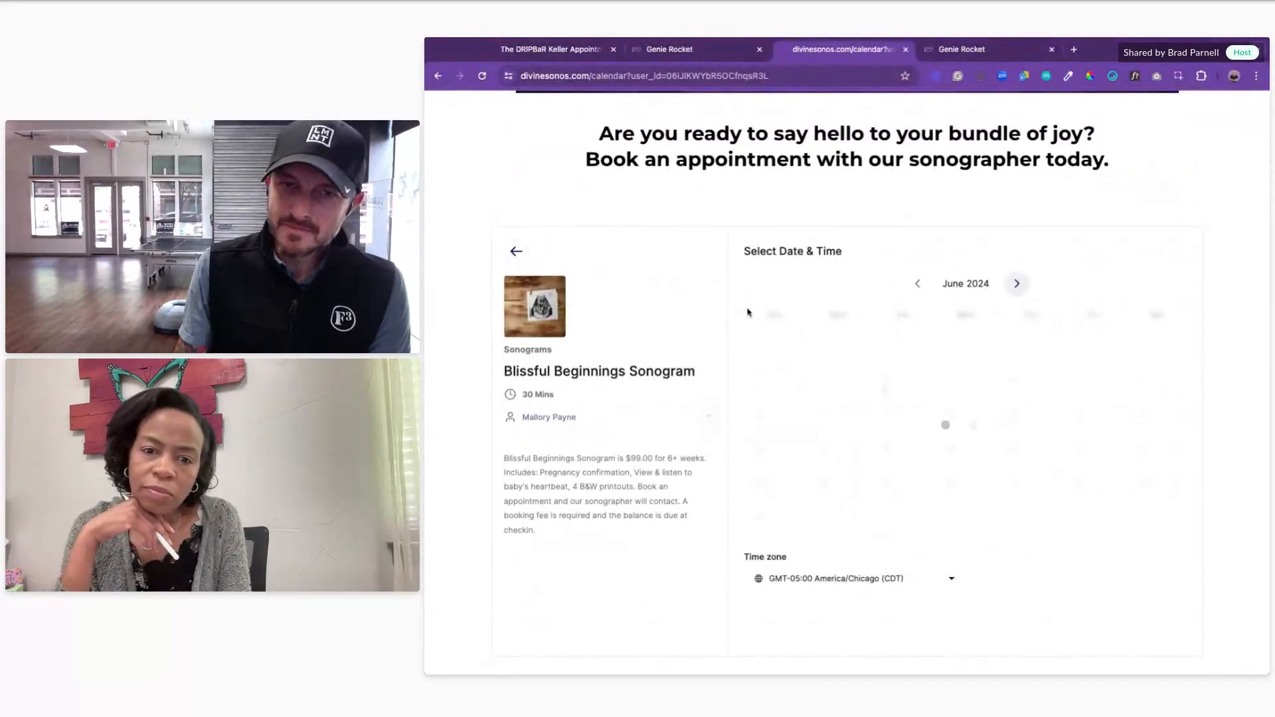
click(1105, 404)
scroll(1124, 529, down, 5)
scroll(976, 485, down, 2)
scroll(1224, 563, down, 5)
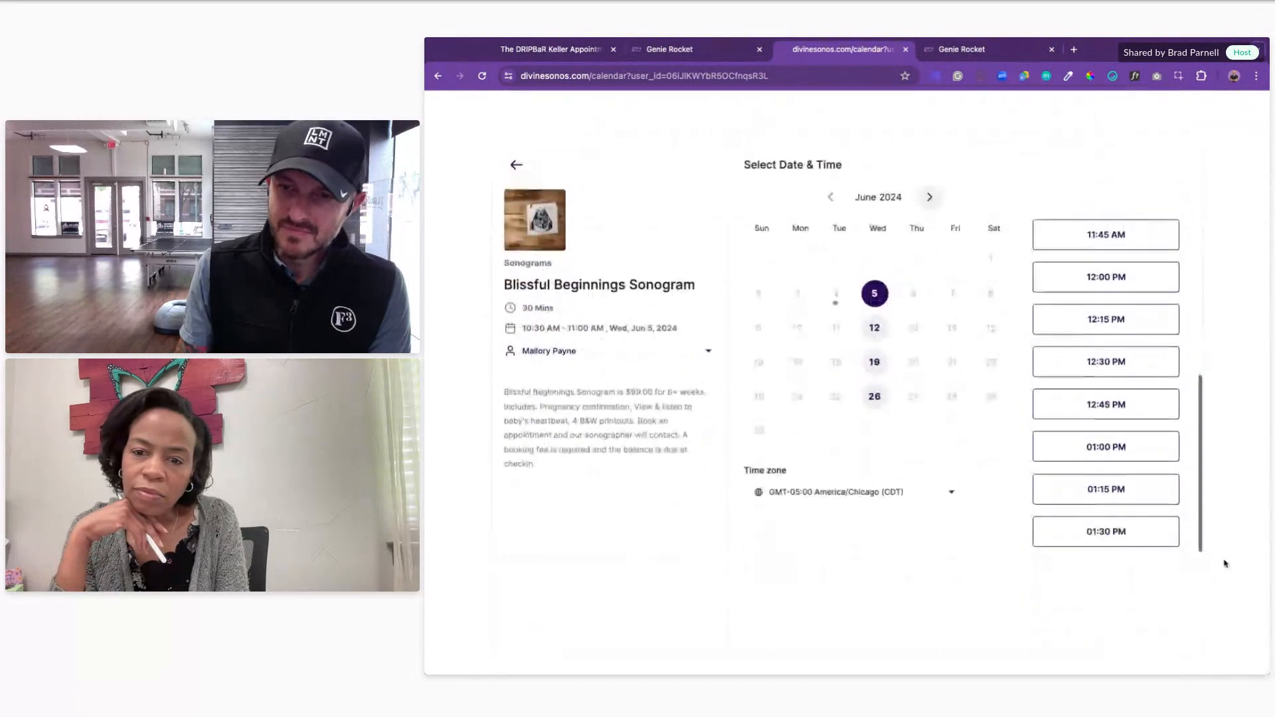
Step: Book the 12:30 PM Jun 5 slot, review the $25 details form, then go back
click(1121, 455)
click(1146, 448)
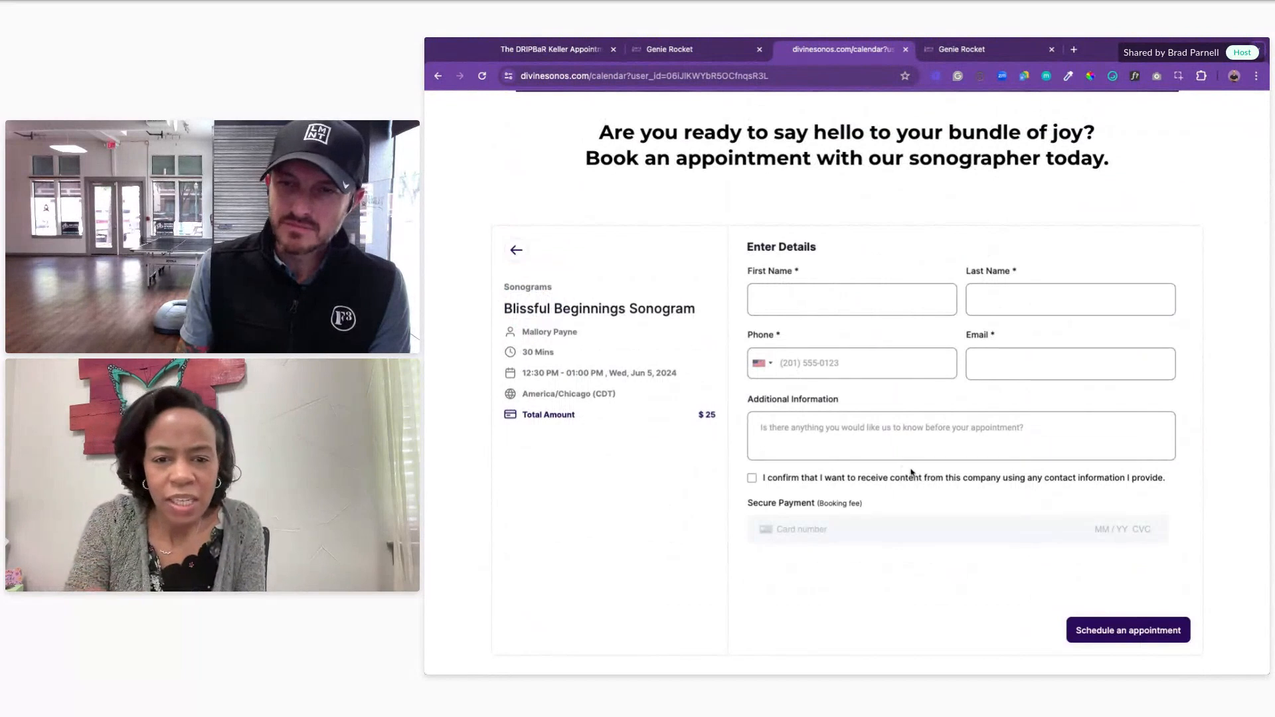
scroll(661, 218, up, 3)
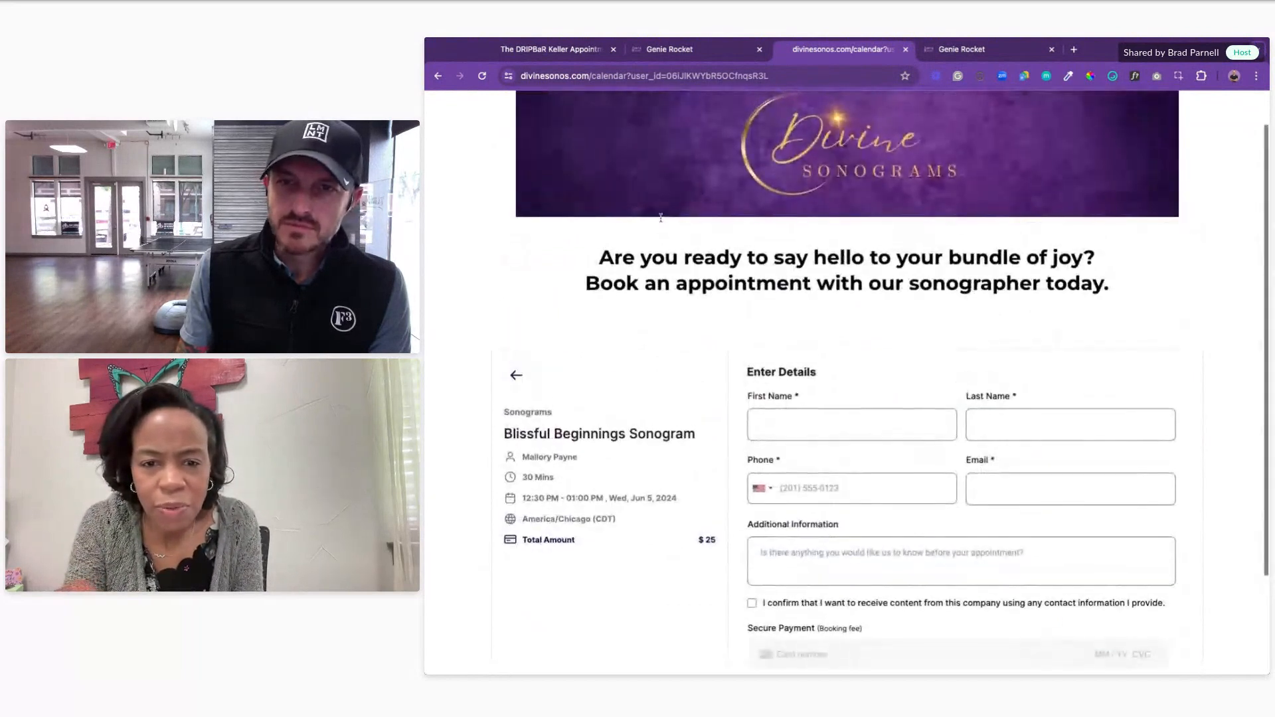
scroll(661, 217, up, 1)
scroll(661, 218, down, 2)
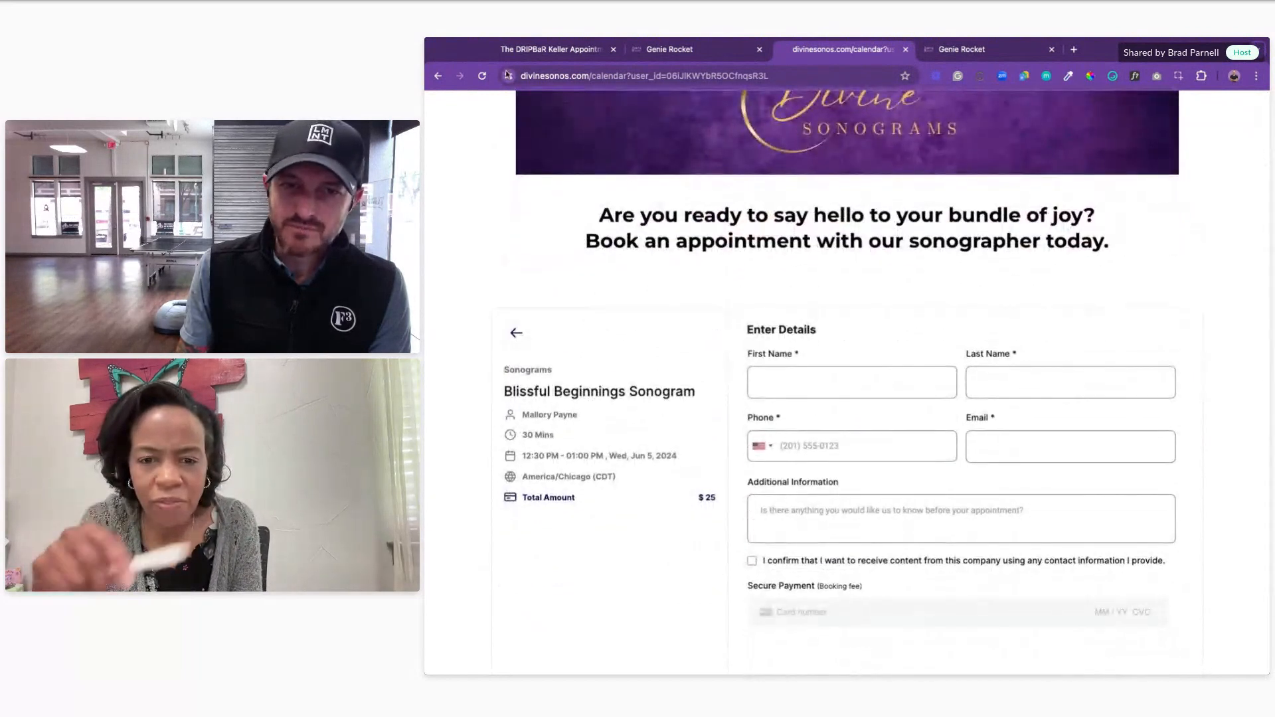
click(438, 77)
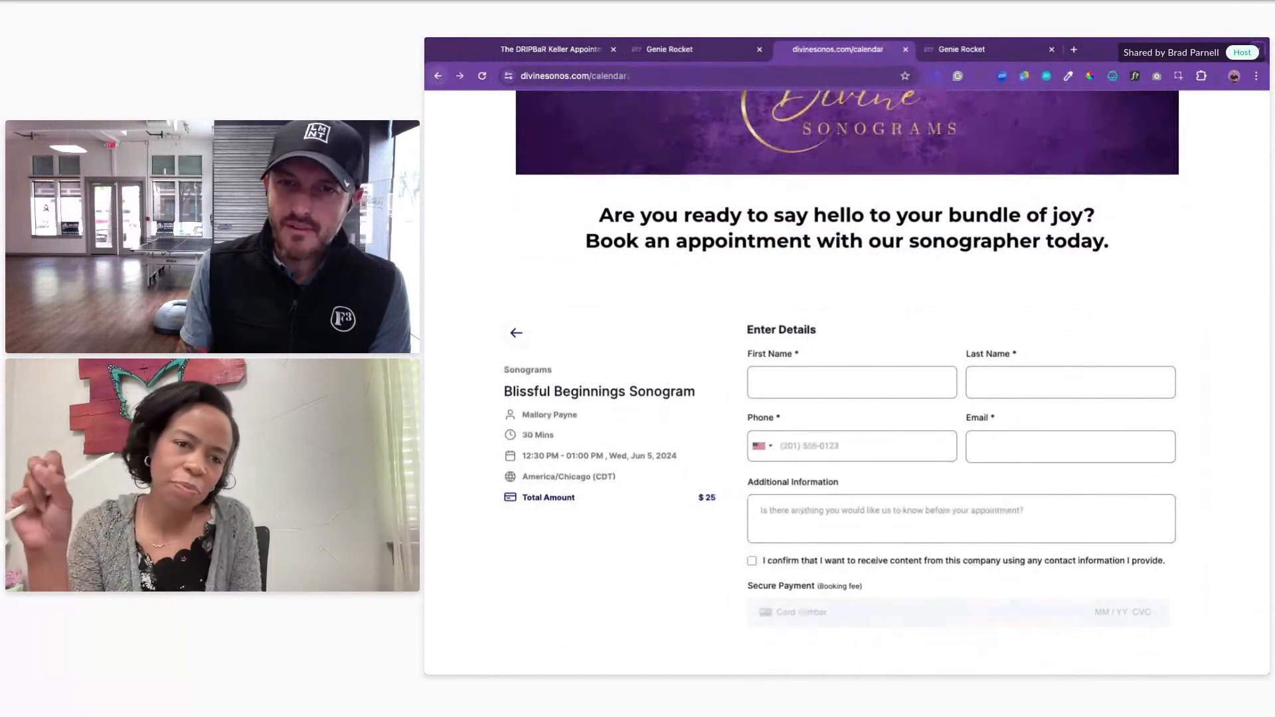
Step: Switch to the Genie Rocket tab and open Calendar Settings from the Calendar week view
click(695, 53)
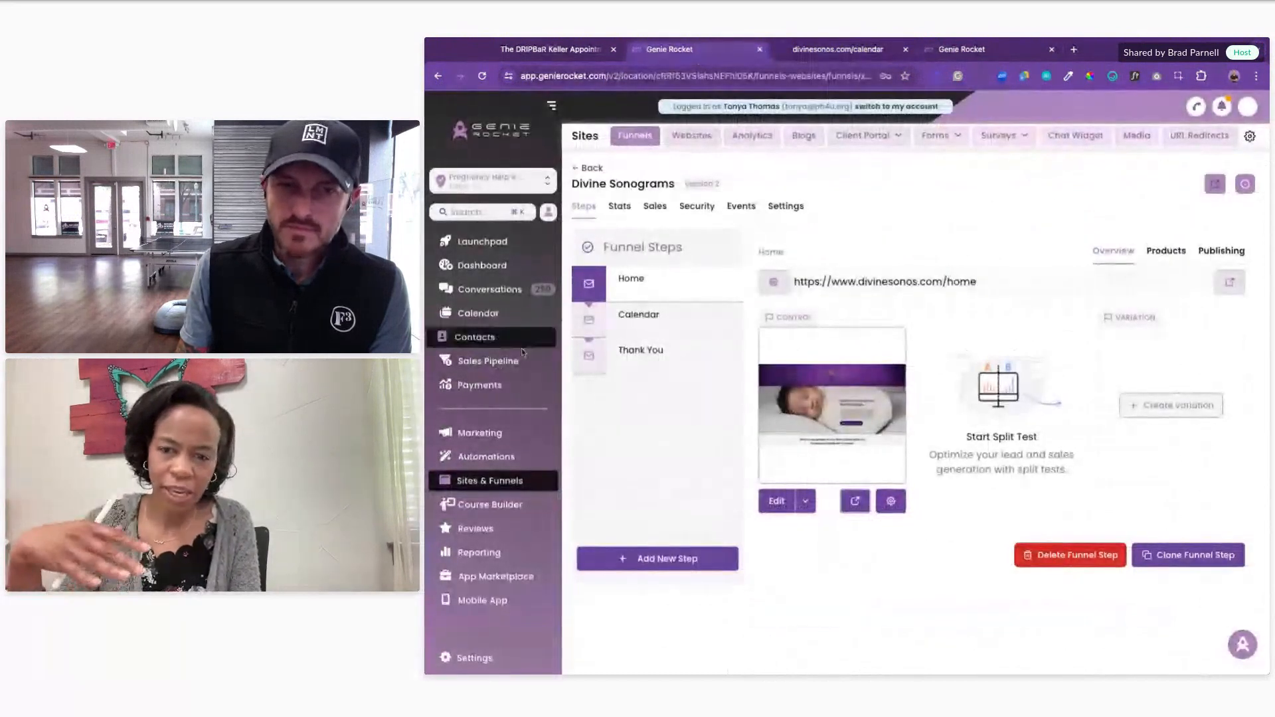
click(503, 314)
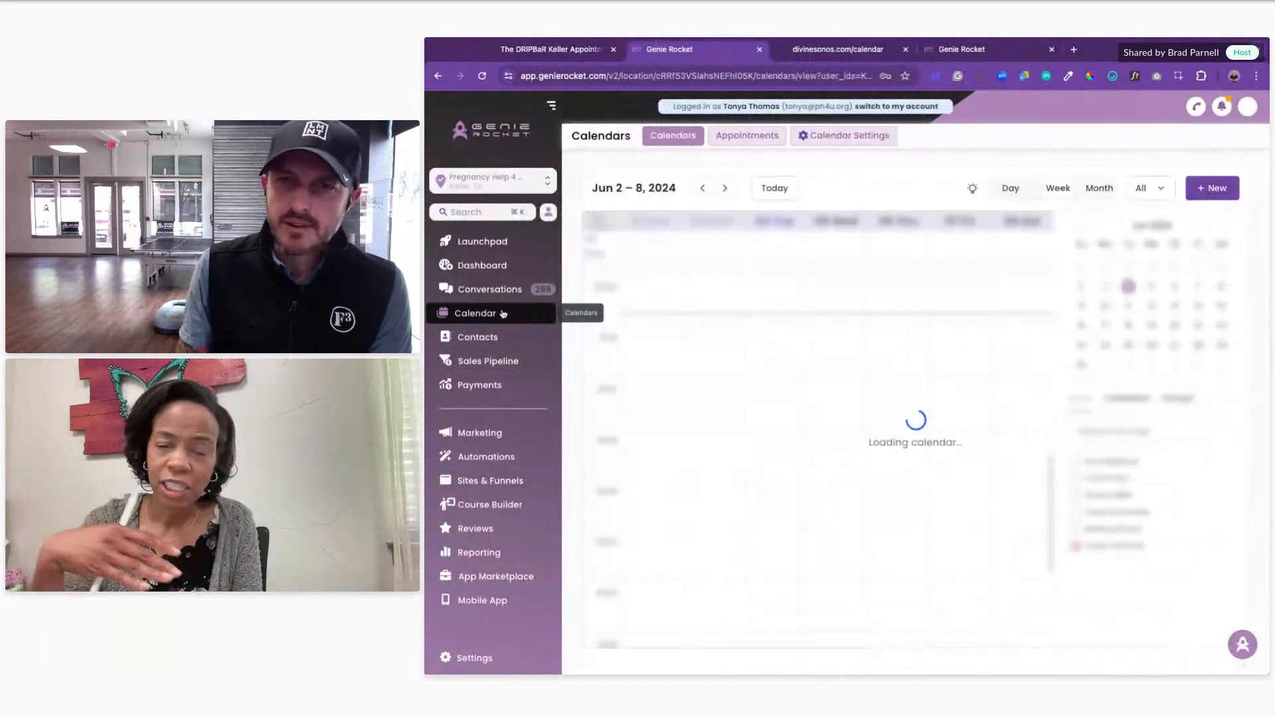
click(849, 135)
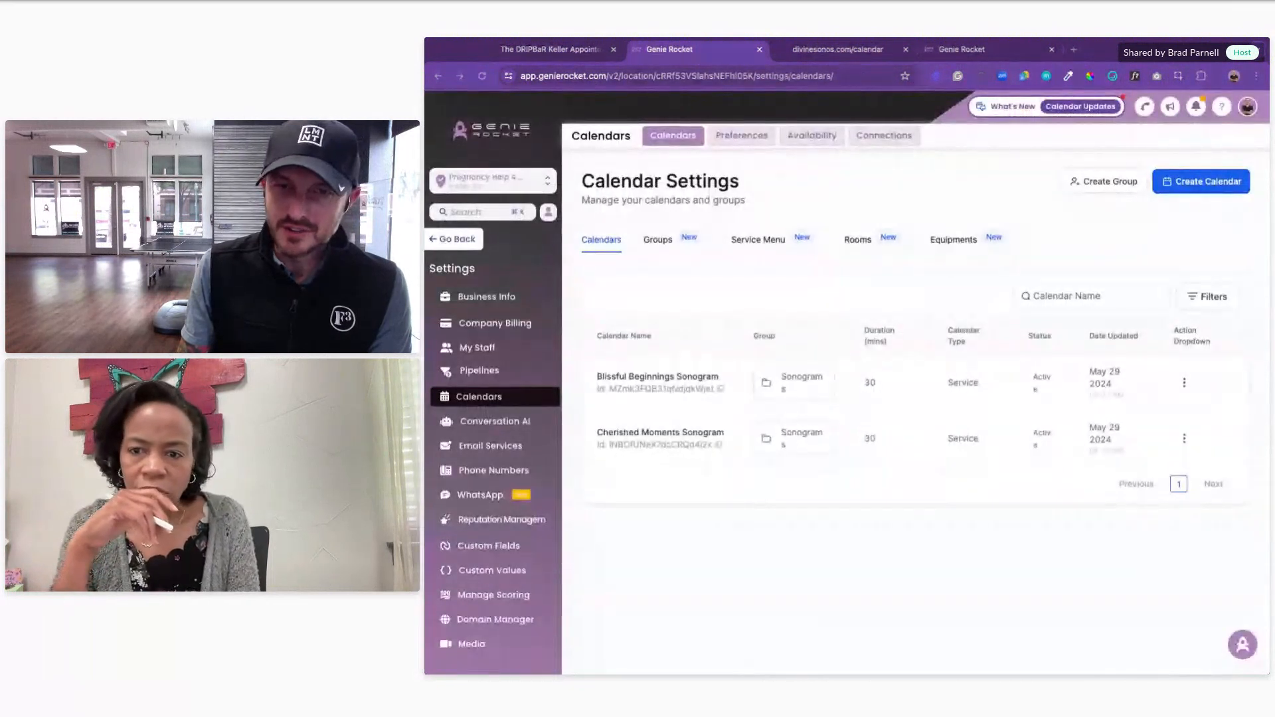
Step: Edit Blissful Beginnings Sonogram and review its availability: Wednesday 10:00 AM–02:00 PM, 15-minute interval, 30-minute duration
click(1183, 383)
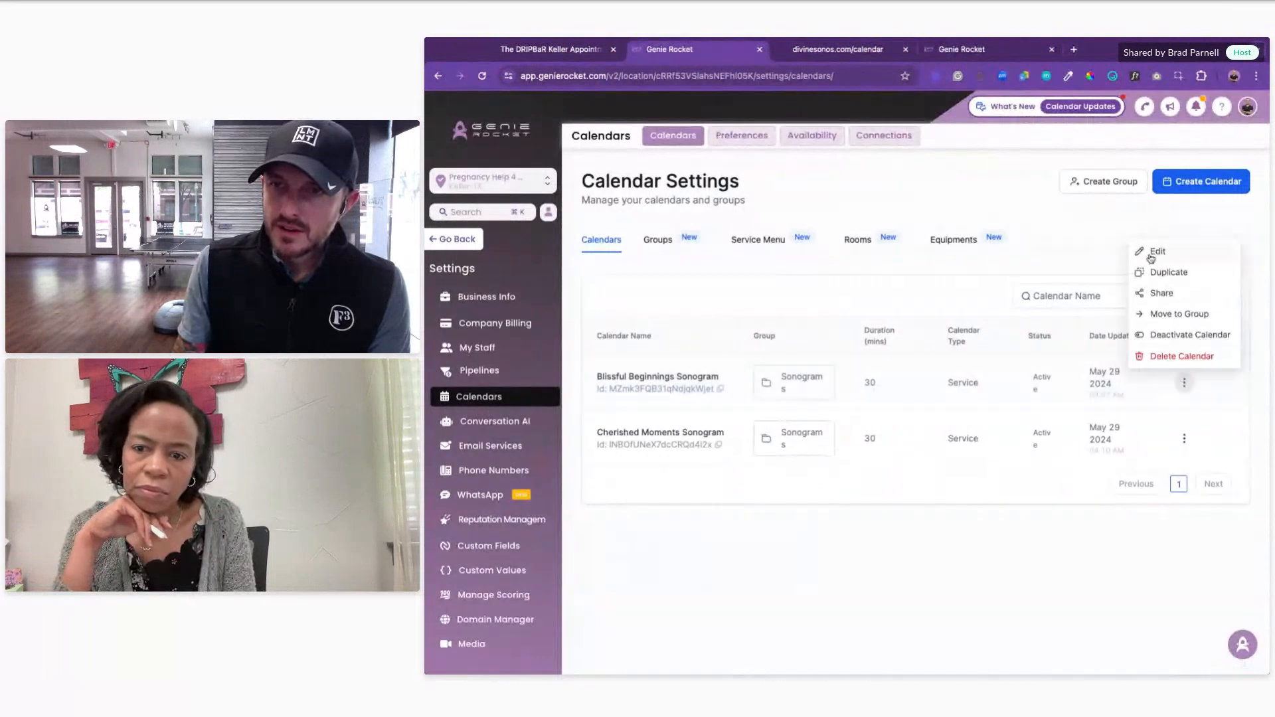
click(1154, 252)
click(602, 206)
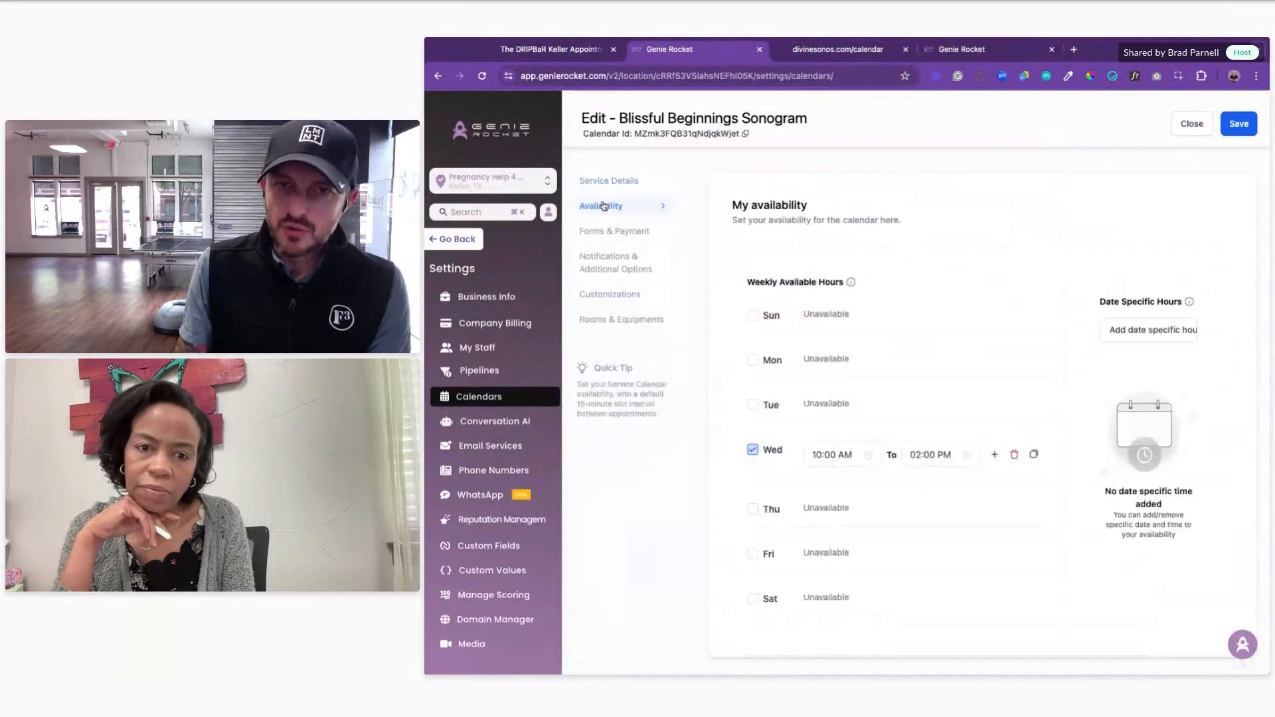
scroll(984, 411, down, 4)
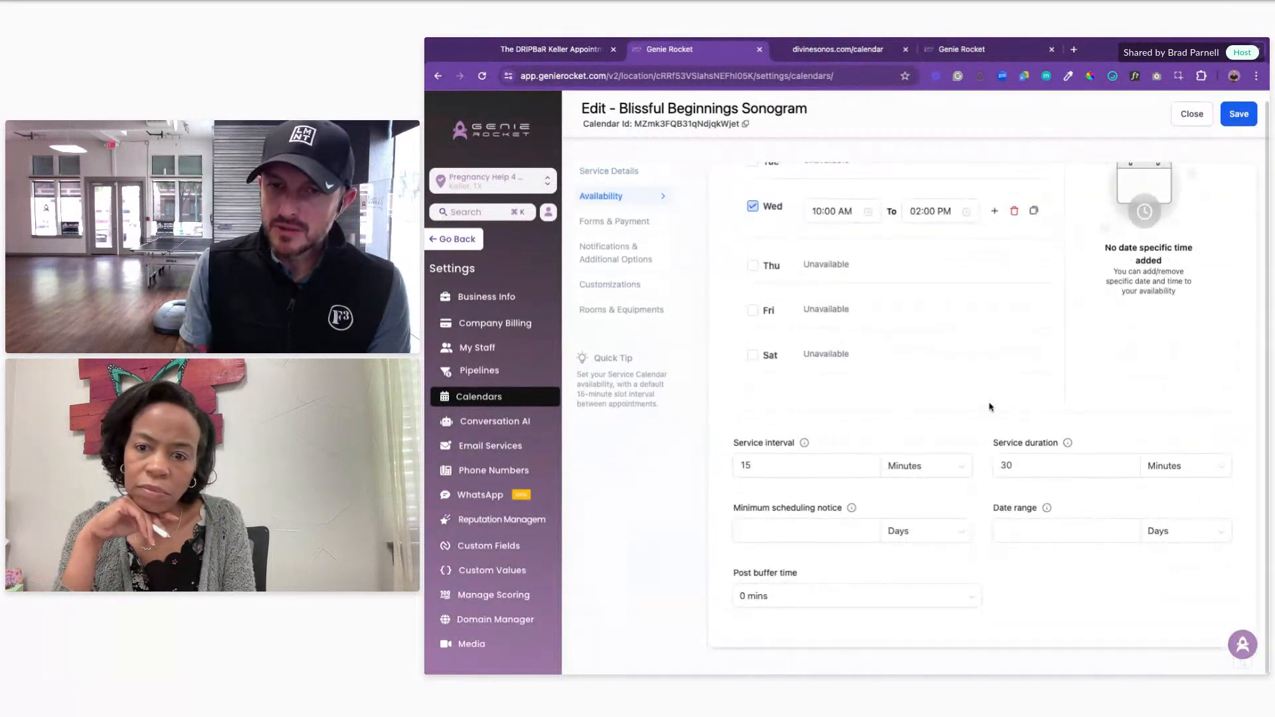
double_click(1029, 466)
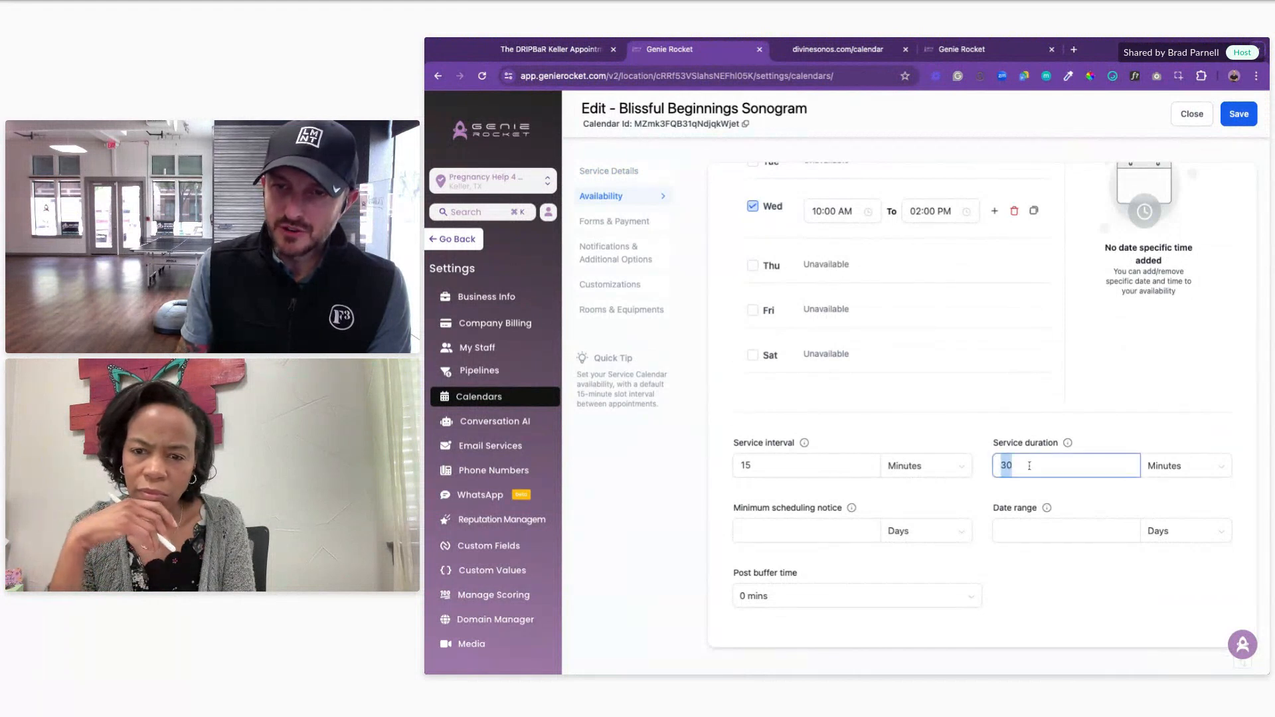
double_click(744, 464)
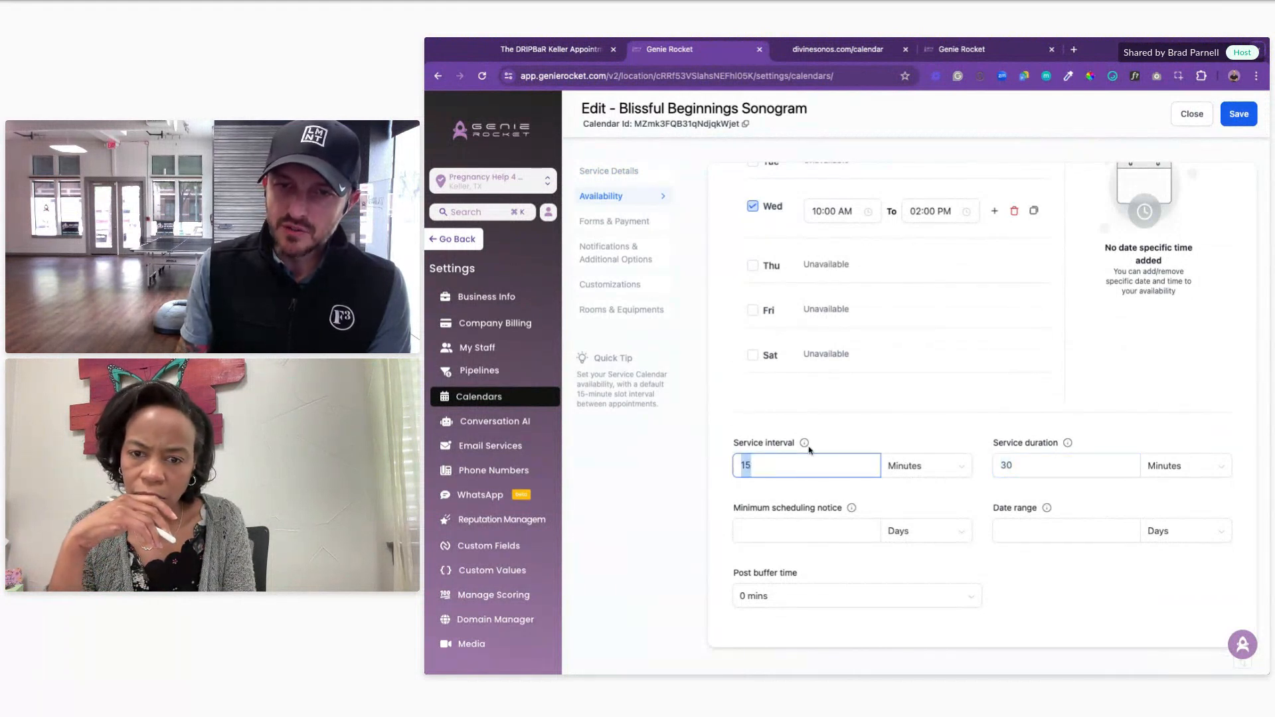
mouse_move(805, 446)
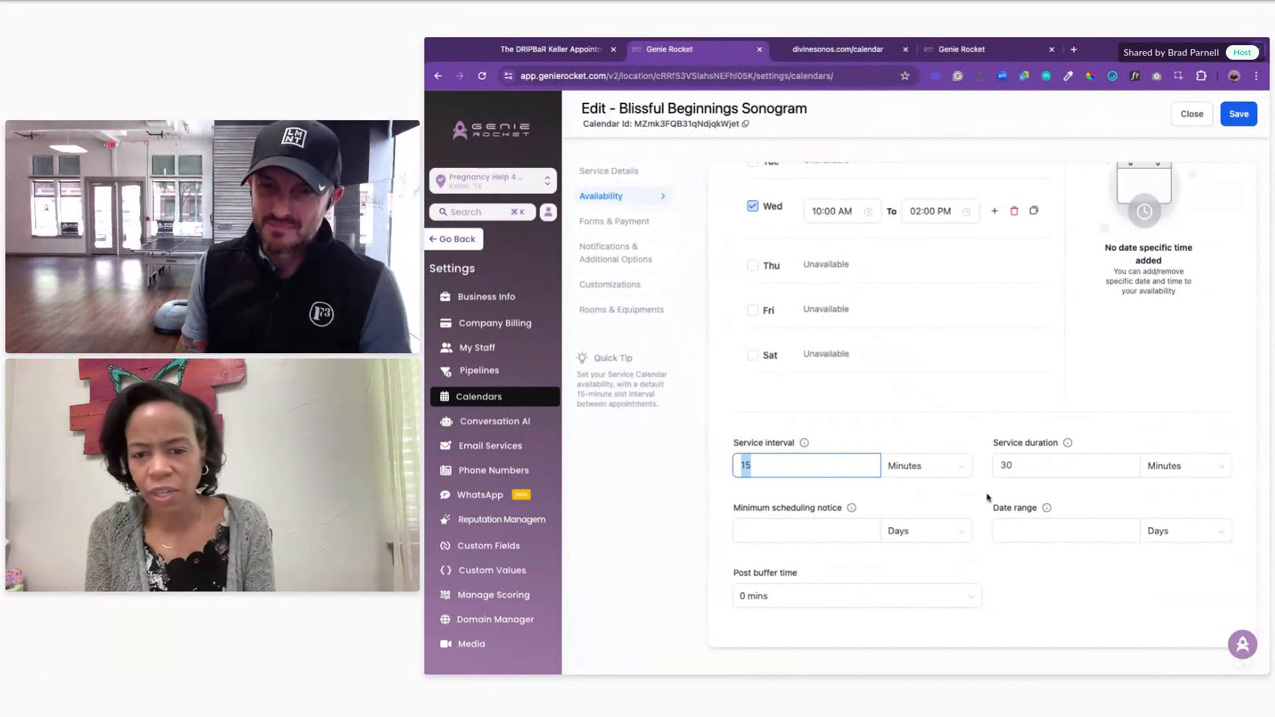
click(987, 498)
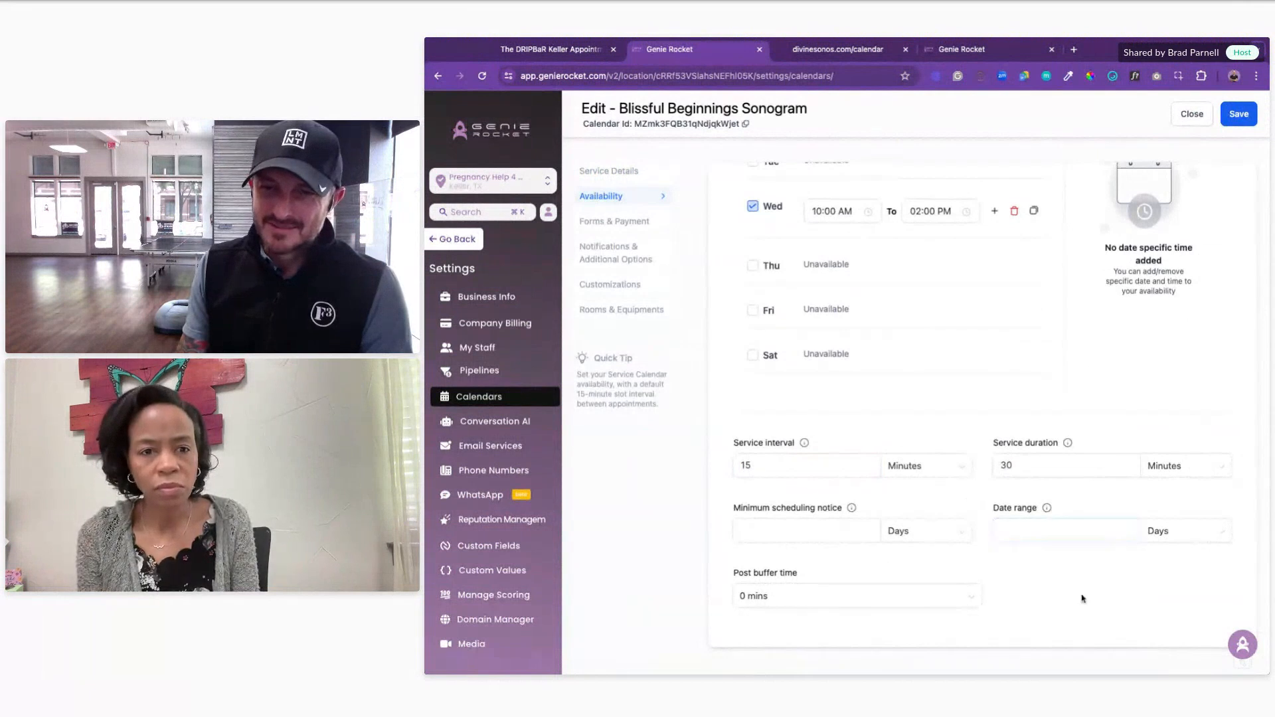
Step: Look over Forms & Payment, then Service Details, opening and closing the team member list unchanged
scroll(1082, 598, up, 4)
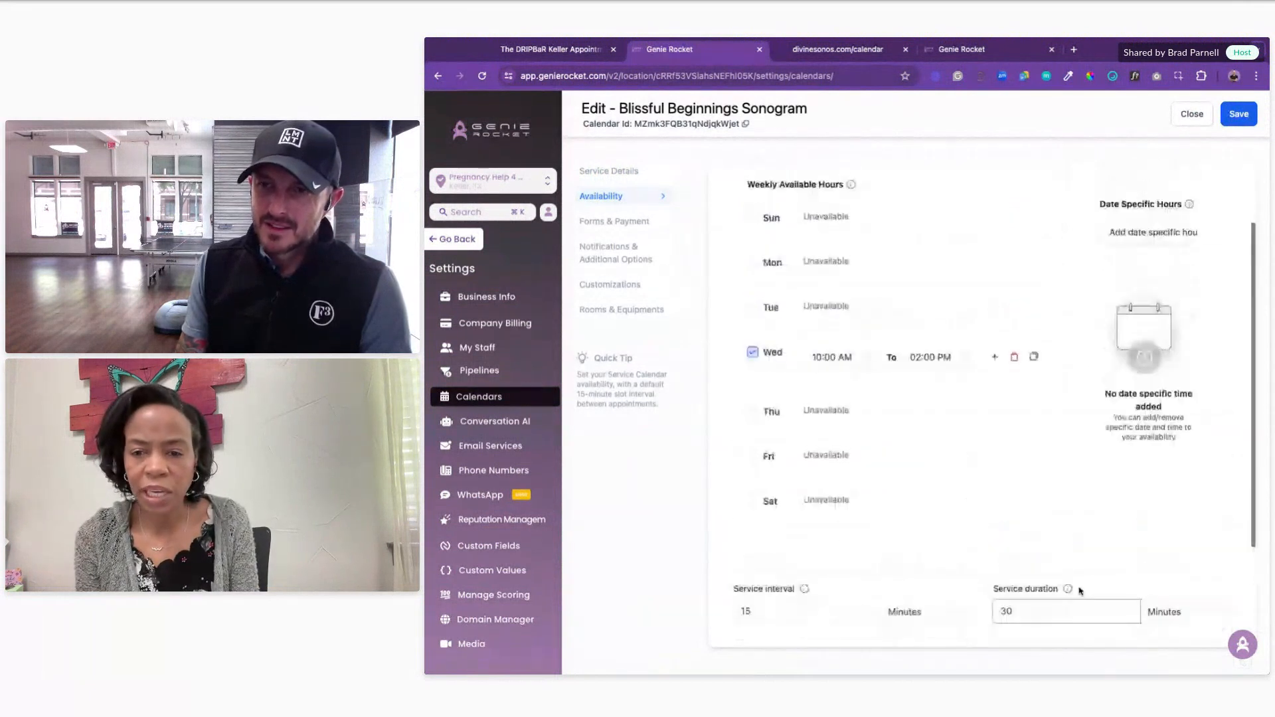
click(612, 222)
scroll(1102, 400, down, 3)
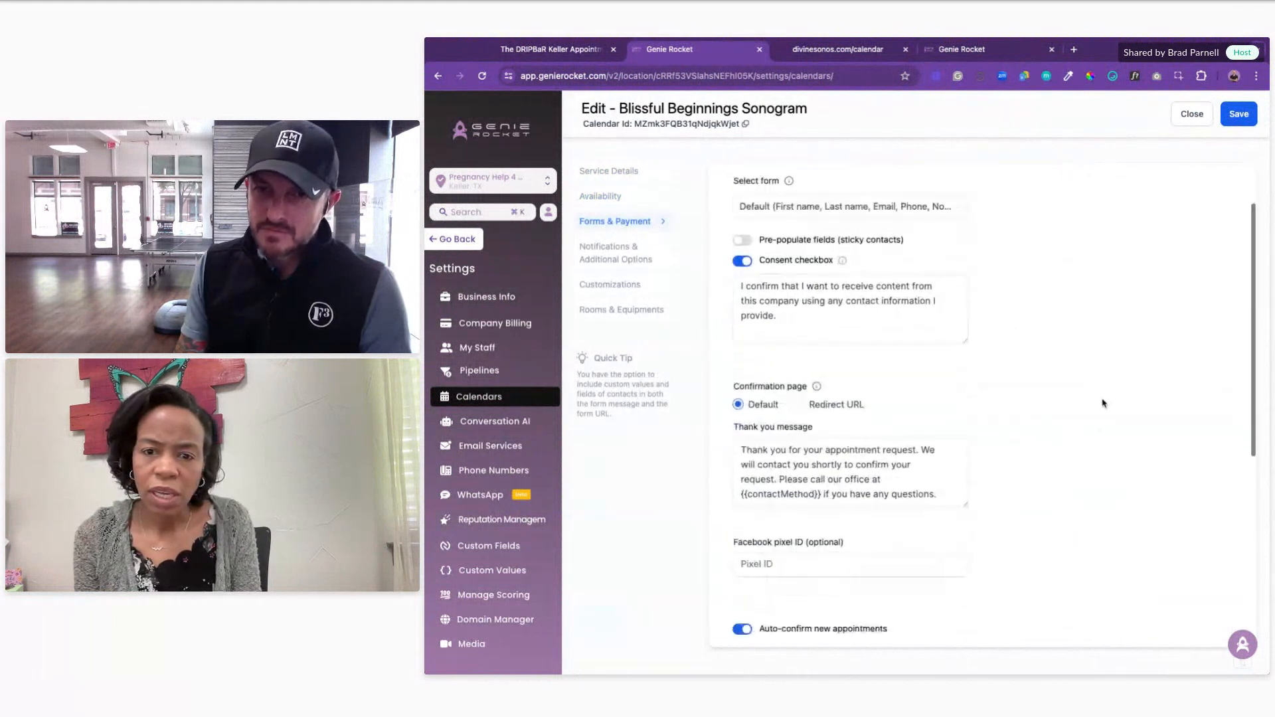
scroll(1101, 403, up, 3)
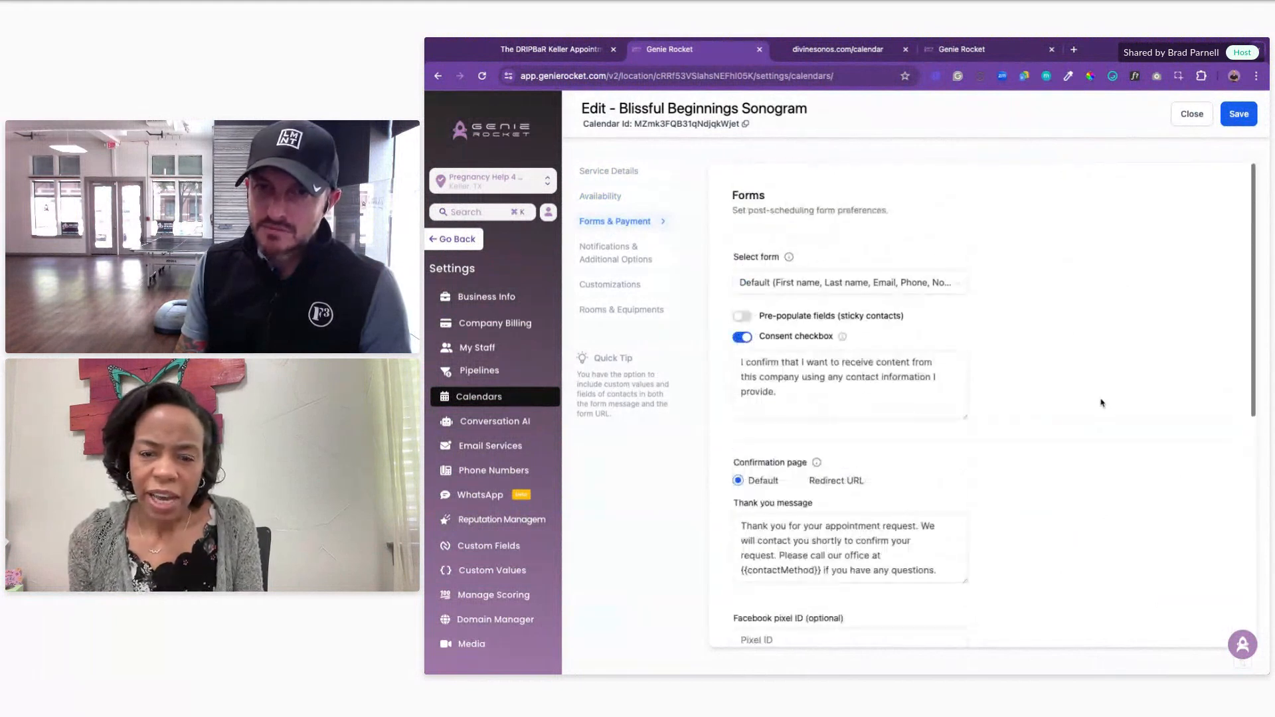
click(608, 173)
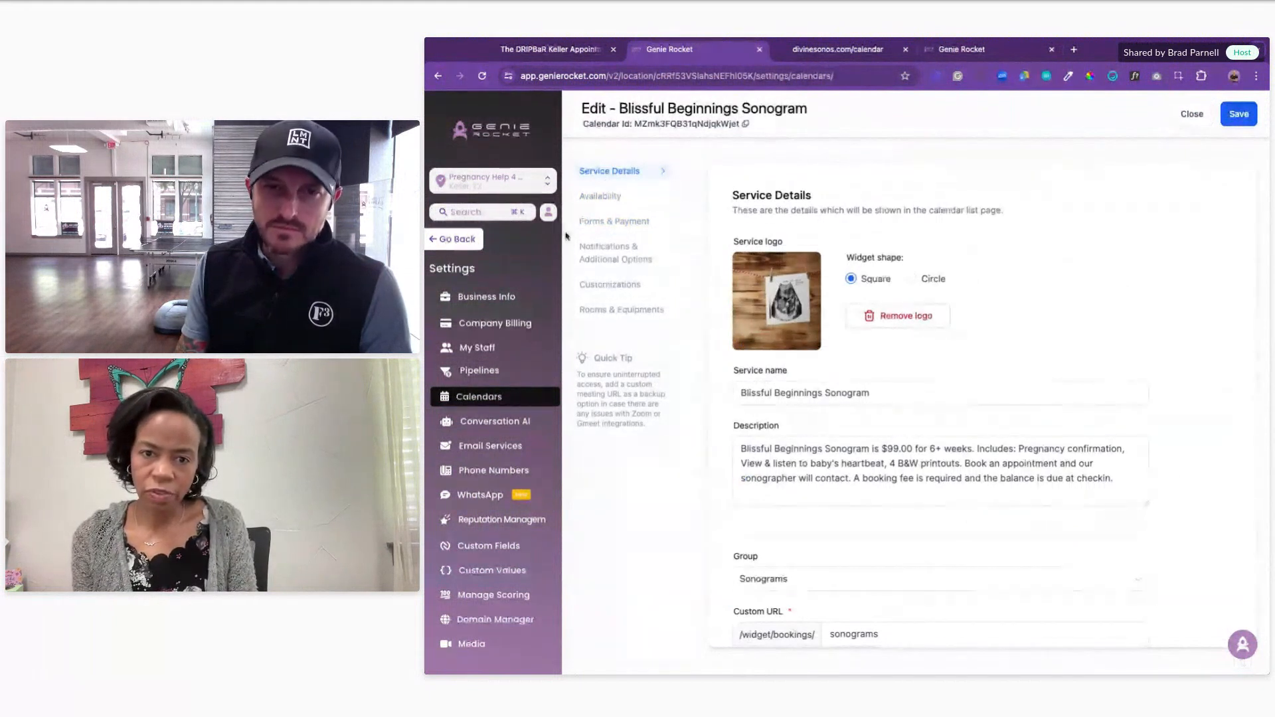
scroll(1039, 426, down, 4)
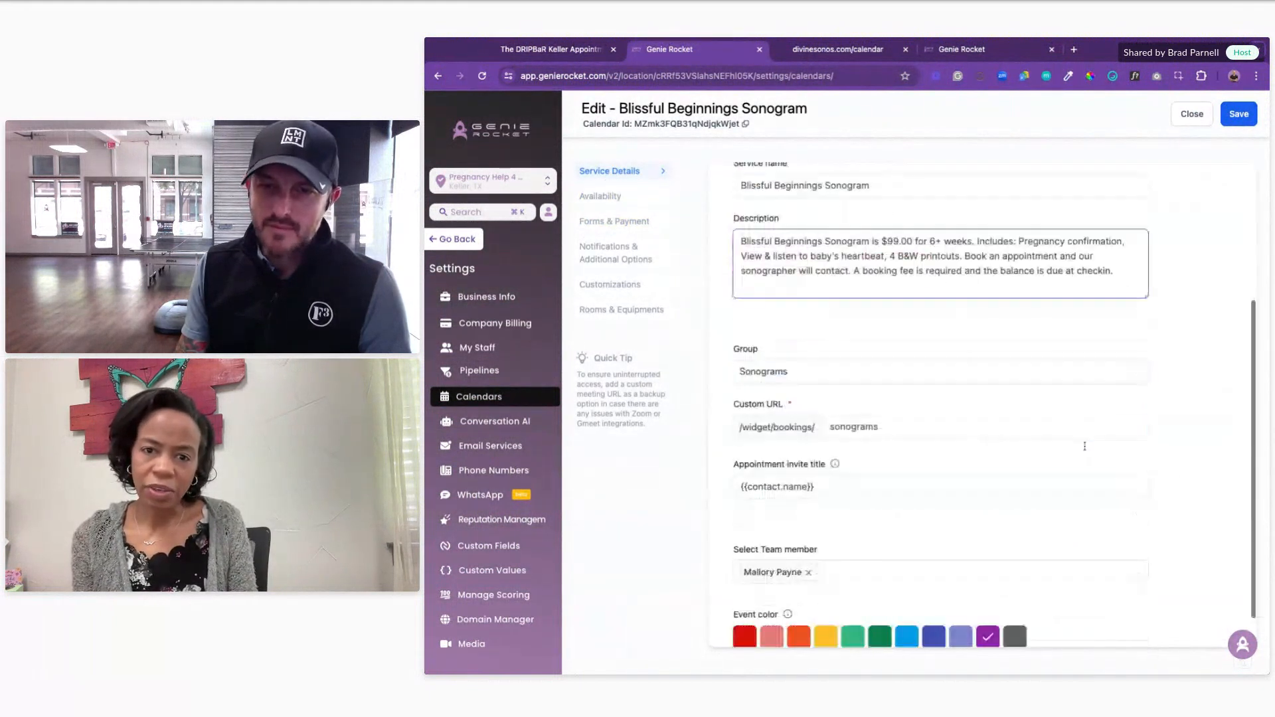
click(870, 538)
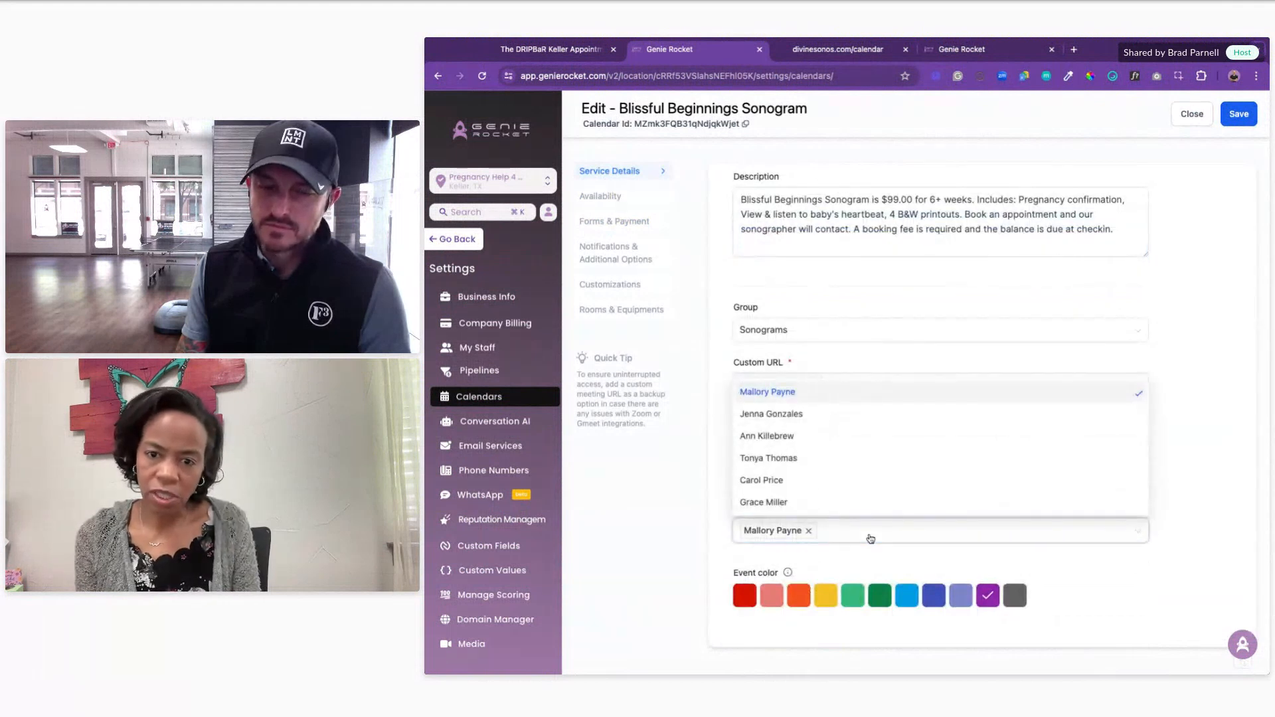
click(1191, 549)
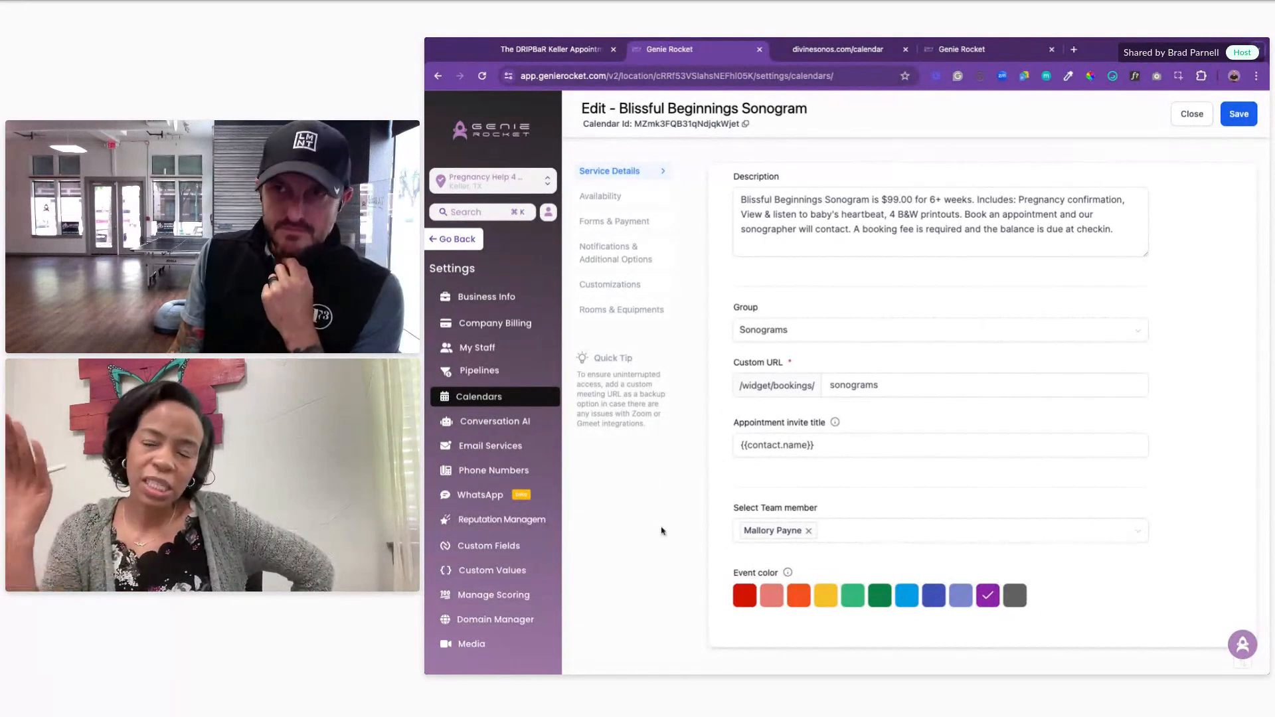
click(602, 199)
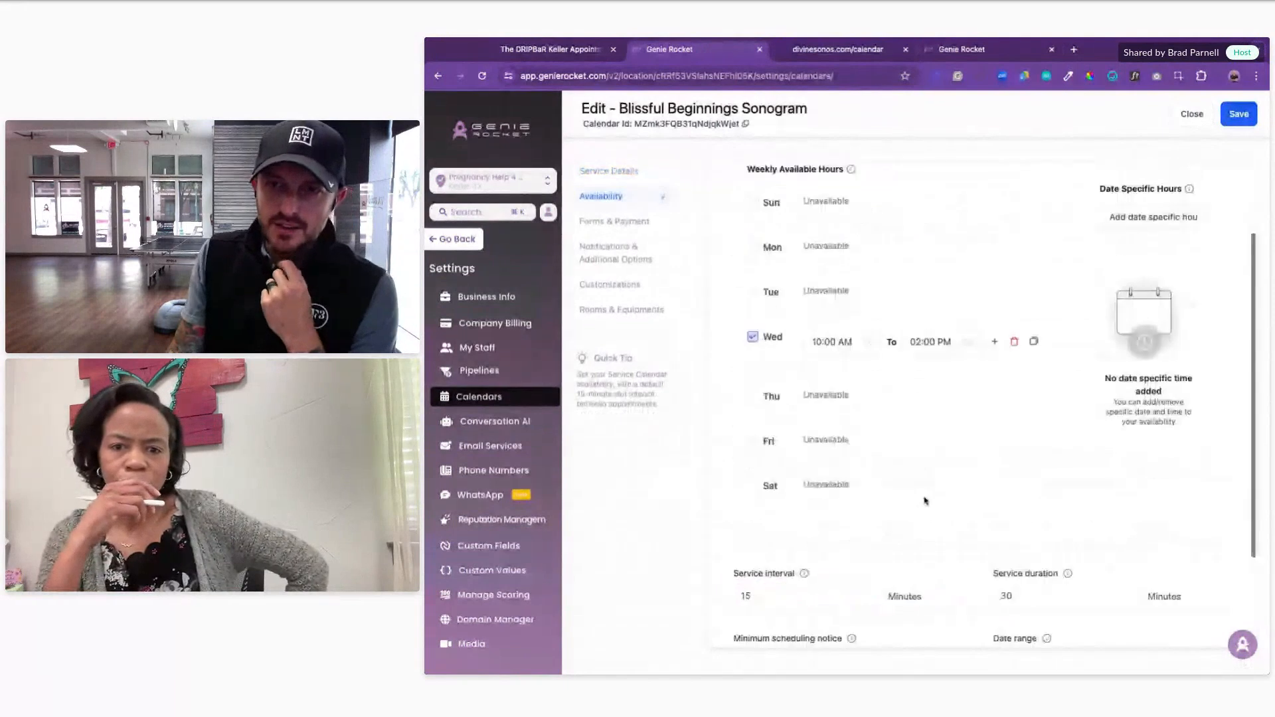
scroll(834, 487, down, 1)
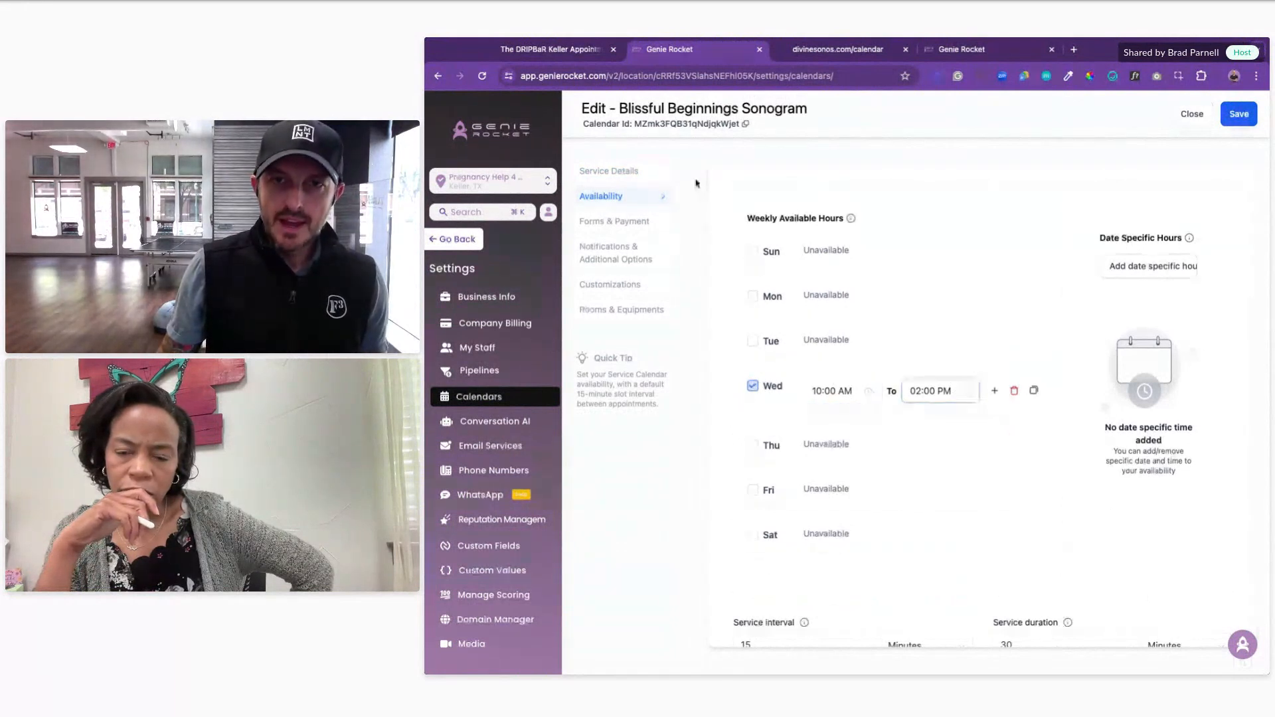
drag(815, 113, 648, 110)
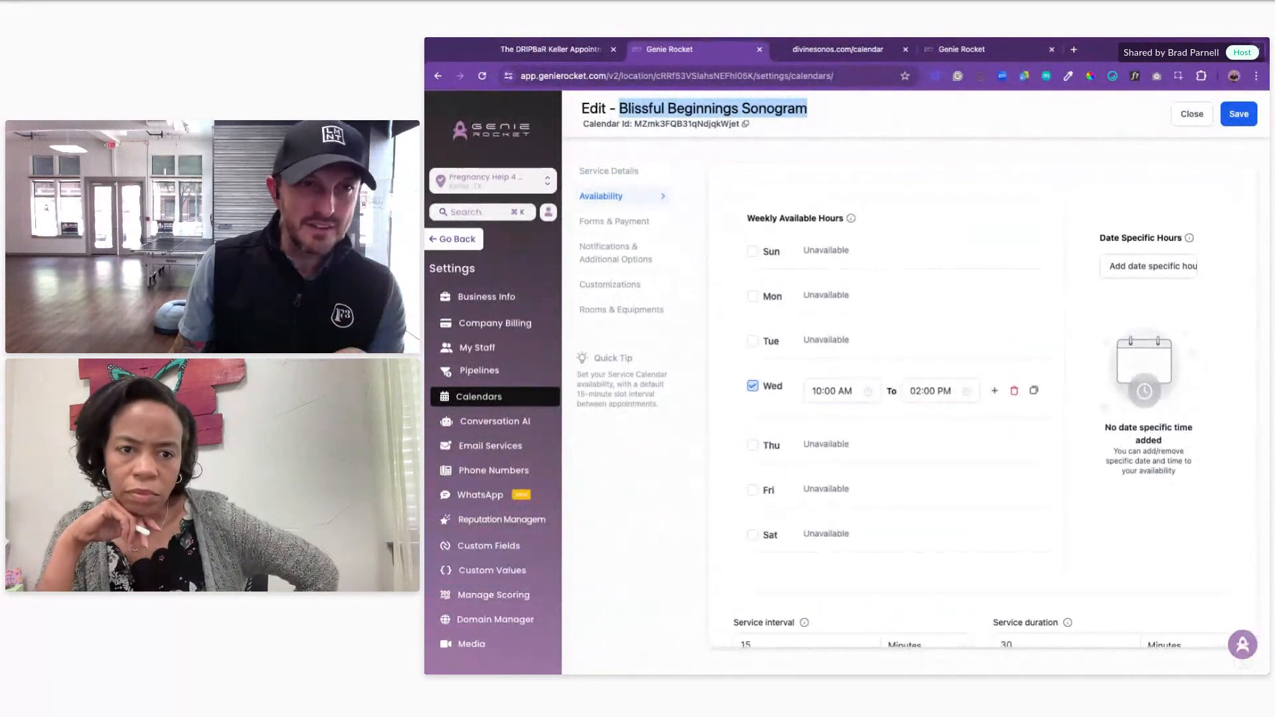
scroll(995, 426, down, 1)
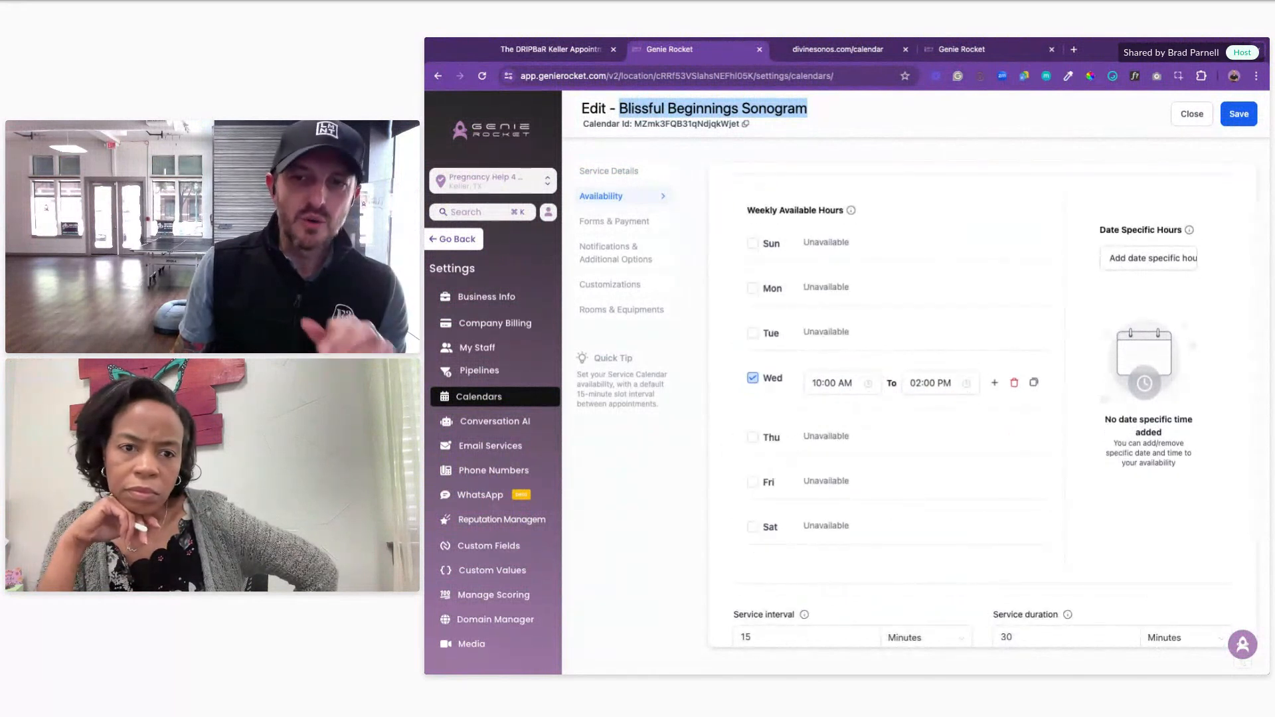
scroll(995, 407, down, 1)
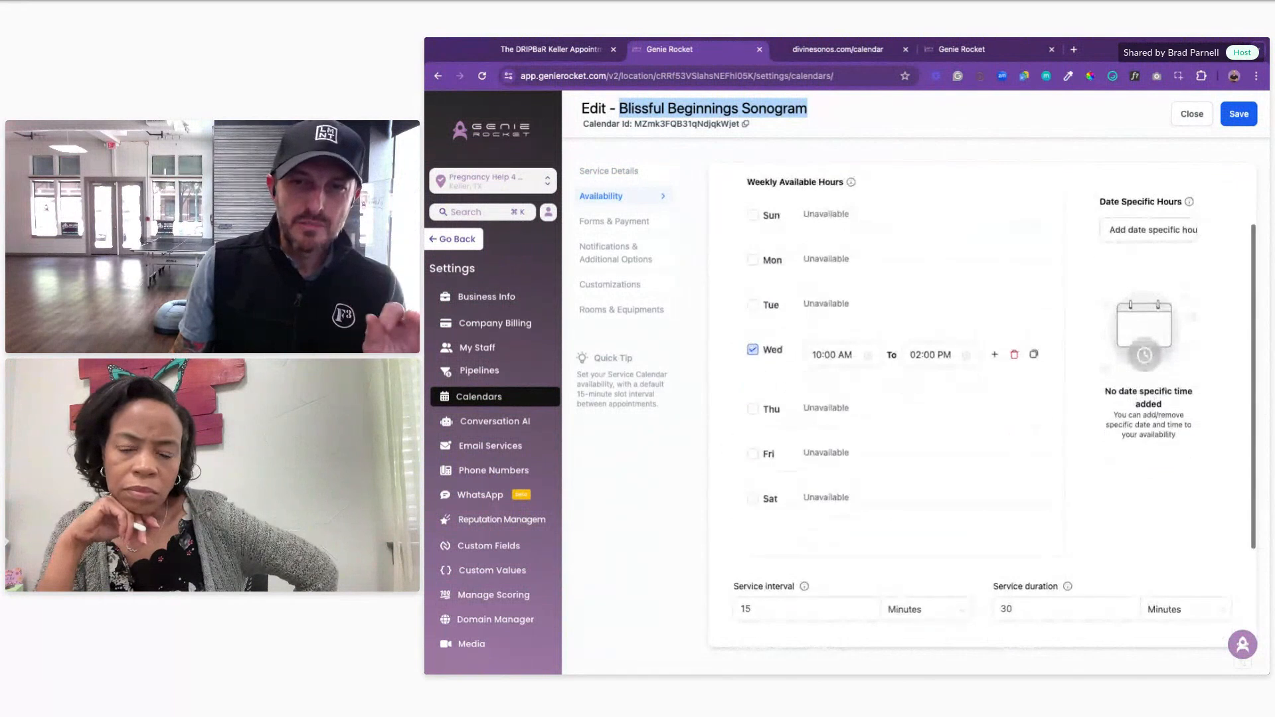
scroll(737, 388, down, 5)
scroll(736, 388, up, 6)
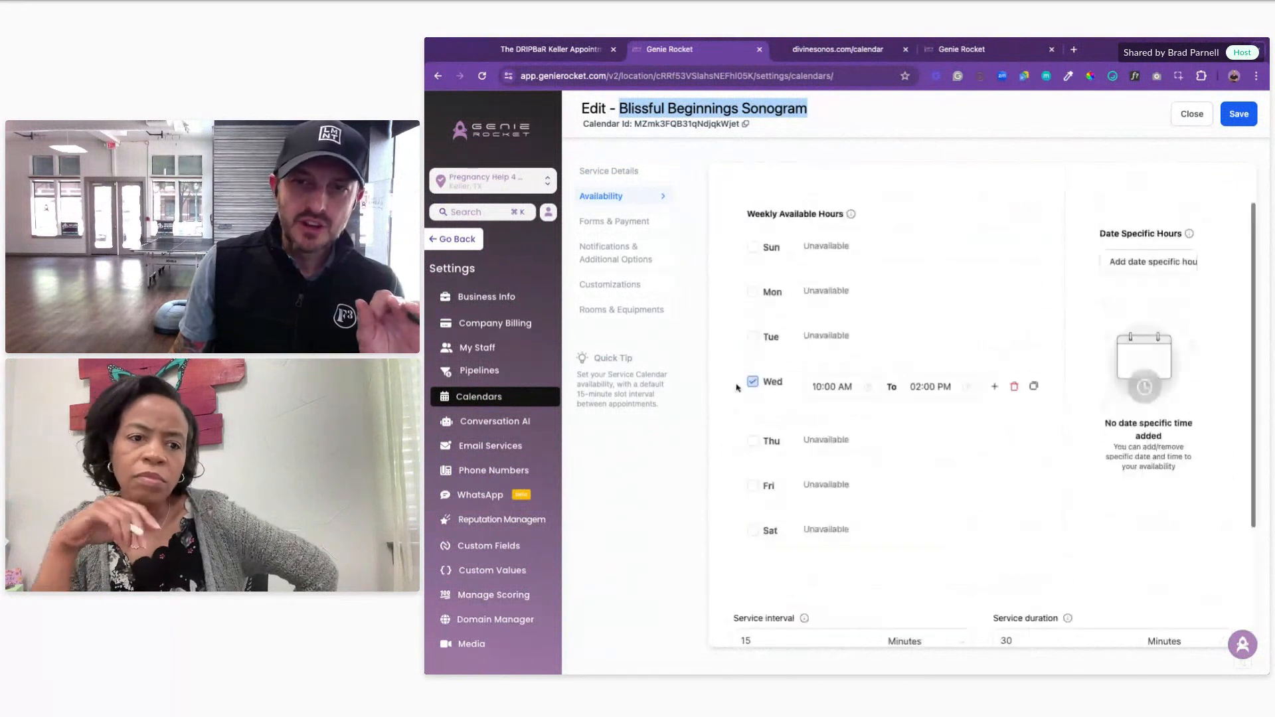
scroll(734, 388, up, 1)
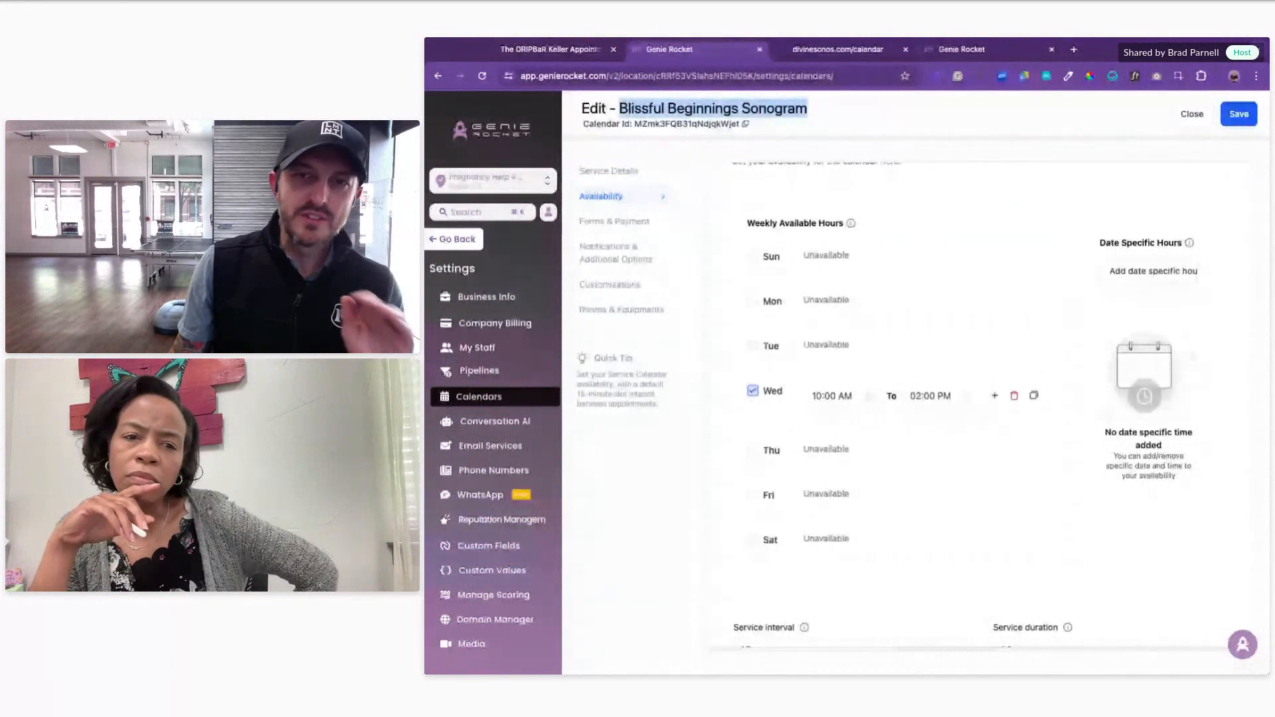
click(811, 113)
drag(825, 114, 620, 108)
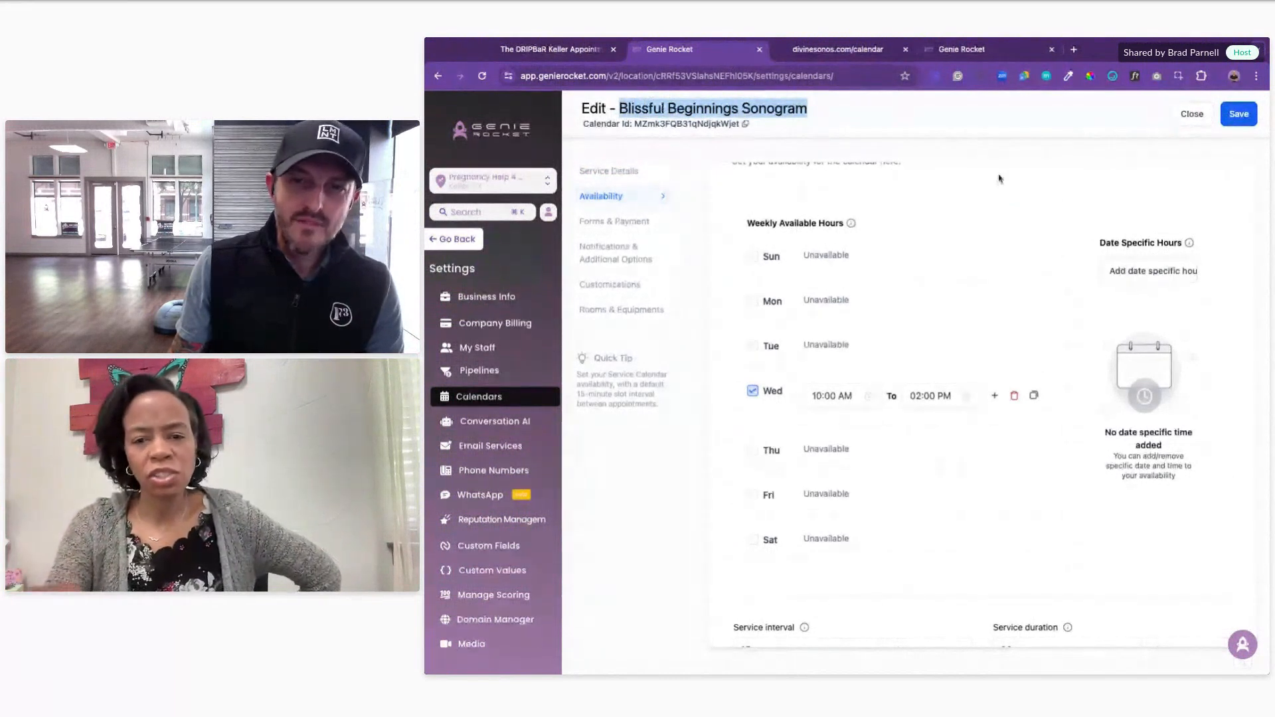
scroll(1007, 370, down, 3)
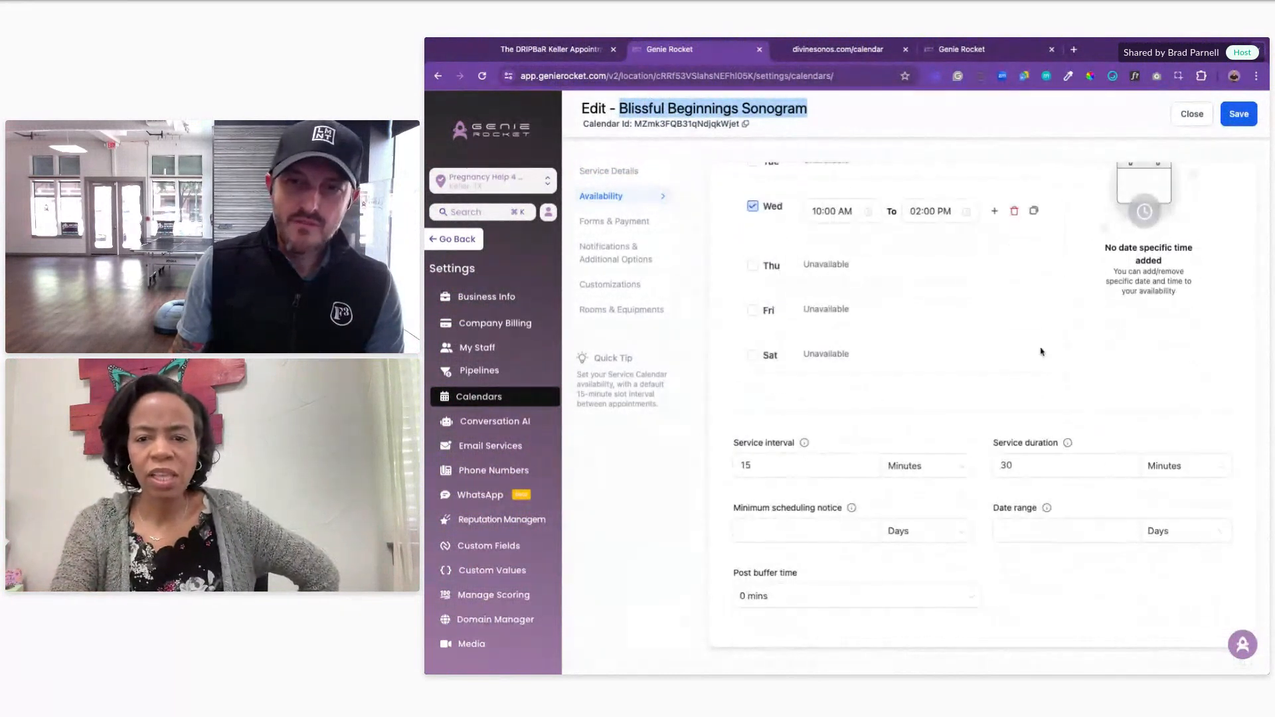
scroll(1041, 352, up, 3)
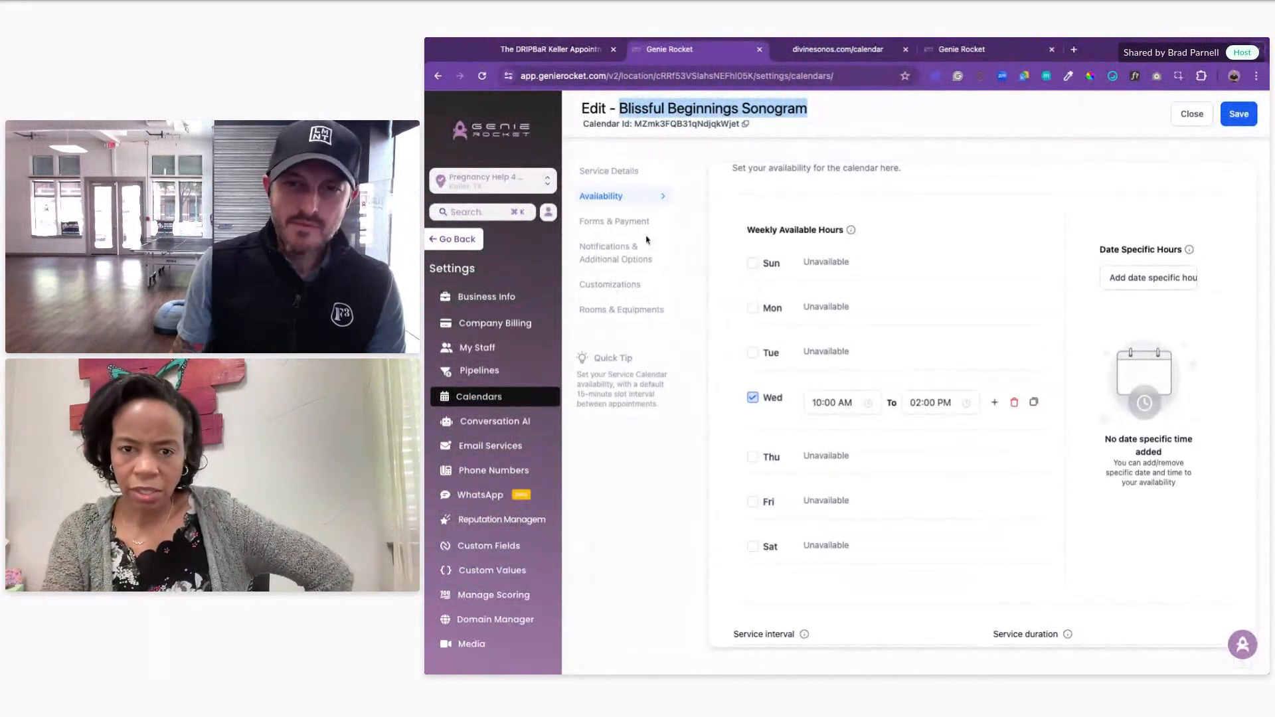
Step: Open Service Details and highlight the team member setting label
click(601, 171)
scroll(785, 268, down, 3)
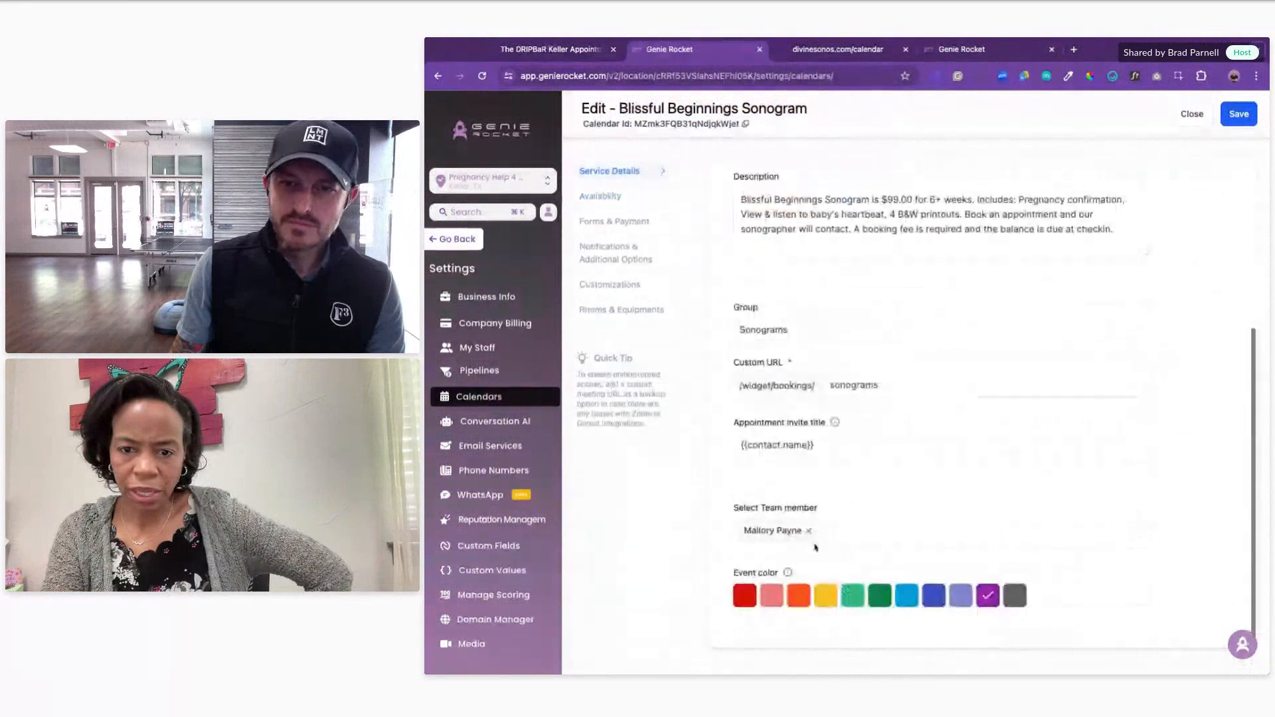
triple_click(830, 510)
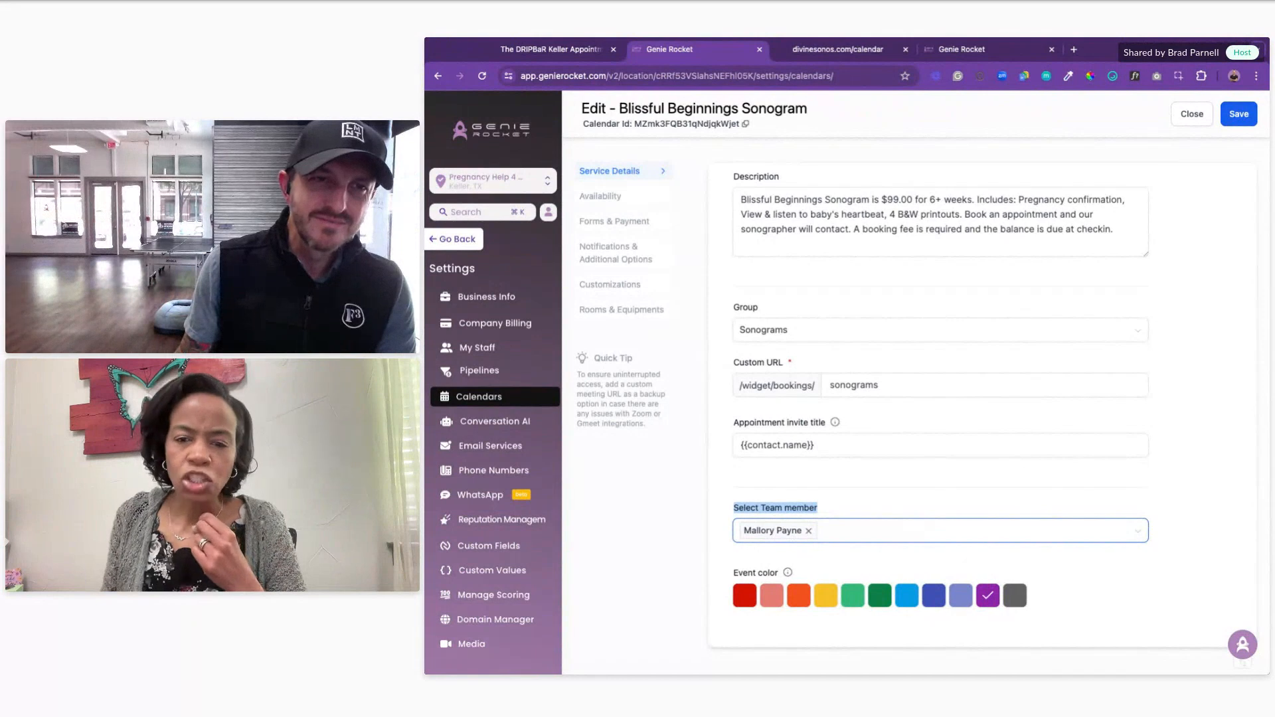
click(888, 550)
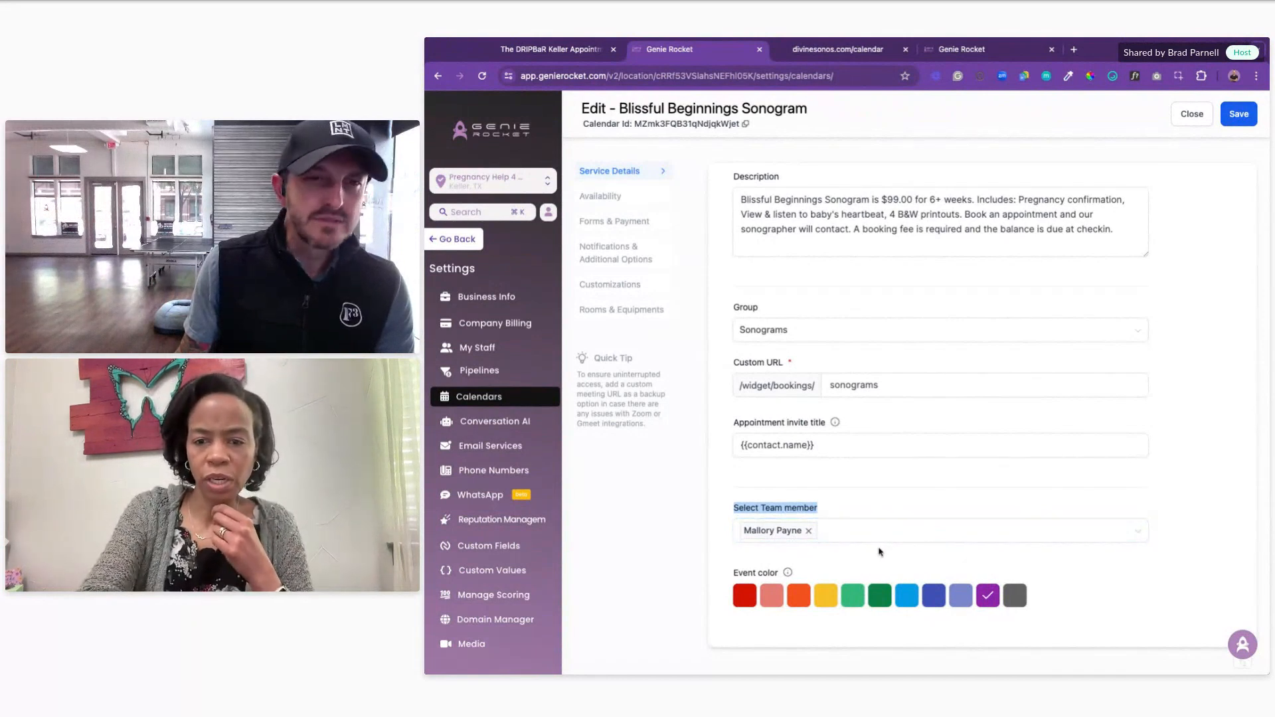
Step: Add a second team member to the calendar, then remove it again
click(879, 540)
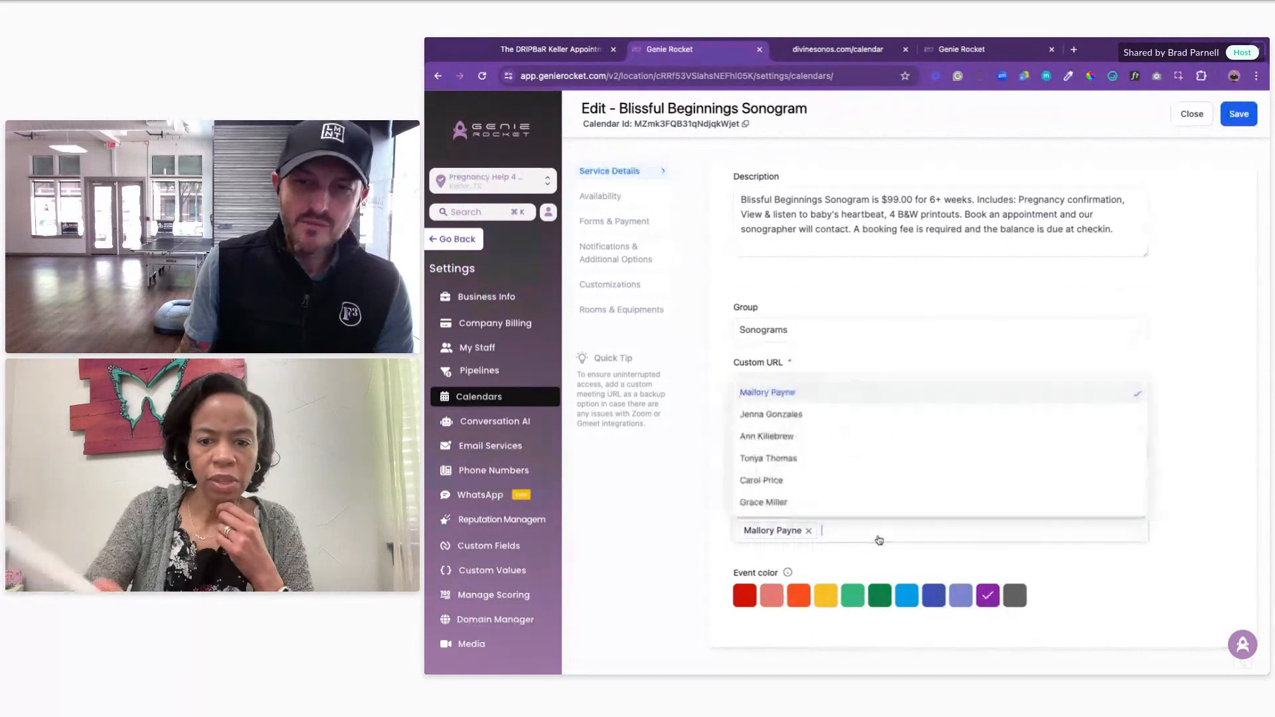
click(786, 458)
click(677, 551)
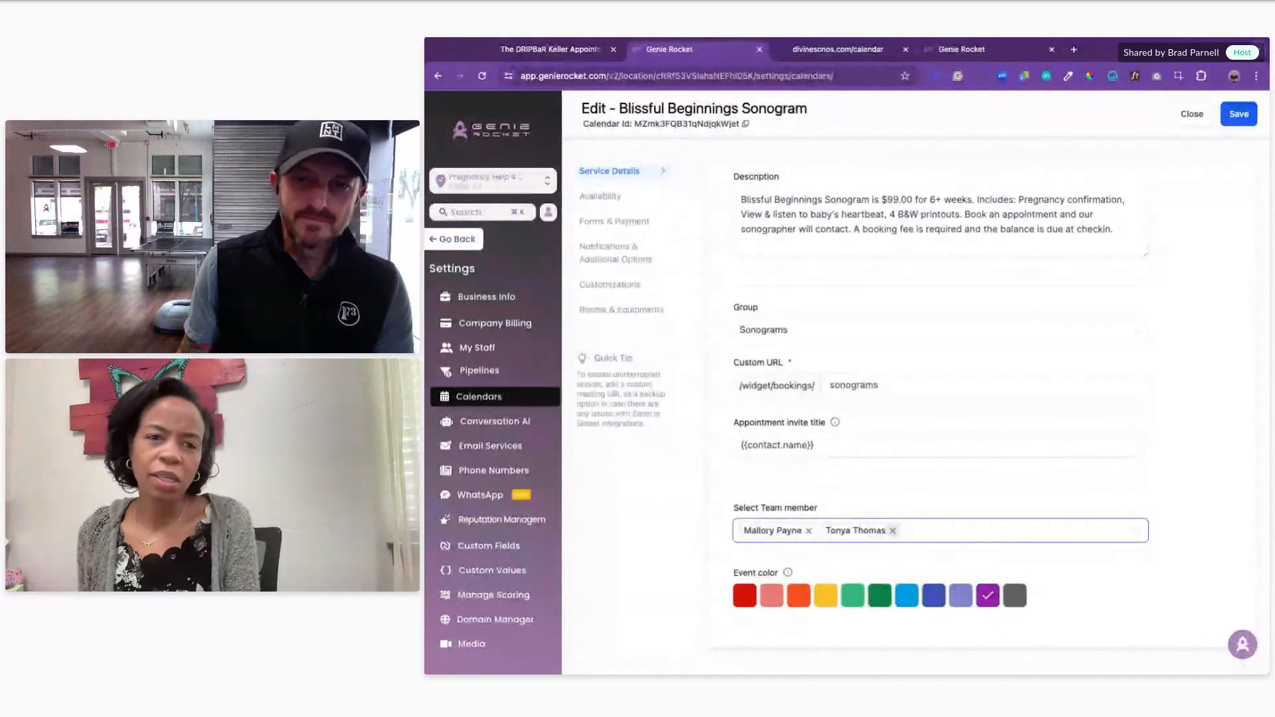
click(893, 530)
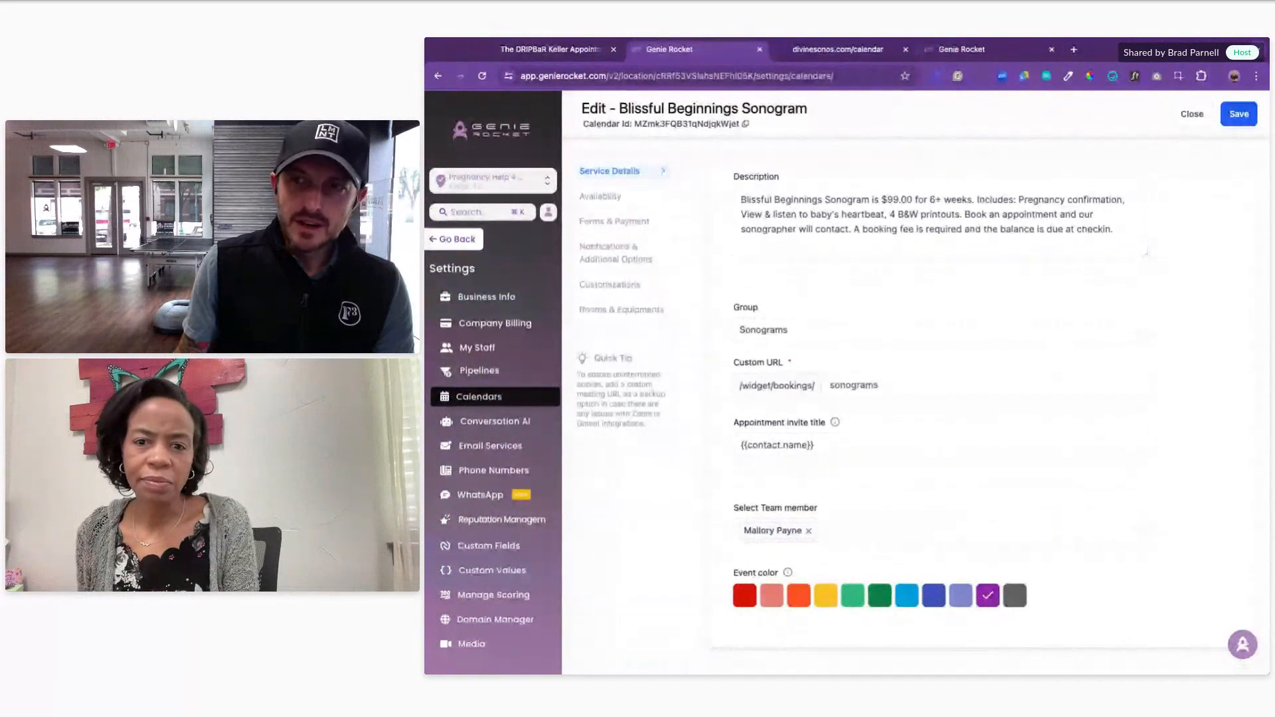
Step: Save the Blissful Beginnings Sonogram calendar, review its availability hours, and return to the dashboard
click(1247, 117)
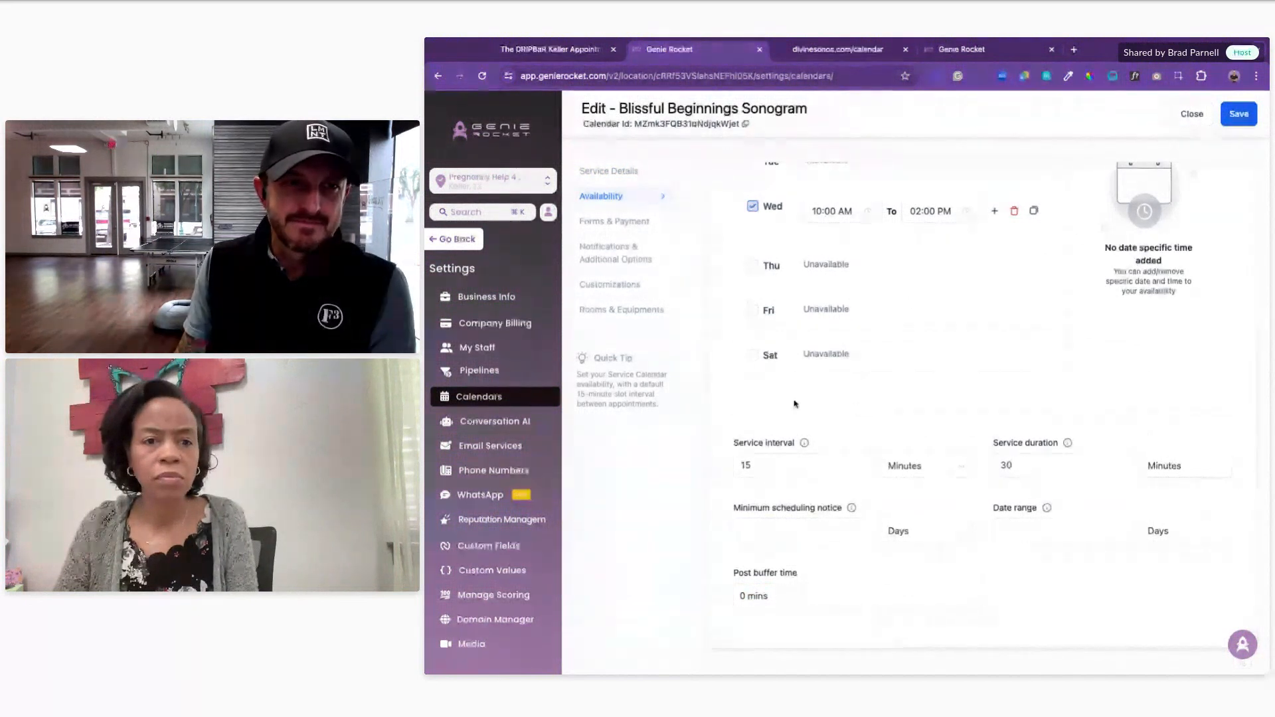
scroll(722, 388, up, 2)
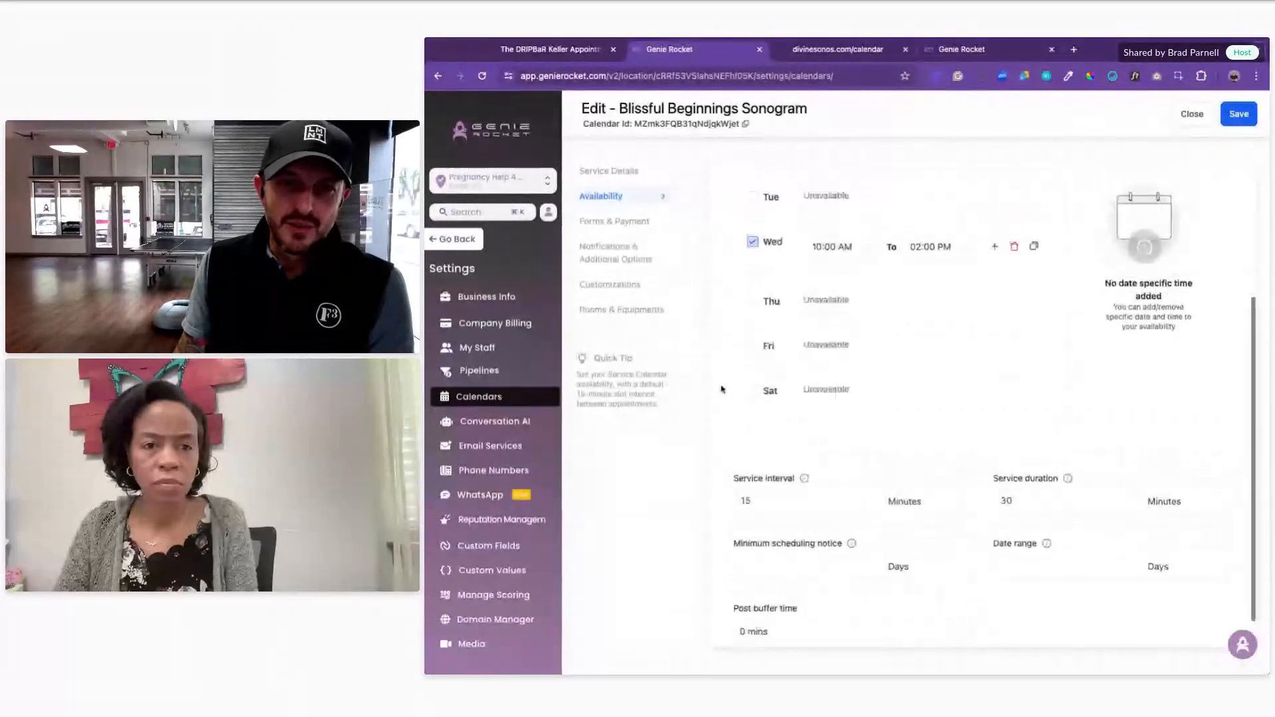
scroll(723, 388, up, 1)
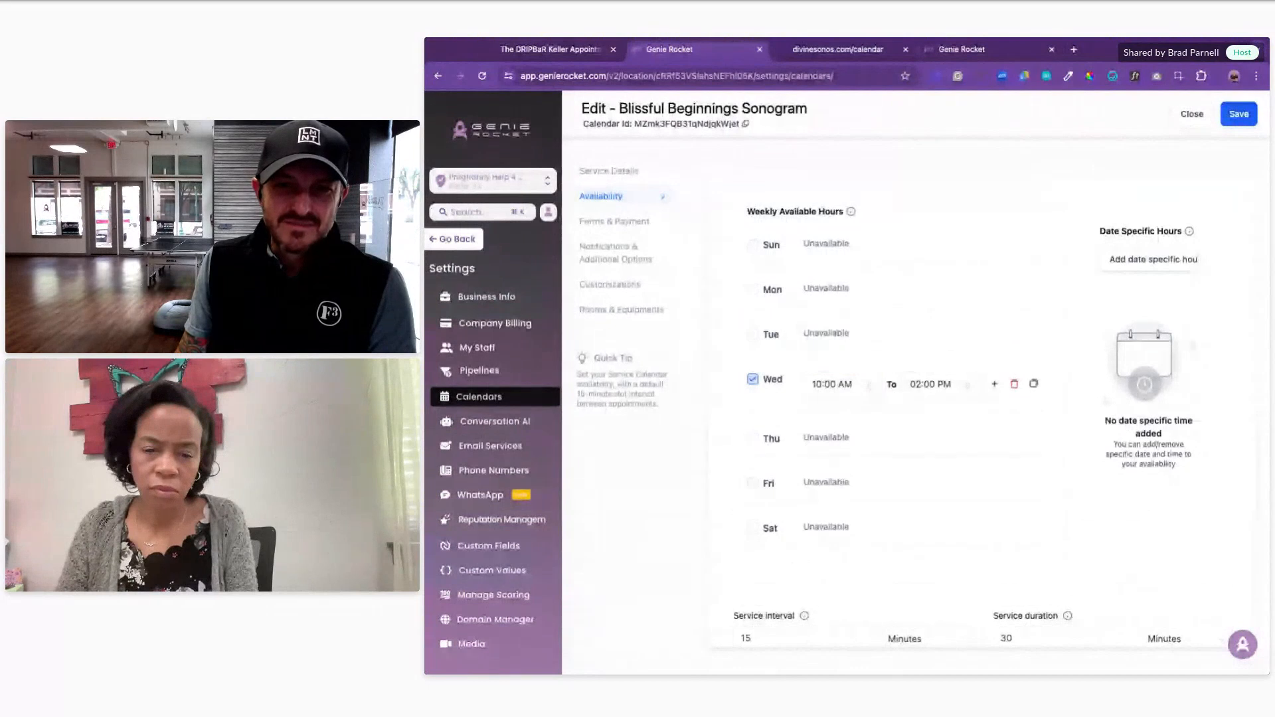
click(457, 240)
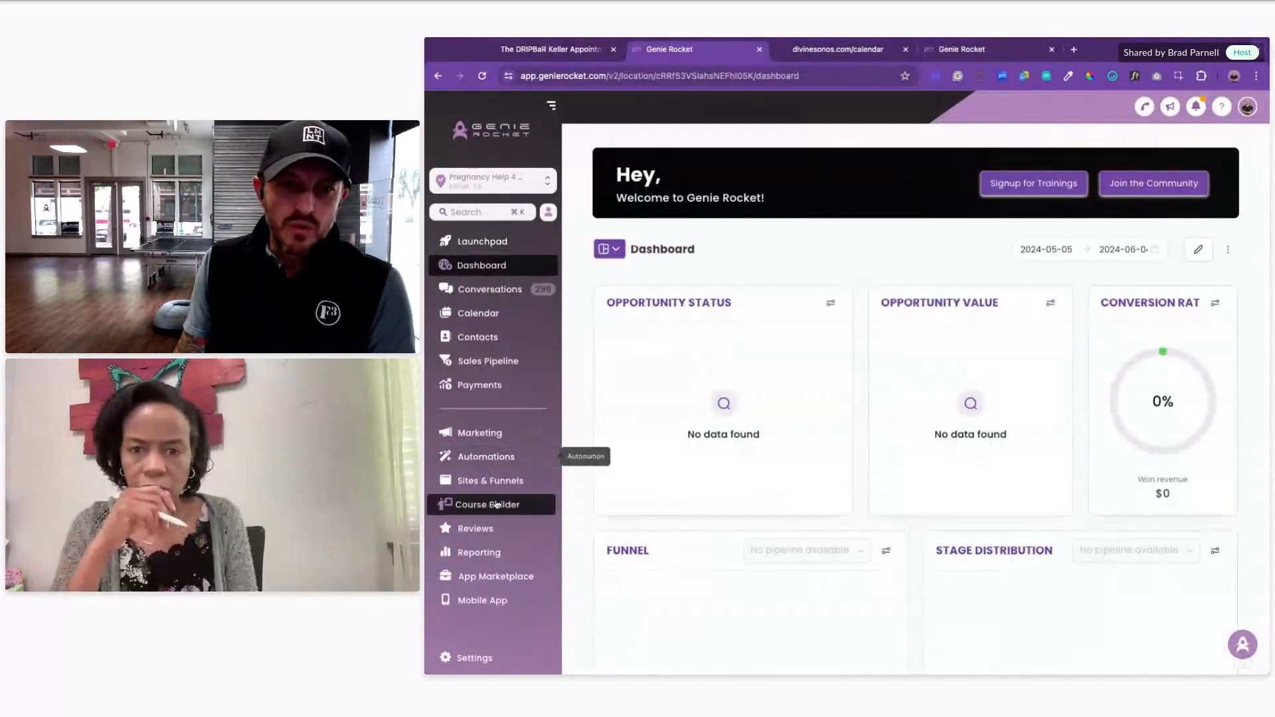
Step: Open Sites & Funnels Analytics, check the funnel filter list, and open the sub-account switcher
click(490, 481)
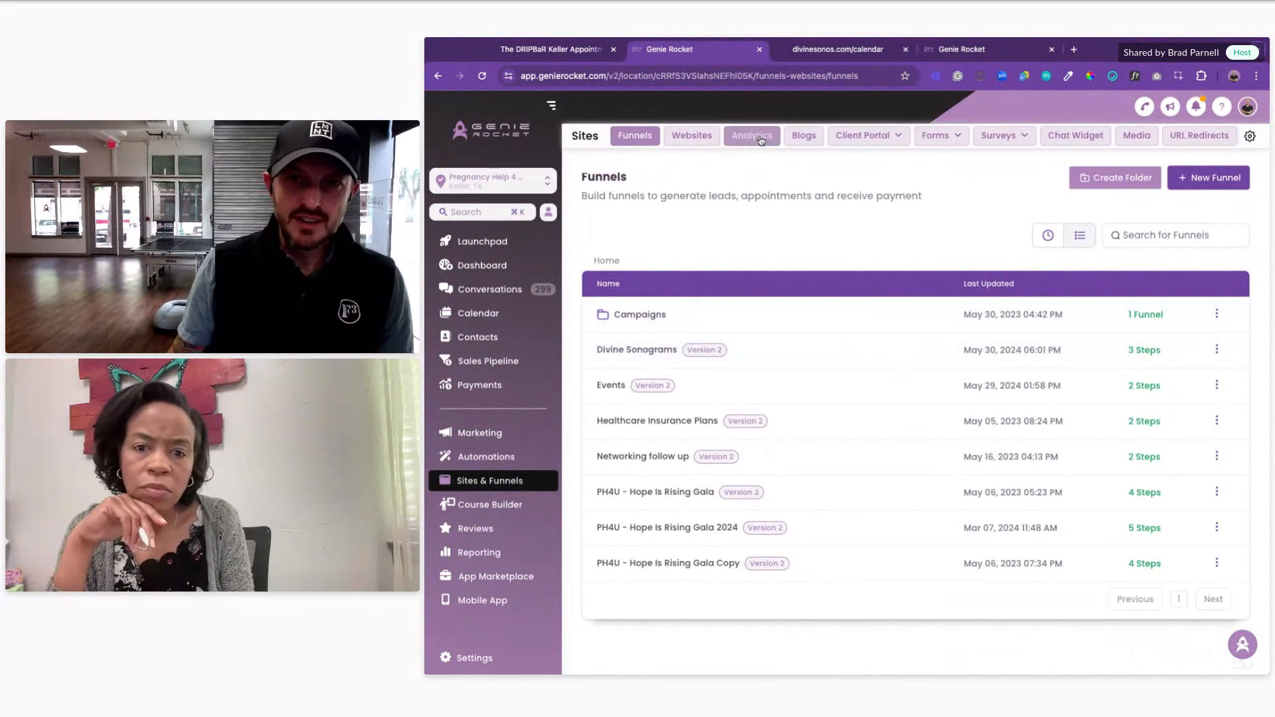
click(751, 139)
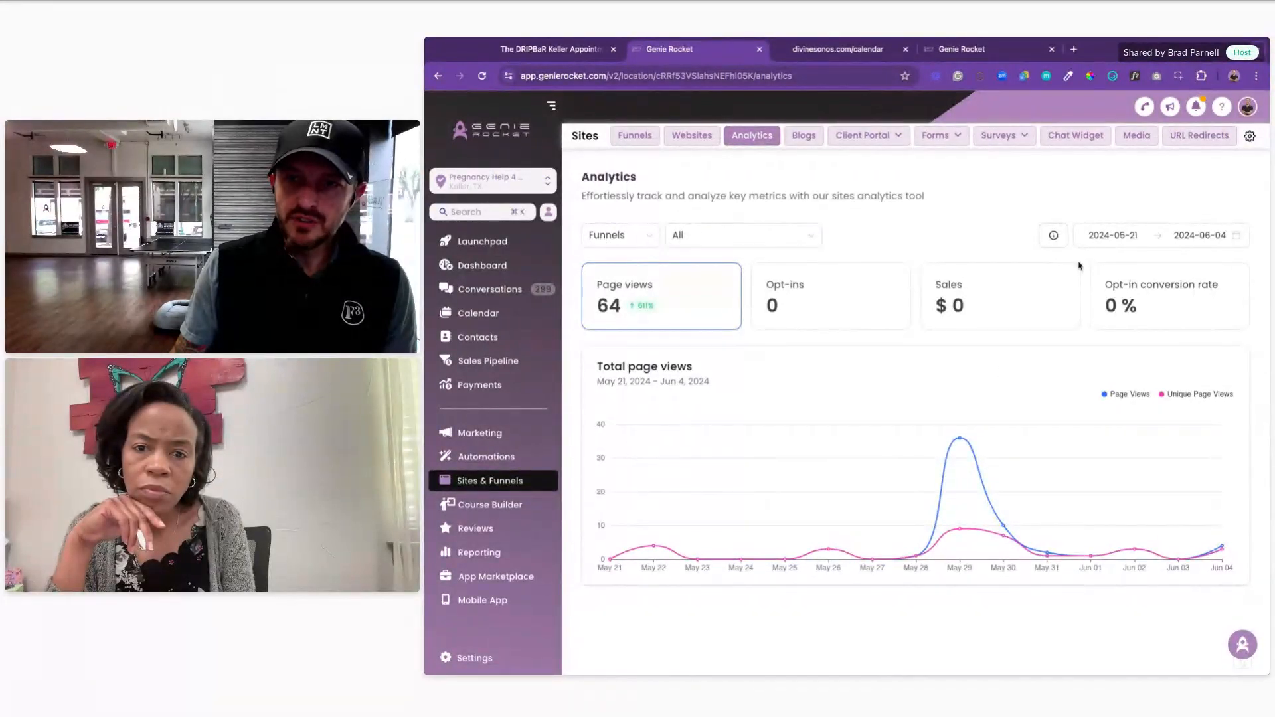
click(709, 243)
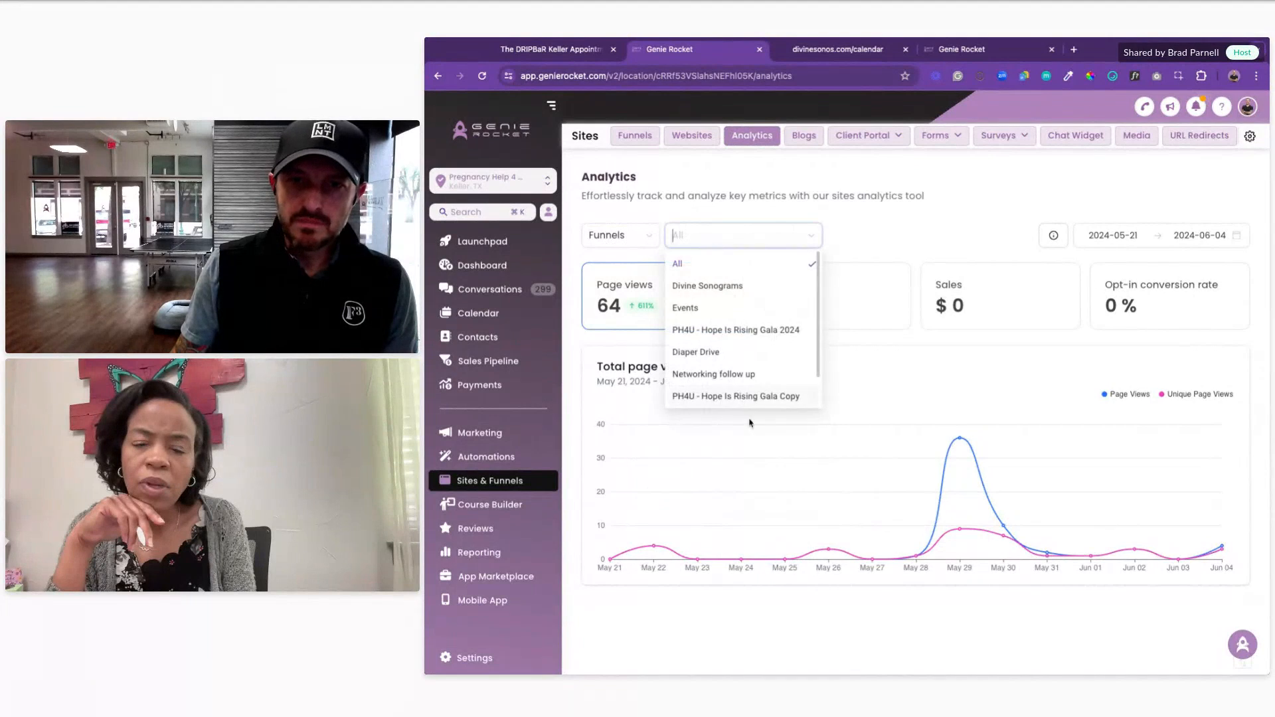
click(801, 240)
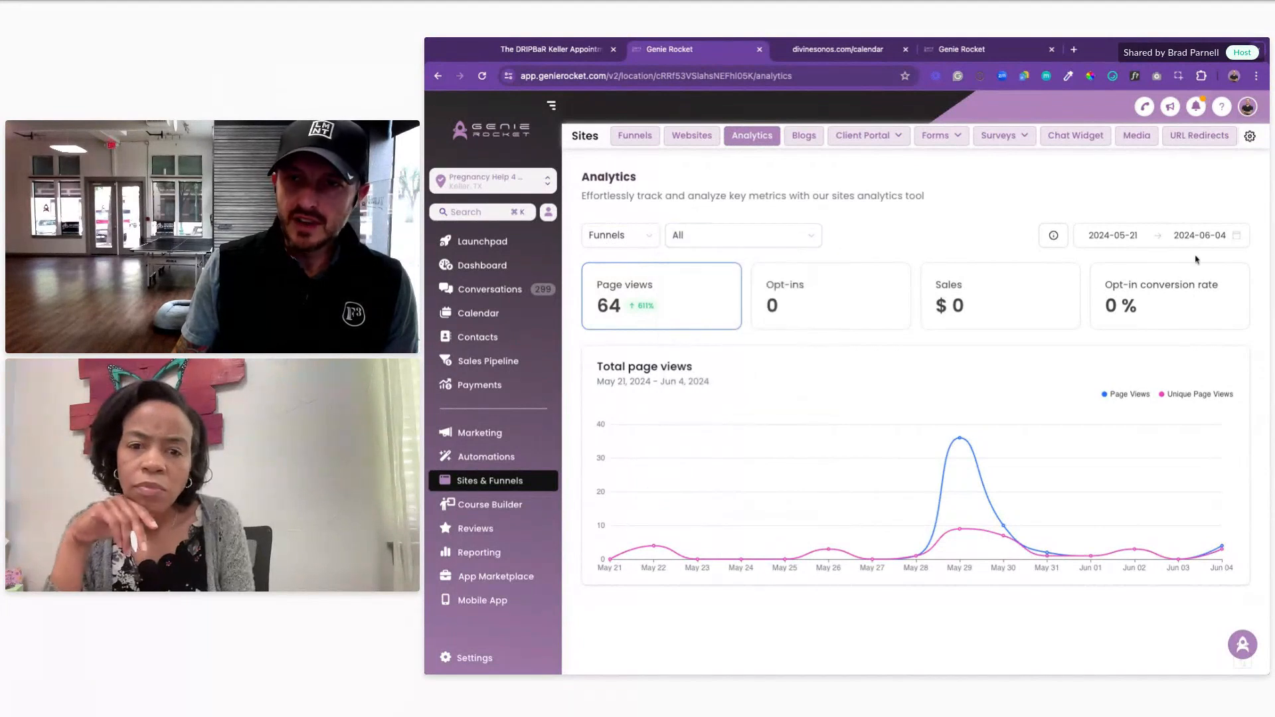
click(523, 186)
Step: Switch to the Genie Rocket sub-account, check its funnel filters and chart the opt-in conversion rate
click(654, 321)
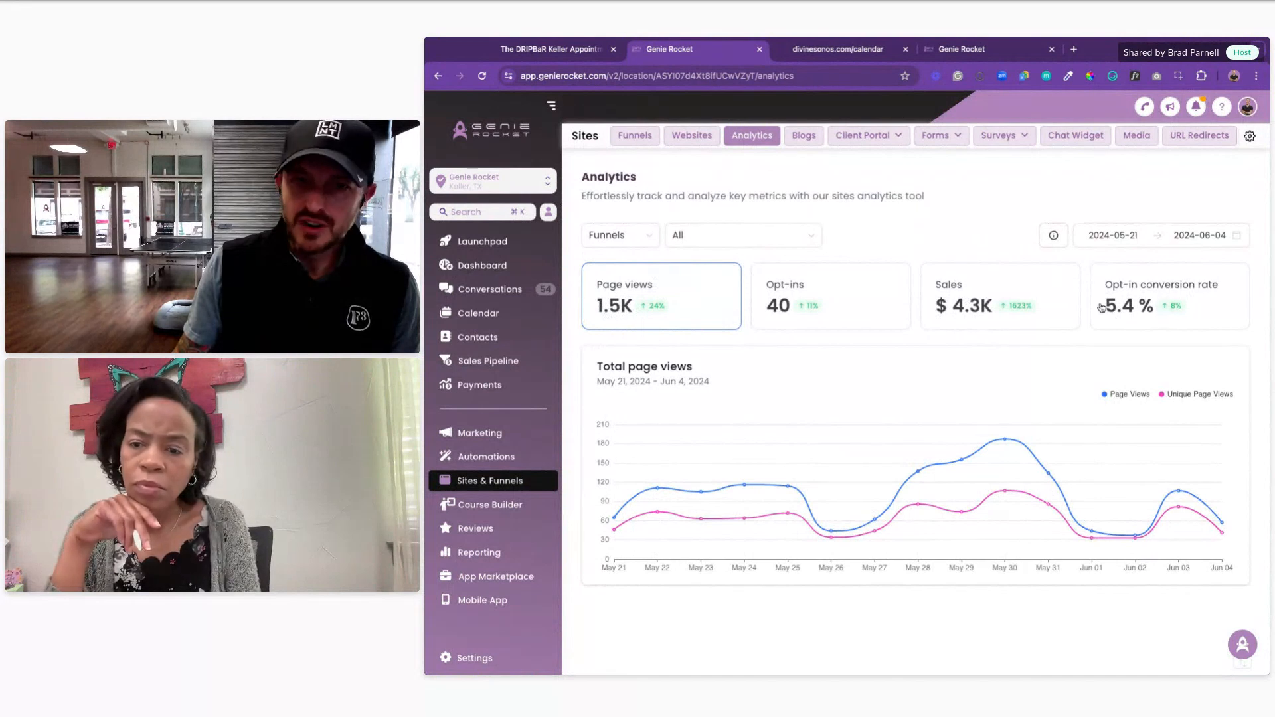
click(707, 241)
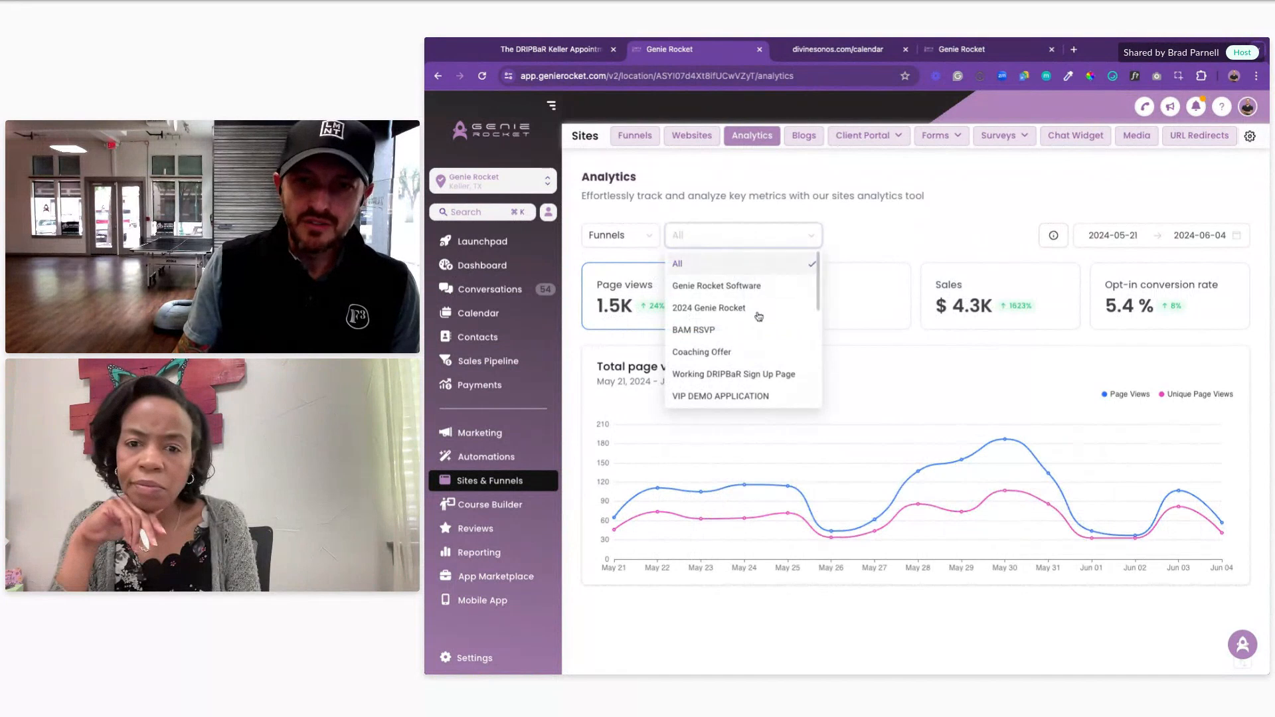
click(946, 229)
click(1154, 307)
Step: Chart sales and page views for the period, then show the account's funnels list
click(976, 311)
click(1179, 312)
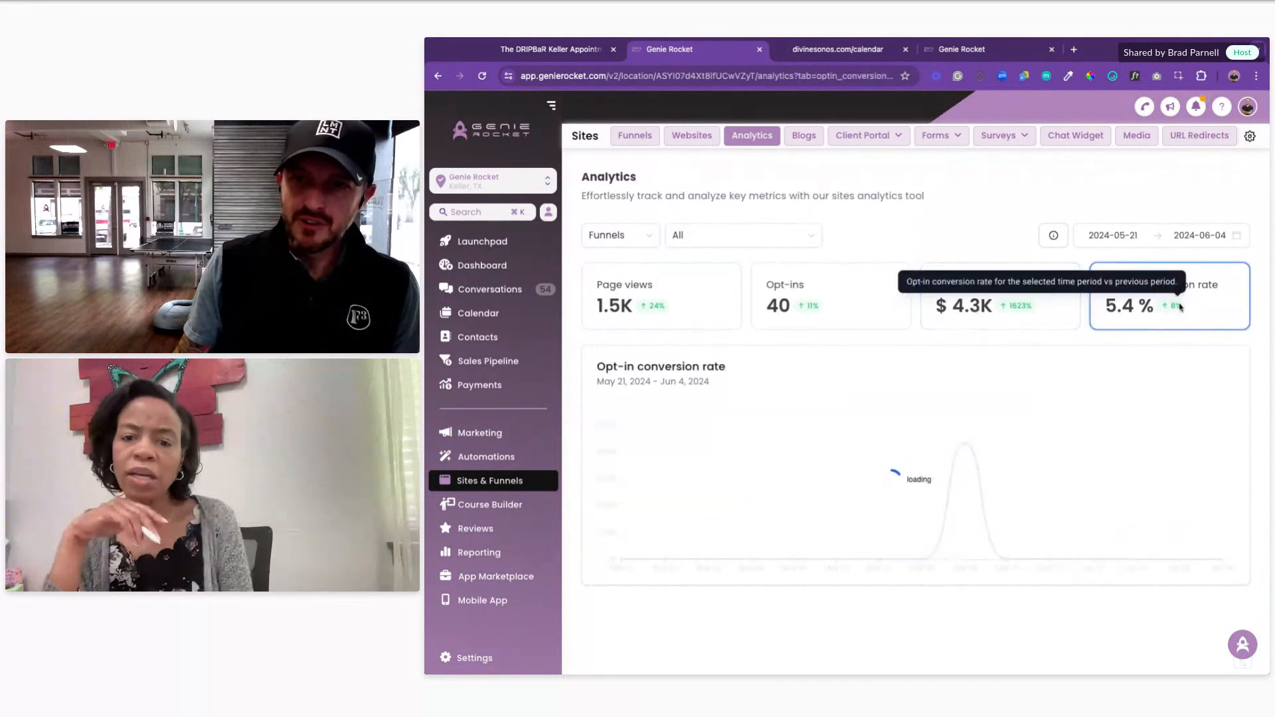
click(654, 302)
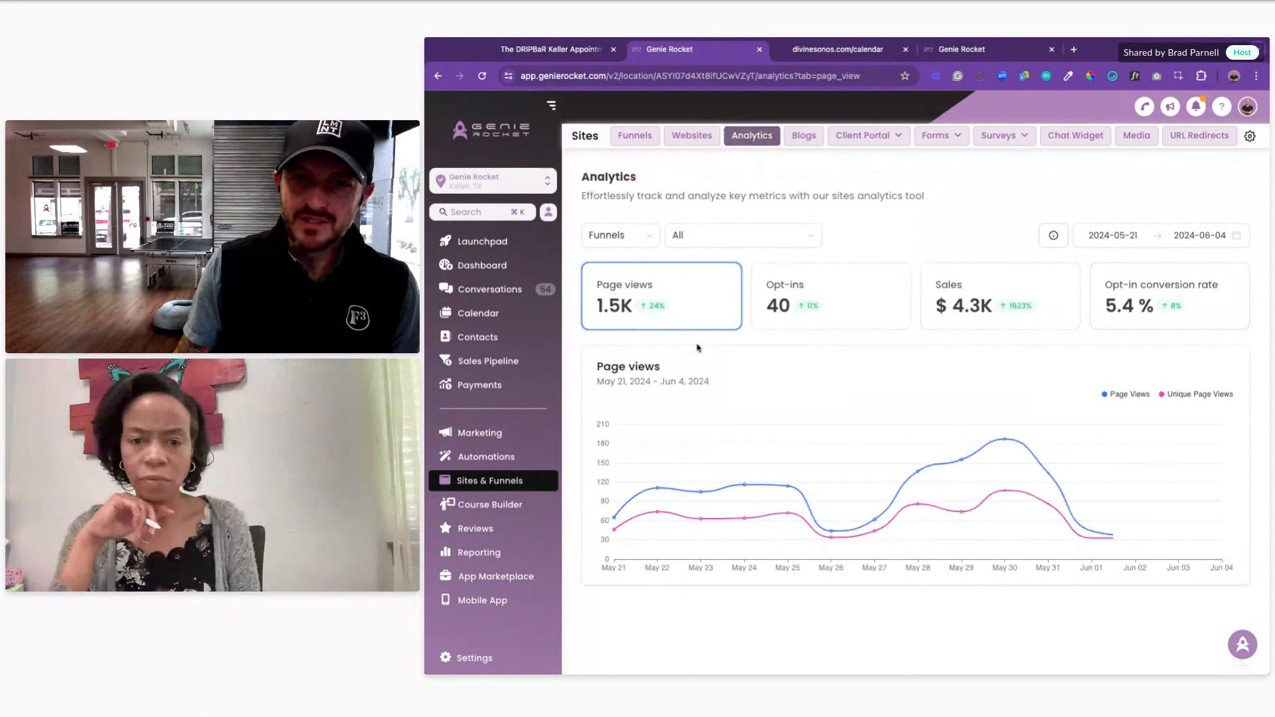
click(643, 136)
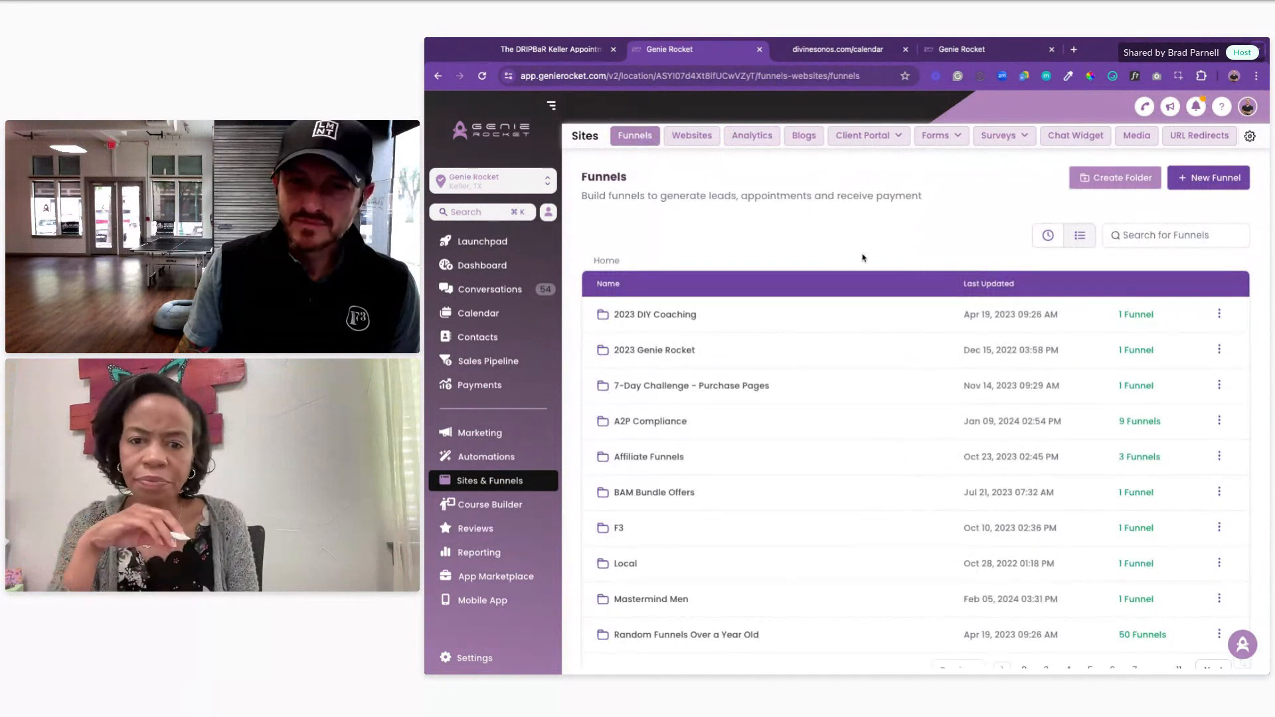
Step: Switch back to the Pregnancy Help 4 U sub-account and list funnels by most recent
click(469, 175)
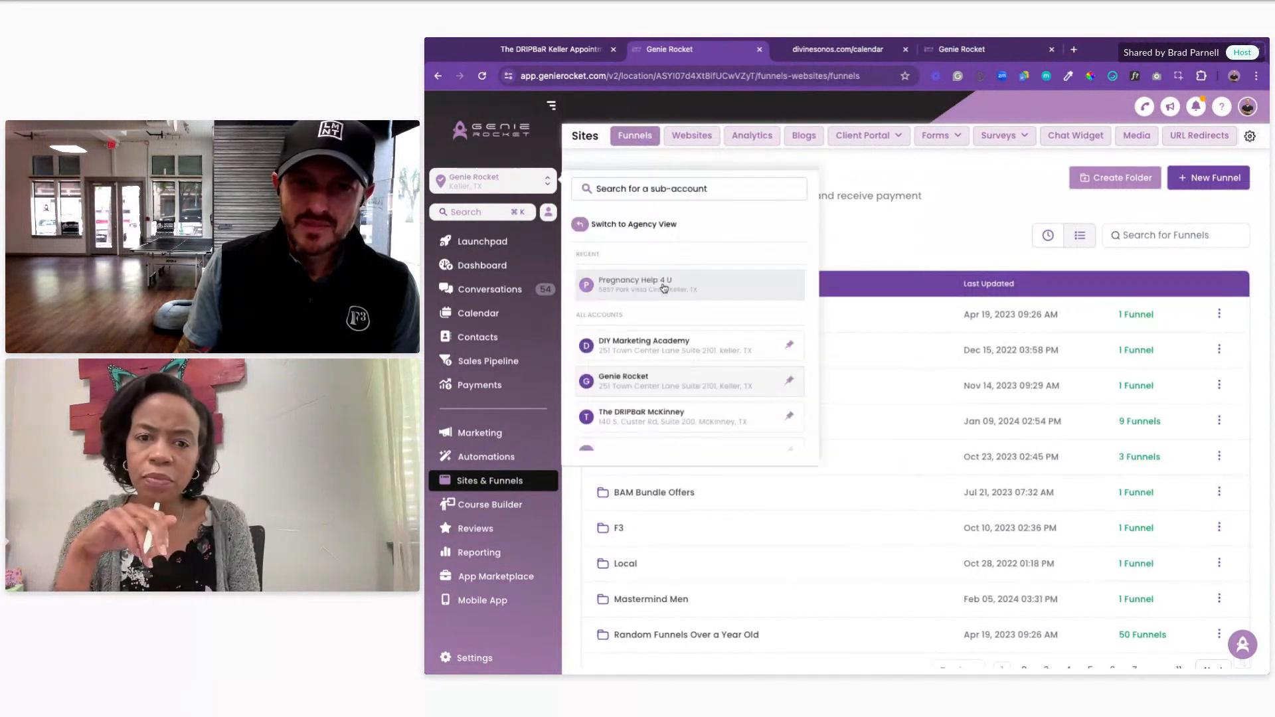
click(664, 286)
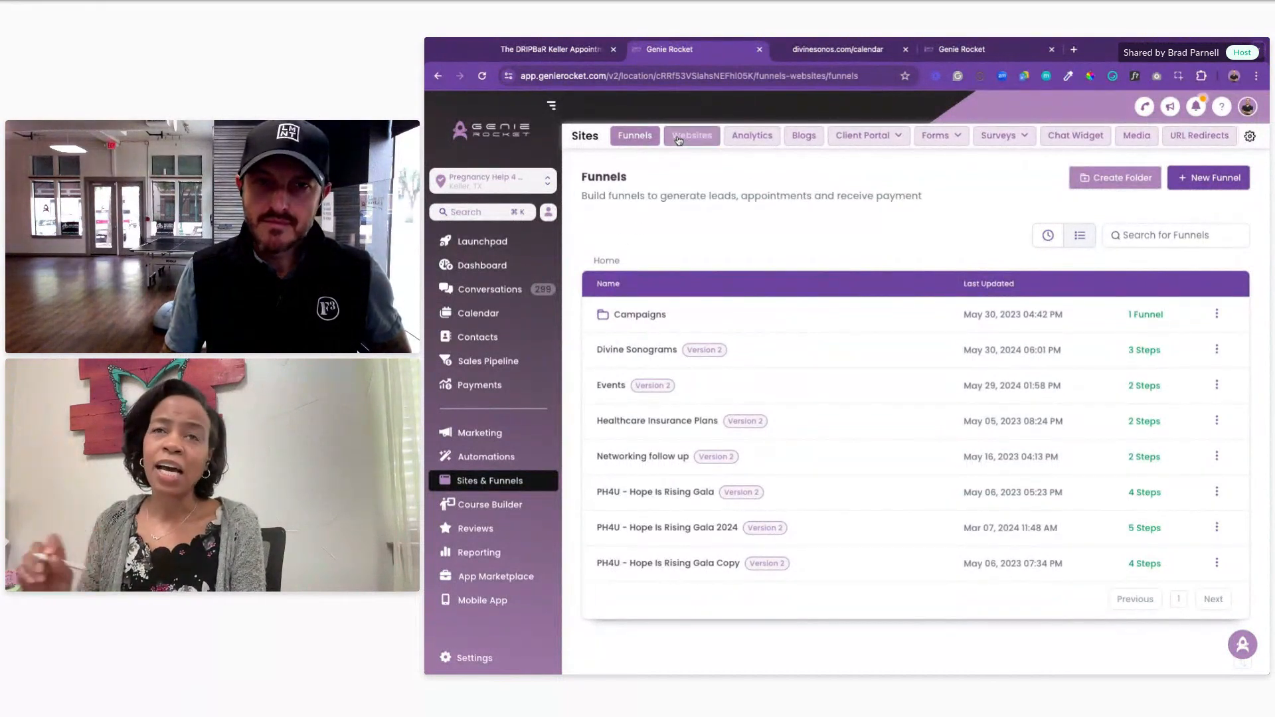
click(1048, 237)
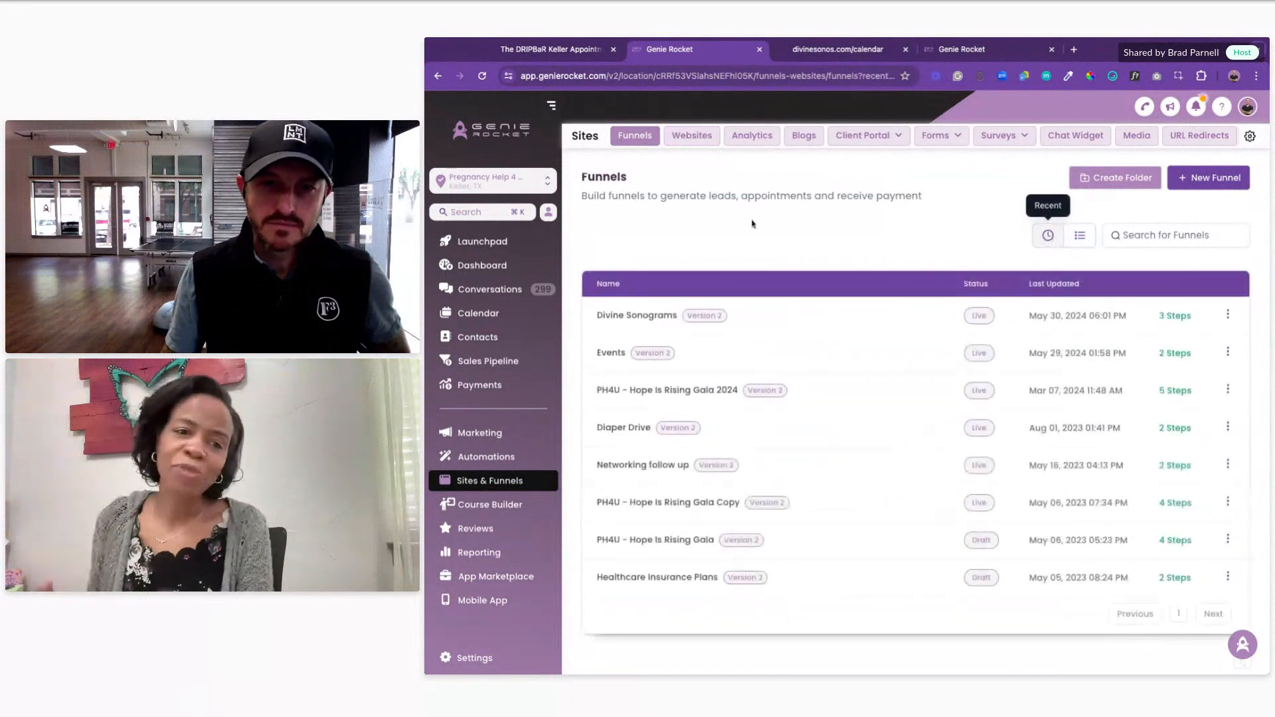
Step: Review the Divine Sonograms funnel's Calendar step, then go to the calendar appointments list
click(641, 317)
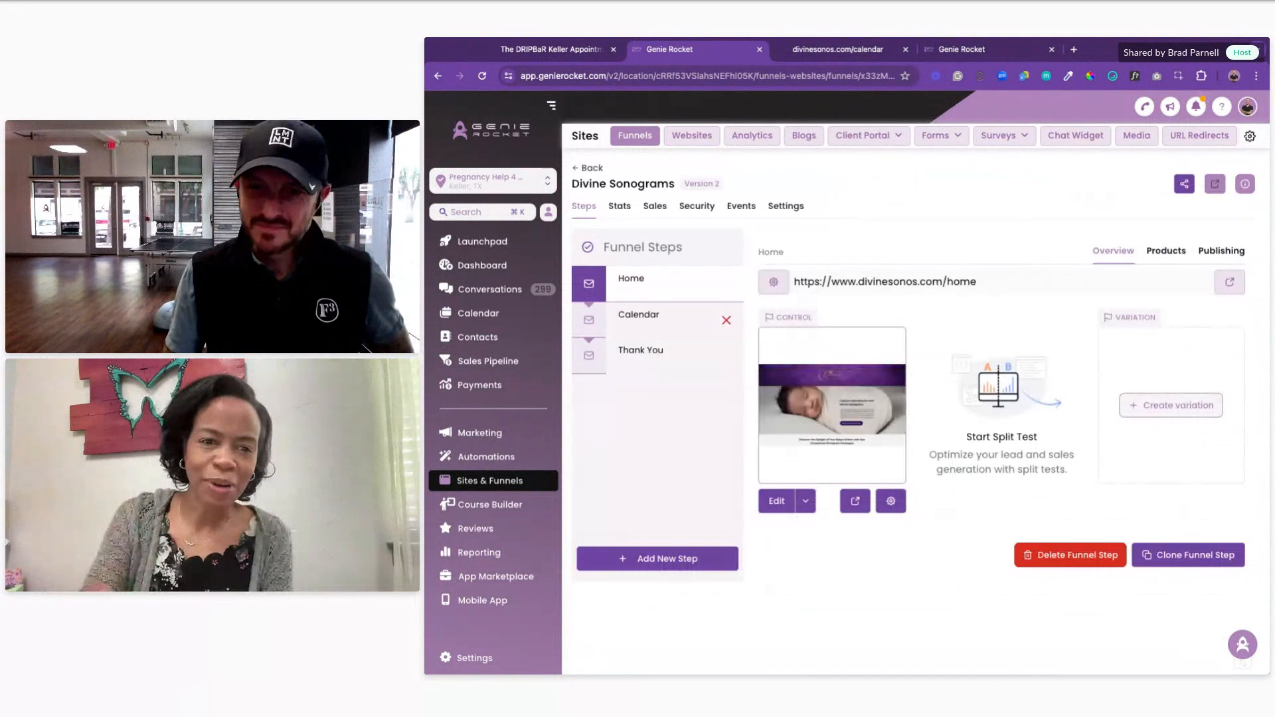
click(639, 316)
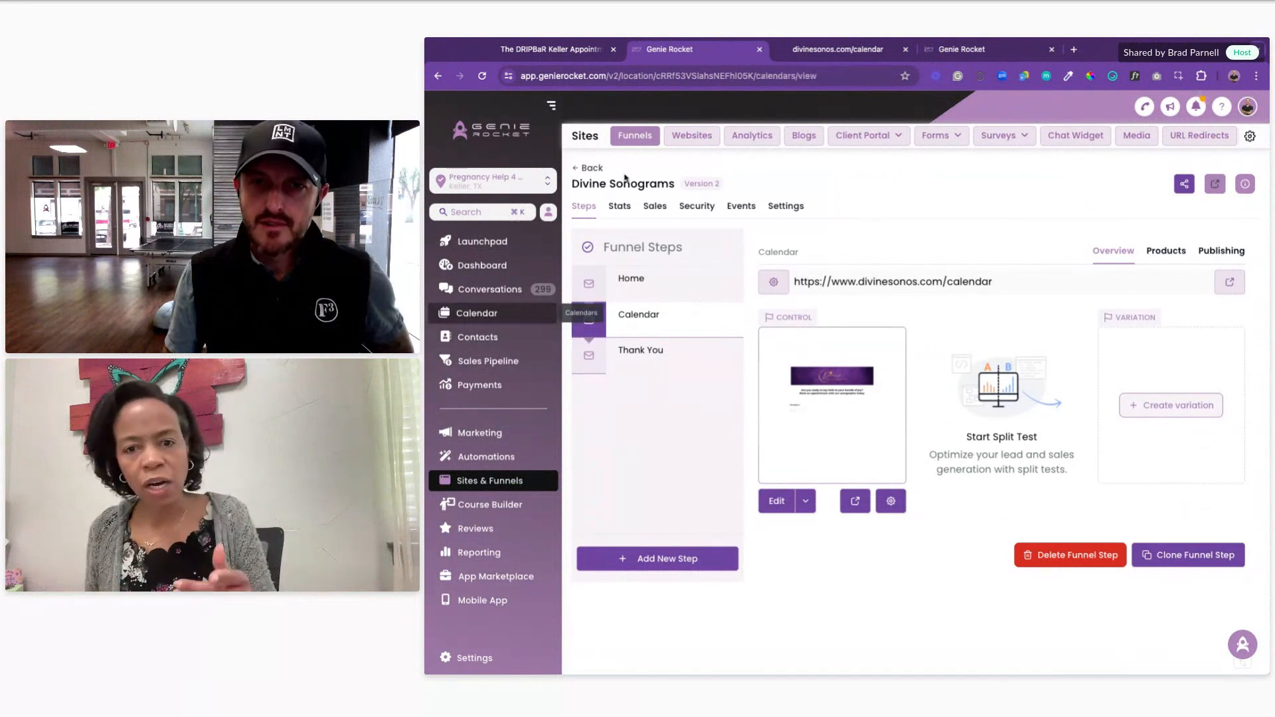
click(477, 312)
click(747, 136)
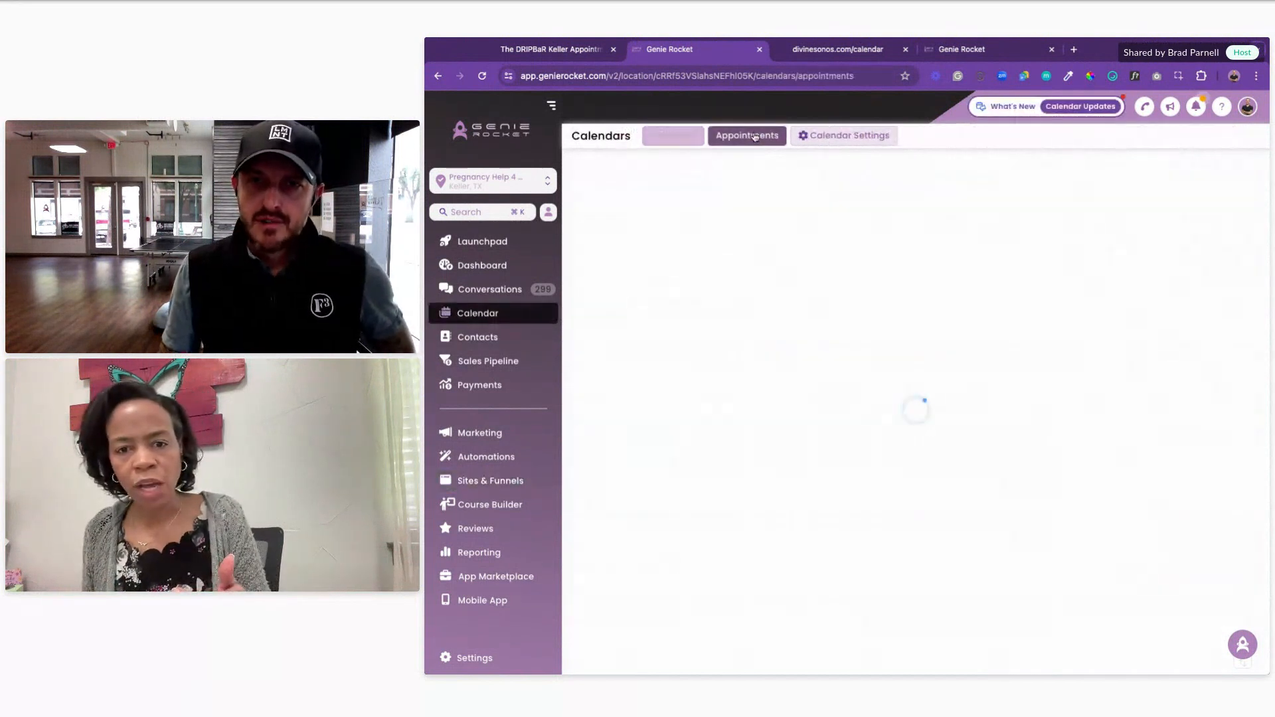
Step: Open the Forms & Payment settings of the Blissful Beginnings Sonogram calendar
click(860, 137)
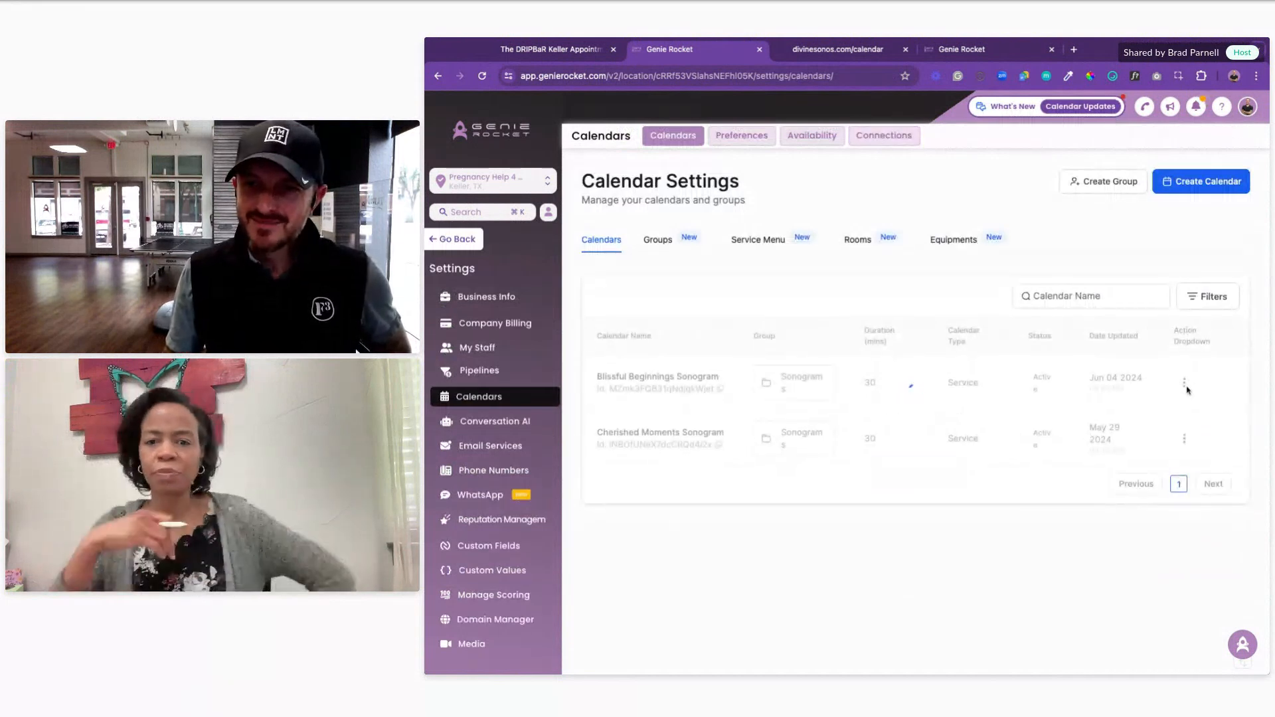
click(1185, 385)
click(1159, 253)
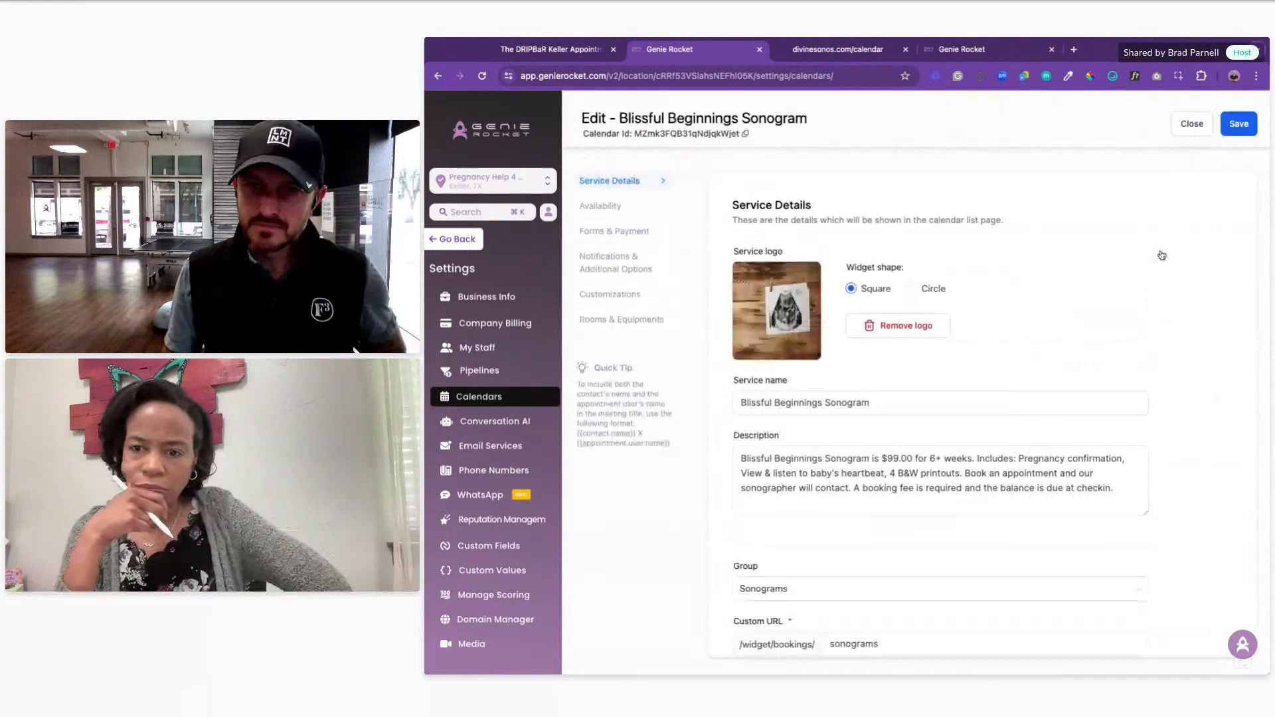
click(613, 231)
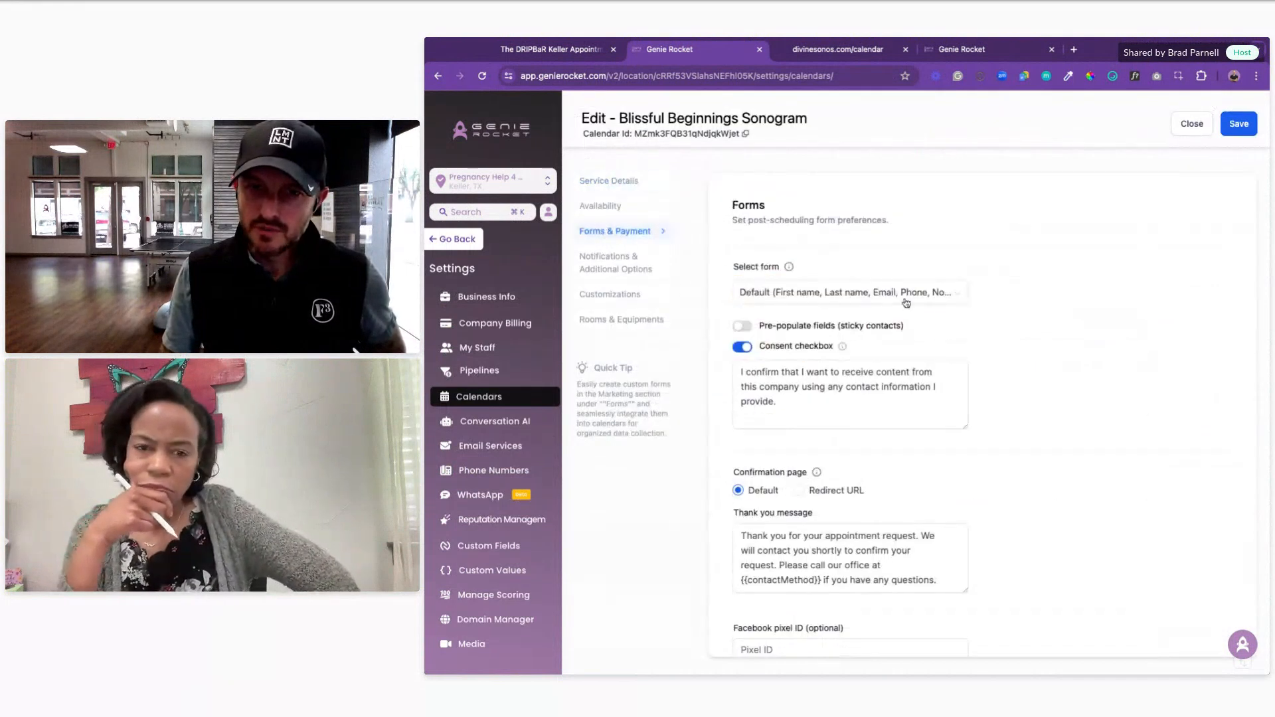
scroll(1072, 415, down, 3)
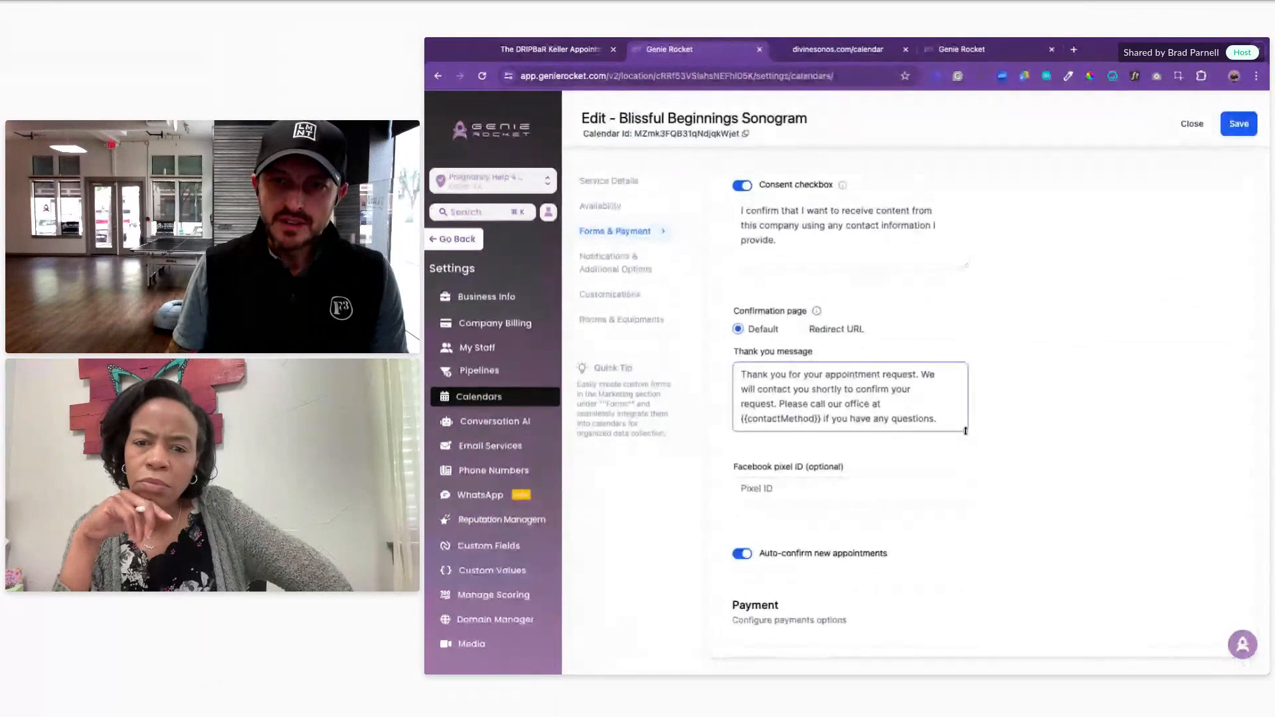
Step: Enlarge the thank-you message box and inspect its text
drag(965, 431, 987, 495)
drag(943, 416, 739, 375)
click(1097, 384)
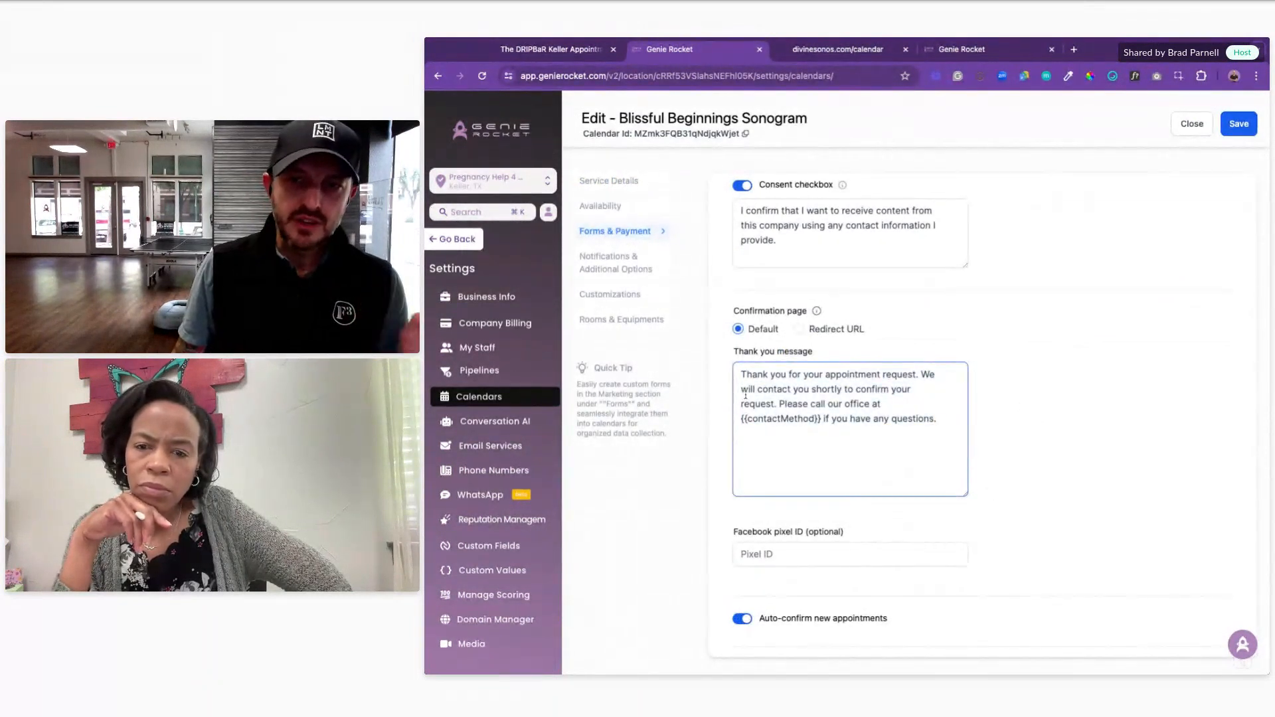
triple_click(785, 404)
click(837, 407)
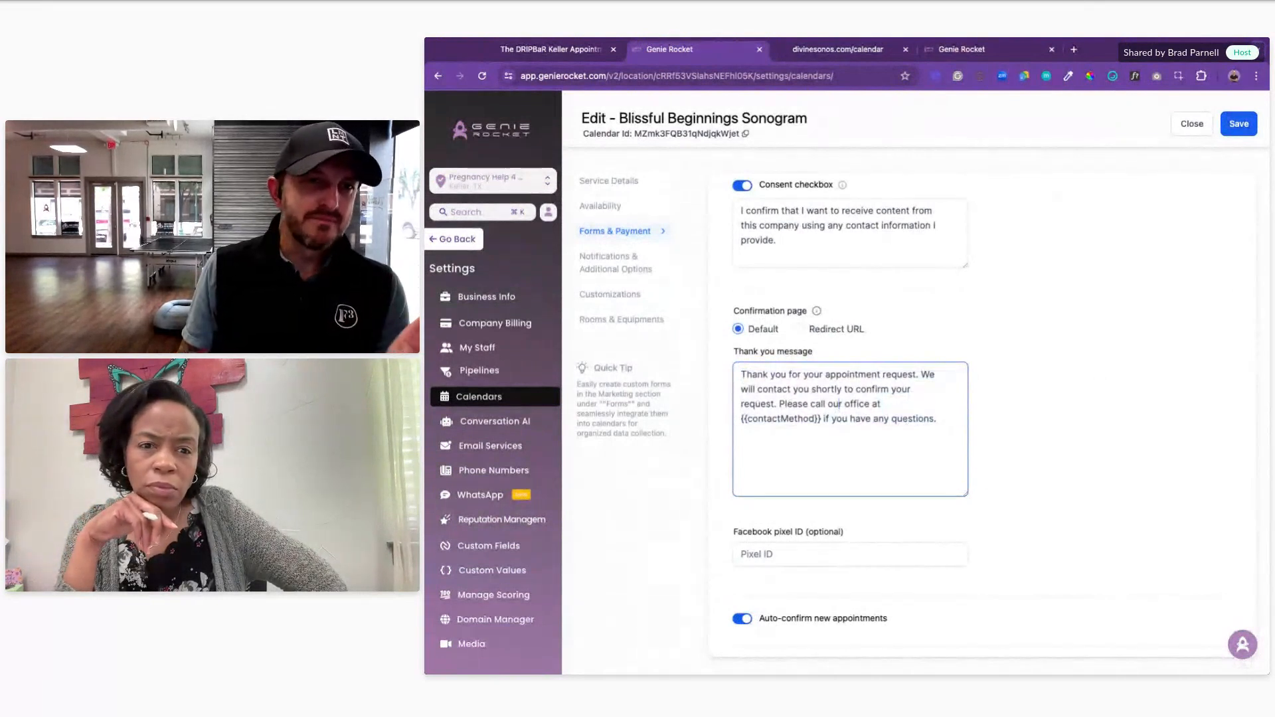
Step: Try the Redirect URL confirmation option, keep it on Default, and go back
click(799, 329)
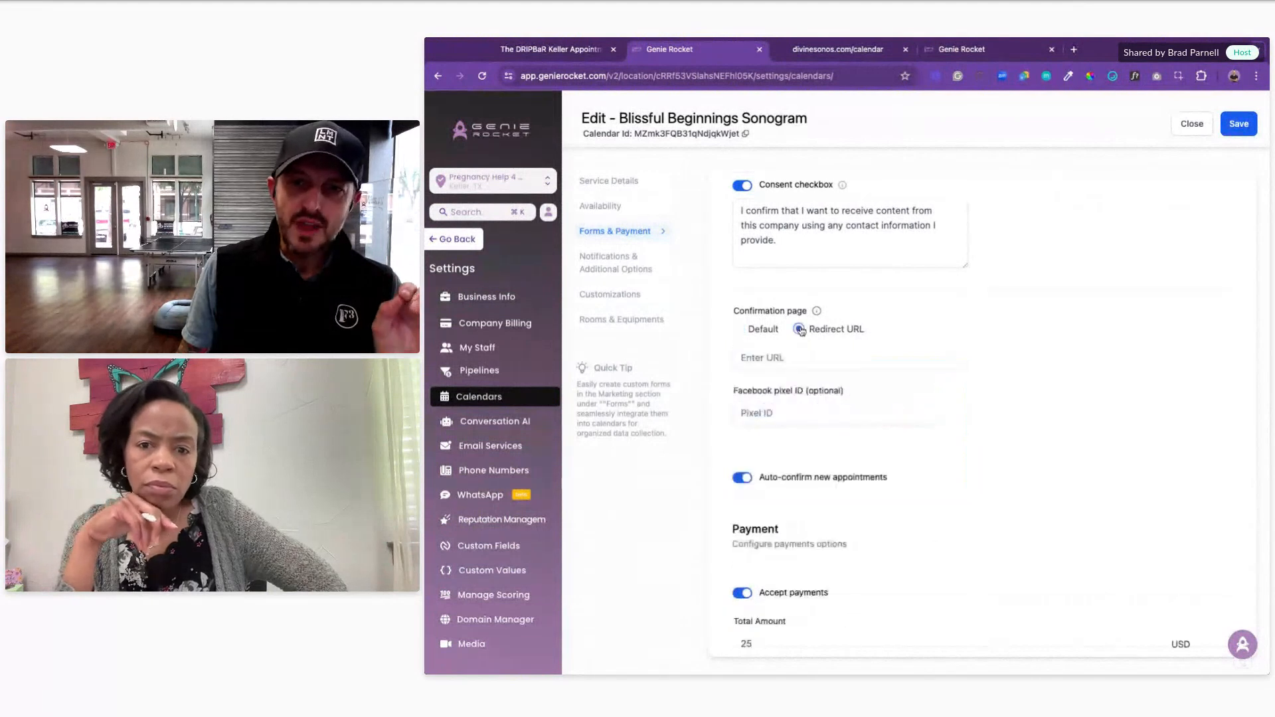
click(738, 330)
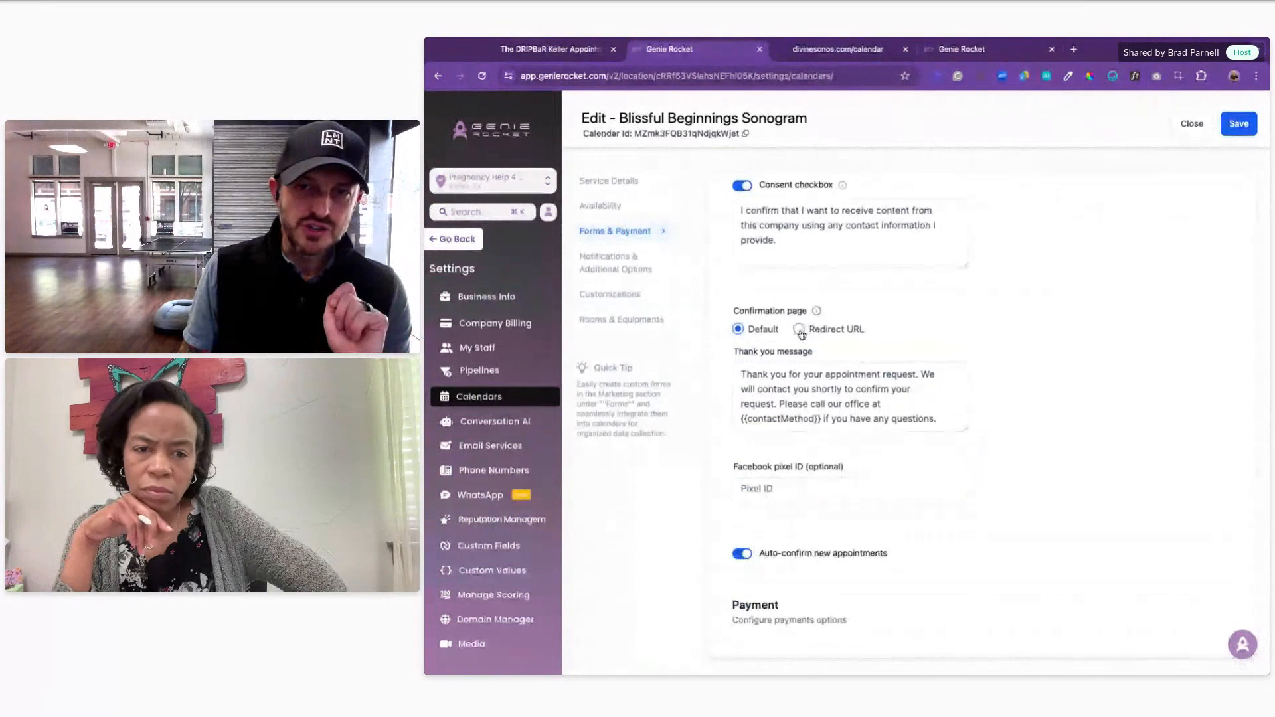
click(800, 330)
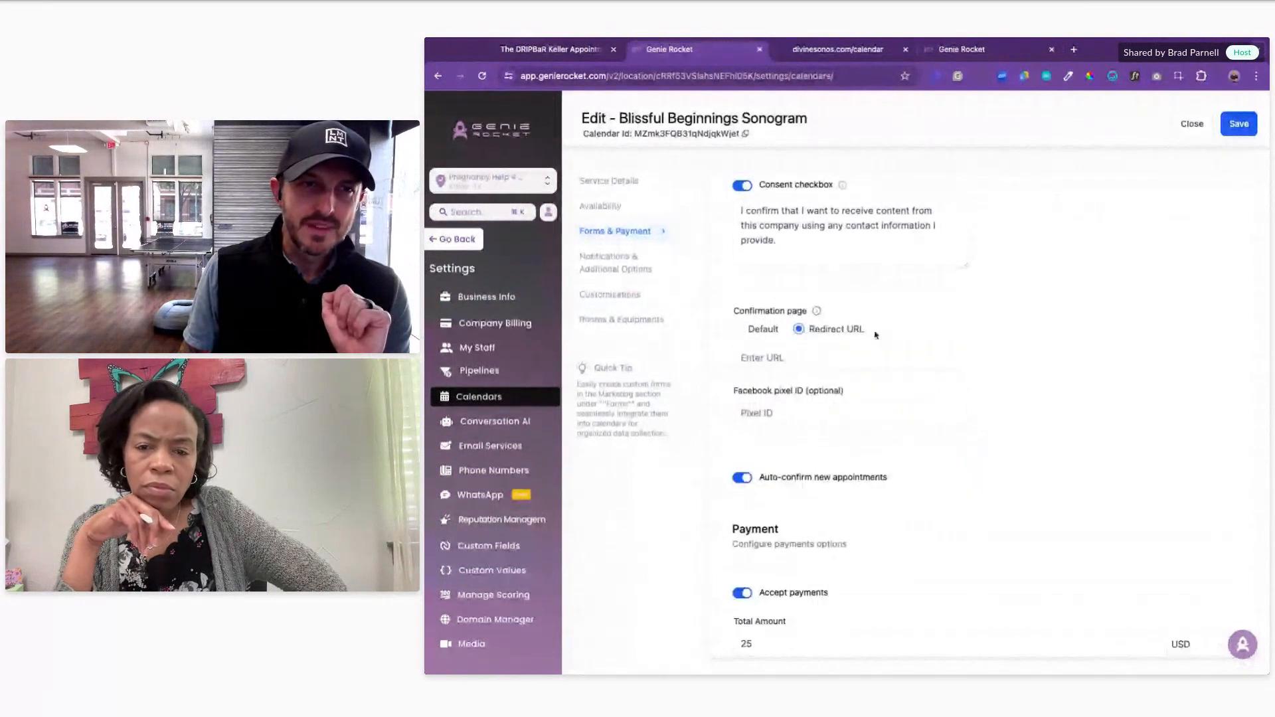
click(817, 357)
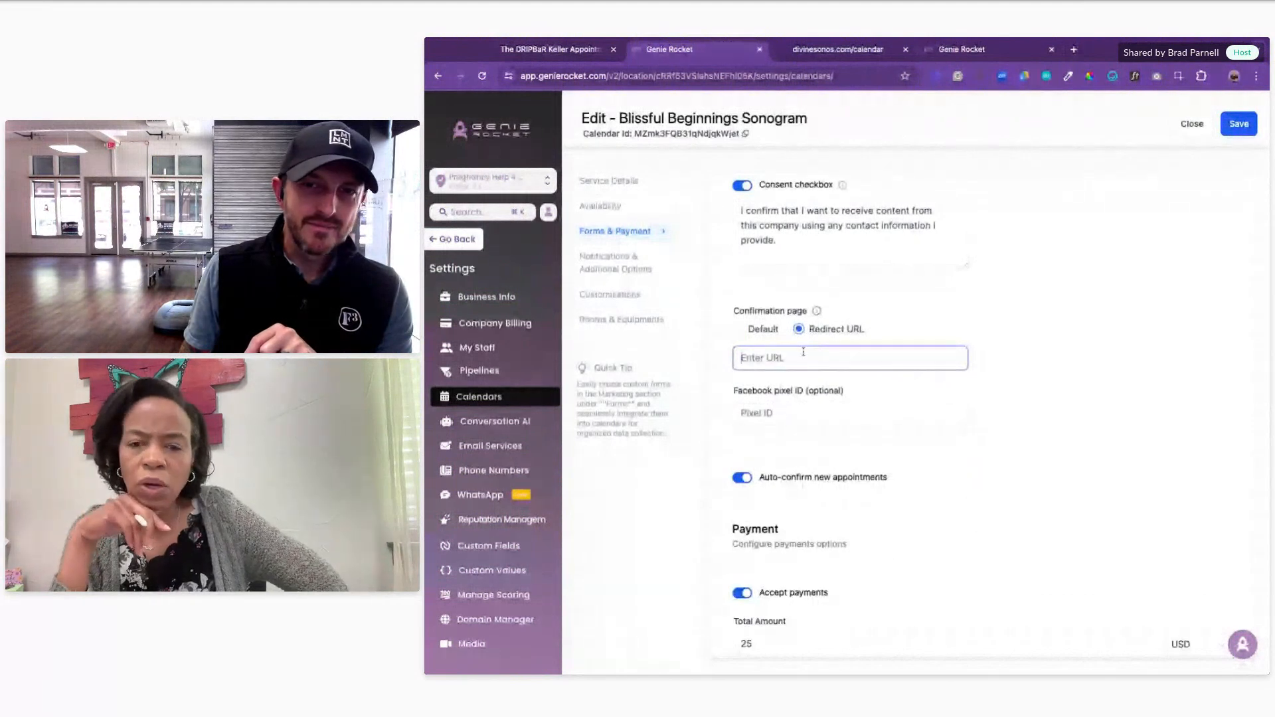
click(737, 329)
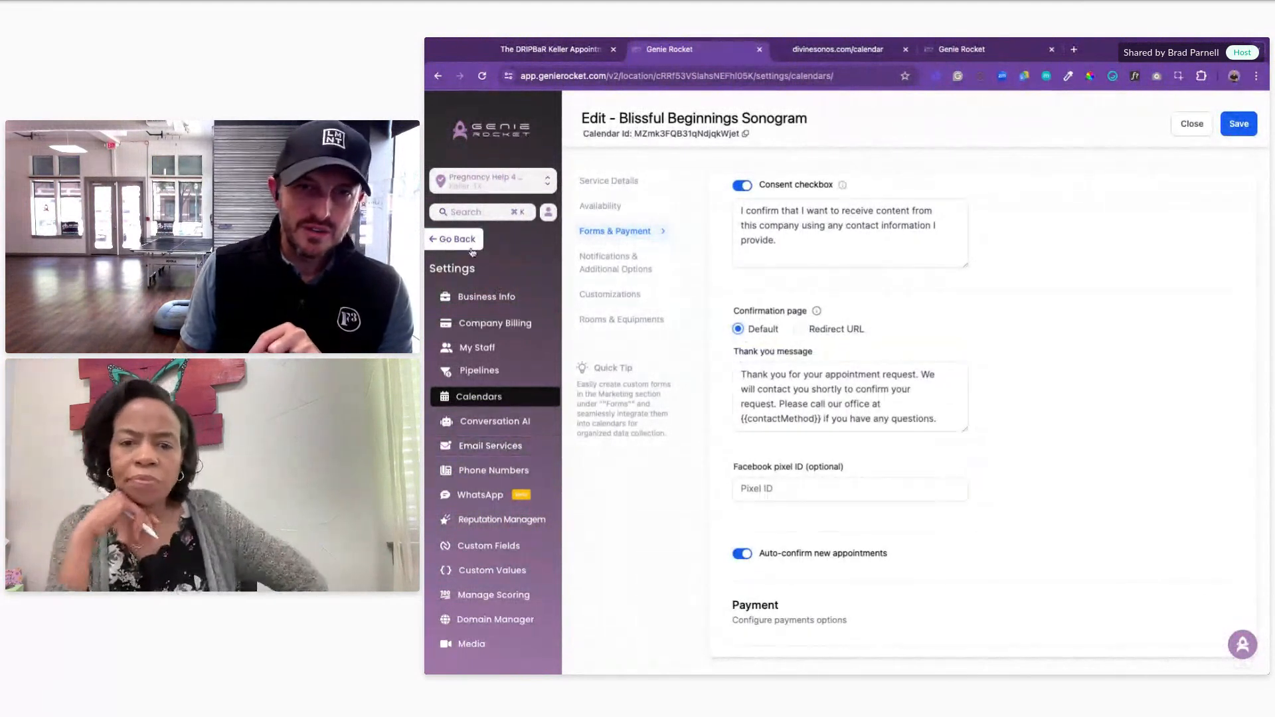
click(455, 239)
Step: From recent funnels, open Divine Sonograms' Thank You step and view its live page
click(511, 478)
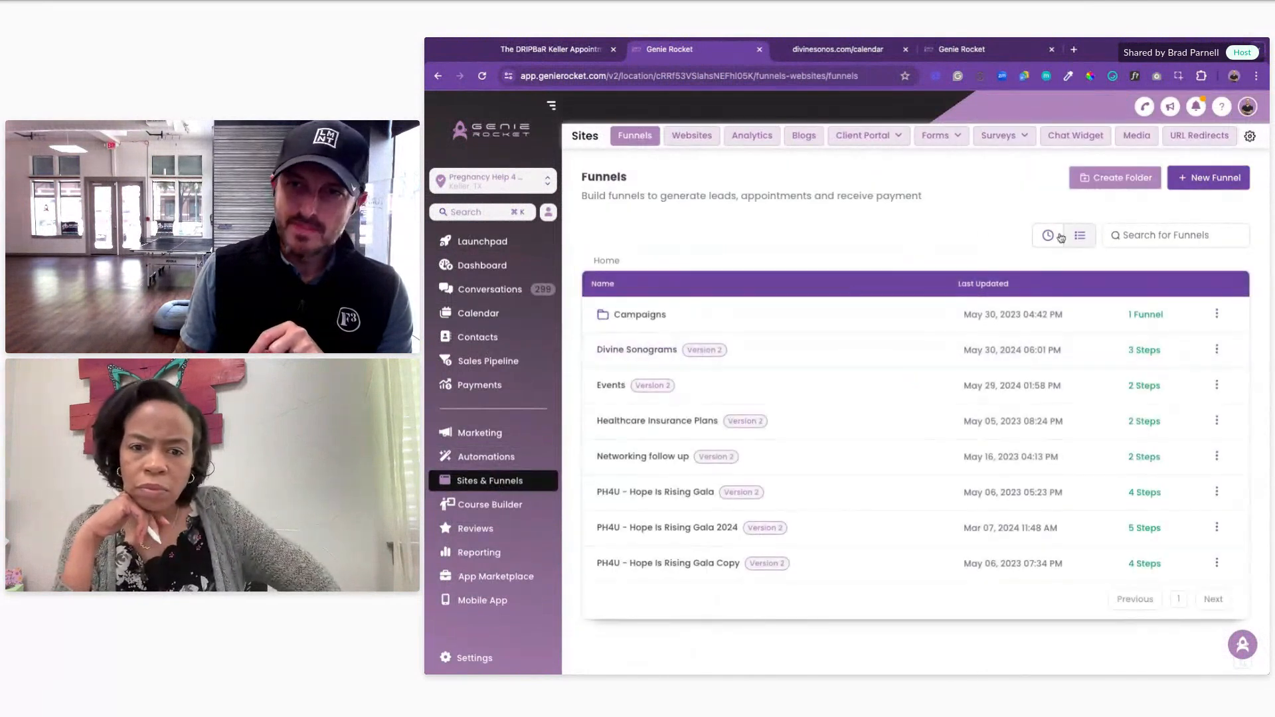
click(1050, 236)
click(634, 315)
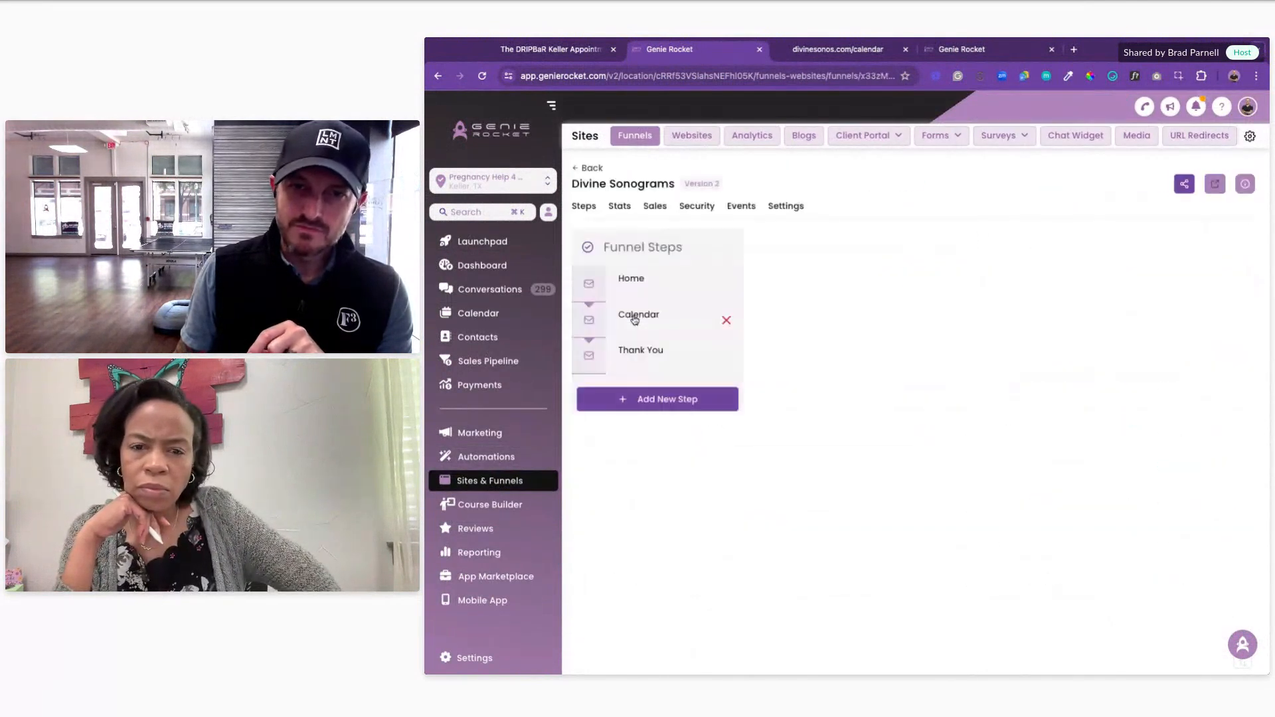
click(655, 350)
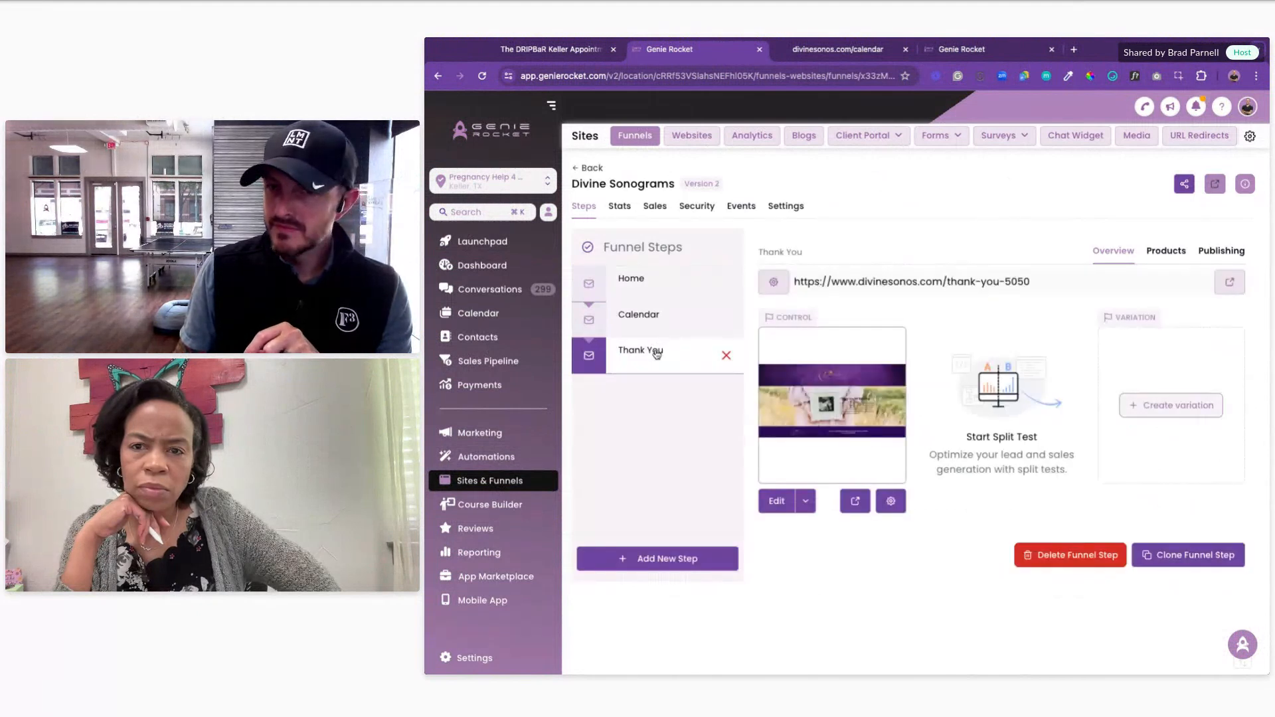
click(855, 502)
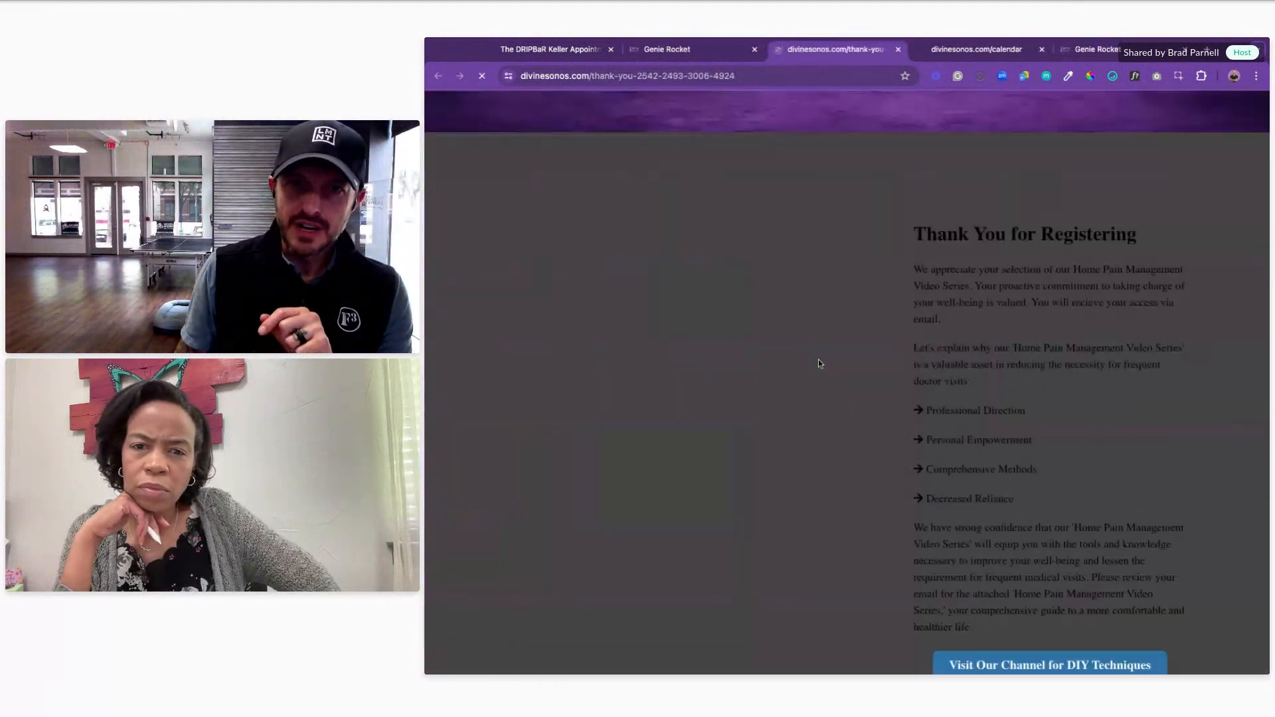
Step: Scroll through the live 'Thank You for Registering' page, then return to the funnel step
scroll(777, 352, down, 4)
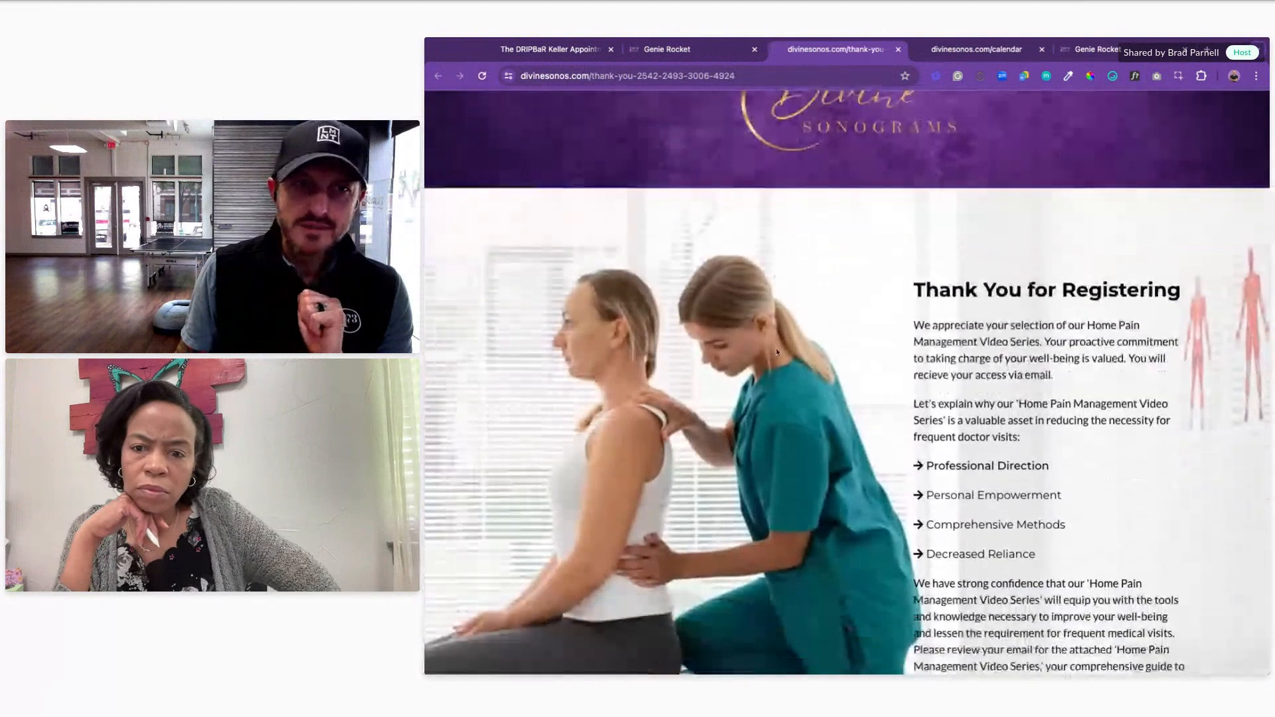
scroll(775, 348, down, 1)
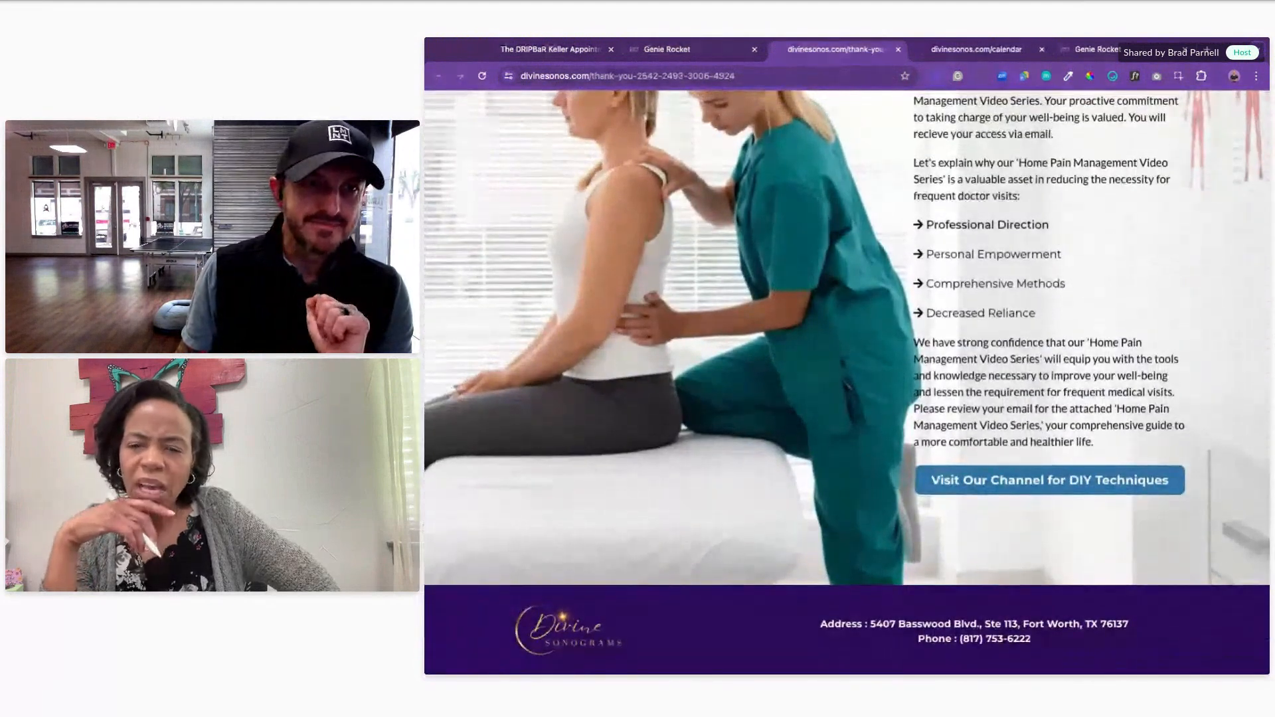
scroll(765, 345, up, 1)
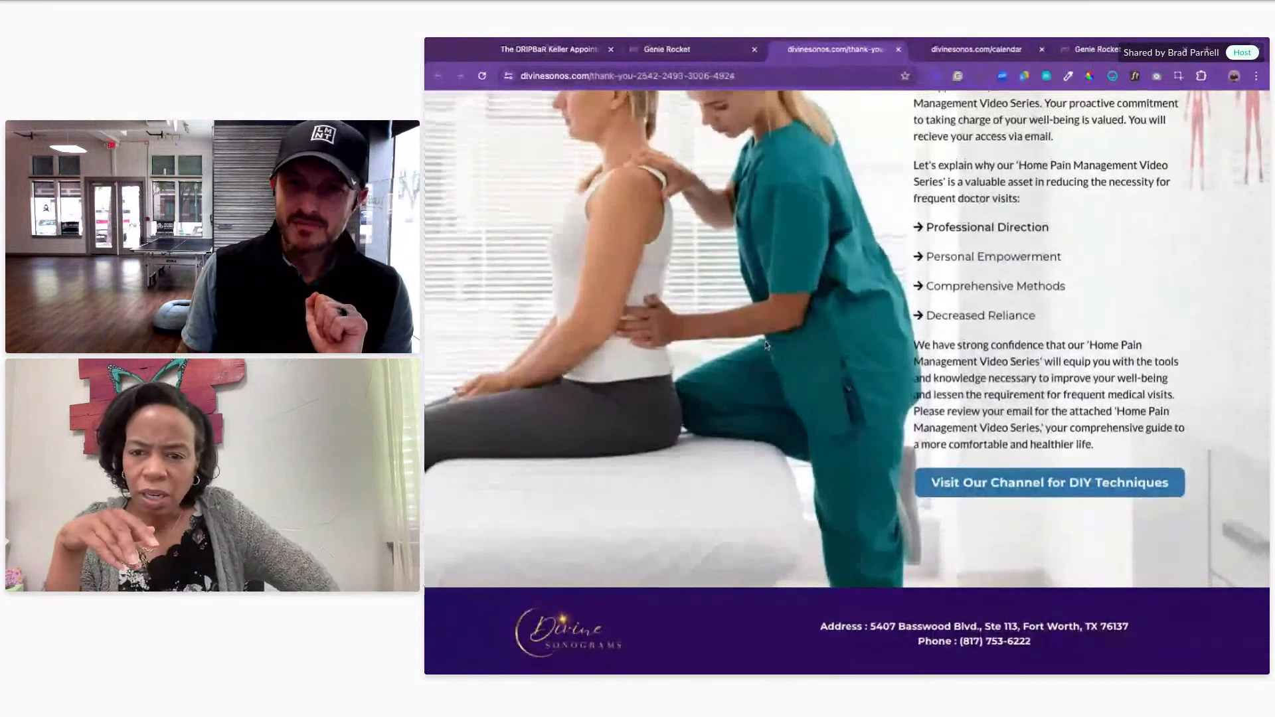
scroll(765, 345, up, 3)
scroll(765, 344, up, 3)
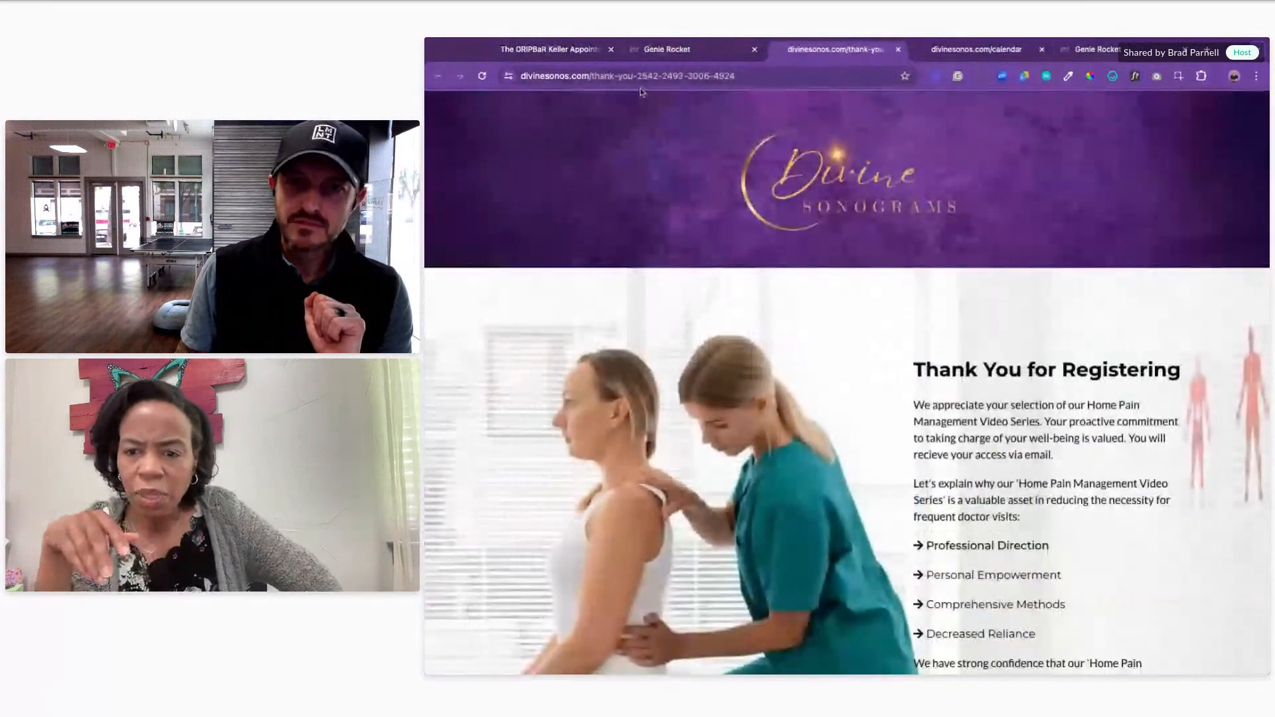
click(695, 51)
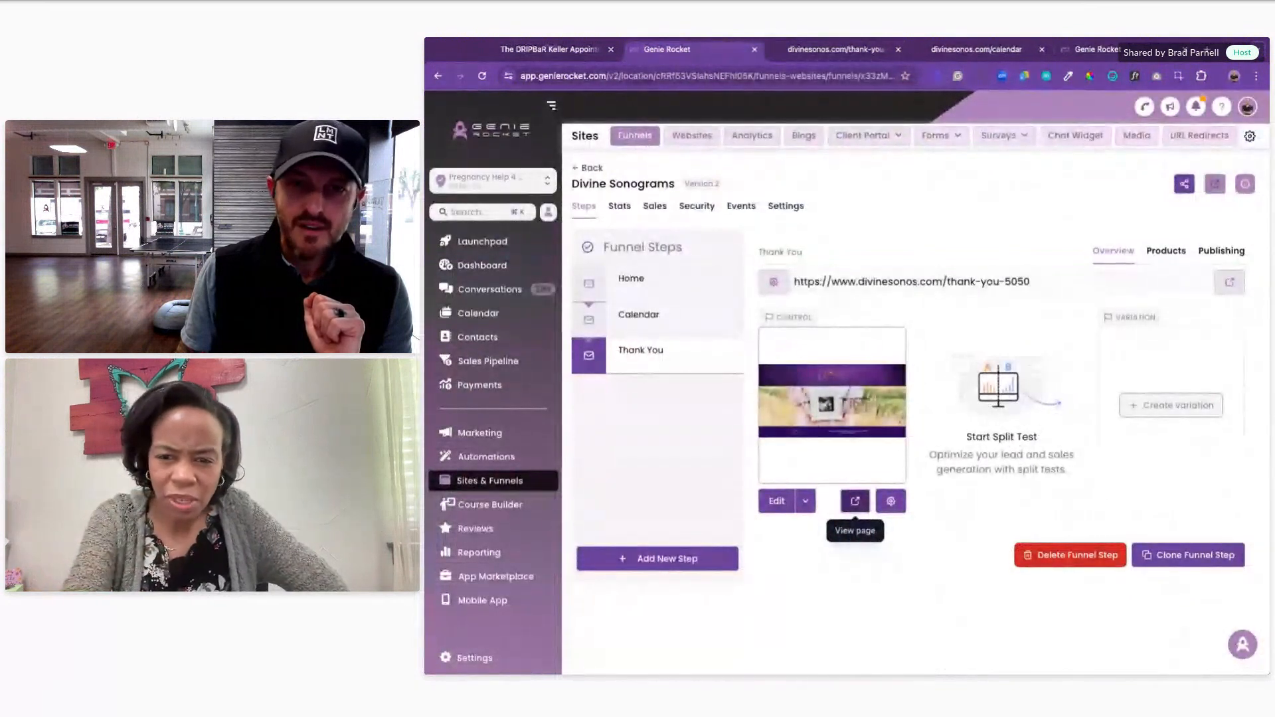
Step: Publish the Thank You page in the builder and confirm the live 'Thank You for Booking' content
click(774, 505)
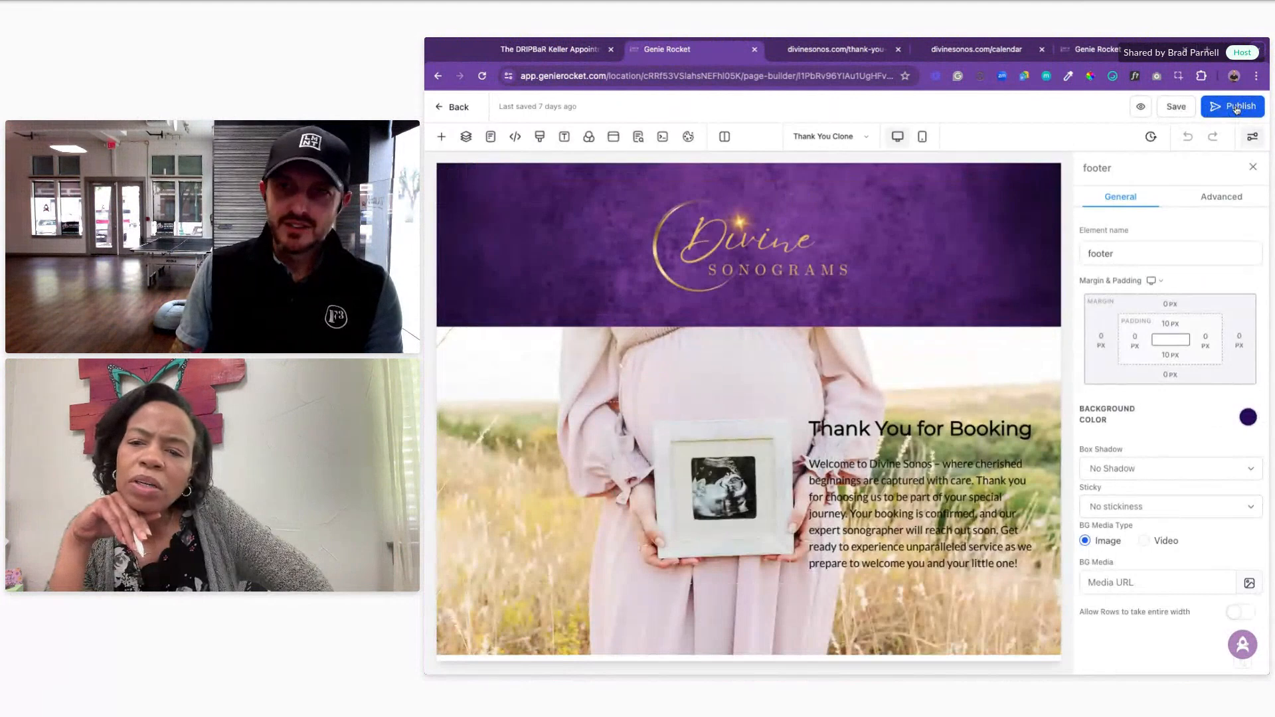
click(1235, 107)
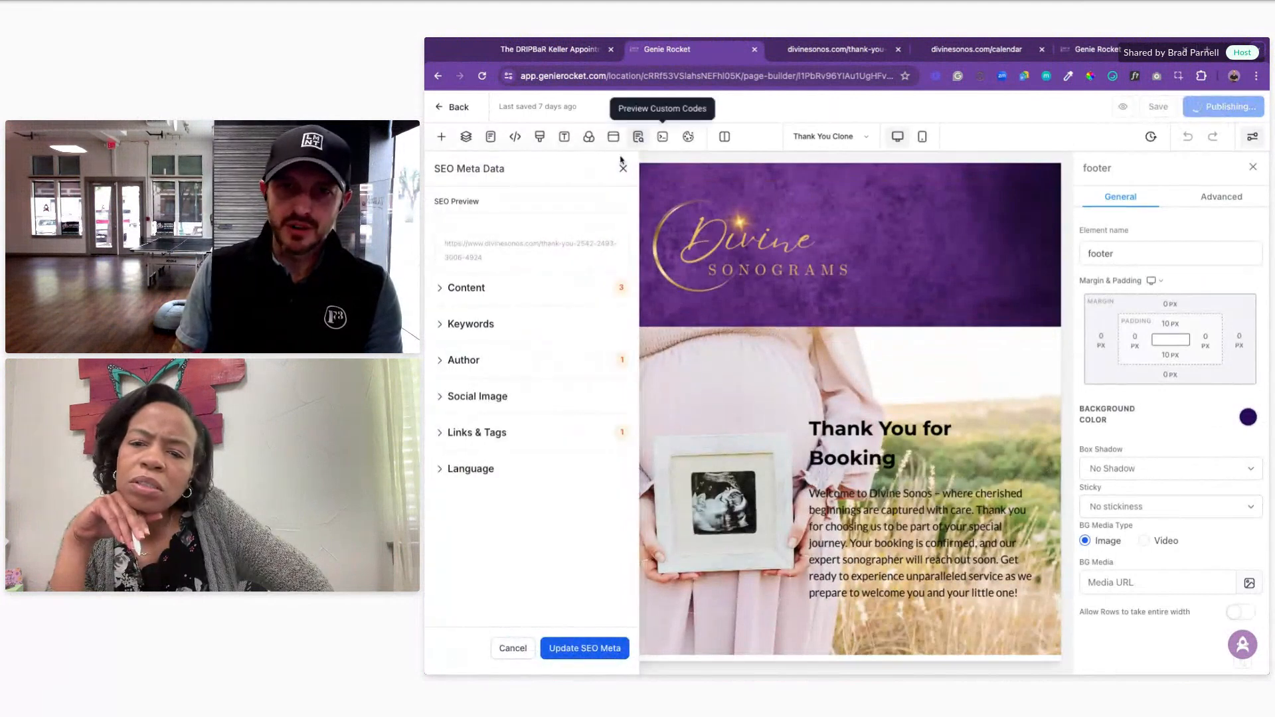
click(830, 50)
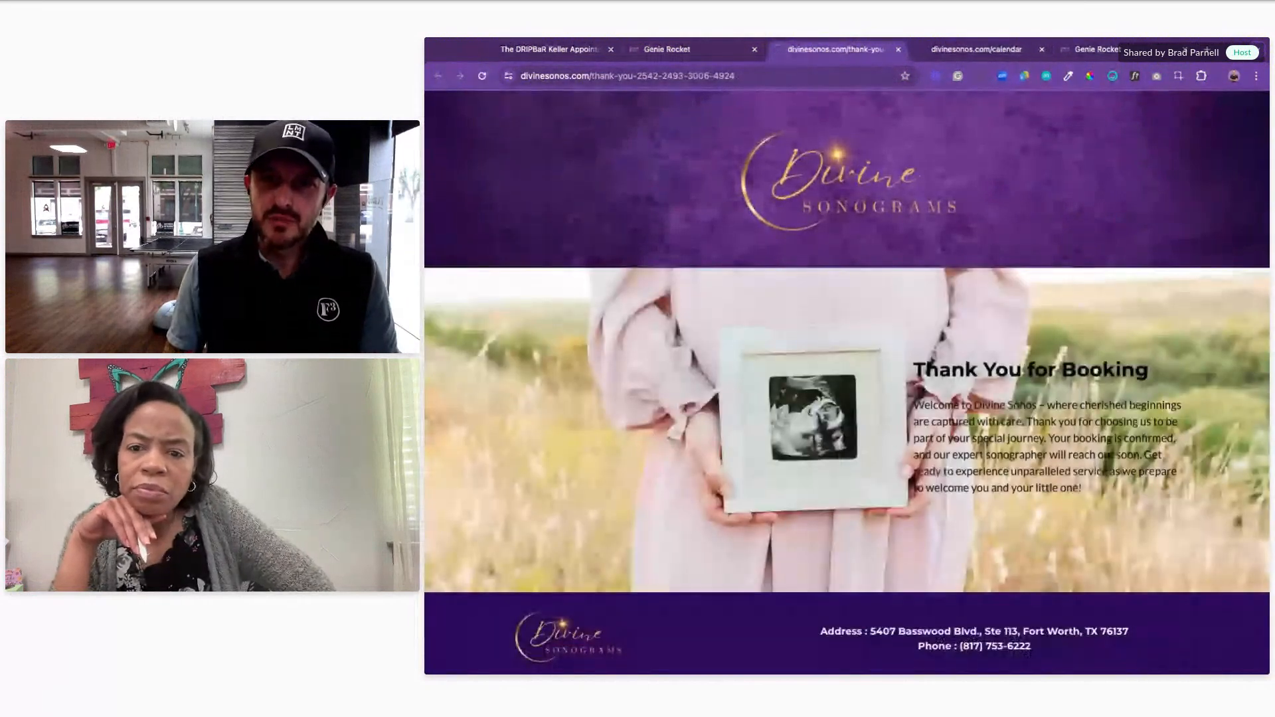
click(755, 49)
Step: Check the DRIPBaR Keller booking calendar and thank-you tabs, moving the Genie Rocket tab beside them
click(529, 51)
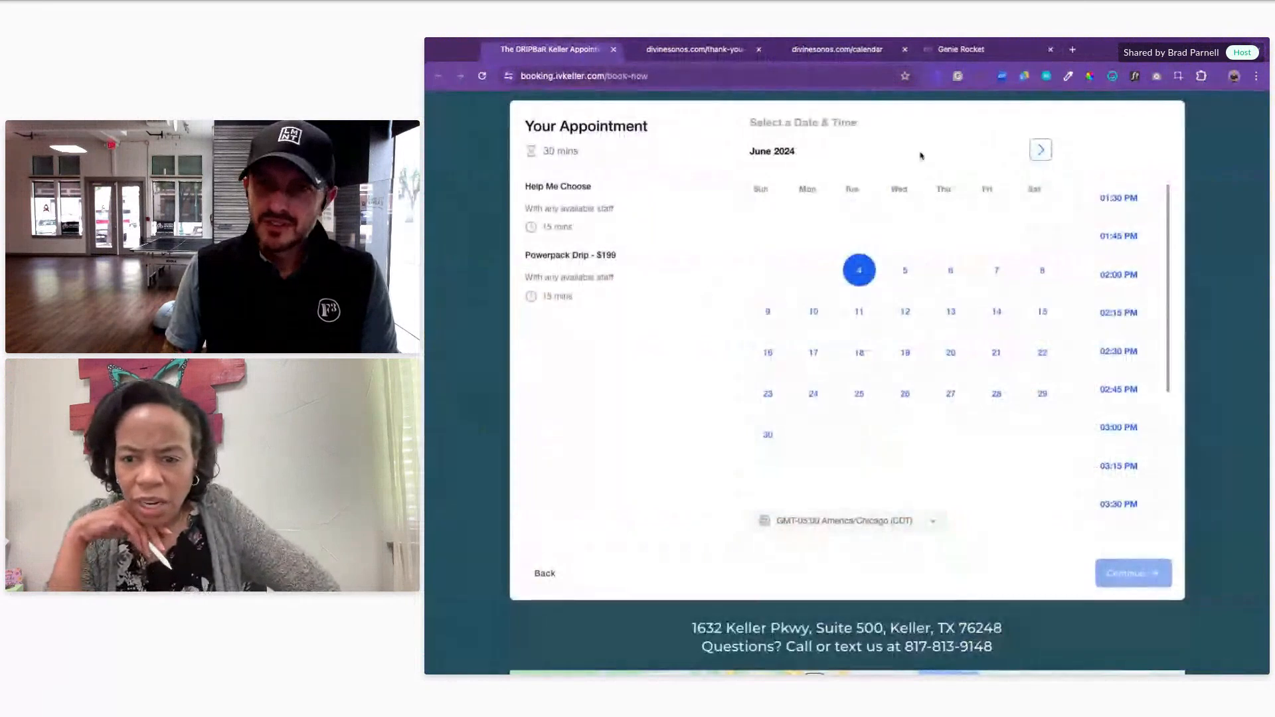
click(674, 52)
drag(967, 48, 820, 50)
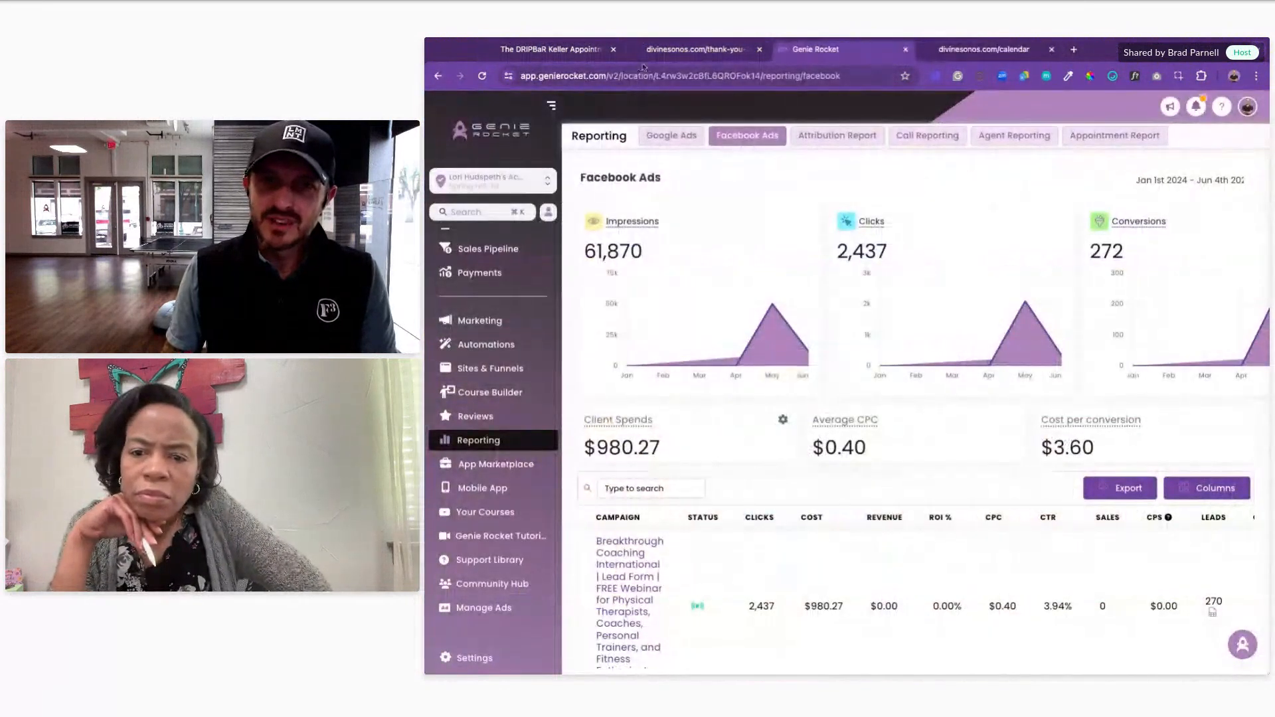
click(676, 57)
click(512, 53)
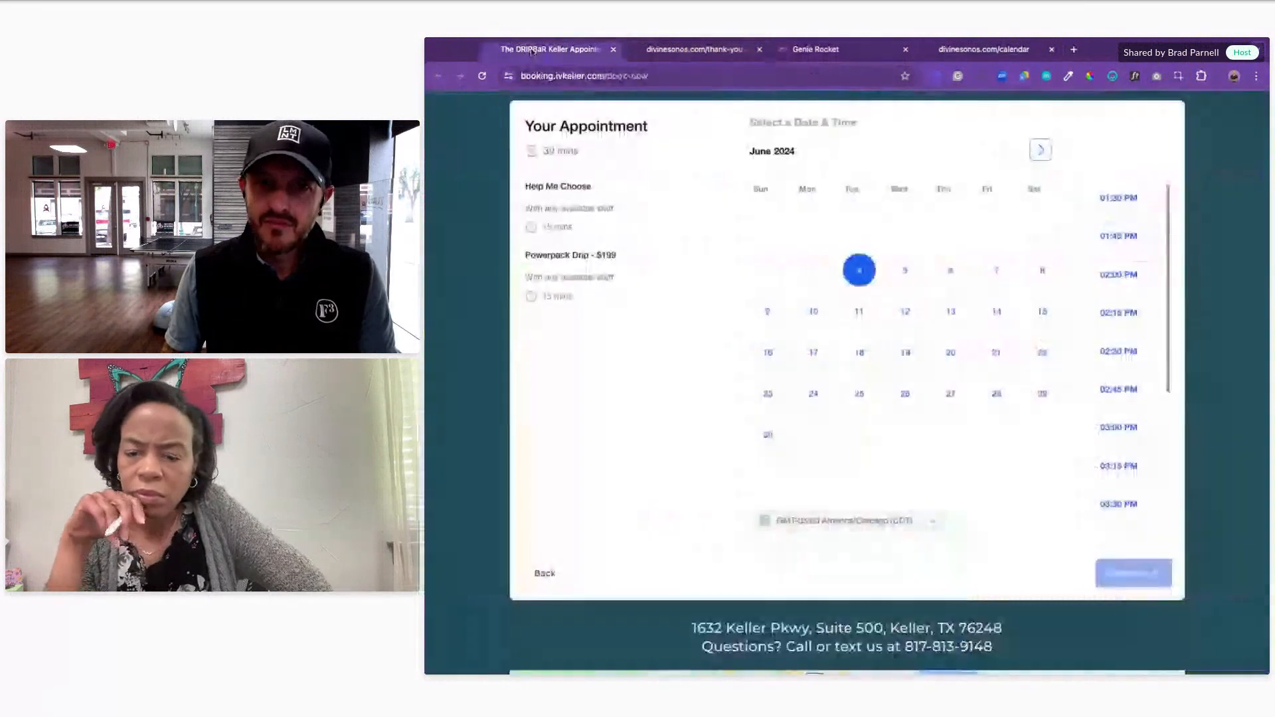
click(688, 53)
Step: Review the Facebook Ads report and select the $3.60 cost per conversion value
click(837, 54)
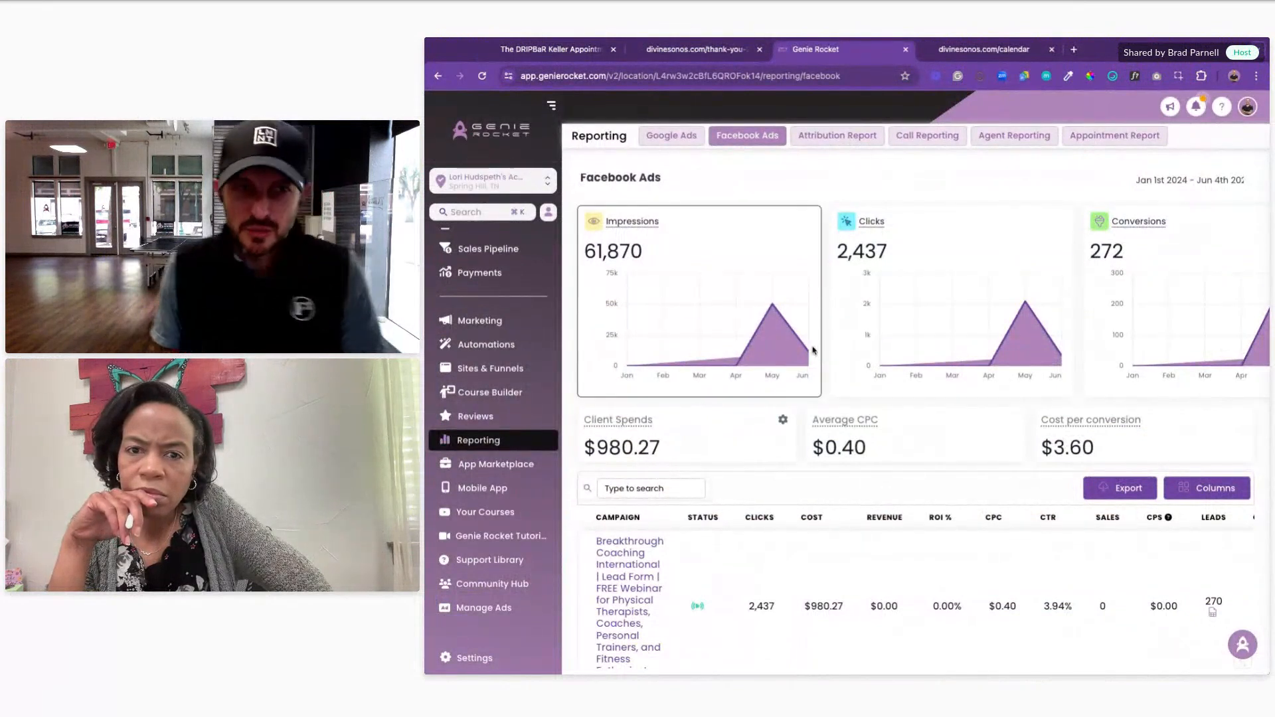
scroll(892, 273, down, 1)
scroll(891, 275, up, 1)
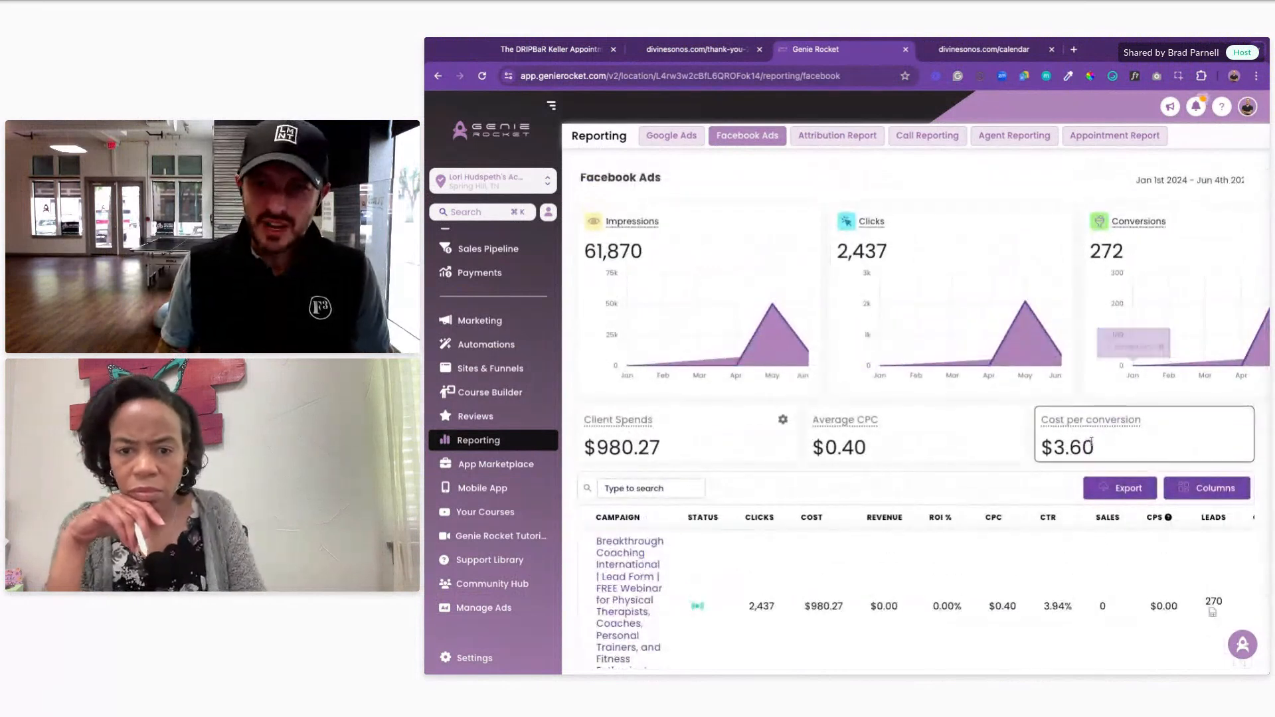
triple_click(1102, 454)
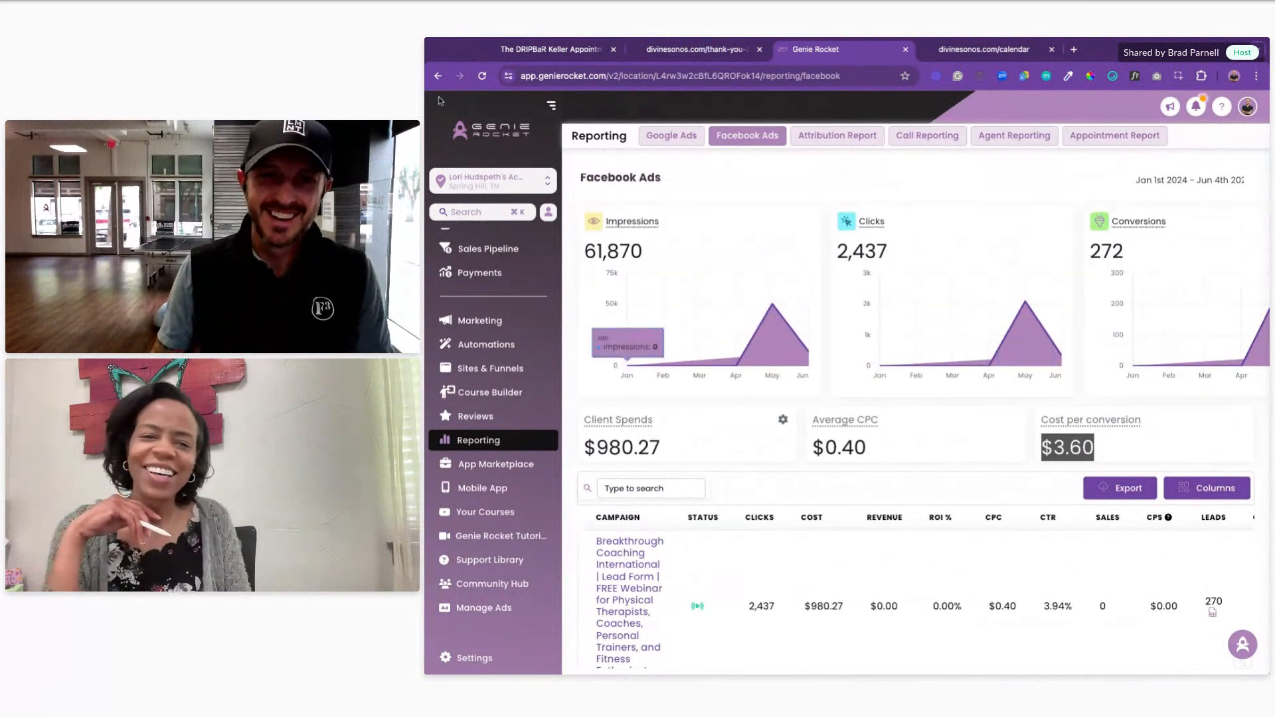
Step: Search the sub-account switcher and switch to the Pregnancy Help 4 U sub-account
click(499, 180)
text(tonya)
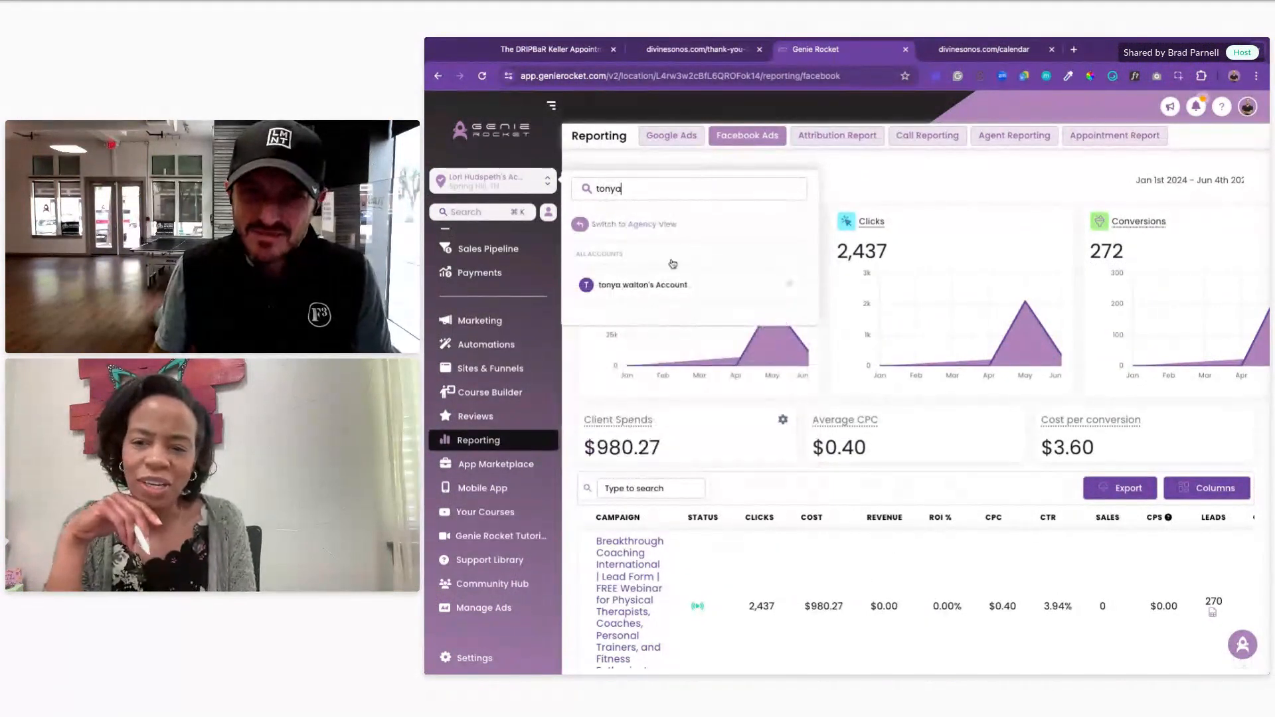
click(544, 181)
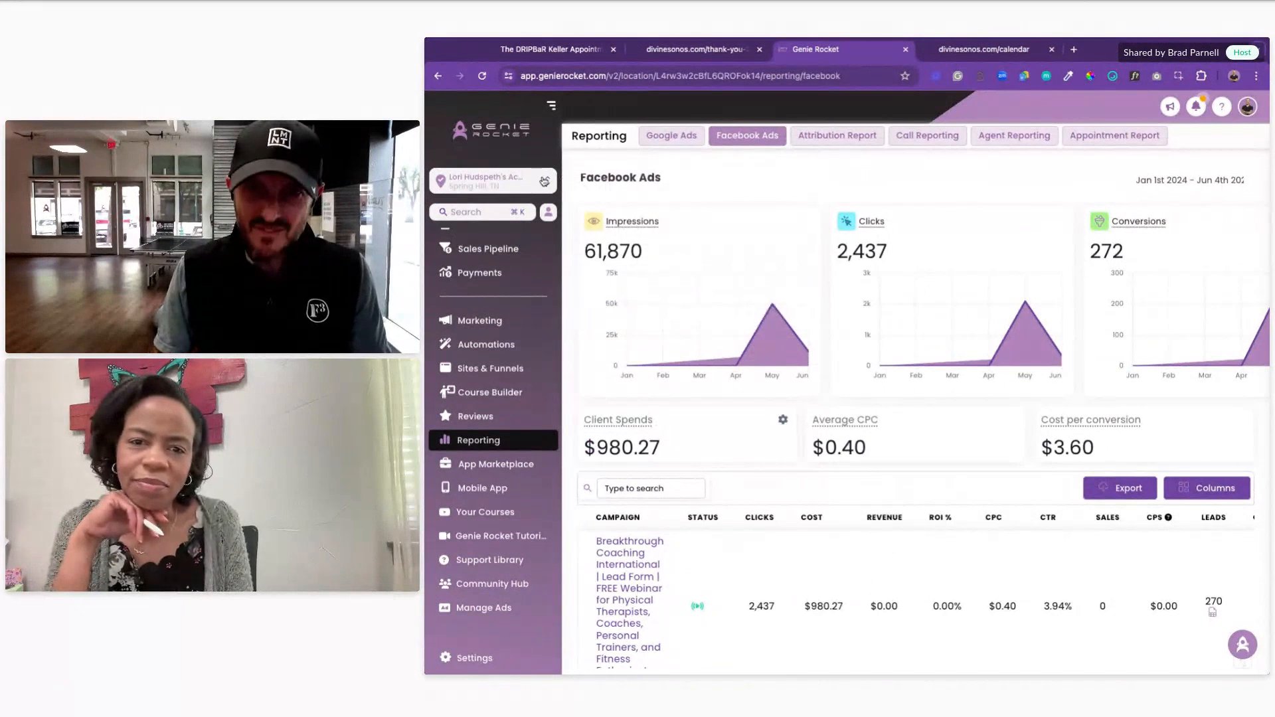
click(544, 180)
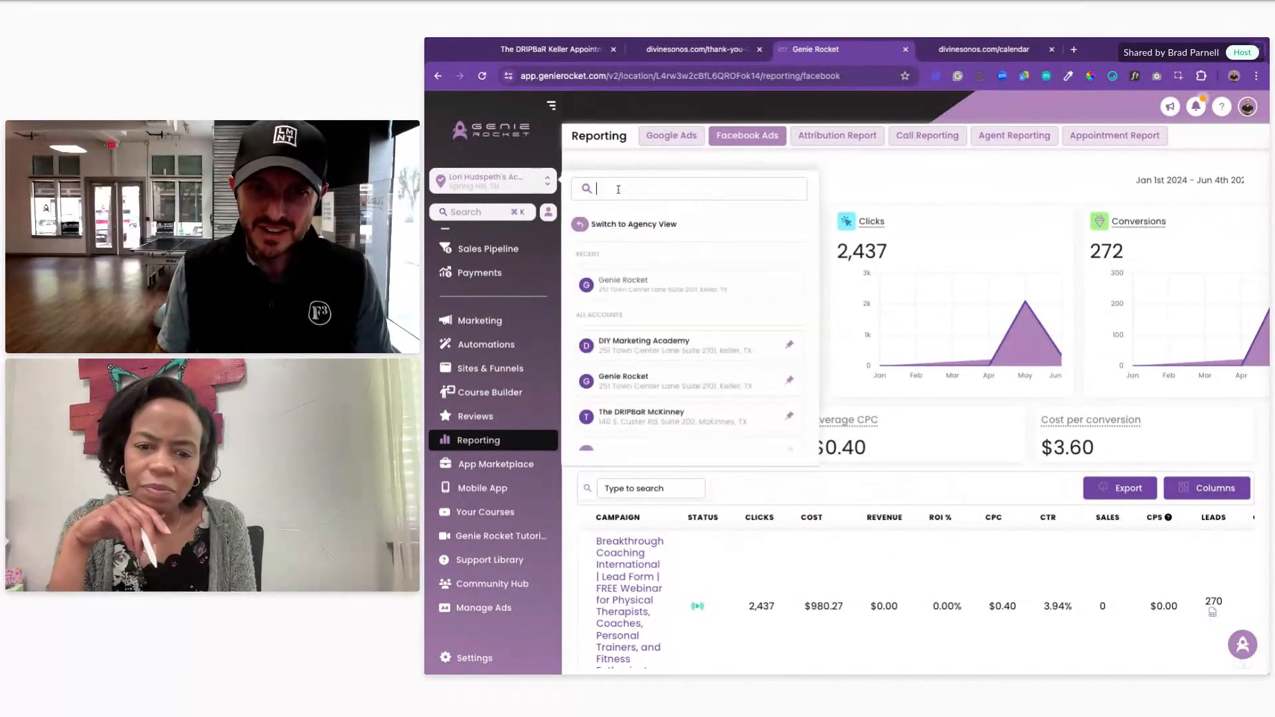
text(pregnancy)
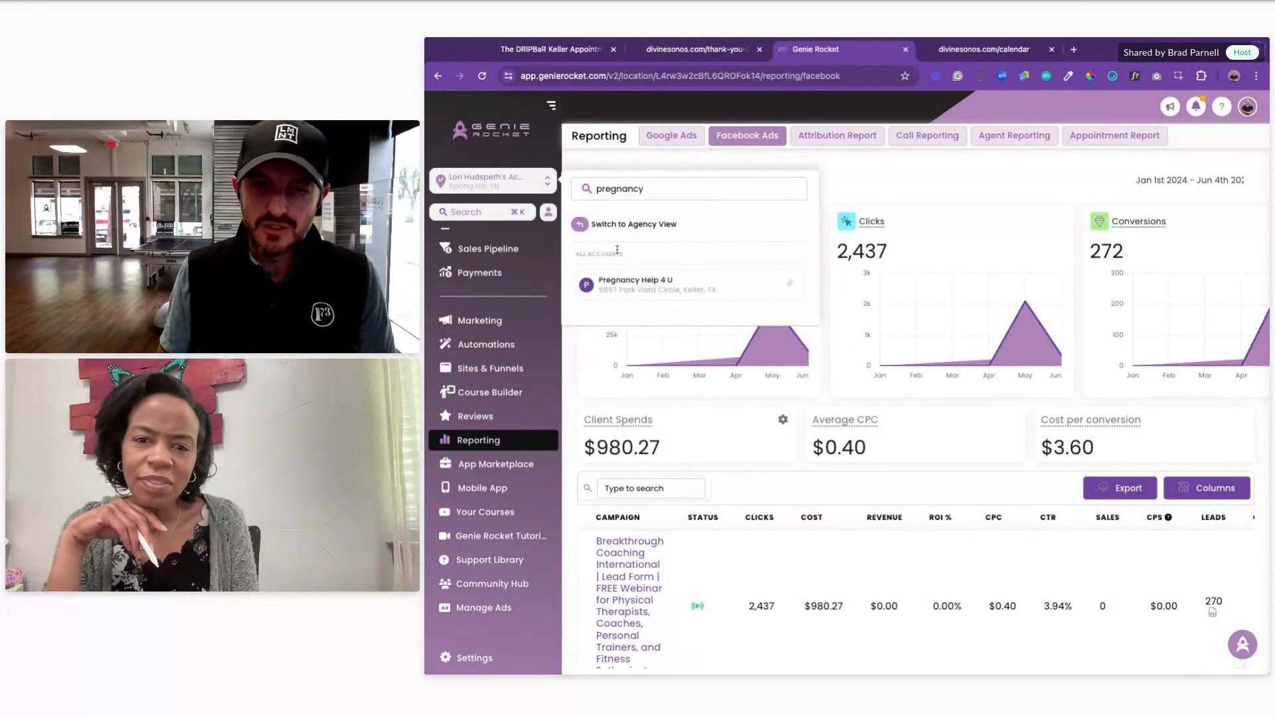
click(633, 287)
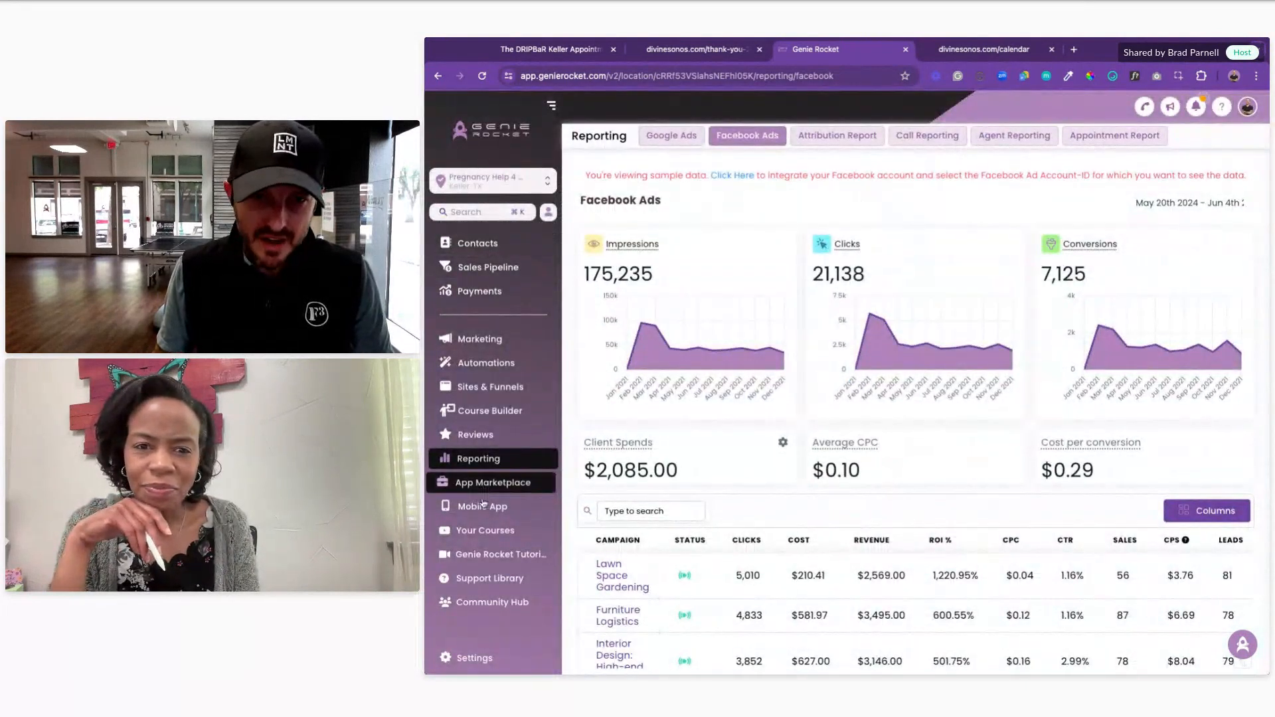
Step: Open the Divine Sonograms funnel's Thank You step and copy its thank-you-5050 address
click(496, 388)
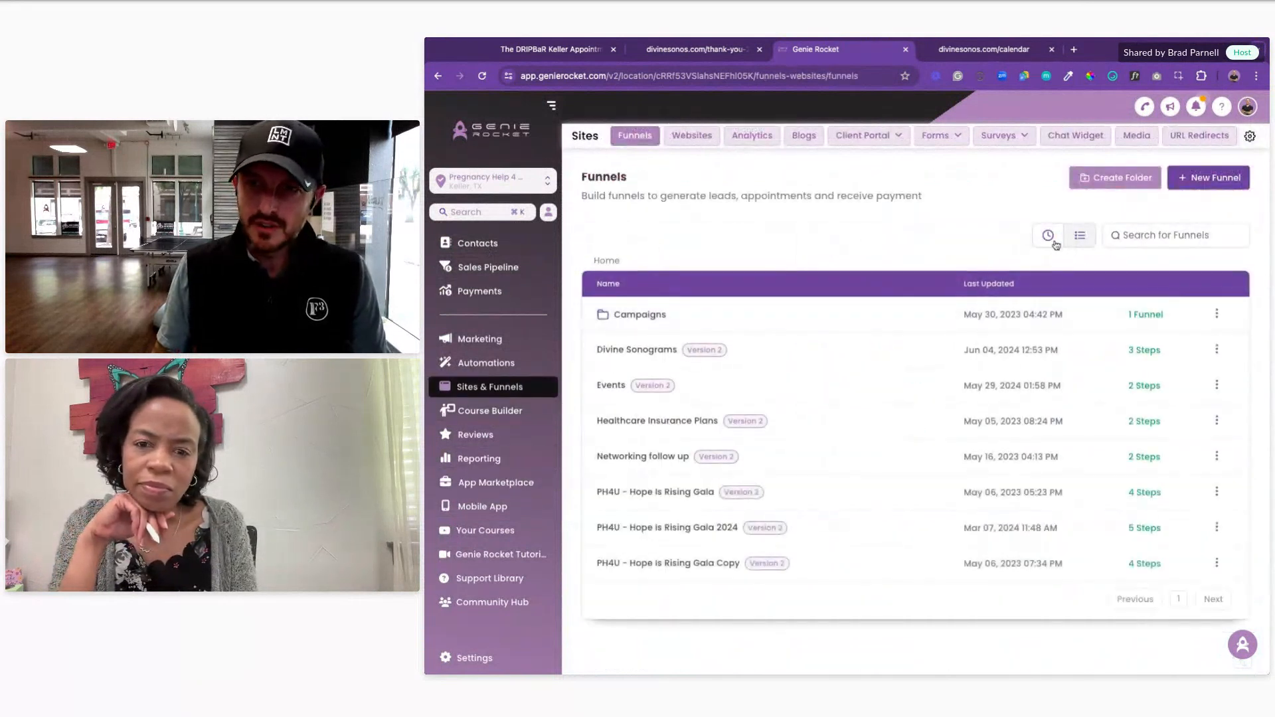
click(1047, 235)
click(655, 319)
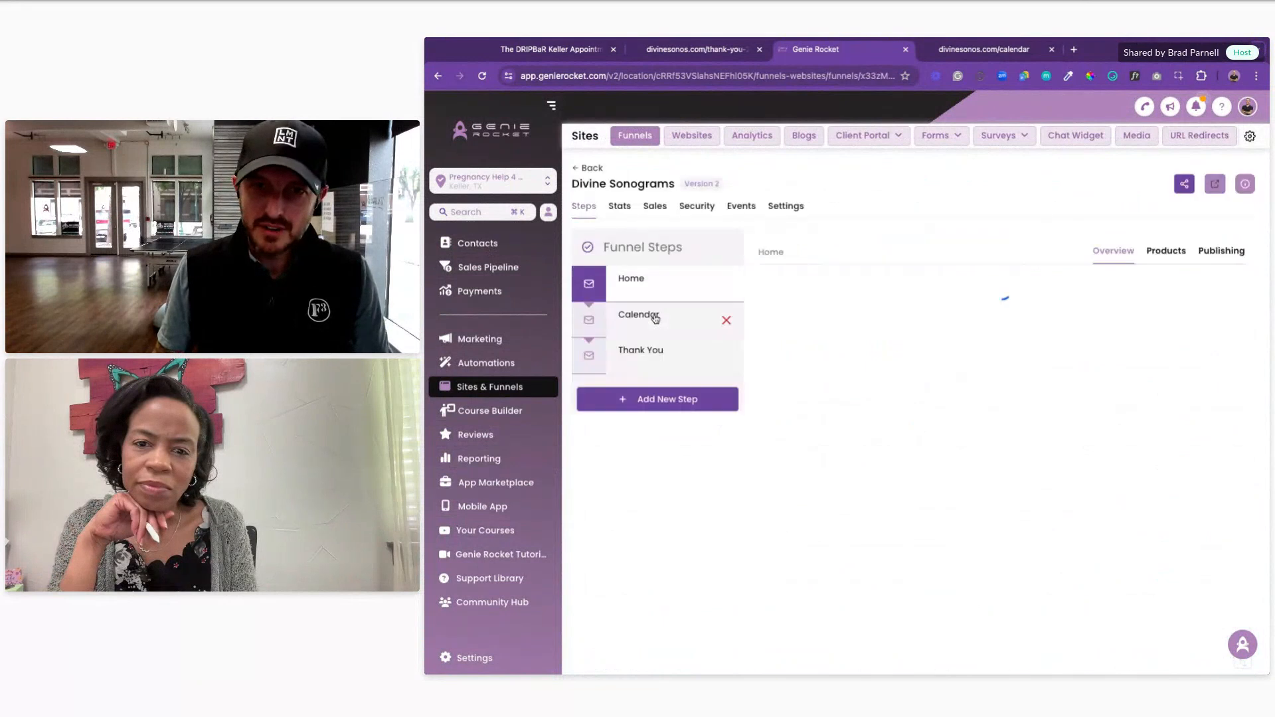
click(660, 360)
drag(1046, 284, 802, 284)
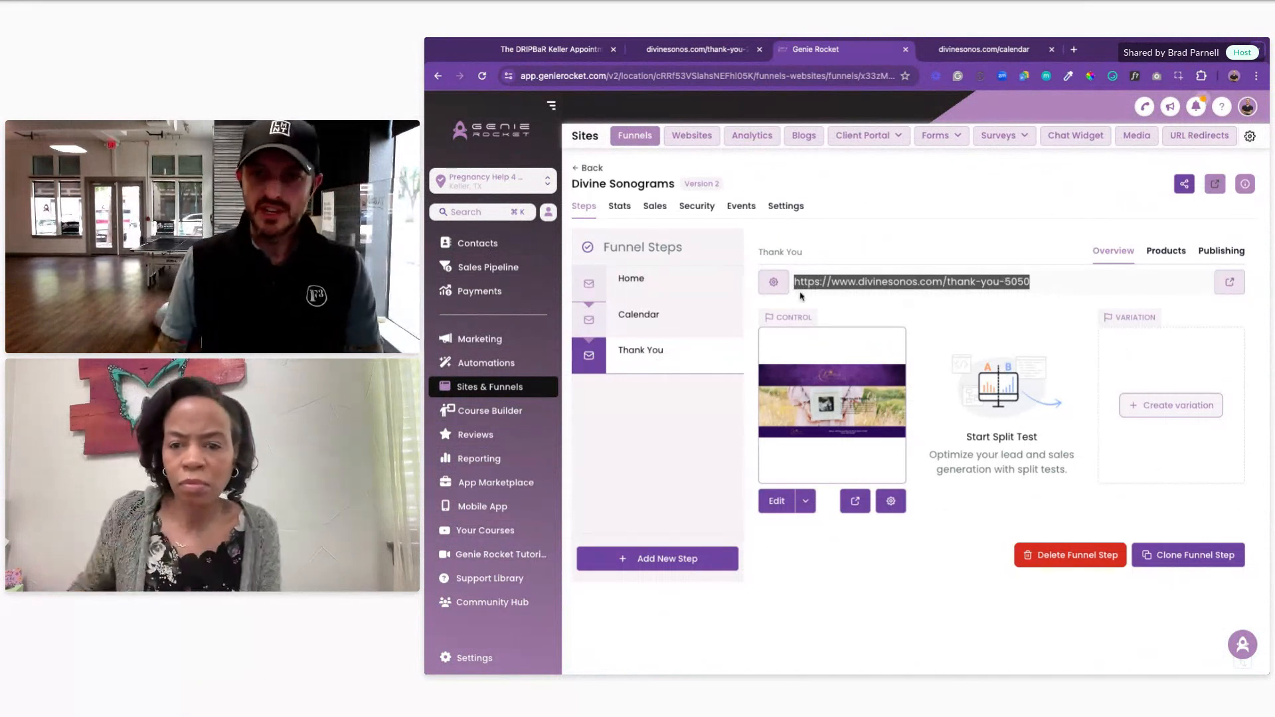
Step: Check the live 'Thank You for Booking' page, then return to the funnel
click(551, 50)
click(679, 53)
key(ctrl+Tab)
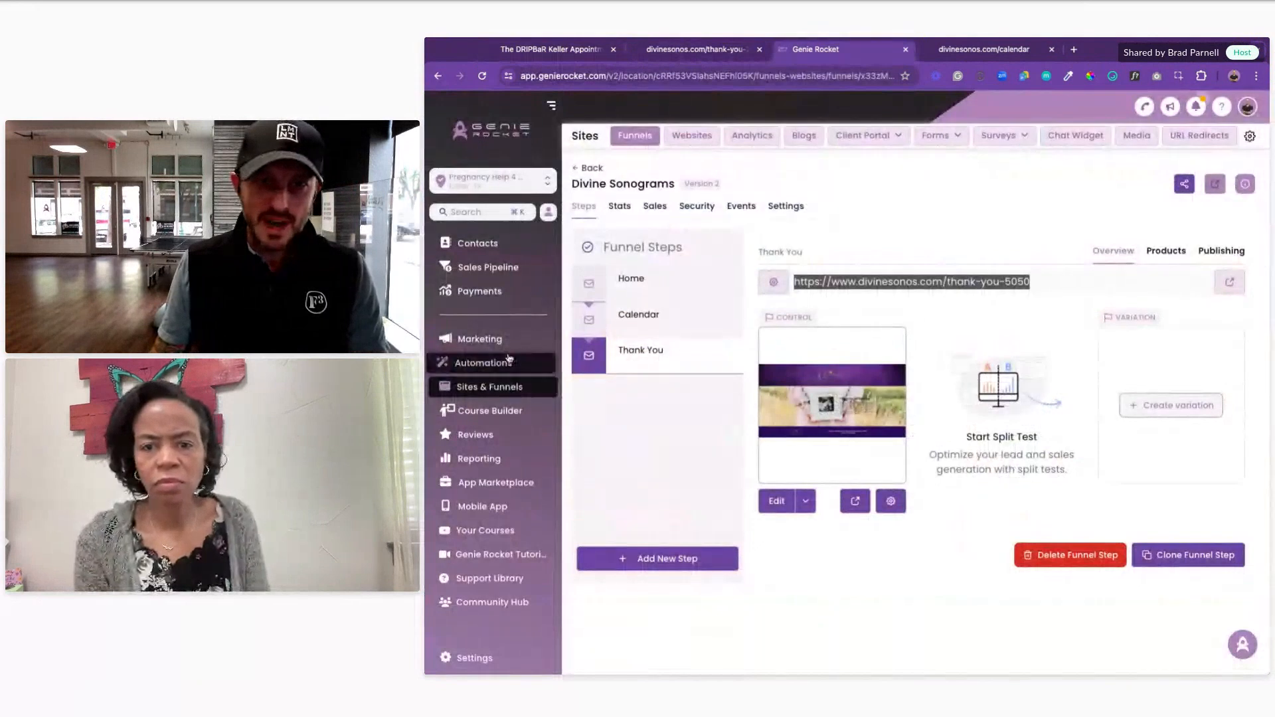
scroll(494, 485, up, 2)
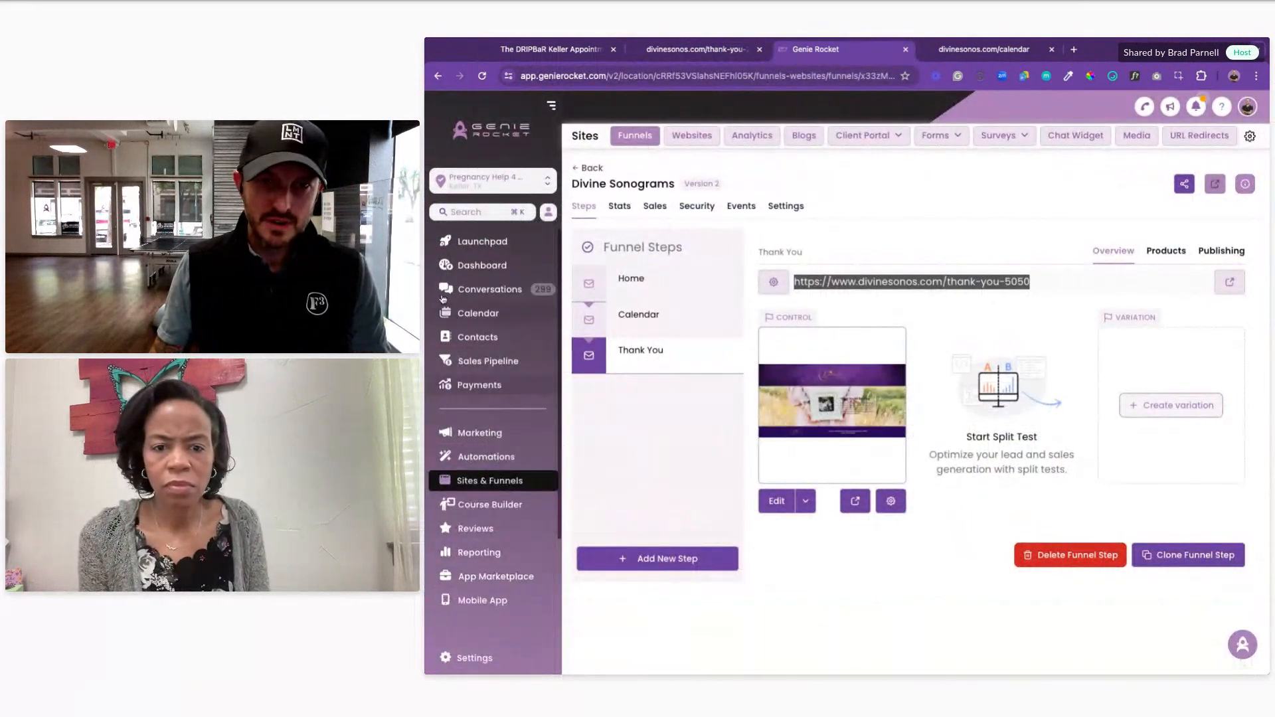
Step: Open the Blissful Beginnings Sonogram calendar's Forms & Payment settings in Calendar Settings
click(489, 316)
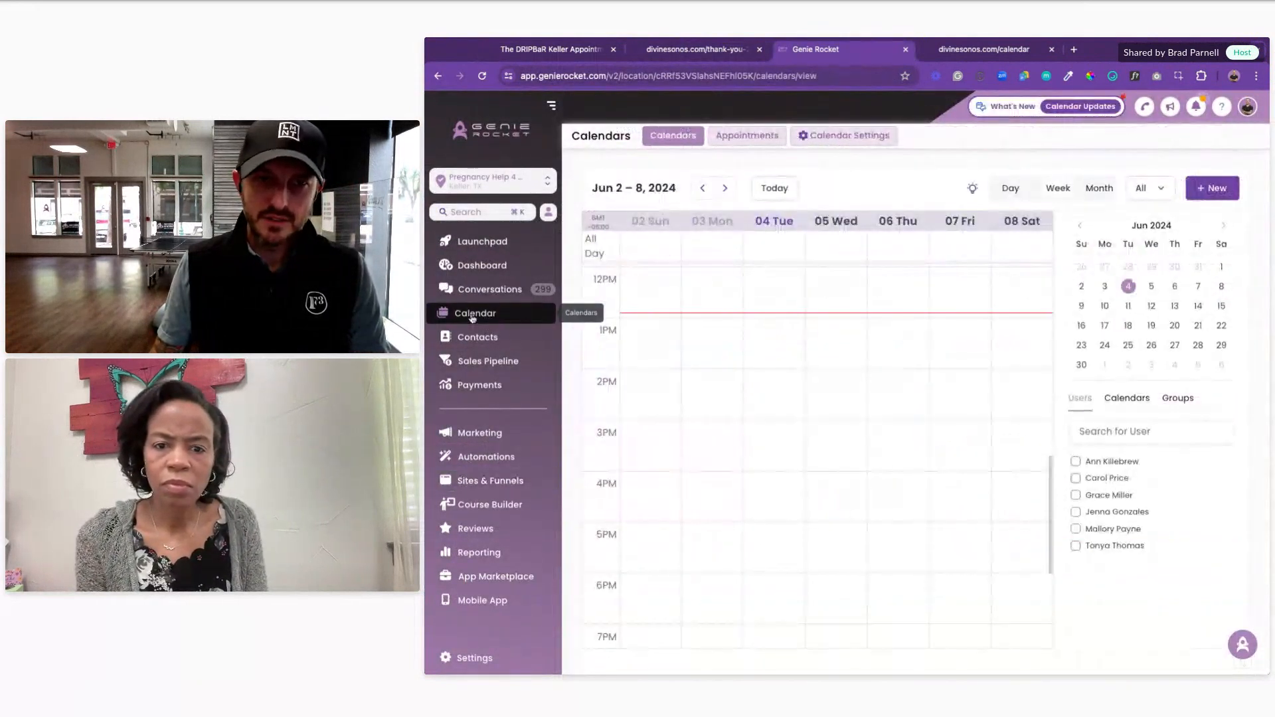
click(832, 138)
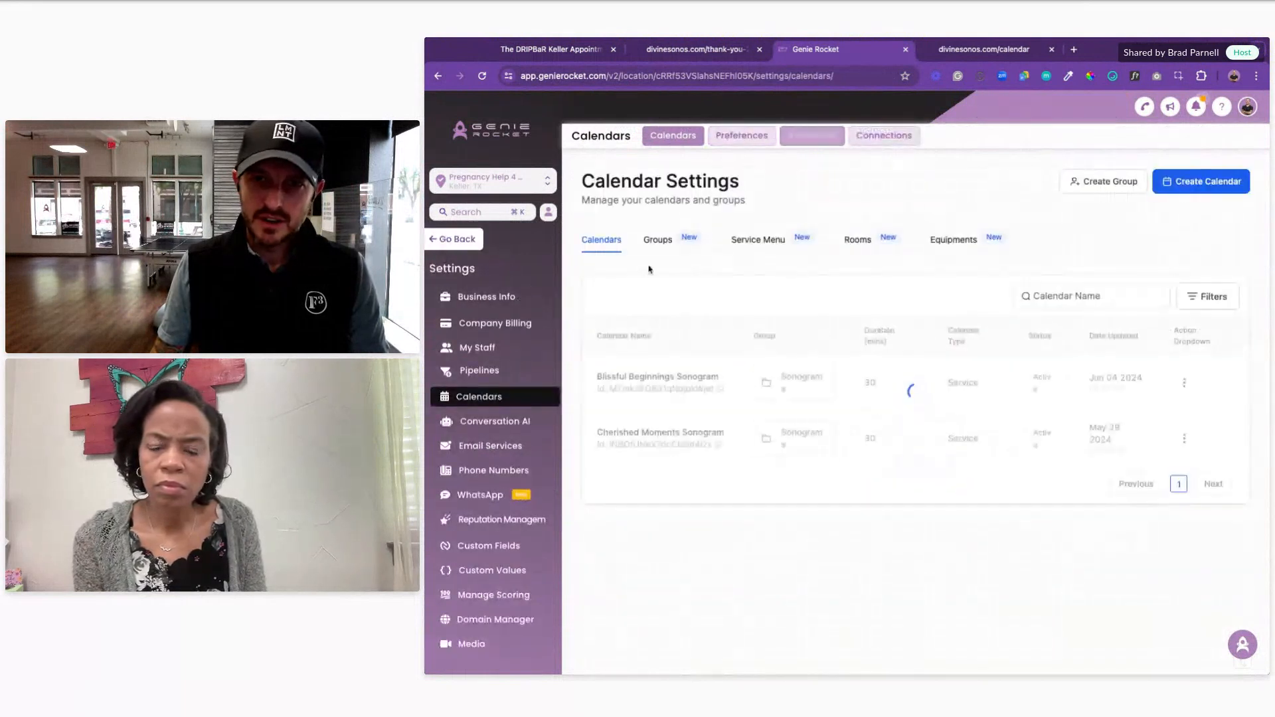
click(1184, 384)
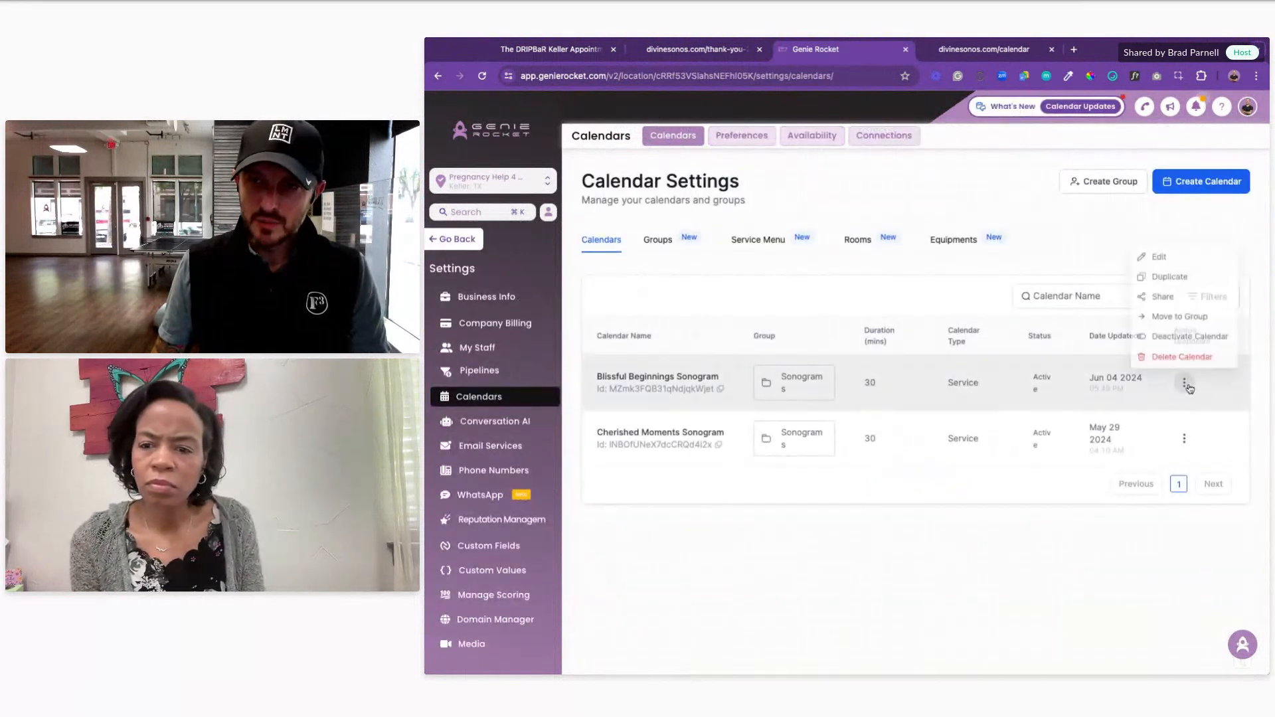
click(1163, 255)
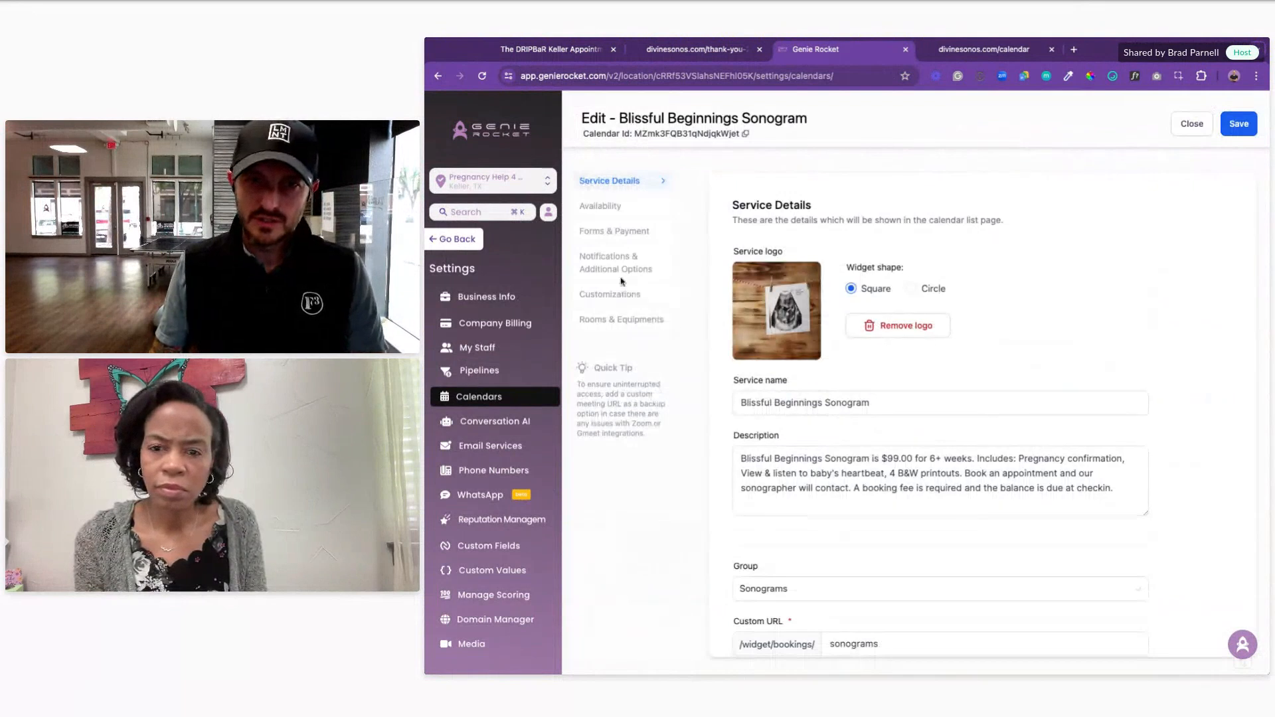
click(615, 233)
scroll(810, 446, down, 2)
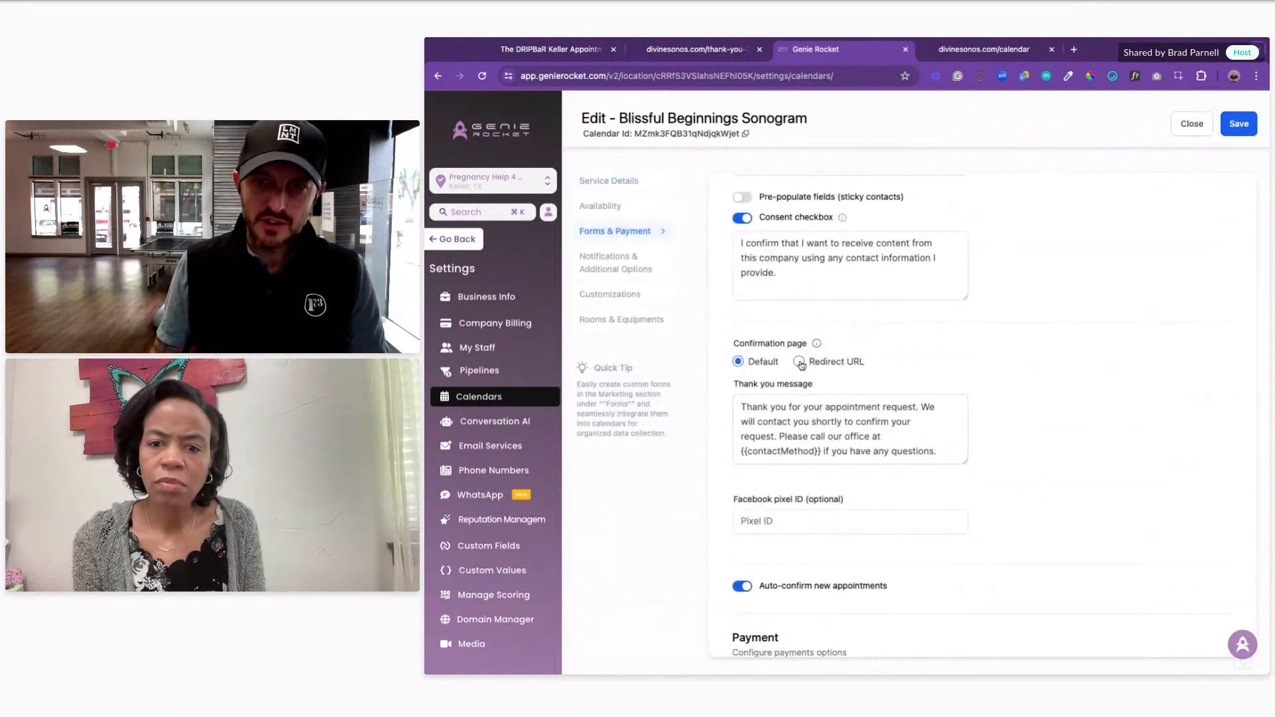
click(799, 362)
click(791, 392)
text(https://www.divinesonos.com/thank-you-5050)
click(1050, 402)
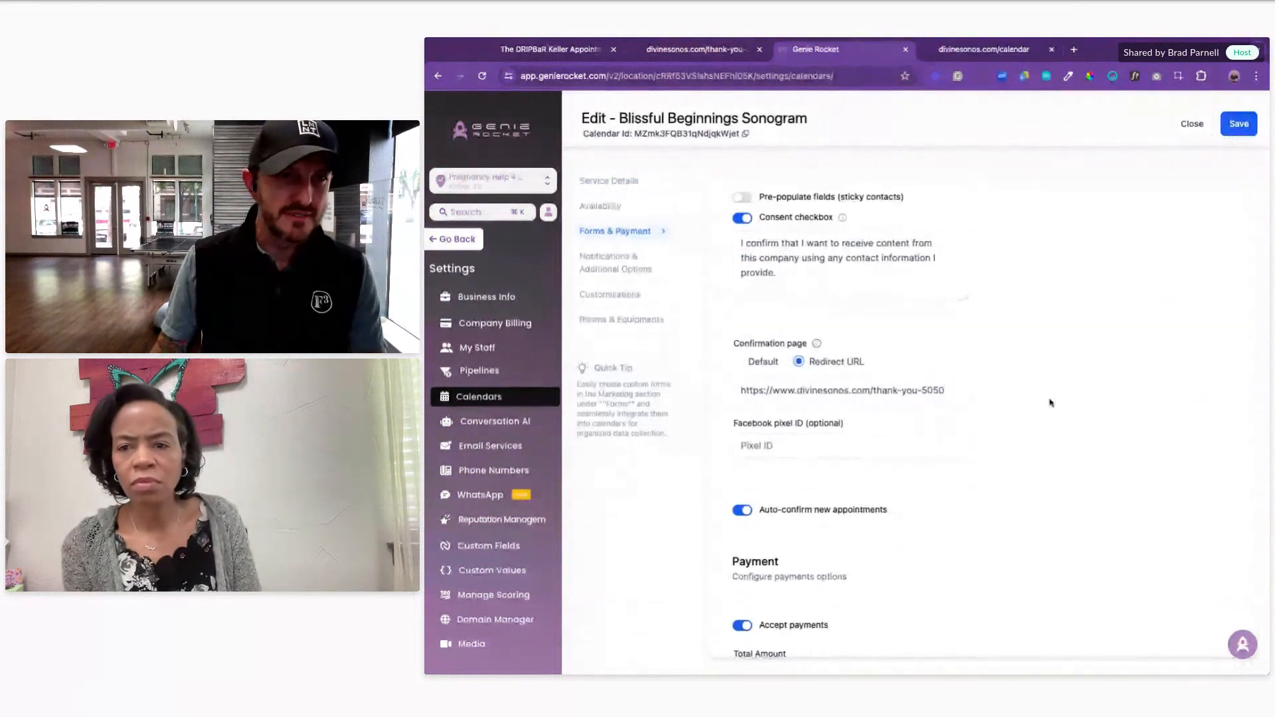
click(1229, 127)
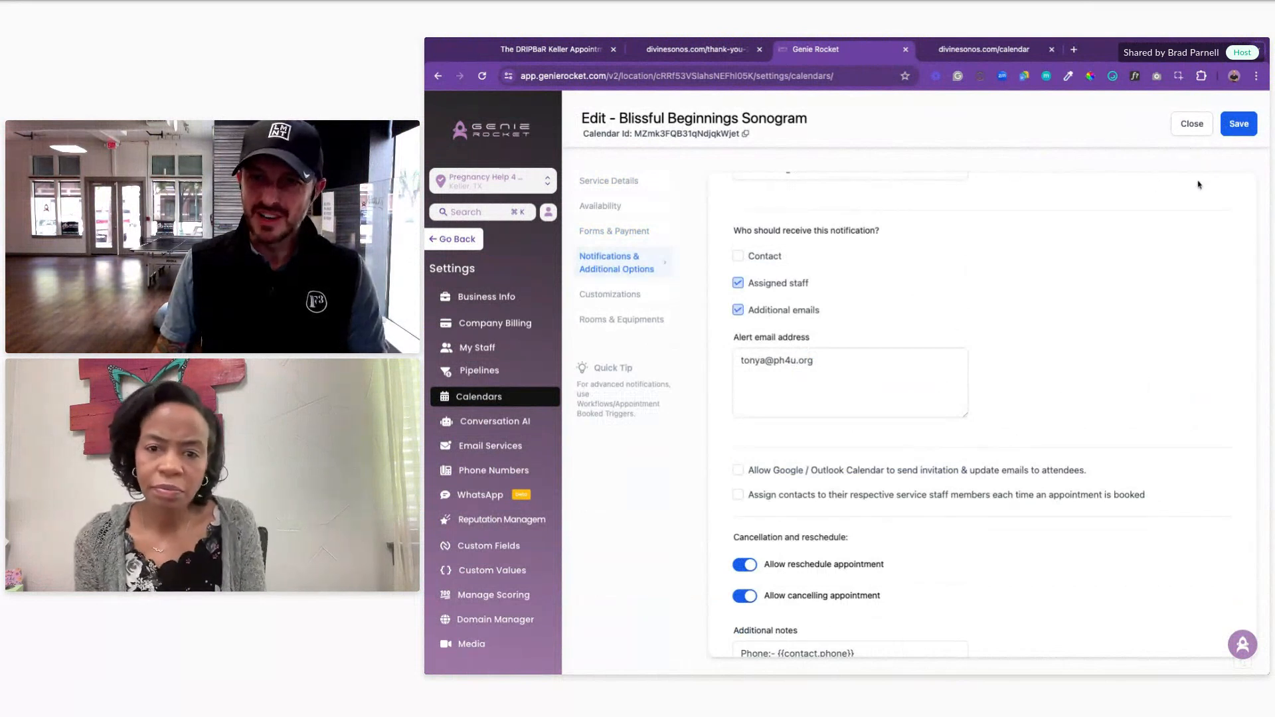
click(1199, 127)
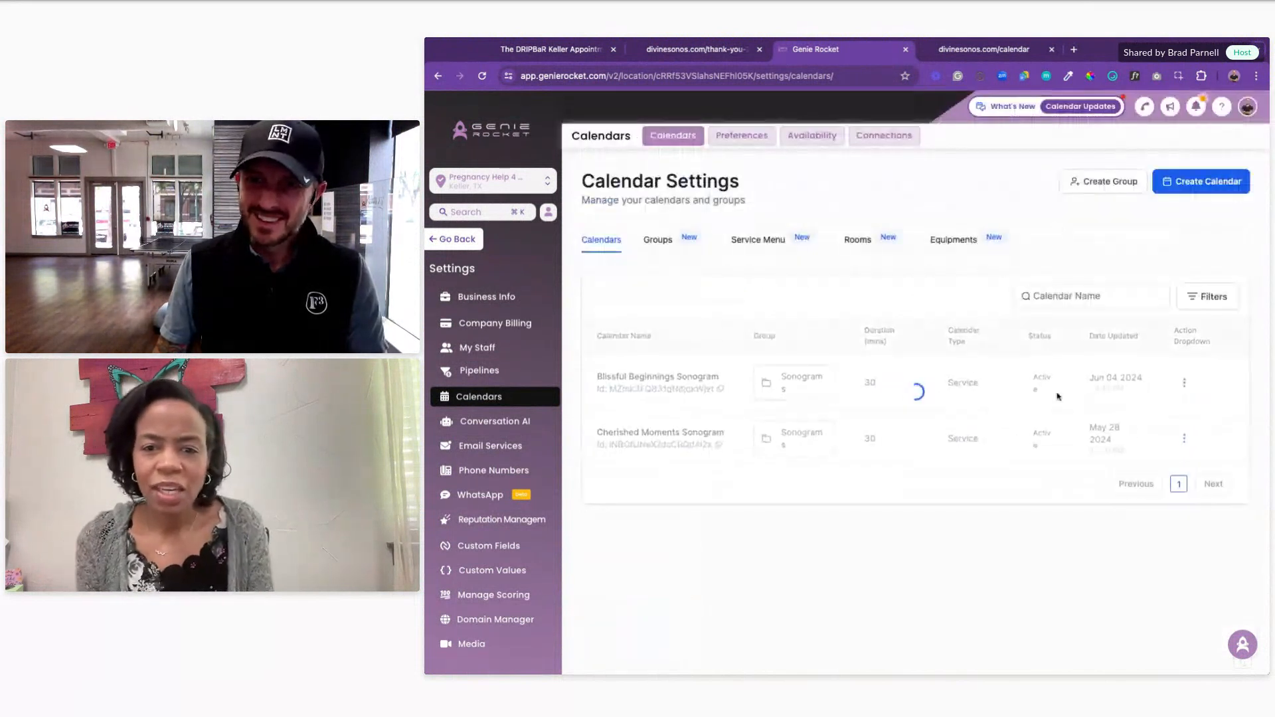
Step: Open the Cherished Moments Sonogram calendar's Forms & Payment settings
click(1184, 439)
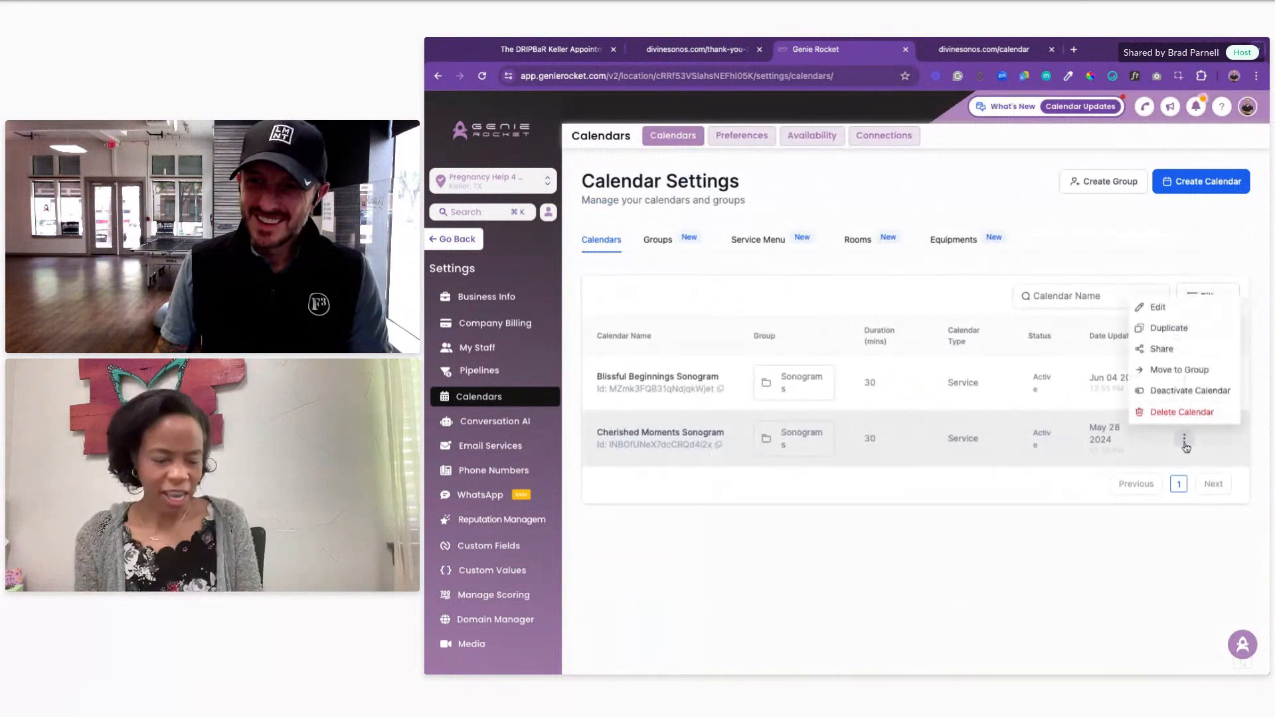
click(1157, 309)
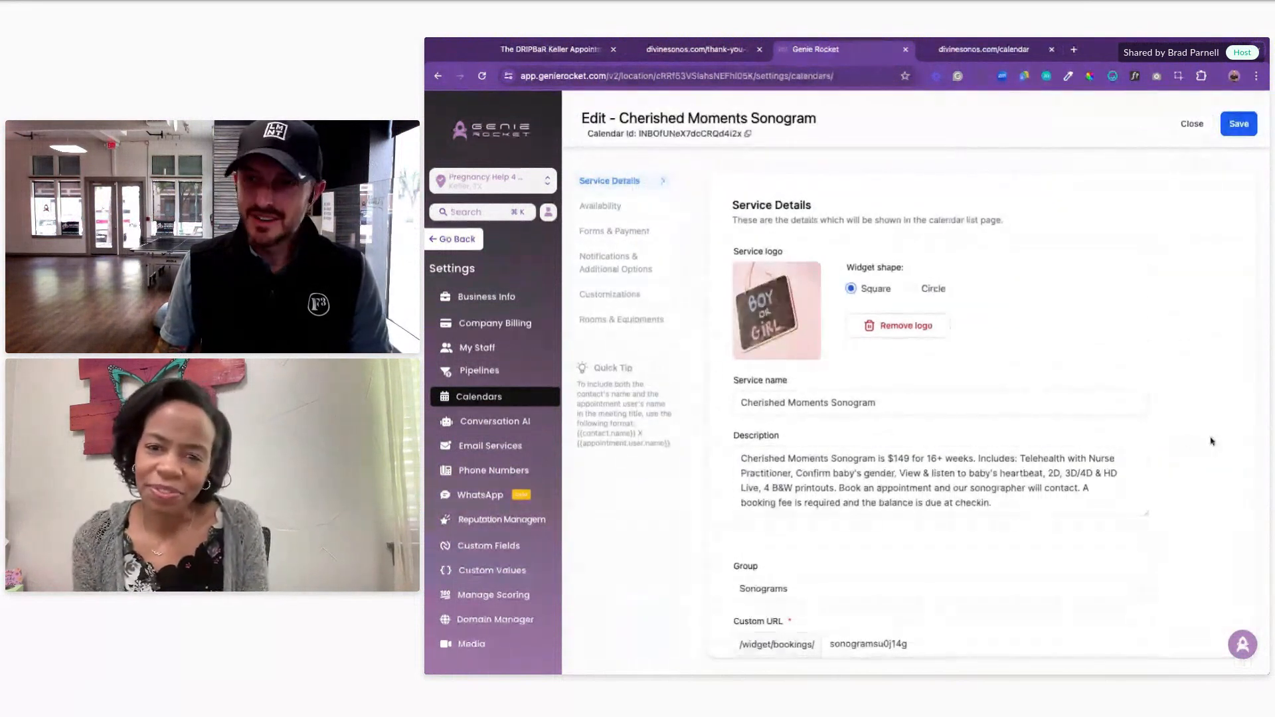
scroll(1209, 441, down, 3)
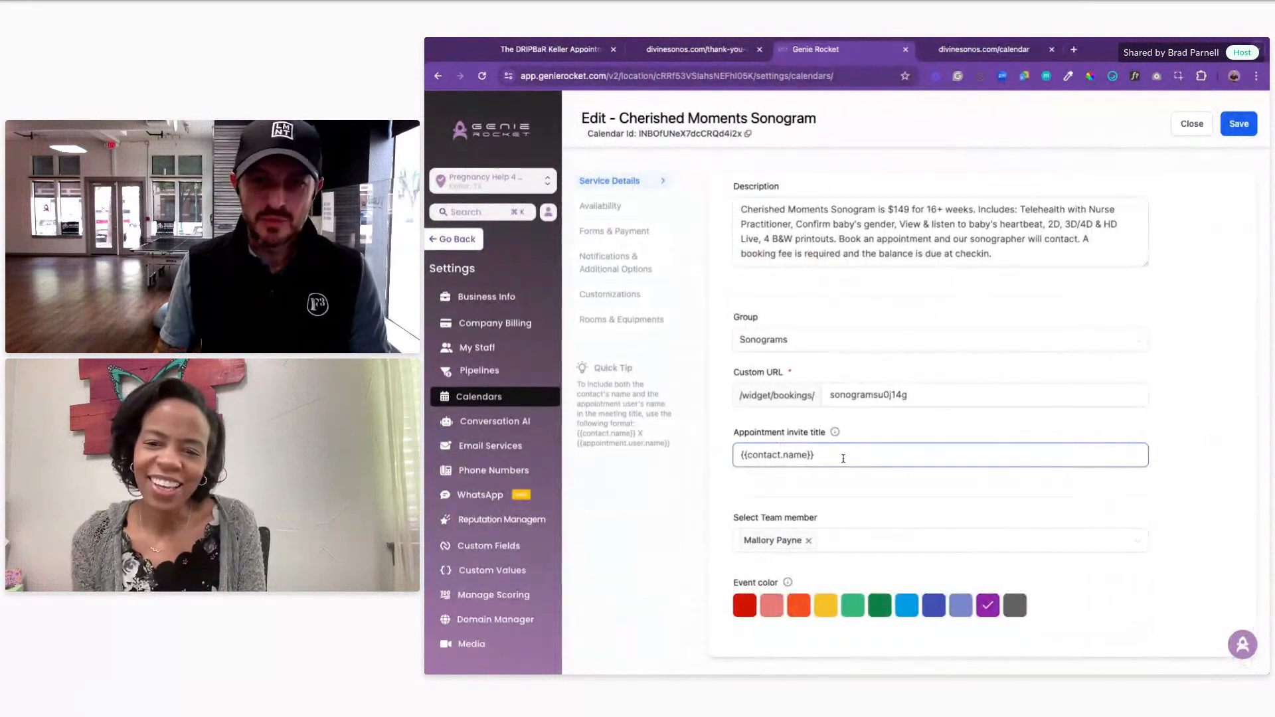
click(609, 231)
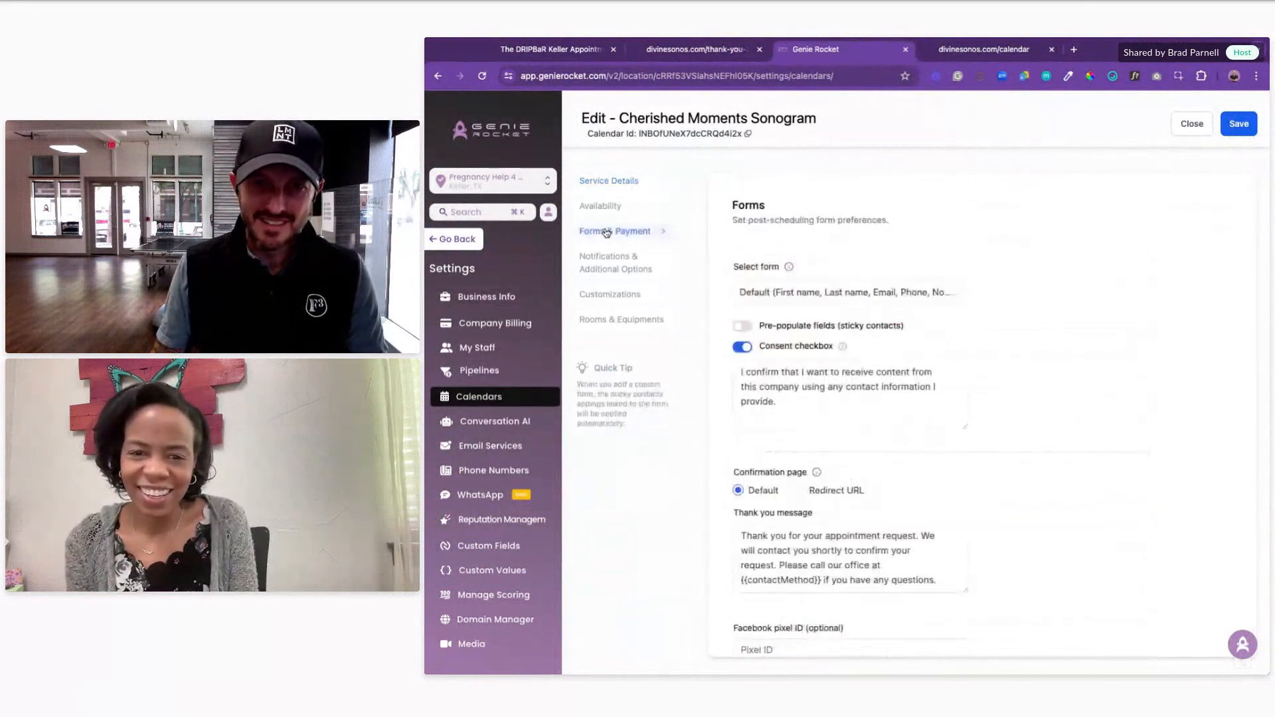
click(591, 265)
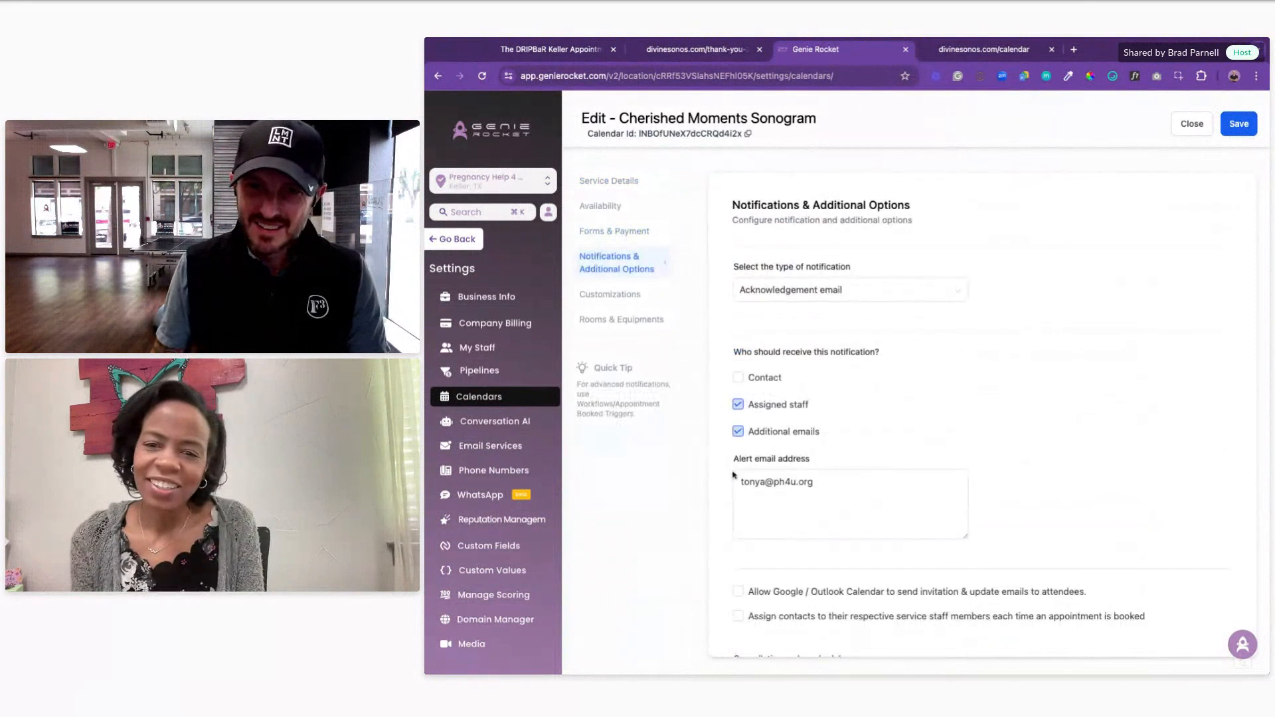
click(608, 232)
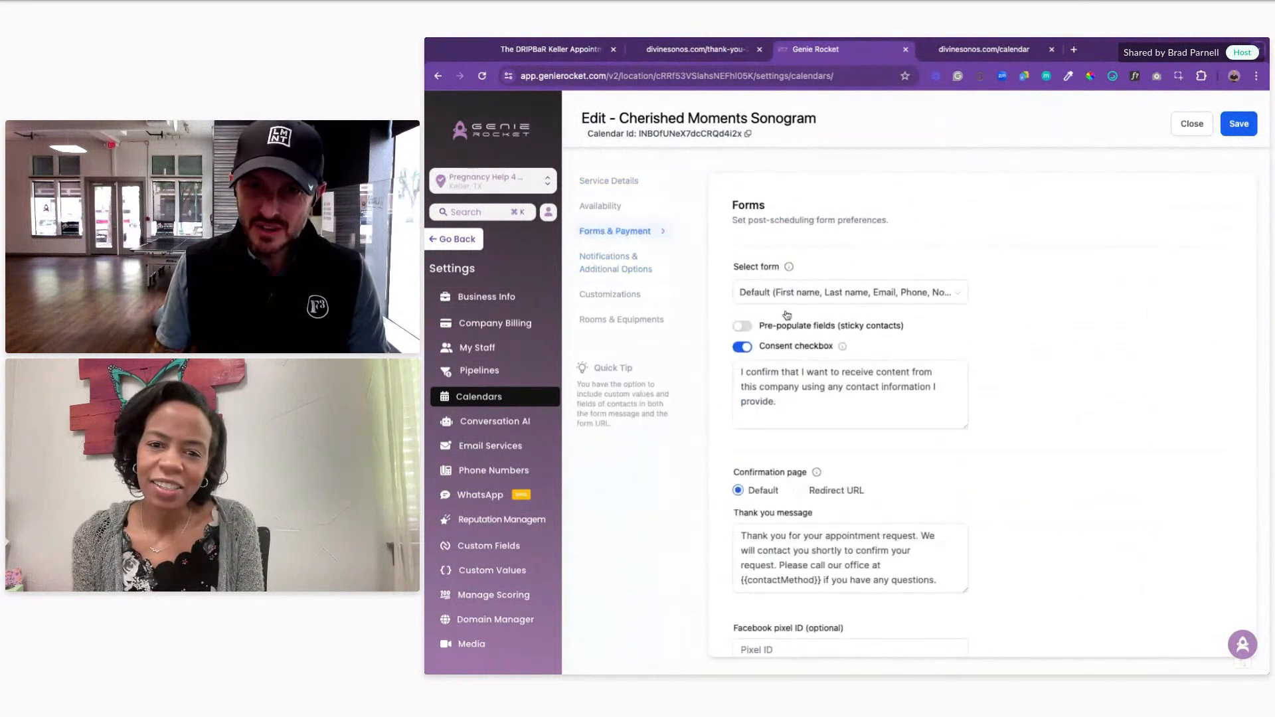
Step: Set the confirmation to redirect to the thank-you-5050 page address and save
click(798, 490)
click(836, 519)
text(https://www.divinesonos.com/thank-you-5050)
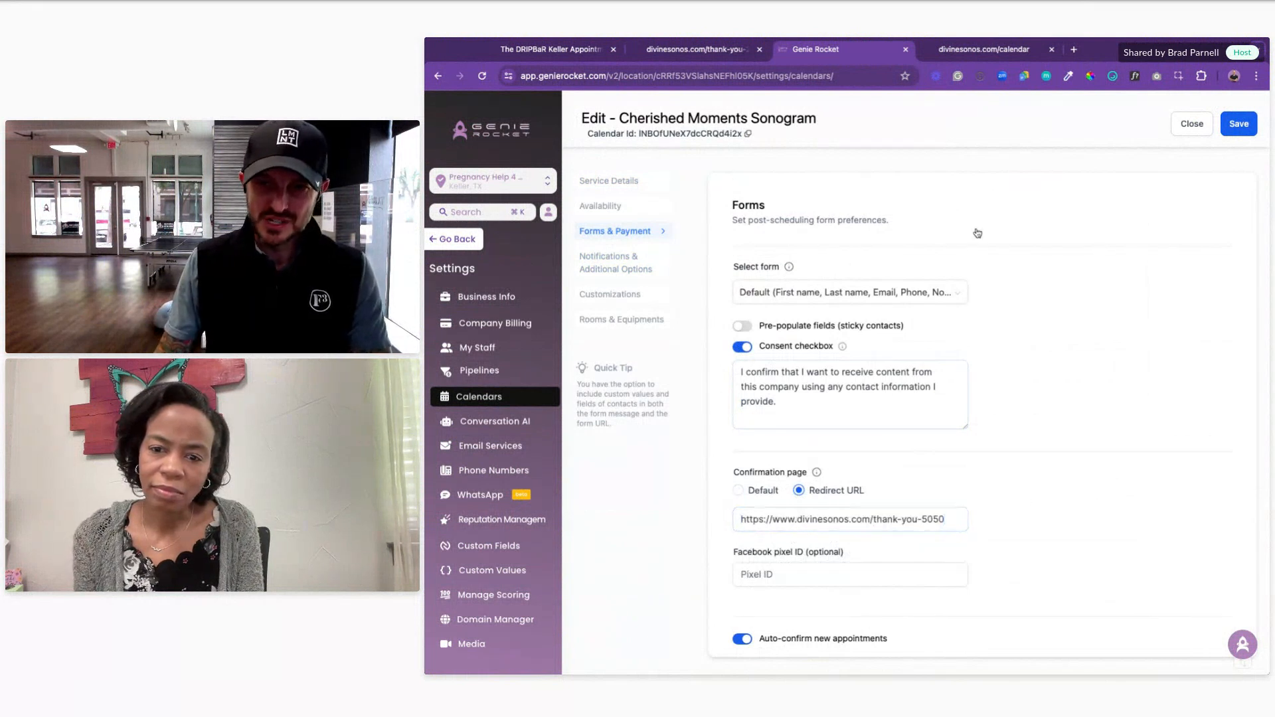
click(1238, 124)
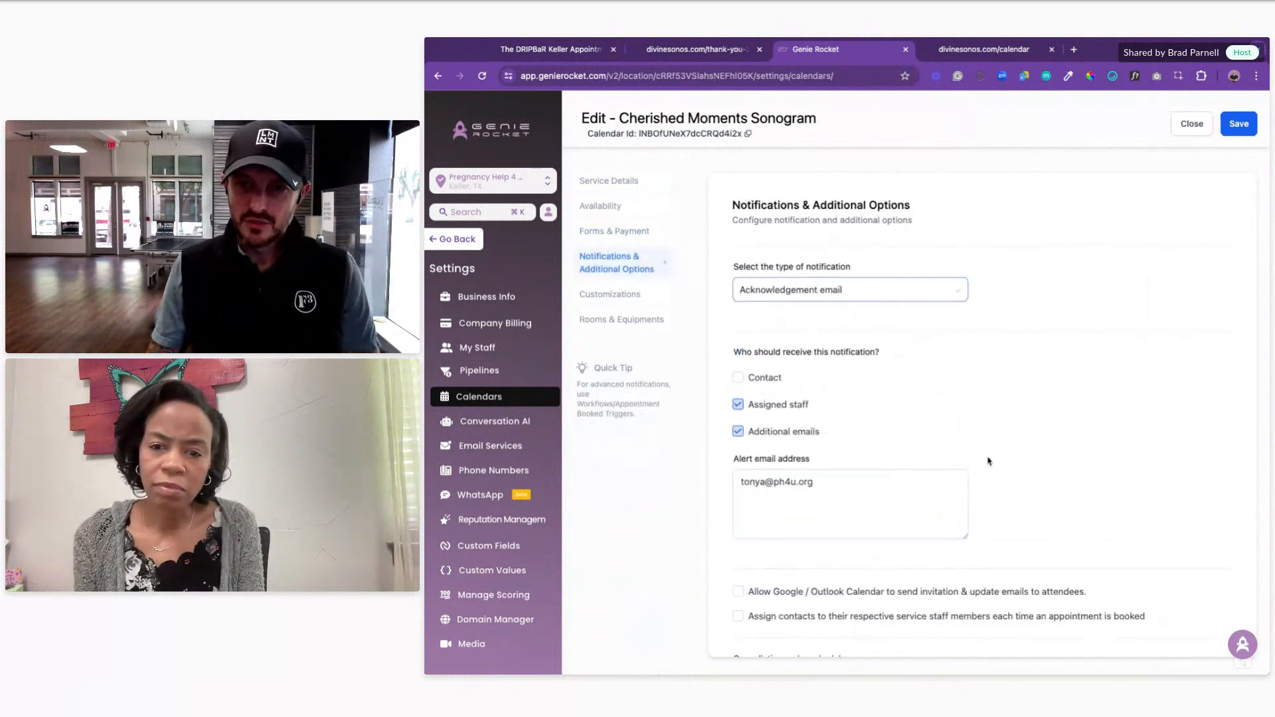
Step: Verify the redirect address by loading the thank-you page in a new tab
scroll(896, 361, down, 3)
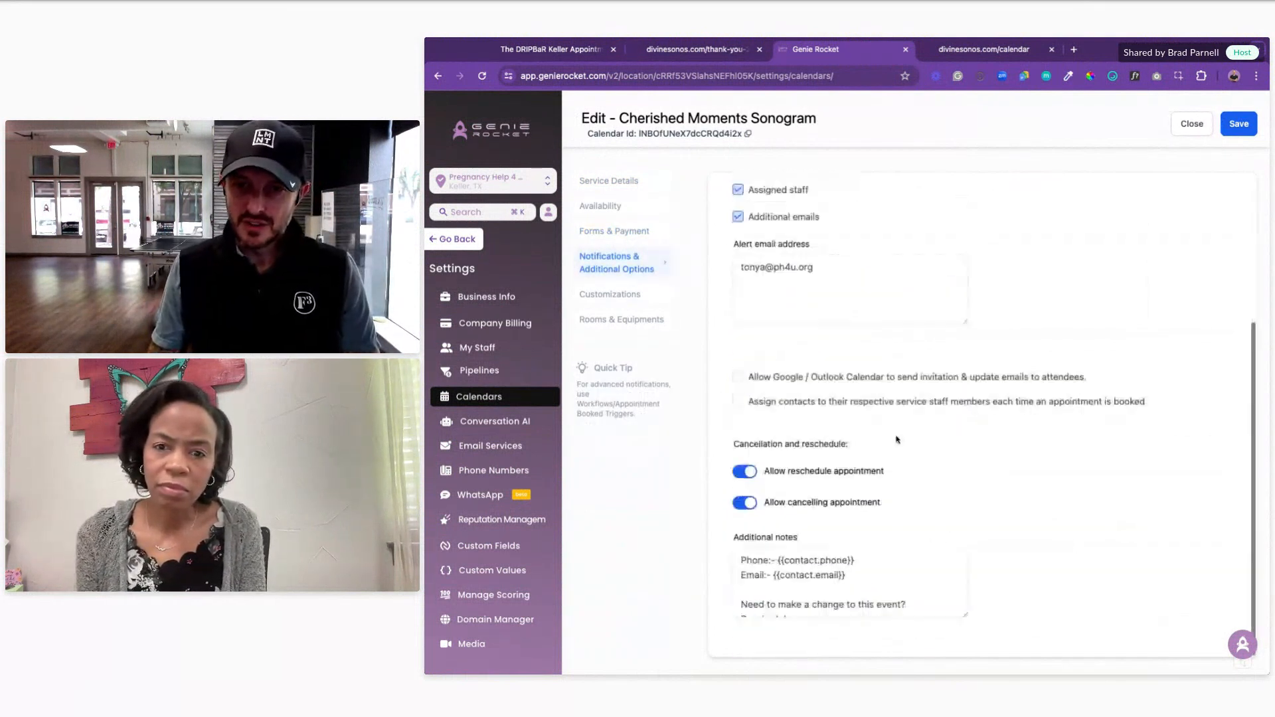
click(611, 233)
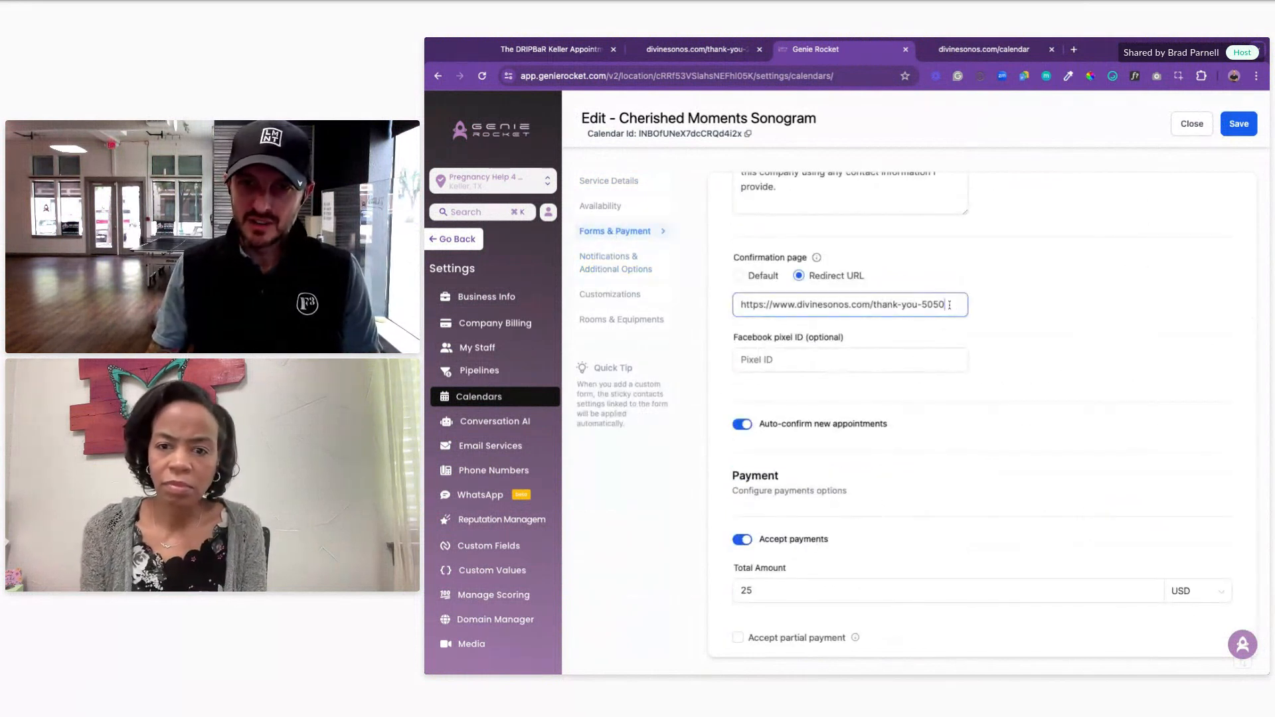
key(ctrl+t)
text(https://www.divinesonos.com/thank-you-5050)
key(Return)
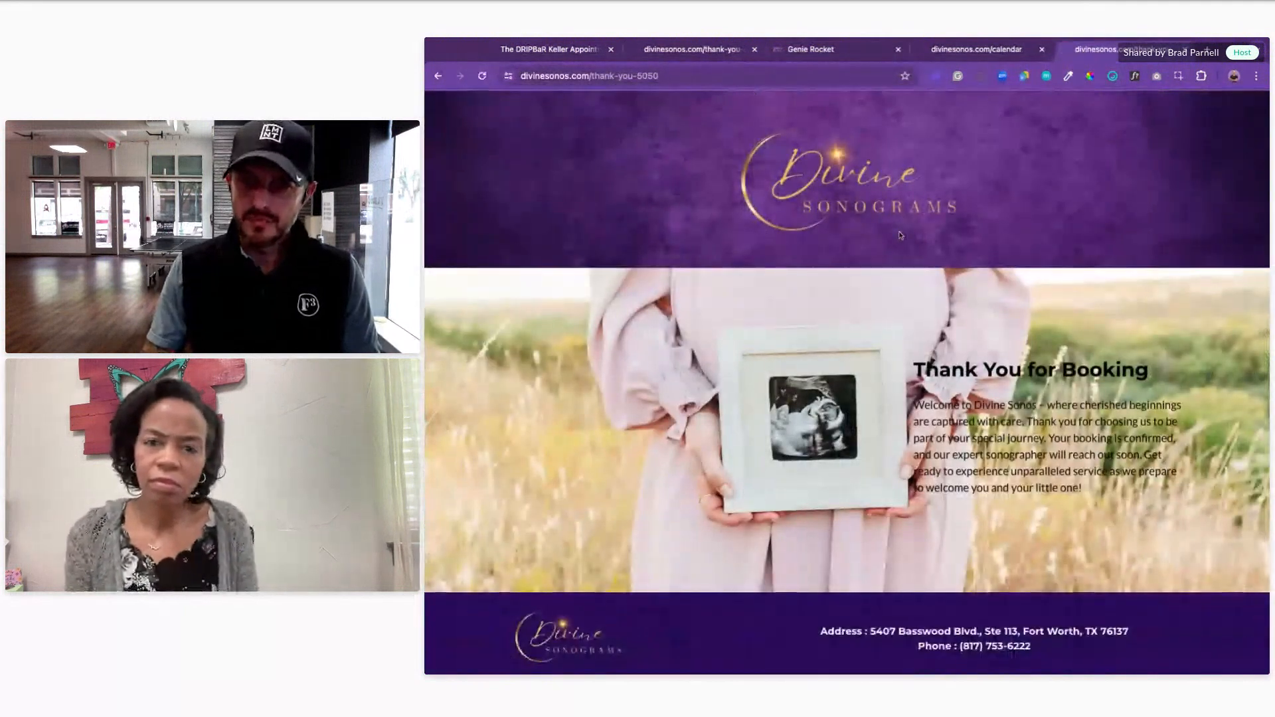
click(832, 53)
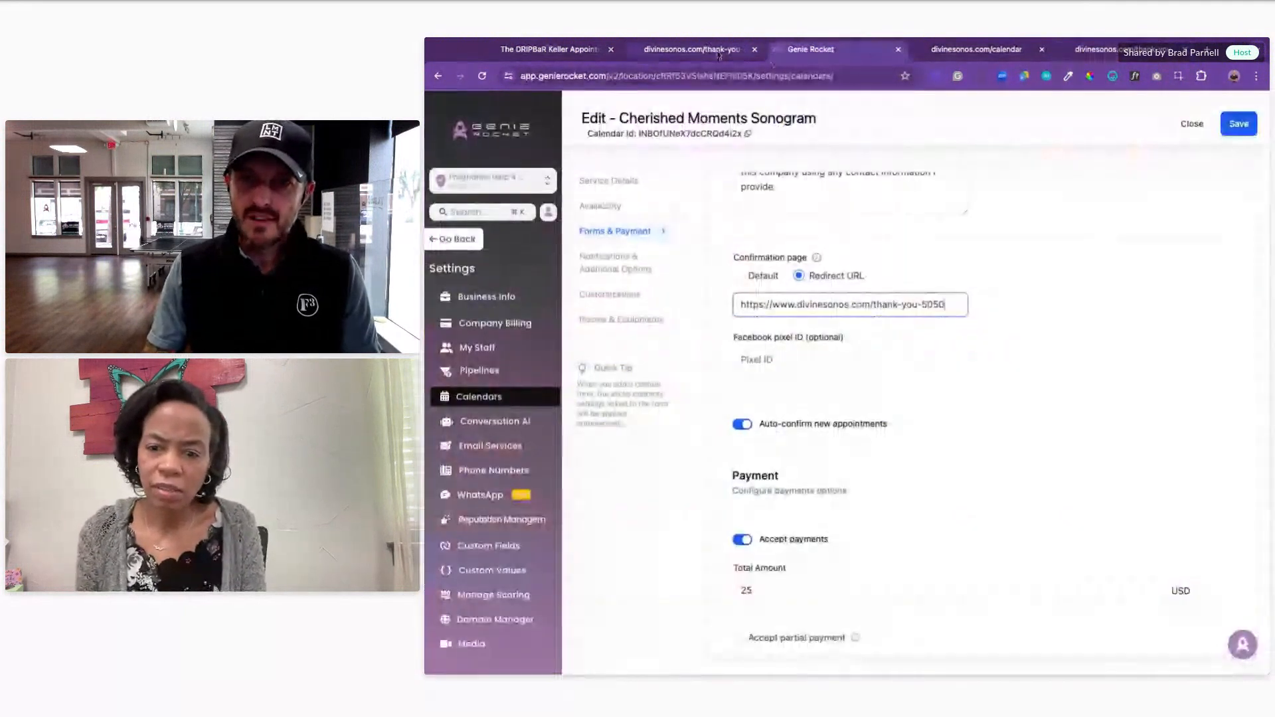
Step: Return to the calendar's service details and focus the appointment invite title field
click(608, 183)
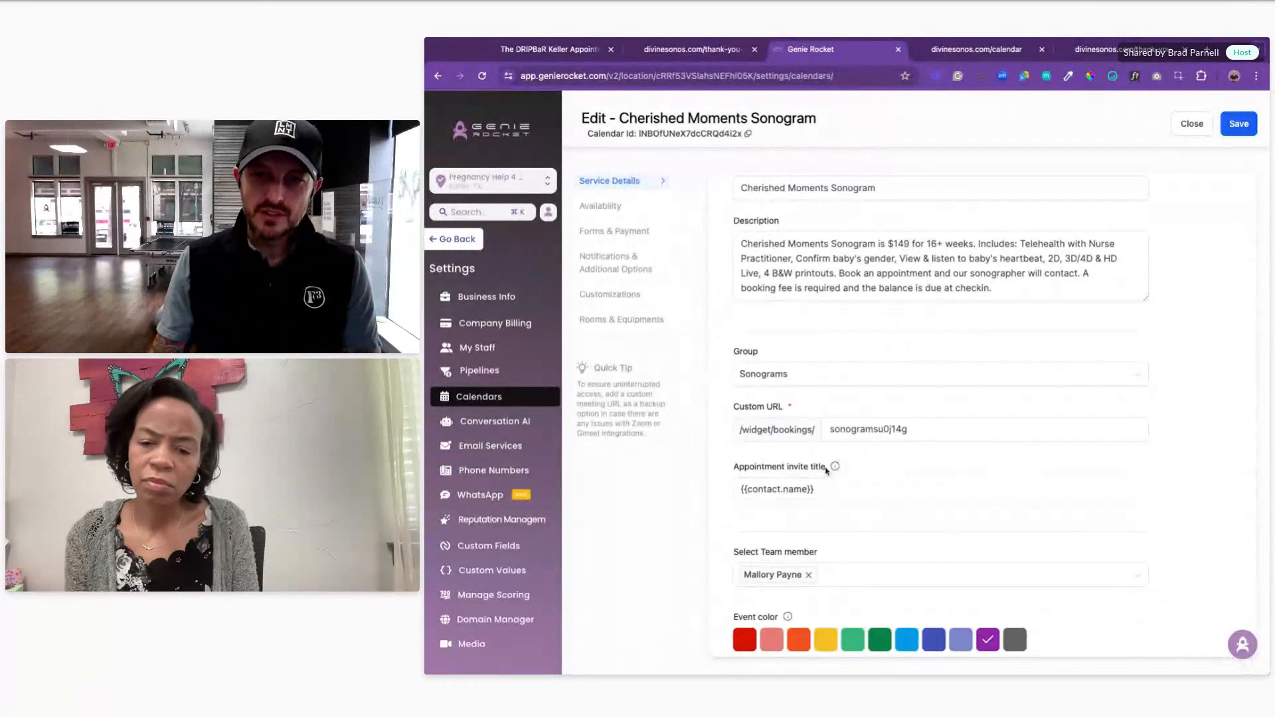
drag(761, 467, 827, 469)
click(846, 493)
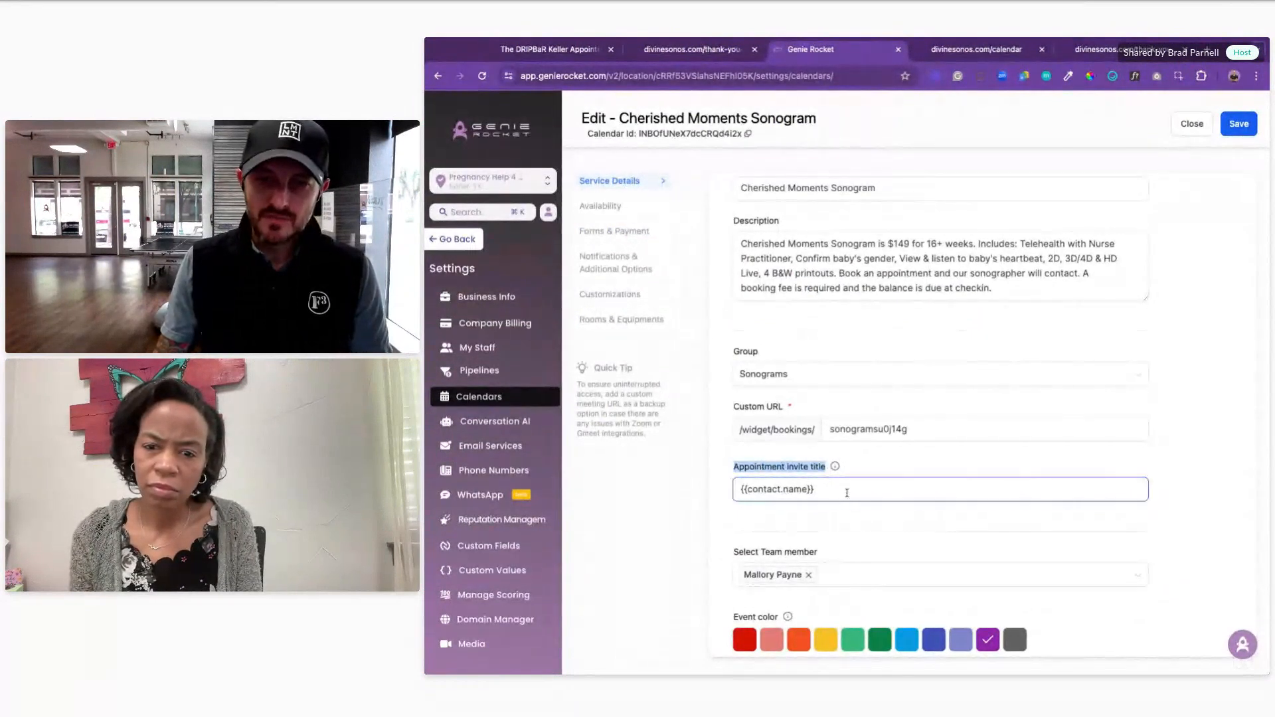
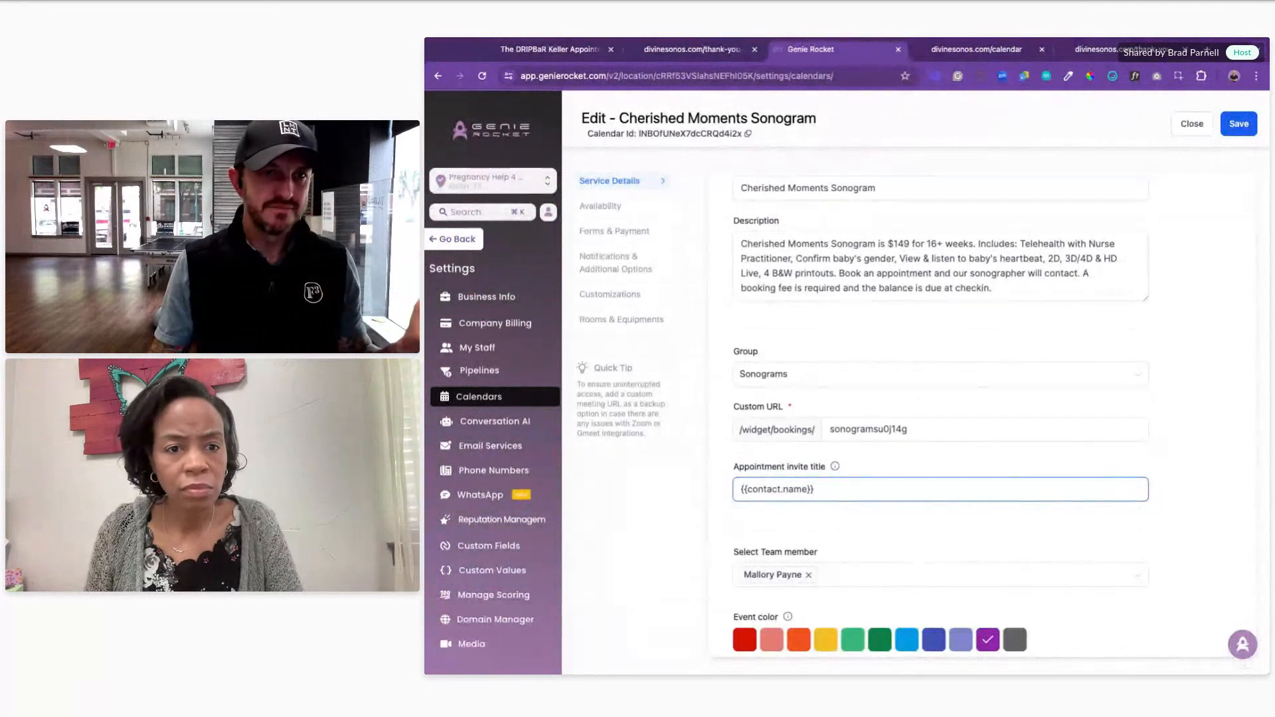
Step: Make the invite title "{{contact.name}}'s Cherished Moments Sonogram Appointment", save, and close the editor
drag(840, 123, 637, 120)
click(846, 490)
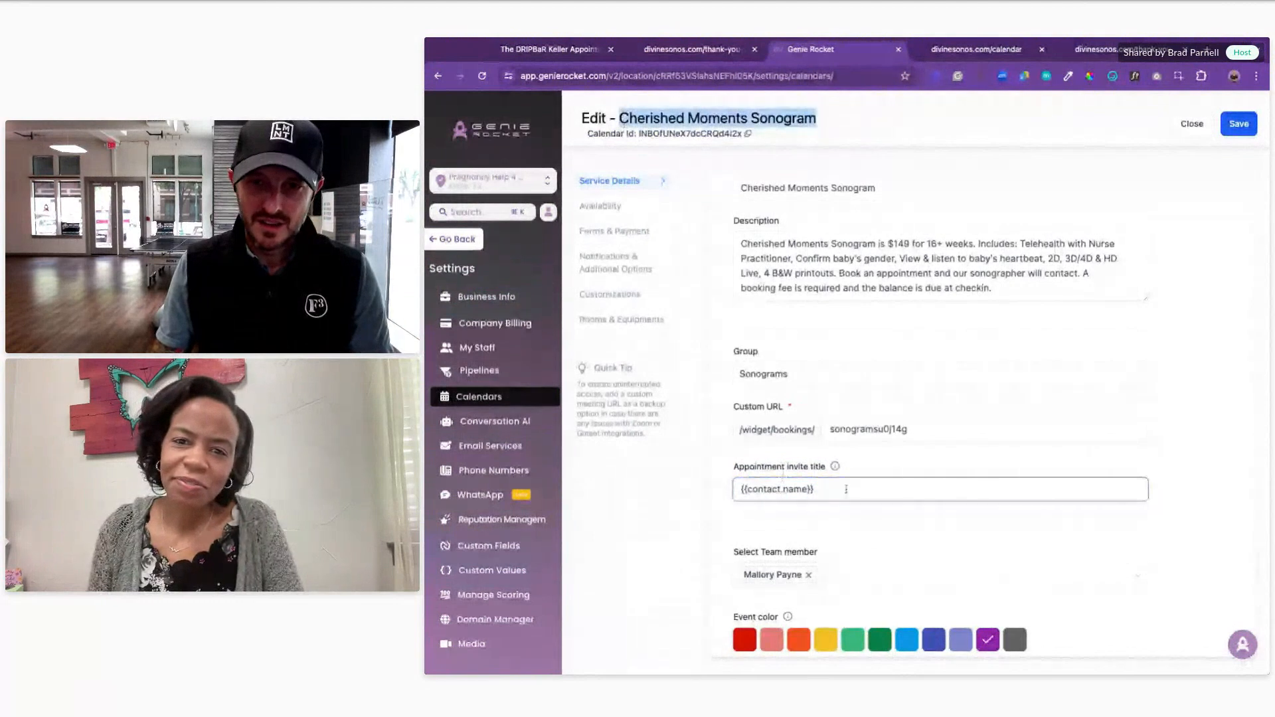
text(Cherished Moments Sonogram)
key(ctrl+z)
text('s)
text(Cherished Moments Sonogram)
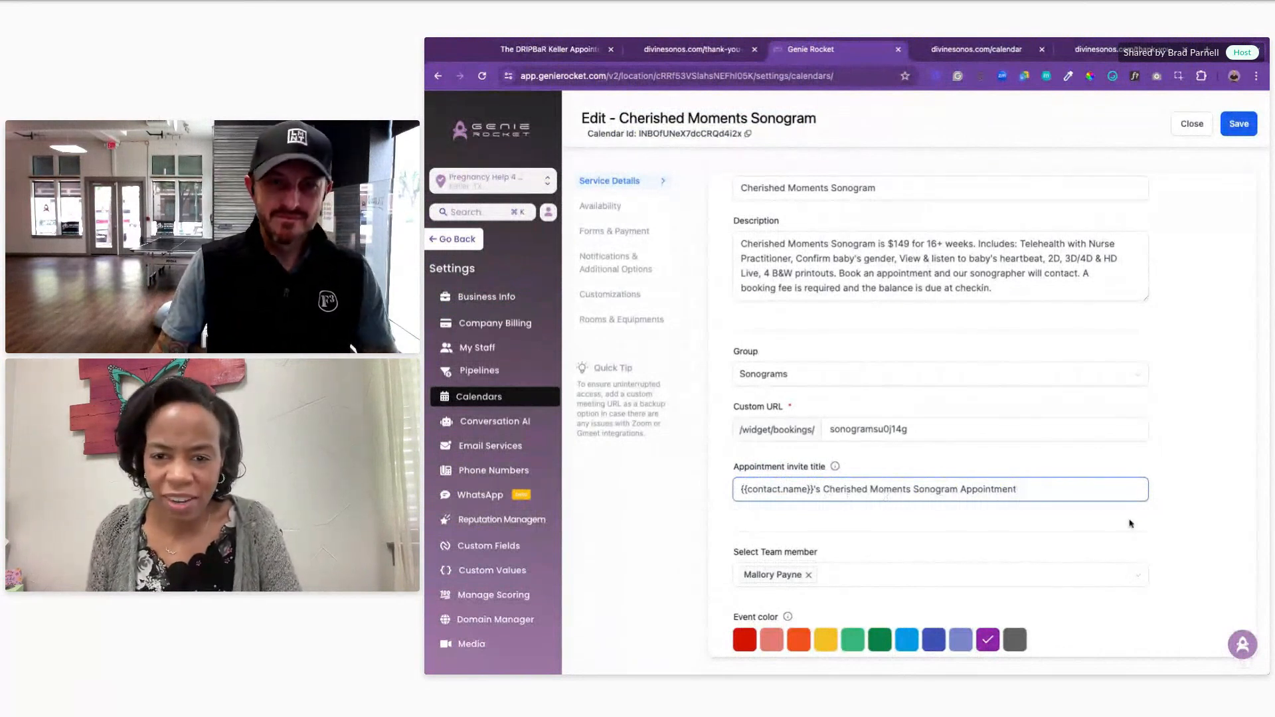
scroll(1127, 524, down, 1)
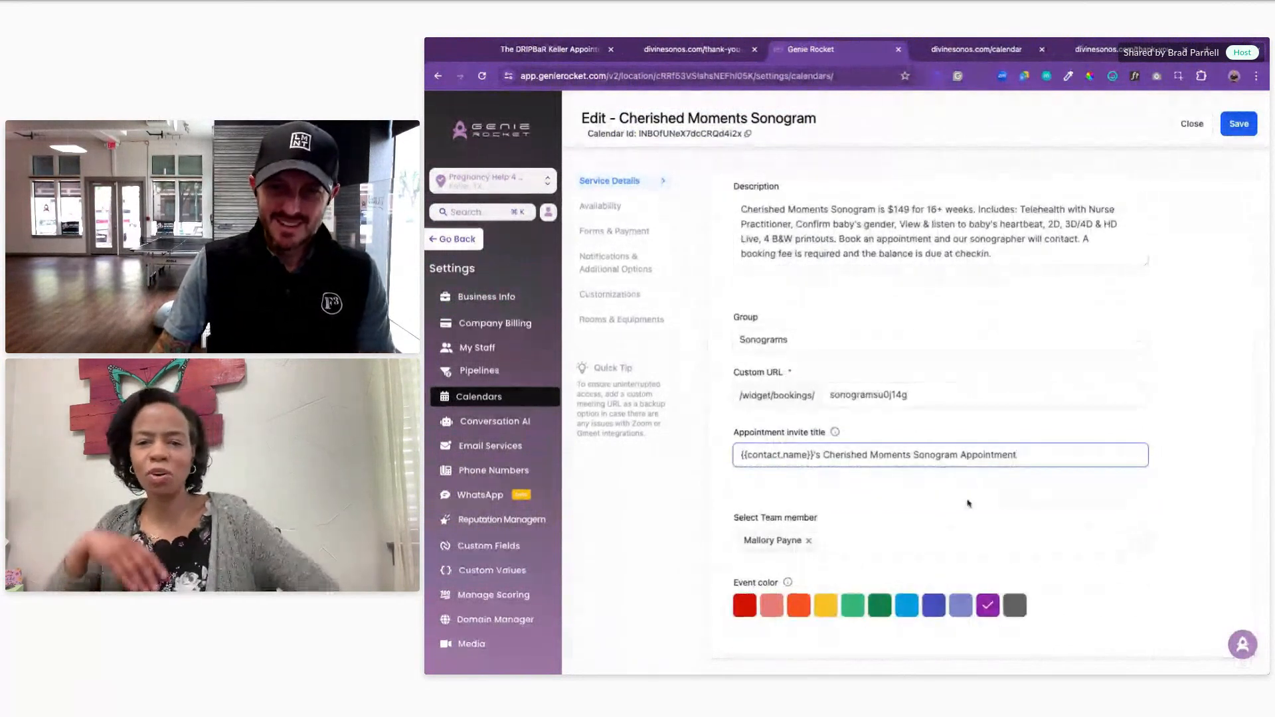
click(1244, 131)
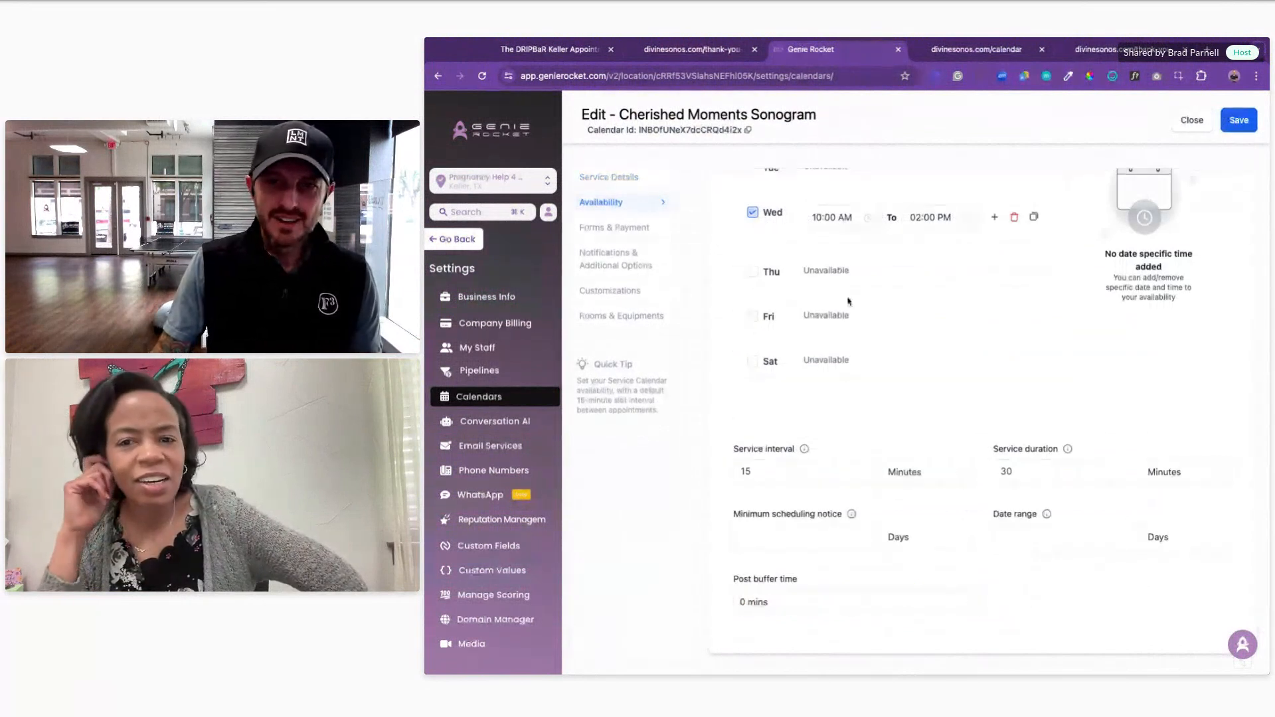
click(1181, 126)
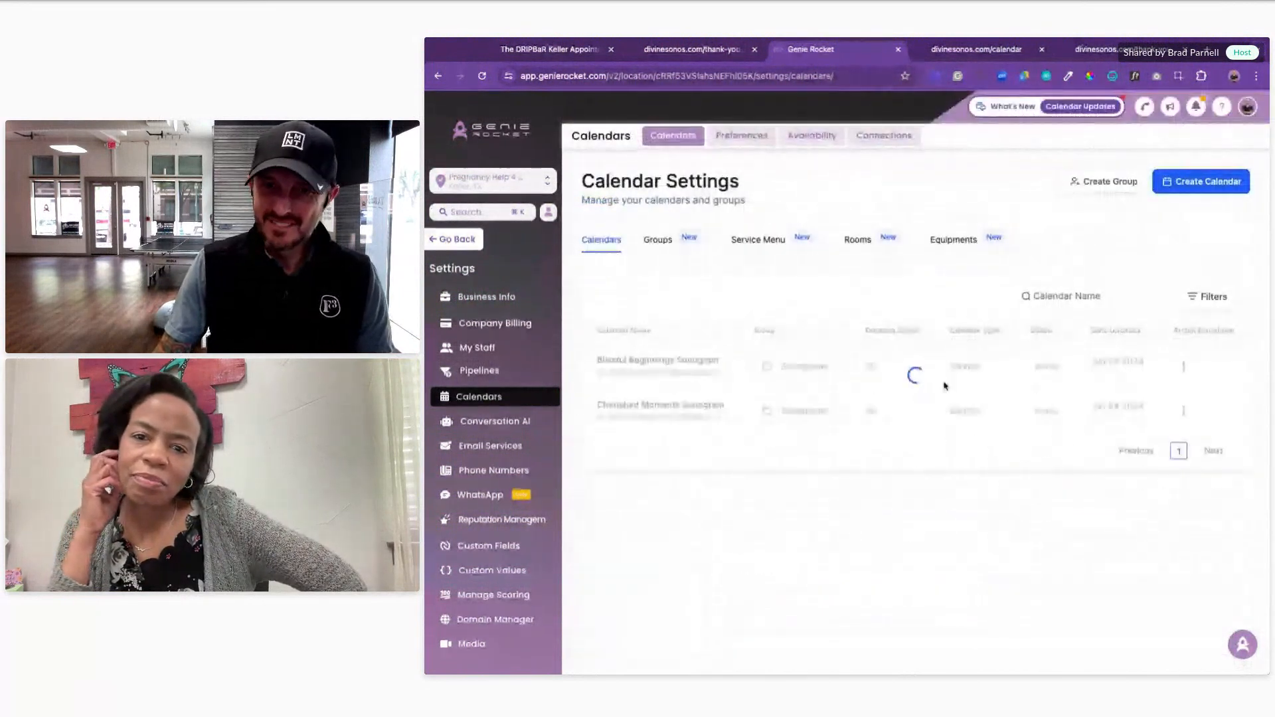
Step: Open the Blissful Beginnings Sonogram calendar for editing and copy its name
click(1183, 365)
click(1155, 234)
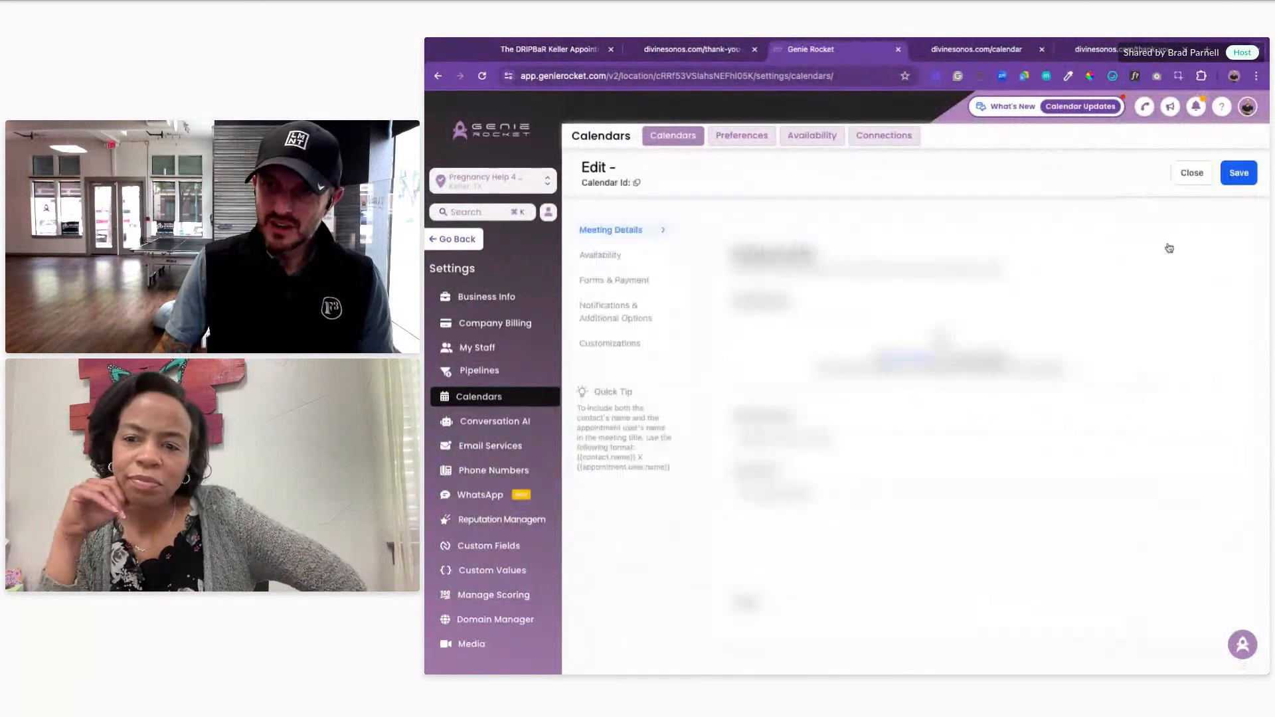
drag(818, 120, 627, 120)
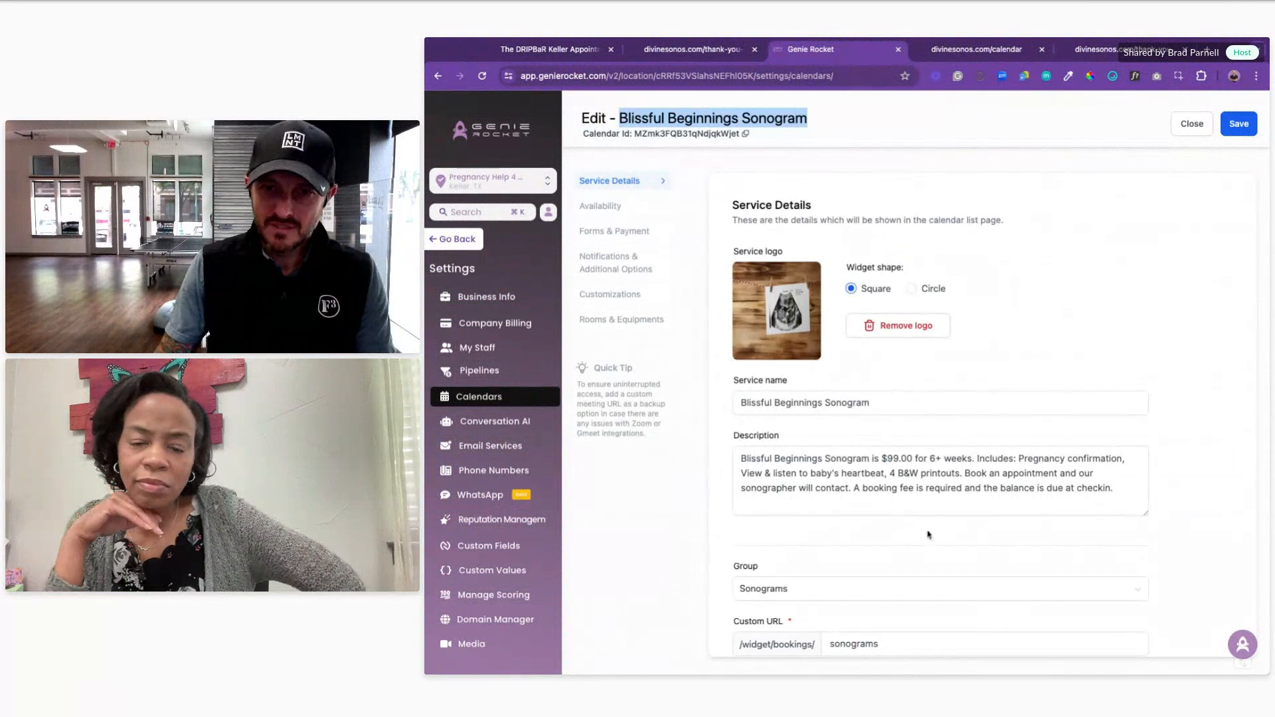
scroll(926, 536, down, 3)
Step: Make the invite title "{{contact.name}}'s Blissful Beginnings Sonogram Appointment" and save
click(838, 535)
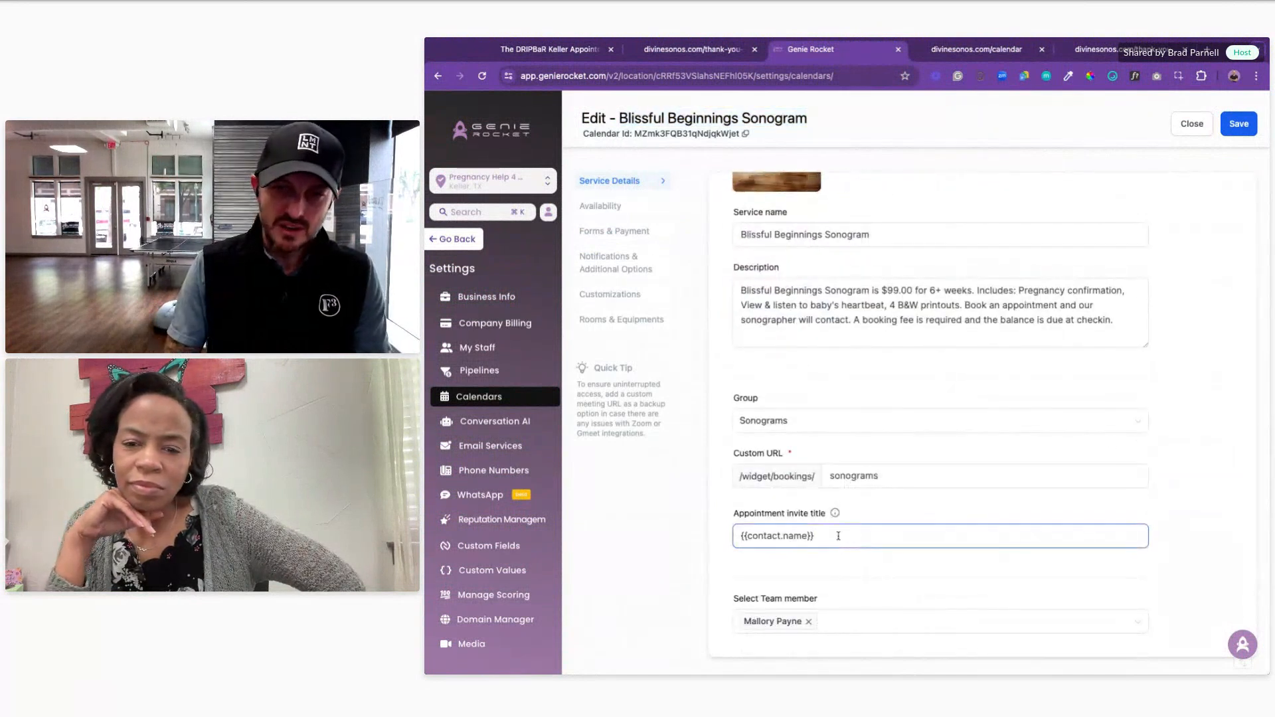
key(BackSpace)
key(BackSpace)
text(s)
text(Blissful Beginnings Sonogram)
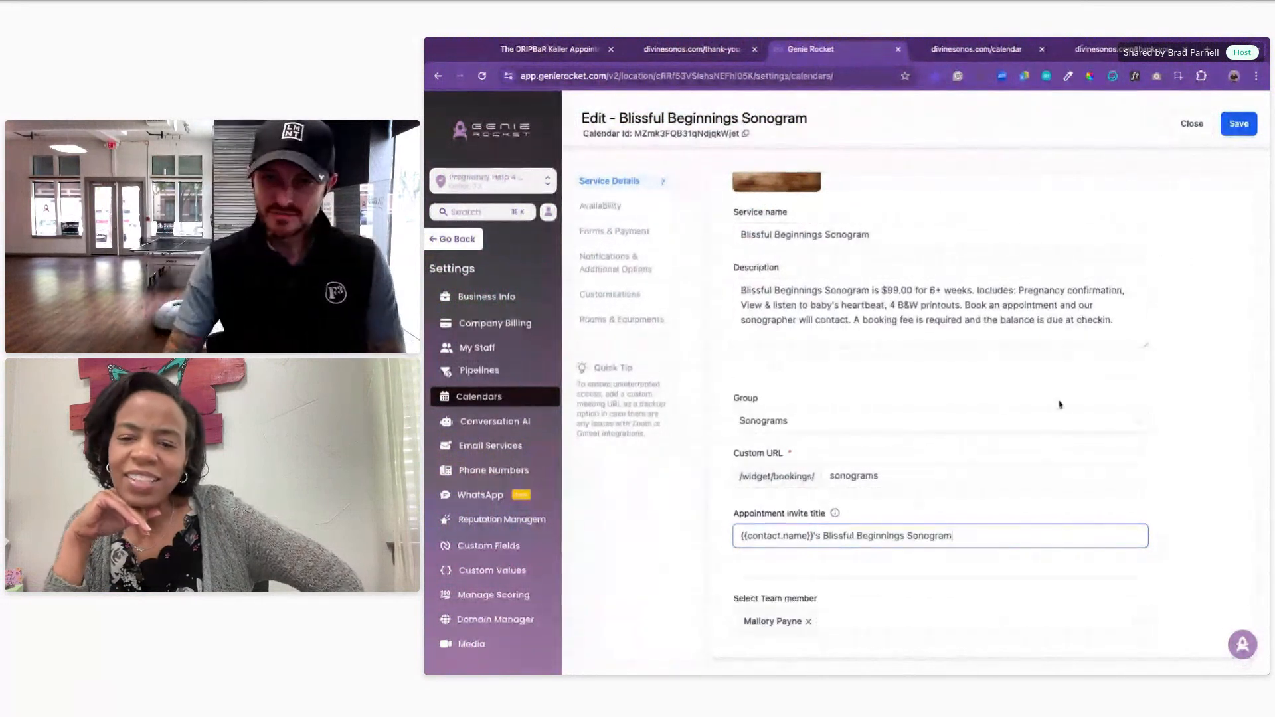
text(Appointment)
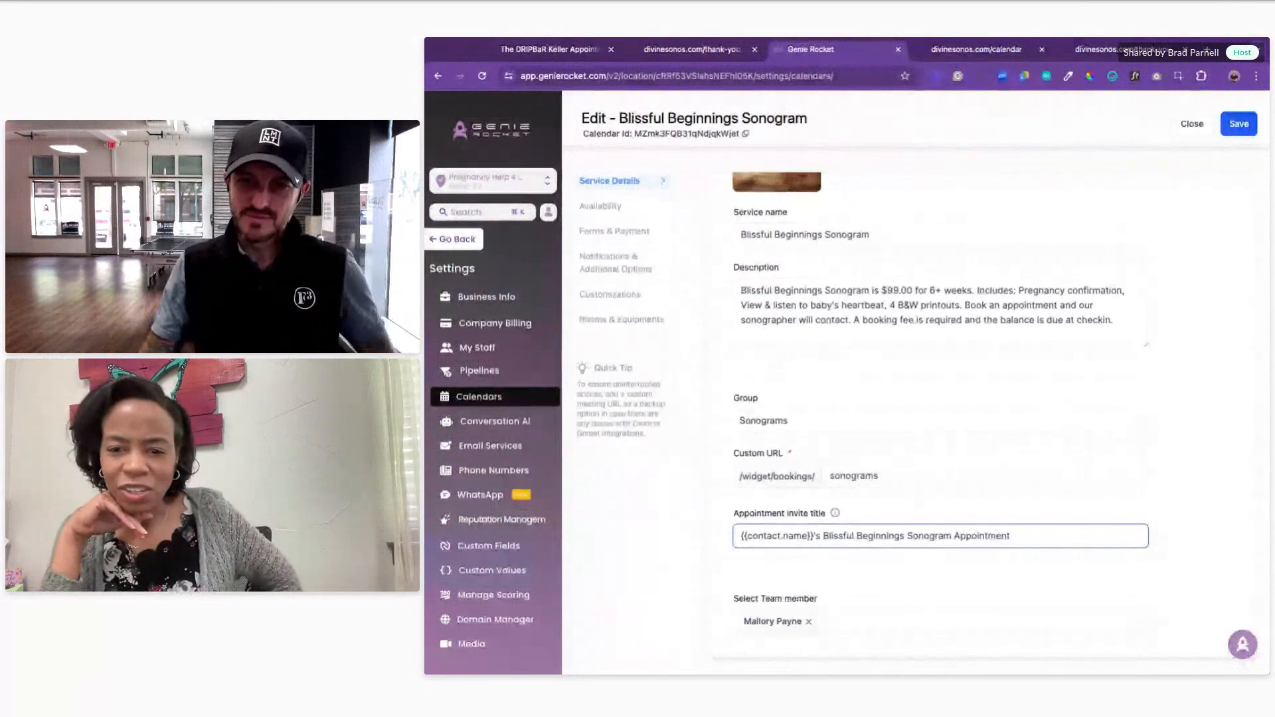
click(1239, 126)
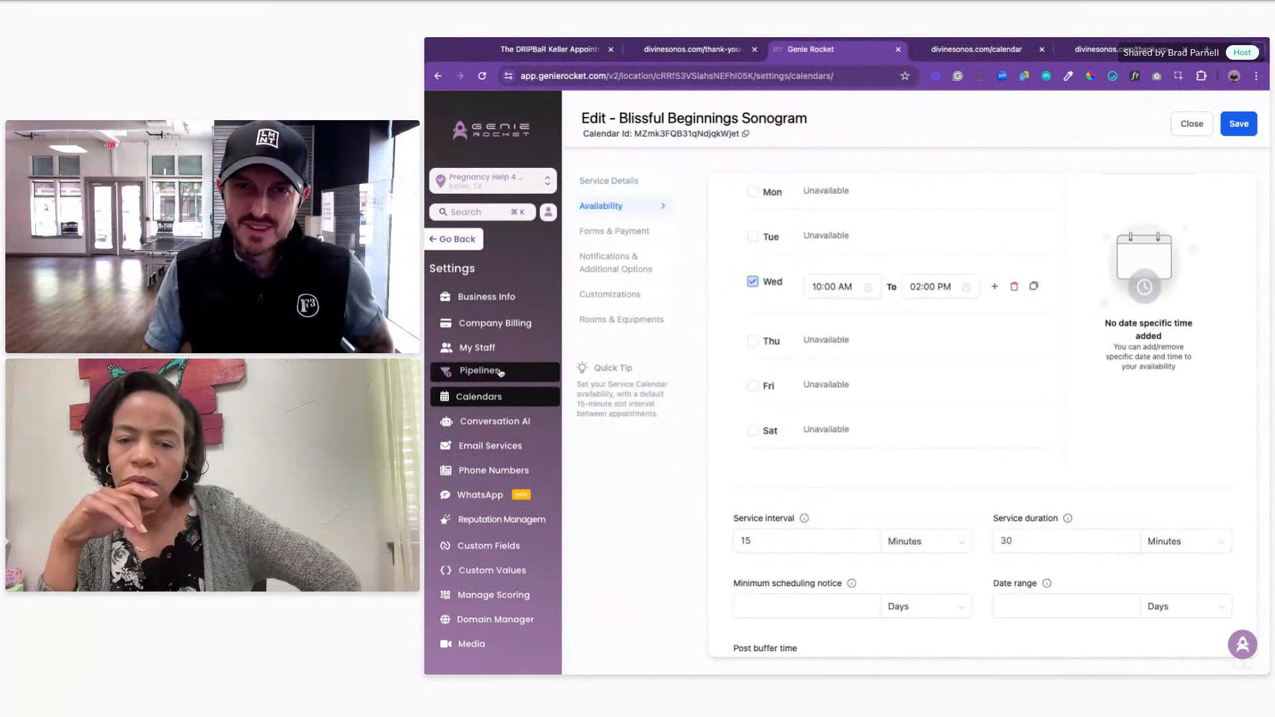
Step: Leave settings to check the booked appointments list, then return to the week view
click(457, 239)
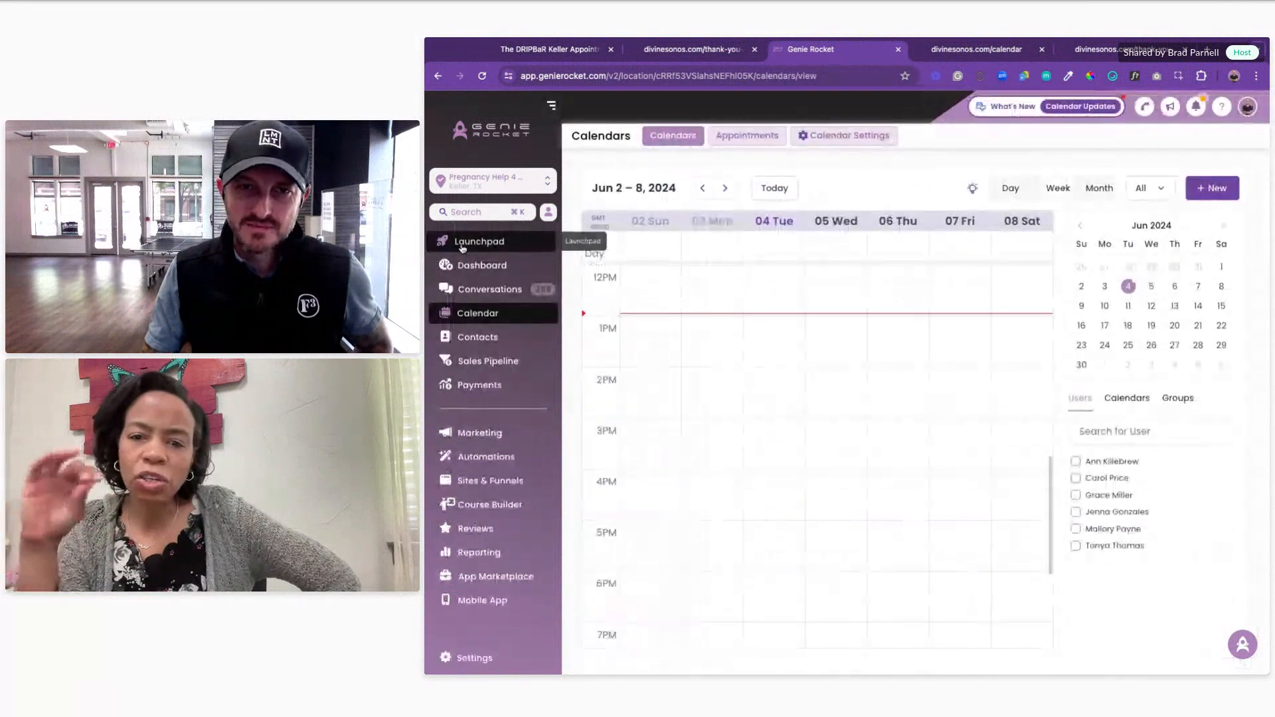
click(742, 136)
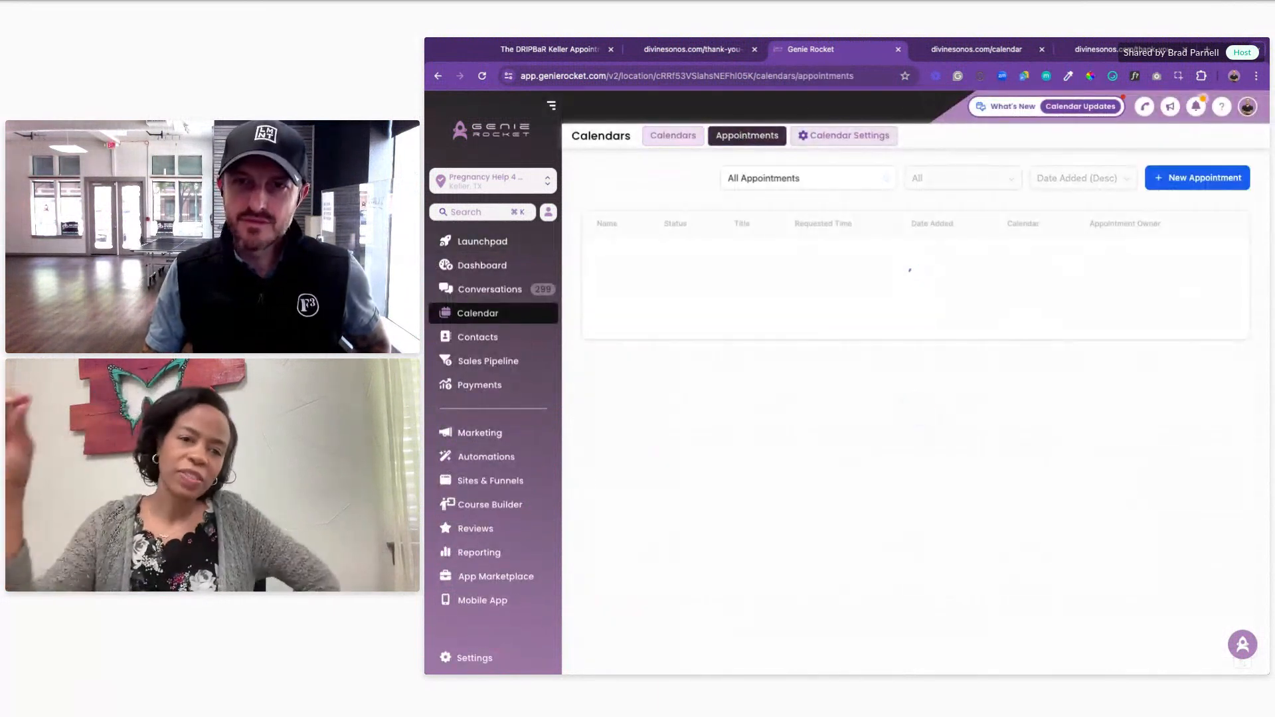
click(679, 138)
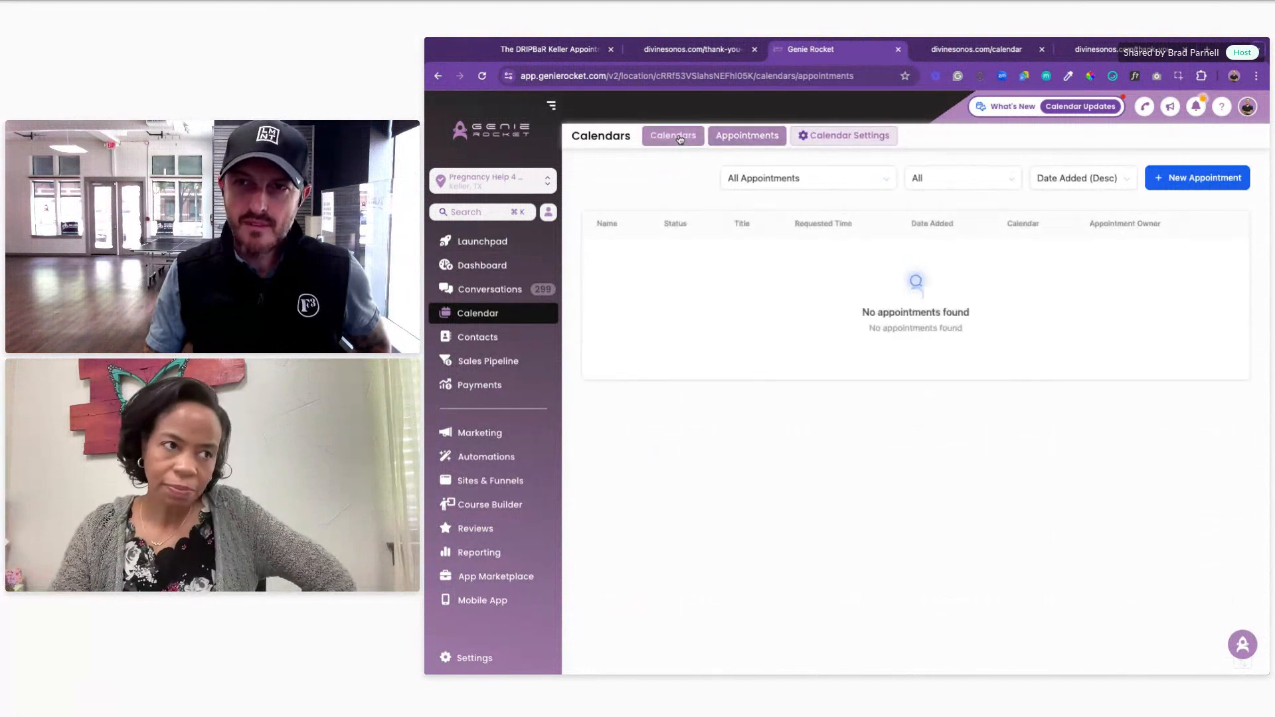
Step: Review the Divine Sonos Service Menu's settings, then go back to the calendar list
click(845, 136)
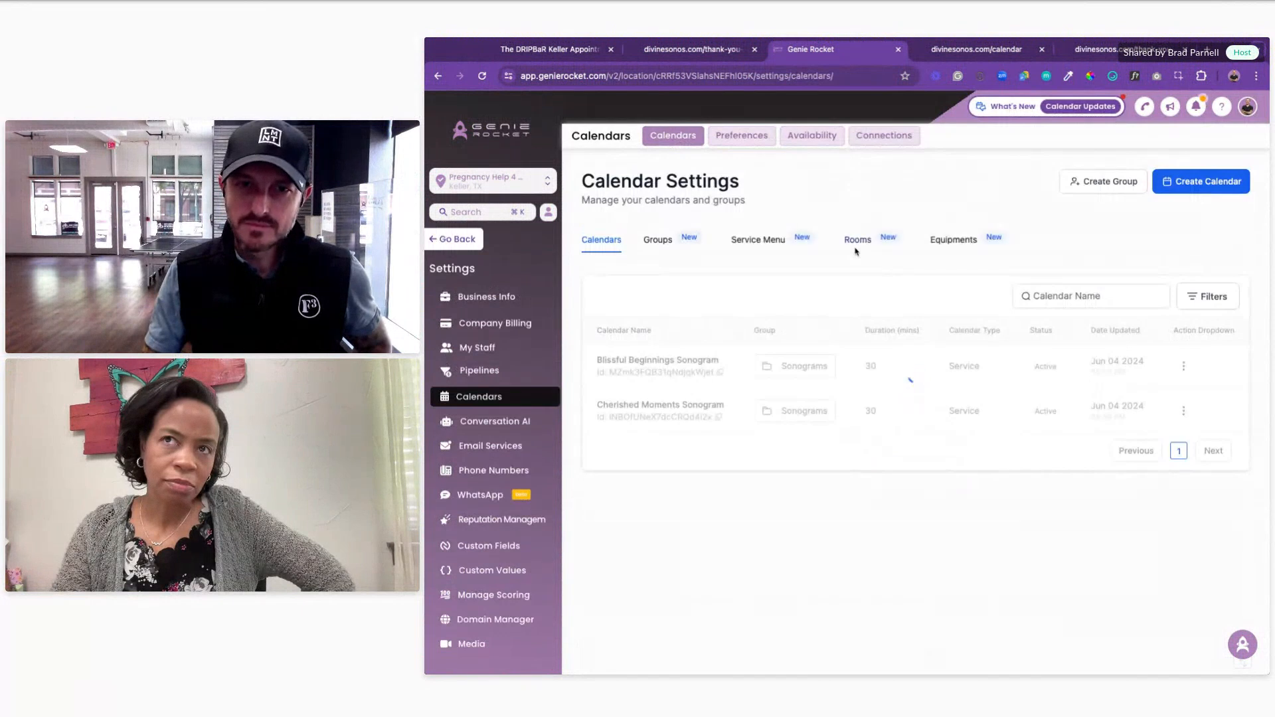
click(761, 243)
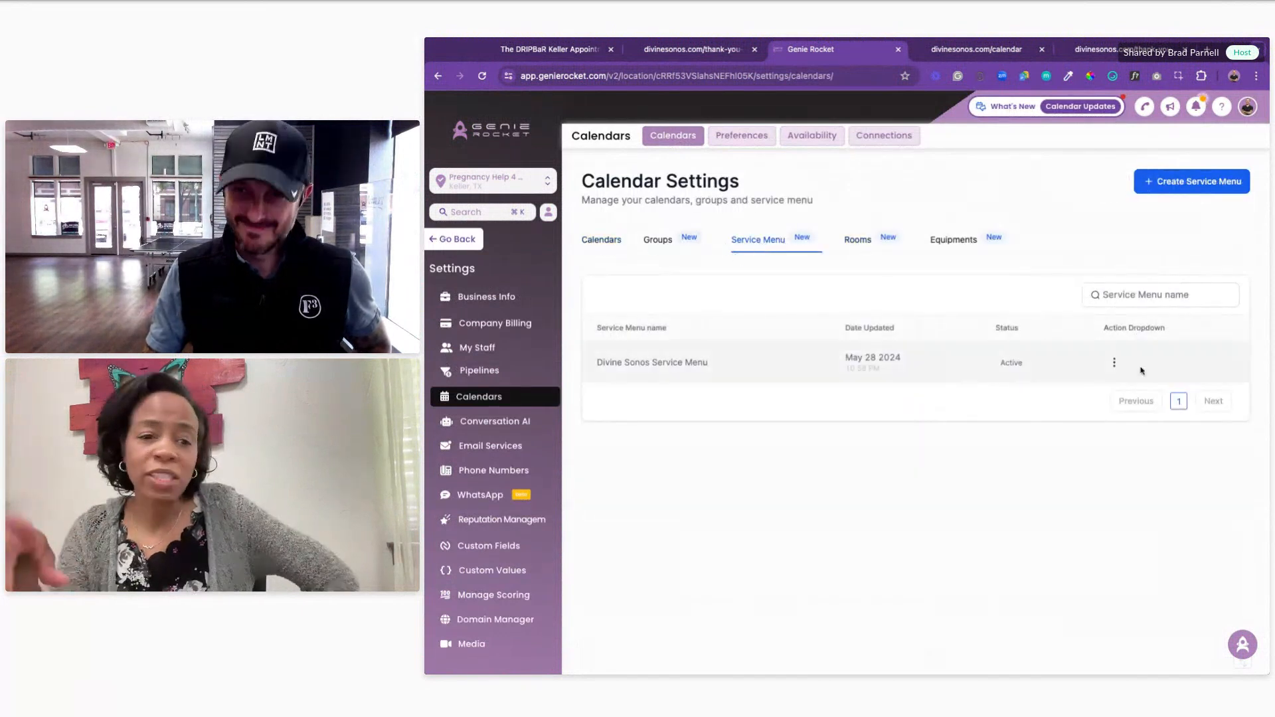
click(1113, 364)
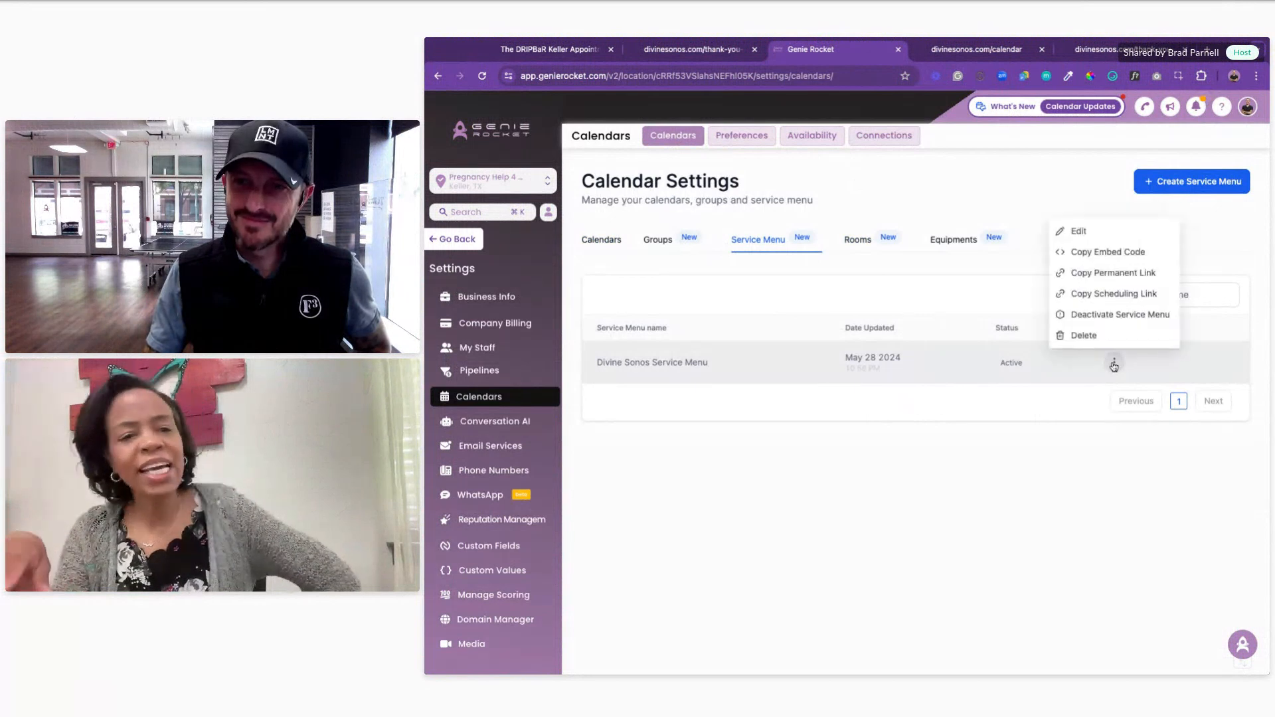
click(1117, 231)
scroll(1056, 372, down, 5)
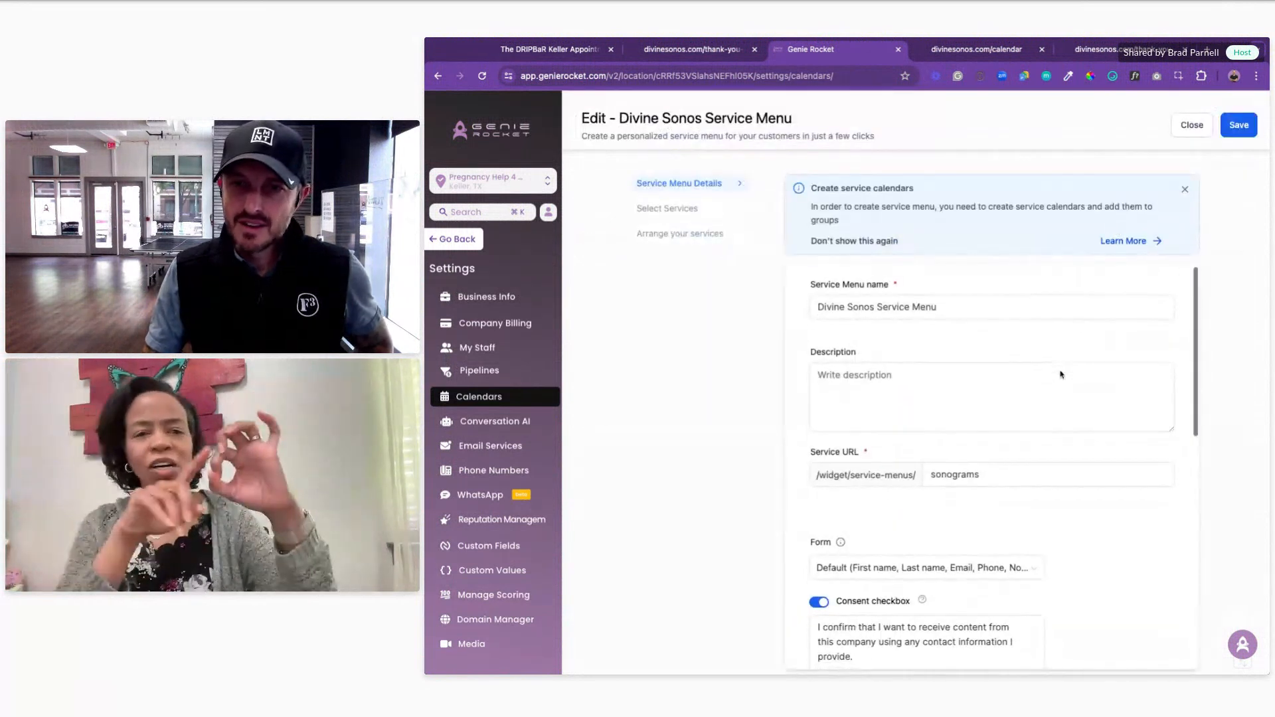
scroll(1162, 382, down, 3)
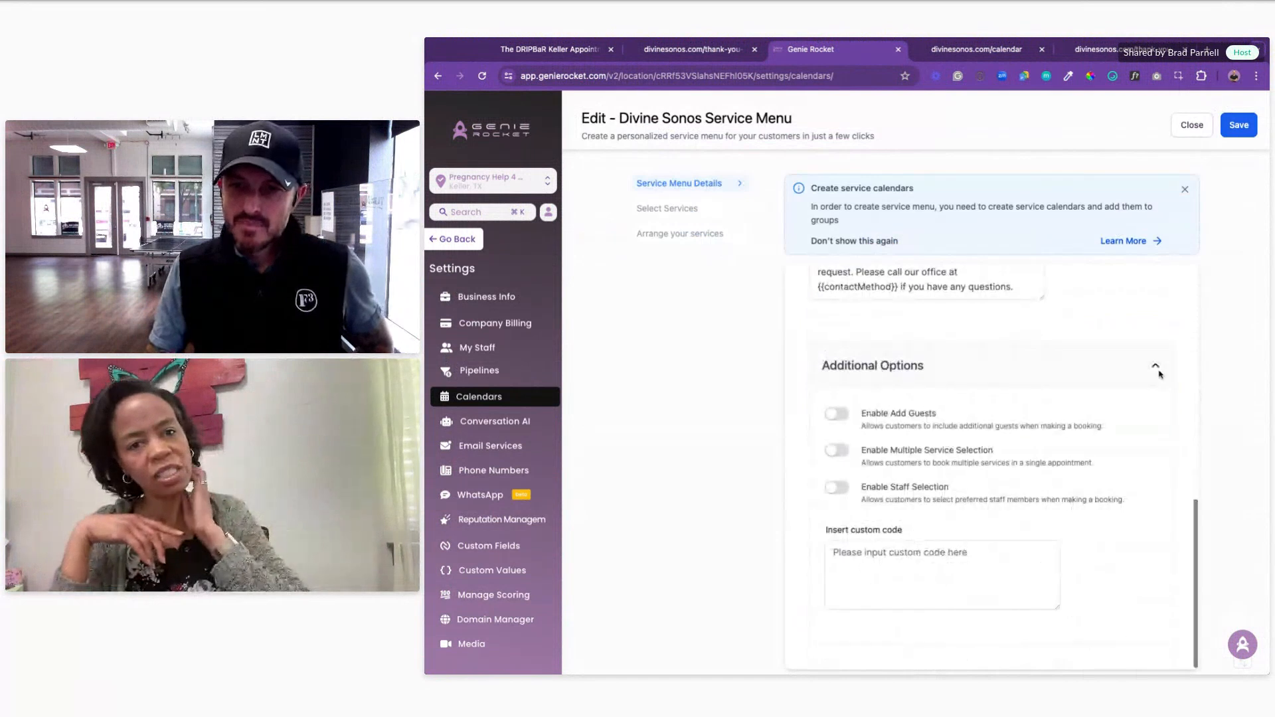
scroll(1161, 373, up, 8)
click(438, 76)
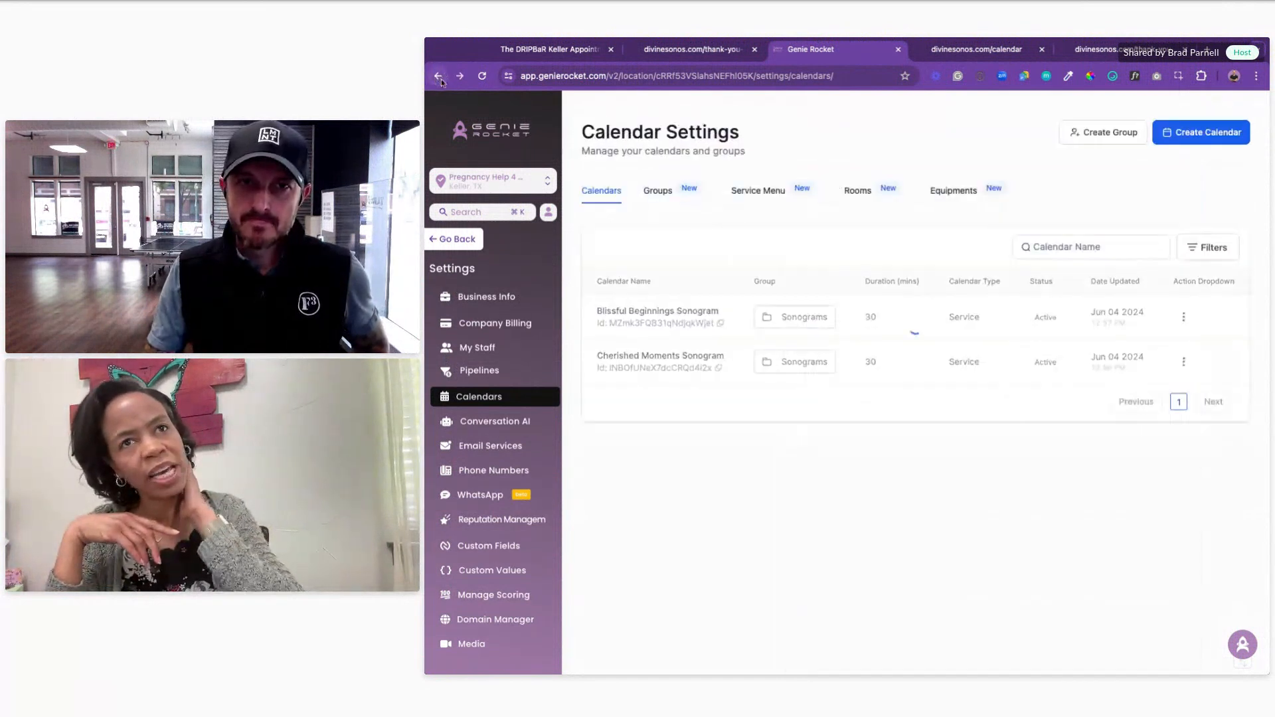
click(554, 50)
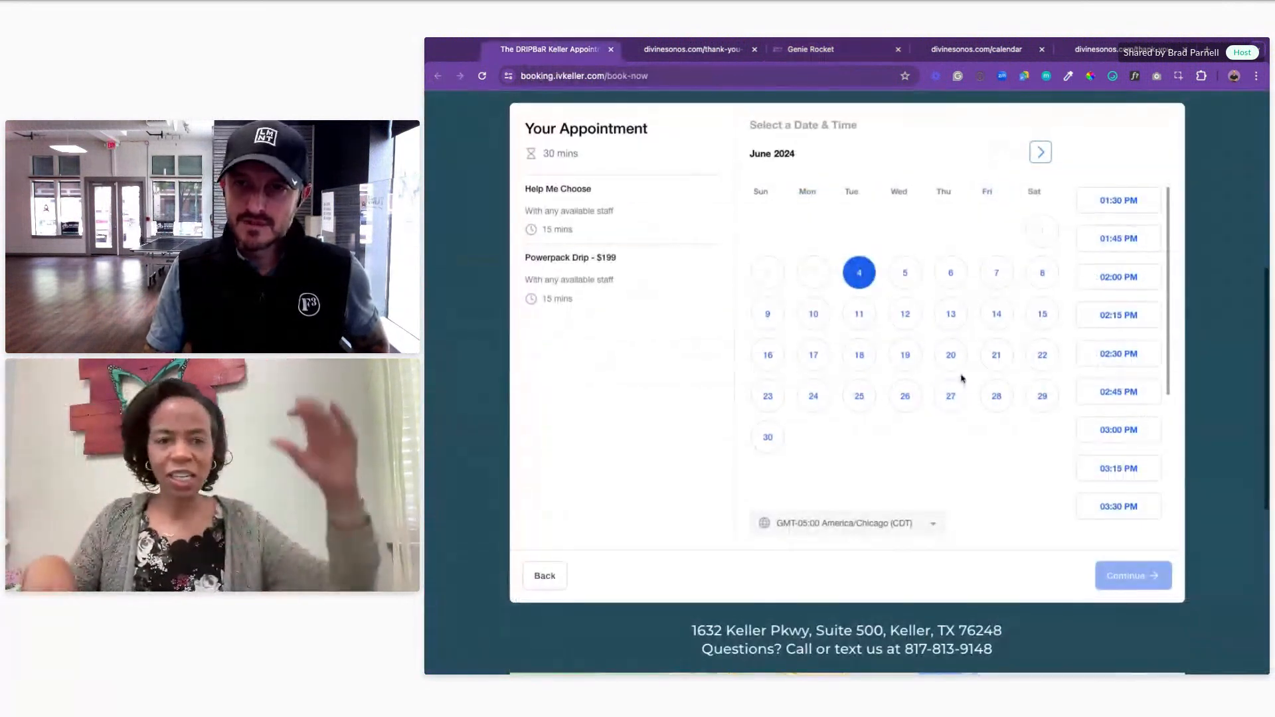
scroll(659, 415, up, 3)
scroll(719, 460, down, 4)
scroll(720, 460, down, 3)
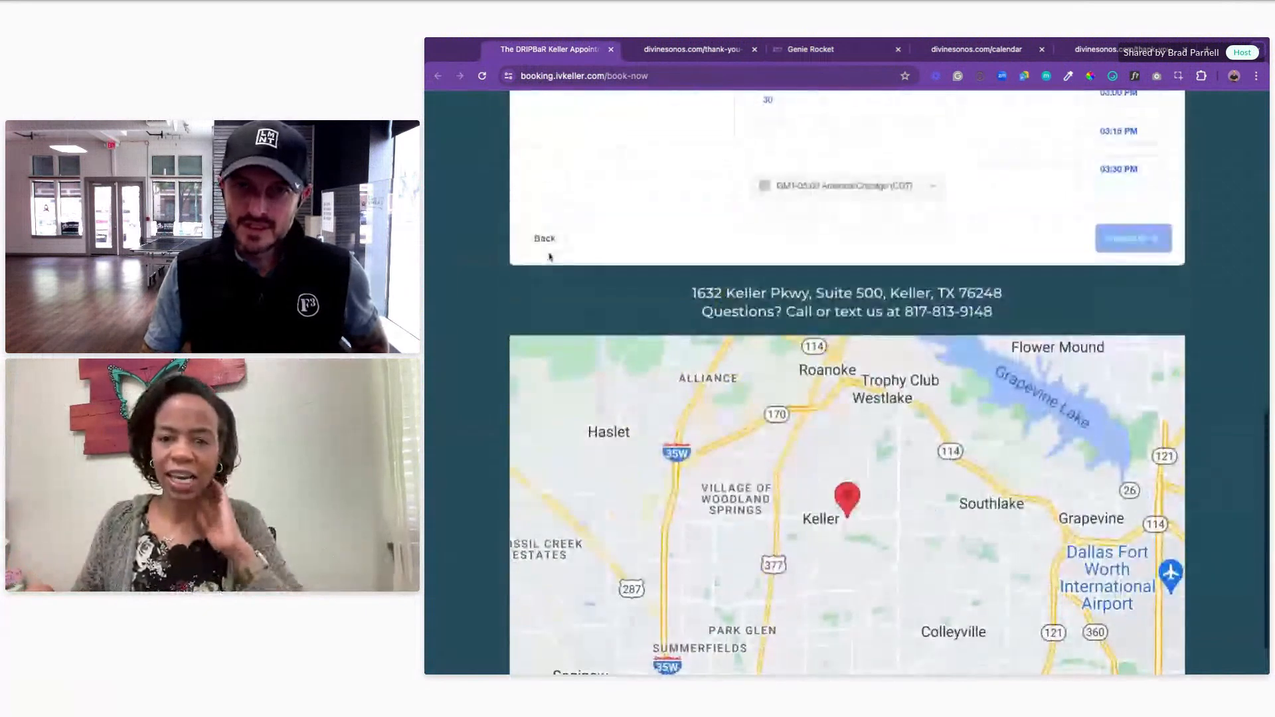
click(544, 240)
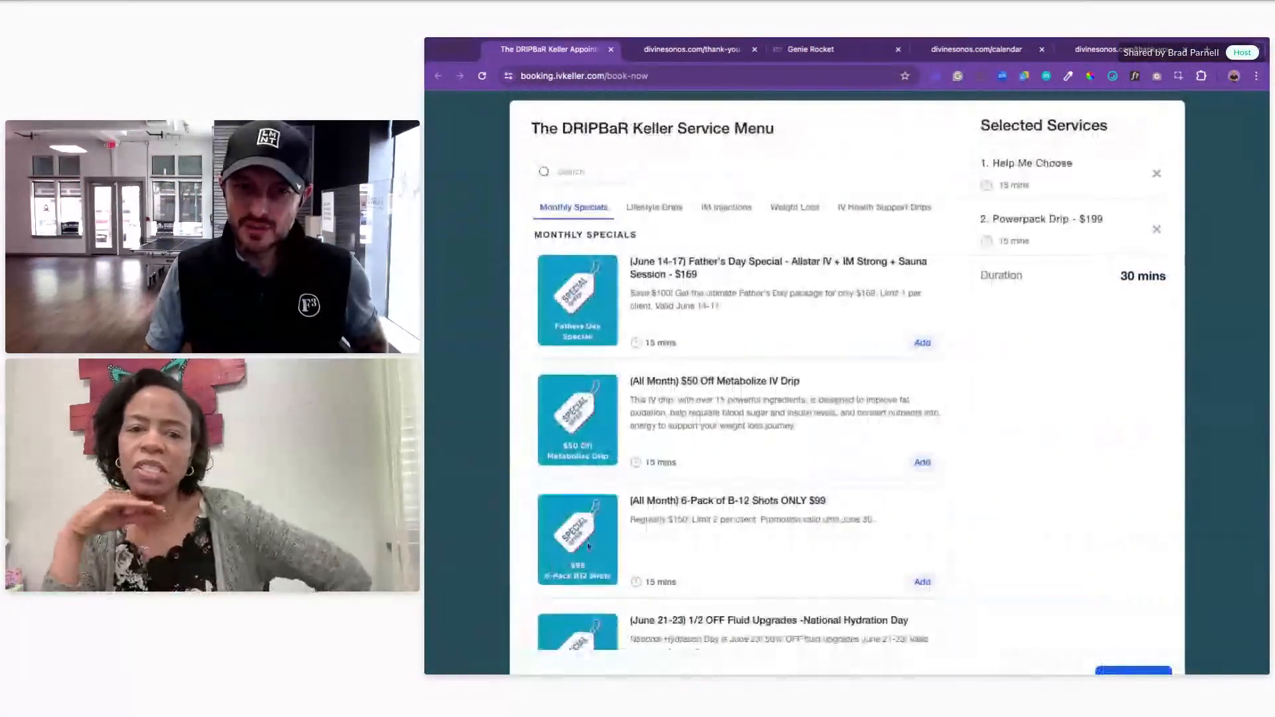
scroll(779, 427, down, 1)
scroll(779, 427, down, 4)
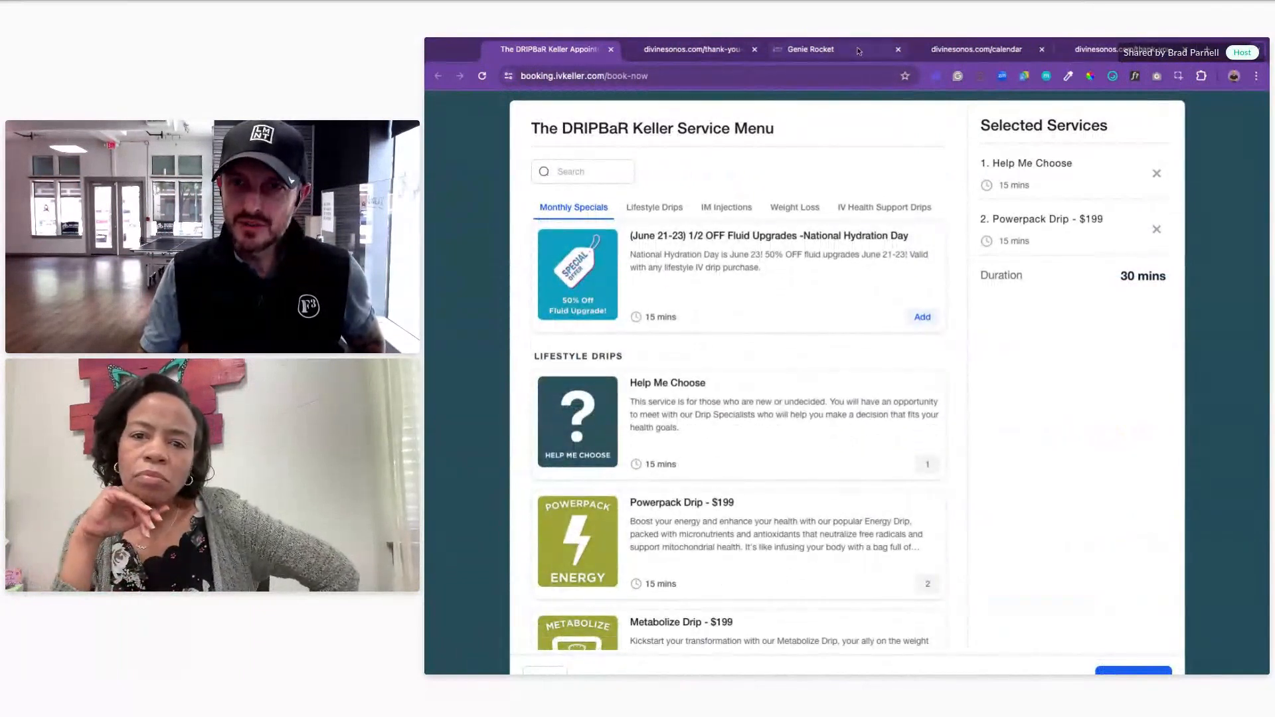
click(815, 50)
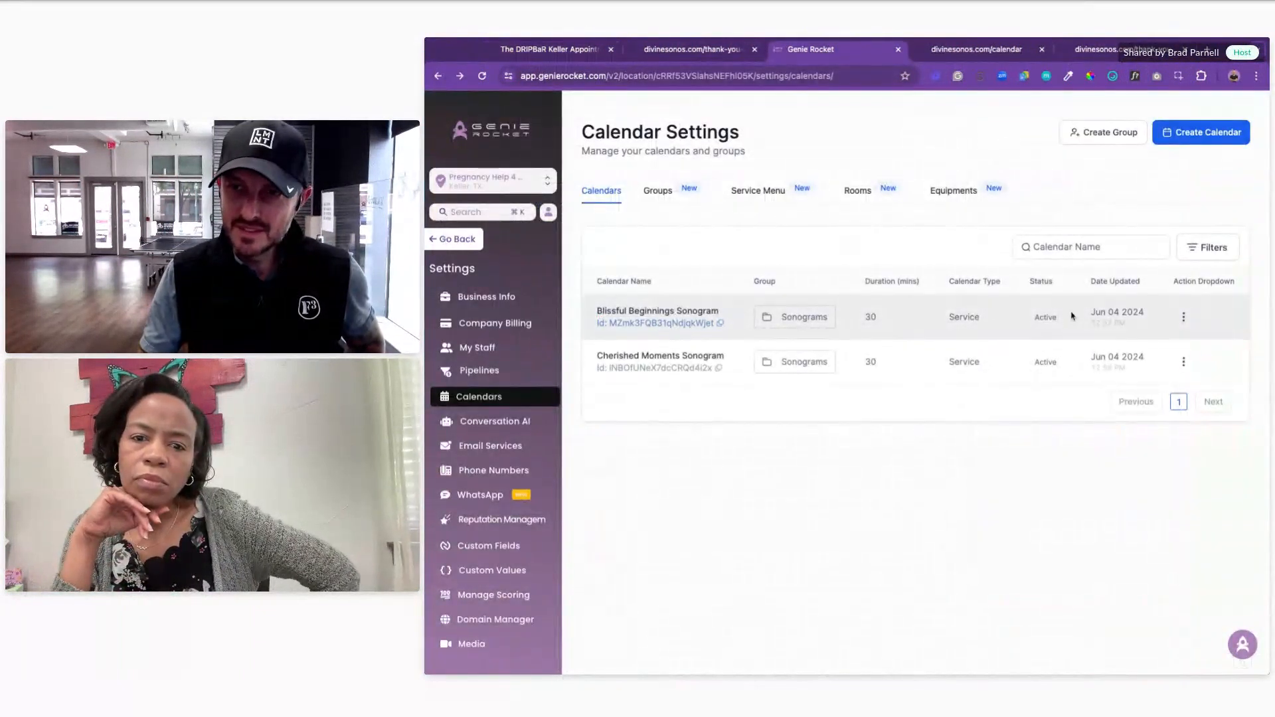
Step: Open Blissful Beginnings Sonogram's editor and go to its Customizations settings
click(1185, 319)
click(1161, 184)
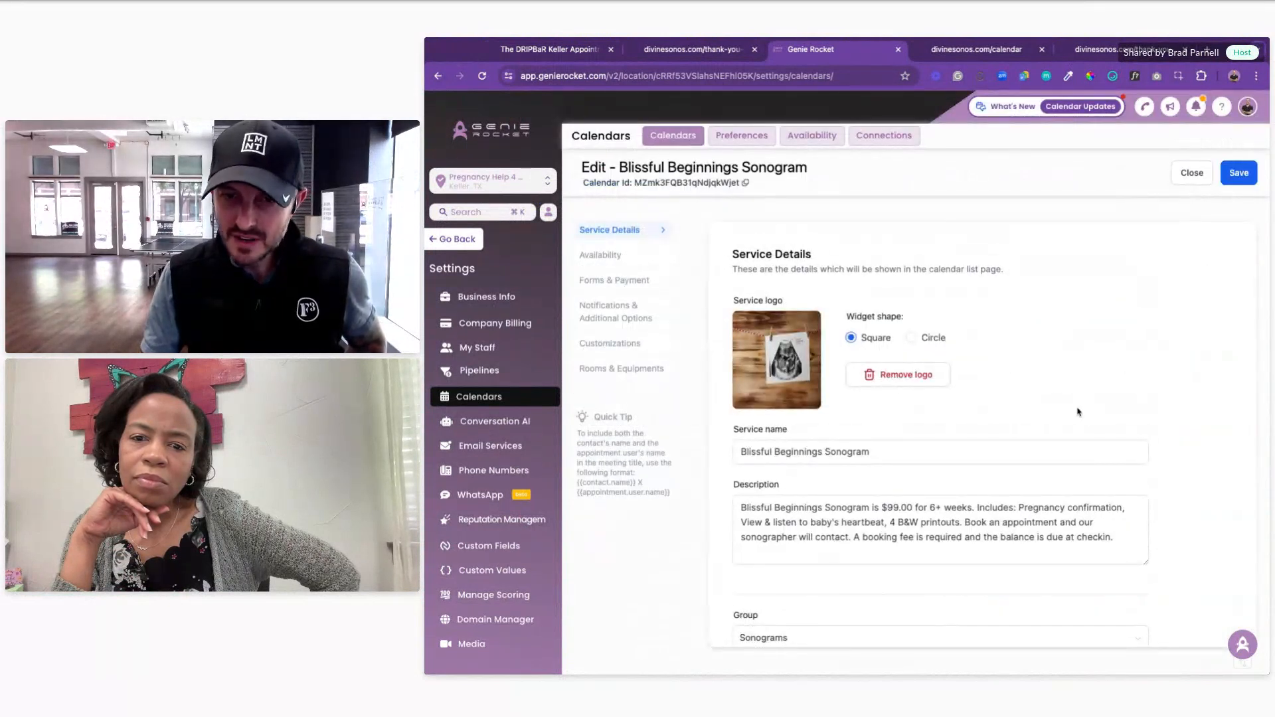
scroll(1078, 411, down, 5)
click(624, 370)
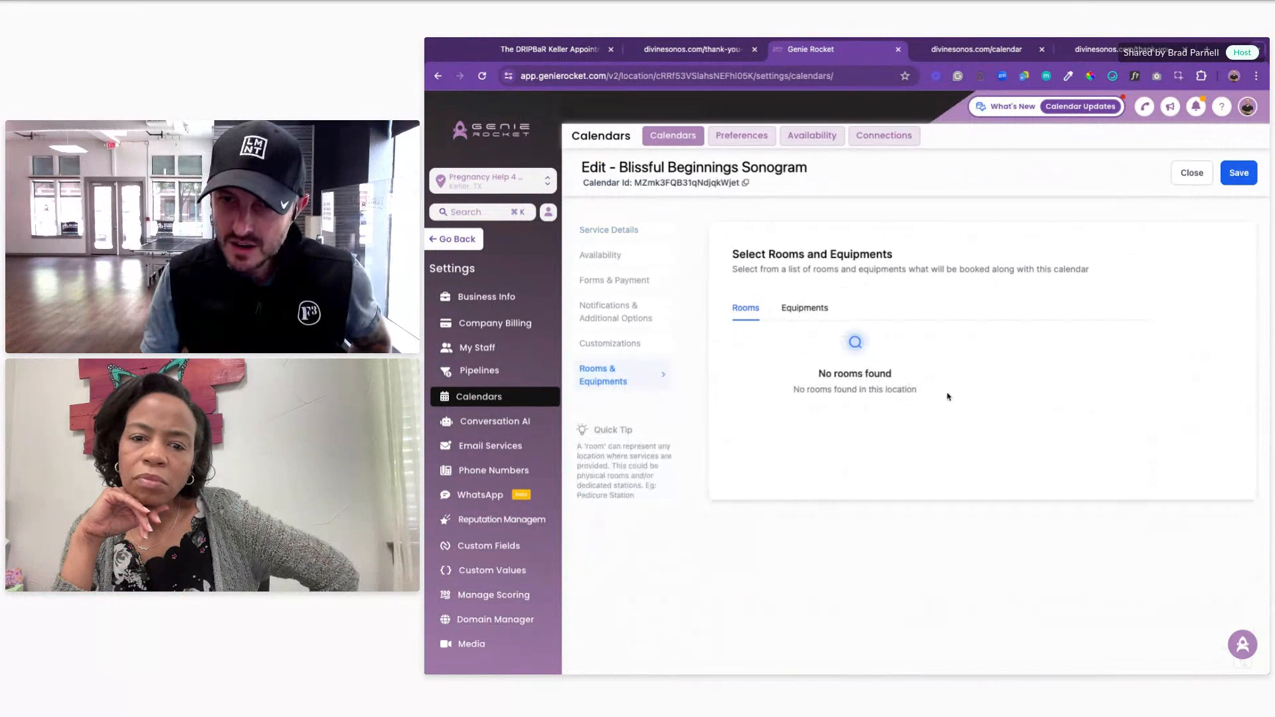
click(604, 351)
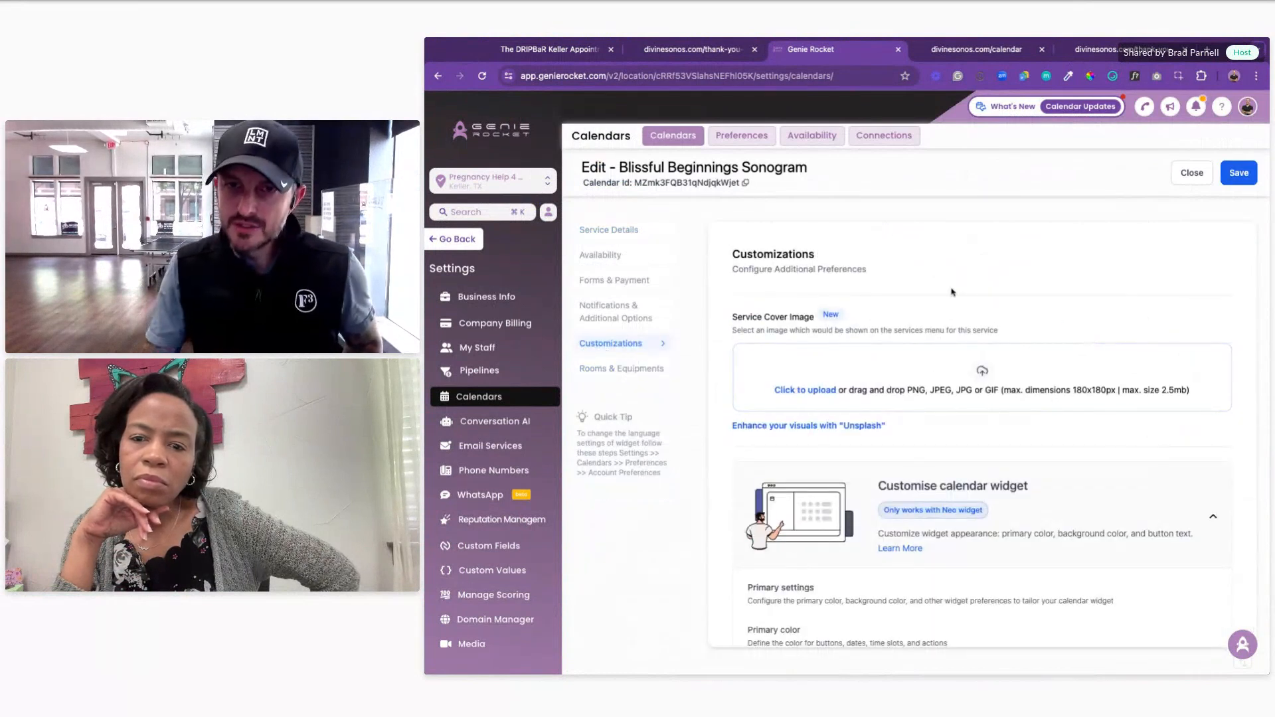
Step: Review the Service Cover Image and widget options, then close the editor
triple_click(811, 318)
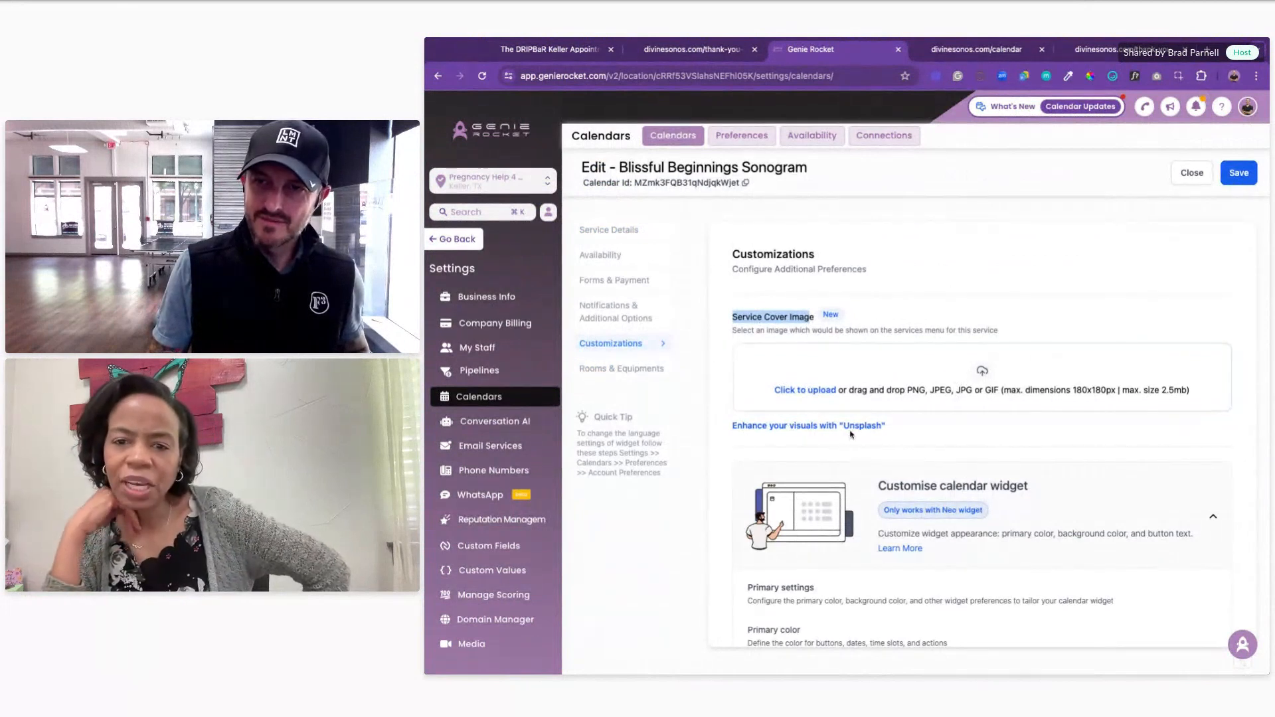
scroll(914, 397, down, 2)
scroll(976, 398, down, 5)
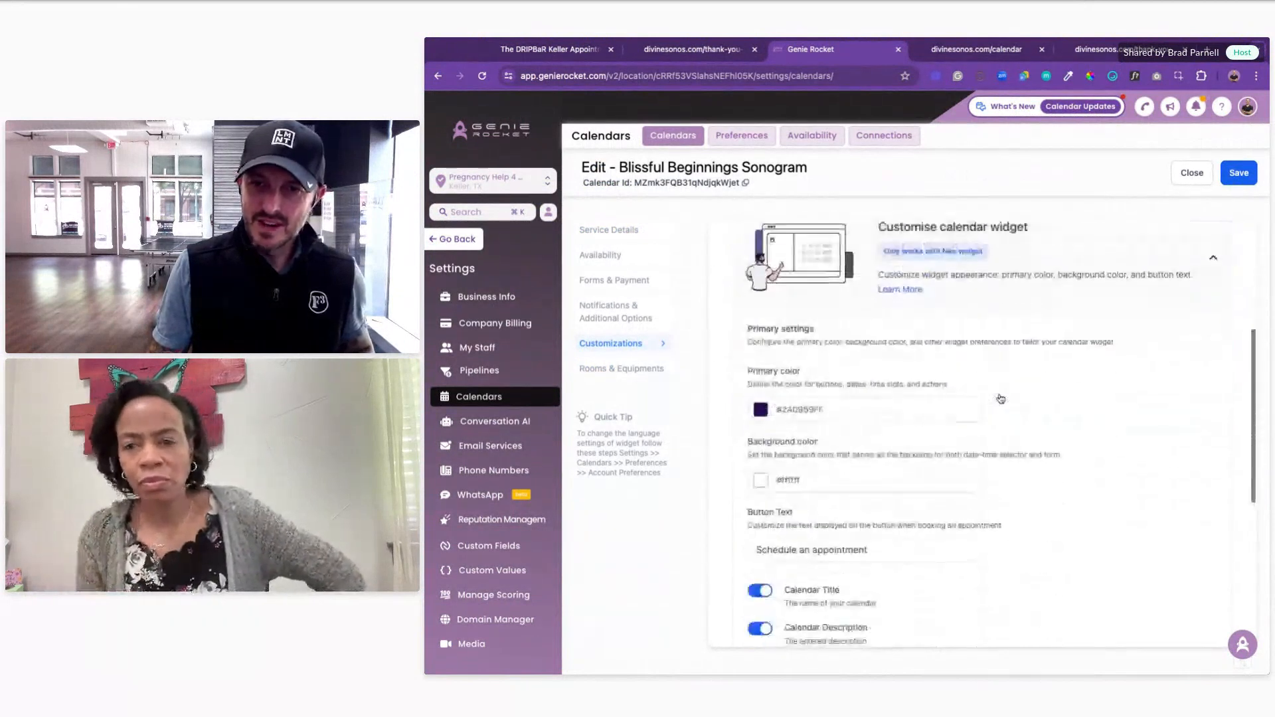
scroll(996, 385, up, 8)
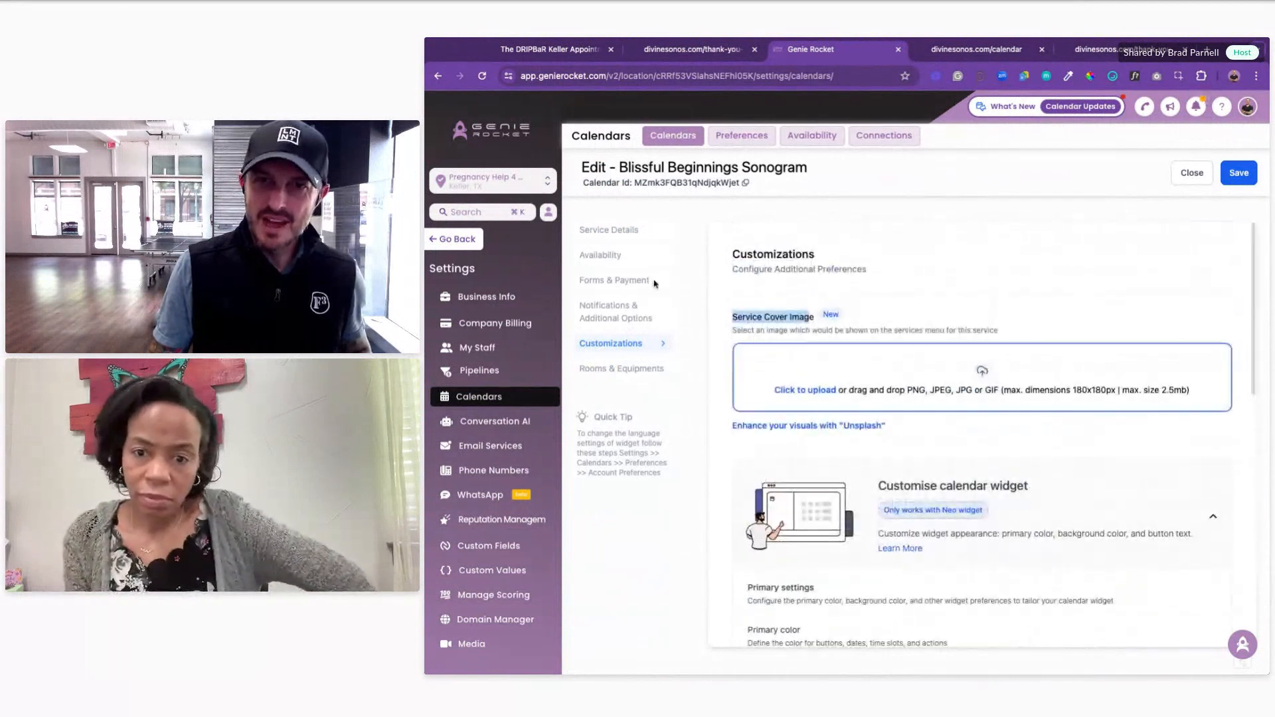
click(1191, 174)
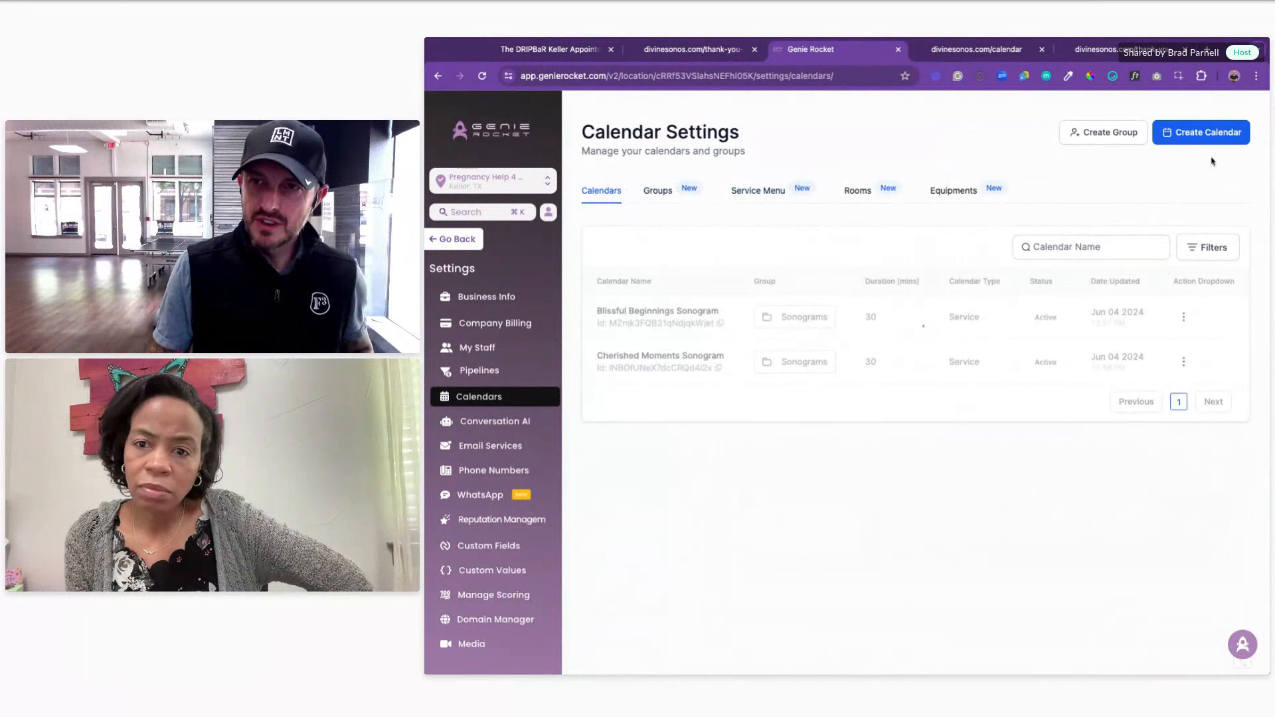
click(1201, 132)
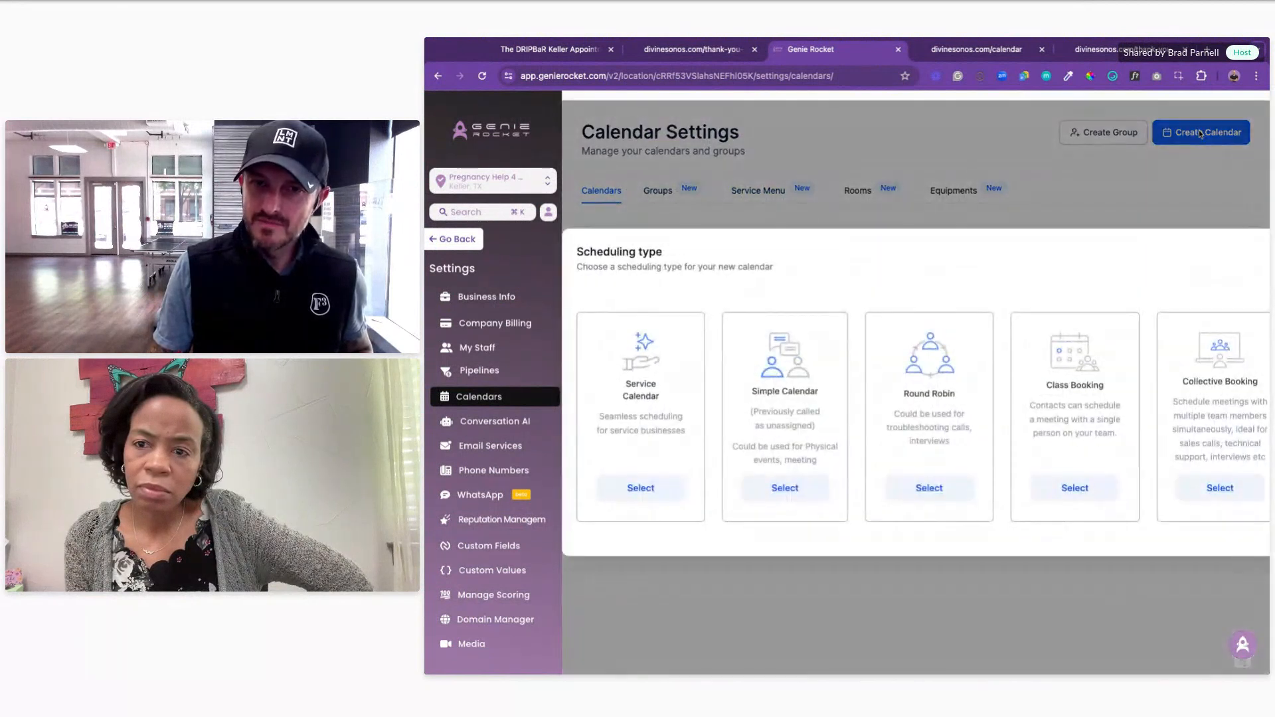
click(661, 491)
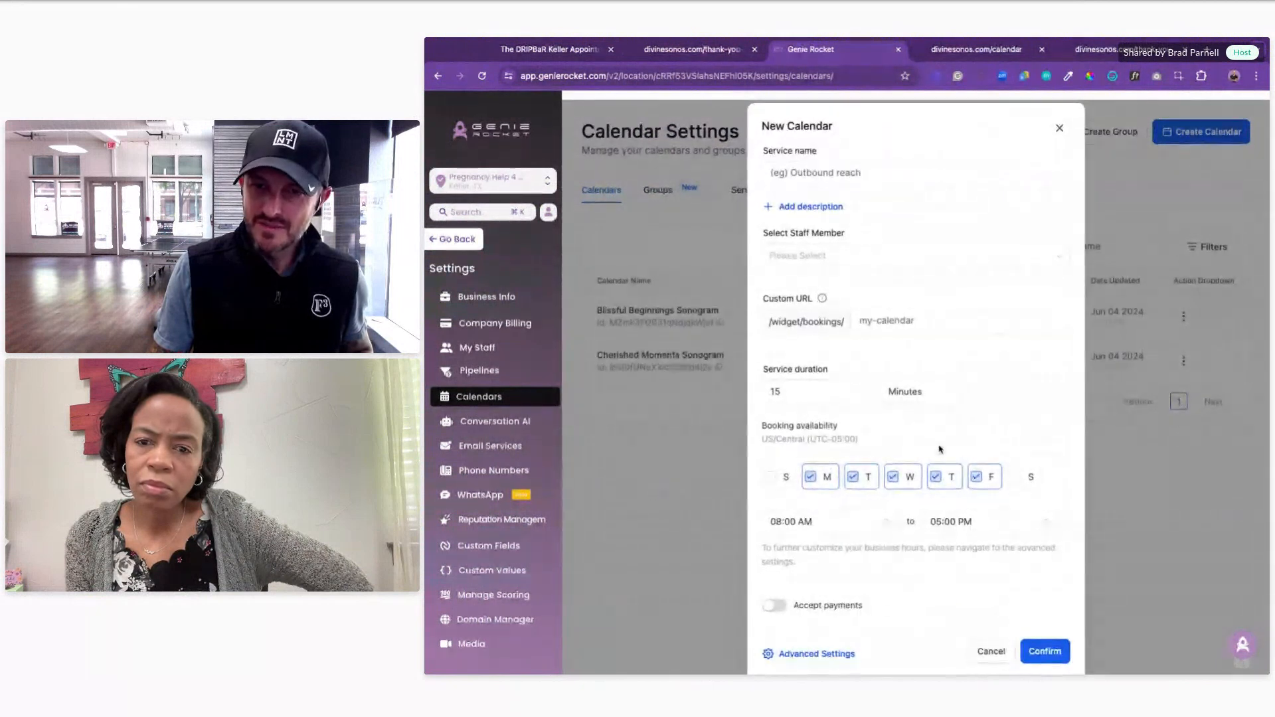
click(990, 652)
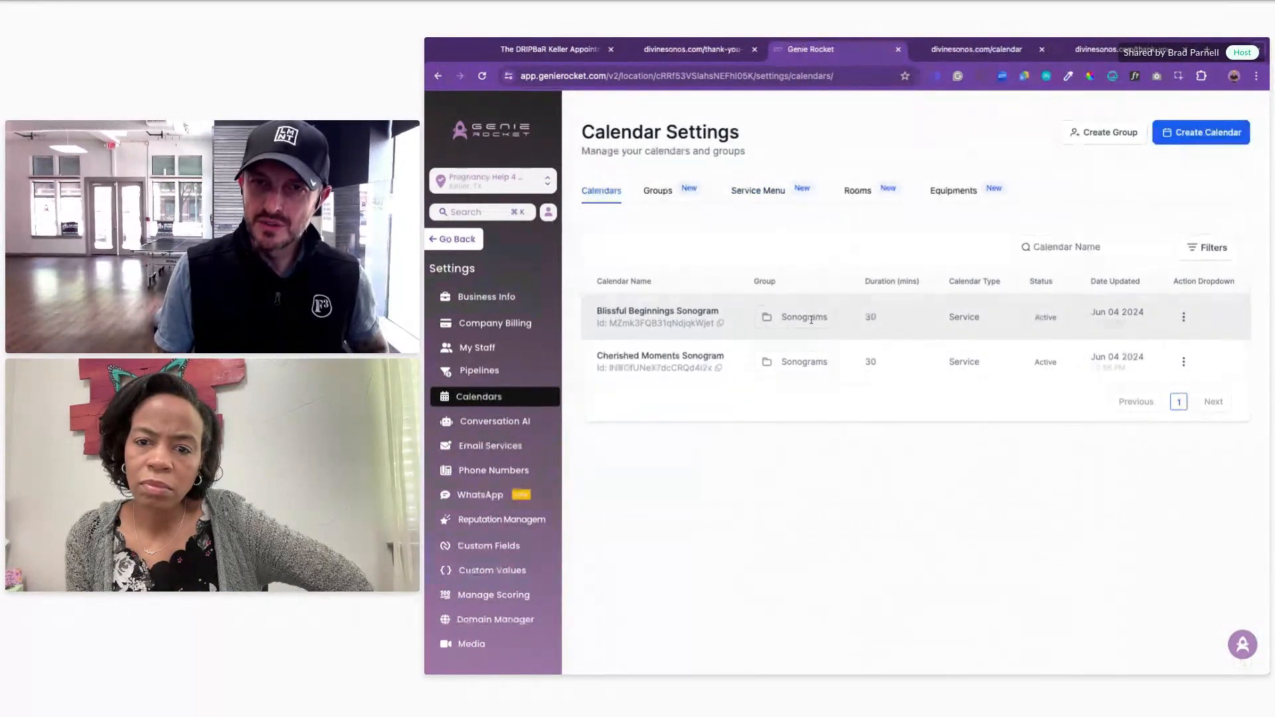
click(666, 192)
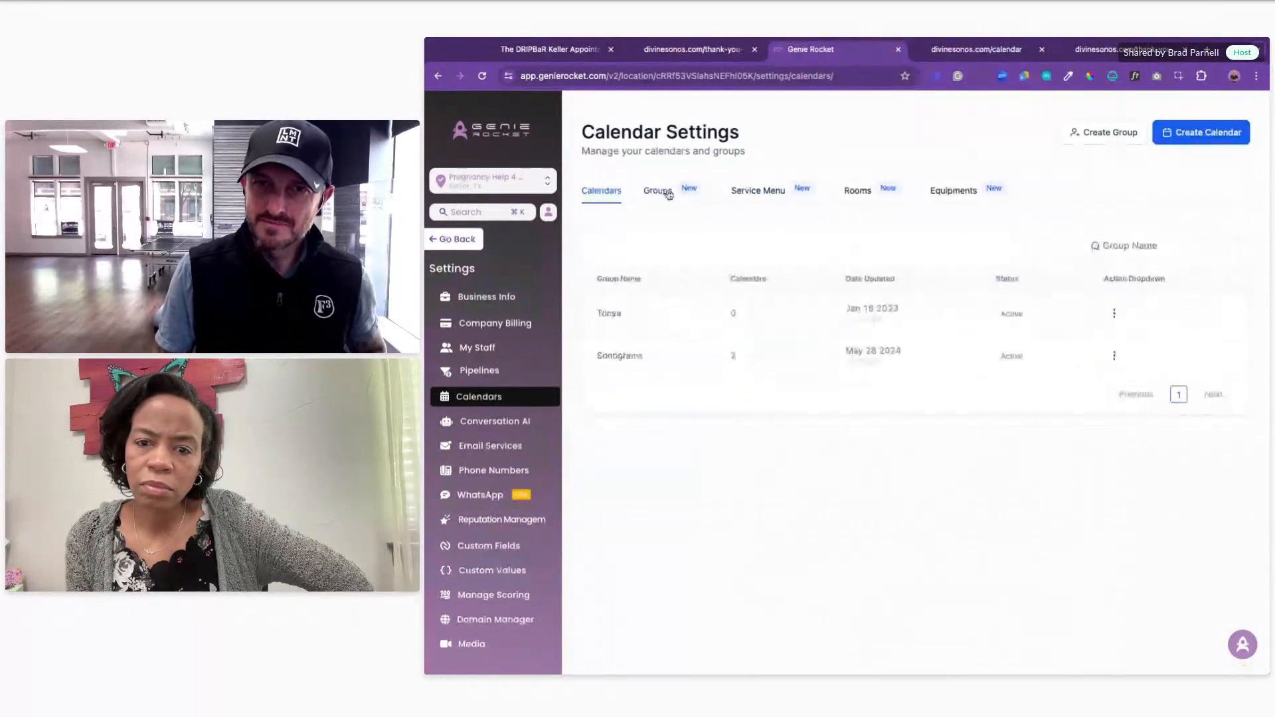
click(1114, 355)
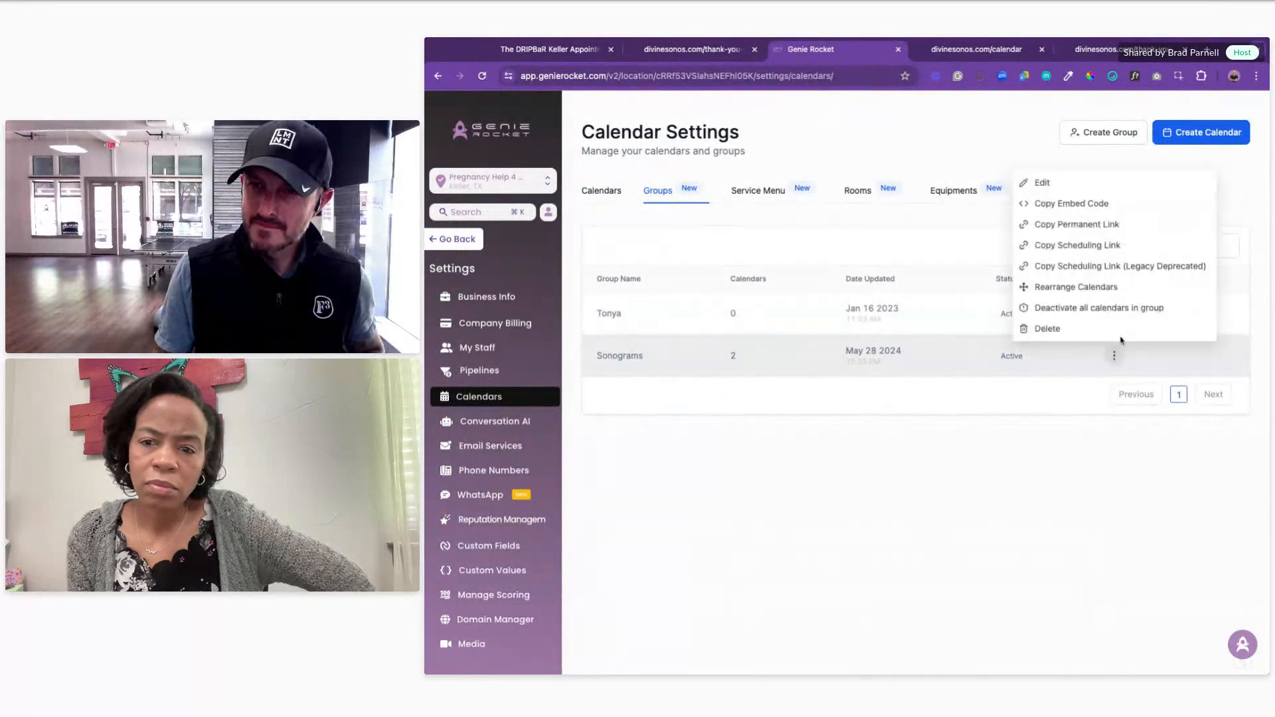
click(1072, 183)
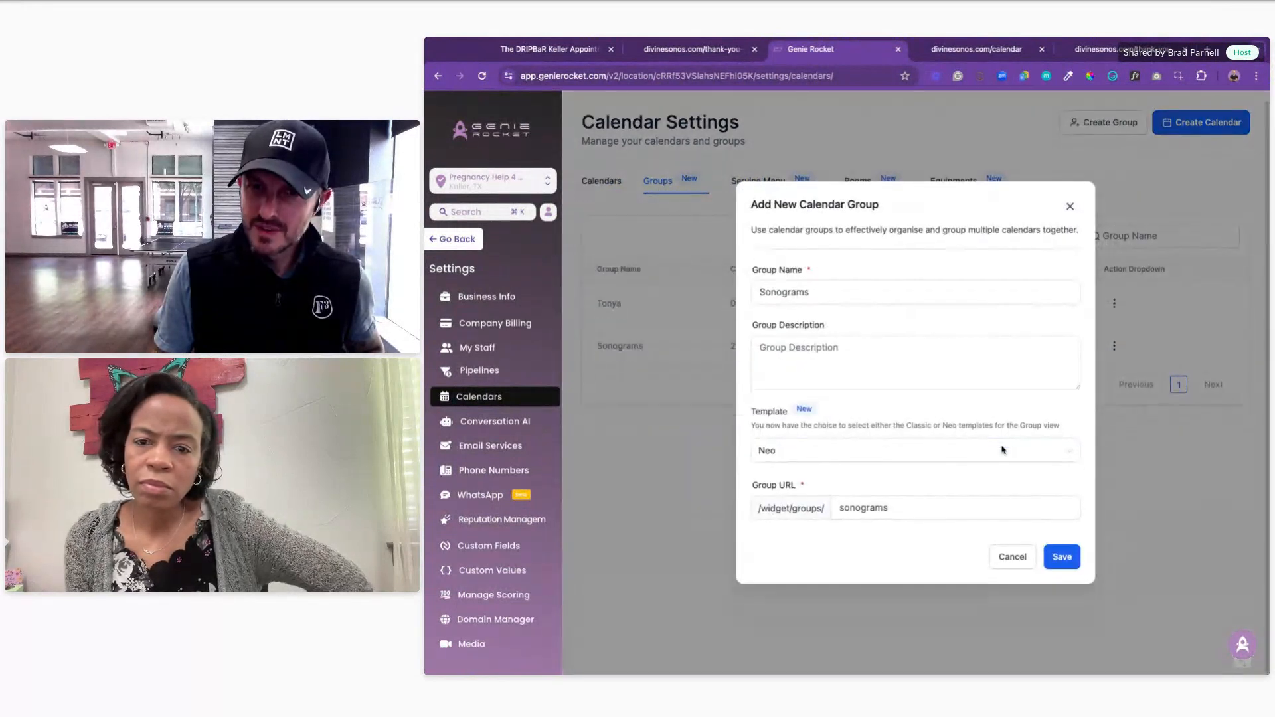
click(1031, 562)
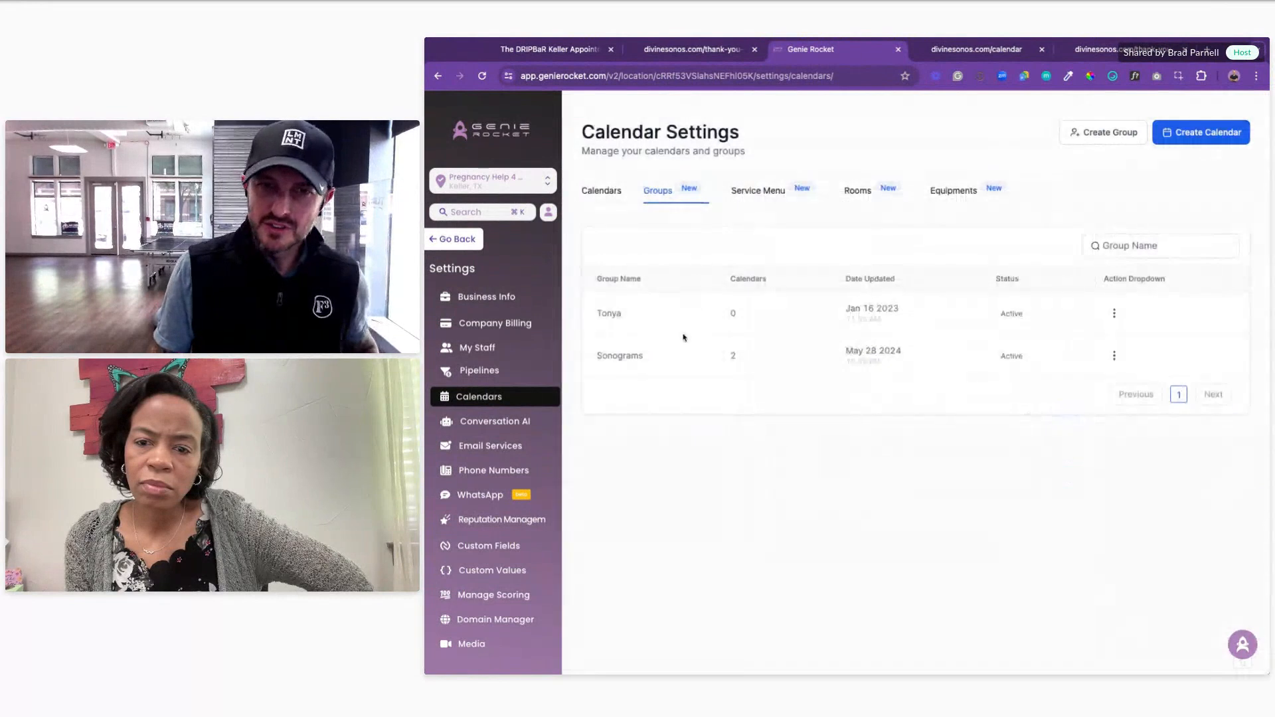
double_click(647, 356)
click(600, 191)
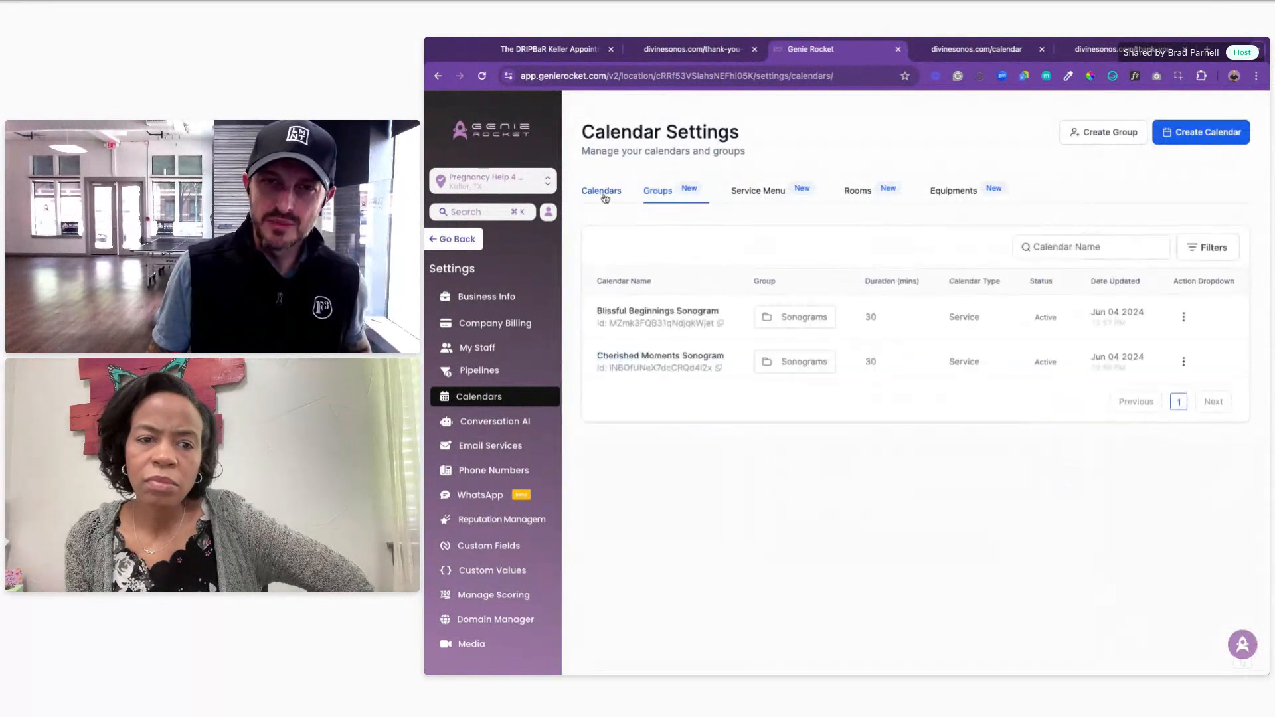
Step: Start a new service calendar named "test" and assign a staff member
click(1182, 134)
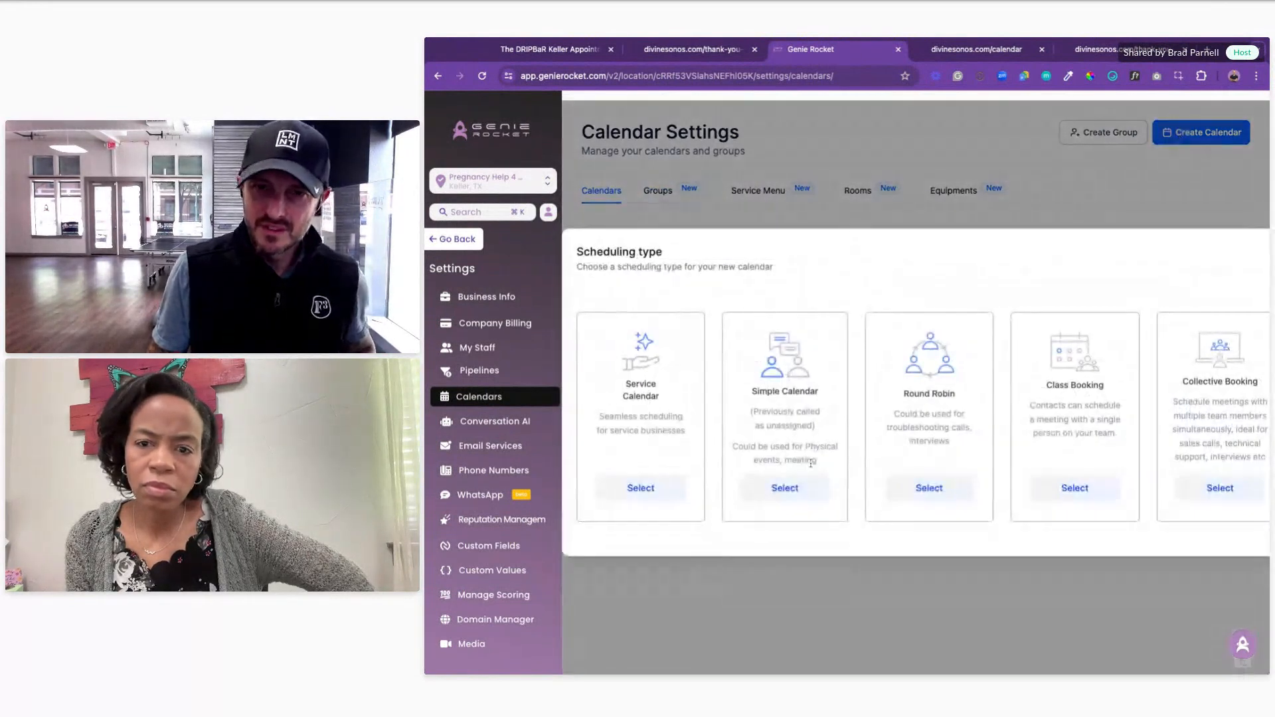
click(641, 488)
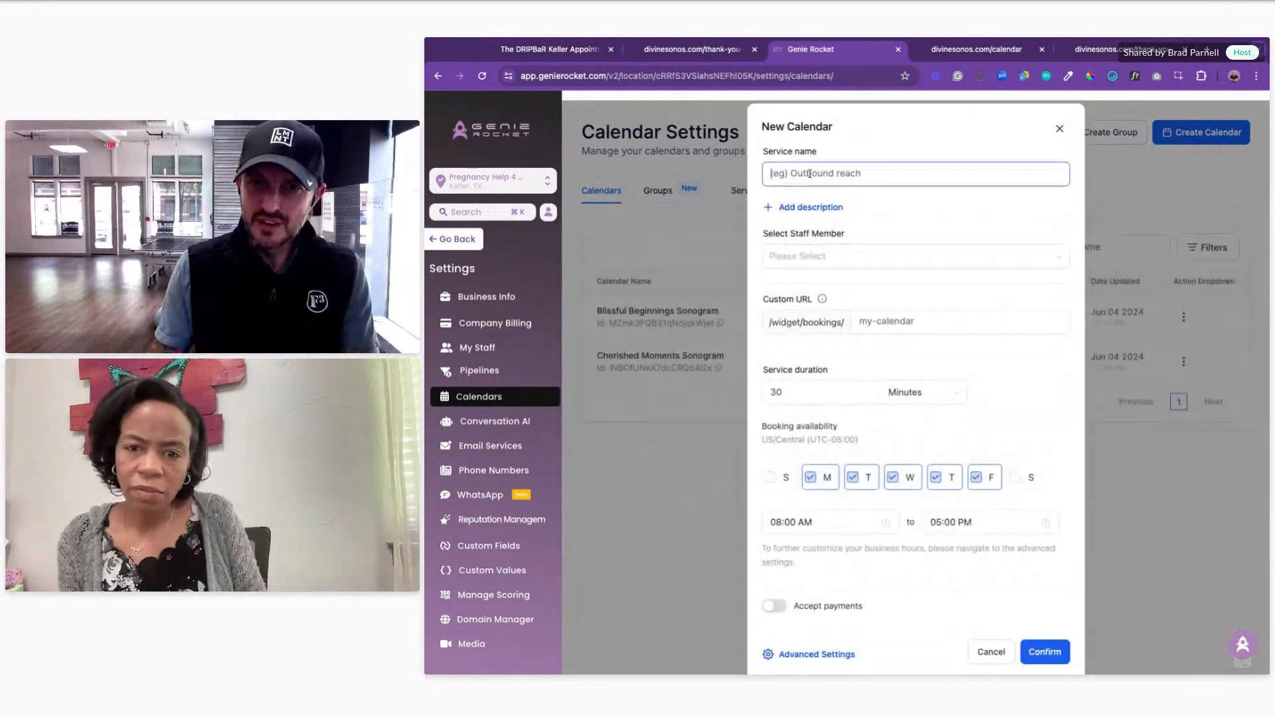
text(test)
click(823, 256)
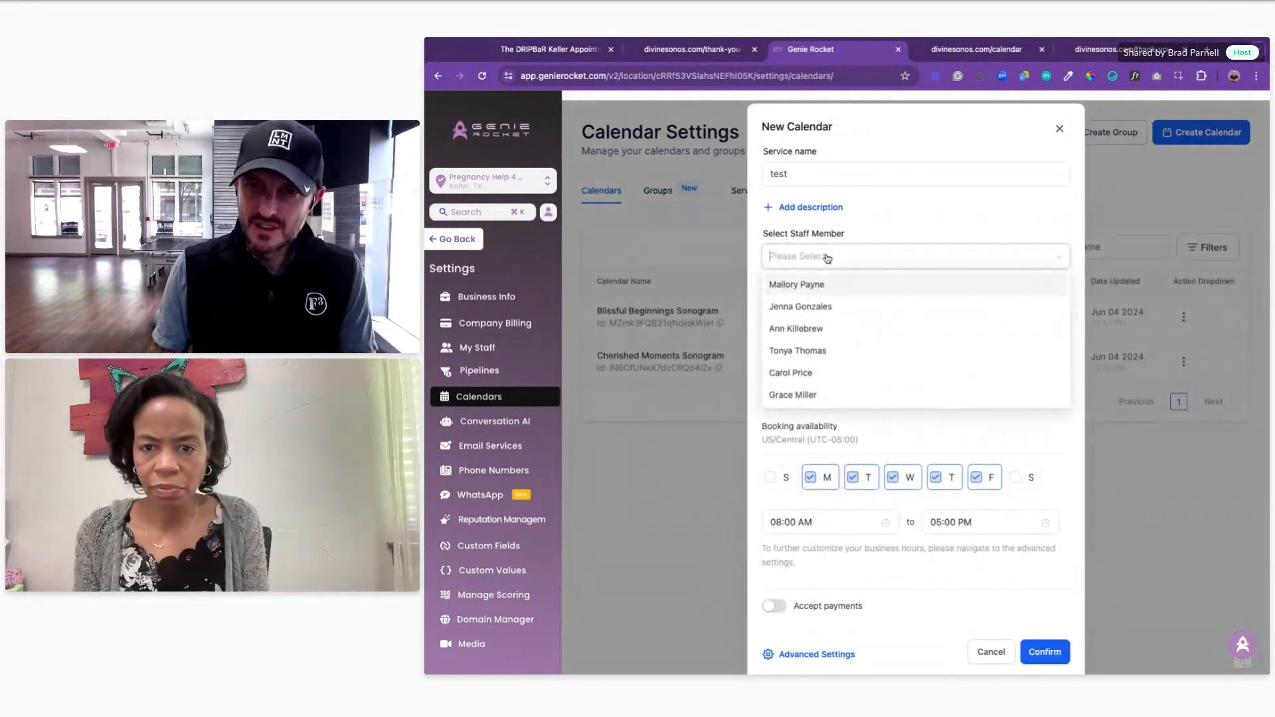
click(860, 353)
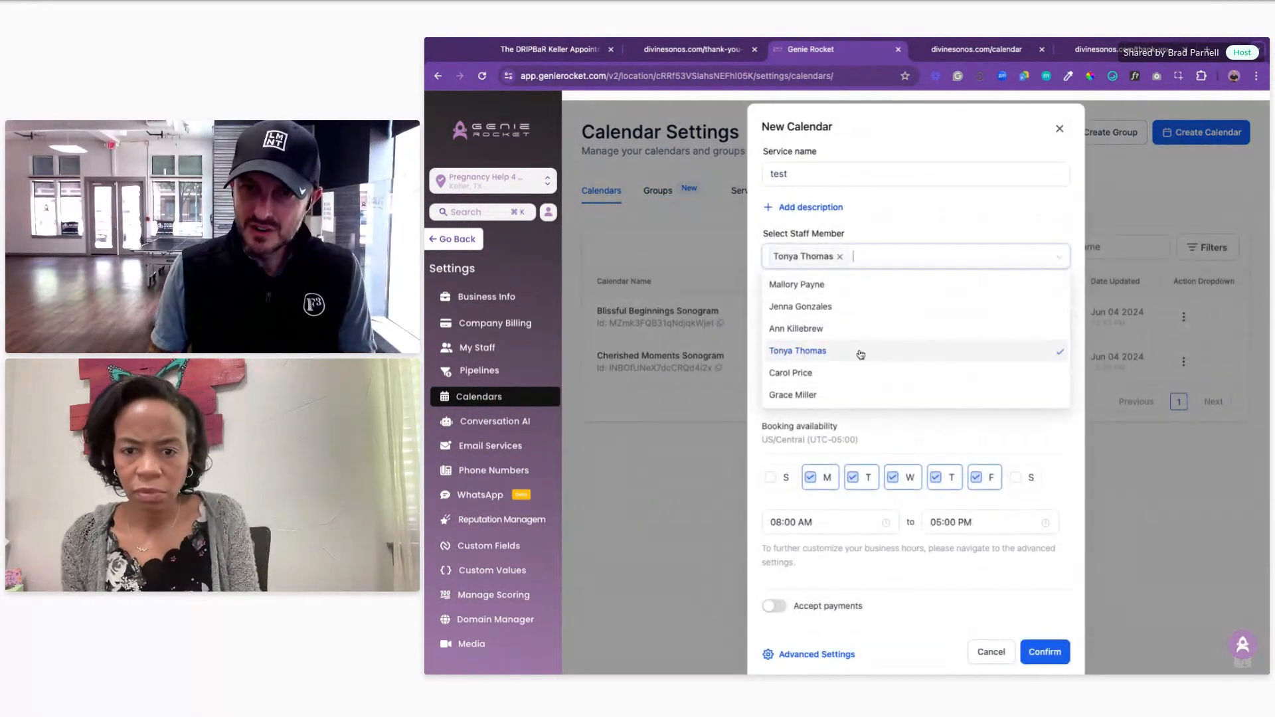
click(916, 431)
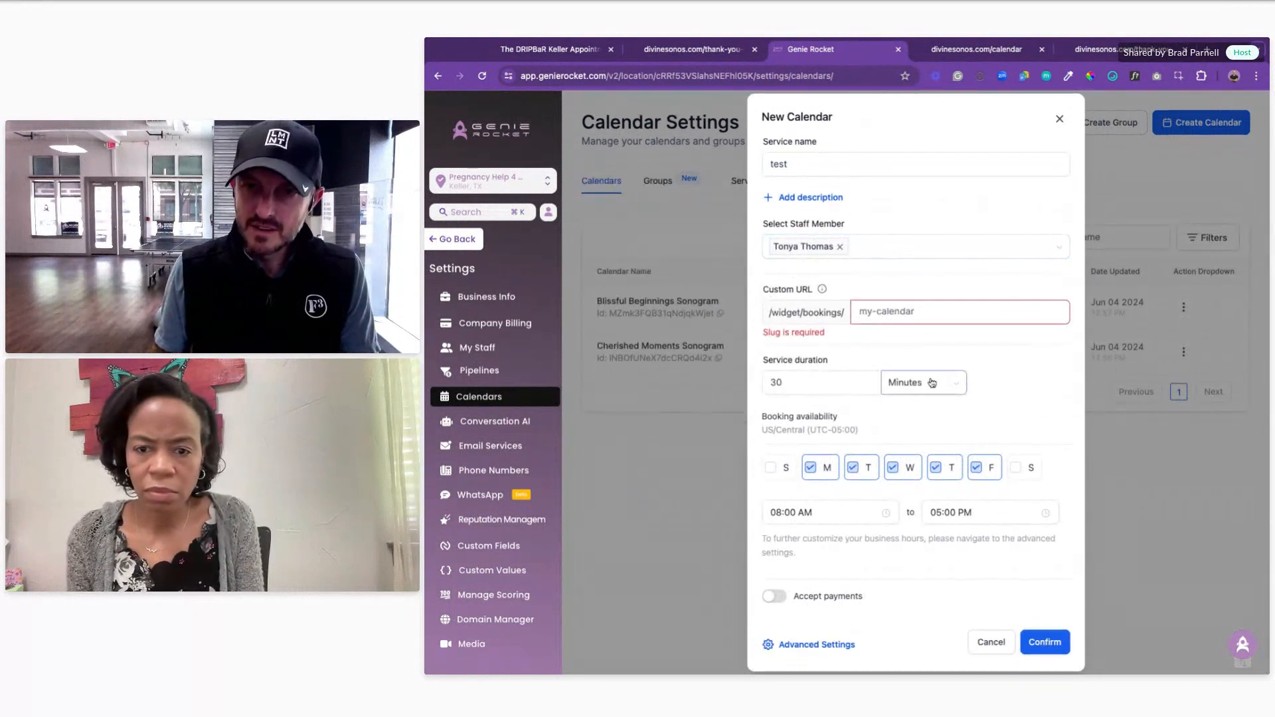
Step: Set the custom URL slug to "asdfsad" and create the calendar
click(907, 313)
text(asdfsadffd)
click(1043, 641)
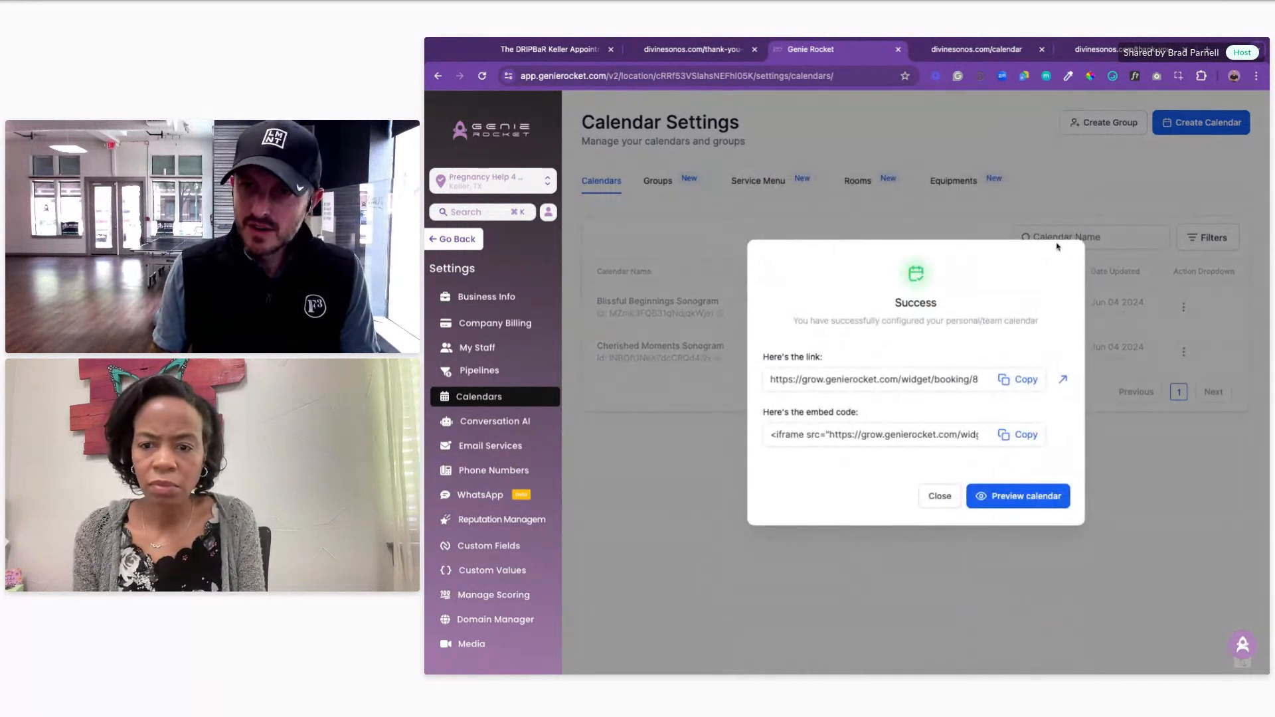
click(938, 496)
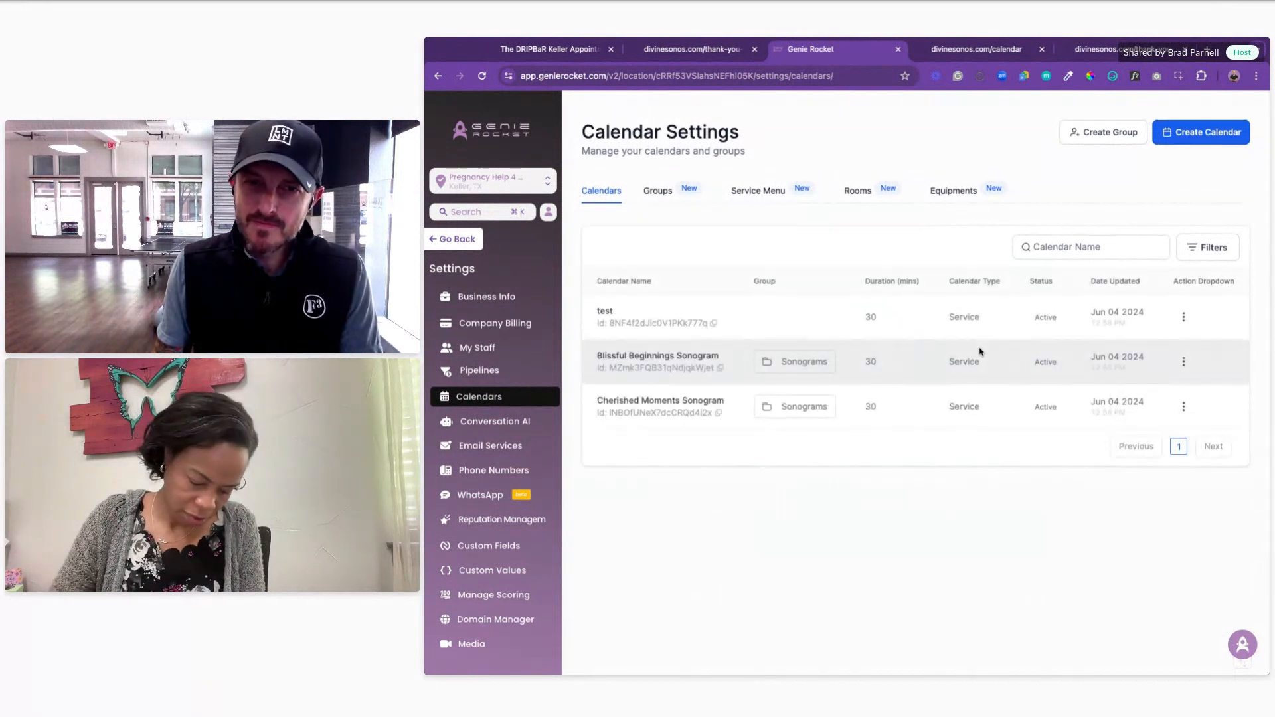
Step: Open the test calendar's editor, check availability, rooms and equipment, and save
click(1183, 317)
click(1151, 186)
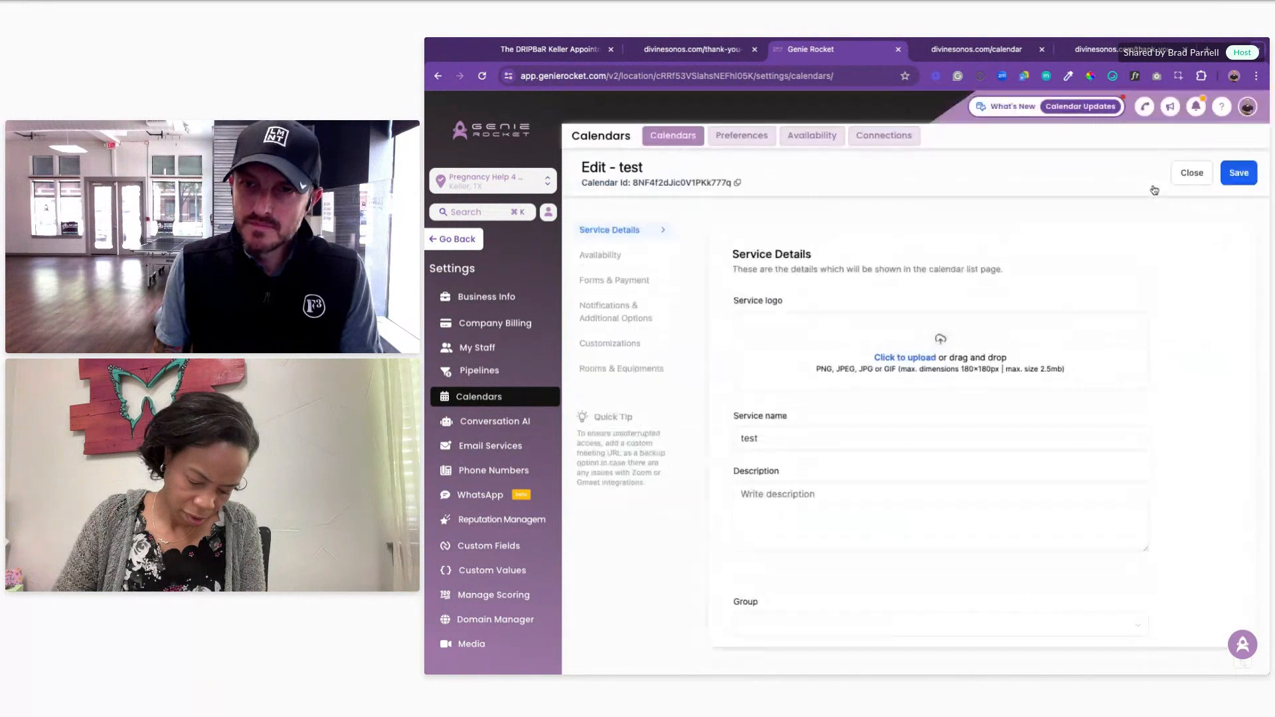
scroll(611, 261, down, 5)
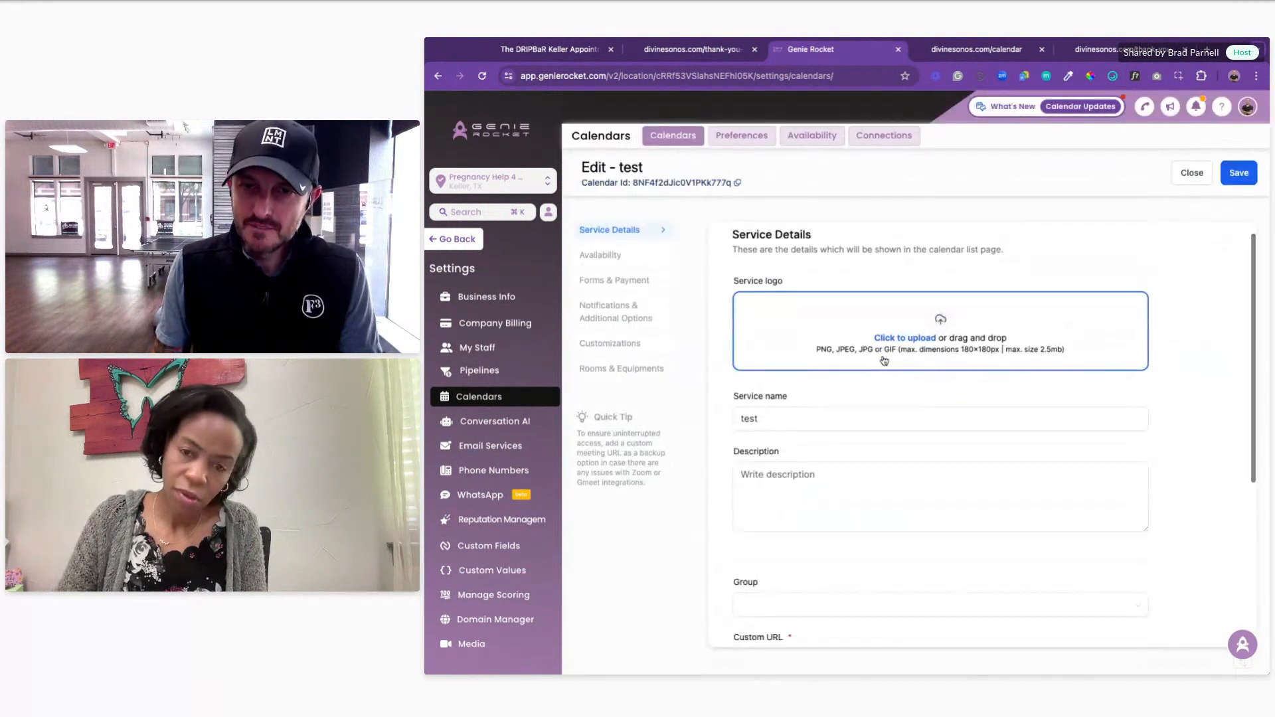
click(607, 255)
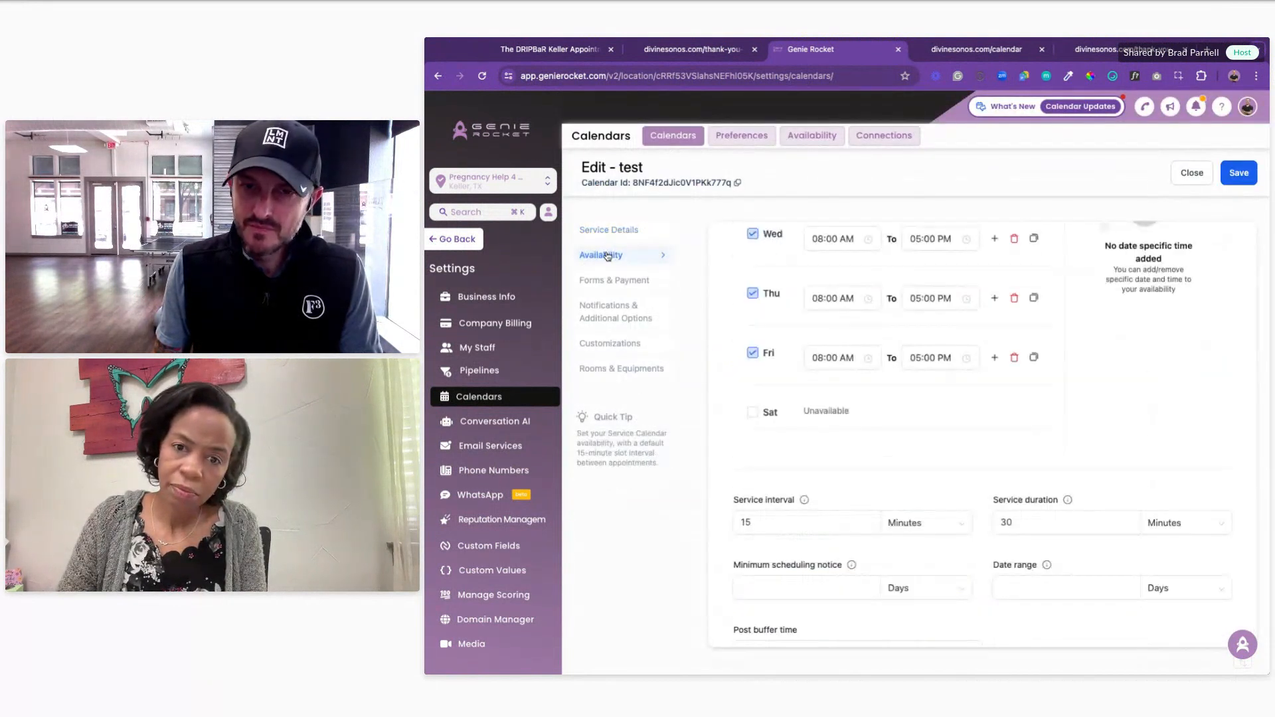
scroll(849, 387, down, 1)
click(616, 371)
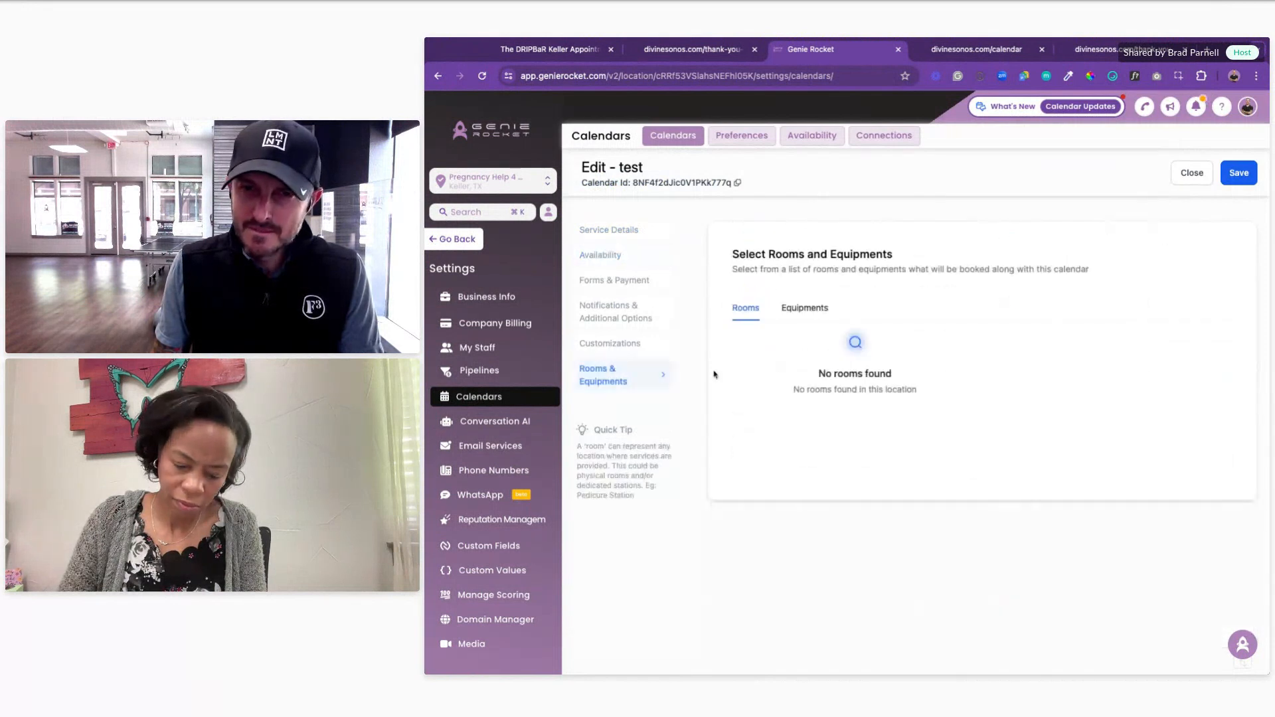
click(792, 308)
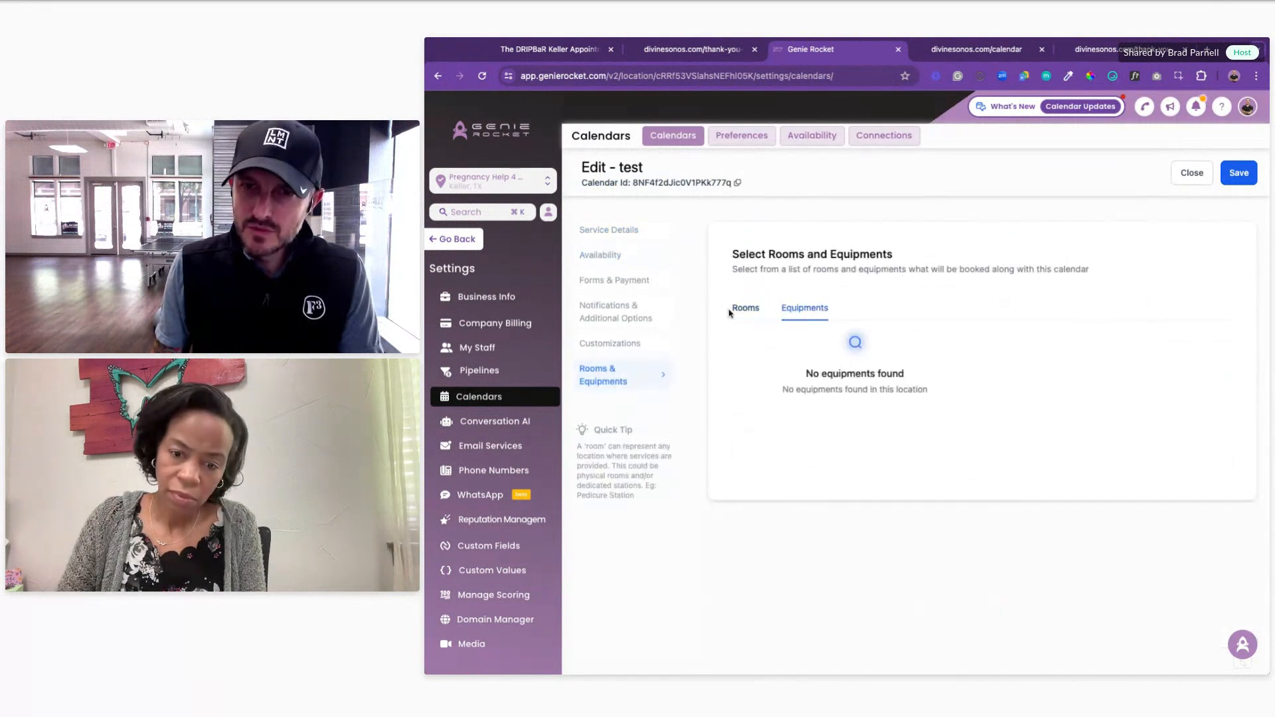
click(749, 313)
click(1233, 173)
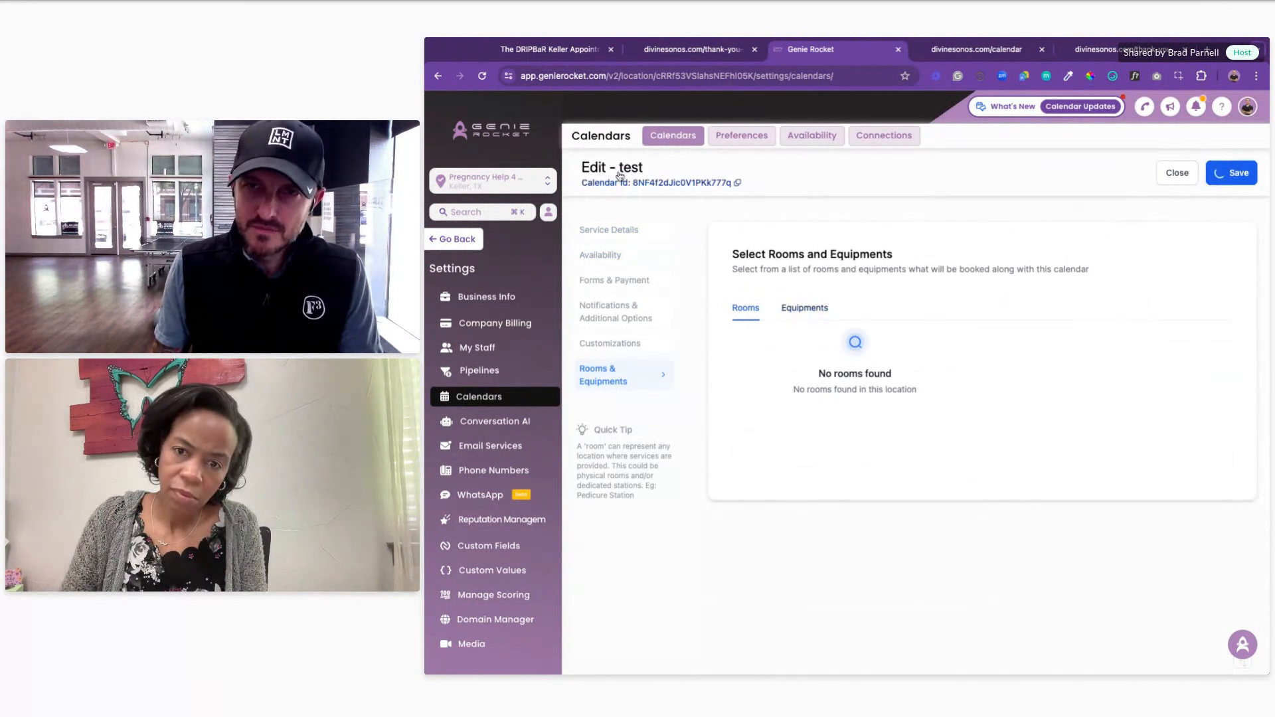
click(1179, 174)
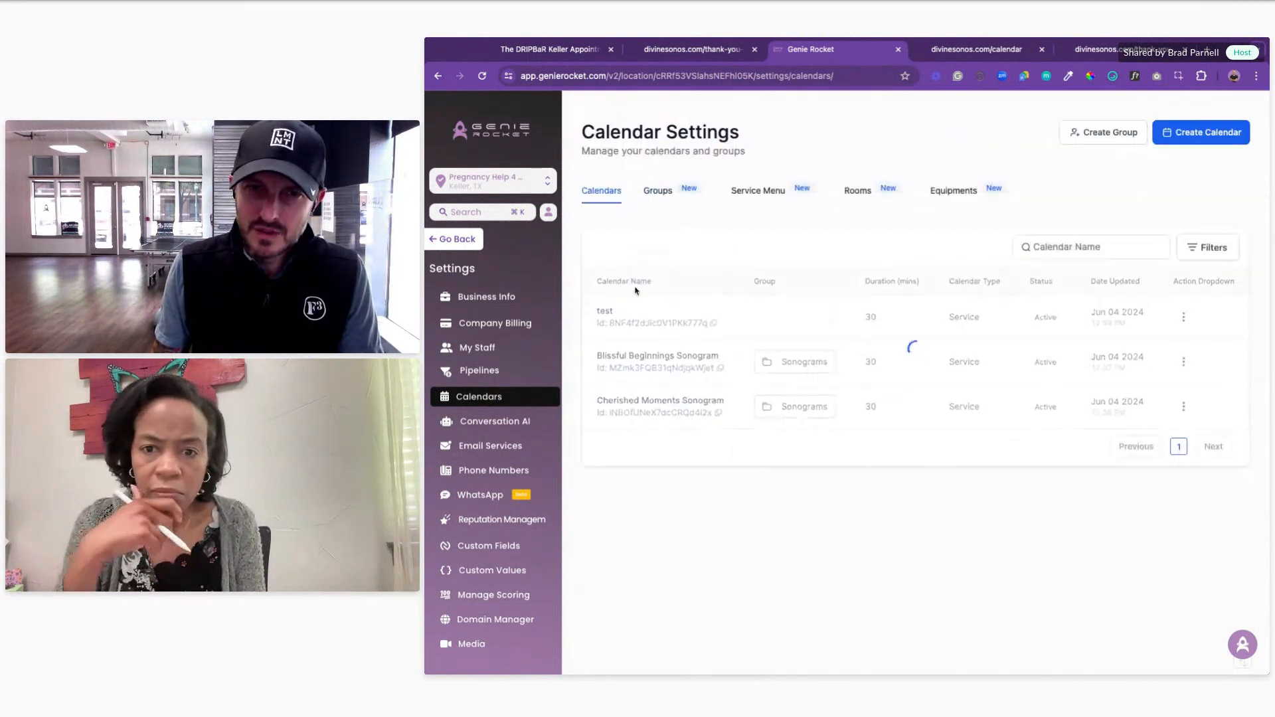
click(772, 196)
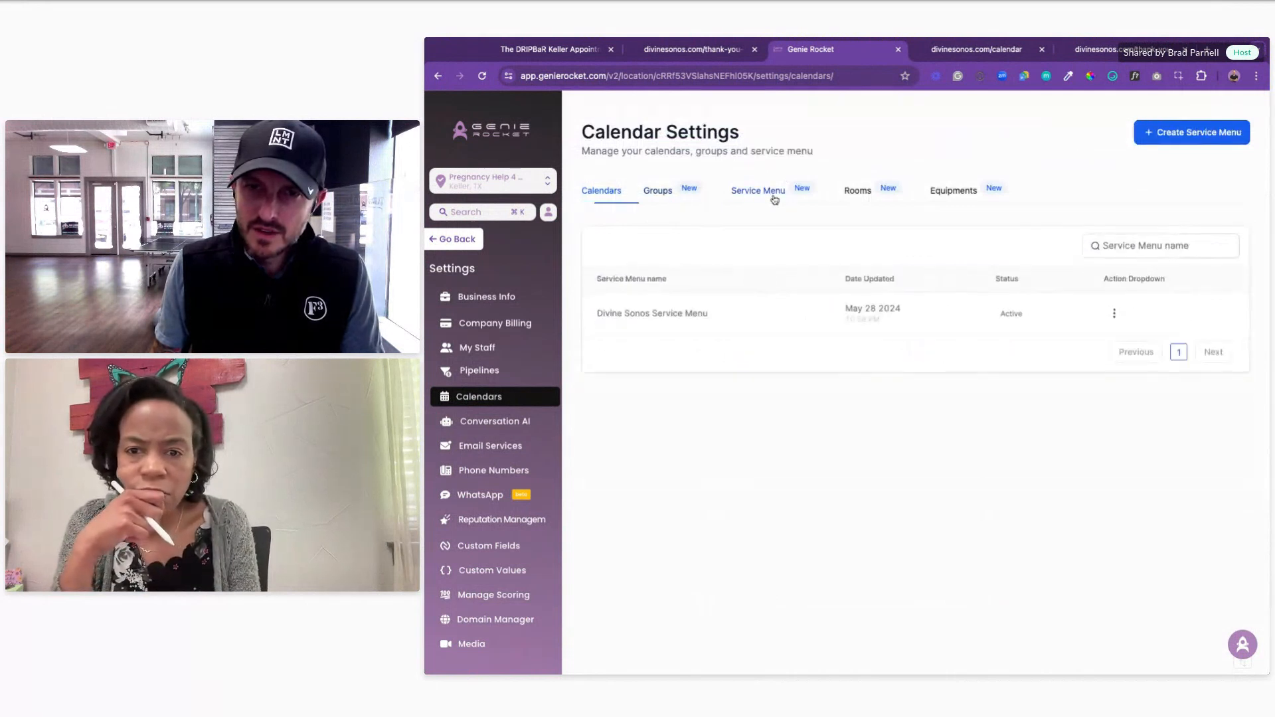
click(682, 203)
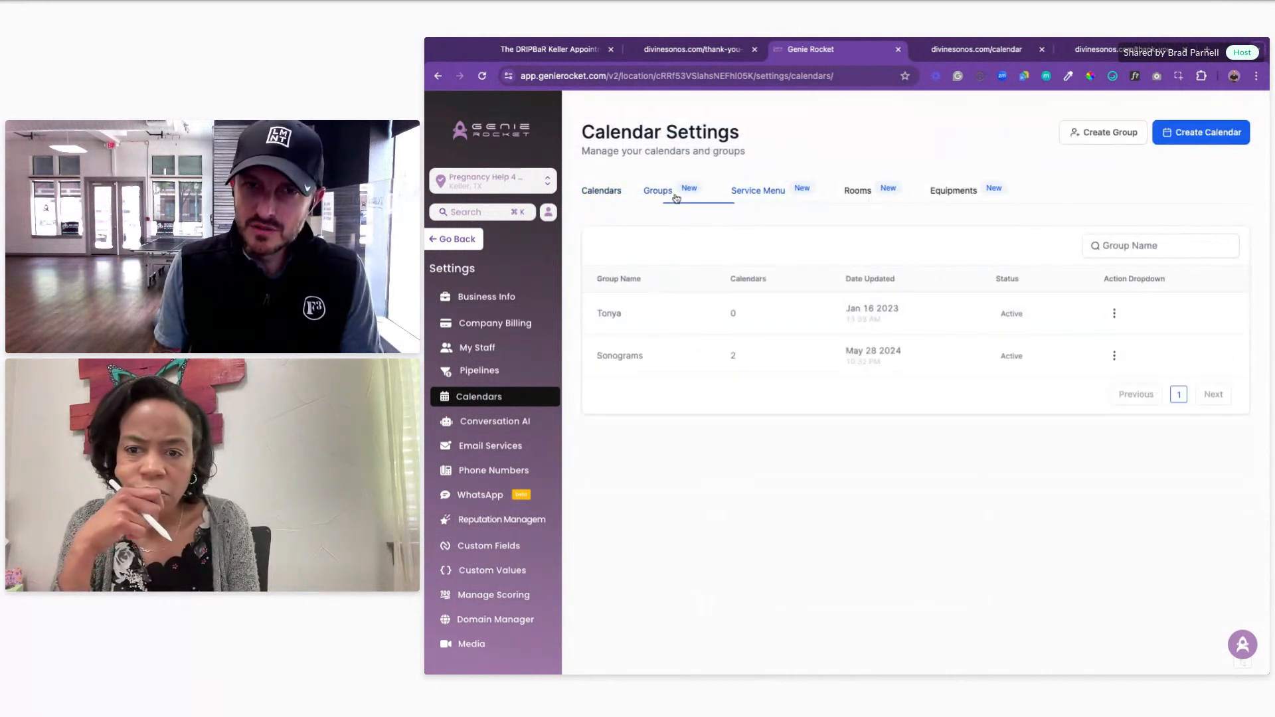
click(1114, 357)
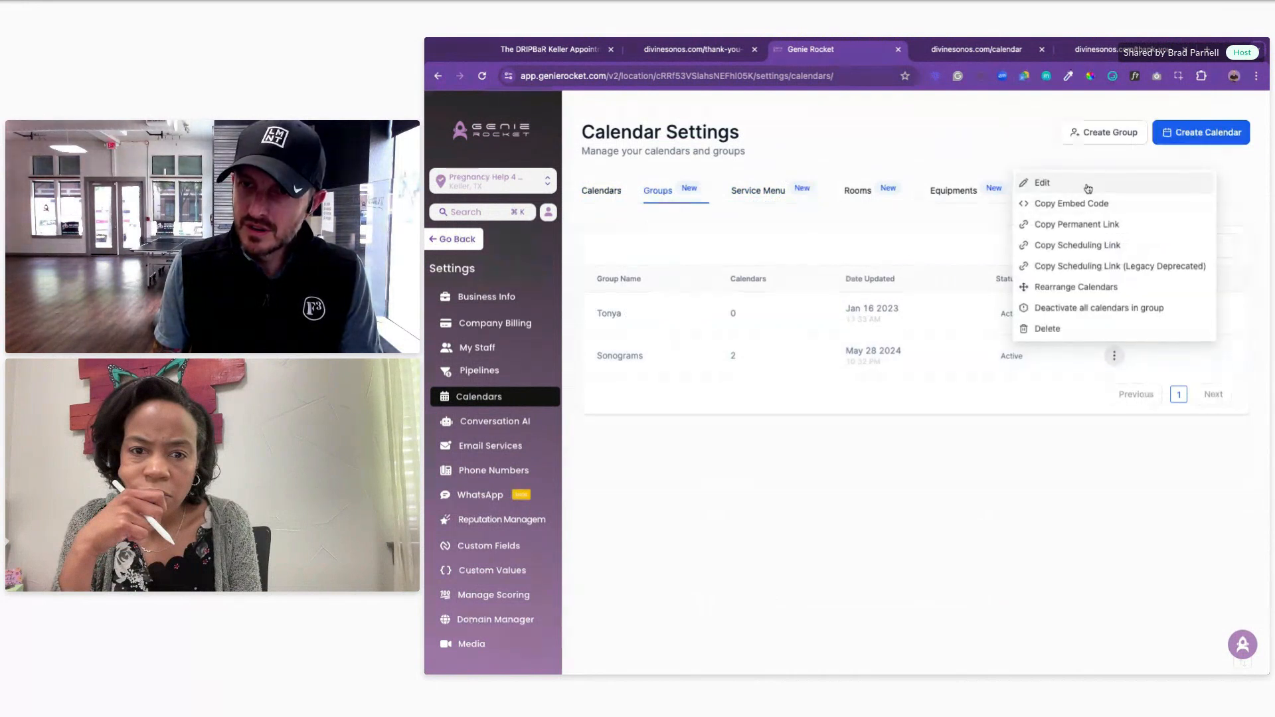
click(1088, 183)
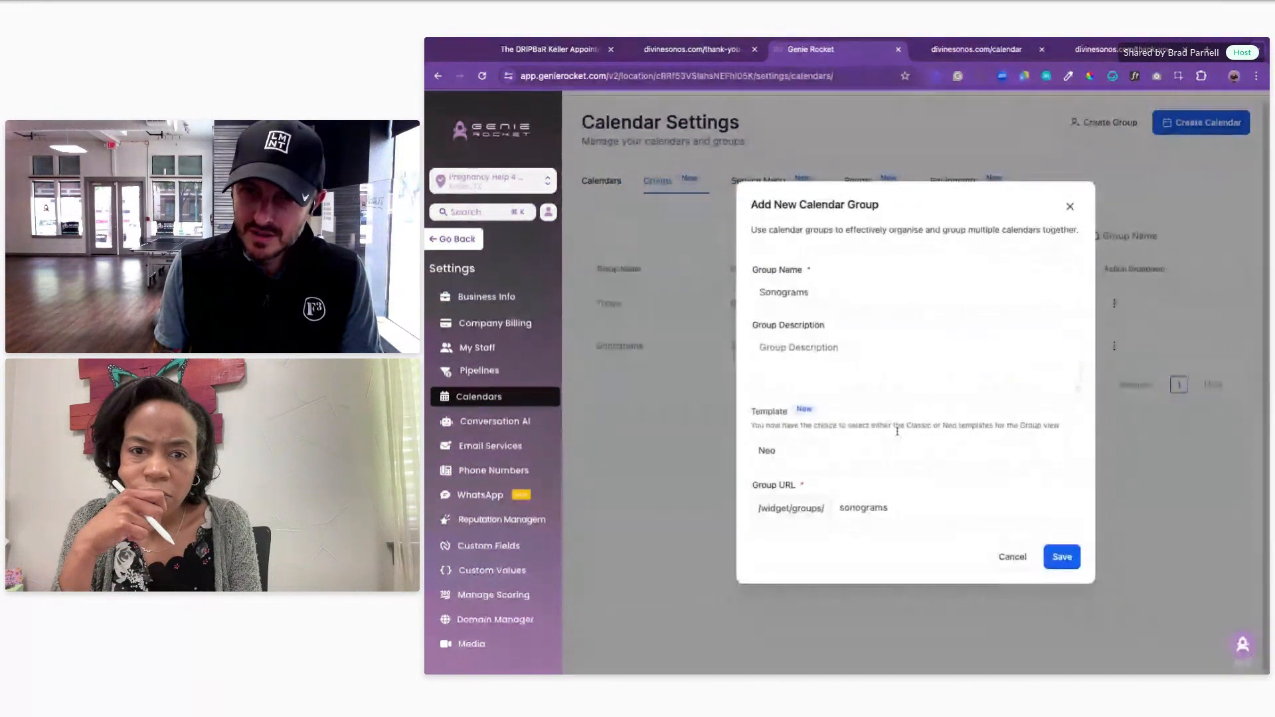
click(1013, 557)
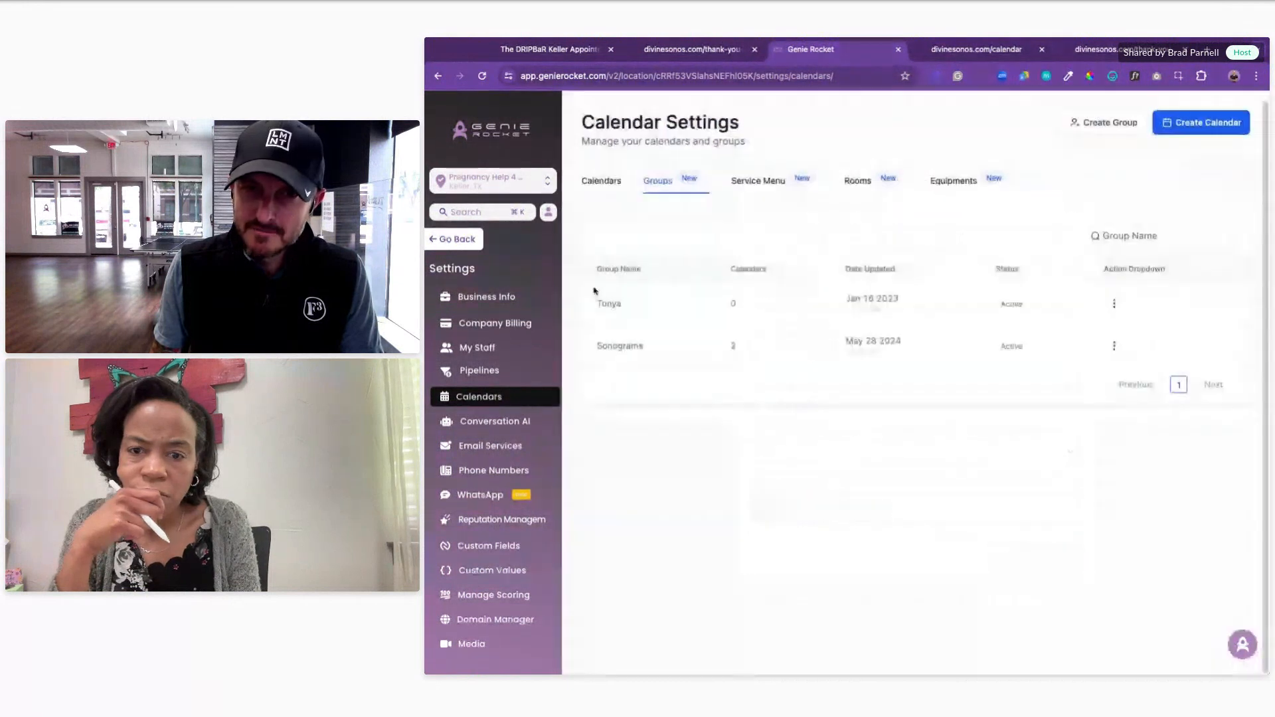
click(611, 183)
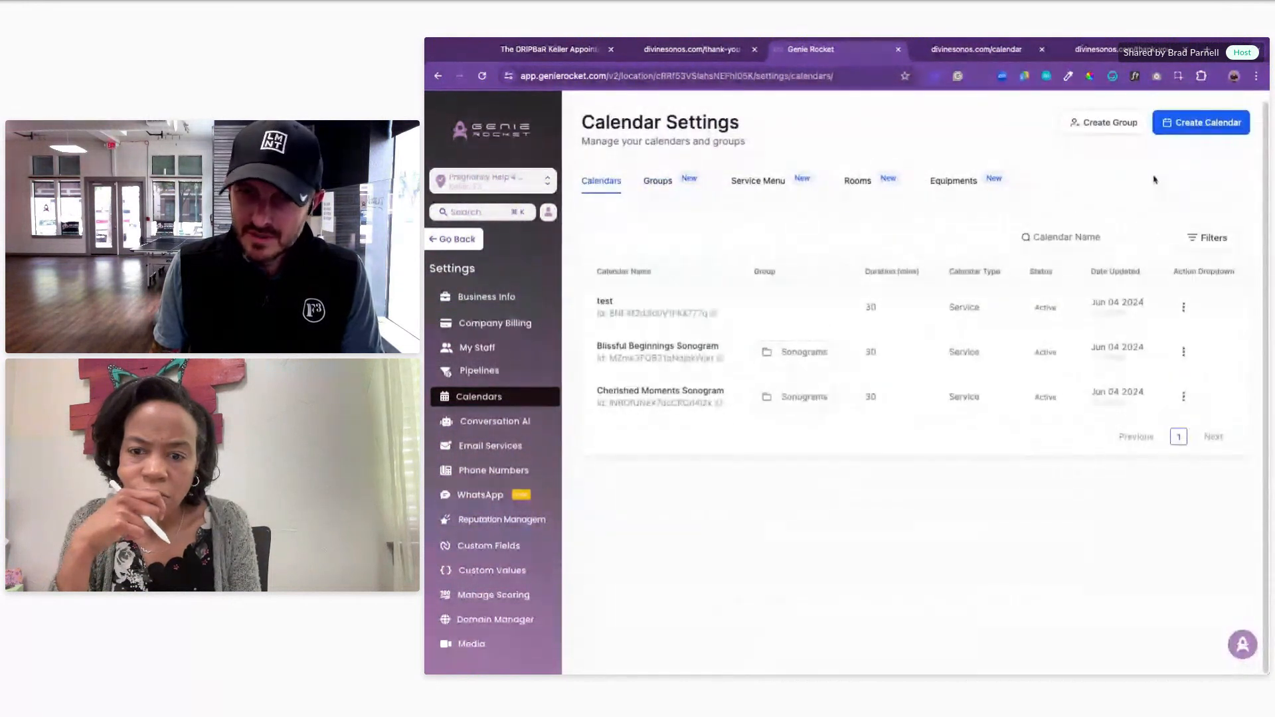
Step: Move the test calendar into the Sonograms group, accepting the legacy link warning
click(1185, 309)
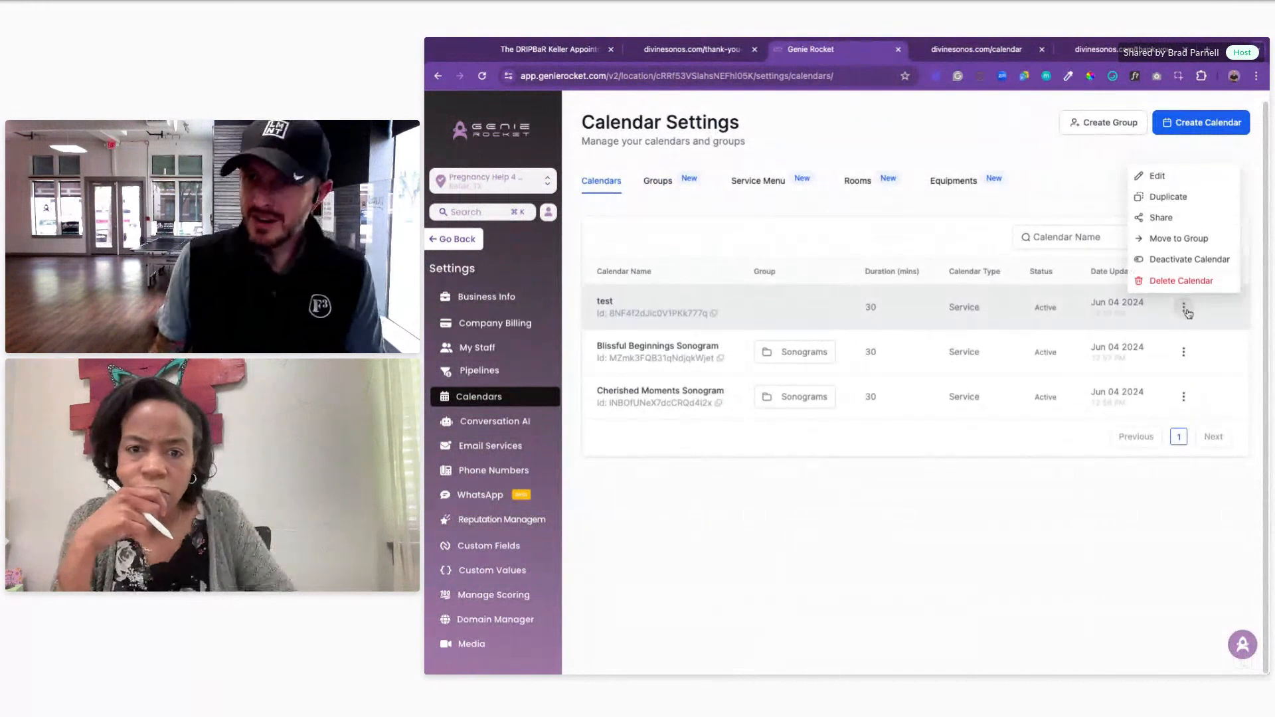
click(1163, 244)
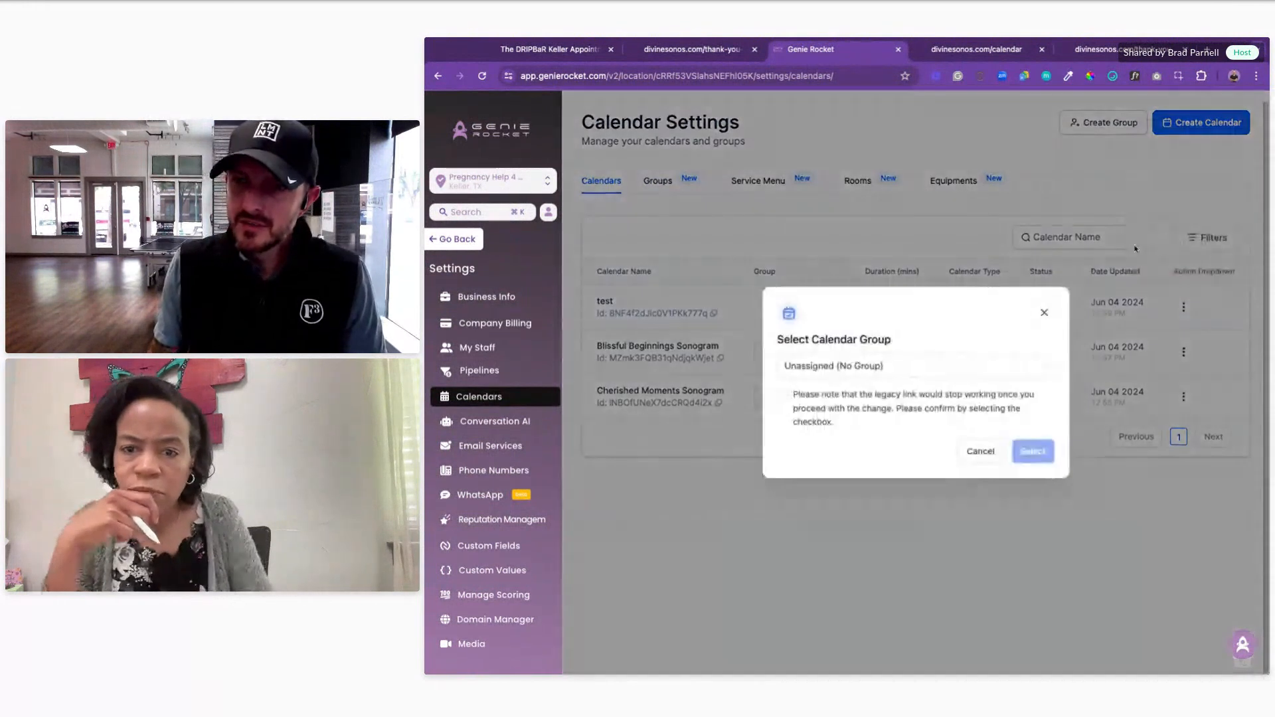
click(861, 368)
click(873, 438)
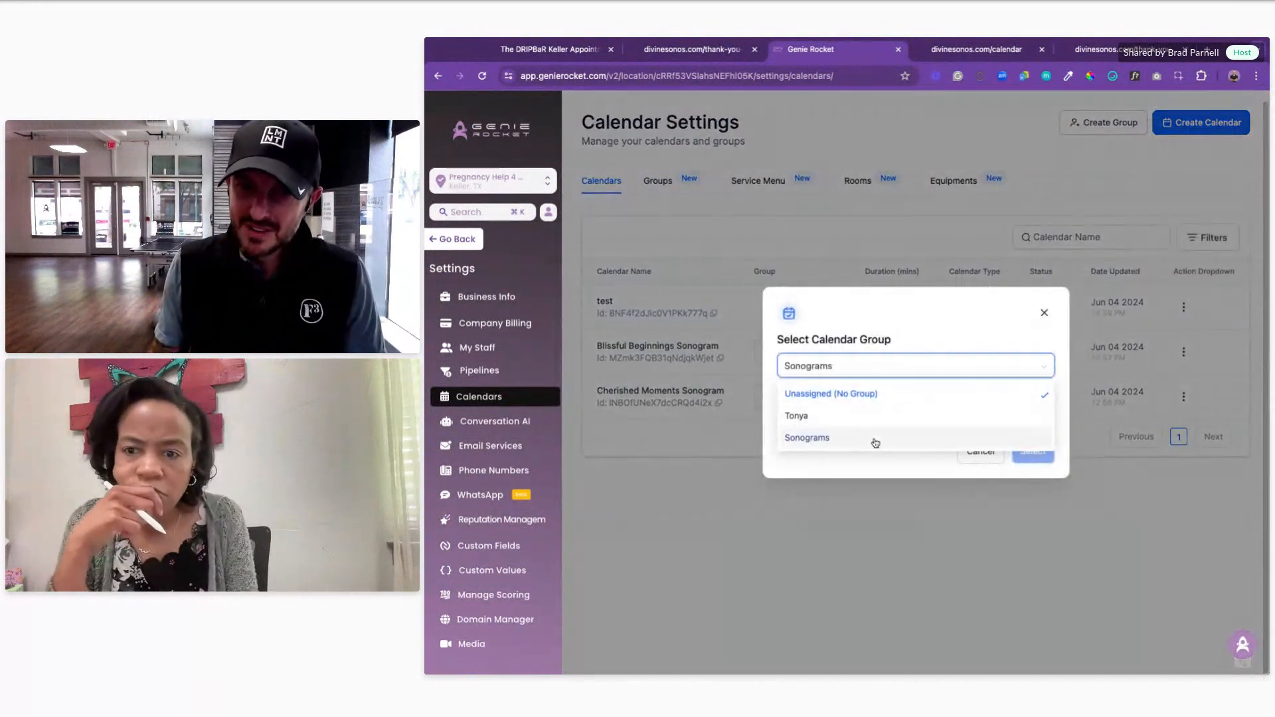
click(782, 395)
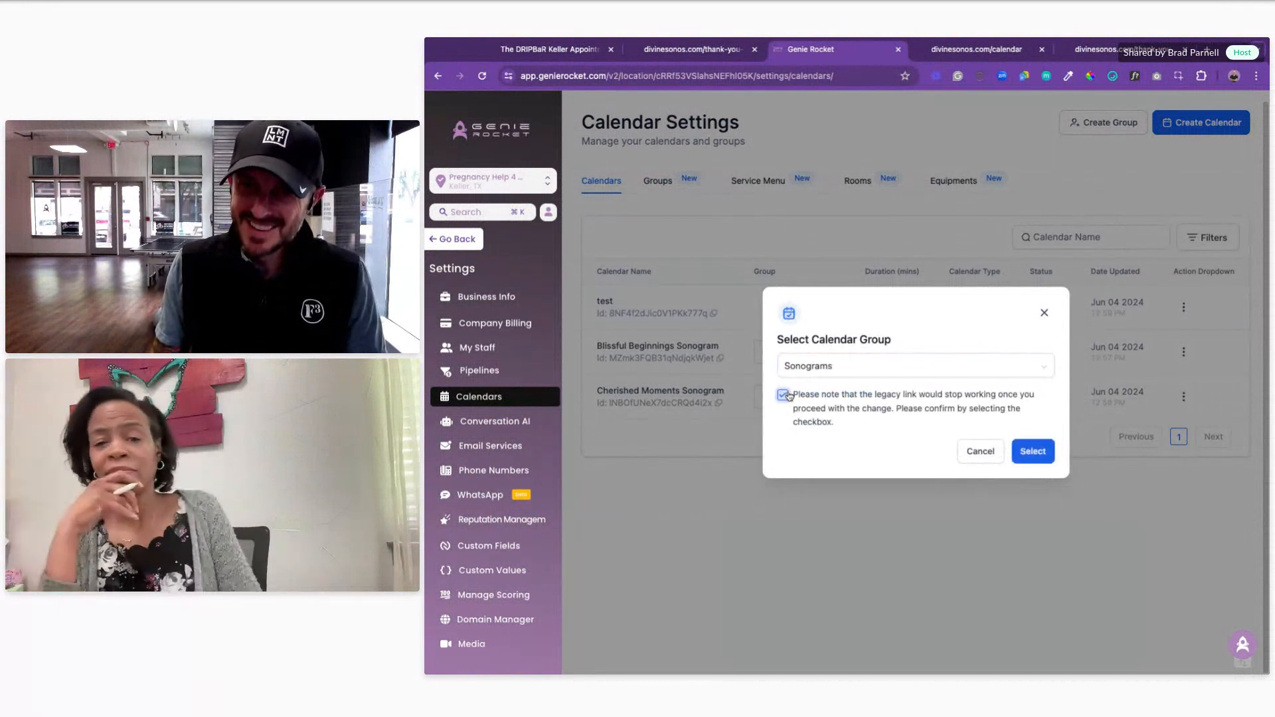
click(1016, 460)
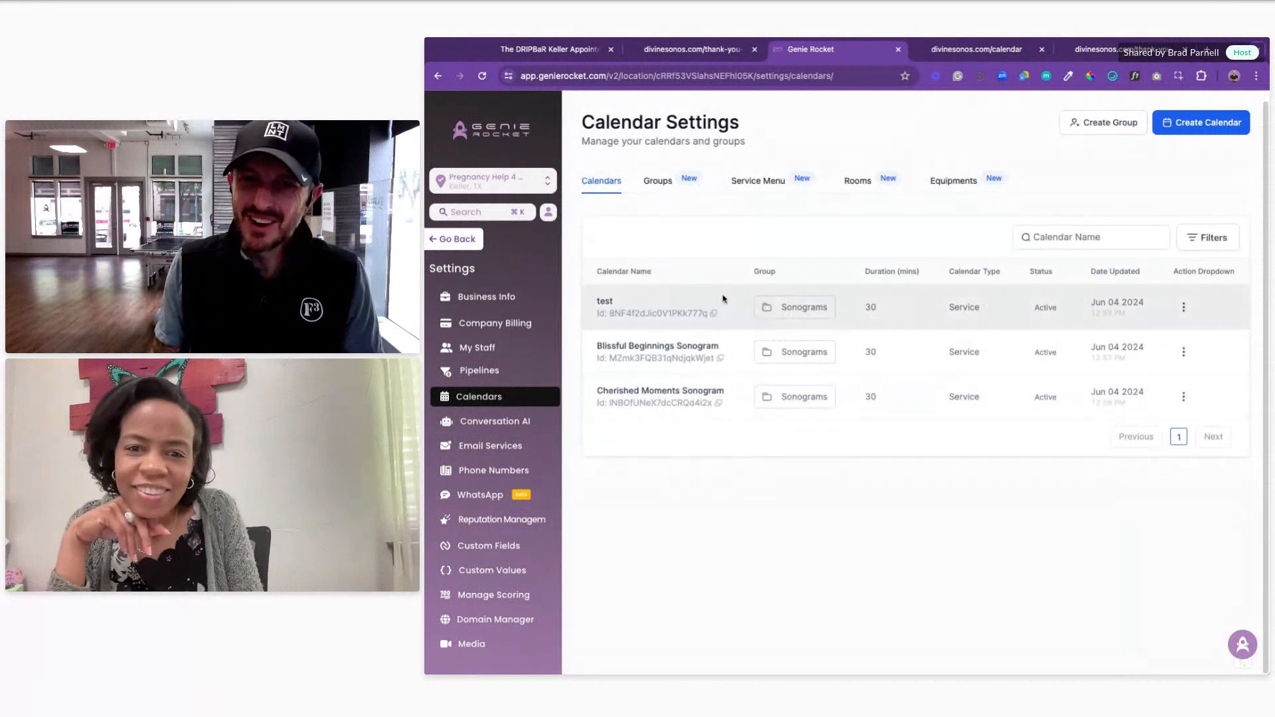
Step: Reopen and dismiss the test calendar's actions, then switch to the service menus list
click(1186, 308)
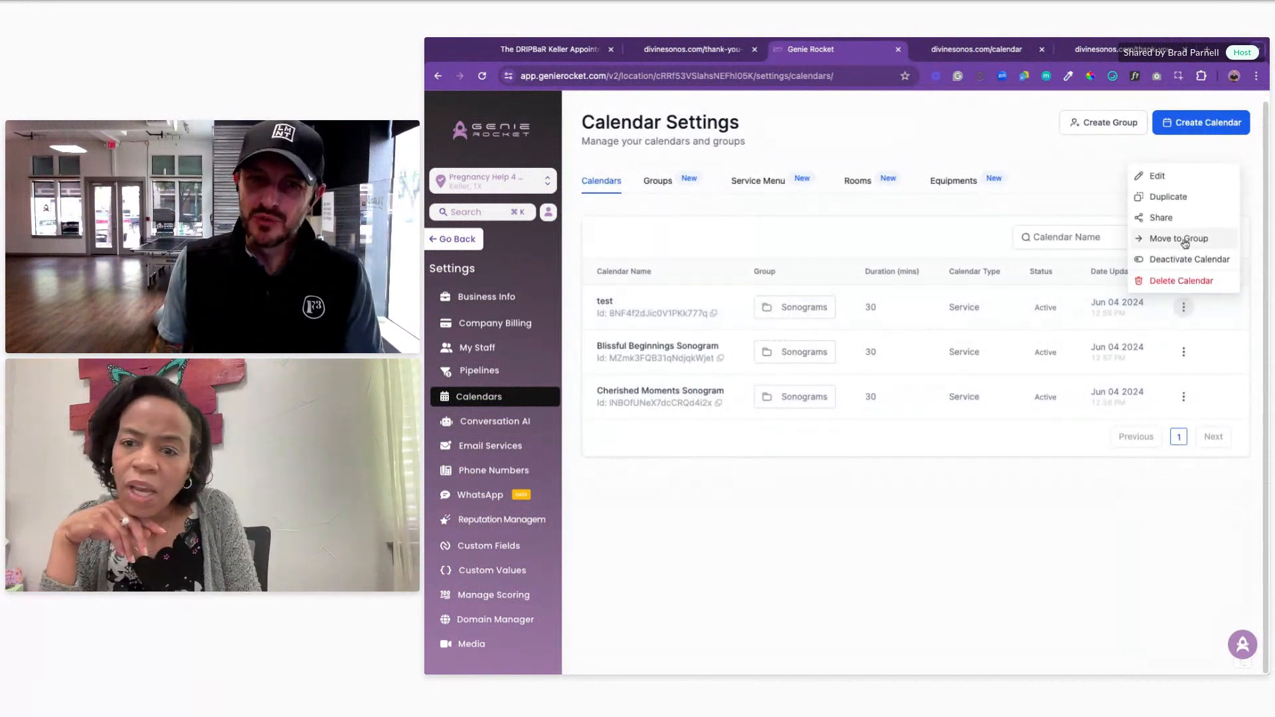
click(774, 452)
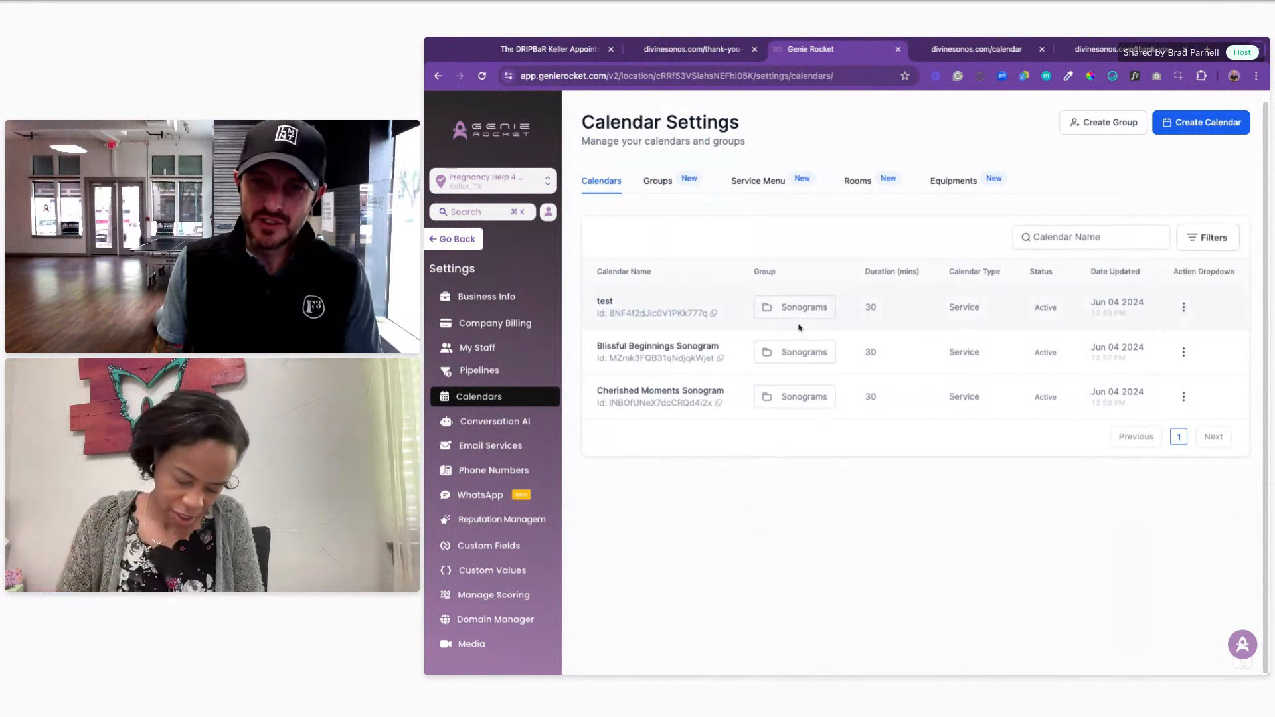
double_click(785, 308)
double_click(782, 354)
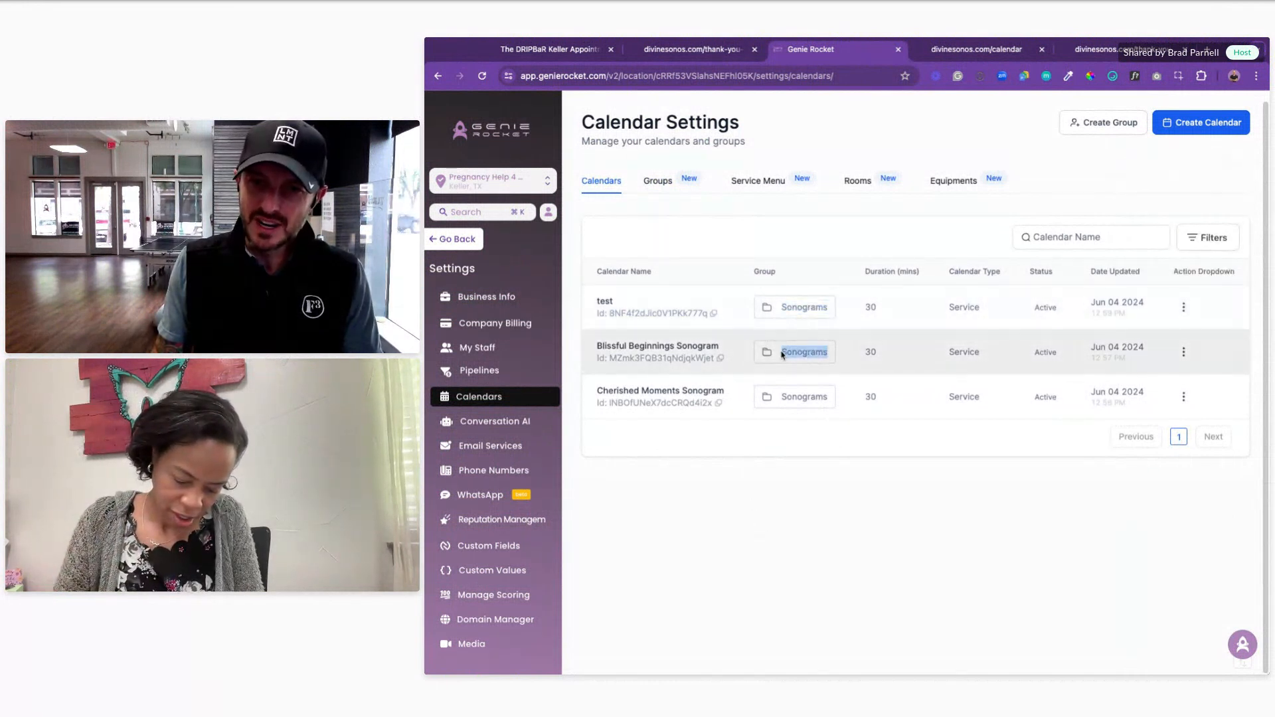
double_click(800, 397)
click(758, 183)
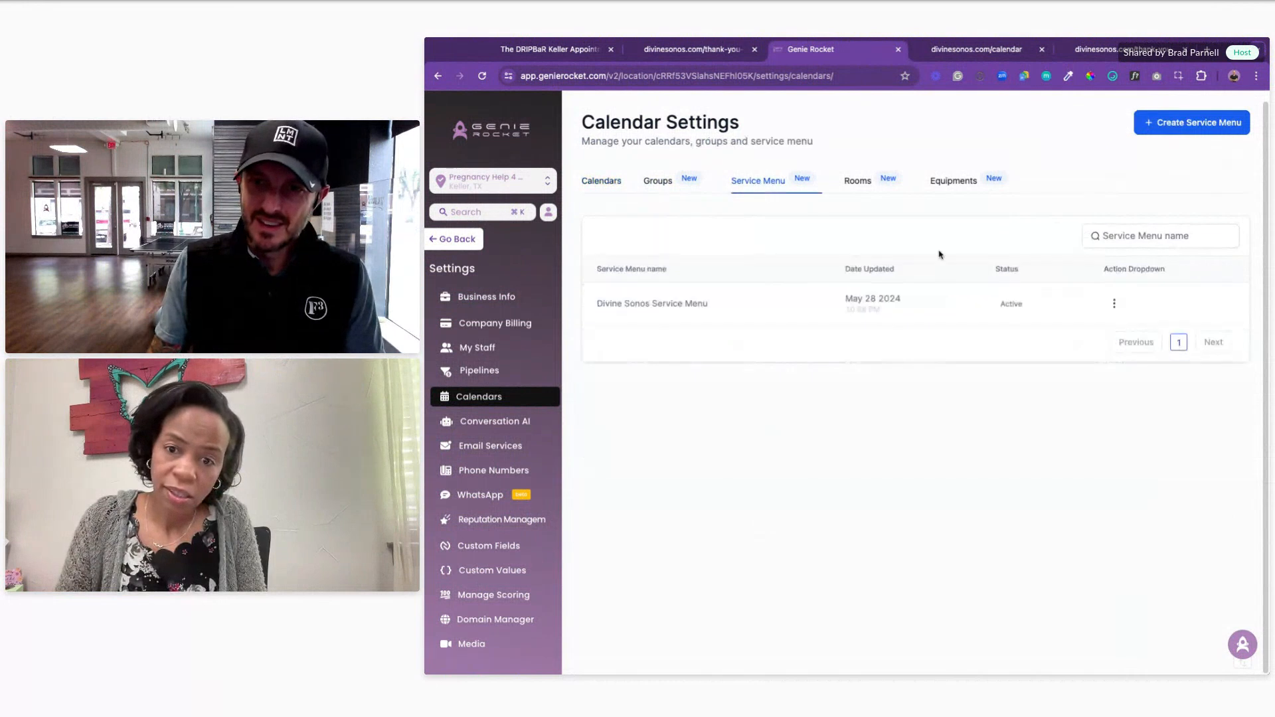
Step: Copy the Sonograms group's permanent booking link from the Groups list
click(1113, 303)
click(672, 190)
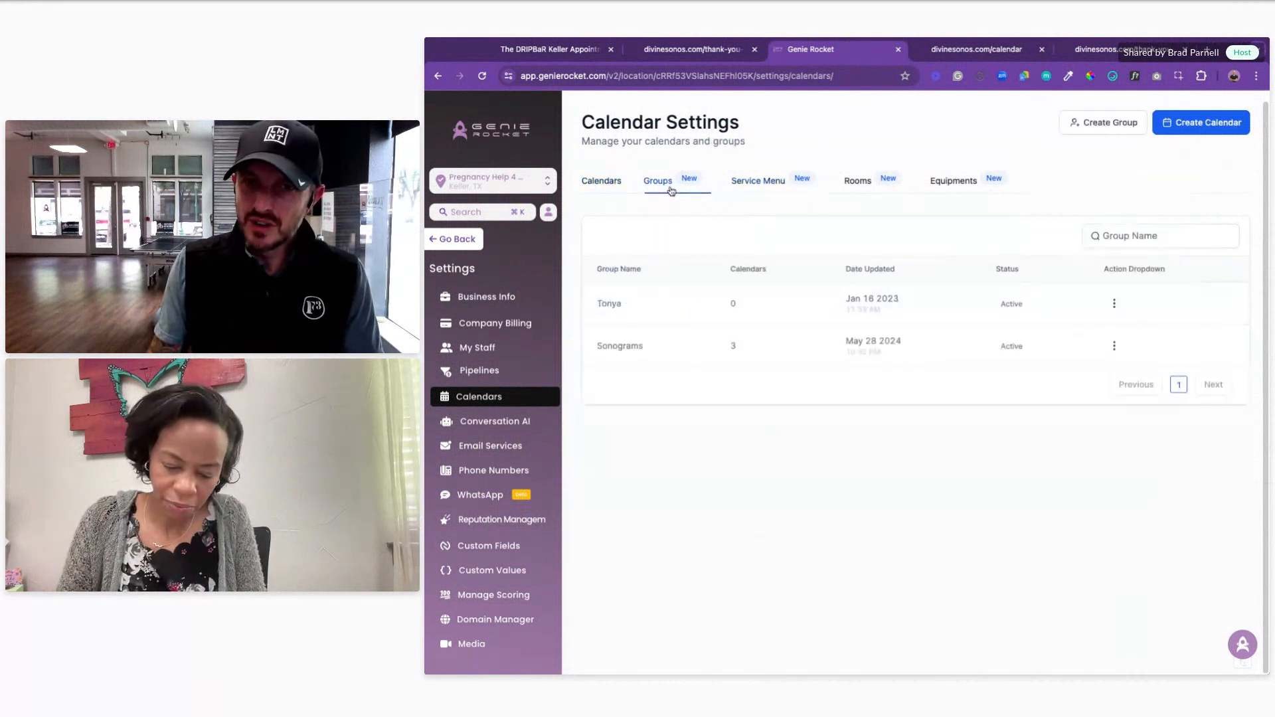
click(1115, 347)
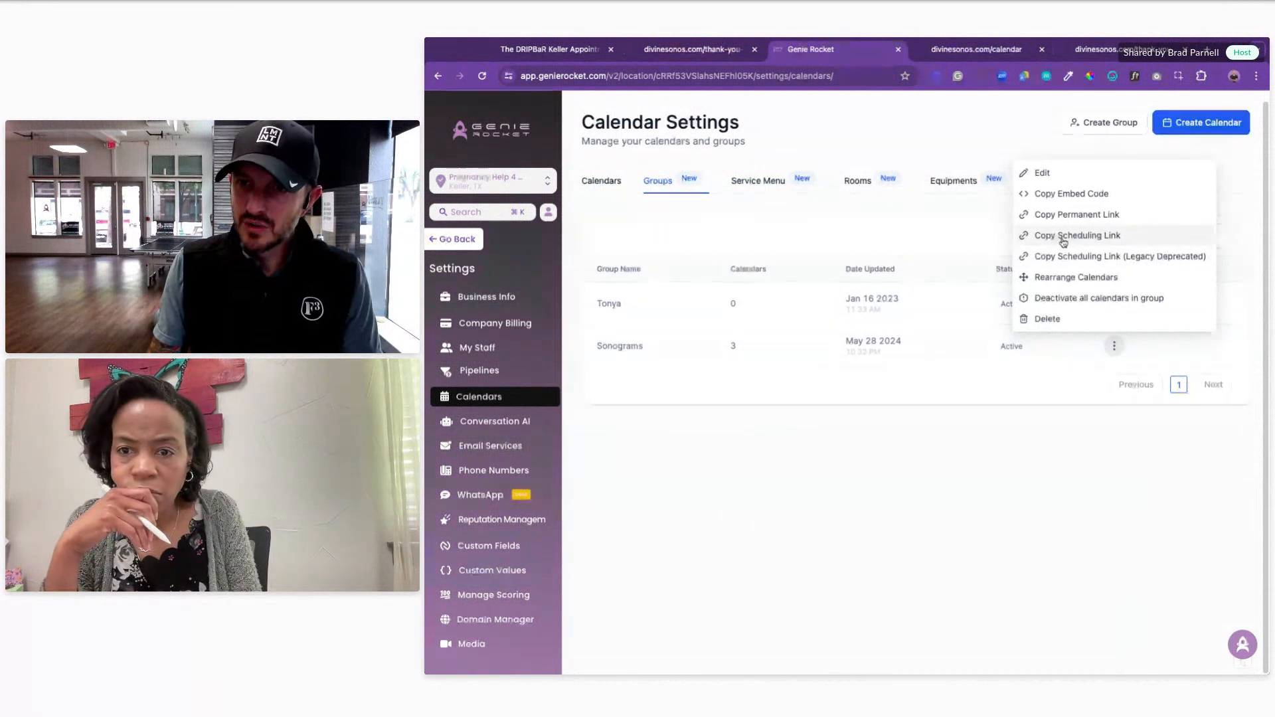
click(1048, 216)
Step: Load the link in a new tab, pick test and the staff member, then close it
key(ctrl+t)
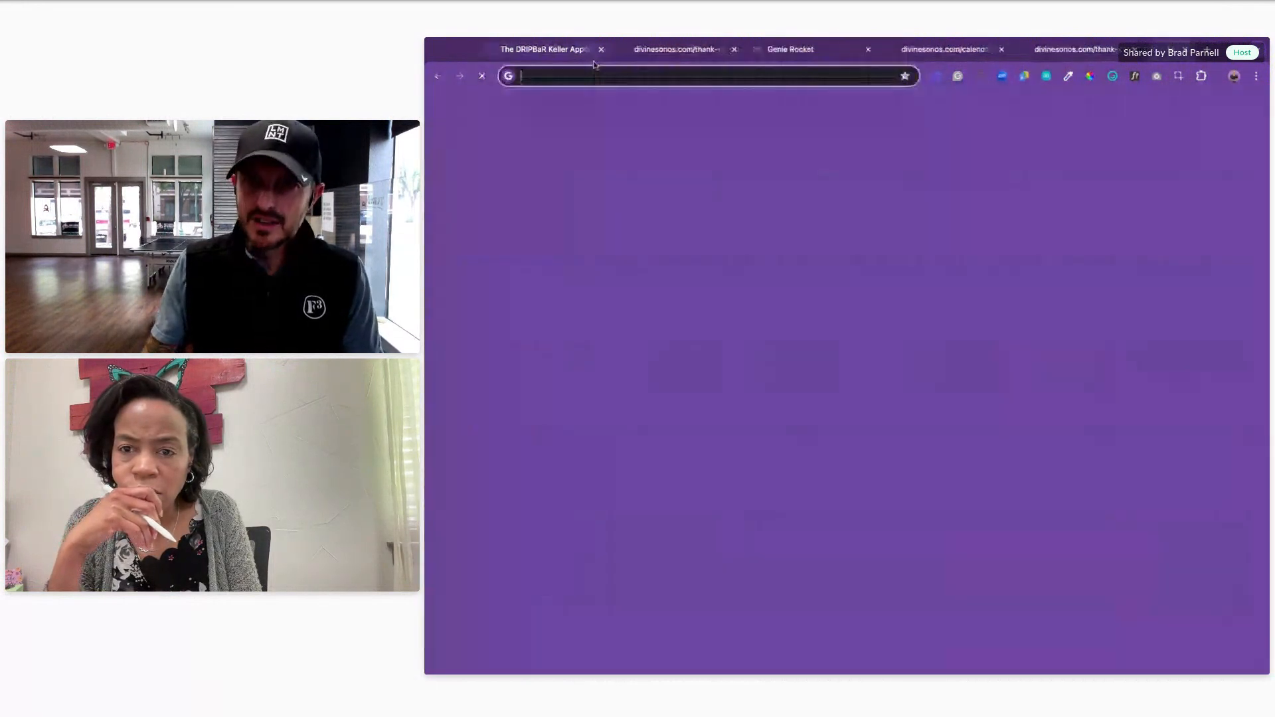
key(ctrl+v)
key(Return)
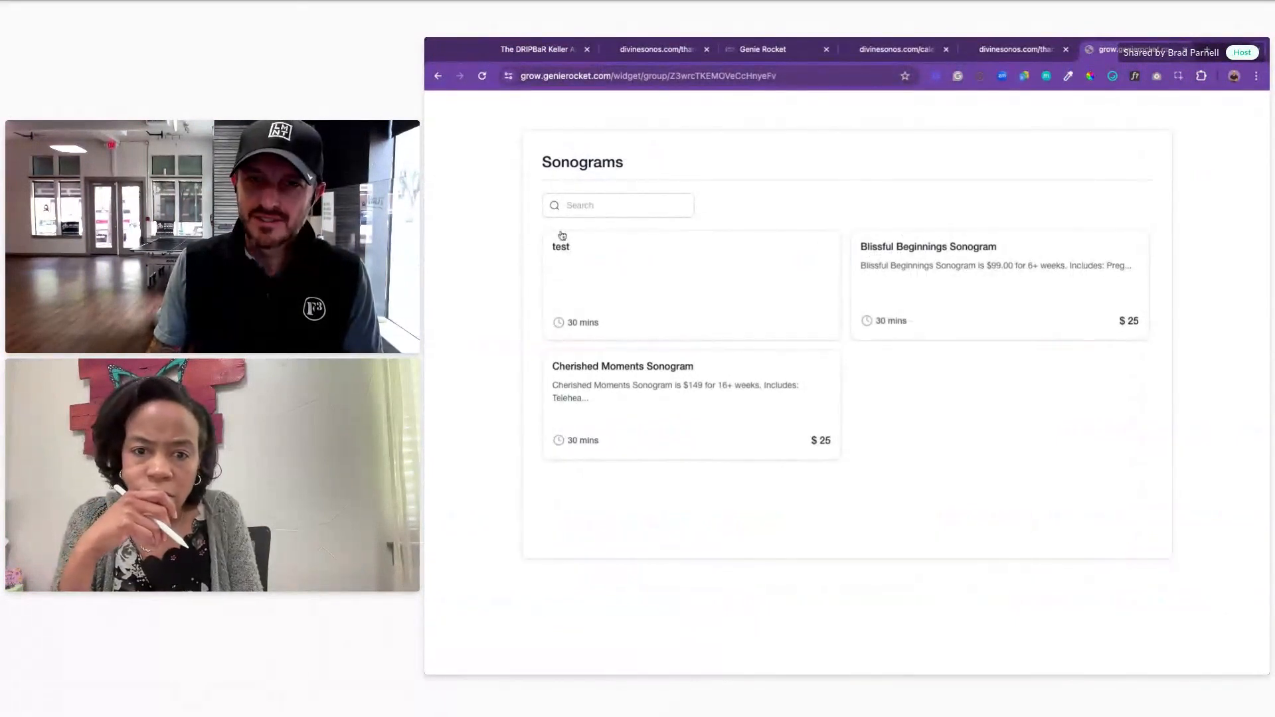
click(576, 241)
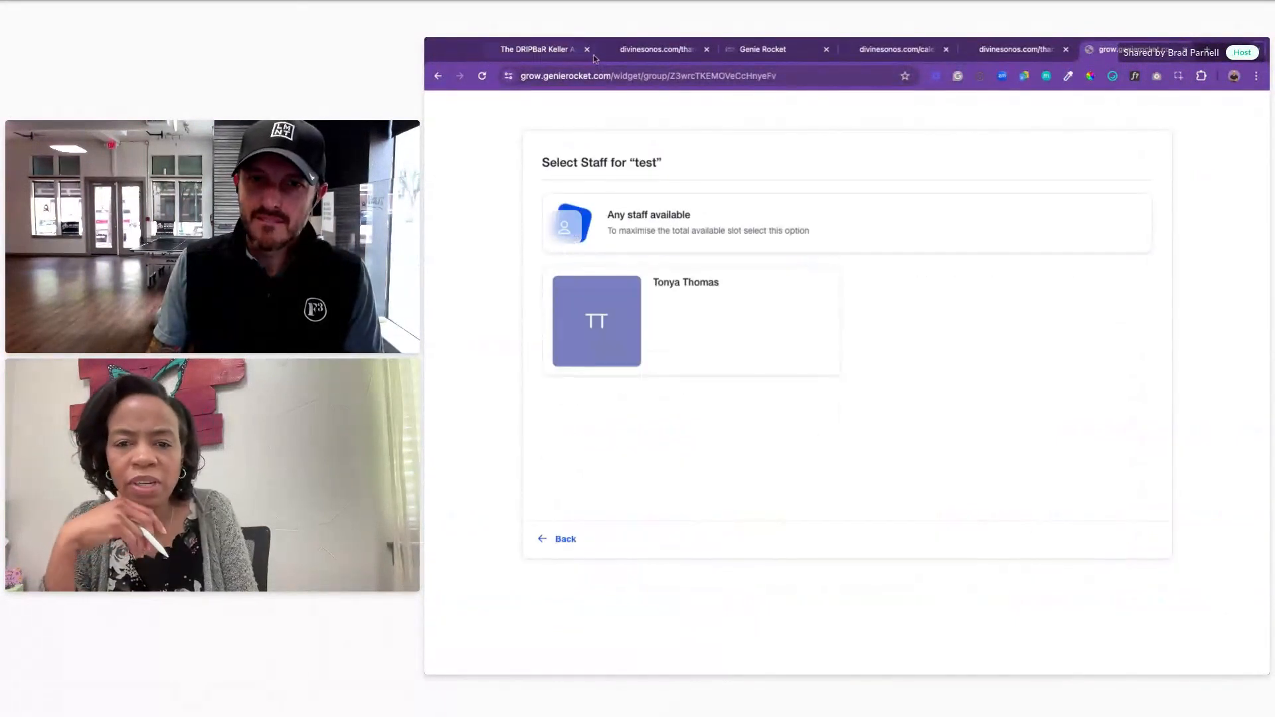
click(607, 340)
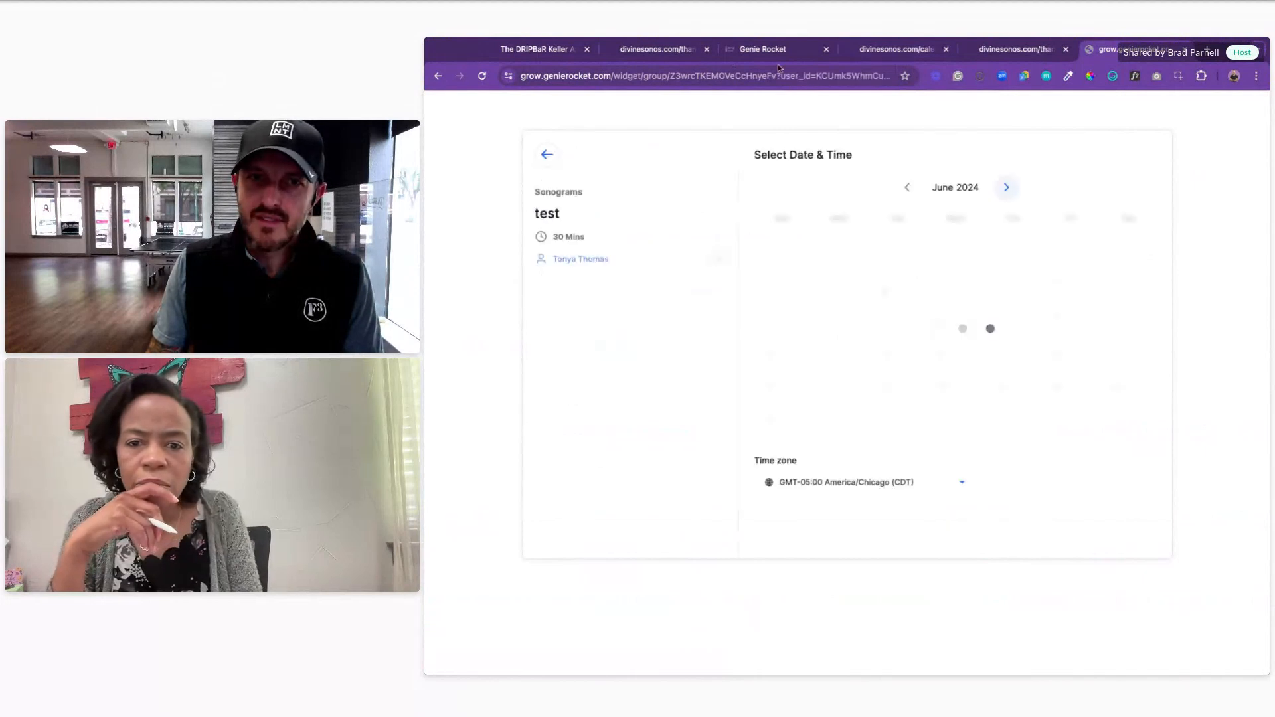
click(1193, 56)
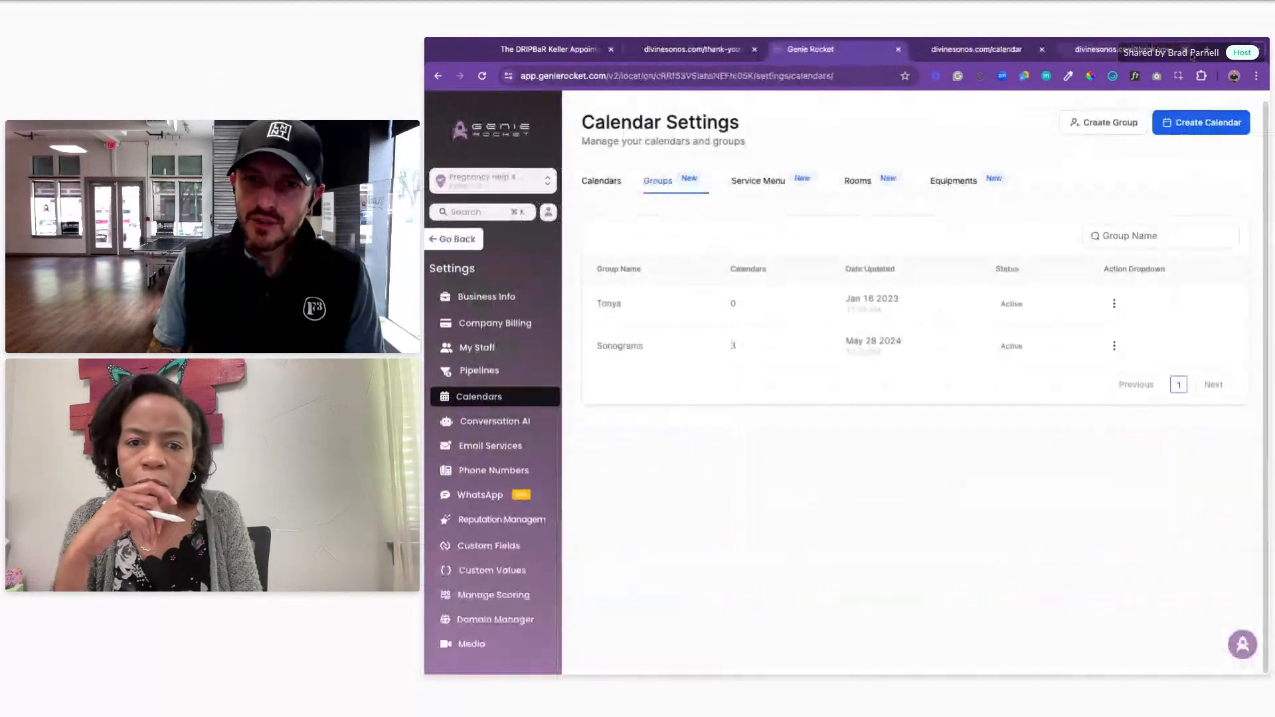
Step: Delete the test calendar from the calendars list
click(599, 186)
click(1183, 307)
click(1195, 279)
click(1045, 425)
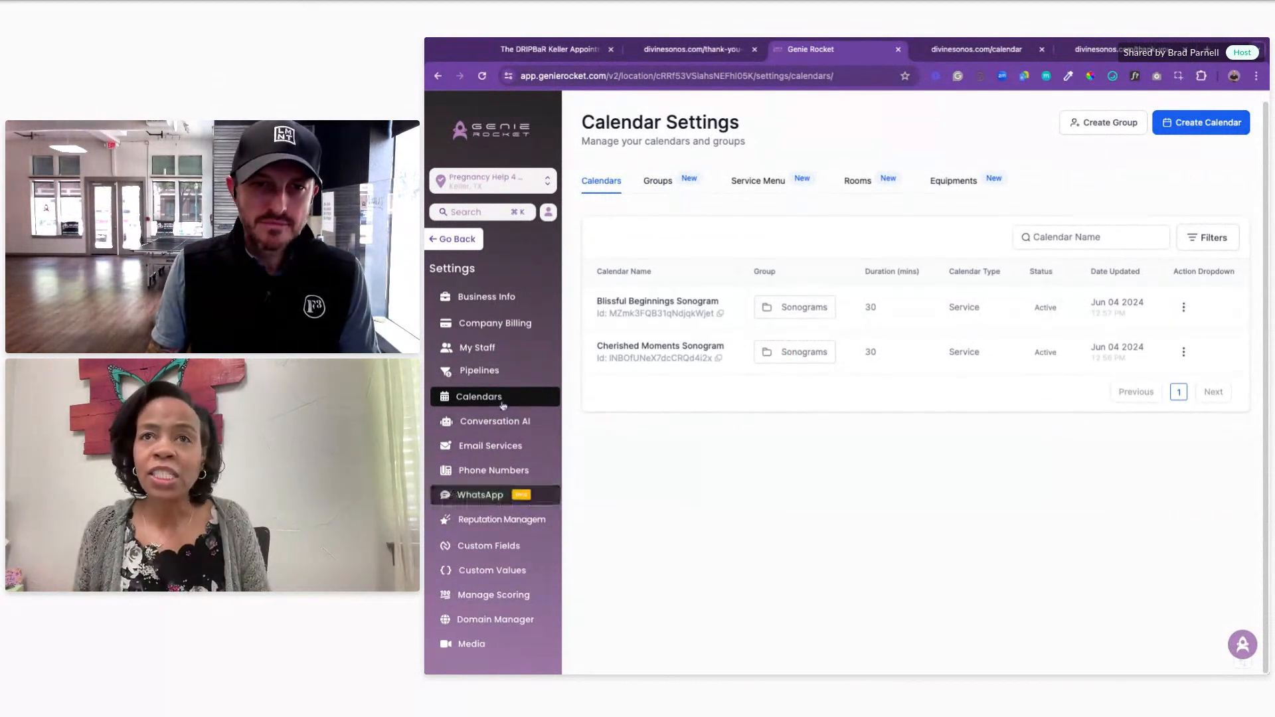
Step: Leave calendar settings and open the Sites & Funnels list
scroll(507, 378, down, 1)
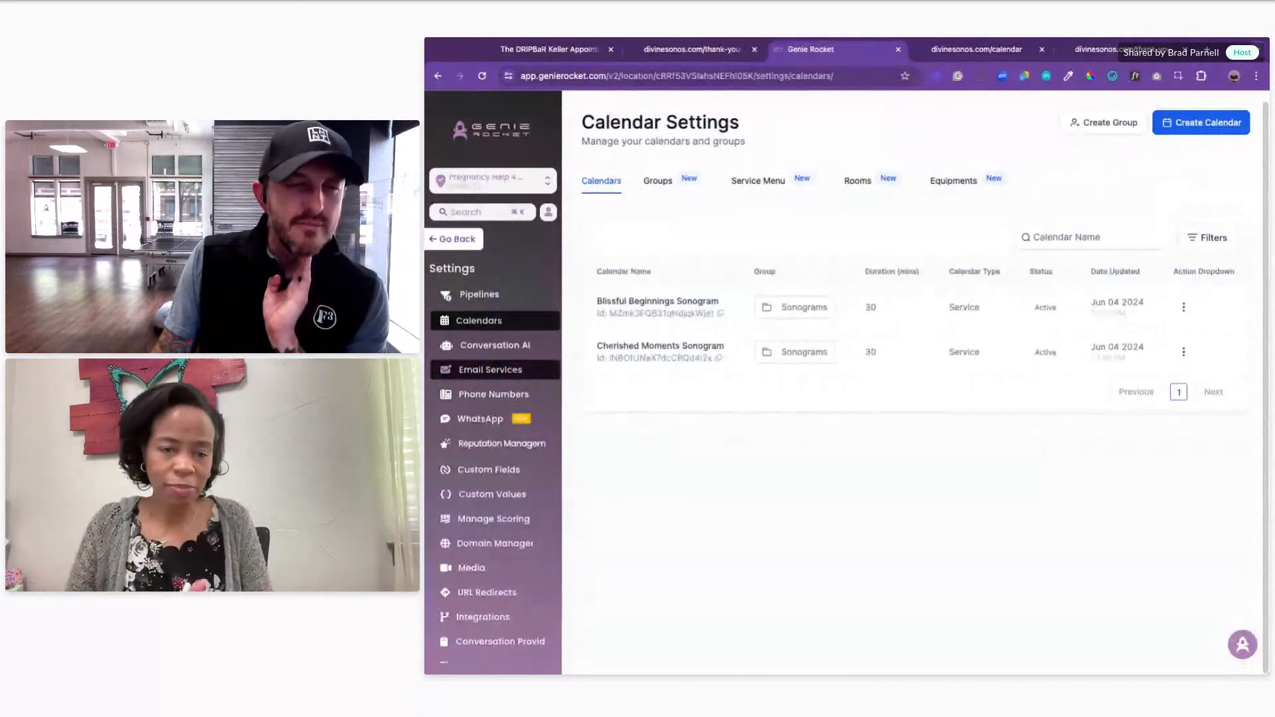
scroll(495, 464, down, 1)
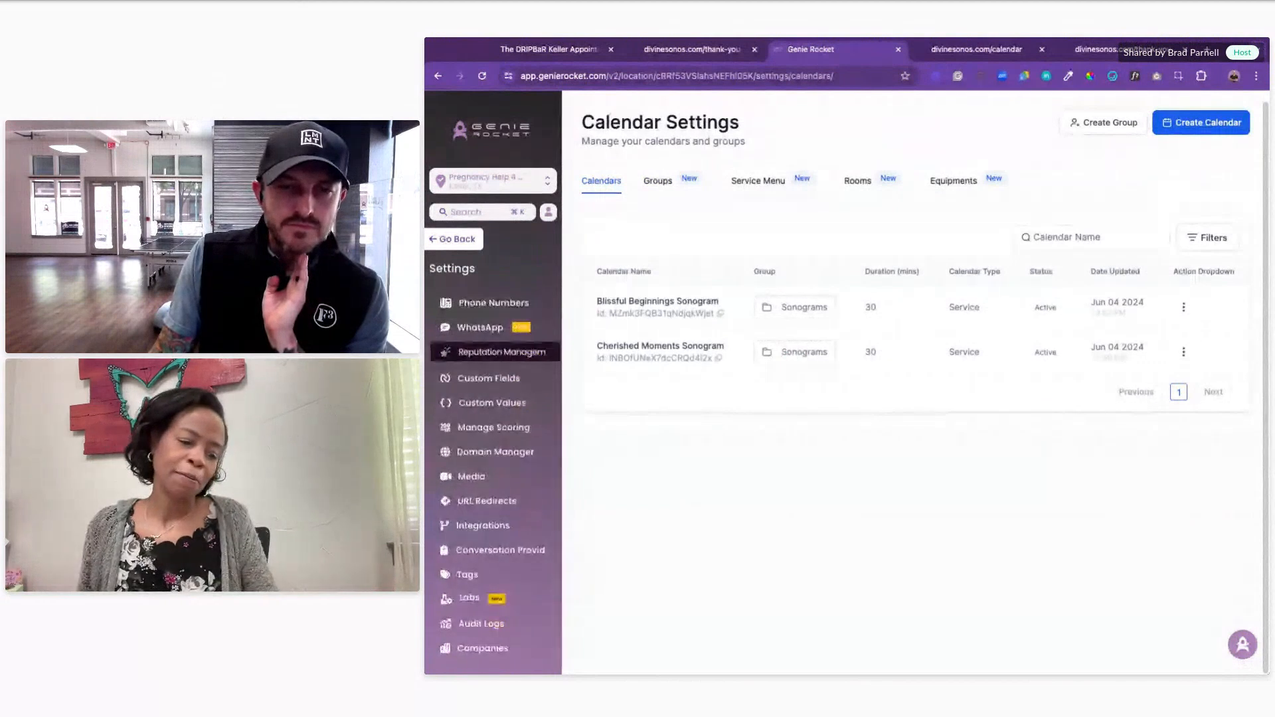
click(460, 237)
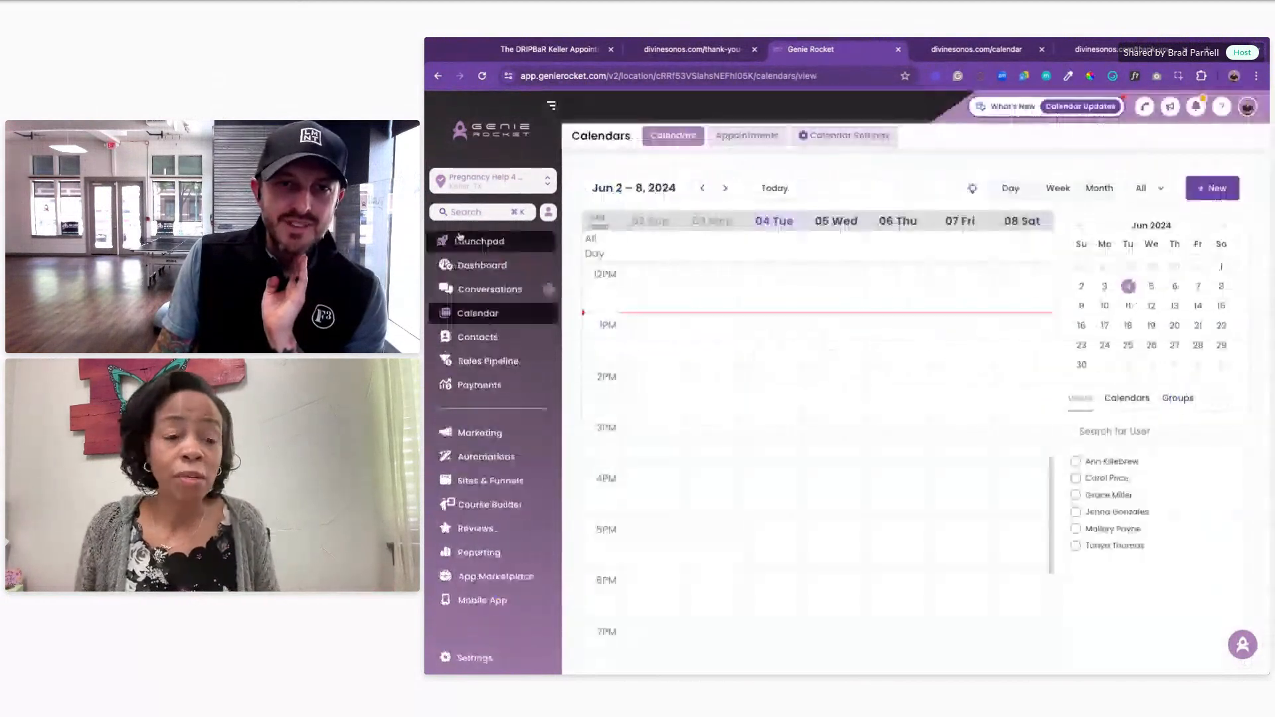
click(501, 487)
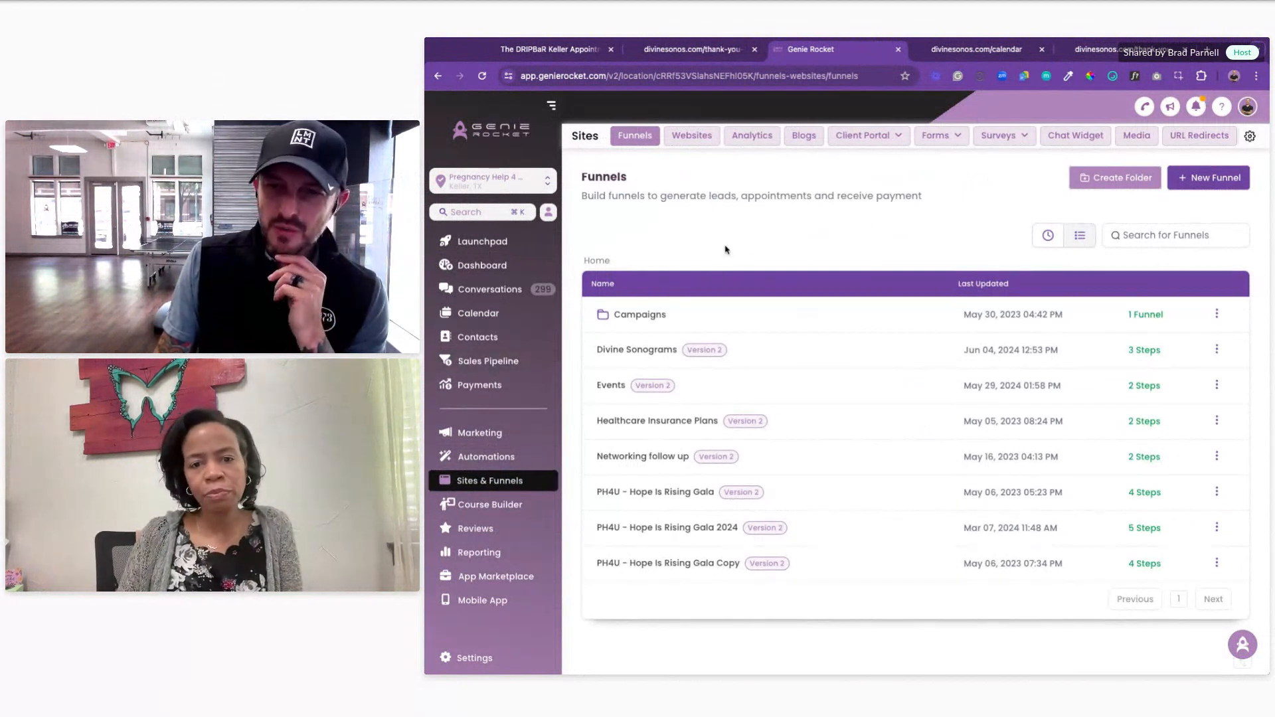
Step: Sort funnels by most recent and edit the Divine Sonograms Home step
click(1047, 236)
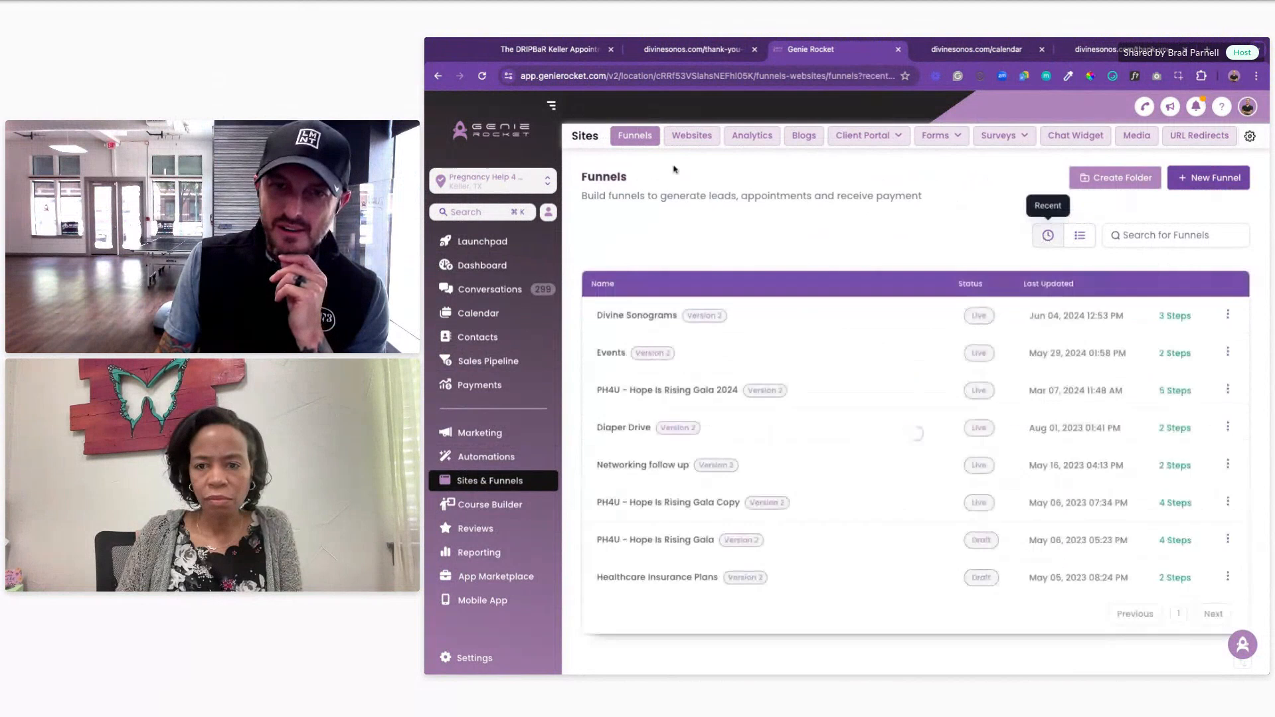
click(645, 317)
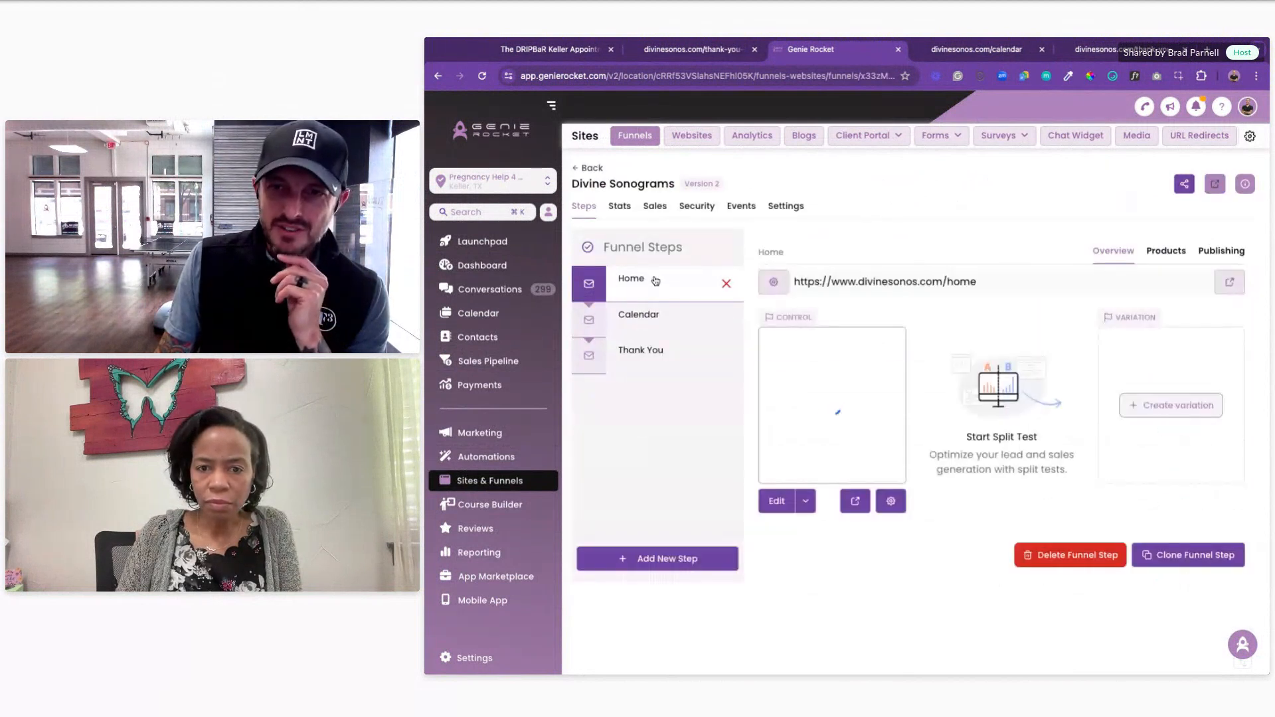
click(779, 506)
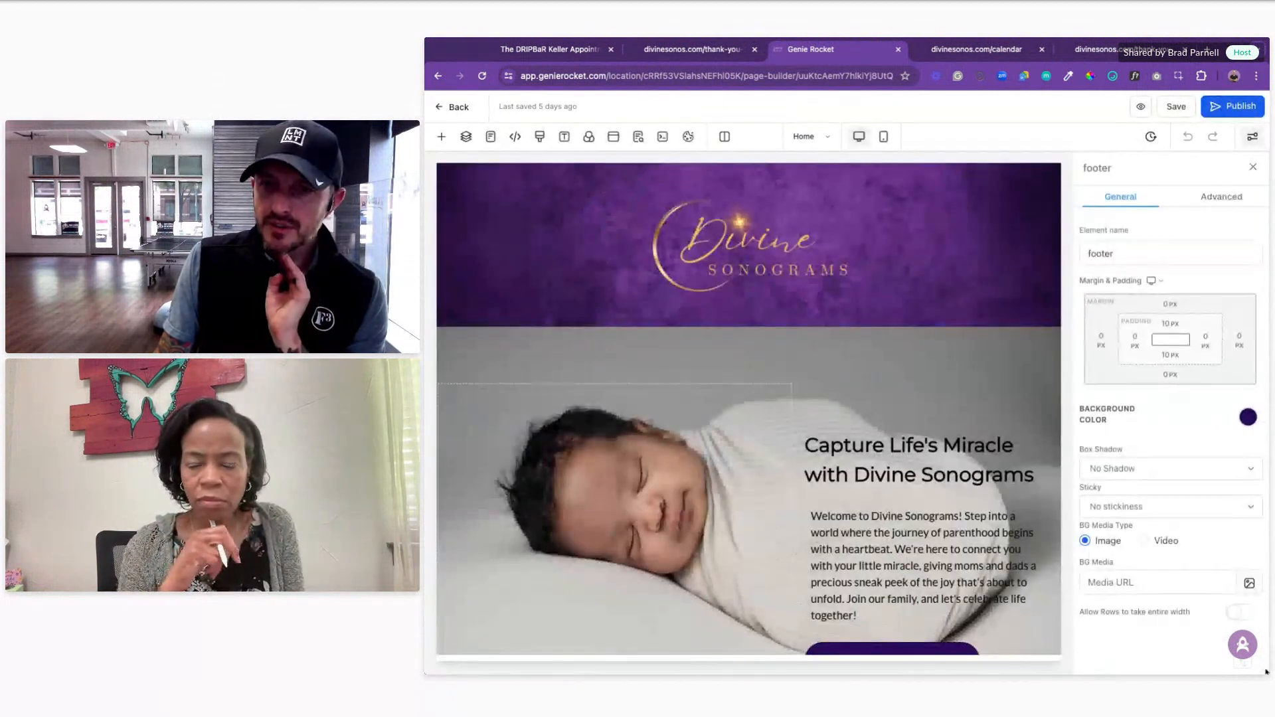
Step: Scroll through the home page's sonogram package pricing and medical experts sections
scroll(929, 279, down, 3)
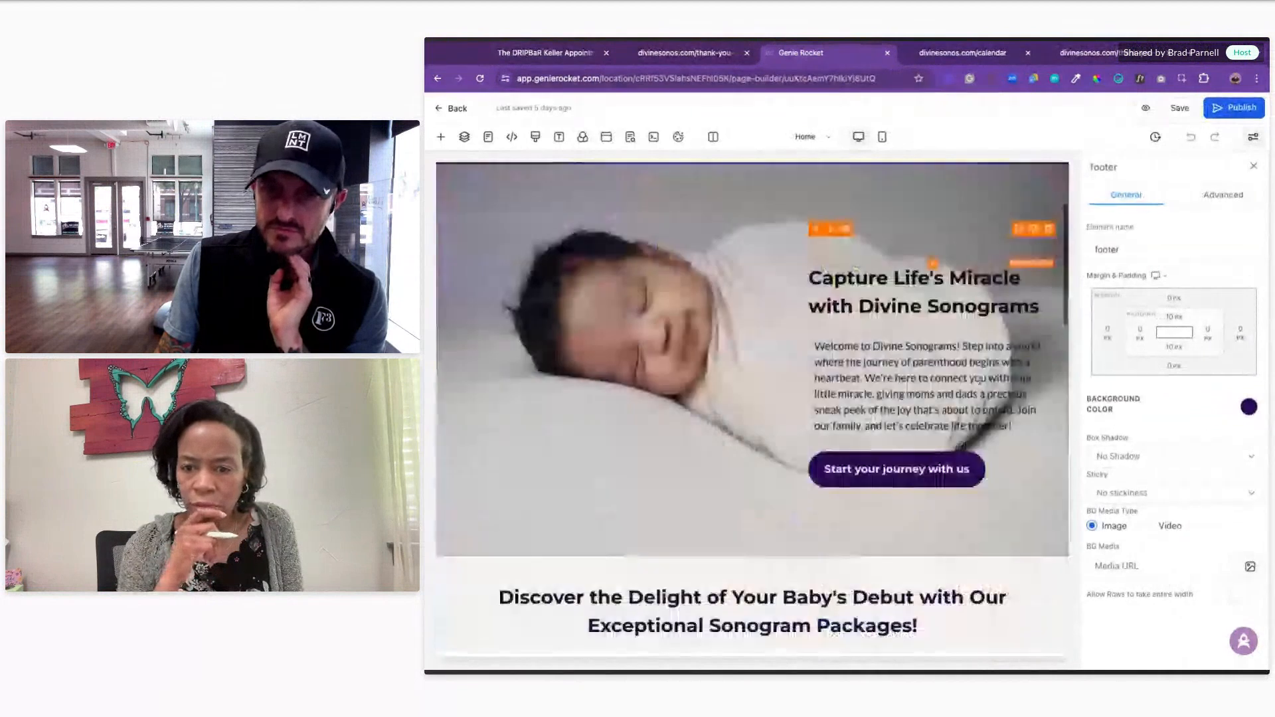
scroll(980, 380, down, 10)
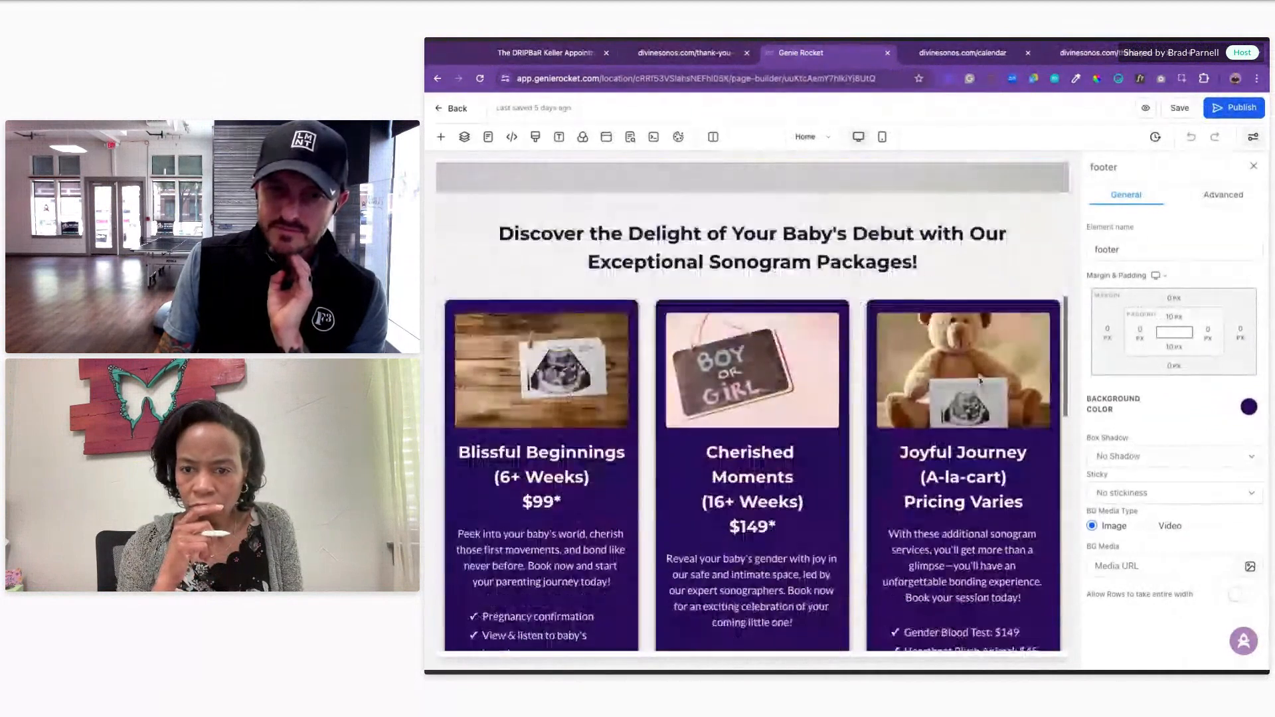
scroll(752, 408, down, 5)
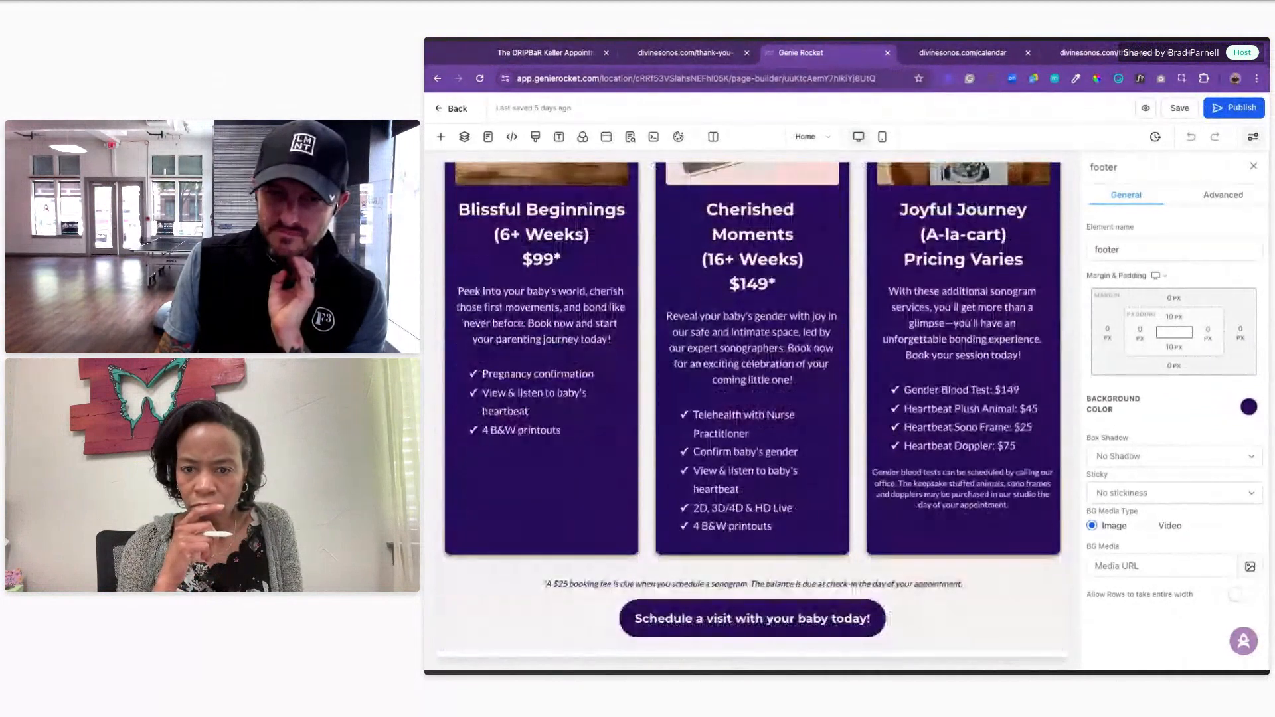
scroll(752, 408, down, 4)
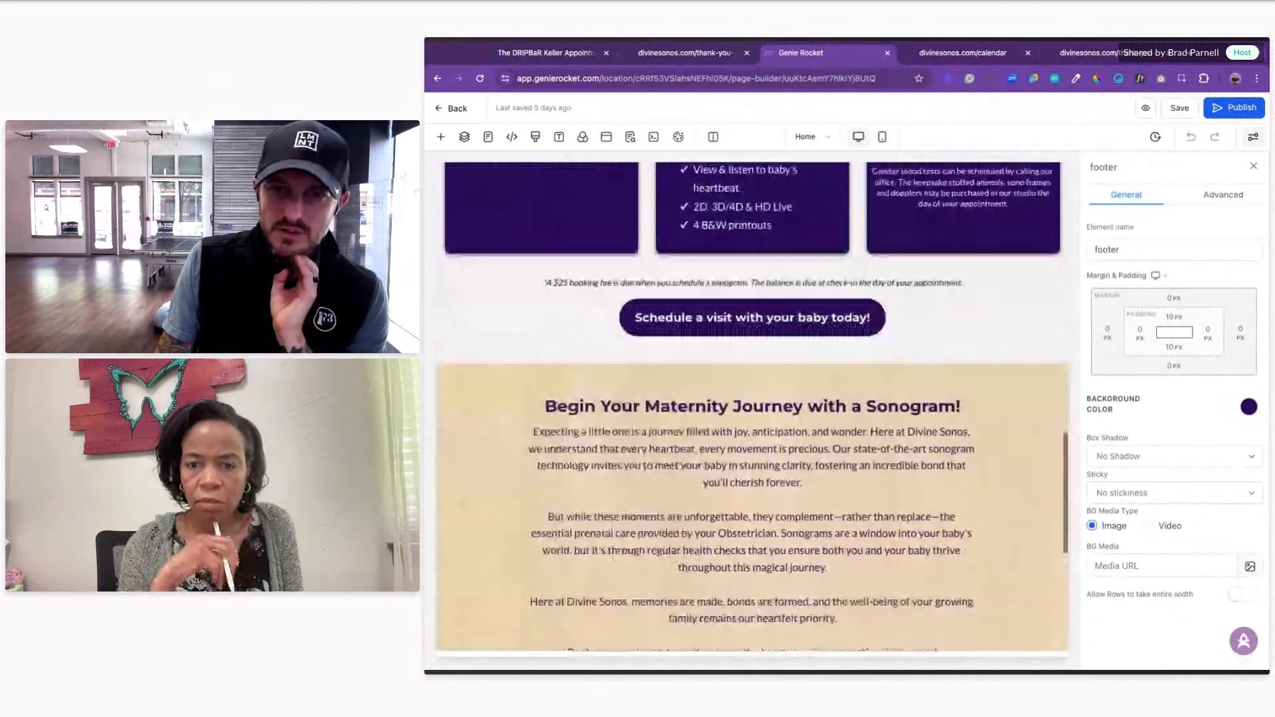
scroll(752, 409, down, 3)
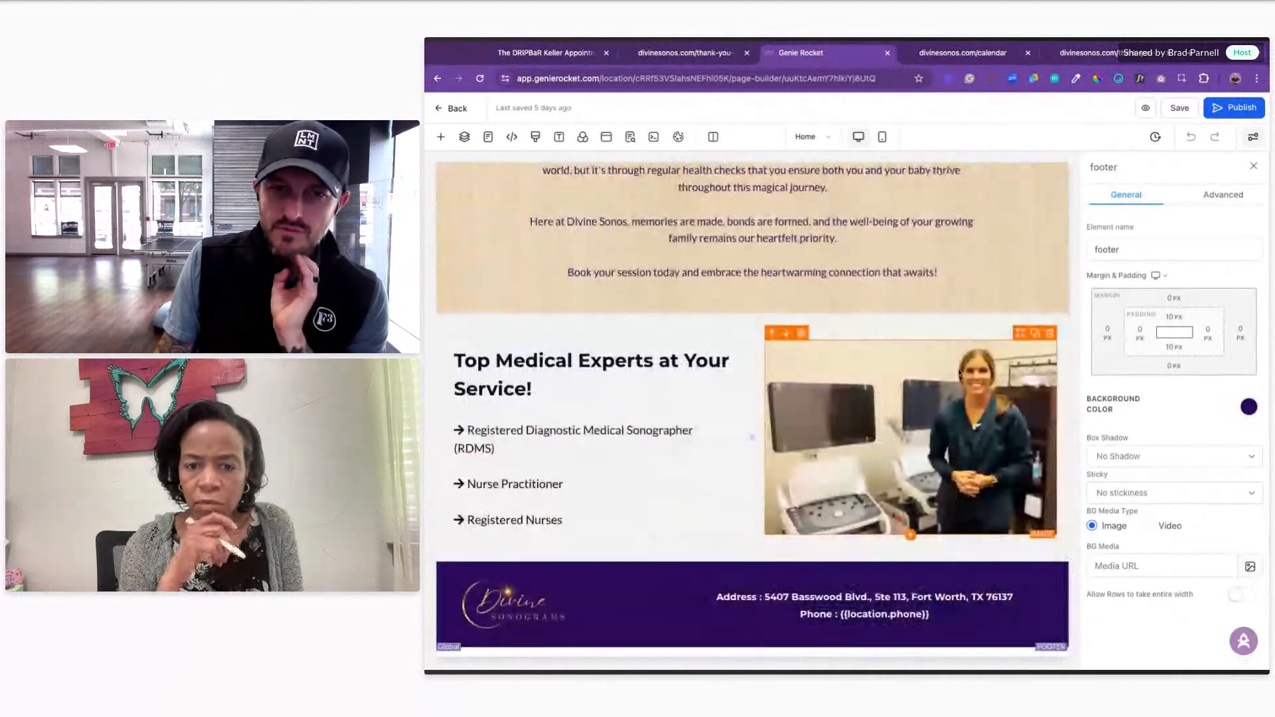
scroll(960, 370, up, 10)
scroll(960, 370, up, 4)
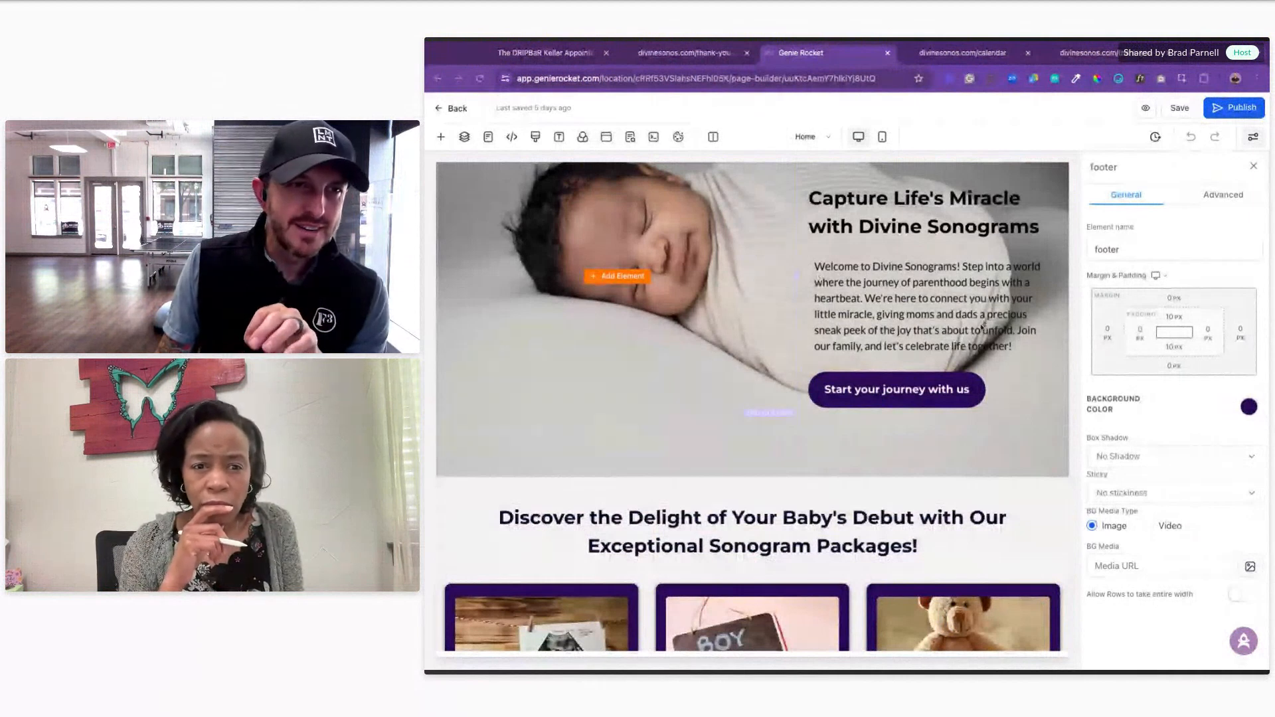
Step: Review the pricing cards, selecting the Cherished Moments headline and the word Joyful
click(921, 328)
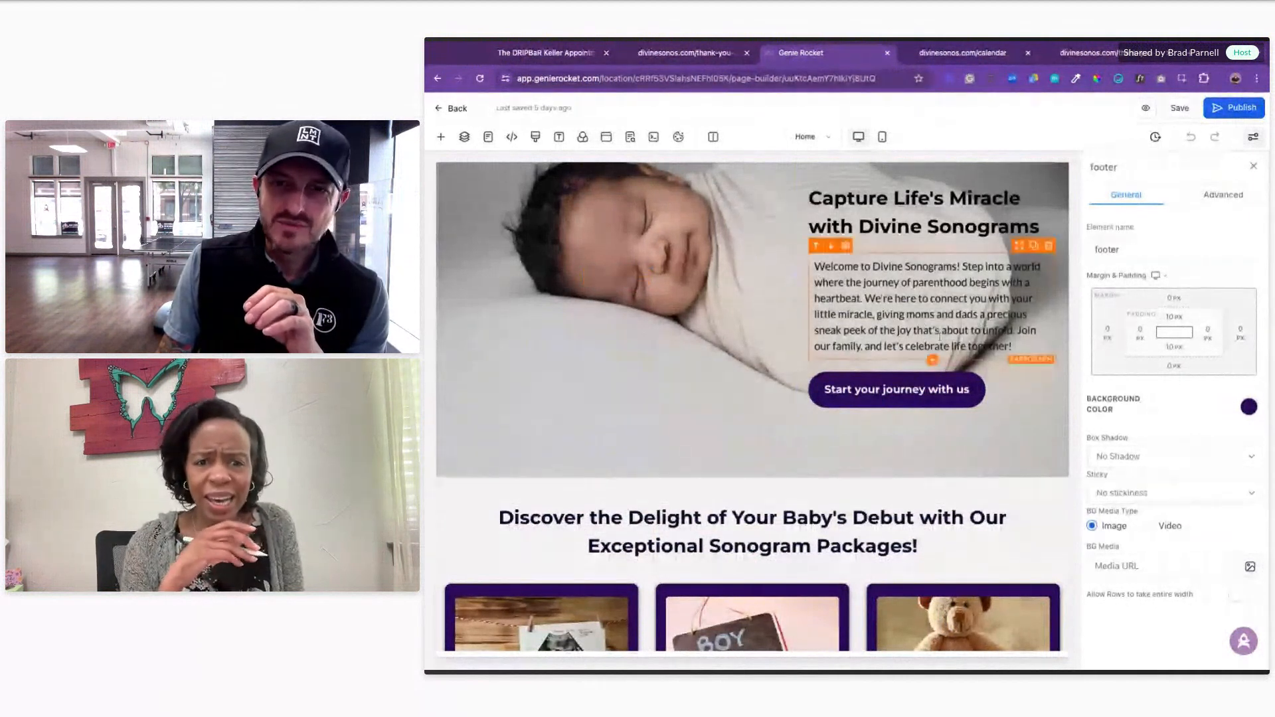
scroll(938, 337, down, 2)
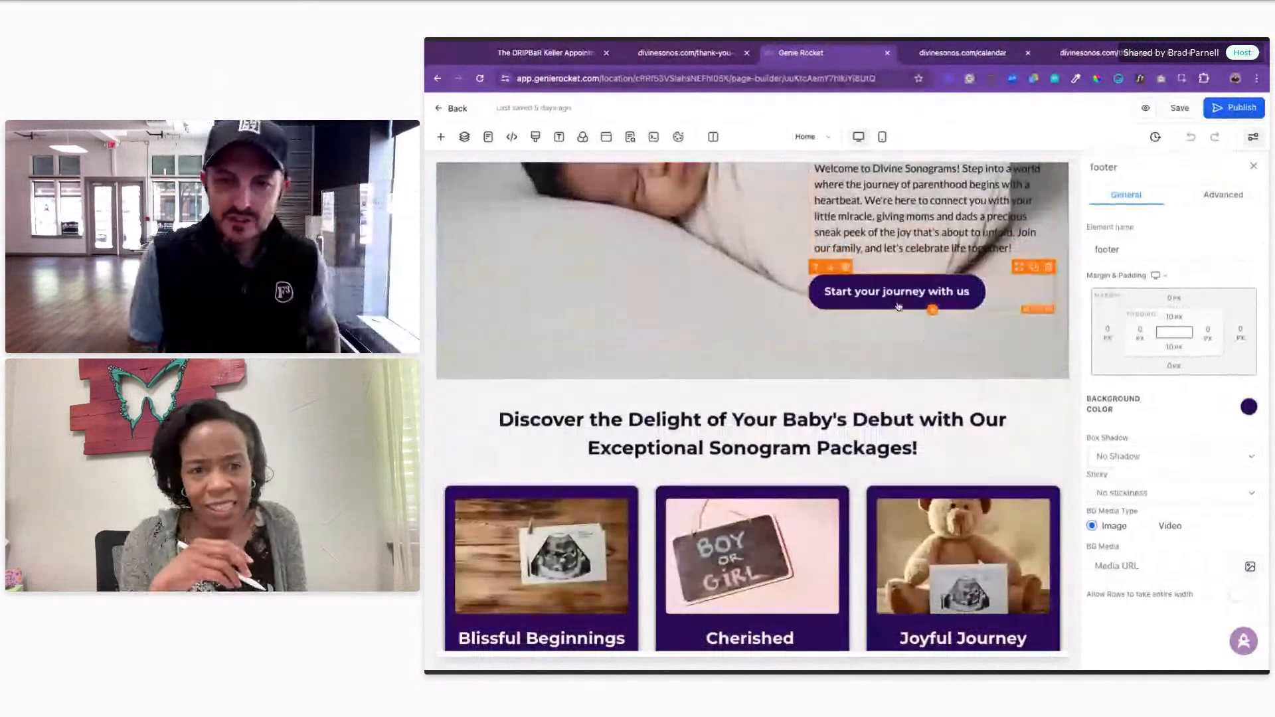
scroll(925, 336, down, 6)
scroll(895, 302, down, 3)
scroll(599, 286, up, 3)
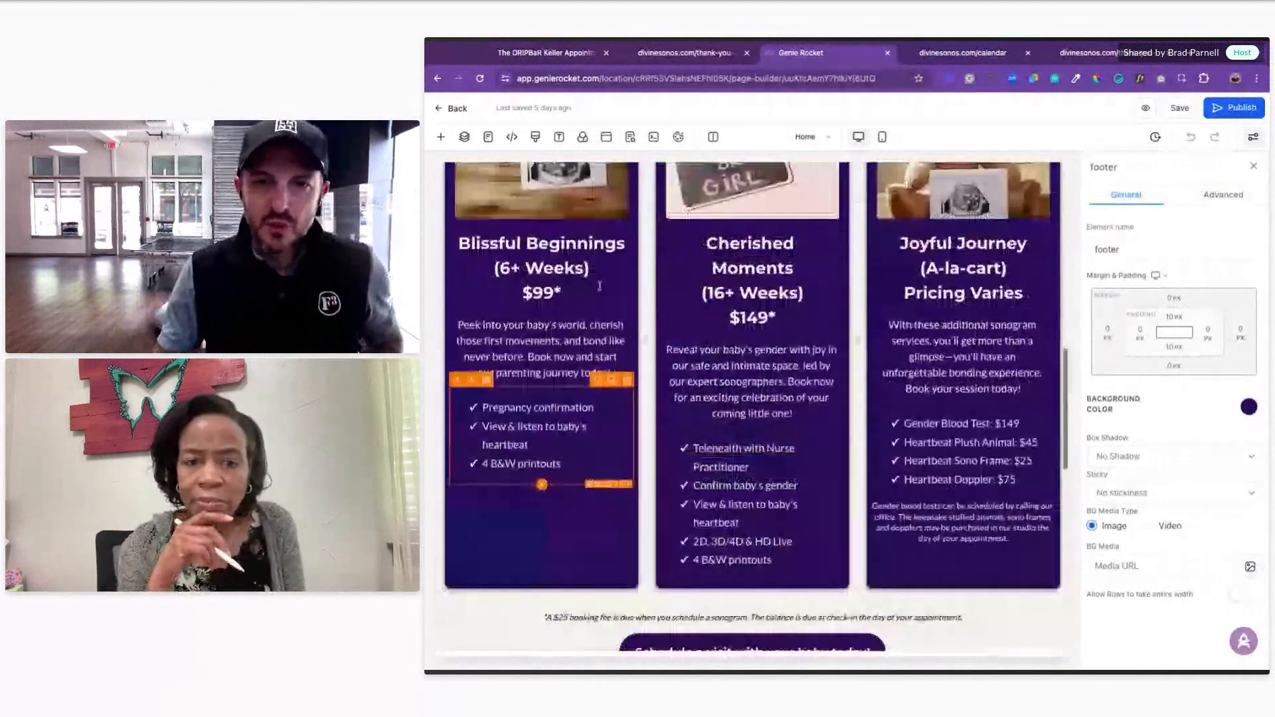
scroll(600, 285, up, 1)
click(752, 319)
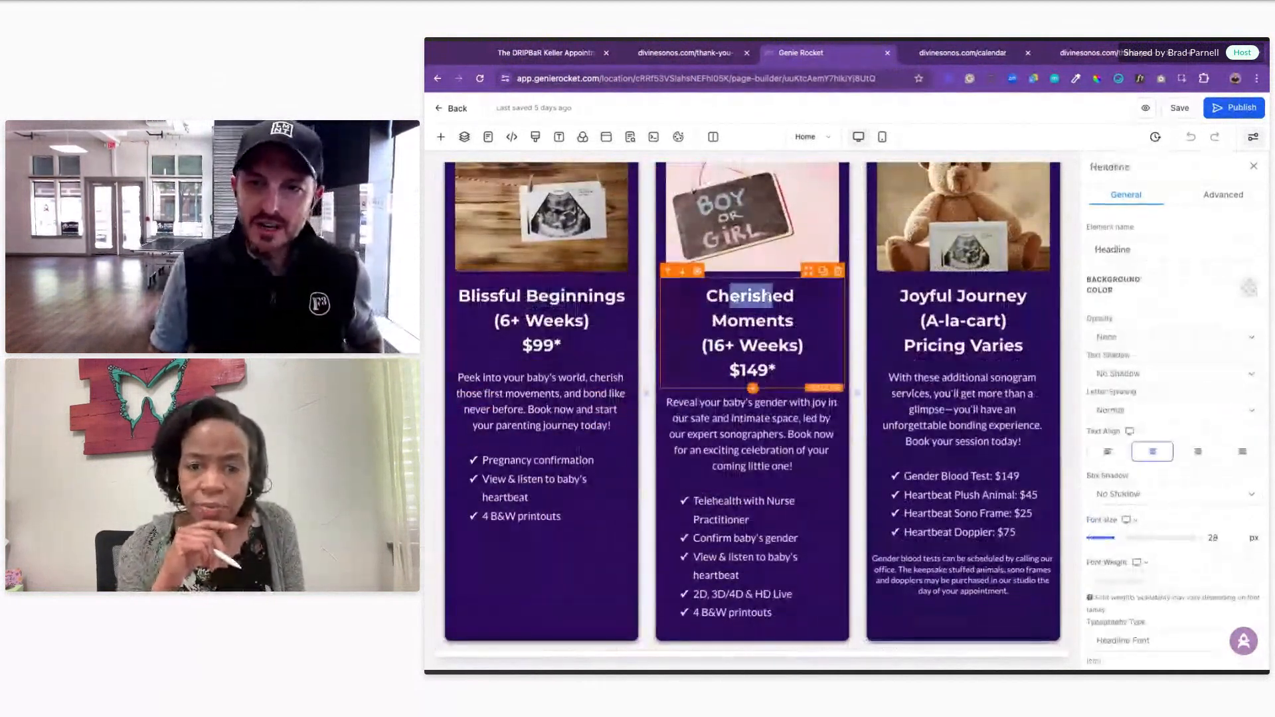
double_click(911, 304)
Step: Duplicate the 'Schedule a visit' button and move the copy into the Blissful Beginnings card
scroll(876, 595, down, 2)
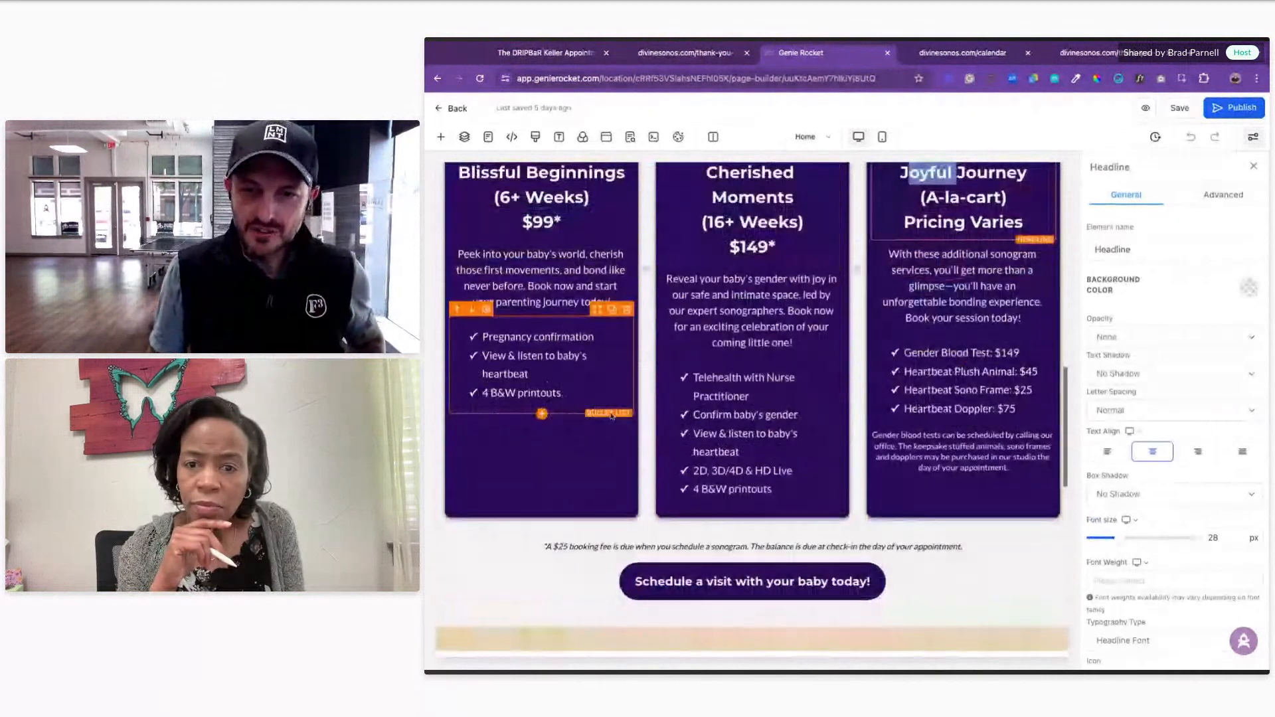
click(1043, 558)
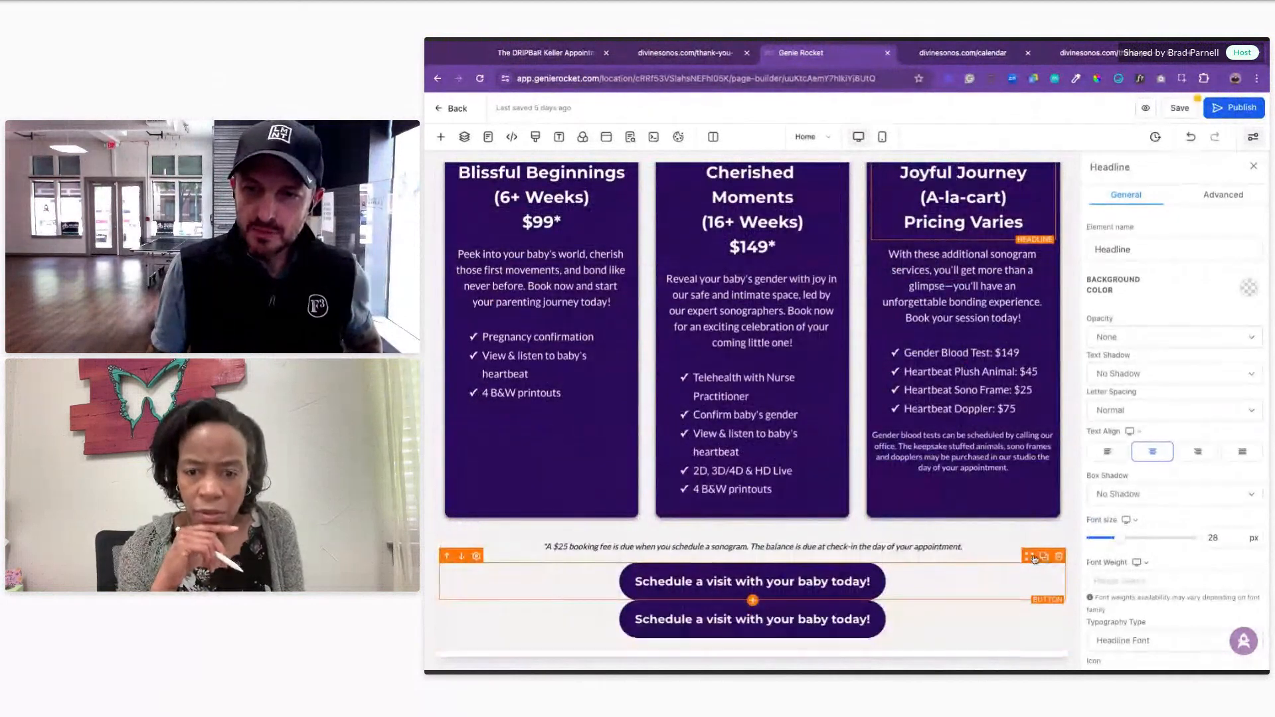
scroll(1036, 524, down, 1)
drag(1029, 495, 566, 419)
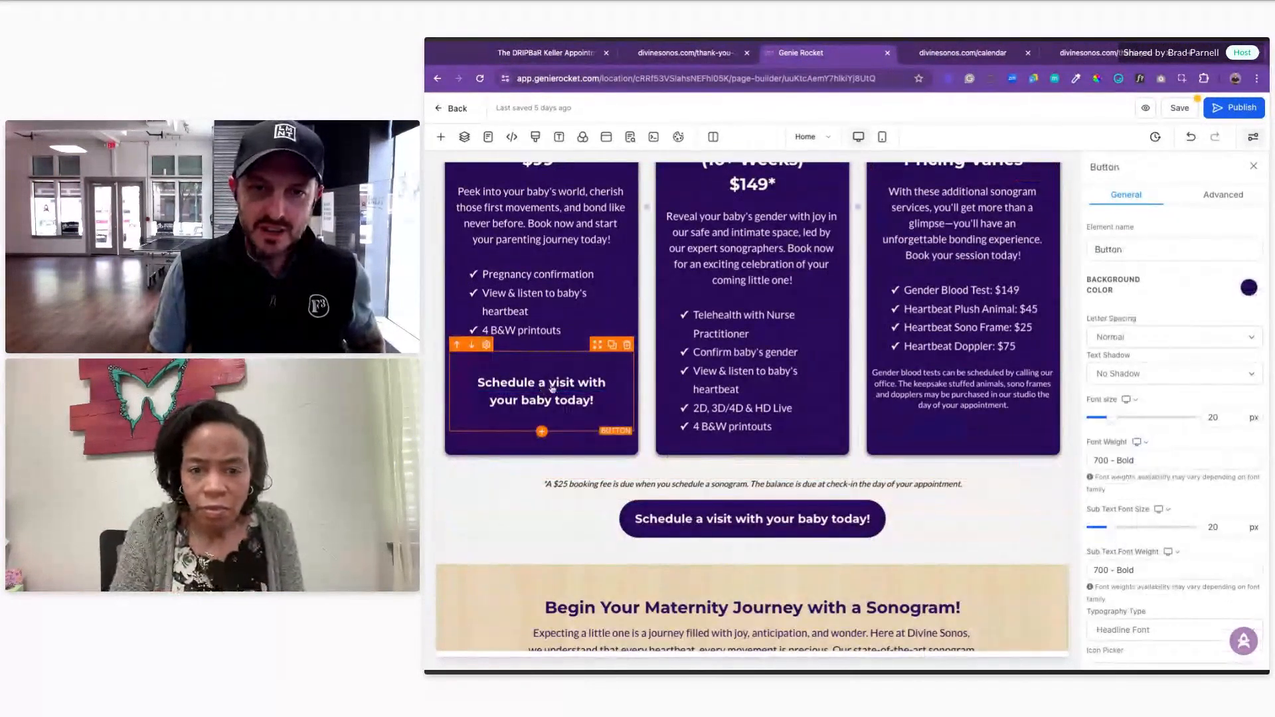
Step: Give the copied button a lime-green background, then bring up its text colour options
click(1249, 288)
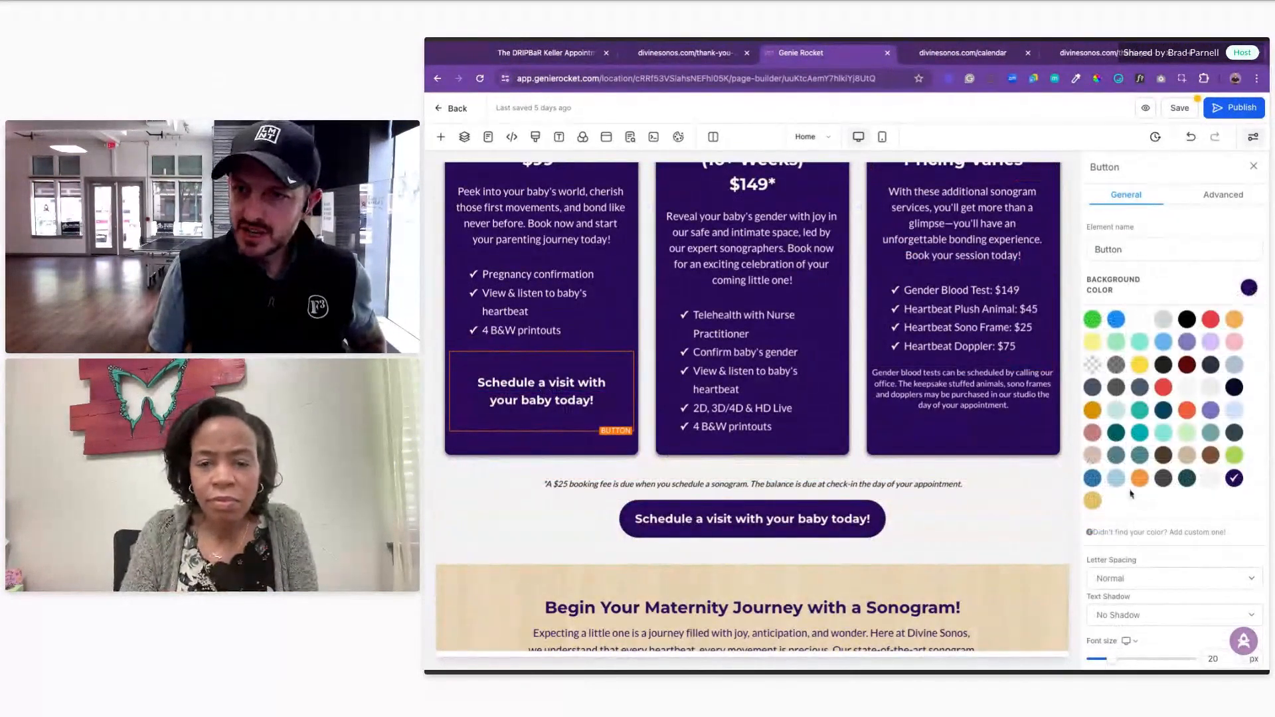
click(1093, 479)
click(1236, 456)
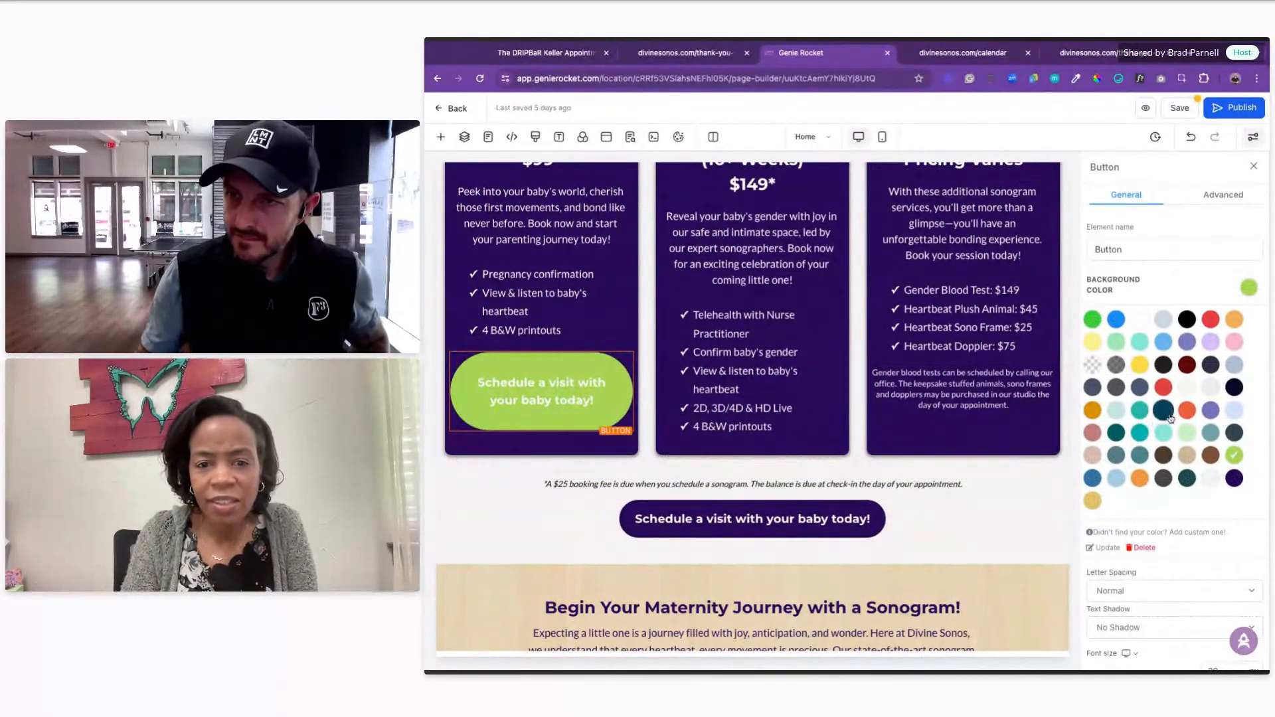
scroll(1155, 417, down, 10)
scroll(1170, 418, up, 5)
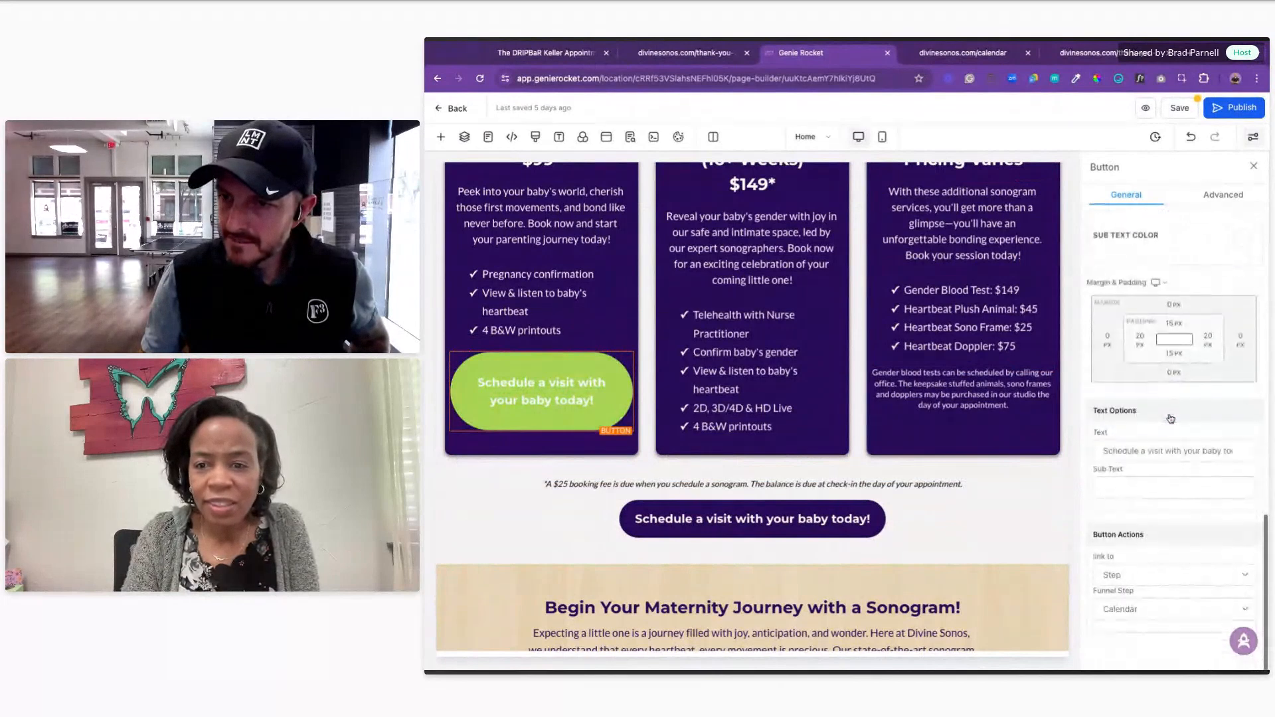
scroll(1217, 432, down, 6)
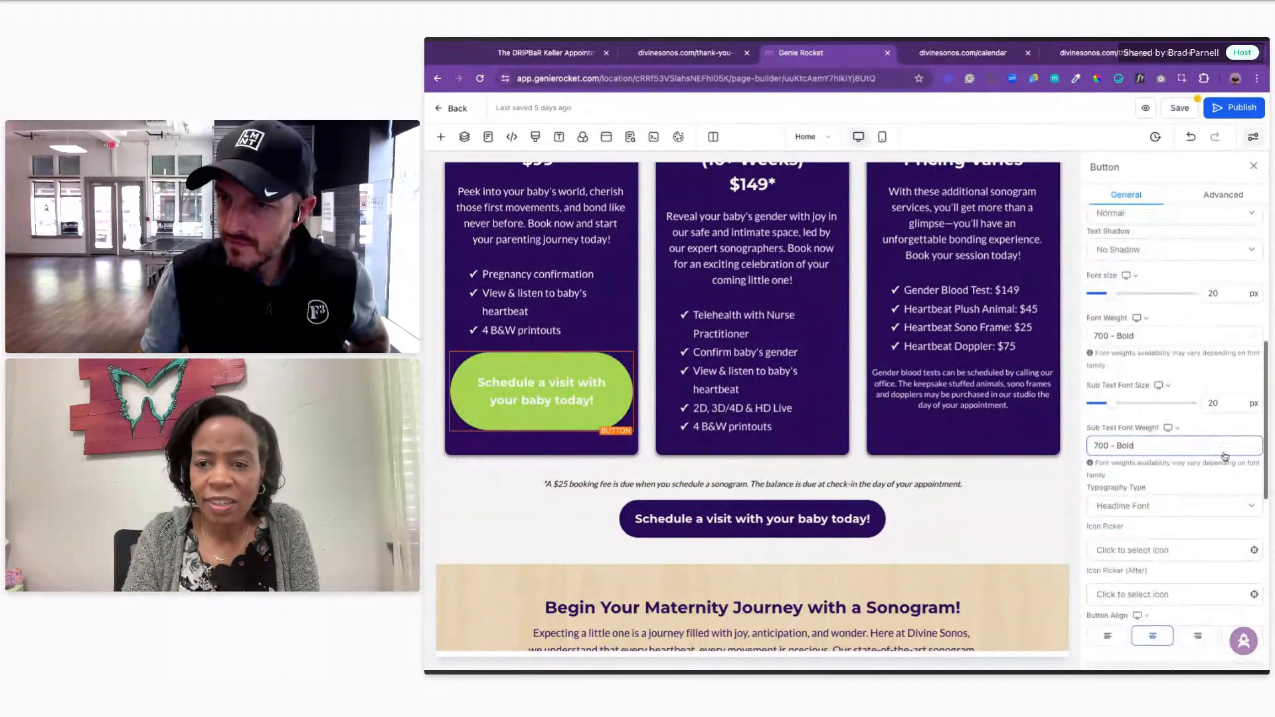
click(1240, 457)
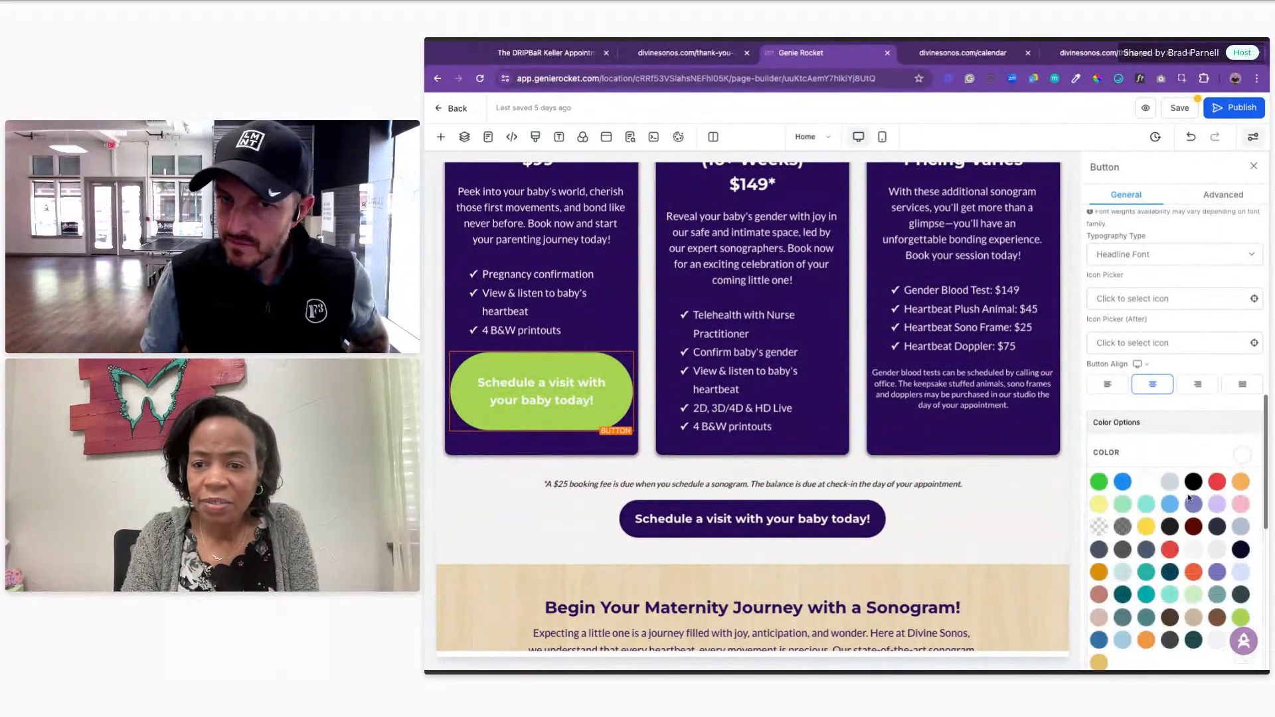
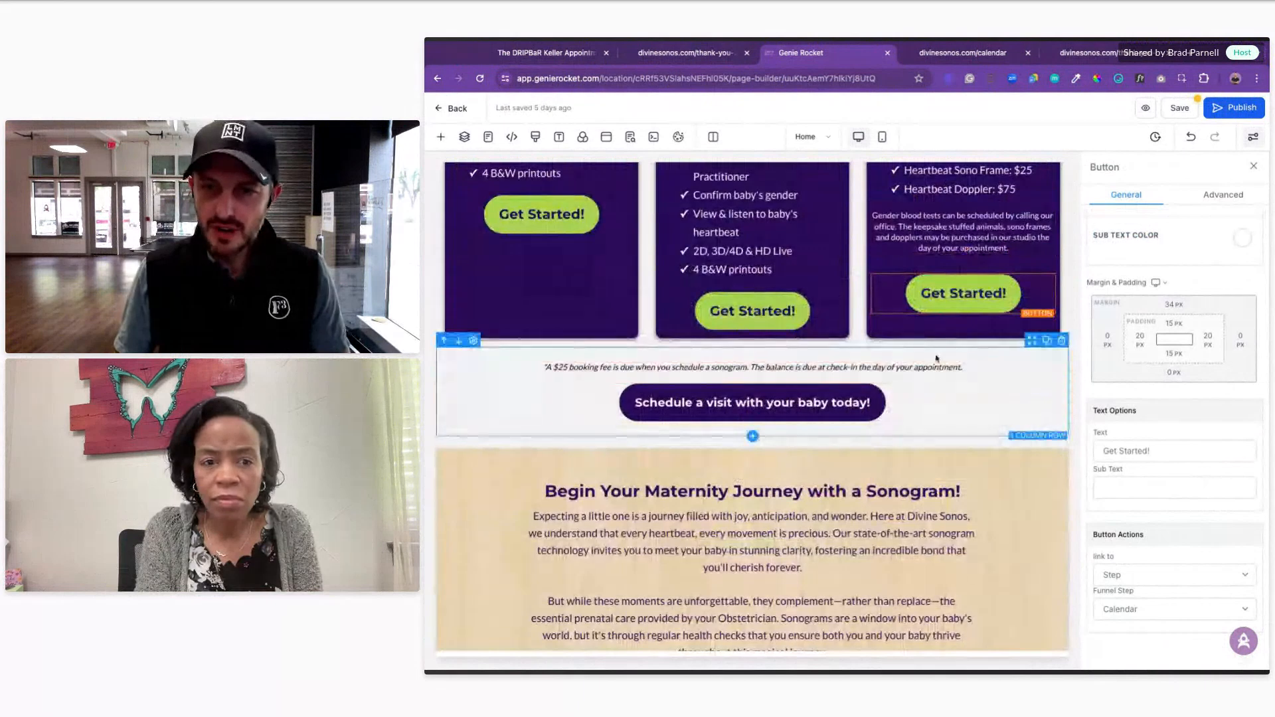
Step: Duplicate the booking-fee Schedule row, place the copy below Top Medical Experts, and shade it light grey
click(1047, 341)
scroll(993, 417, down, 8)
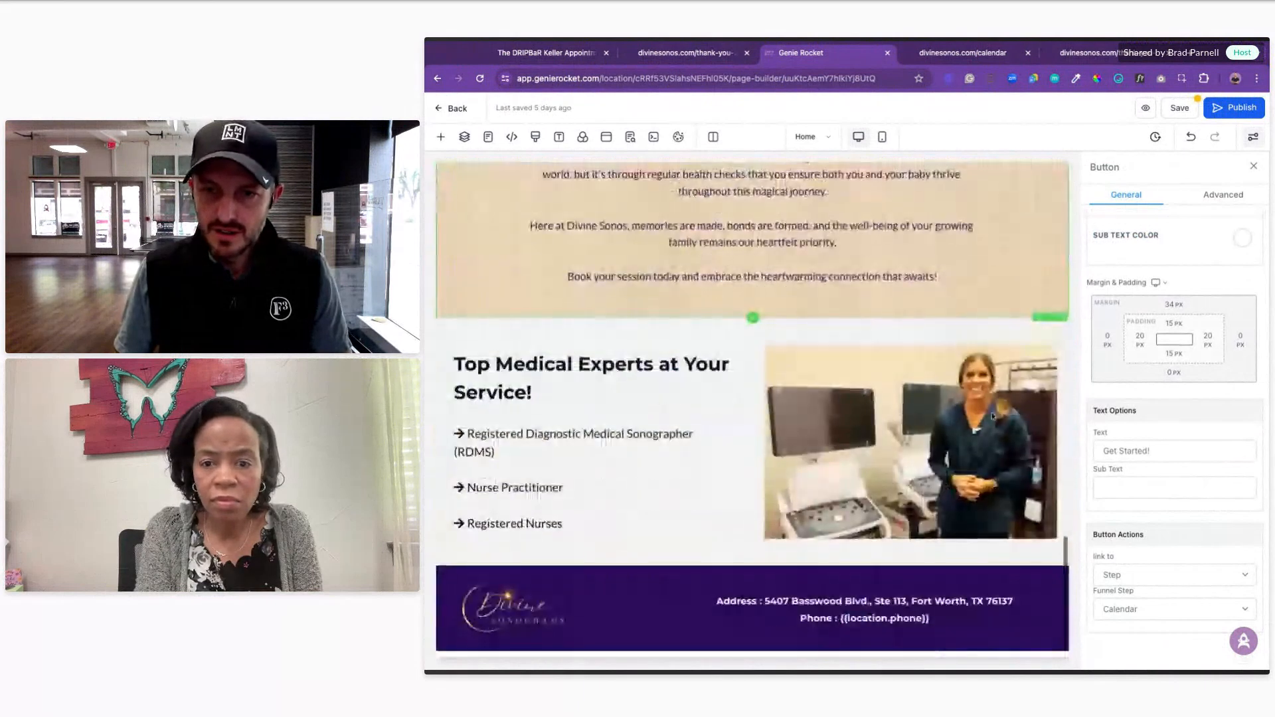
scroll(989, 414, up, 8)
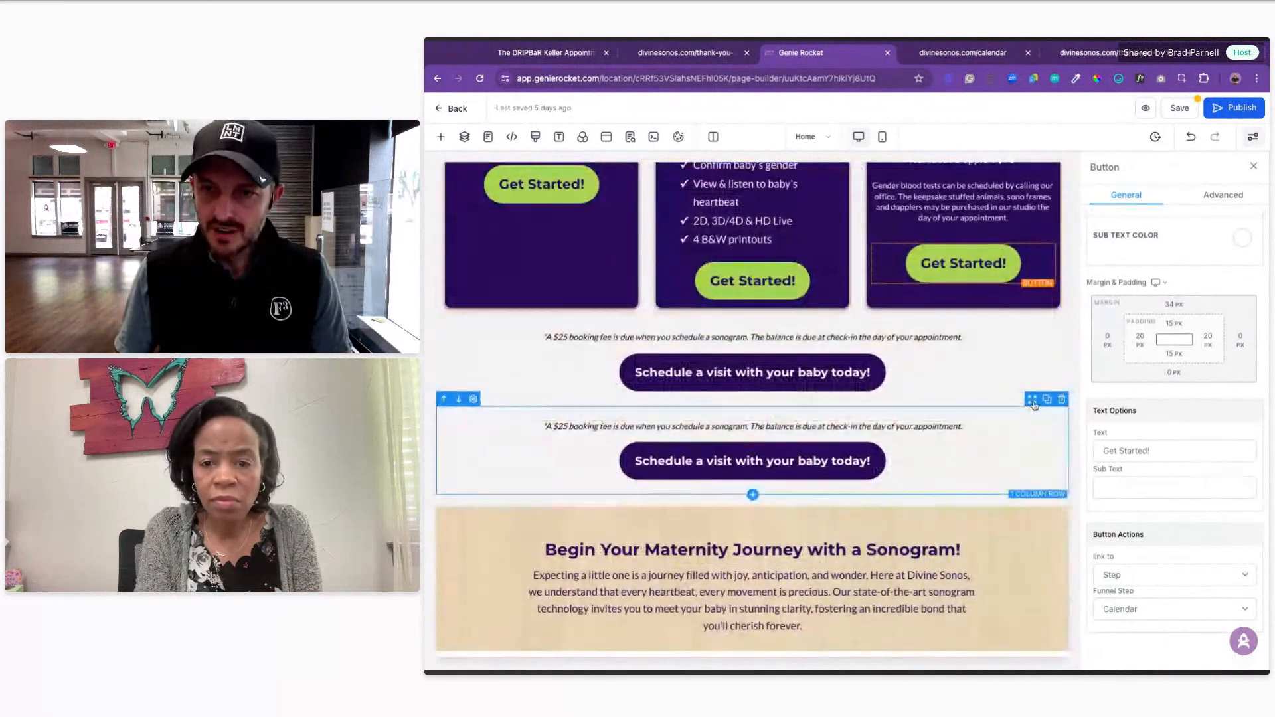
scroll(1034, 405, down, 8)
drag(1033, 405, 831, 466)
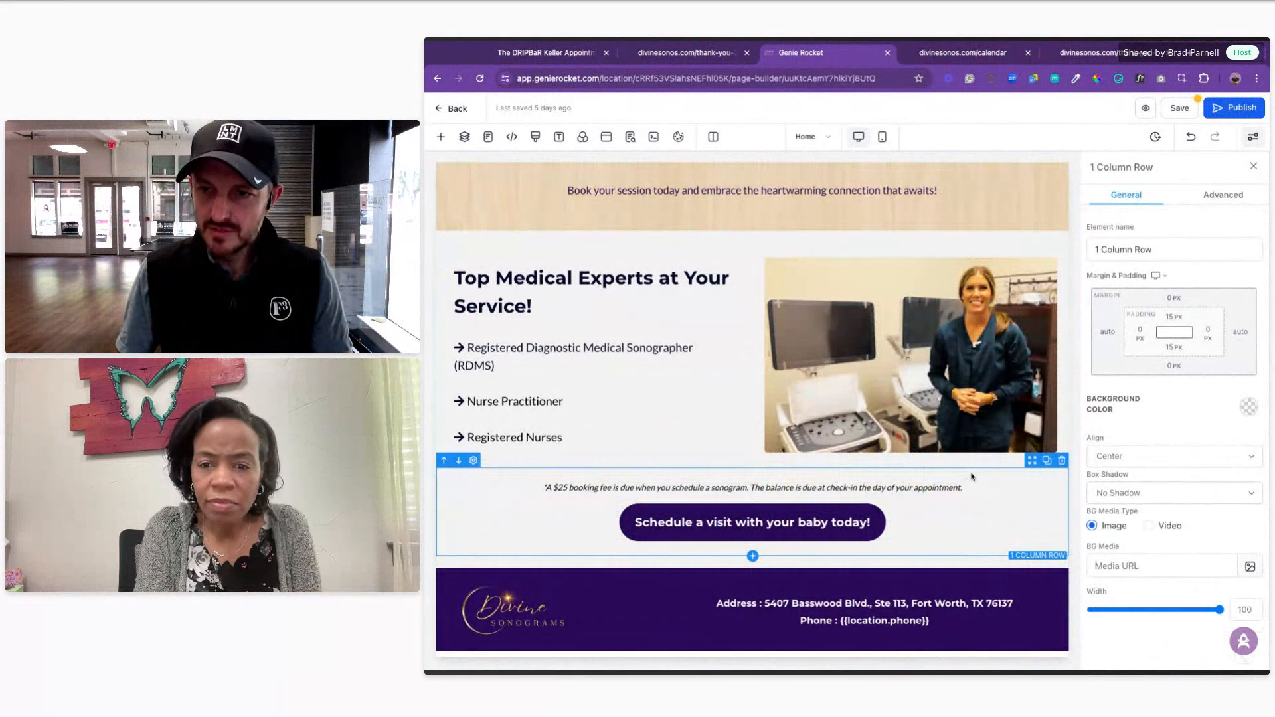
click(1249, 408)
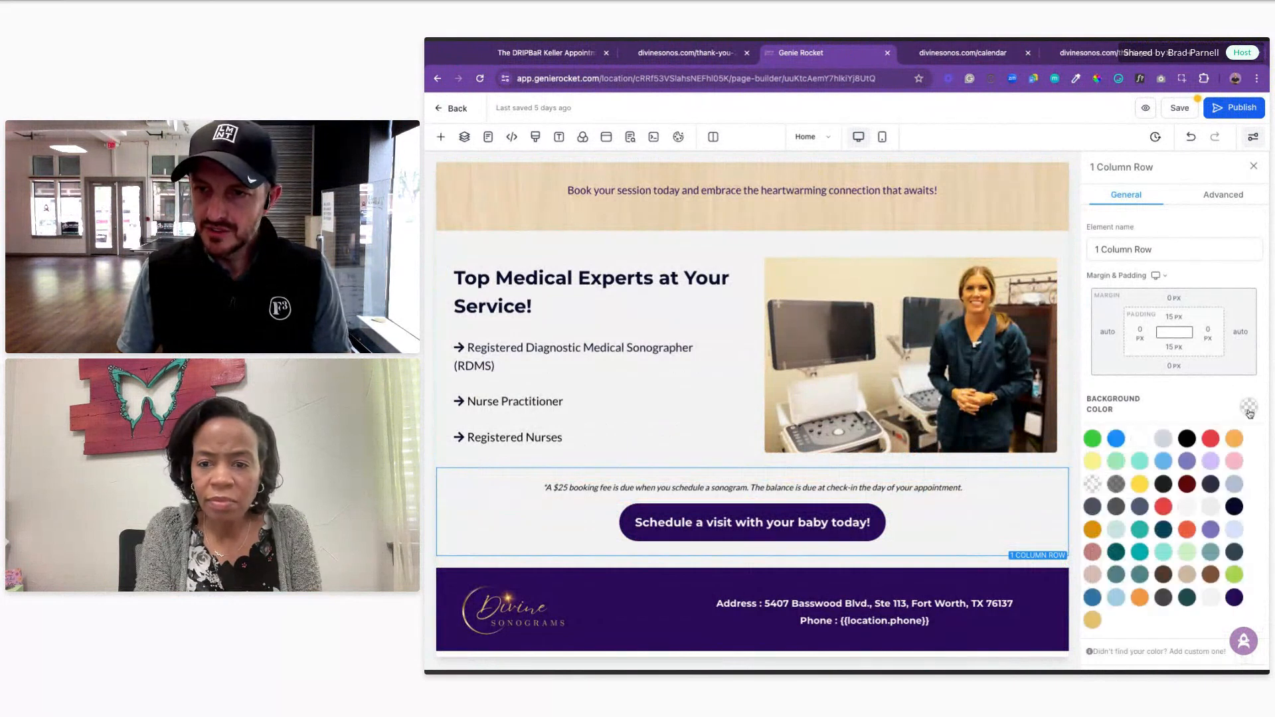
click(1163, 439)
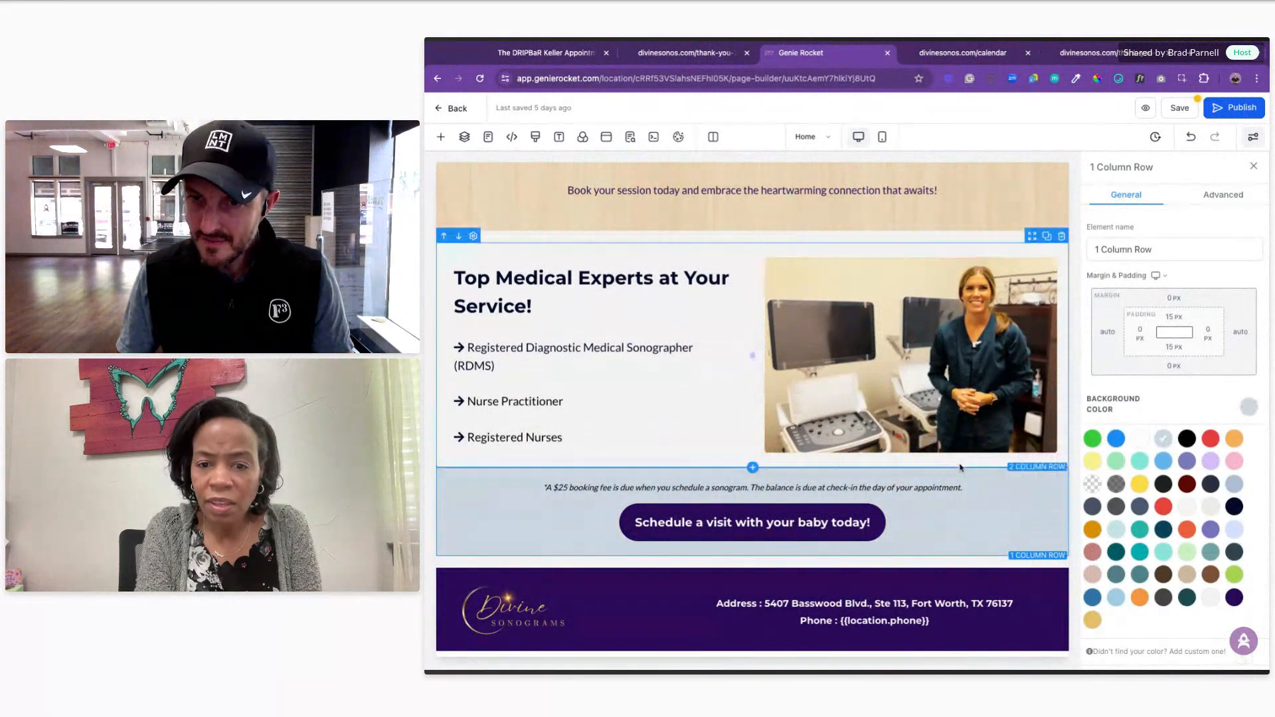
Step: Set the footer's top margin to -21 px
click(951, 565)
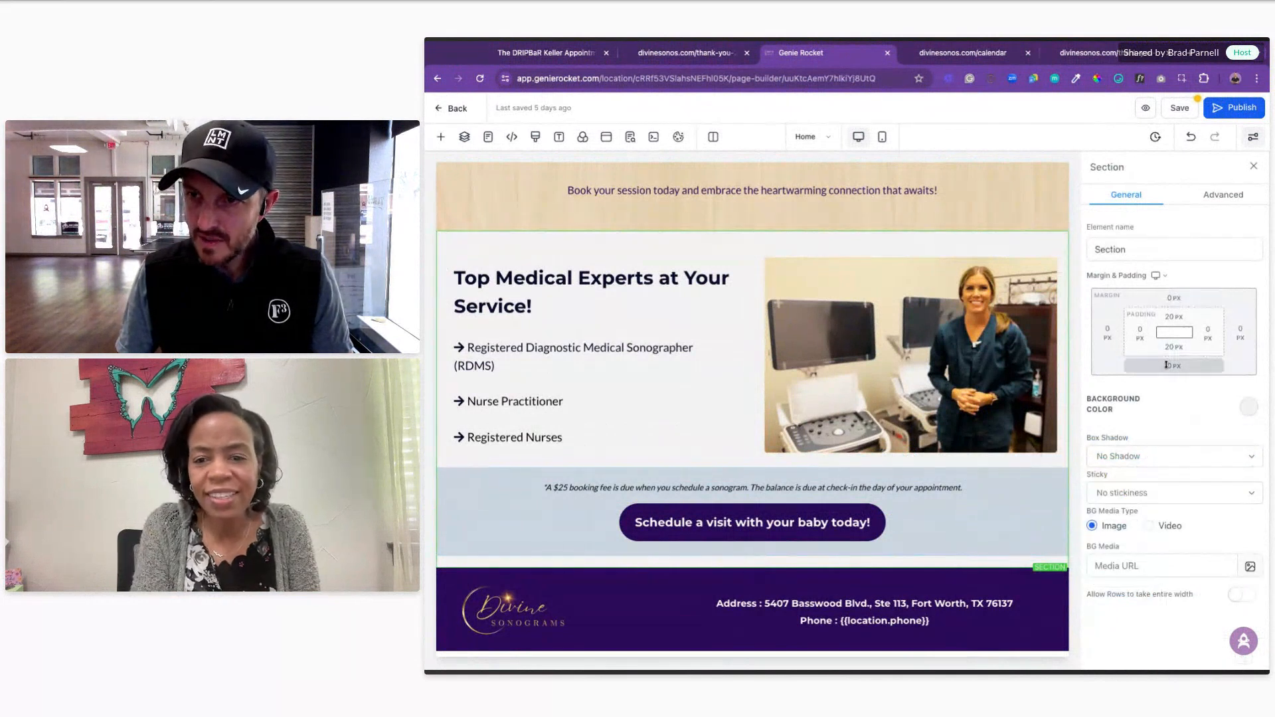
click(913, 575)
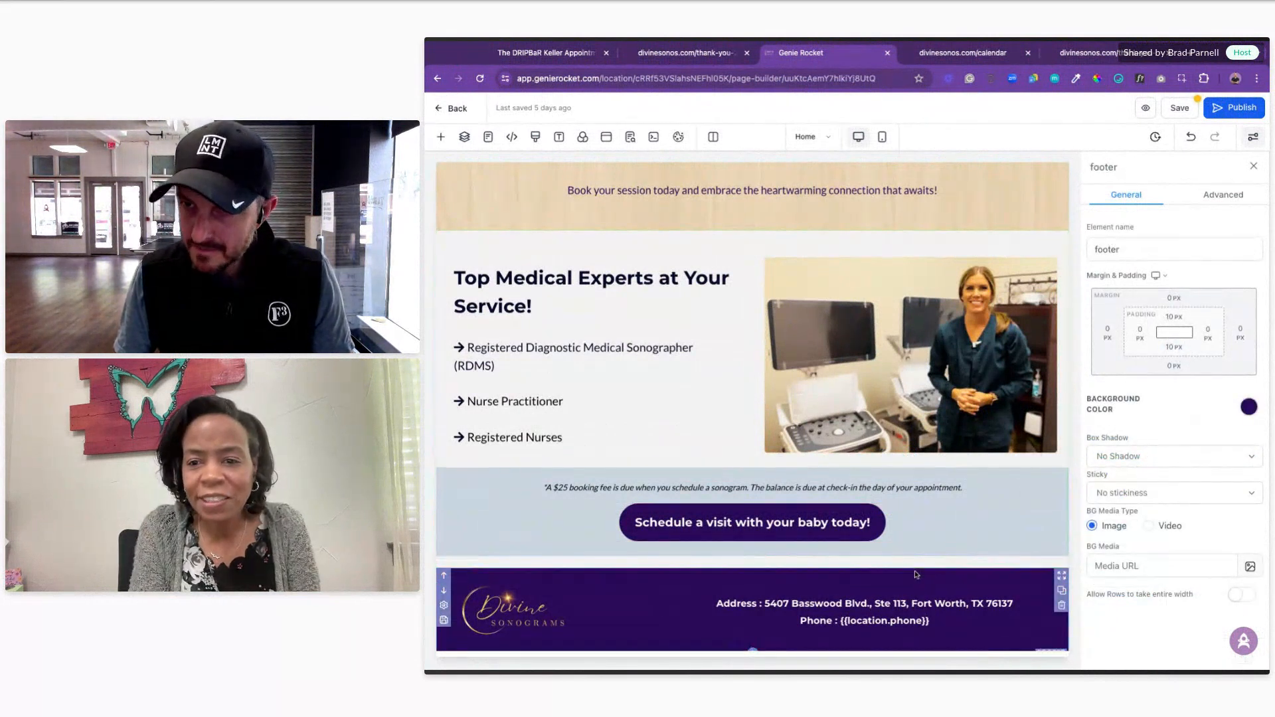
click(1173, 297)
drag(1158, 333, 1138, 328)
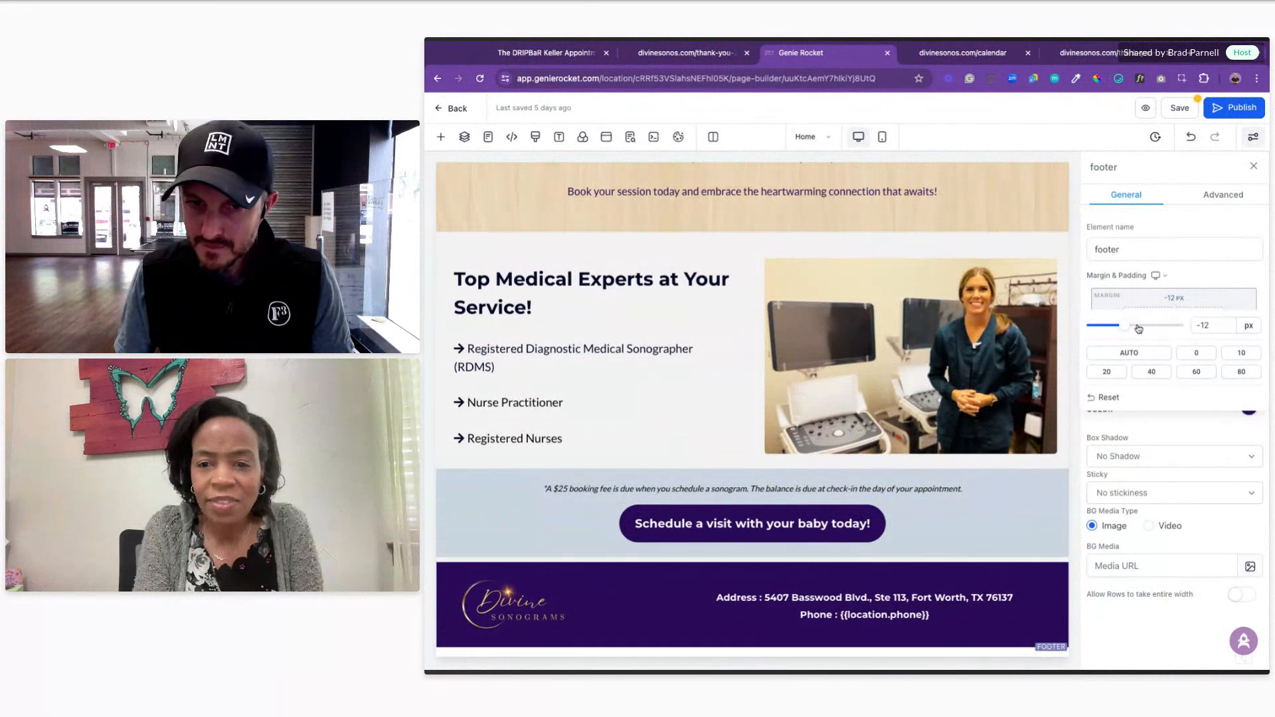
key(Left)
key(Left)
key(Left)
key(Left)
key(Left)
key(Left)
key(Left)
key(Left)
key(Left)
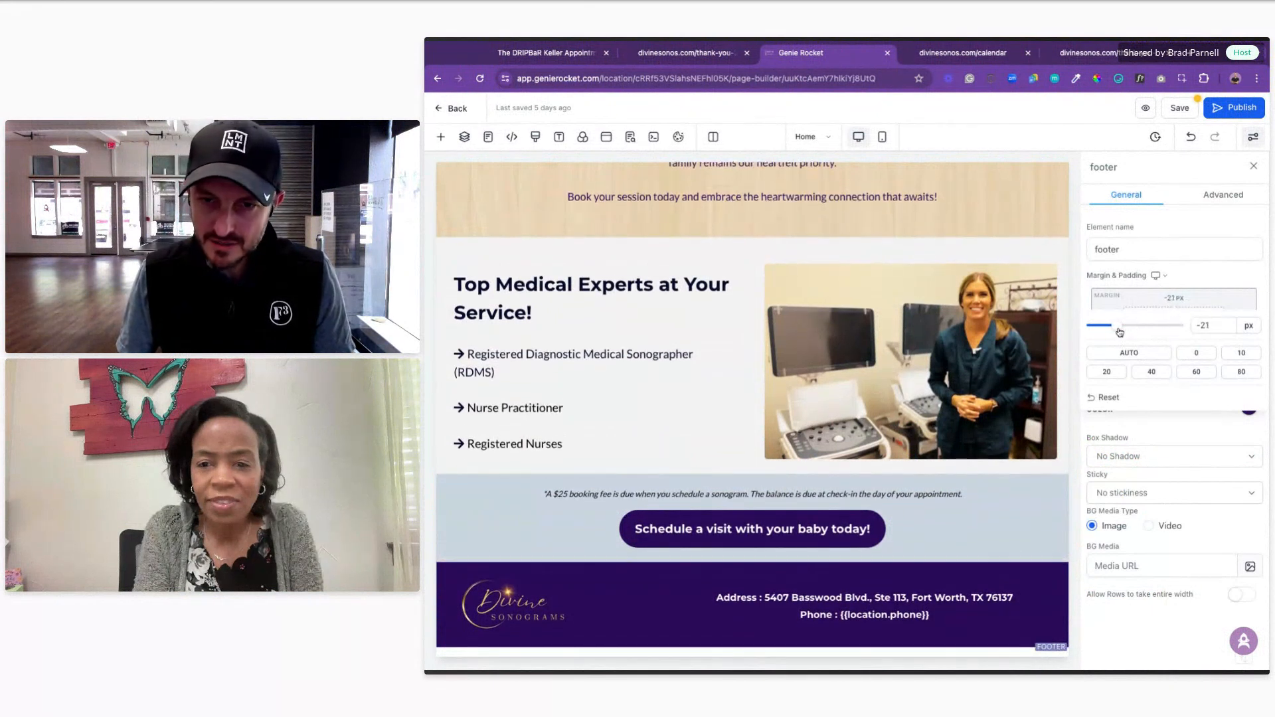
click(643, 367)
scroll(643, 367, up, 5)
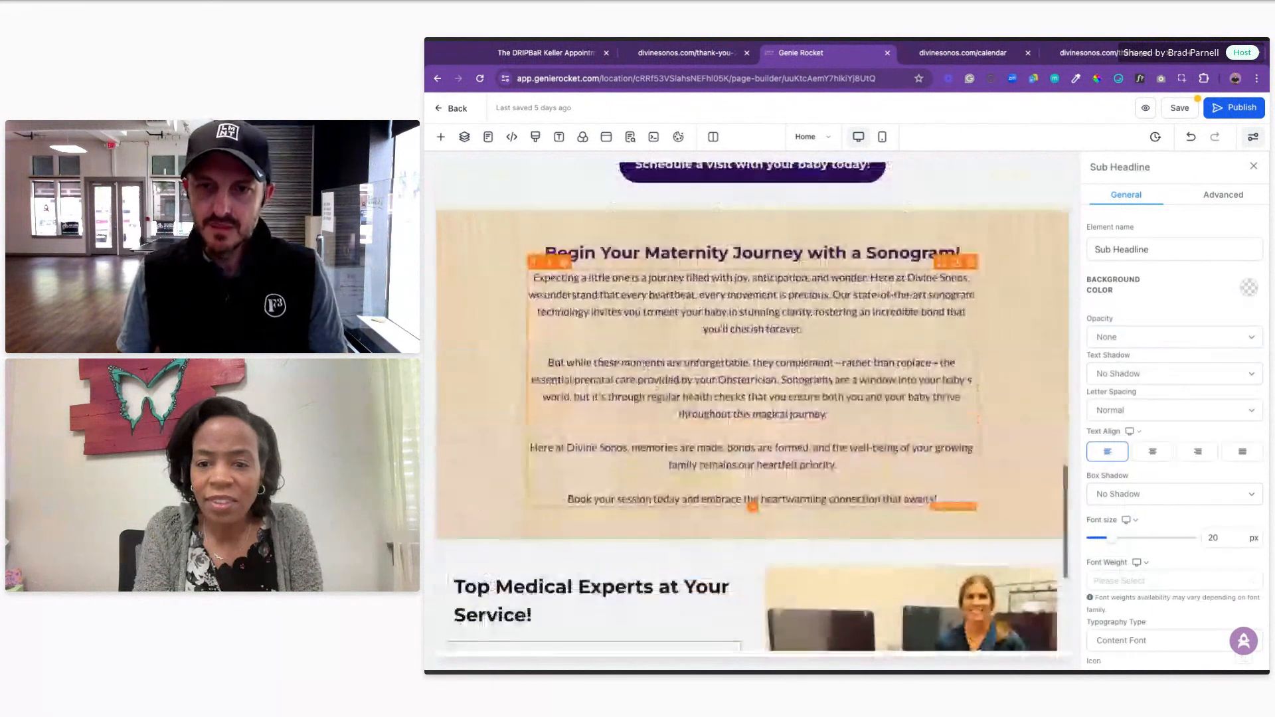
Step: In mobile view, centre the hero headline, welcome paragraph and Start your journey with us button
scroll(642, 369, up, 10)
scroll(641, 369, up, 10)
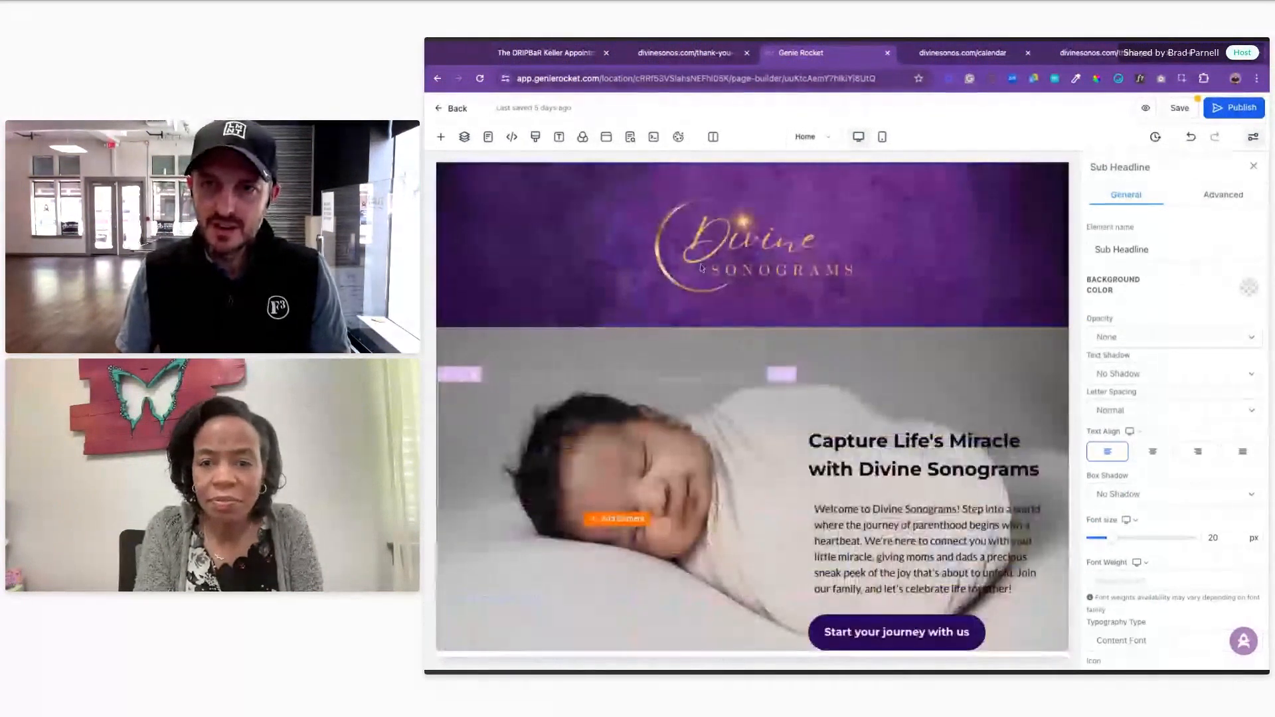
click(882, 136)
scroll(800, 346, down, 5)
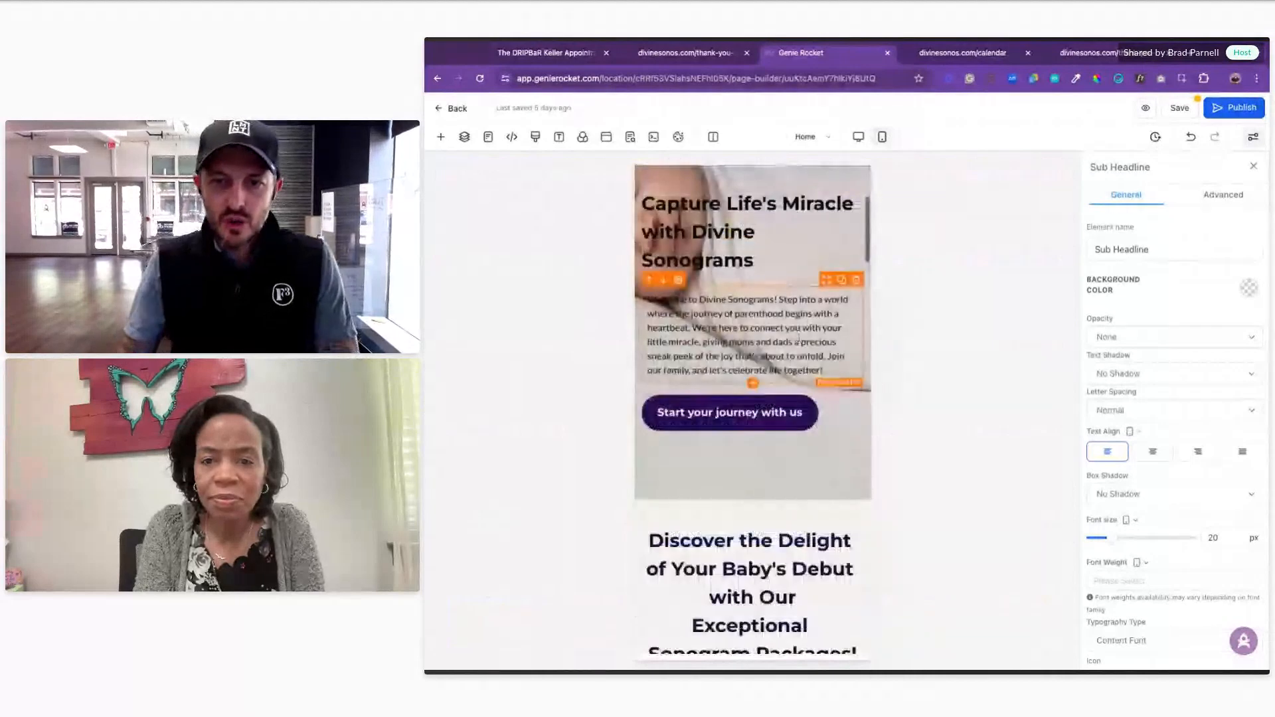
click(729, 222)
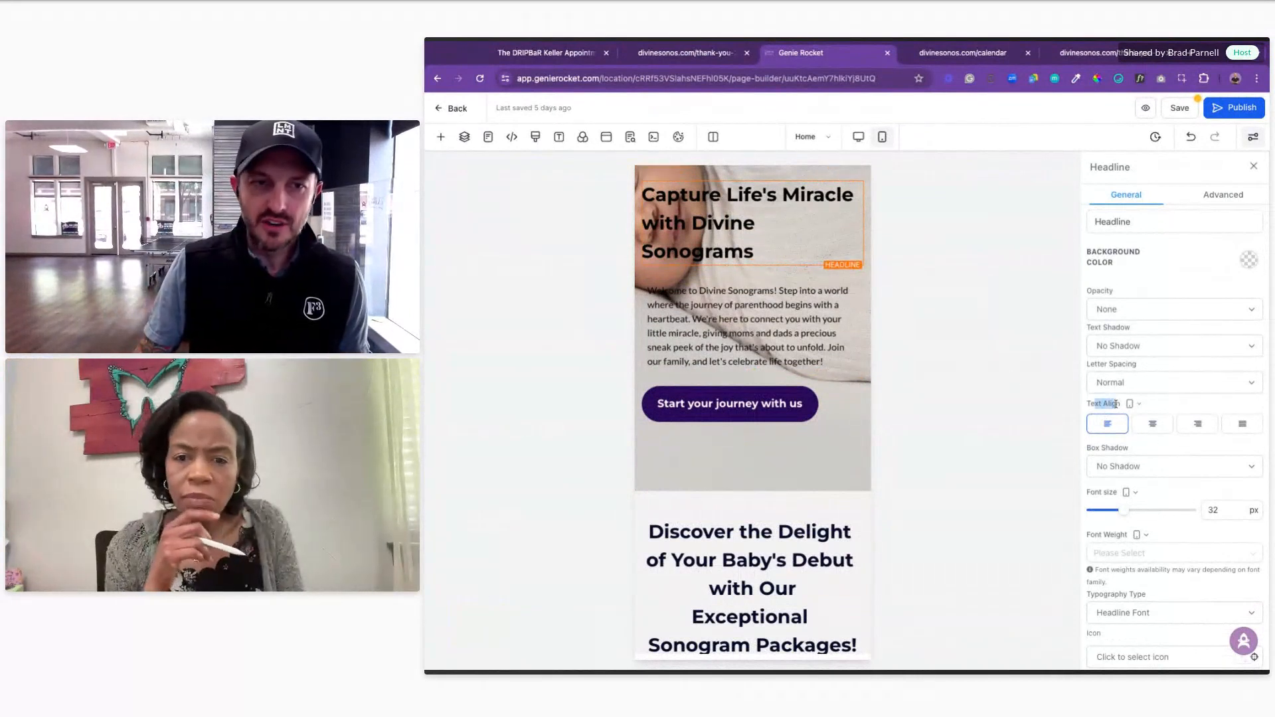
click(1150, 426)
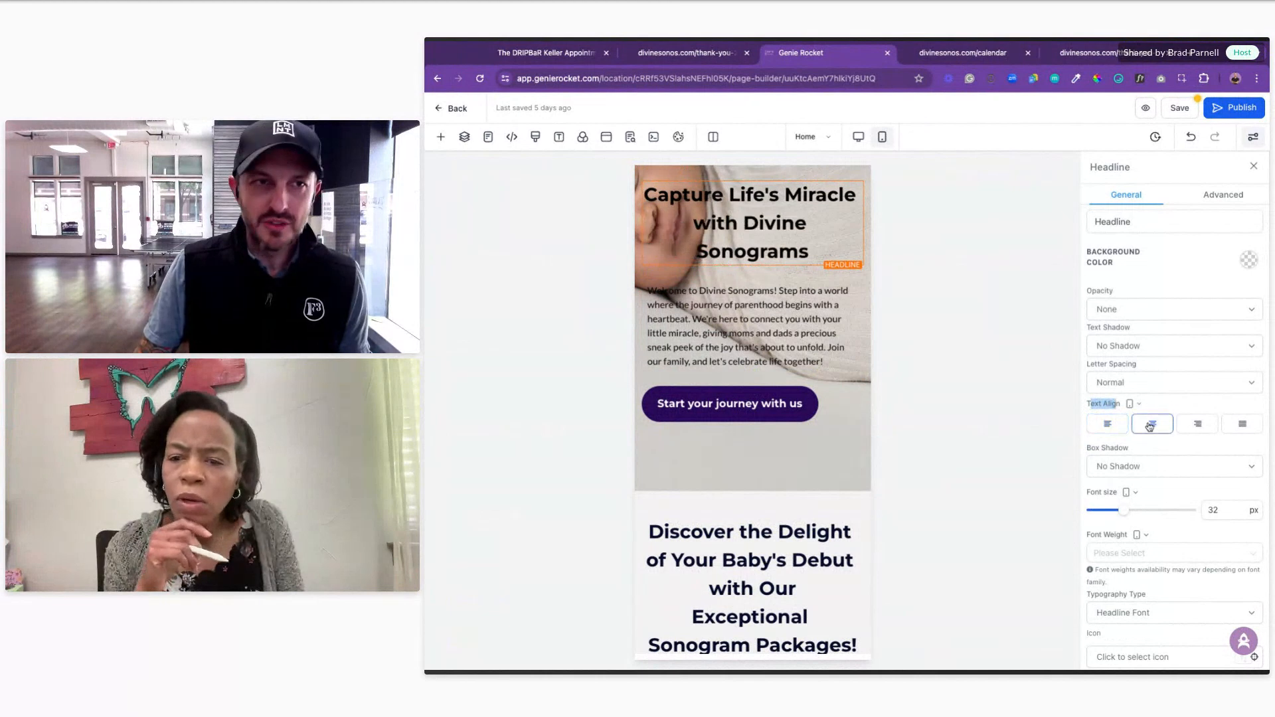
click(679, 305)
click(1152, 425)
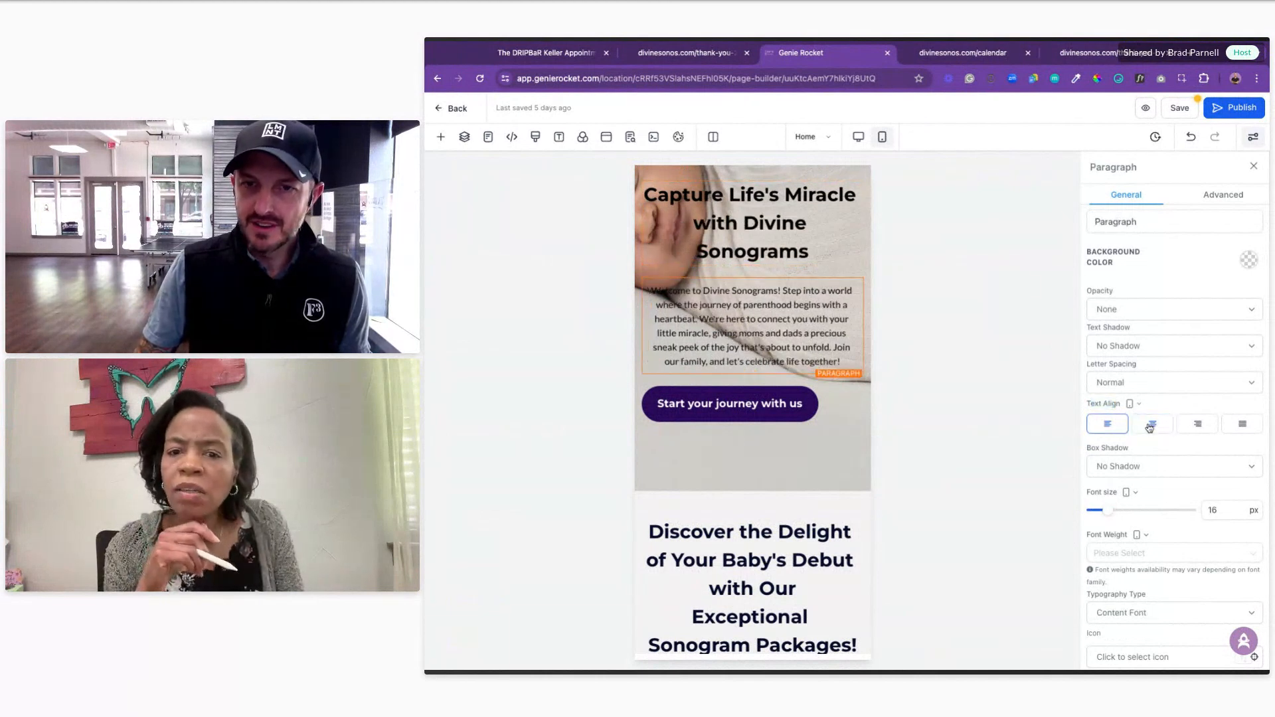
click(769, 404)
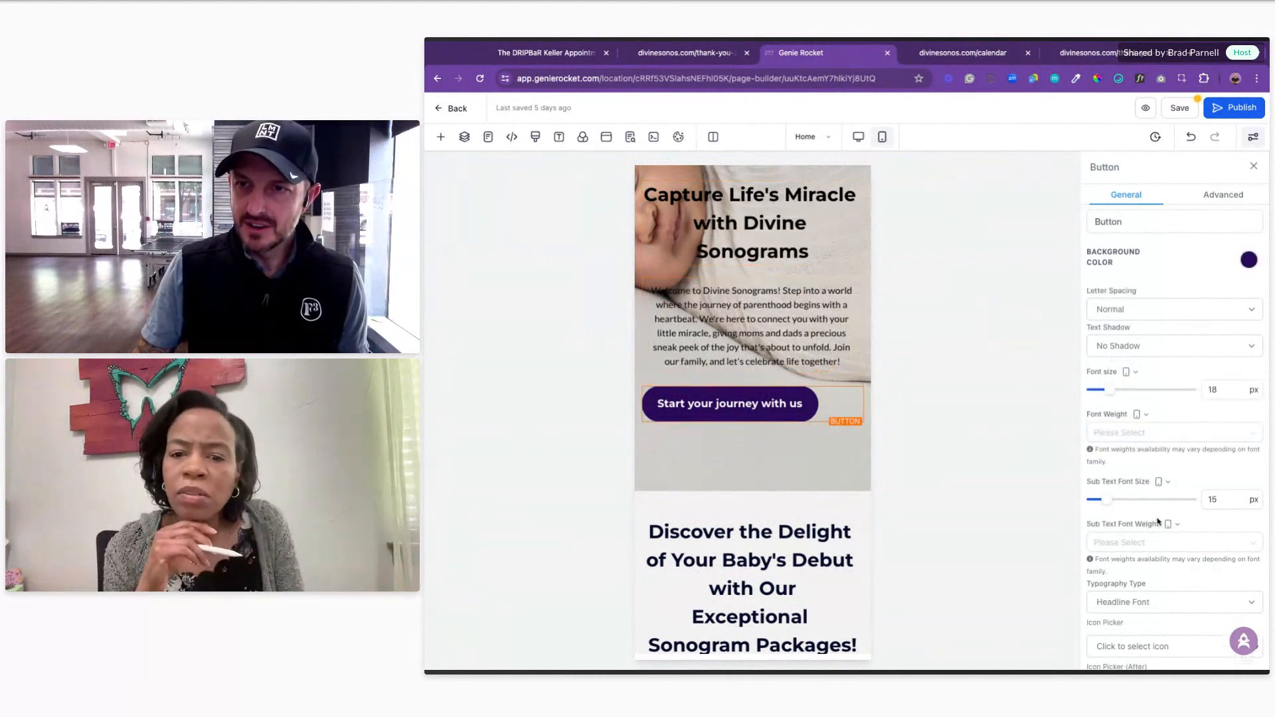
scroll(1157, 522, down, 4)
click(1165, 460)
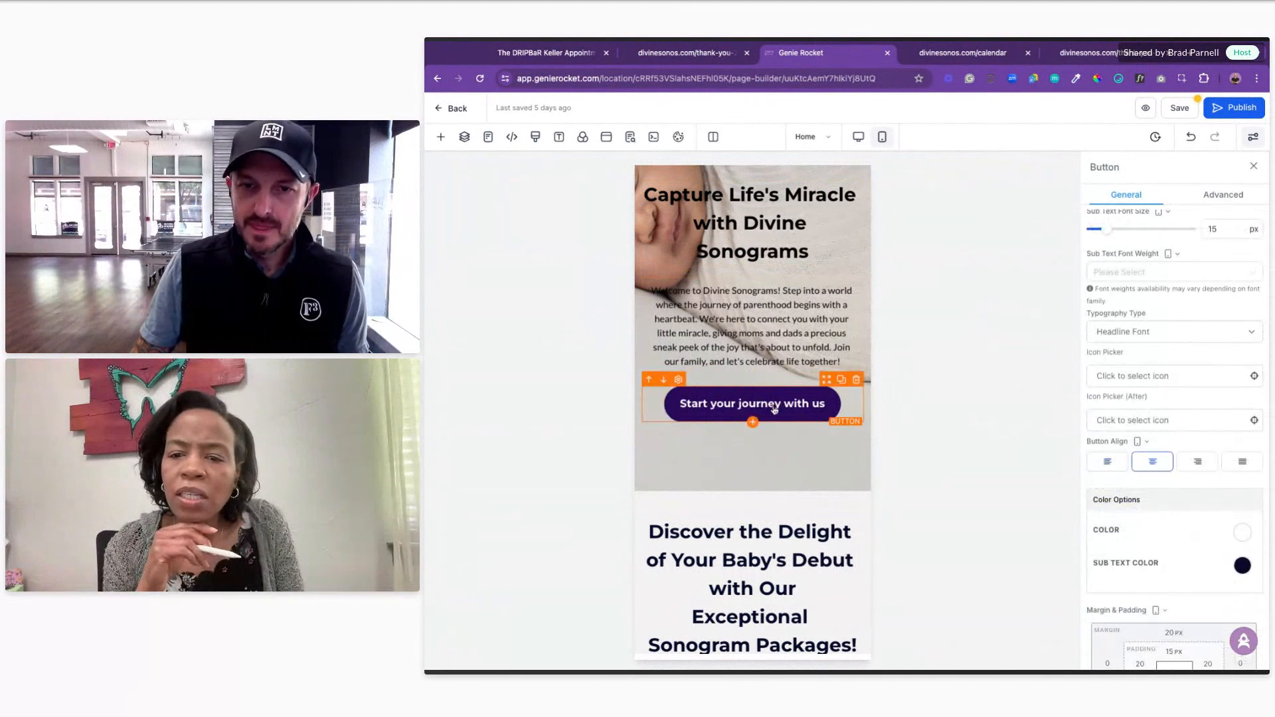
Step: Centre the Top Medical Experts headline on mobile
scroll(775, 408, down, 7)
scroll(782, 409, down, 10)
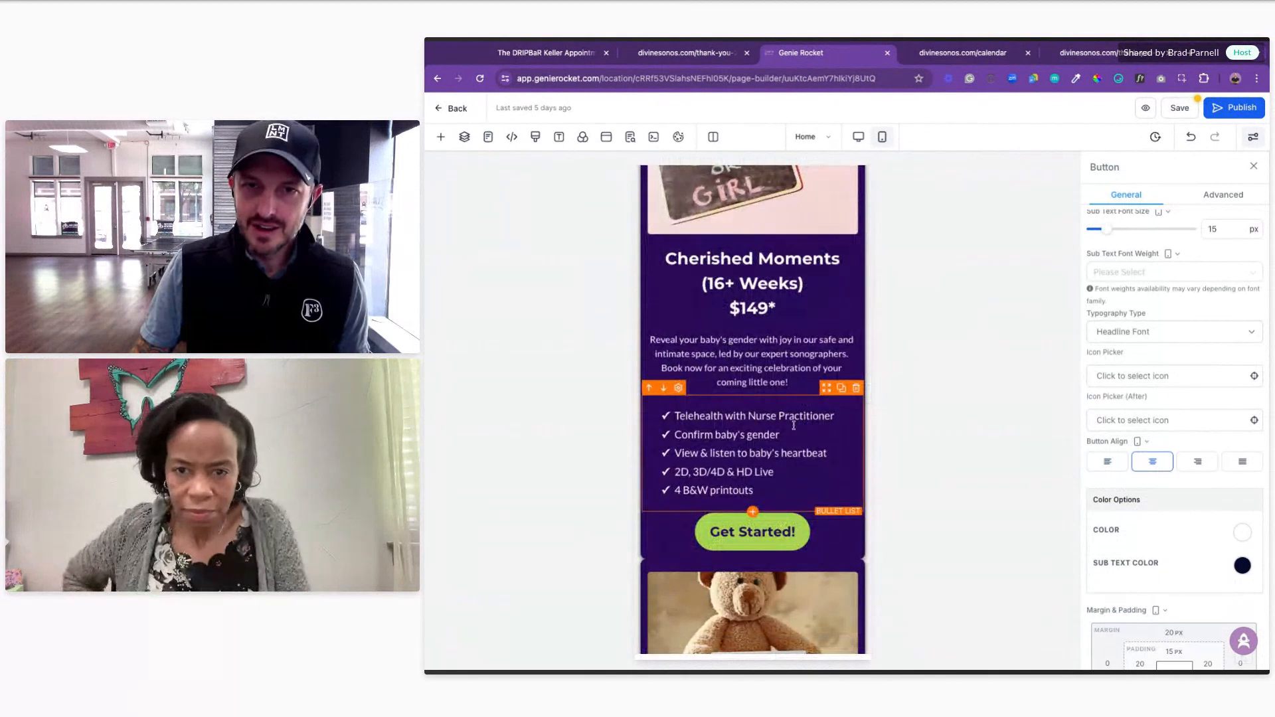
scroll(790, 412, down, 10)
scroll(782, 392, down, 10)
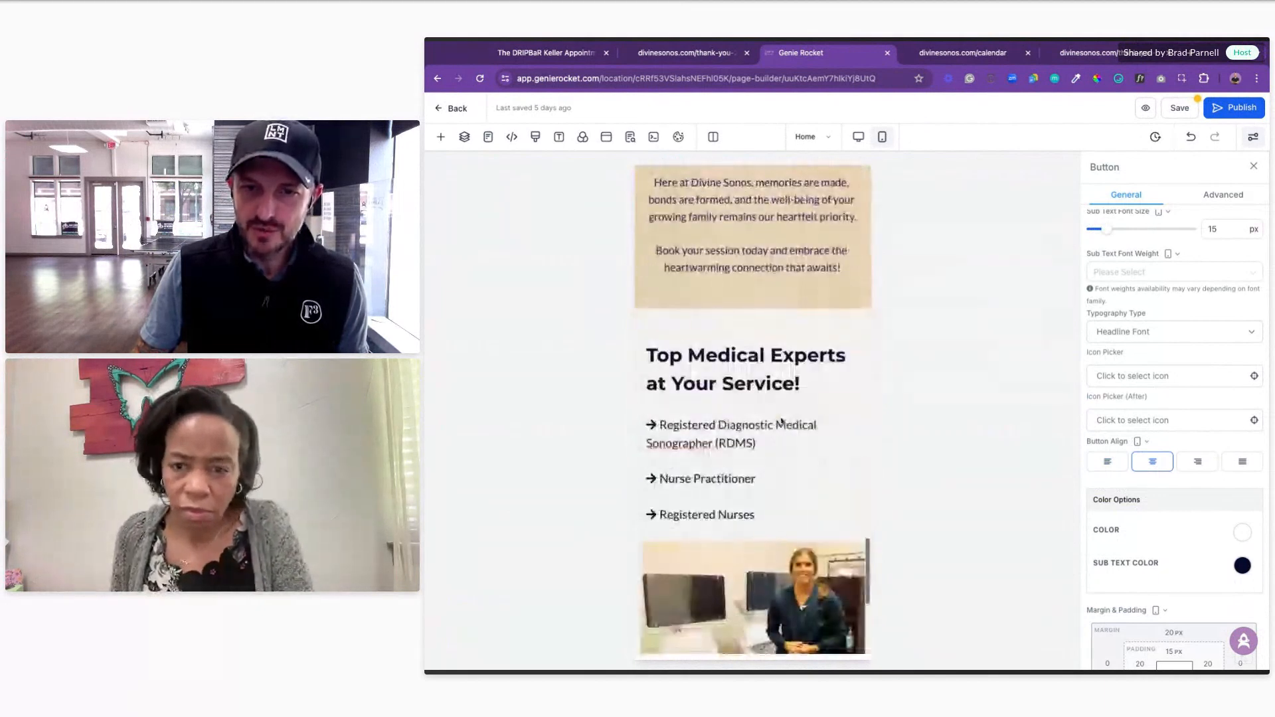
click(764, 381)
scroll(1169, 382, down, 4)
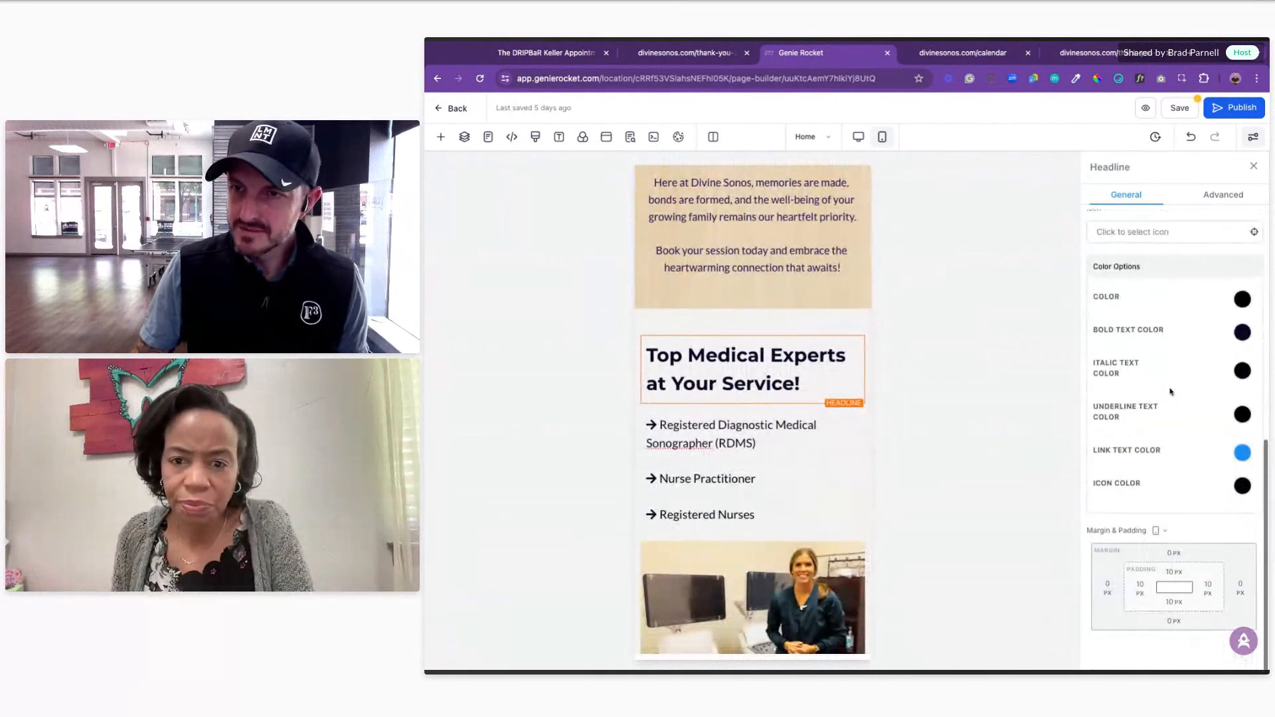
scroll(1169, 392, up, 5)
click(1152, 451)
Step: Shrink the Schedule a visit button text to 15 px and return to desktop view
scroll(753, 411, down, 5)
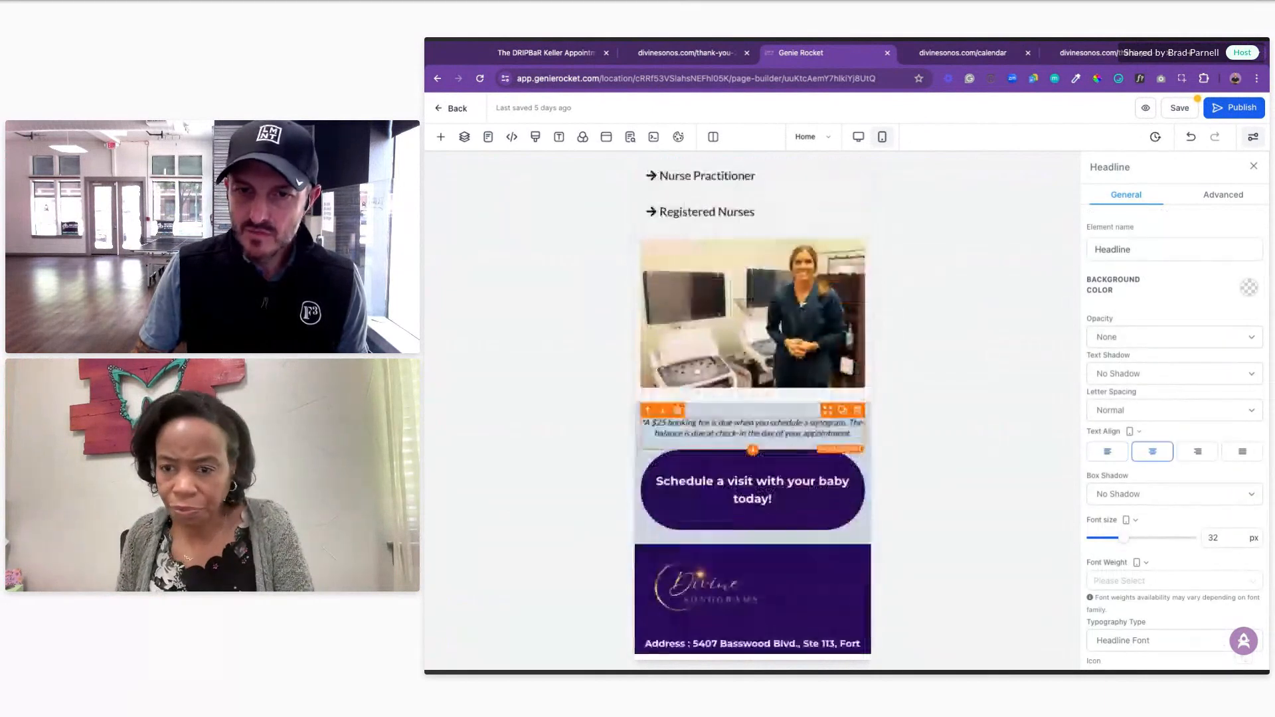
click(810, 433)
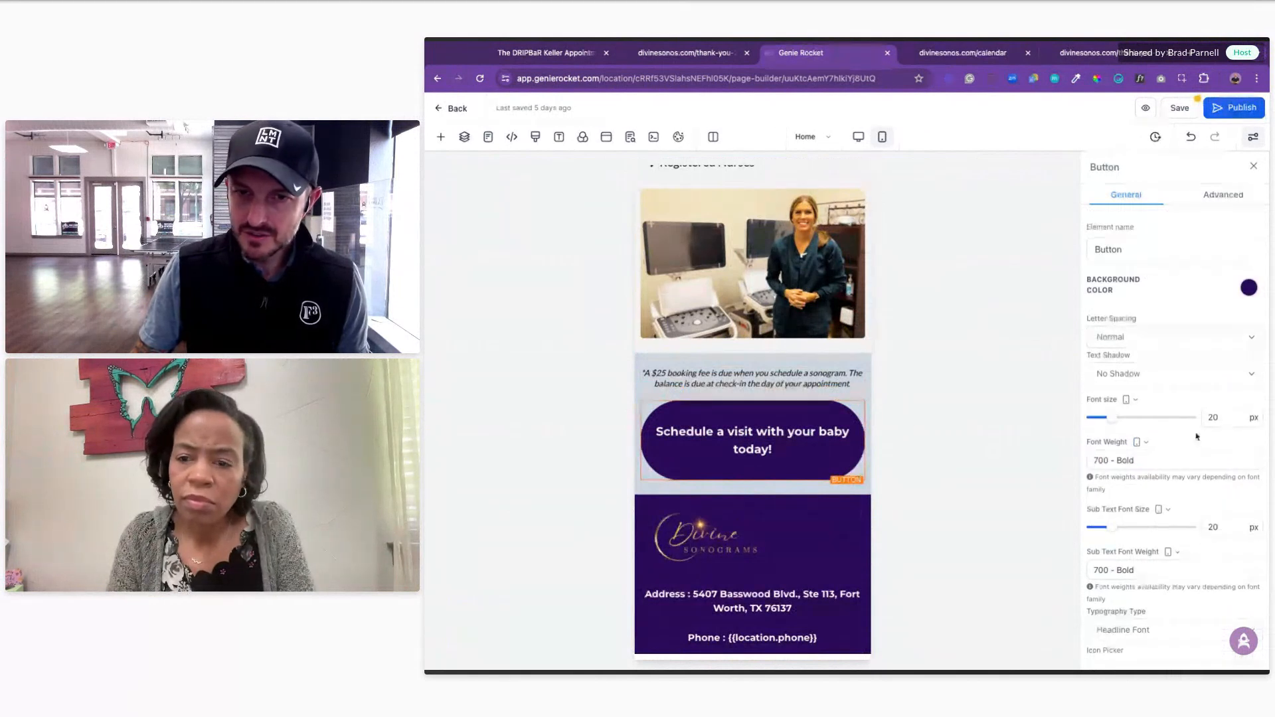
drag(1112, 421, 1111, 423)
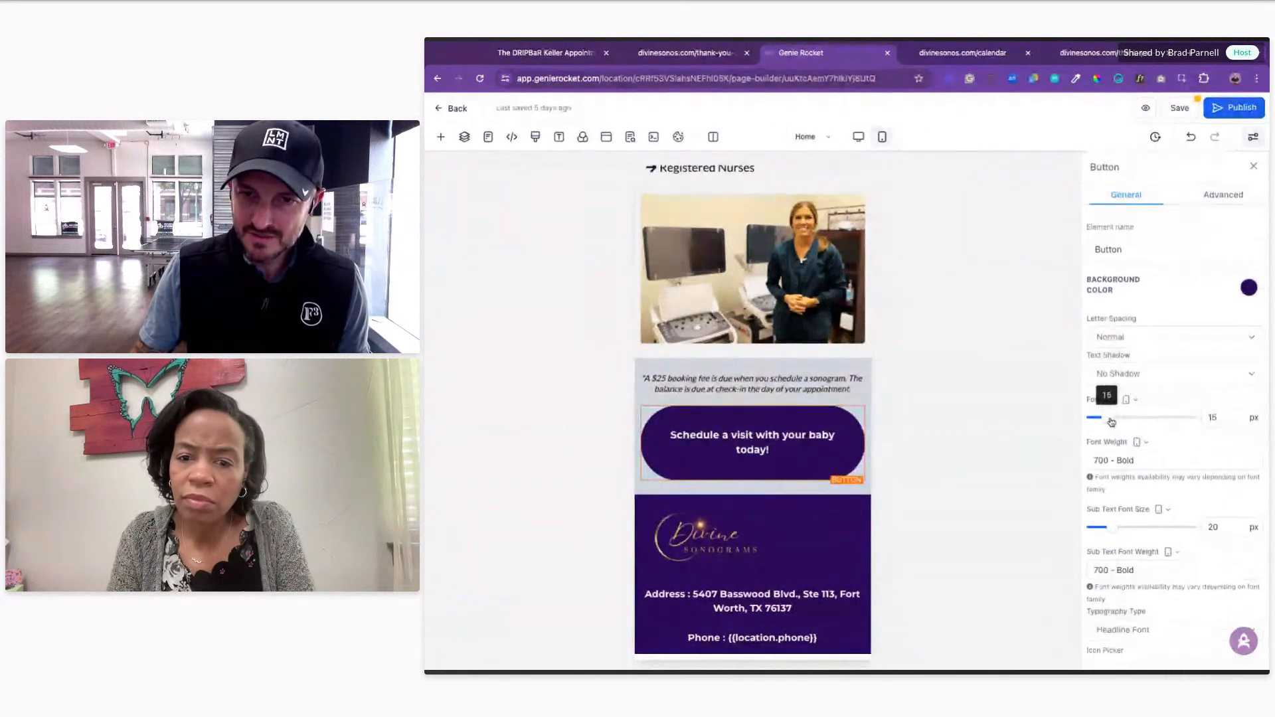
scroll(763, 380, up, 10)
scroll(763, 381, up, 8)
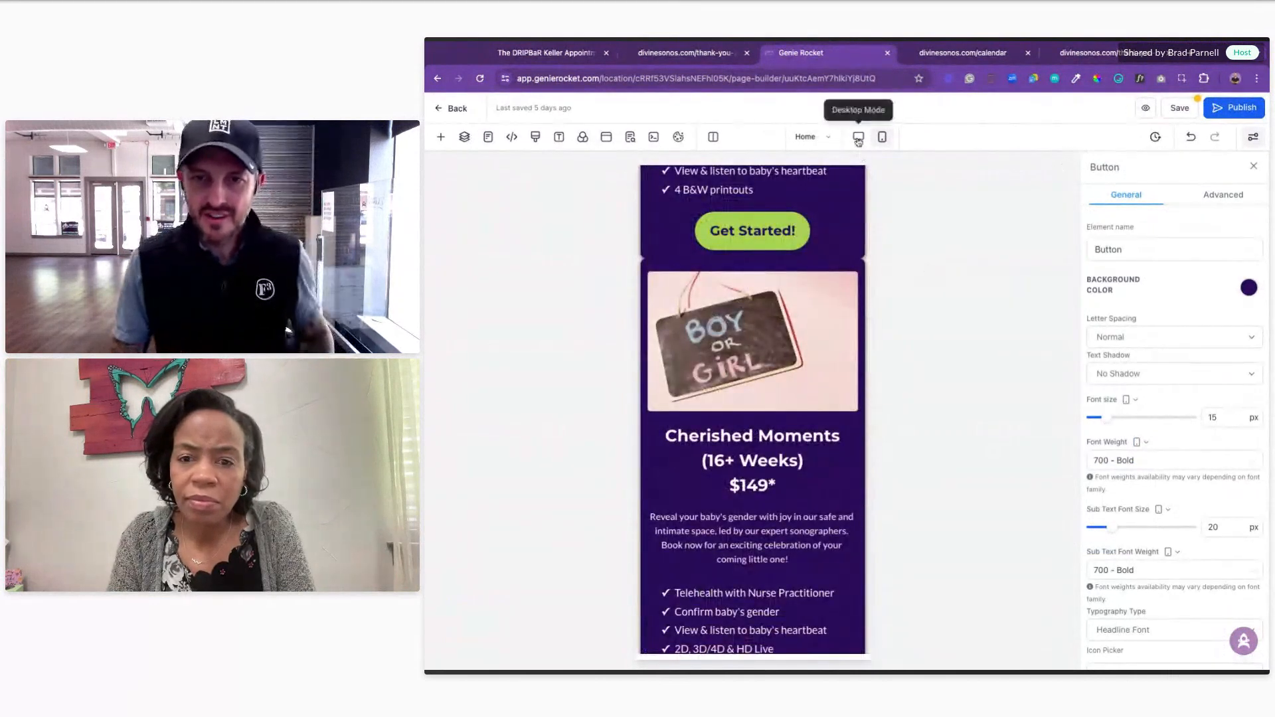
click(858, 136)
Step: Save the page and select the hero headline text to reuse in the SEO title
scroll(813, 365, up, 6)
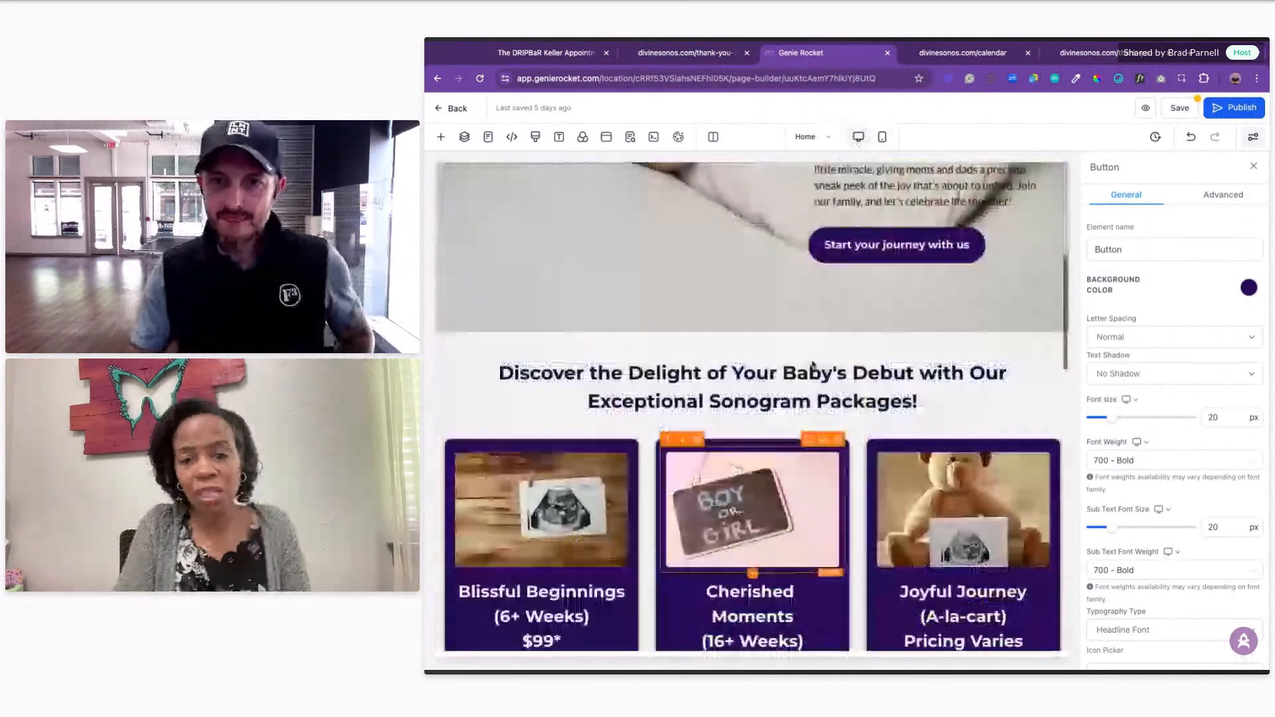
scroll(812, 364, up, 6)
click(1182, 109)
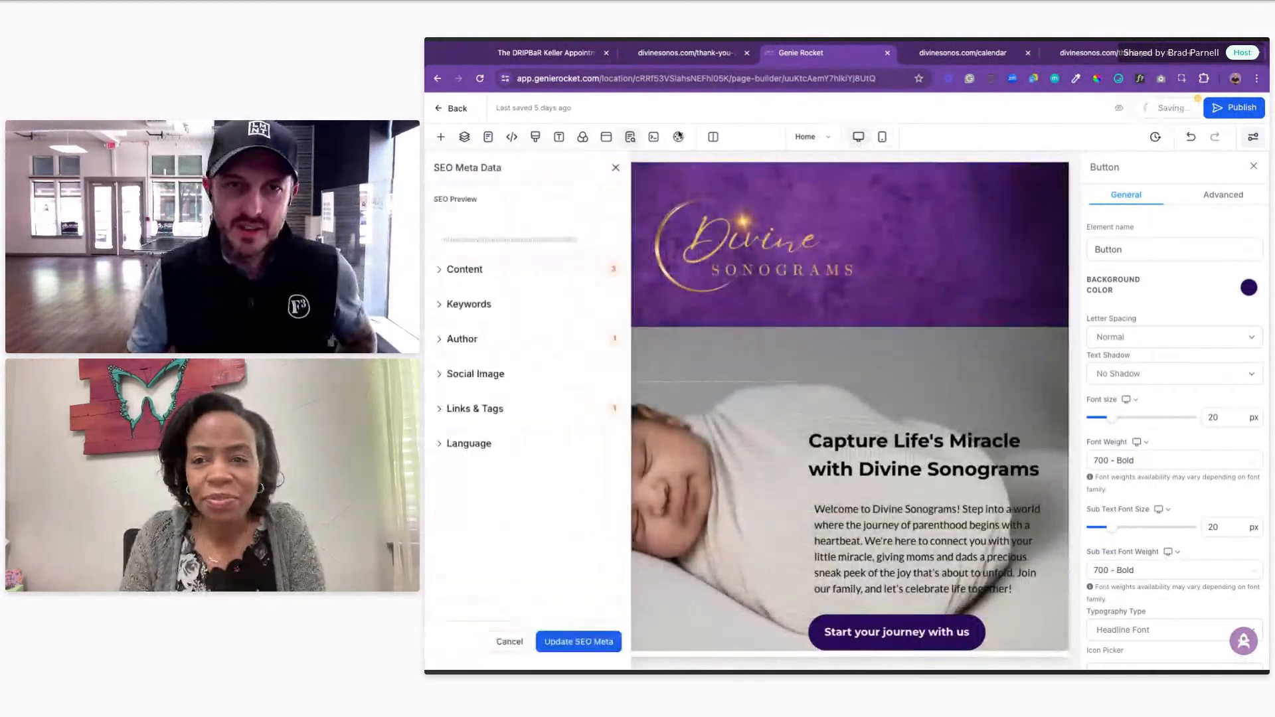
click(618, 167)
click(868, 435)
key(BackSpace)
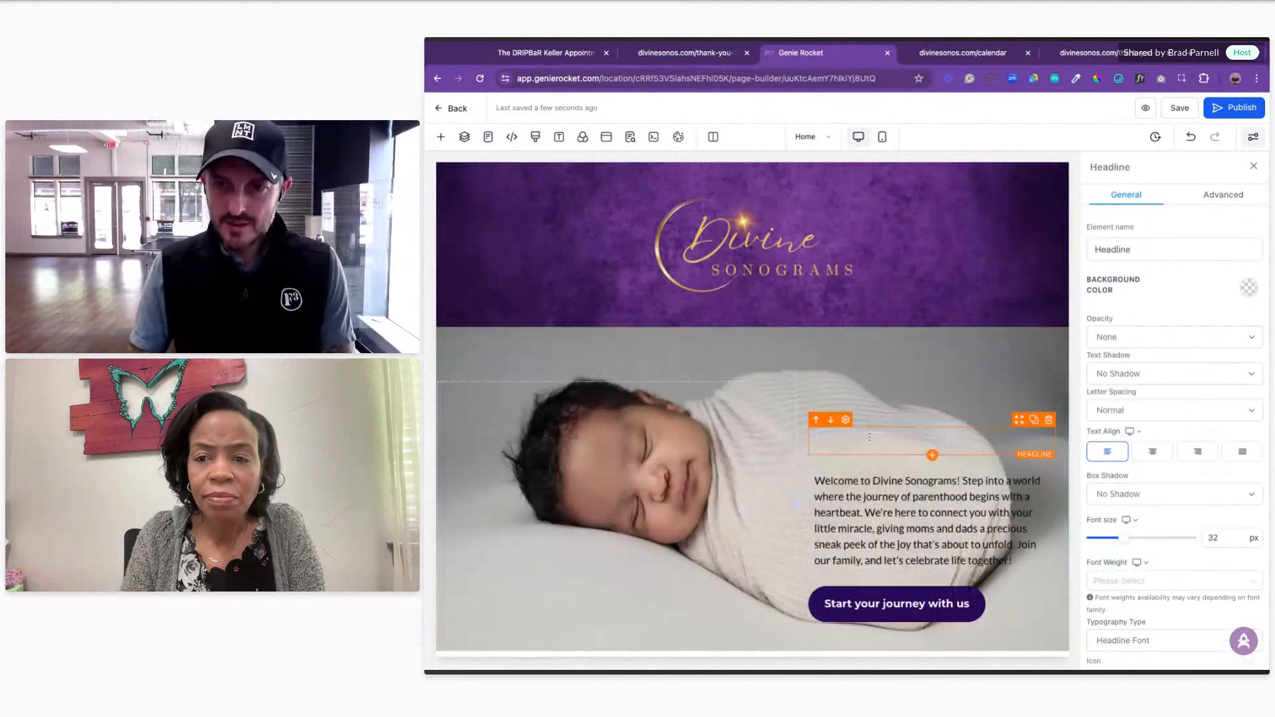
key(ctrl+z)
key(ctrl+c)
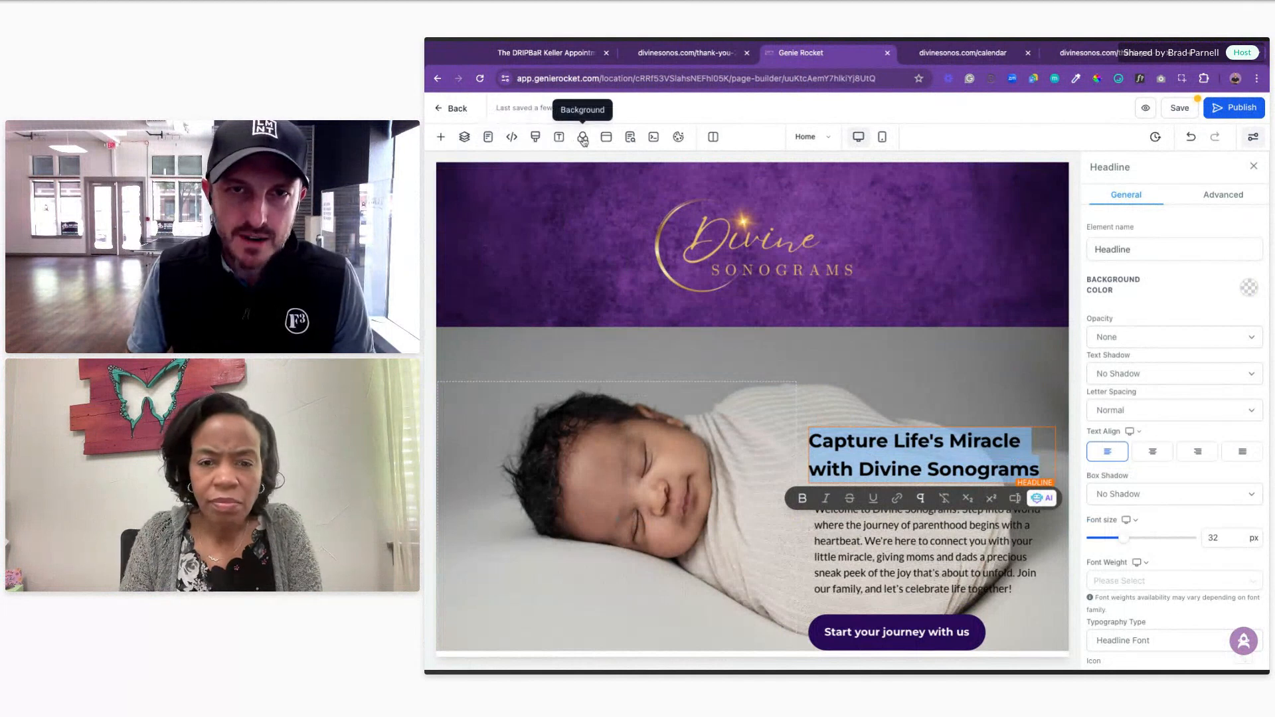
Step: Set the SEO title to 'Pregnancy Help 4 U | Capture Life's Miracle with Divine Sonograms' and update it
click(630, 138)
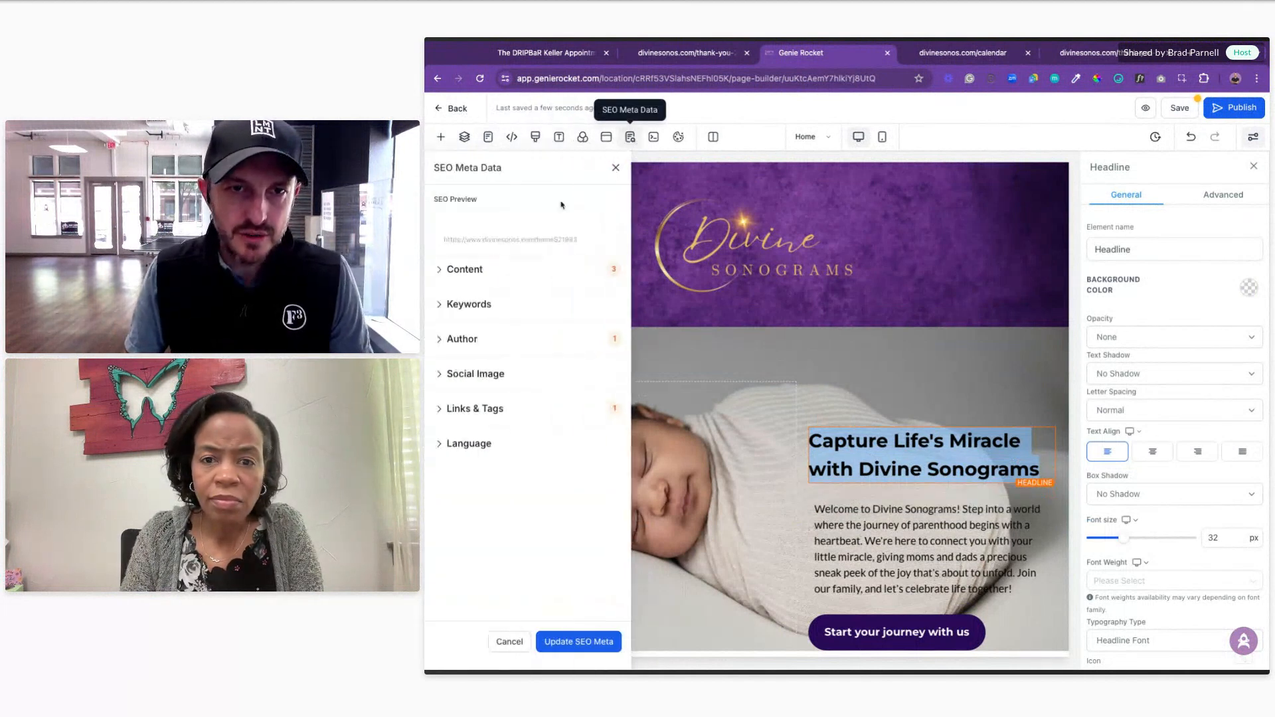
click(461, 276)
click(461, 313)
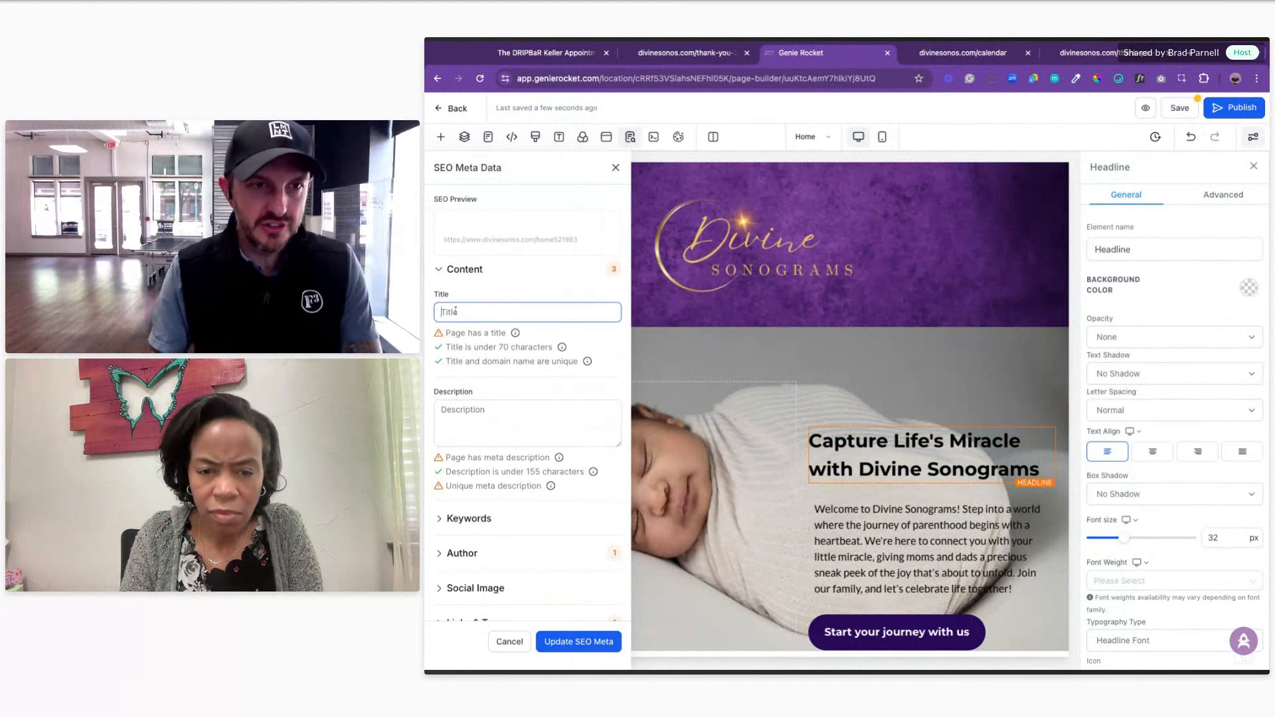
text(Pregnancy Help 4 U)
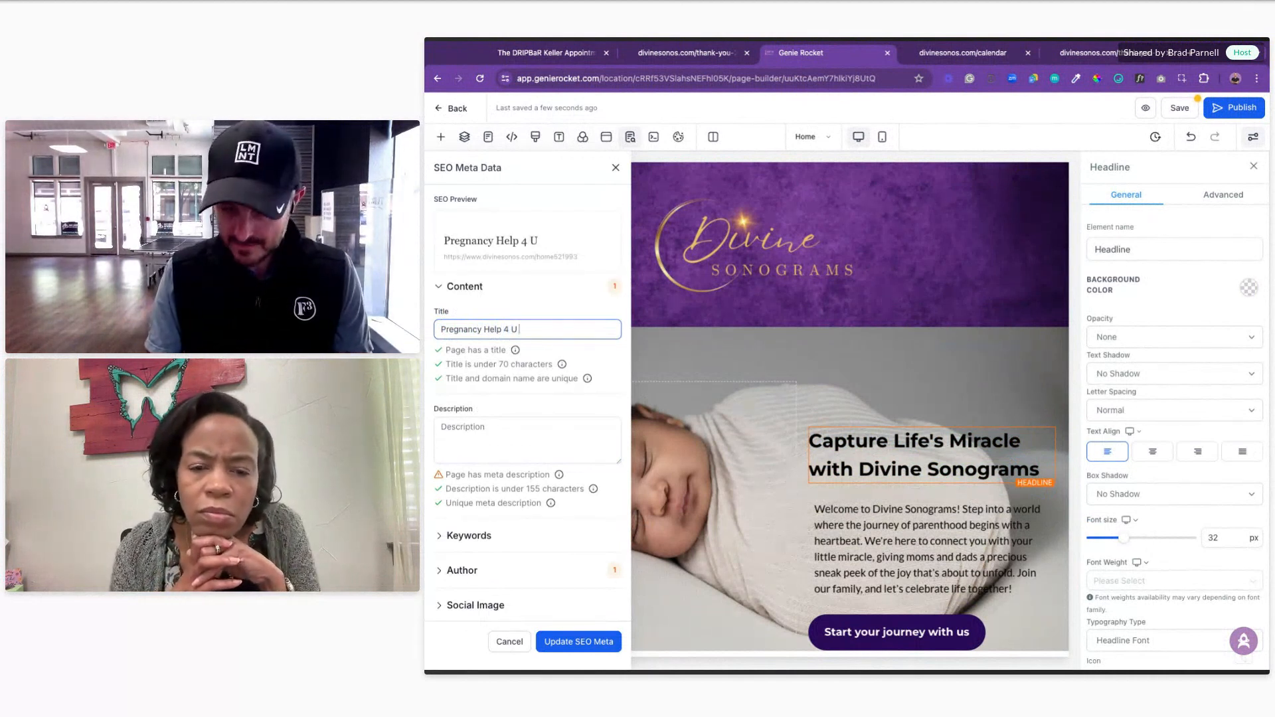
text( |)
key(ctrl+v)
triple_click(466, 363)
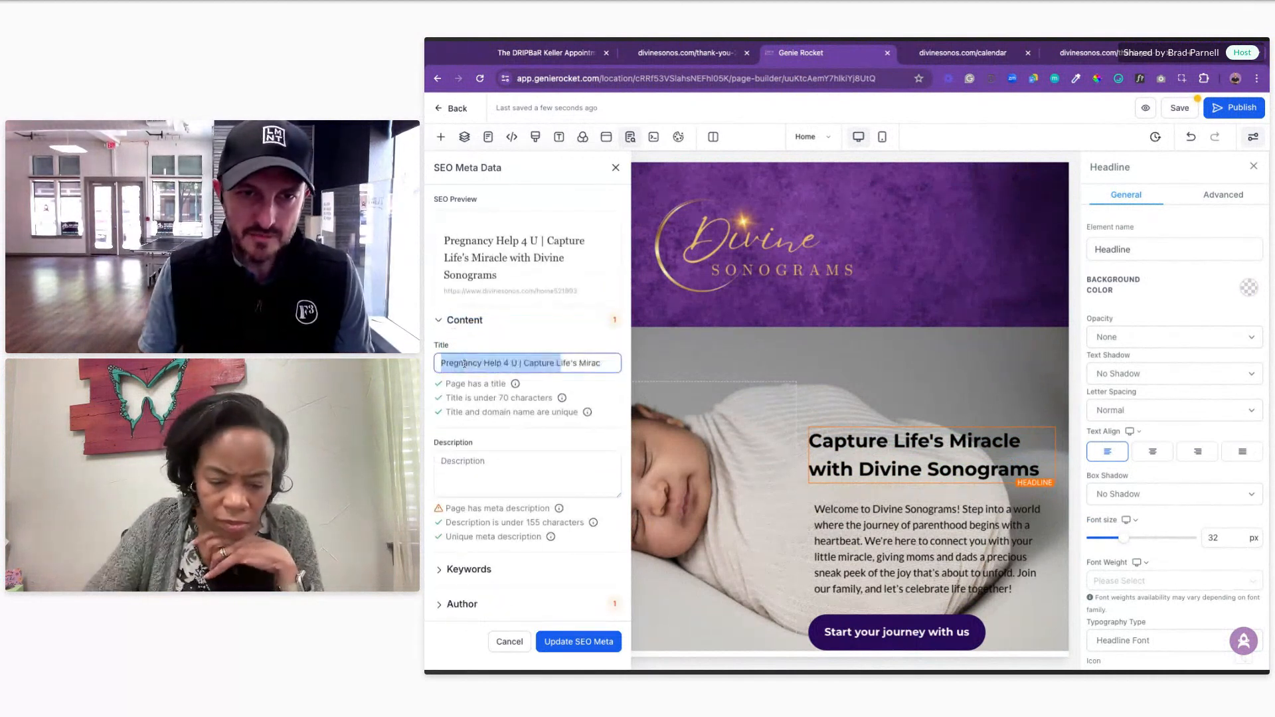
click(534, 363)
click(525, 363)
key(alt+shift+Right)
key(alt+shift+Right)
key(alt+shift+Right)
key(alt+shift+Right)
key(alt+shift+Right)
key(alt+shift+Right)
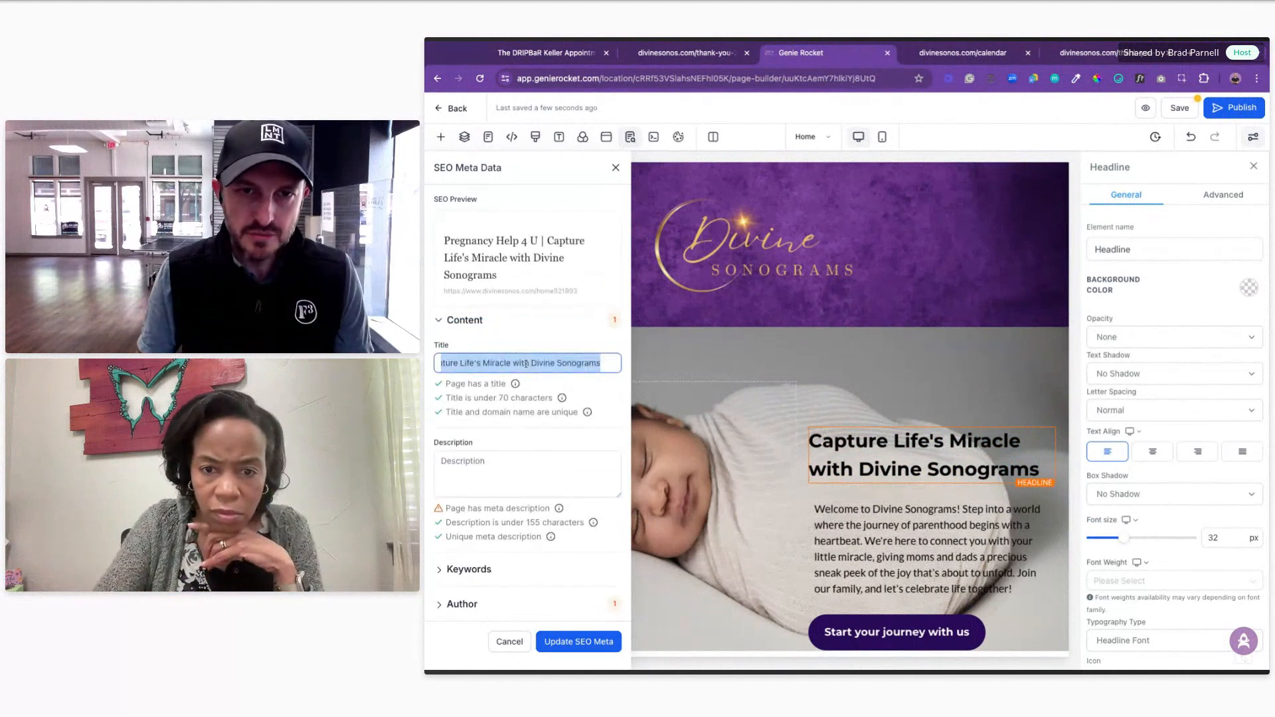
click(534, 363)
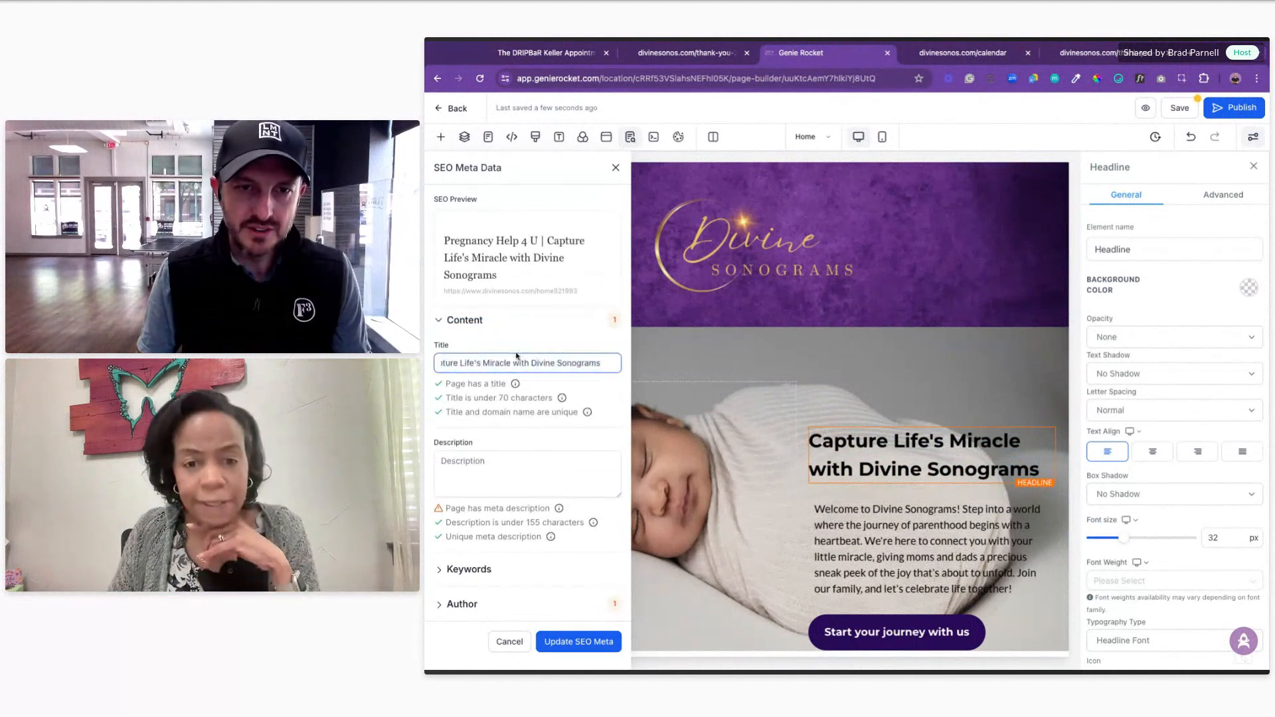
click(557, 642)
Step: Paste the welcome paragraph into the SEO description
scroll(895, 440, down, 2)
triple_click(895, 441)
key(ctrl+c)
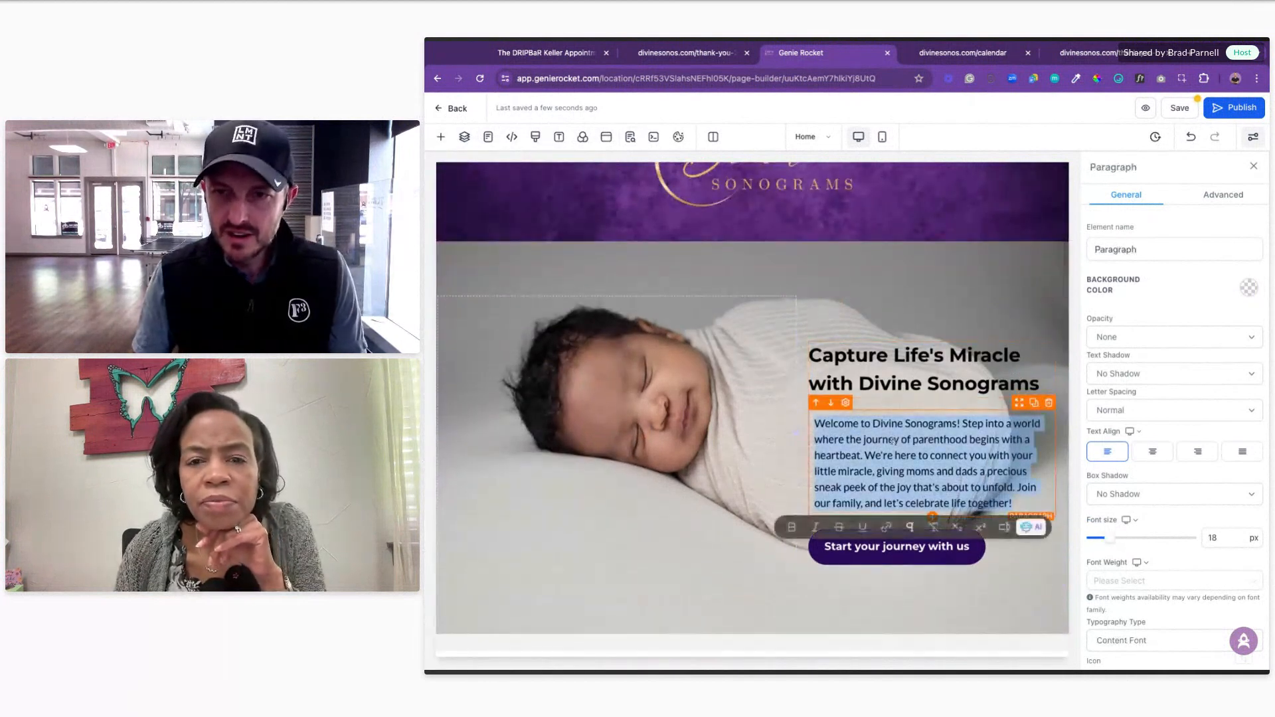
click(636, 140)
scroll(463, 363, down, 2)
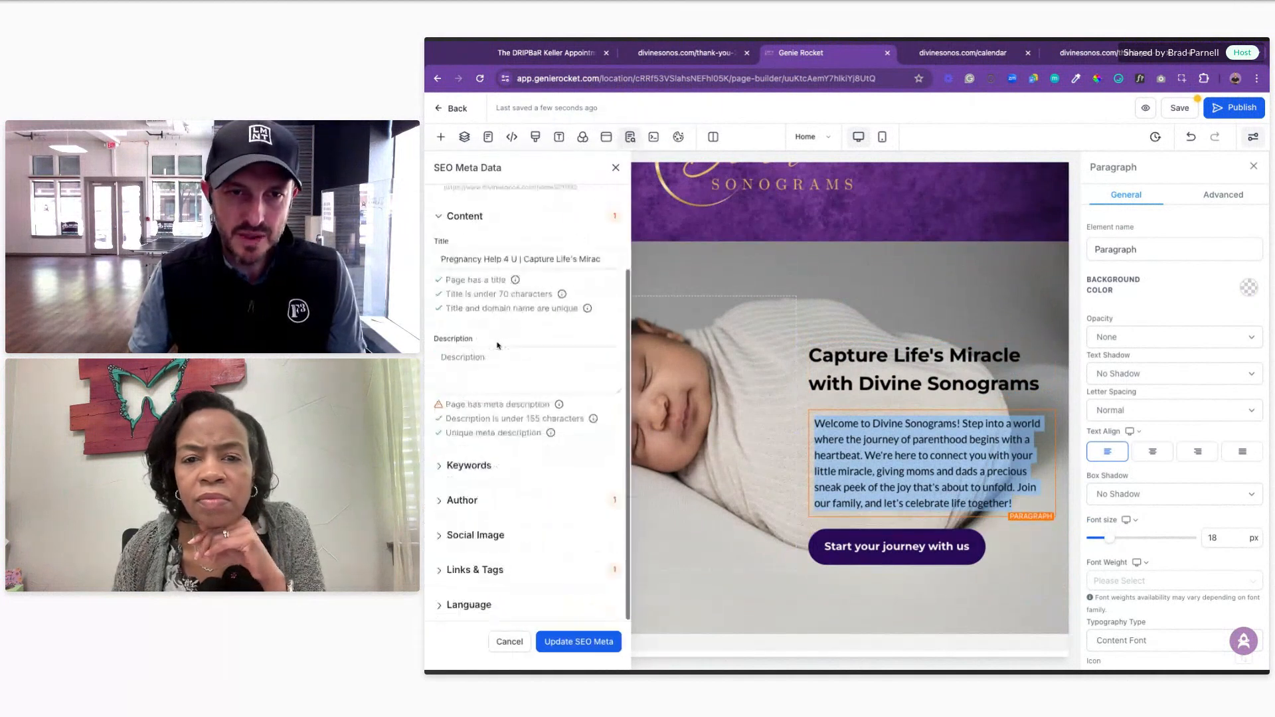
click(462, 363)
key(ctrl+v)
Step: Set the SEO author to Pregnancy Help 4 U
click(463, 501)
scroll(466, 506, down, 1)
click(469, 484)
text(Pre)
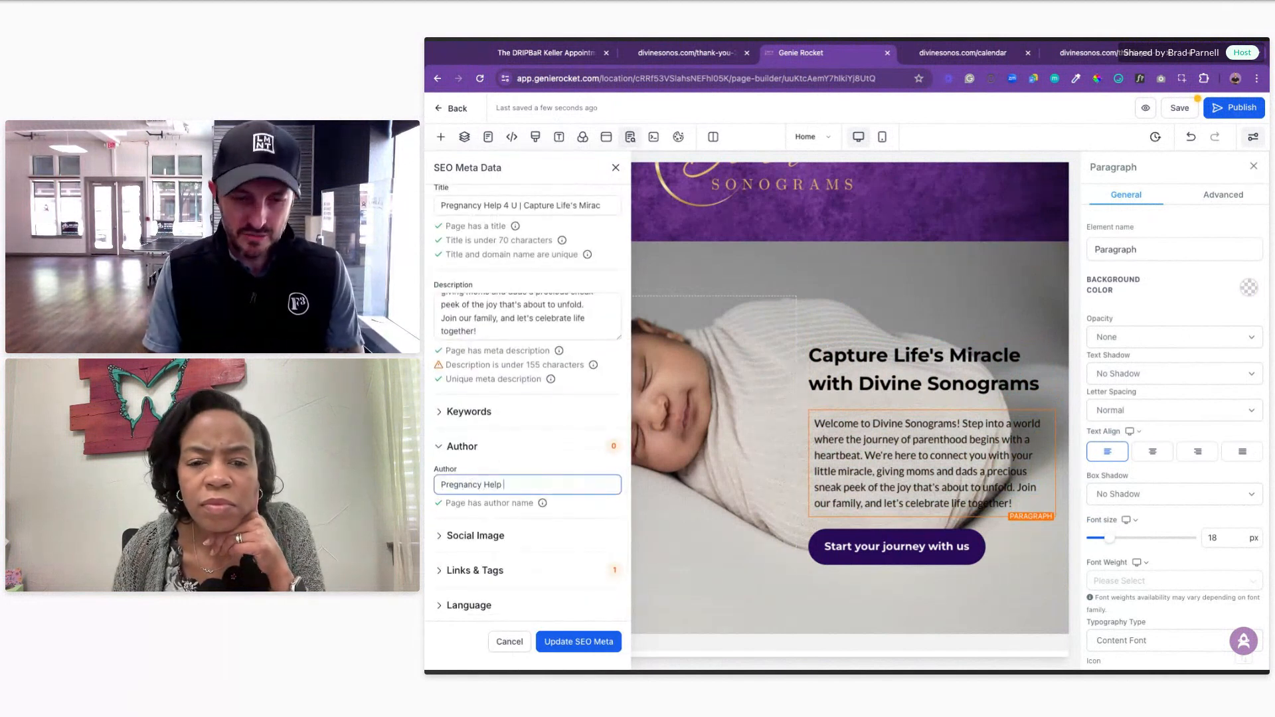
Step: Choose no bkgrnd.png as the social image and save the SEO meta data
click(481, 534)
scroll(610, 537, down, 1)
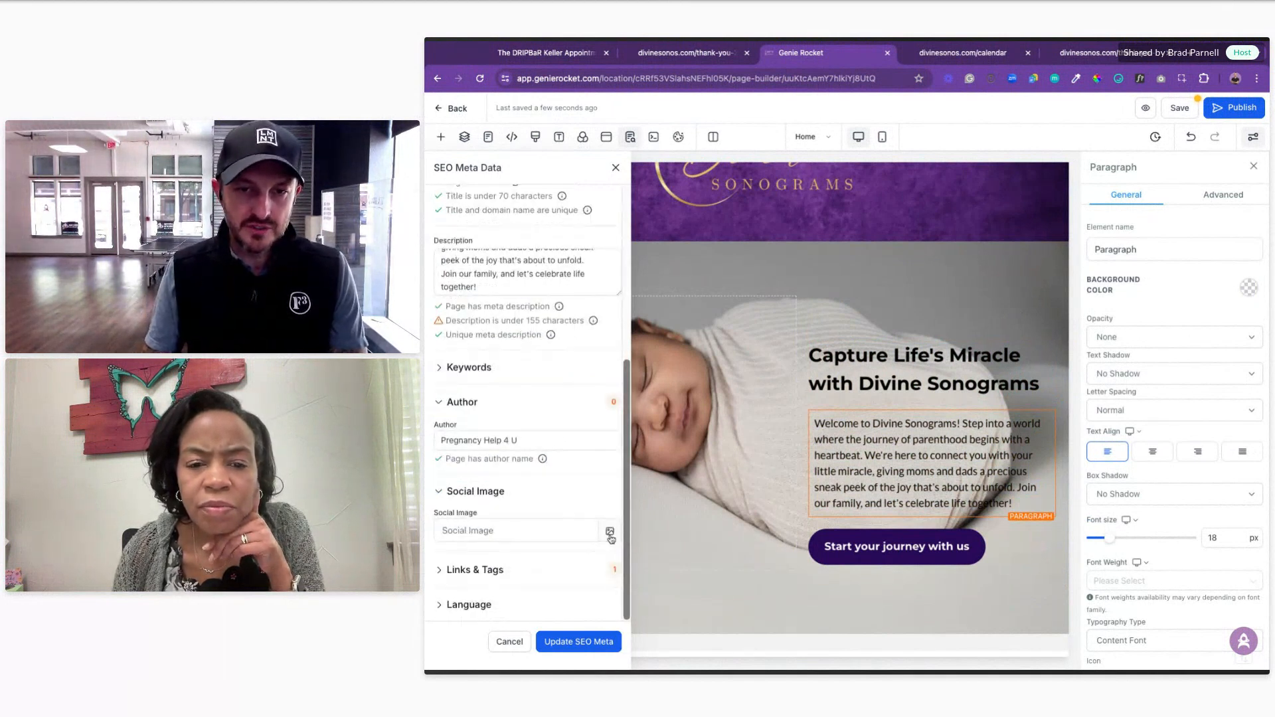
click(609, 533)
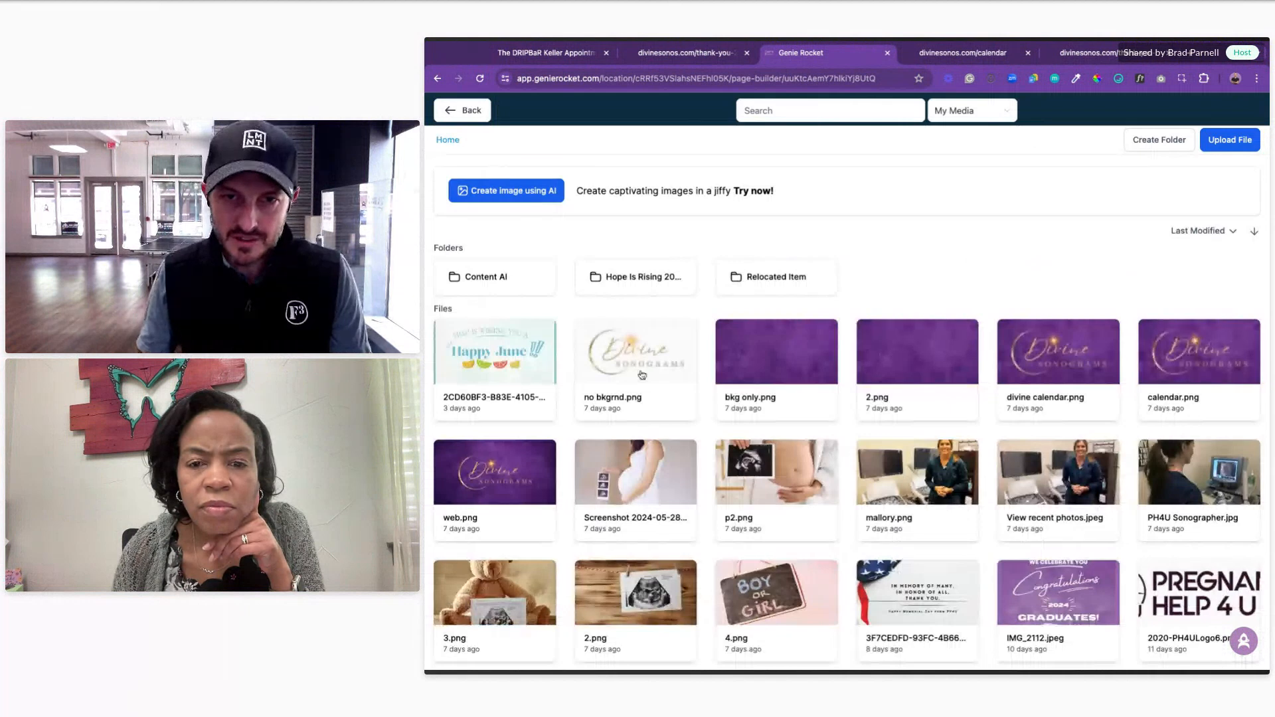
click(641, 375)
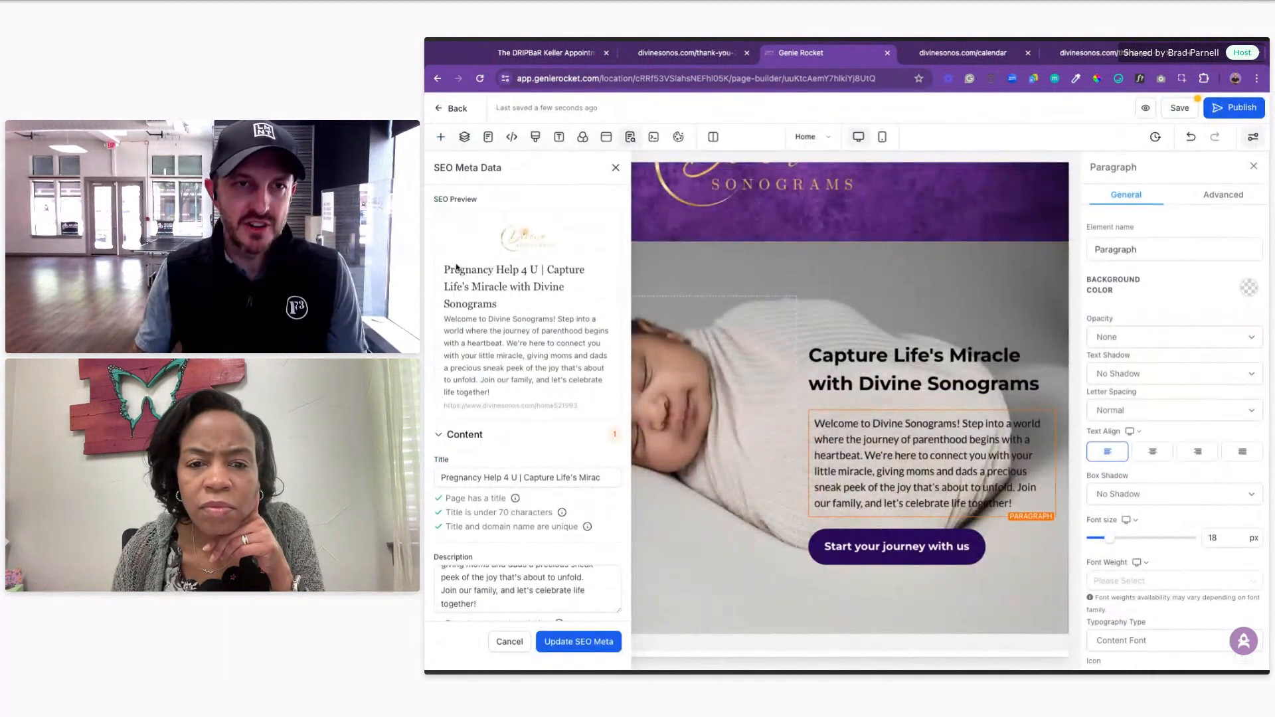
drag(463, 286, 502, 309)
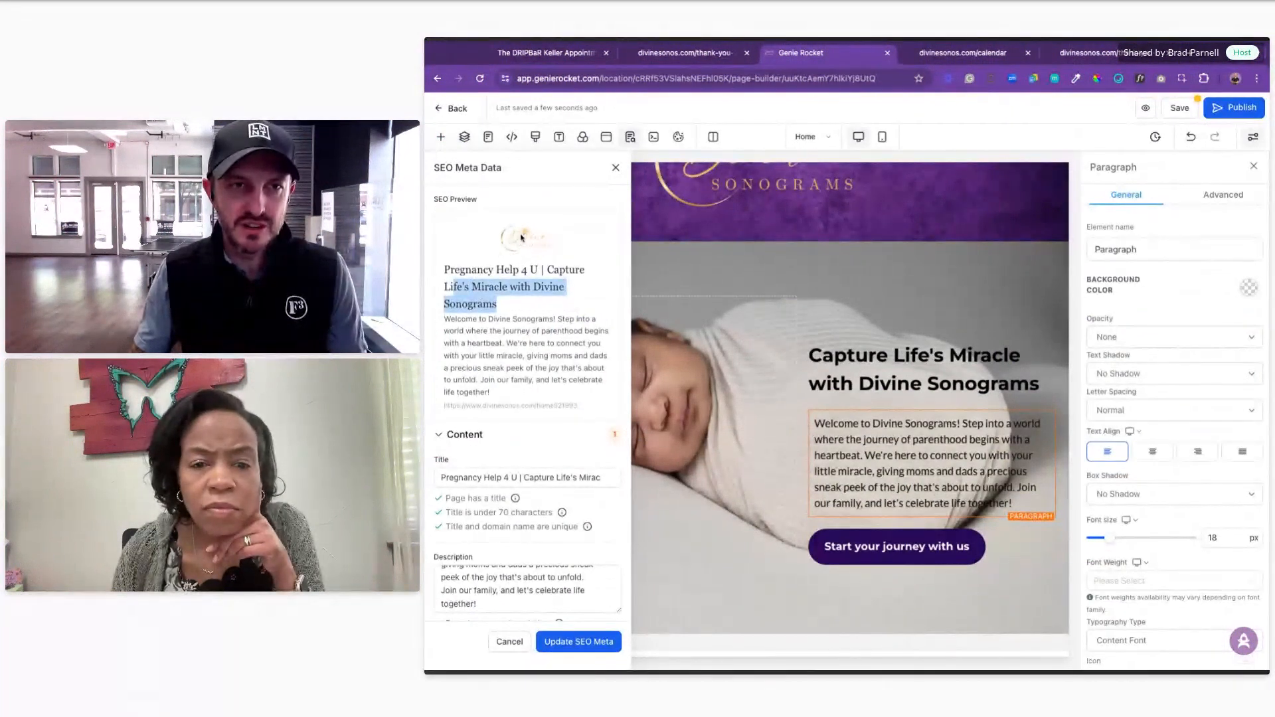
click(505, 331)
scroll(546, 481, down, 5)
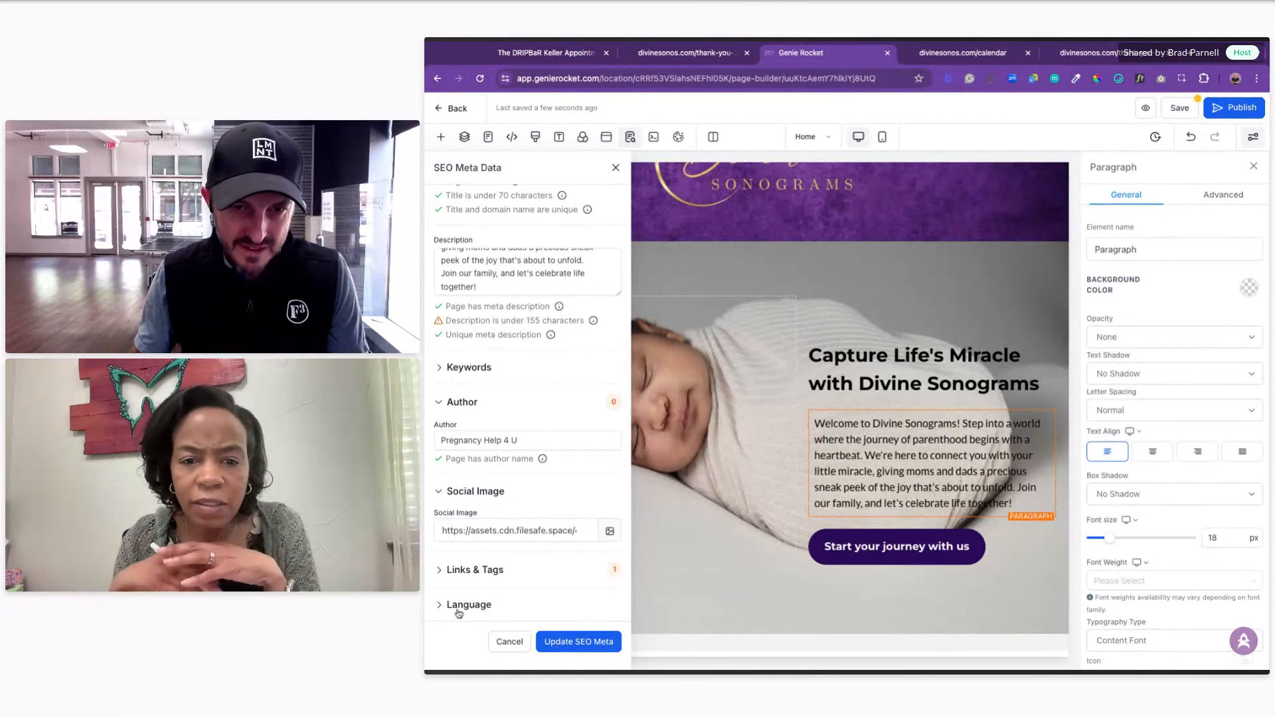
click(458, 607)
click(564, 643)
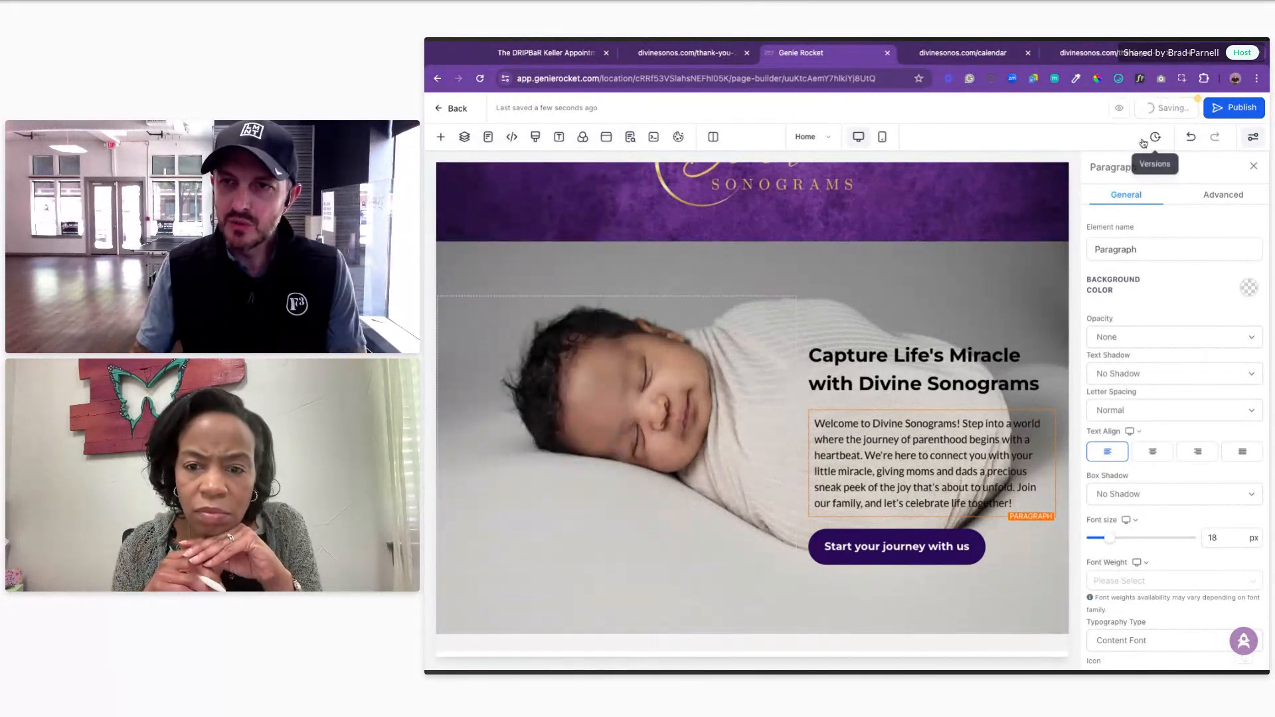
Step: Publish the home page and go back to the Divine Sonograms funnel steps
click(1236, 108)
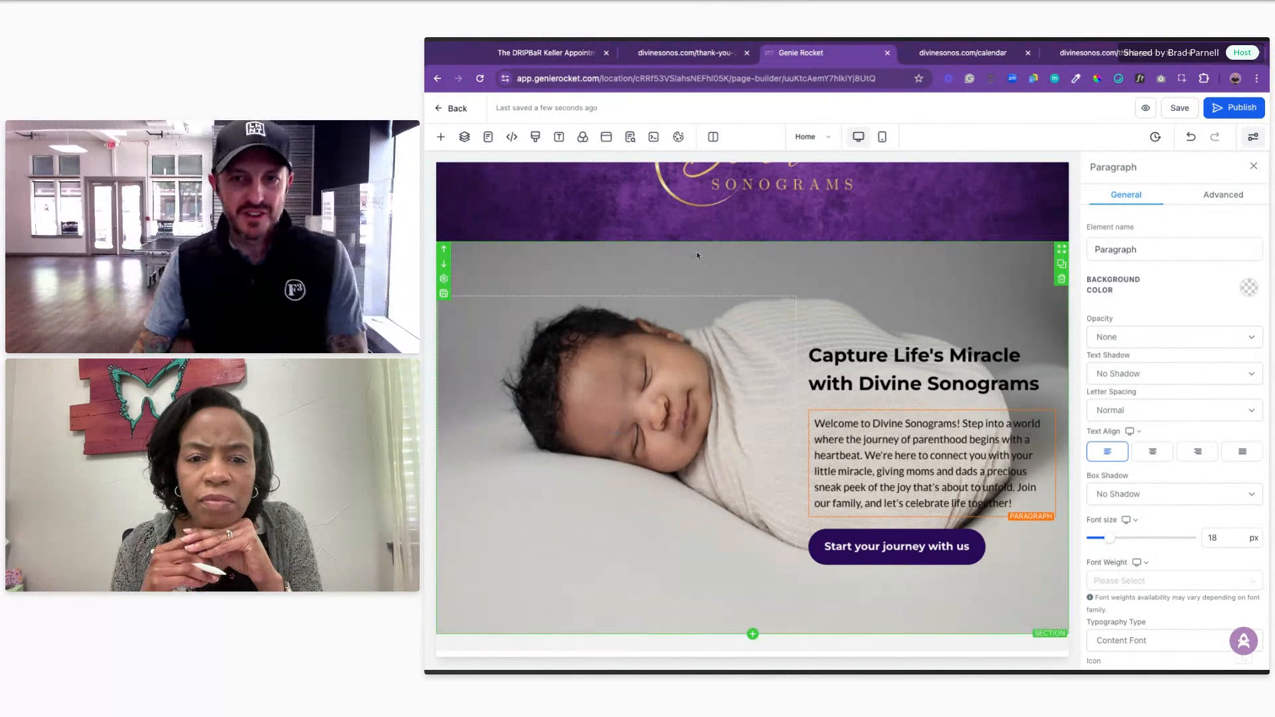
scroll(796, 304, up, 2)
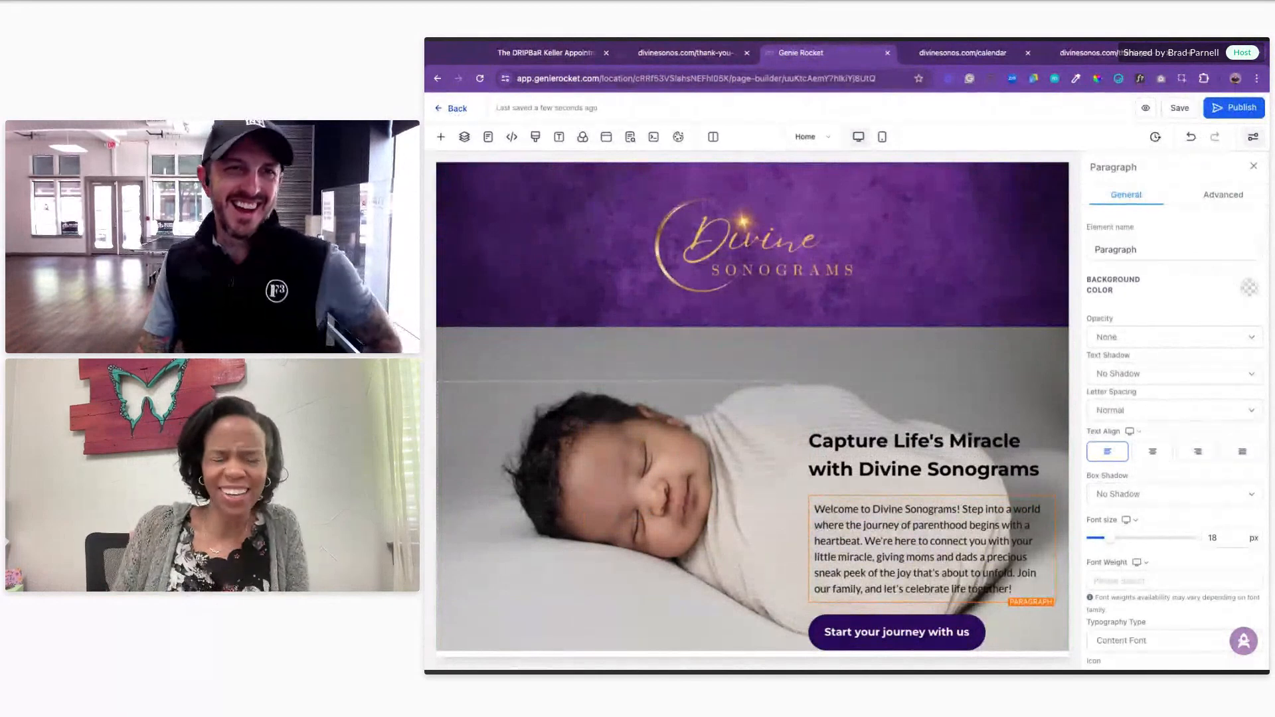
click(457, 108)
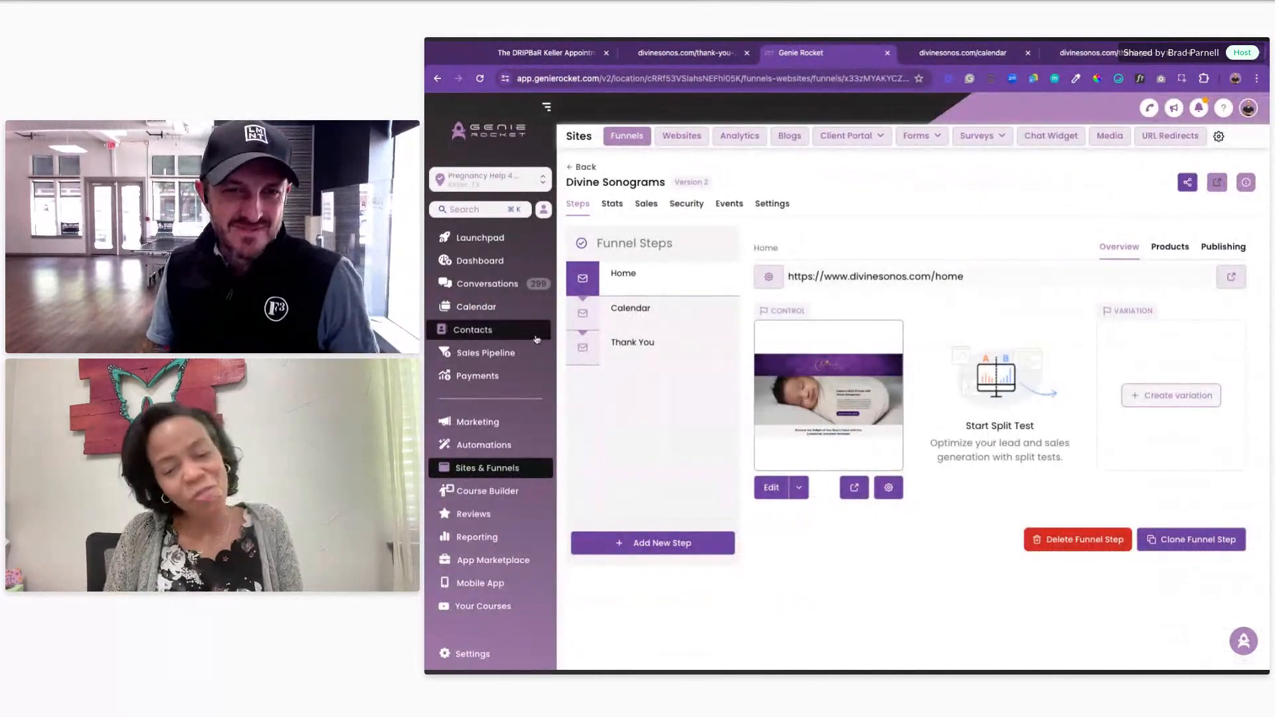
Step: Open Automations and begin creating a new workflow folder
click(498, 448)
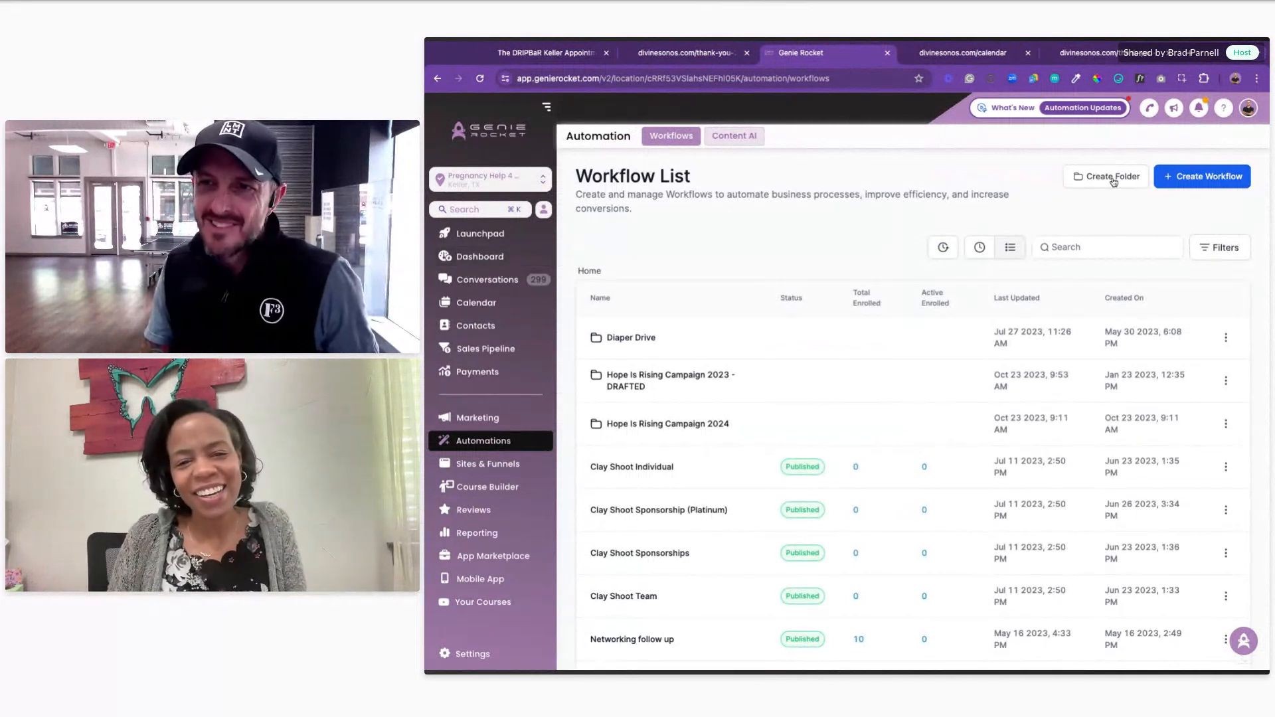
click(1113, 181)
click(816, 425)
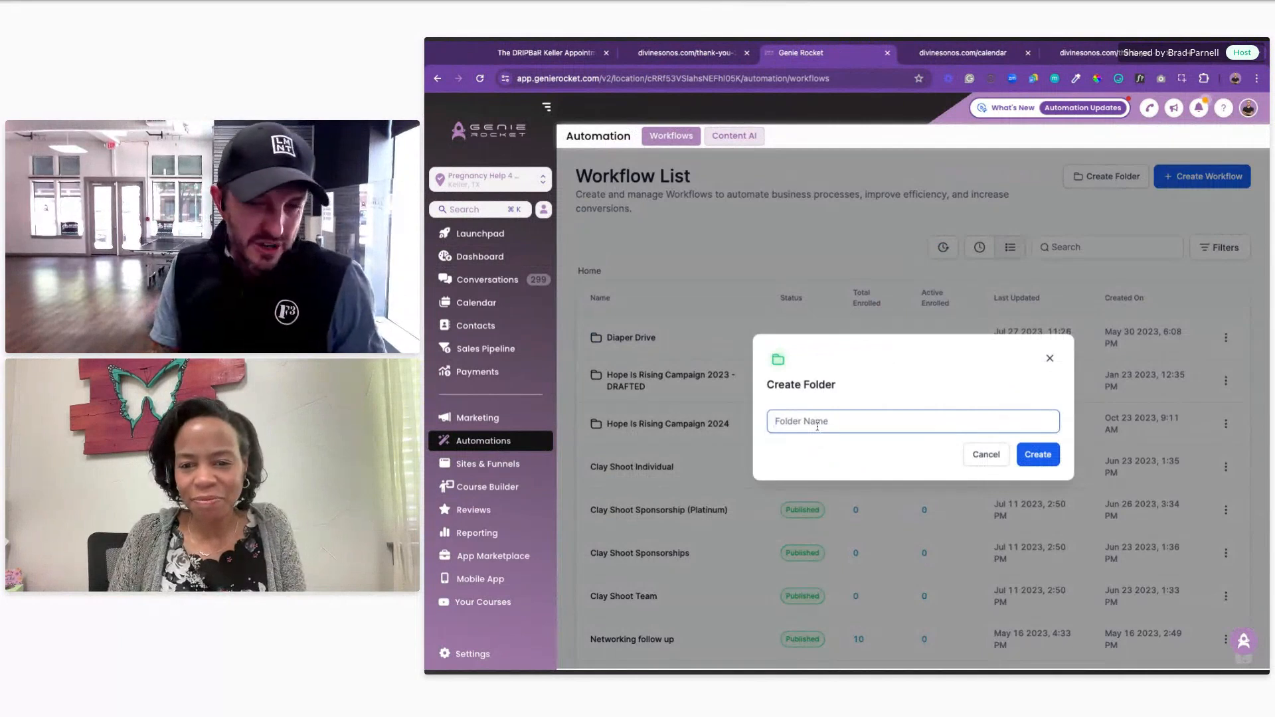
Step: Create a folder named 'Divine Sonogram Automations' and open it
text(Din)
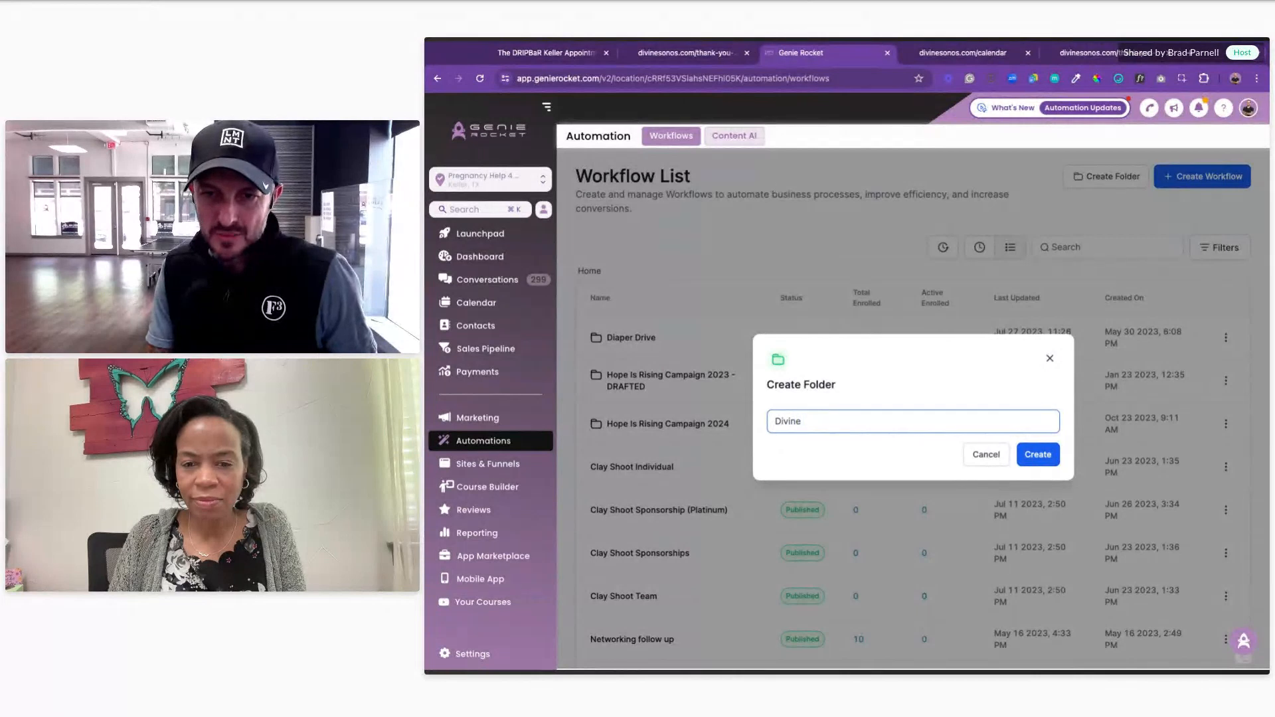
text(e Sonograms)
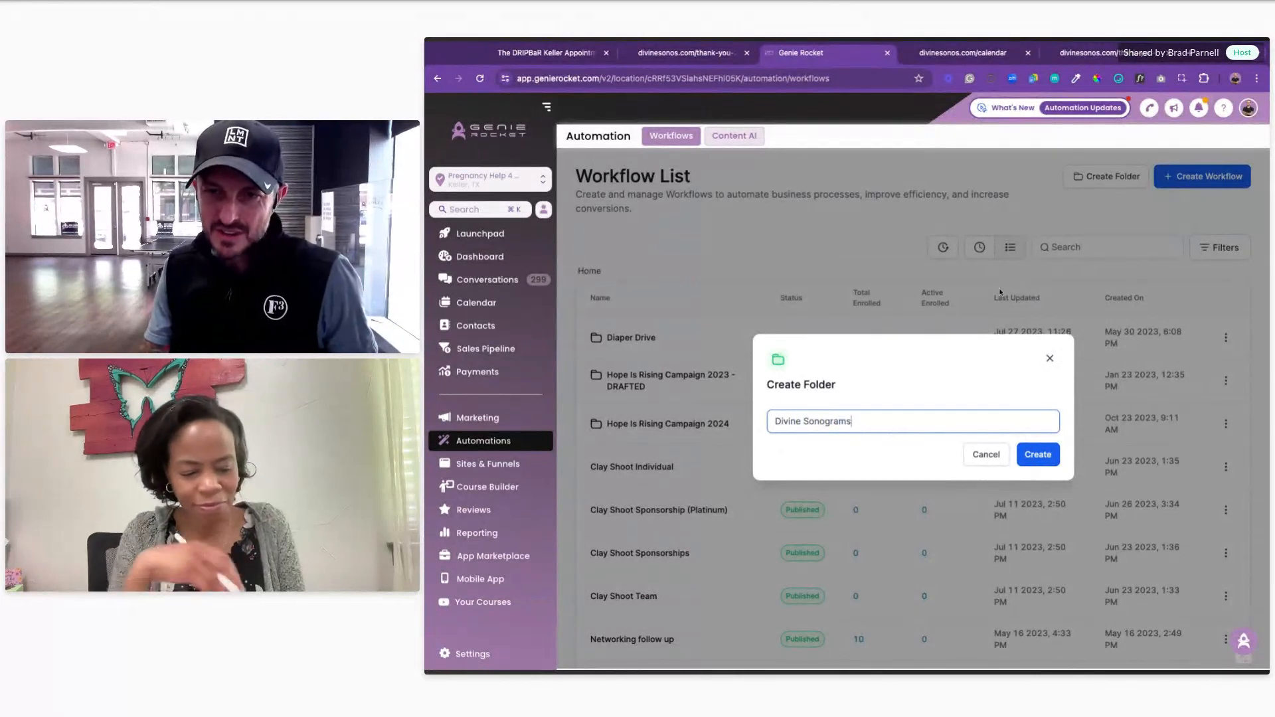
key(BackSpace)
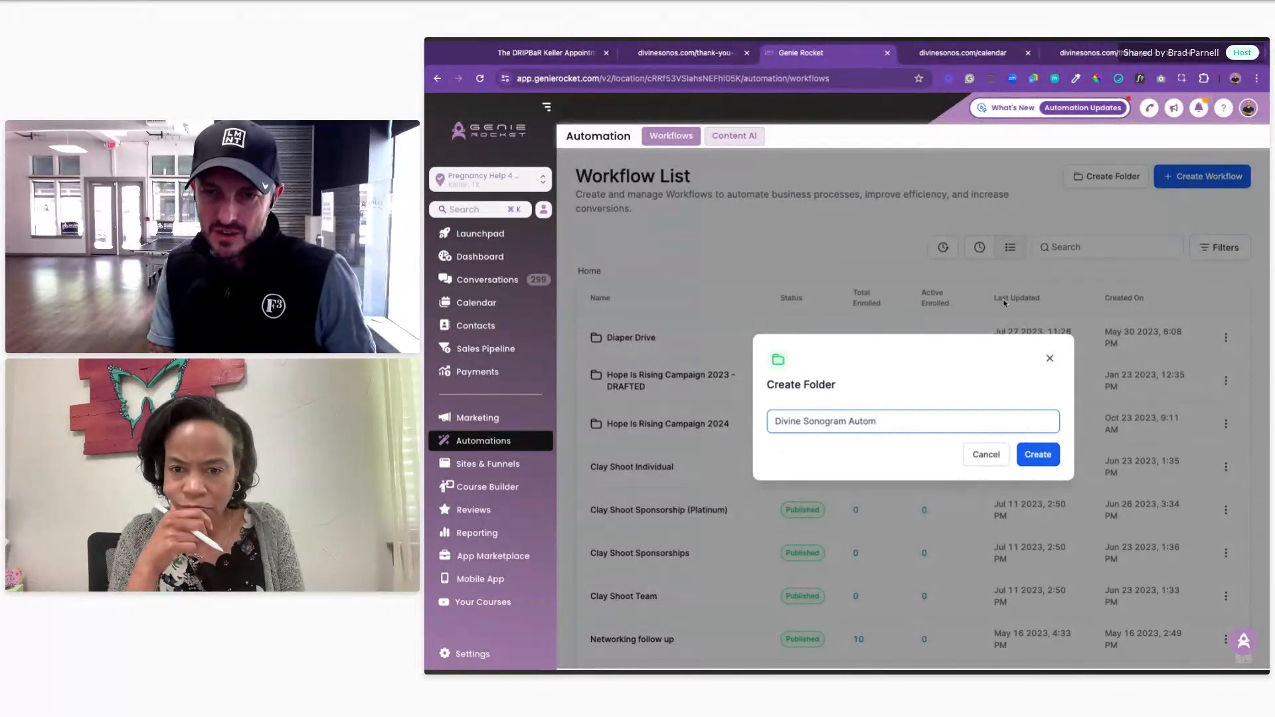
click(1038, 455)
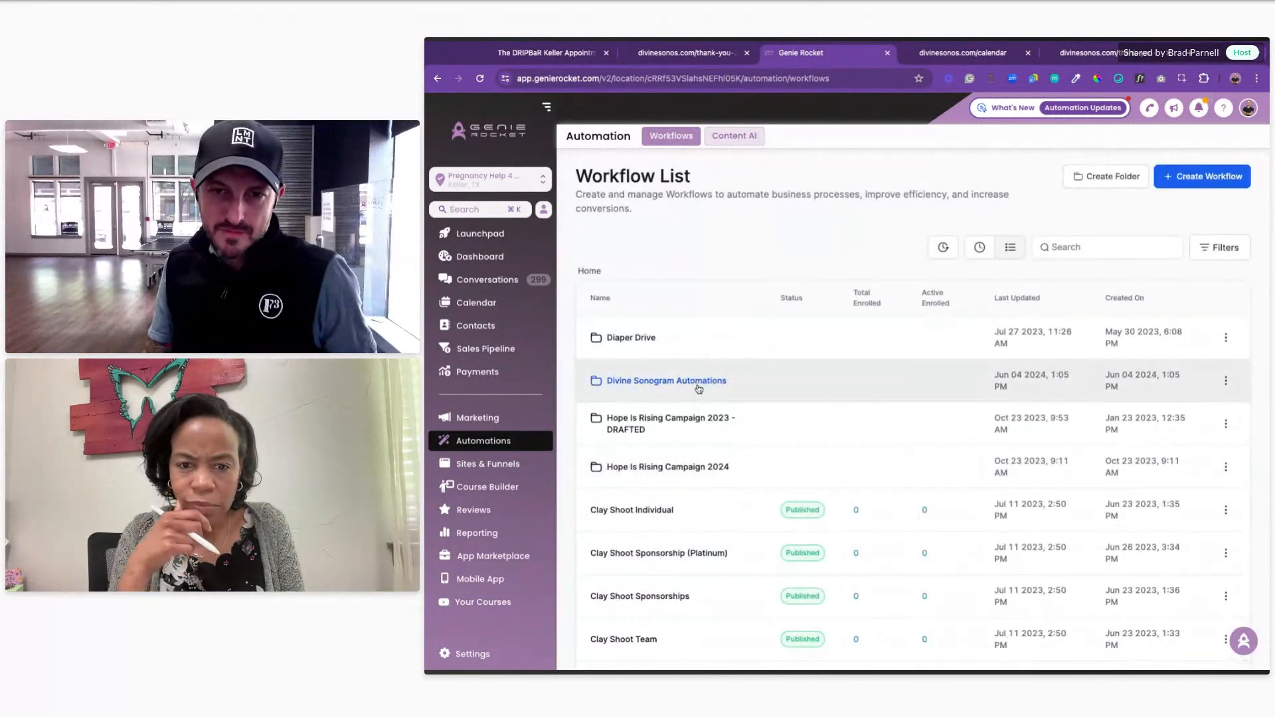
click(697, 382)
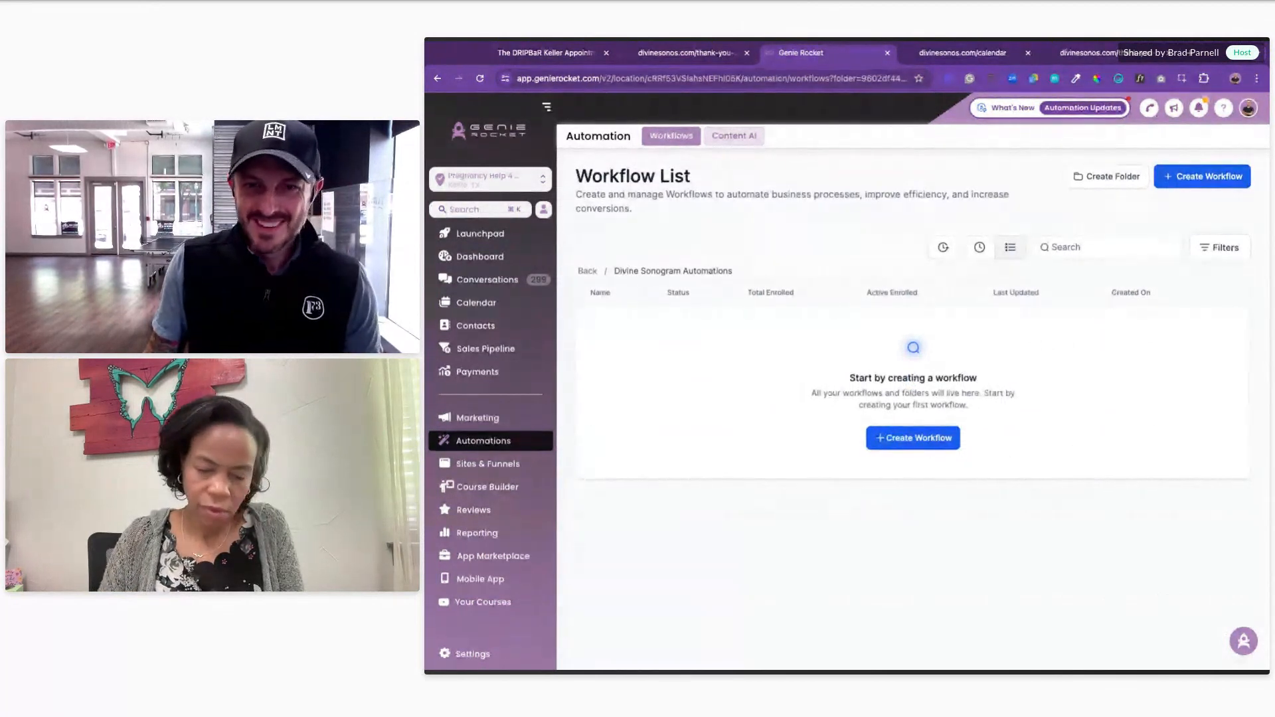
Step: Start a blank workflow from scratch and title it 'Sonogram Site Visit'
click(922, 443)
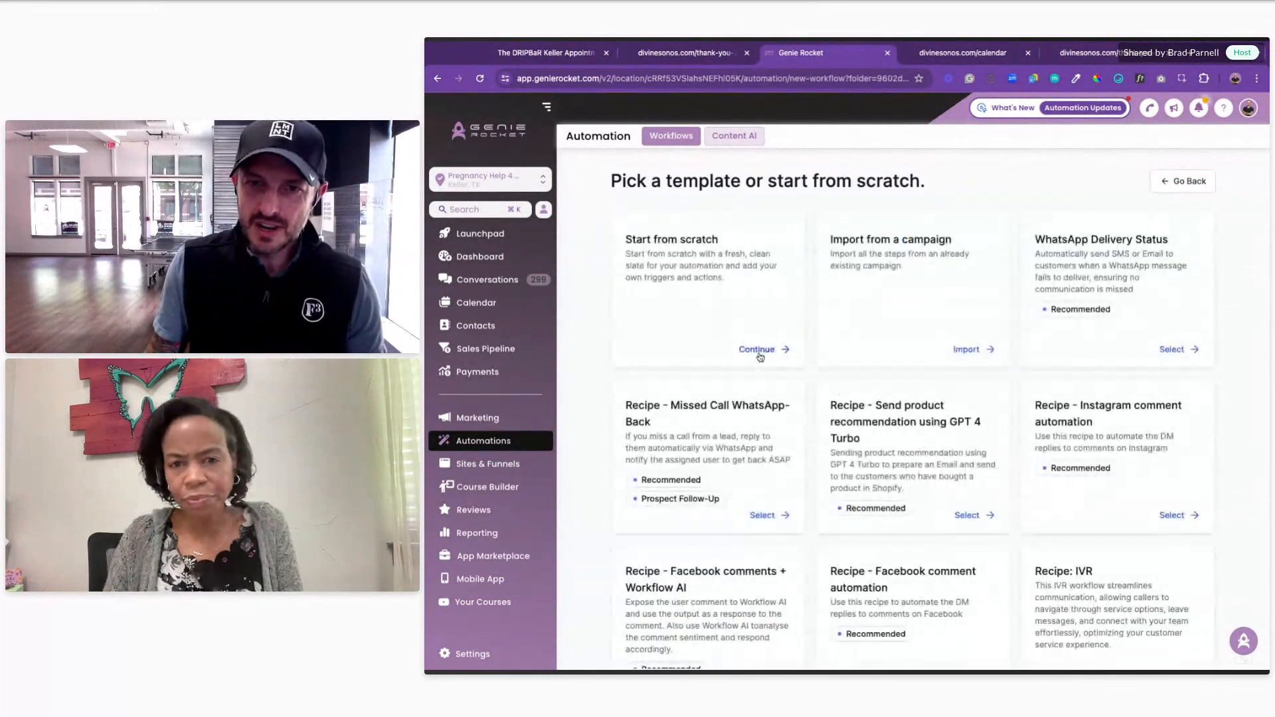
click(757, 350)
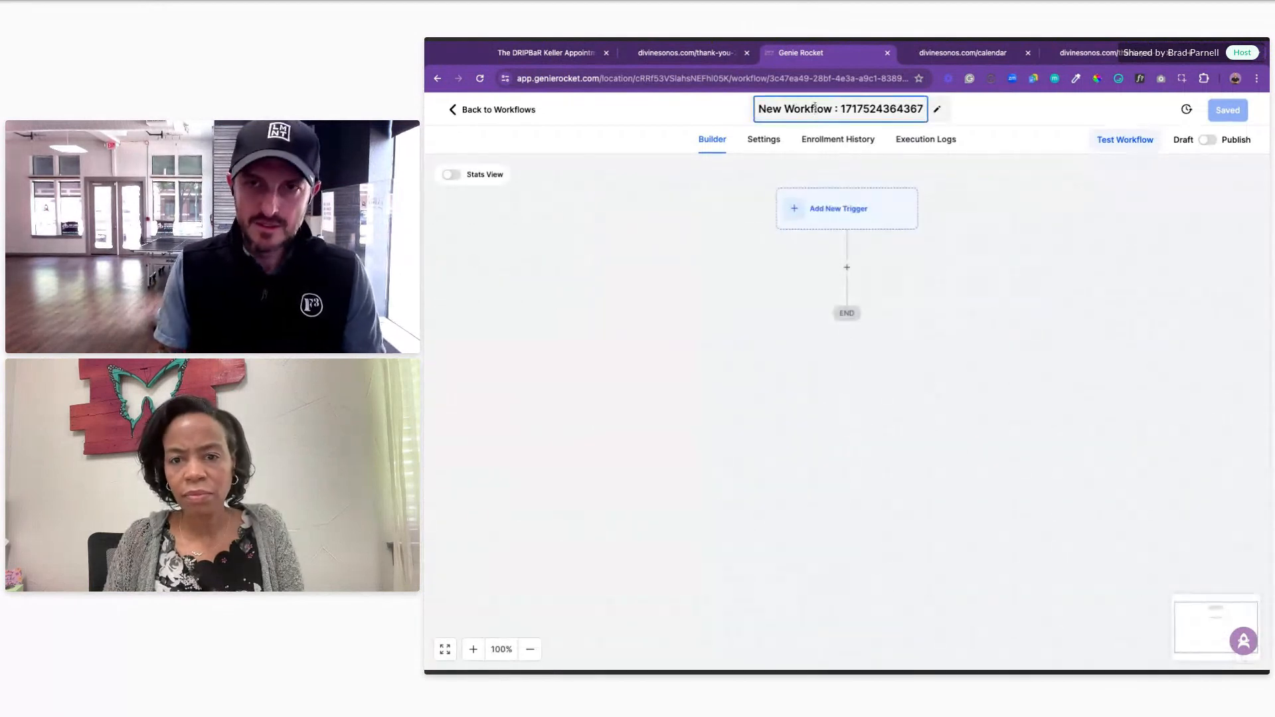
triple_click(815, 108)
key(BackSpace)
text(Sonog)
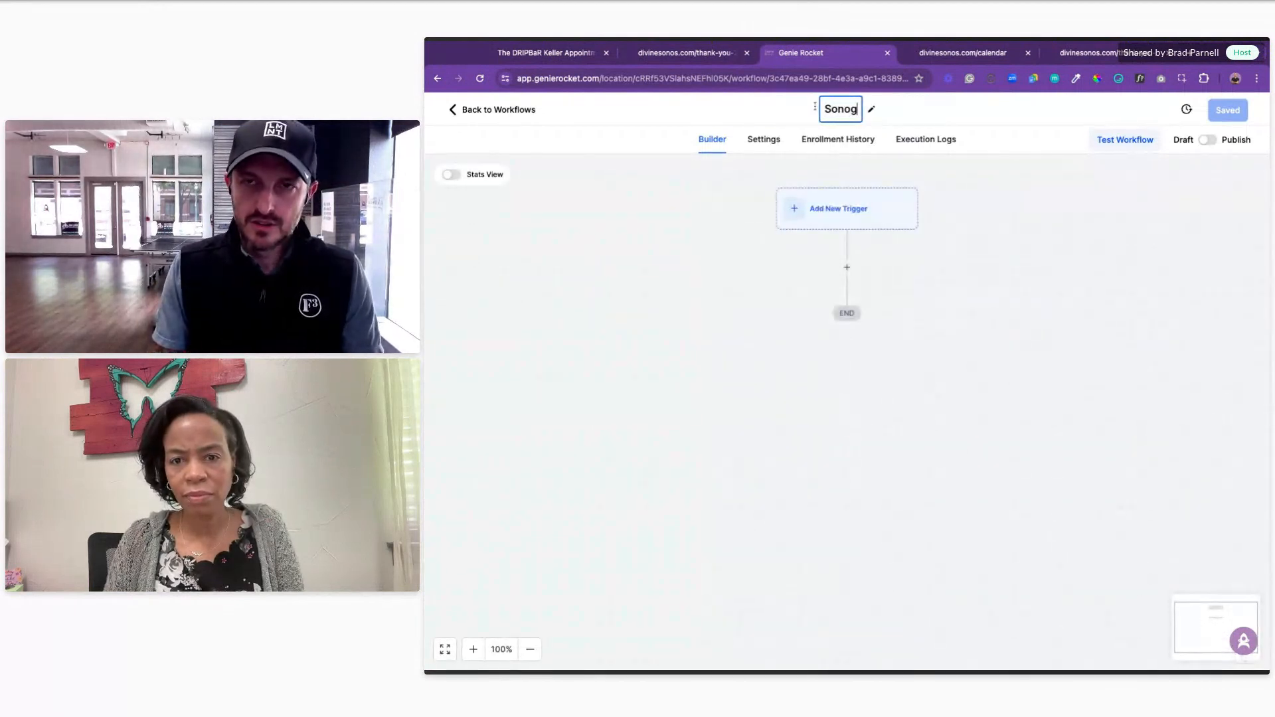
text(ram Sit)
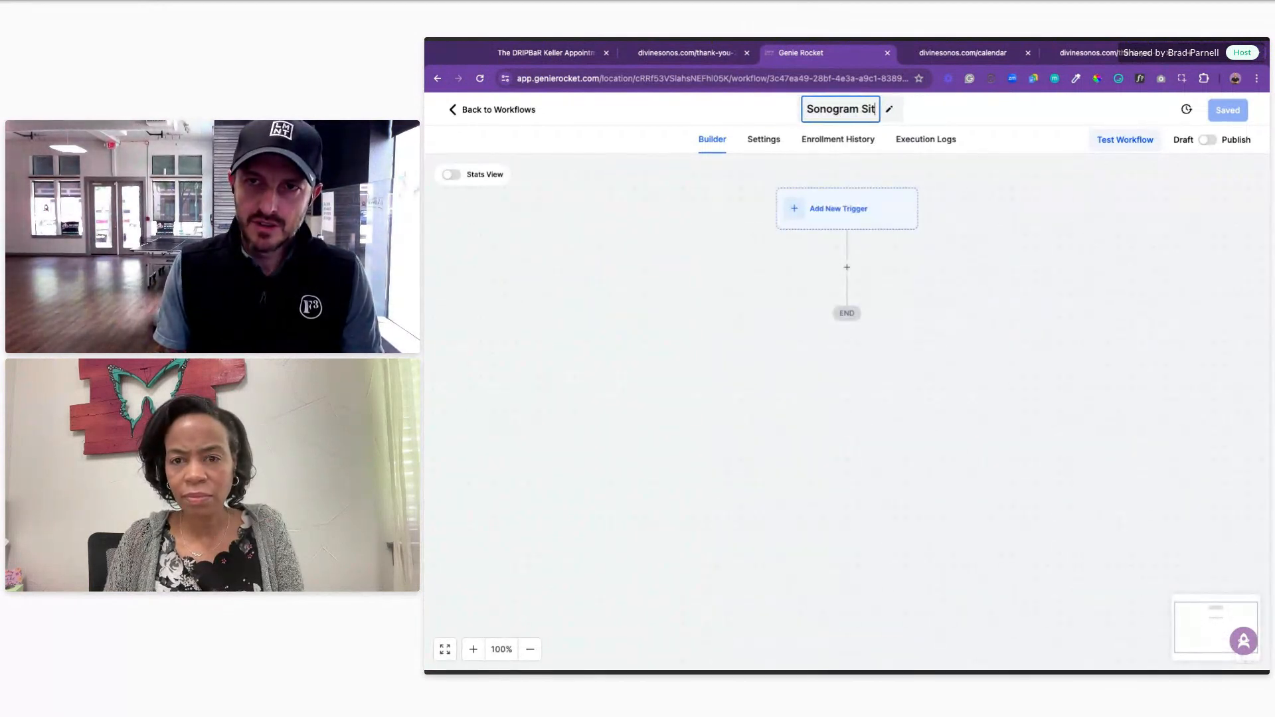
text(e Visit)
click(703, 215)
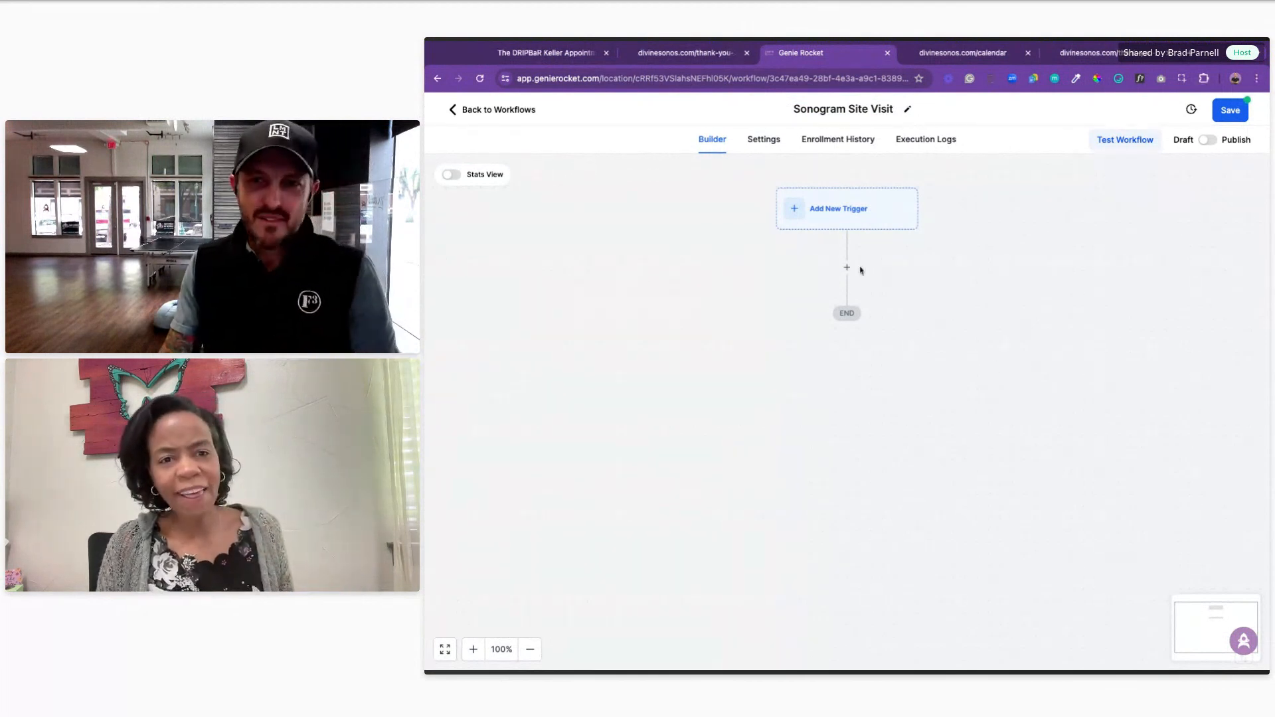
Step: Add a Funnel/Website PageView trigger filtered to Funnel/Website Is Divine Sonograms and save it
click(842, 213)
click(976, 246)
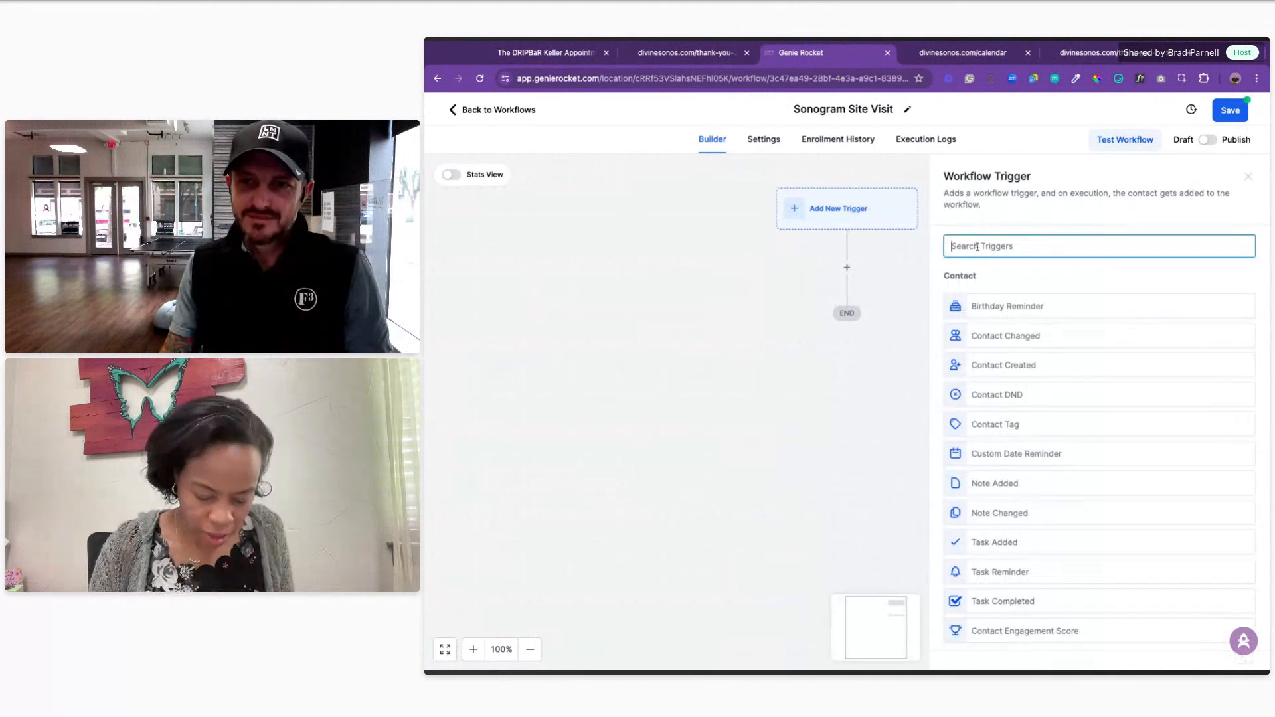
text(website)
click(1008, 309)
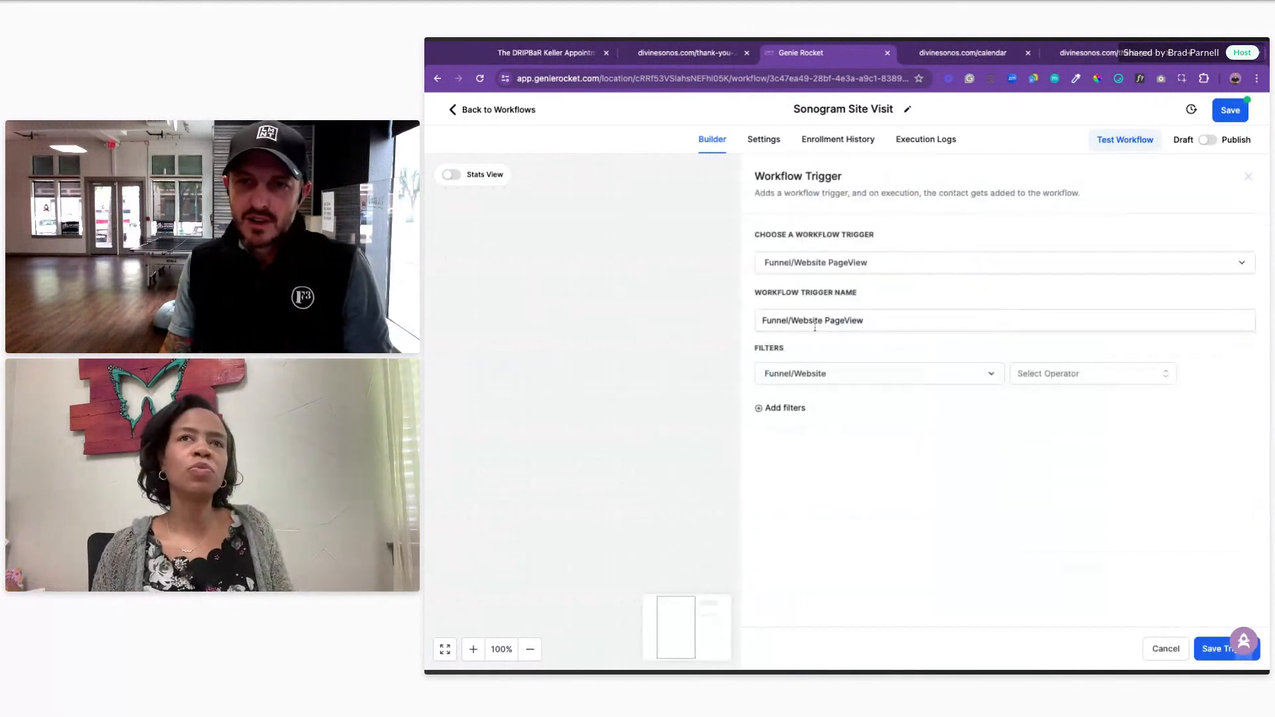
click(1066, 380)
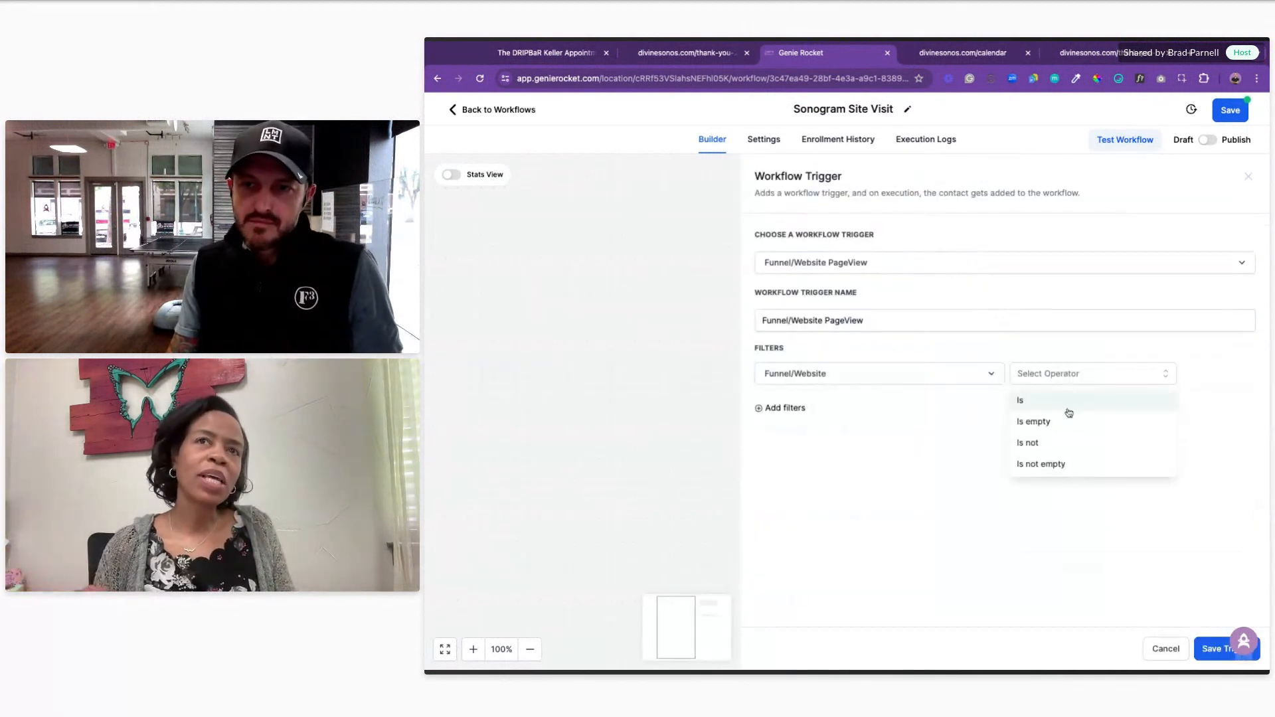
click(1066, 403)
click(1135, 376)
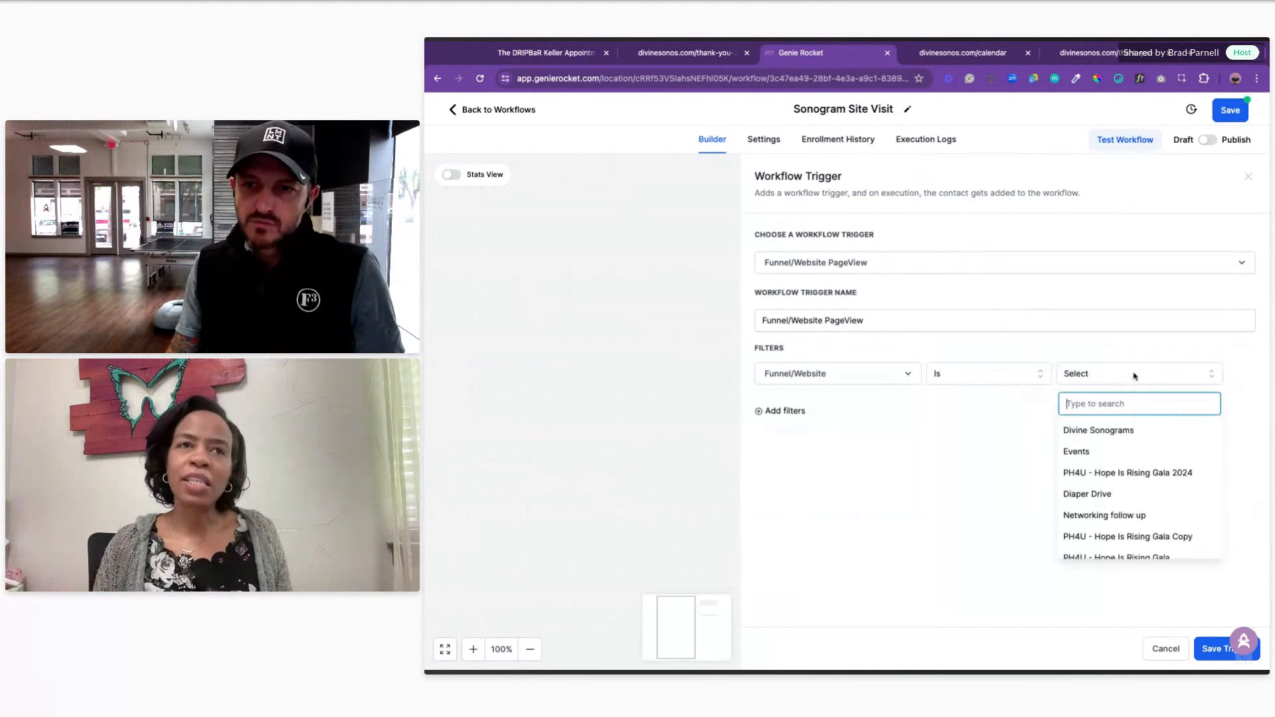
click(1135, 430)
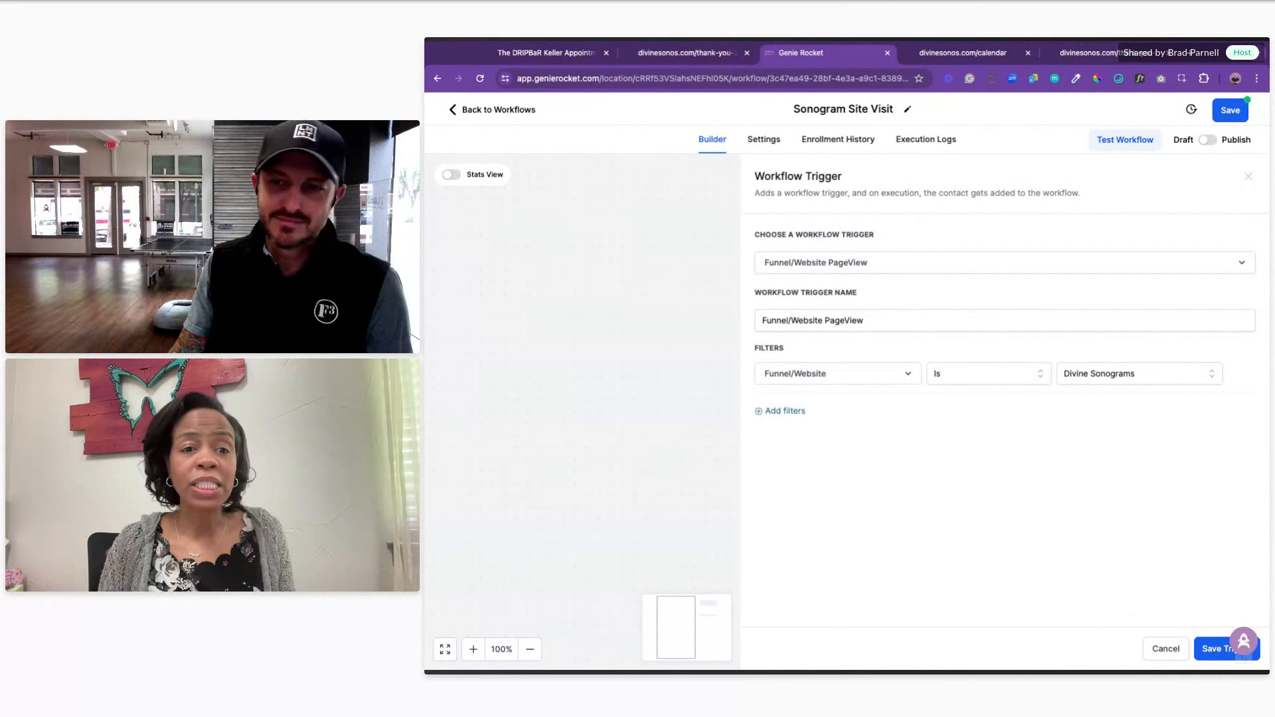
click(1217, 649)
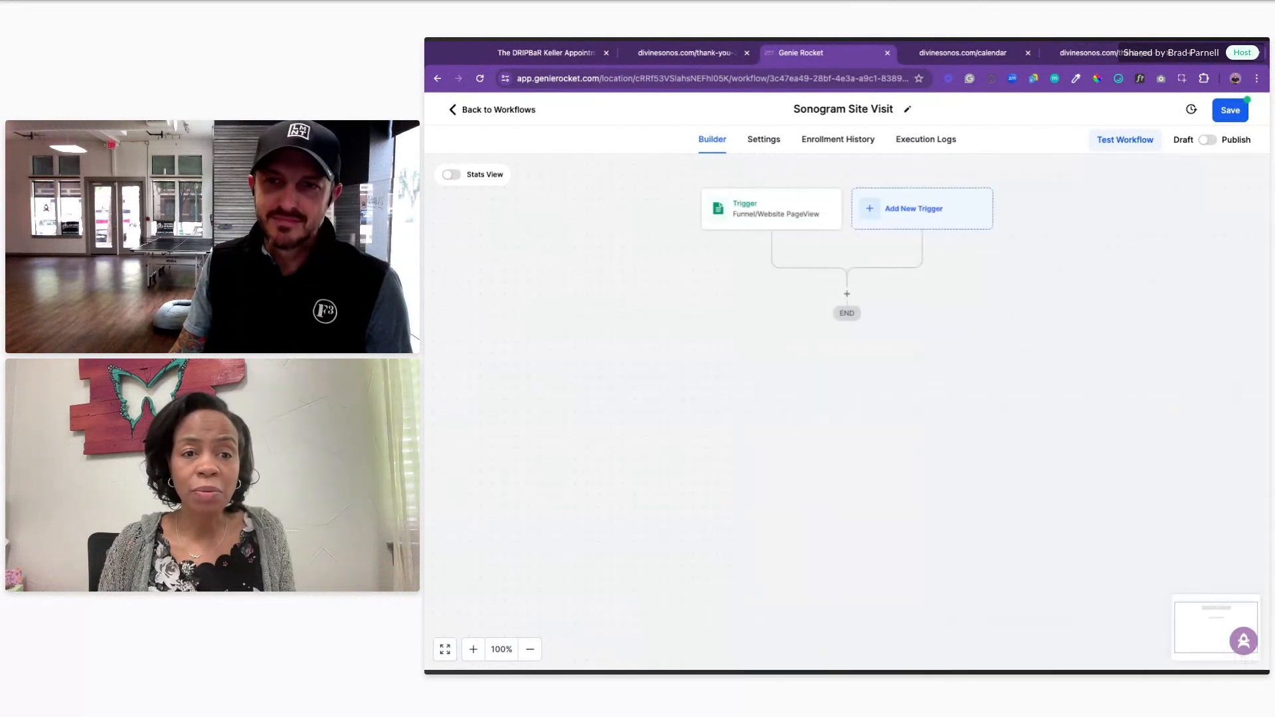
Step: Reopen the PageView trigger to check its Divine Sonograms filter
click(768, 213)
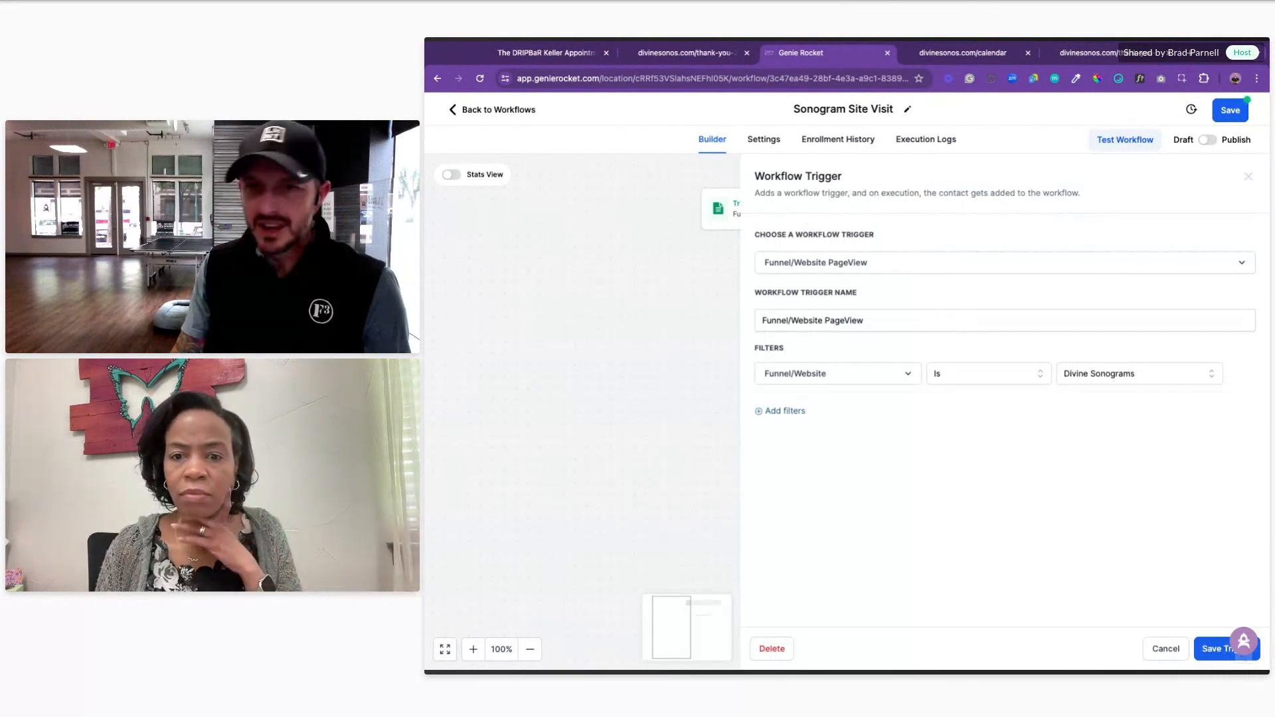
click(1164, 649)
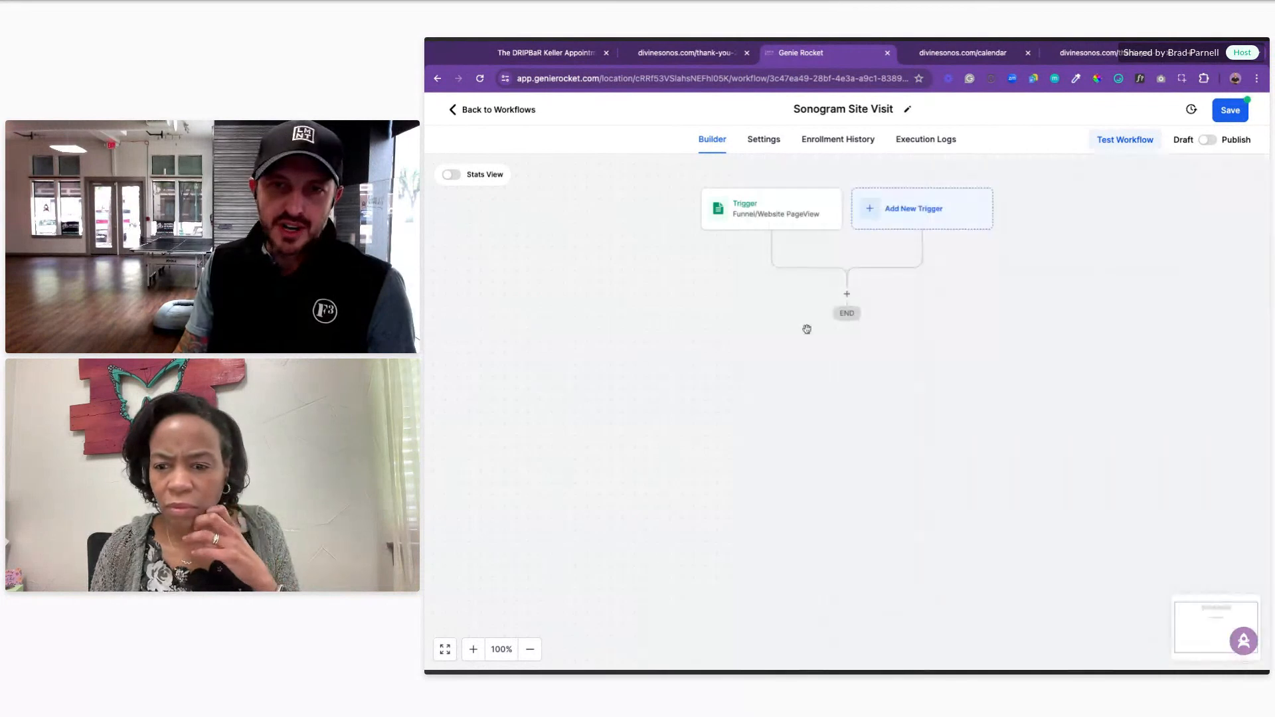
click(778, 222)
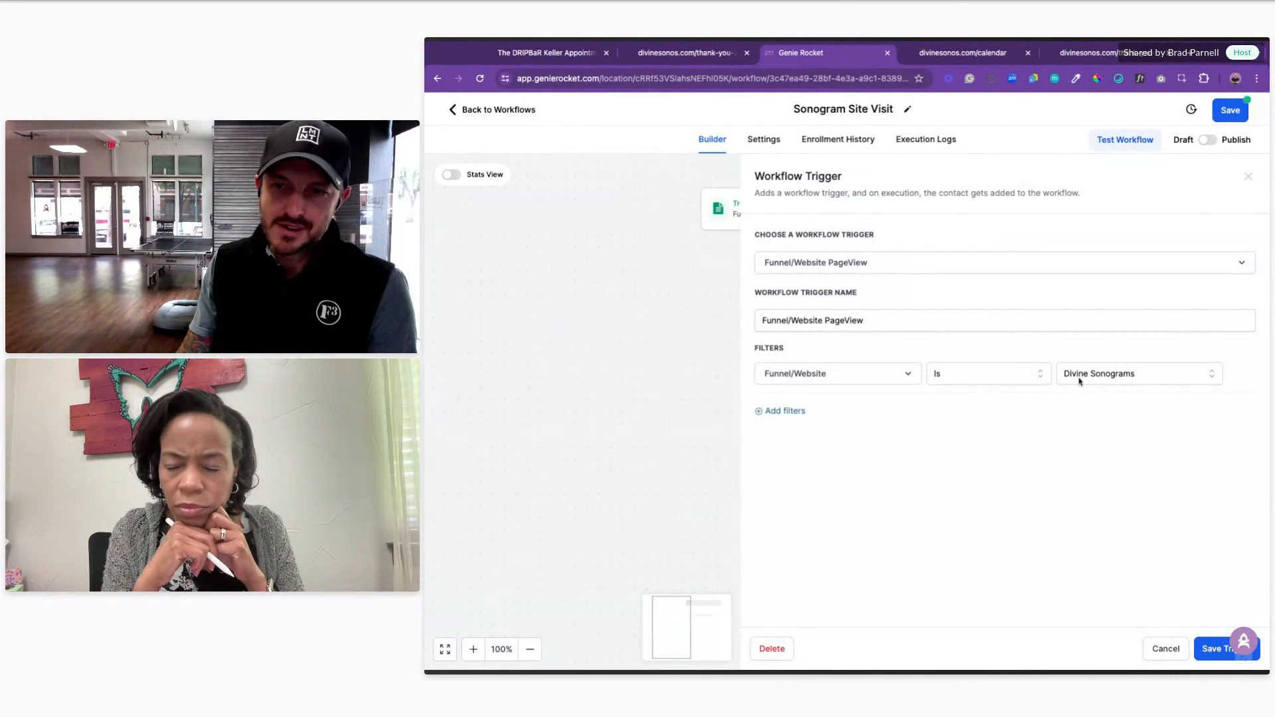
click(1206, 650)
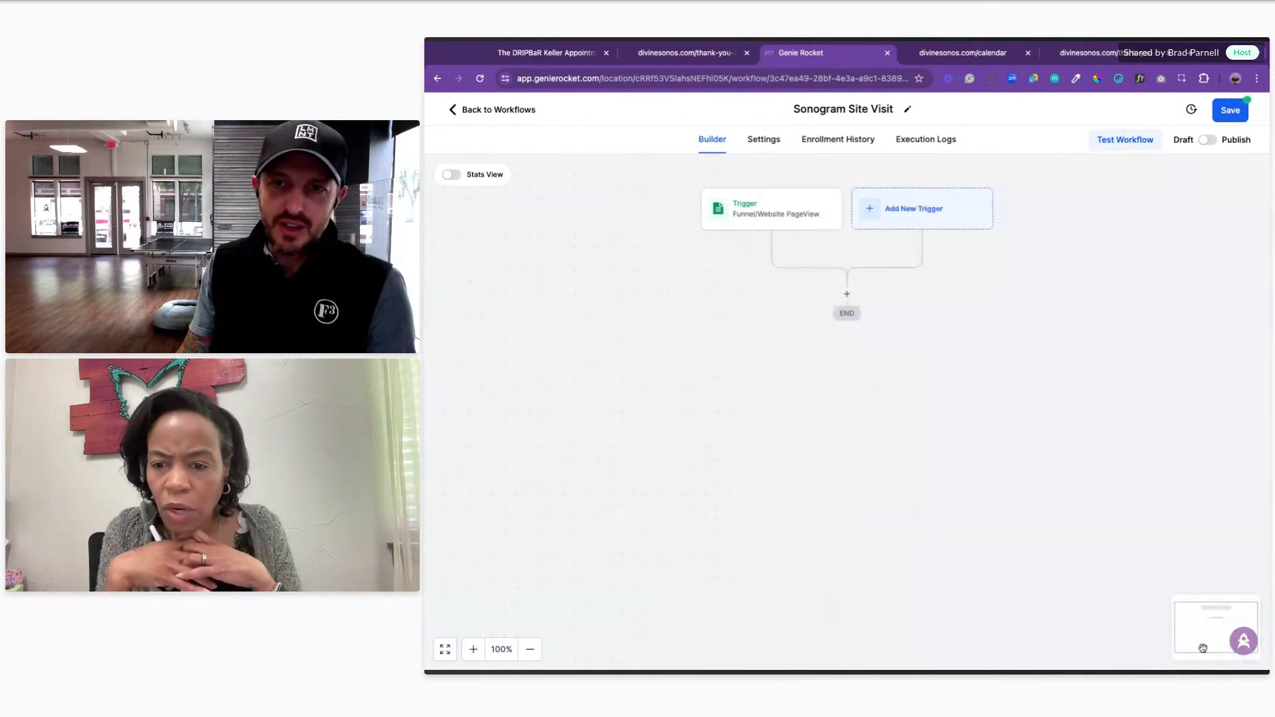
Step: Add an Add Contact Tag action after the page-view trigger
click(847, 294)
text(tah\g)
key(BackSpace)
key(BackSpace)
text(g)
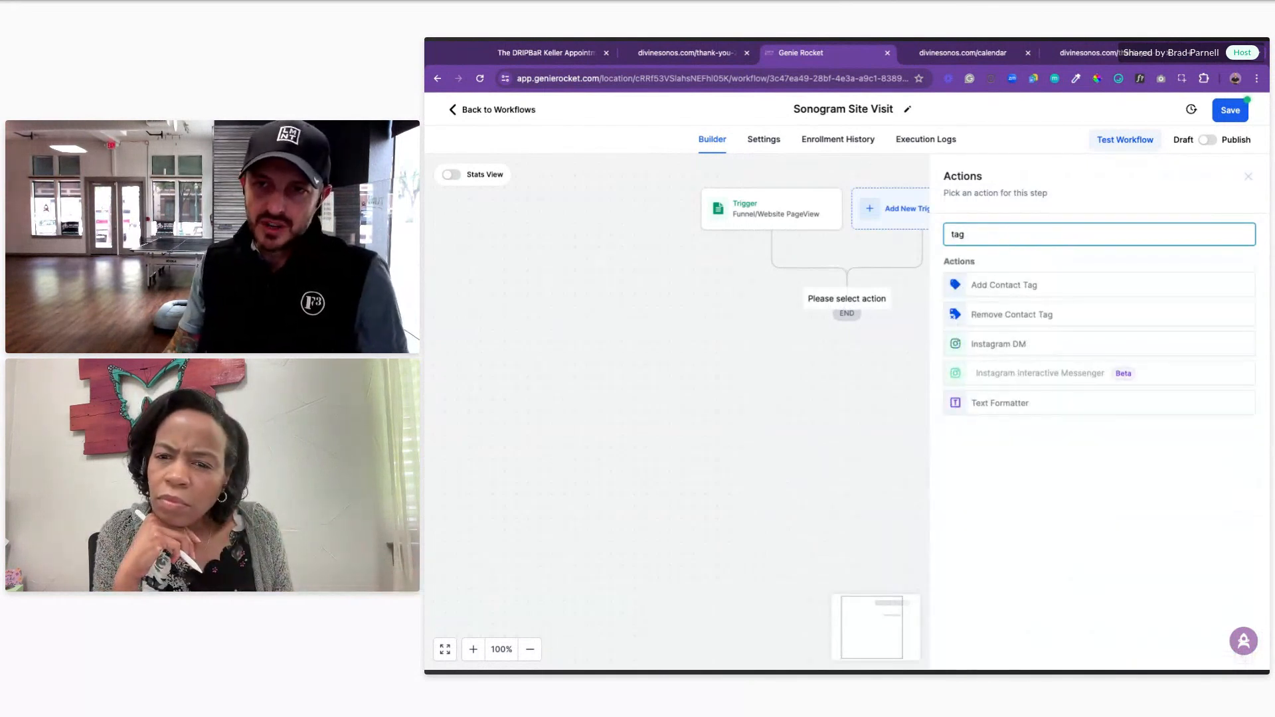
click(1022, 287)
Step: Create and apply a new 'Divine Sonogram' tag, then save the workflow
click(1004, 309)
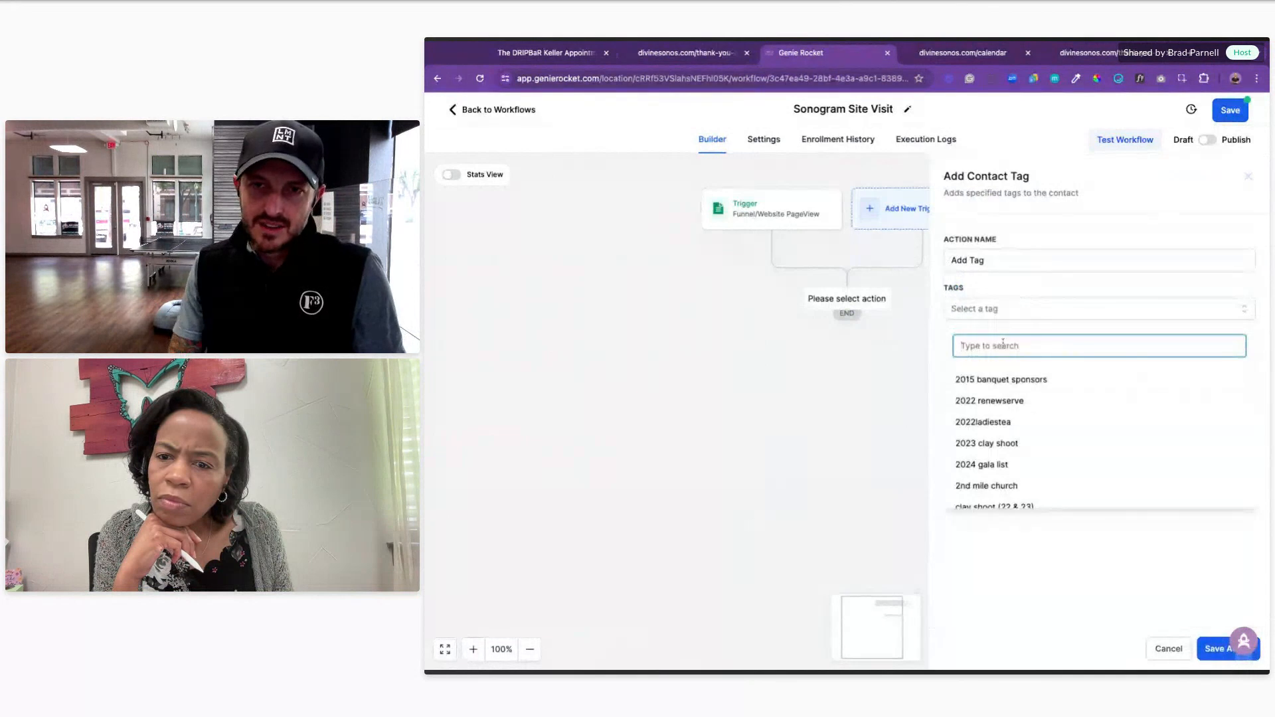
text(Dvi)
text(ivin)
text(e Sonog)
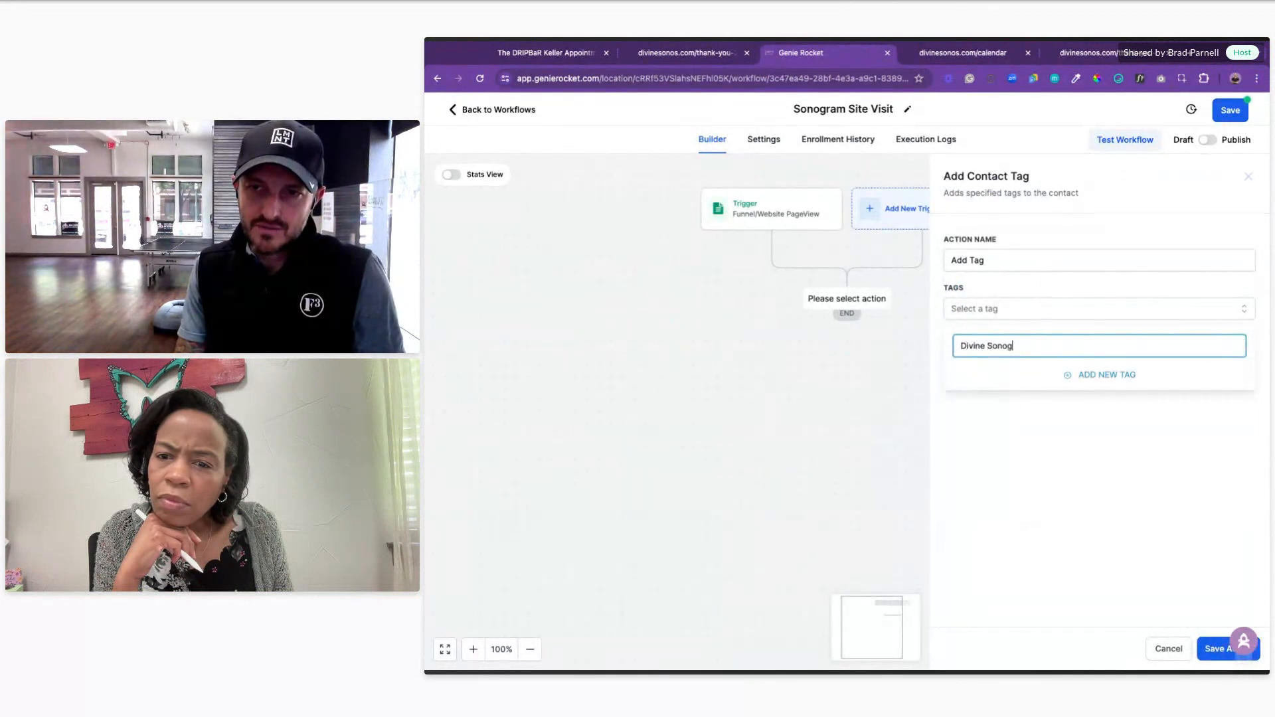
text(ram Paga)
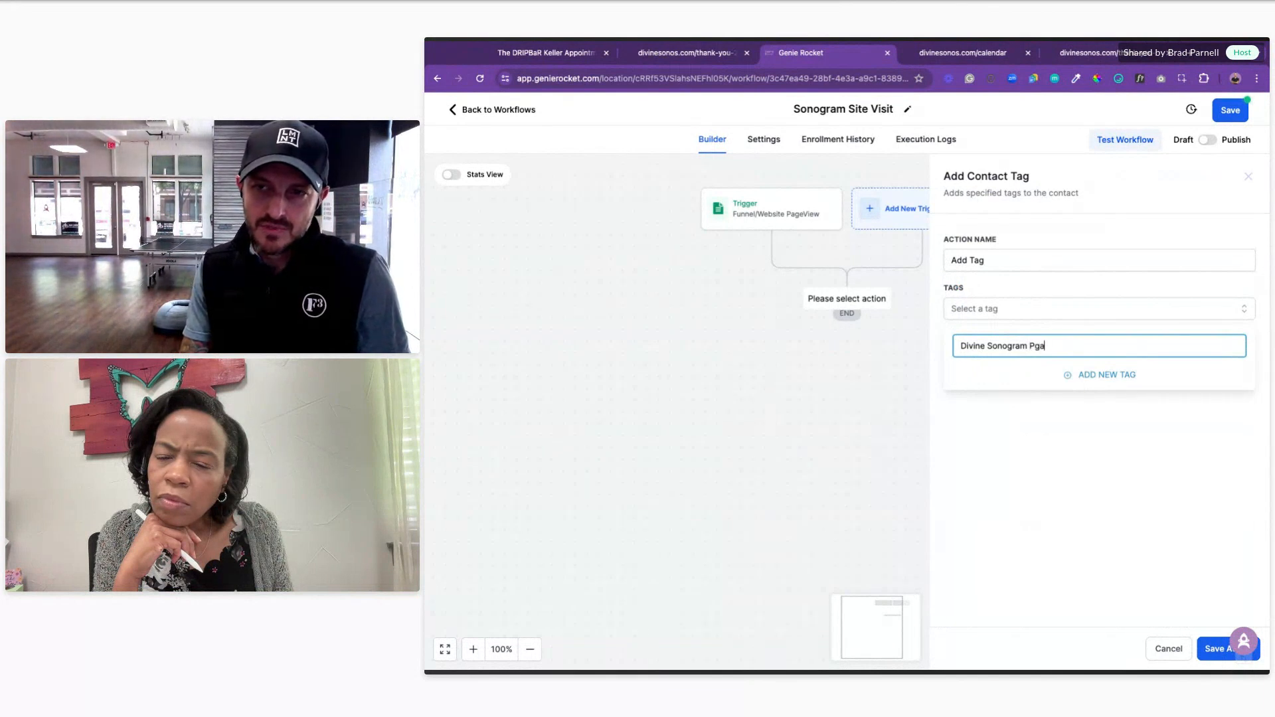
text(view)
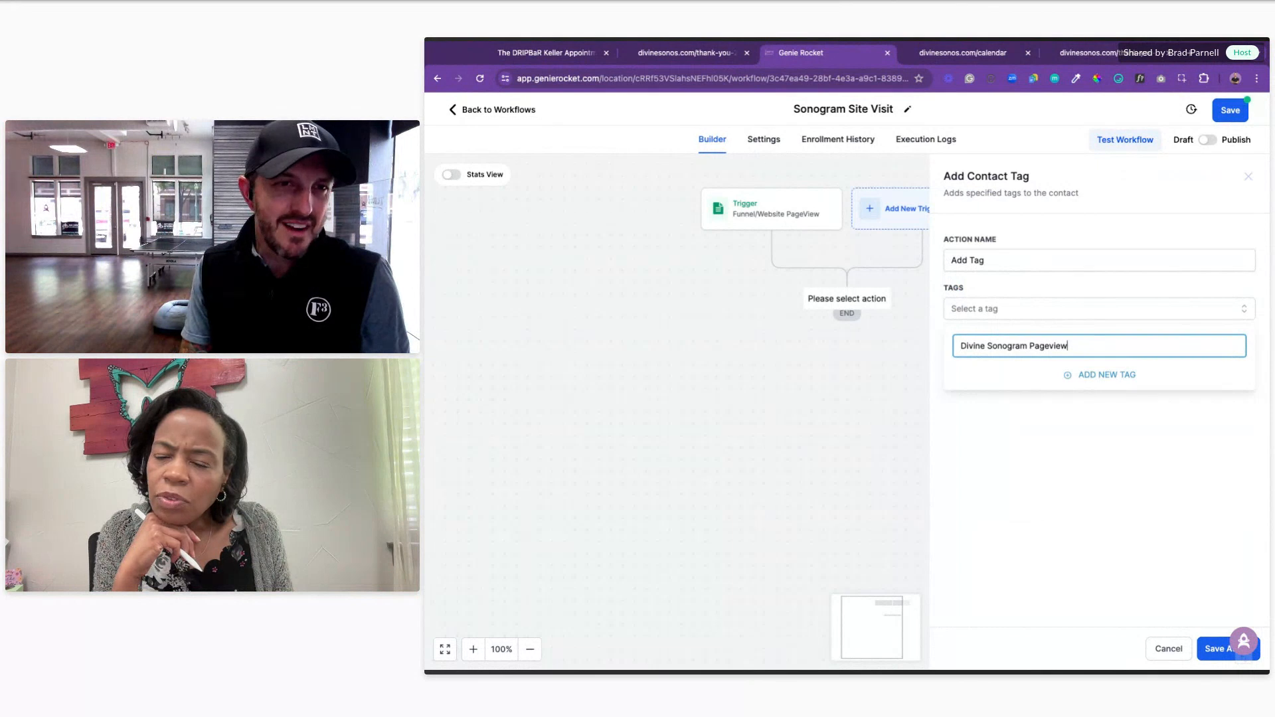
key(BackSpace)
key(BackSpace)
key(BackSpace)
key(BackSpace)
key(BackSpace)
key(BackSpace)
key(BackSpace)
key(BackSpace)
key(BackSpace)
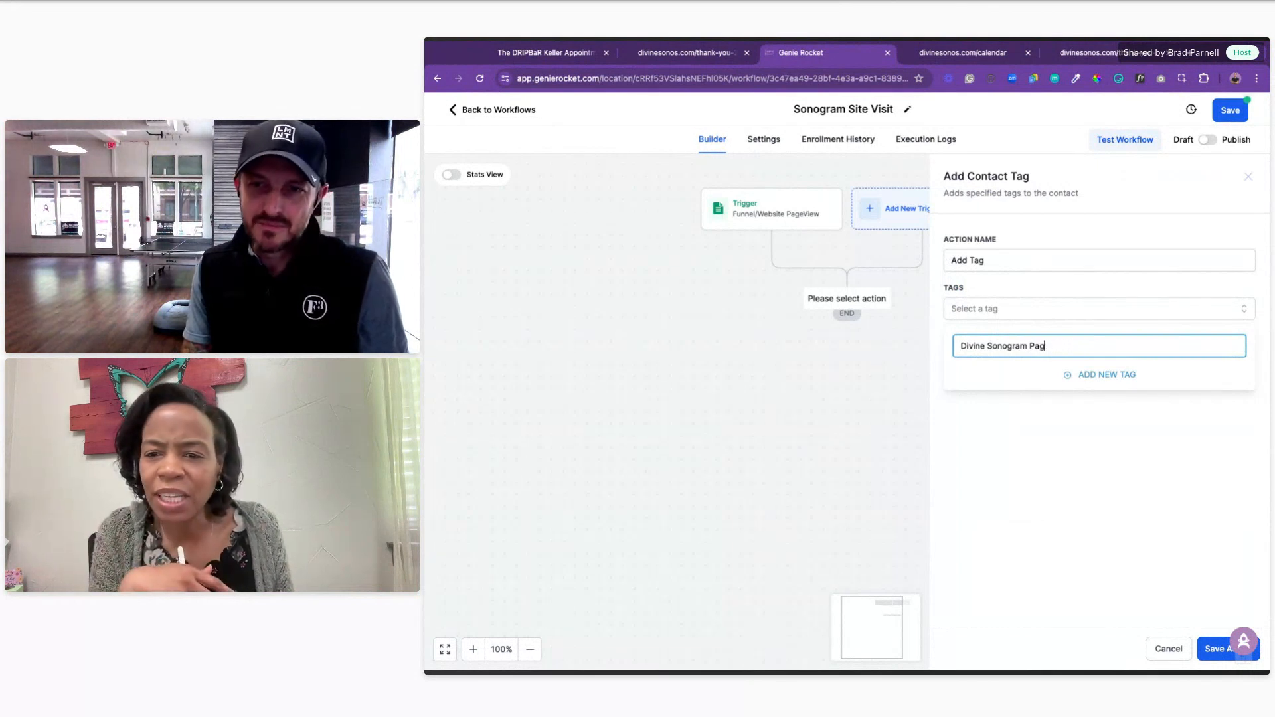
click(1101, 375)
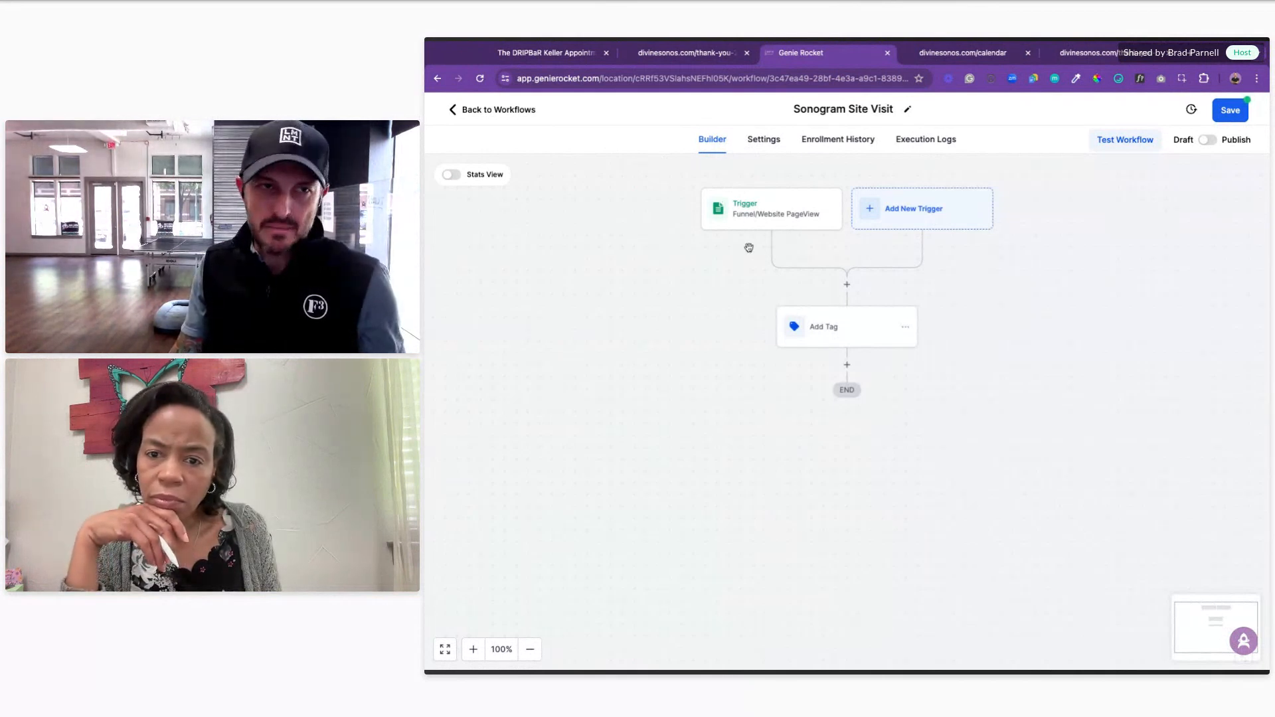
click(1233, 113)
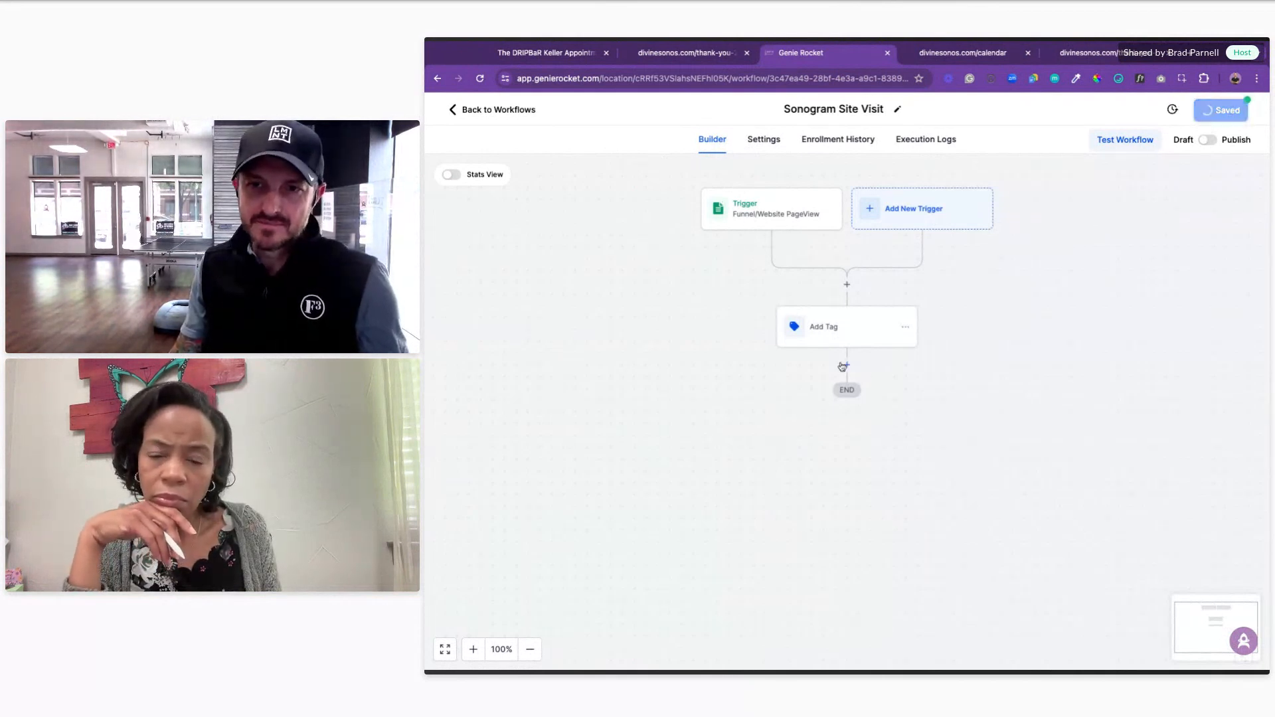
Step: Add a 20-minute Wait step after Add Tag, name it 'Wait 20 Minutes', and save it
click(844, 366)
text(wa)
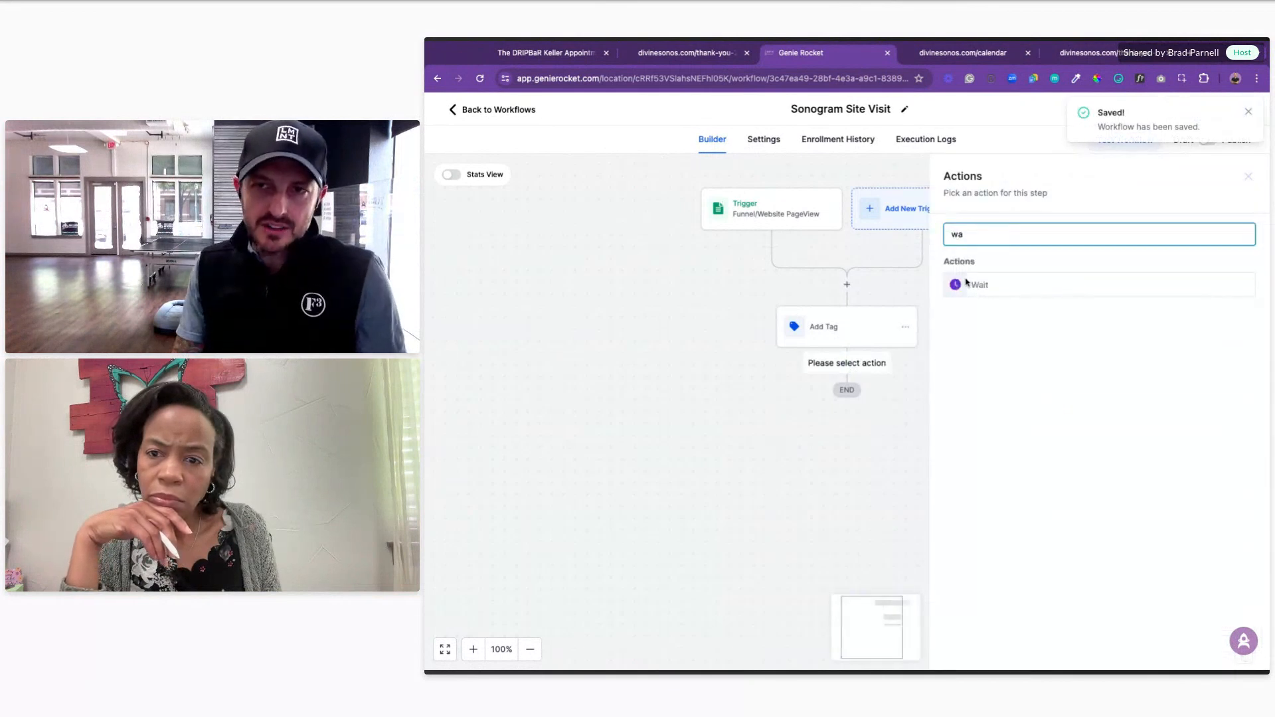
click(997, 277)
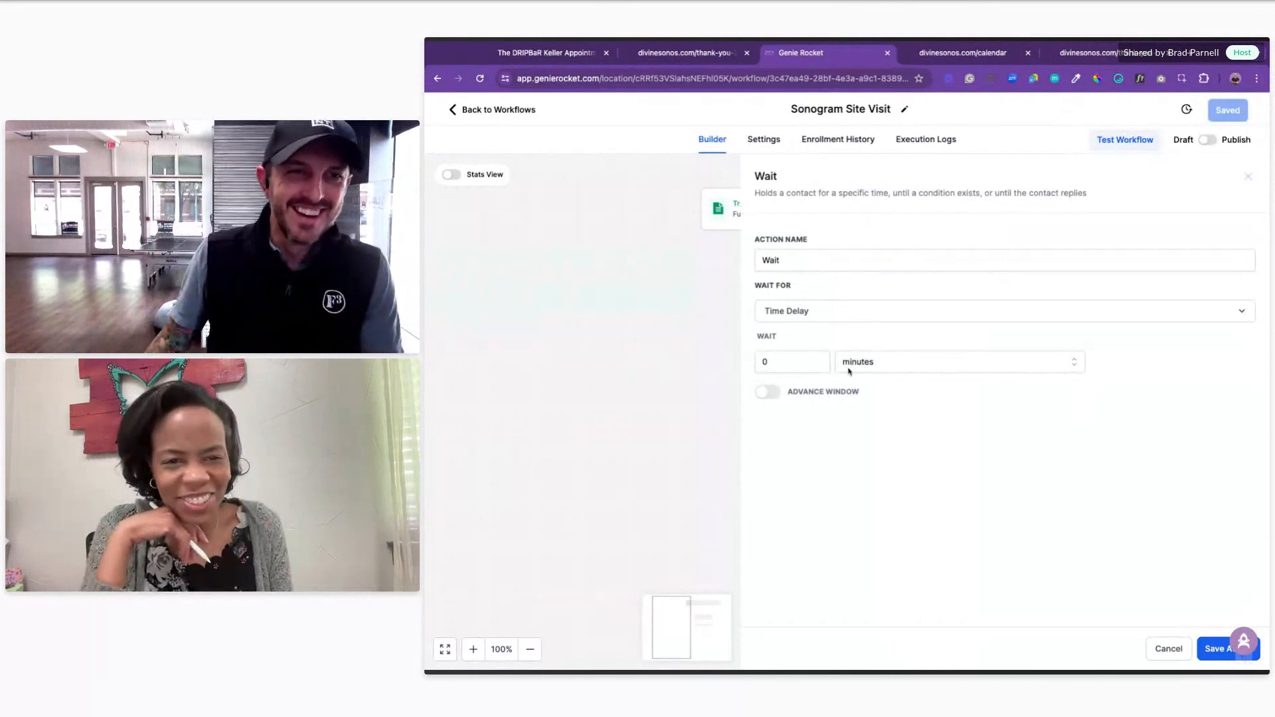
double_click(794, 363)
text(20)
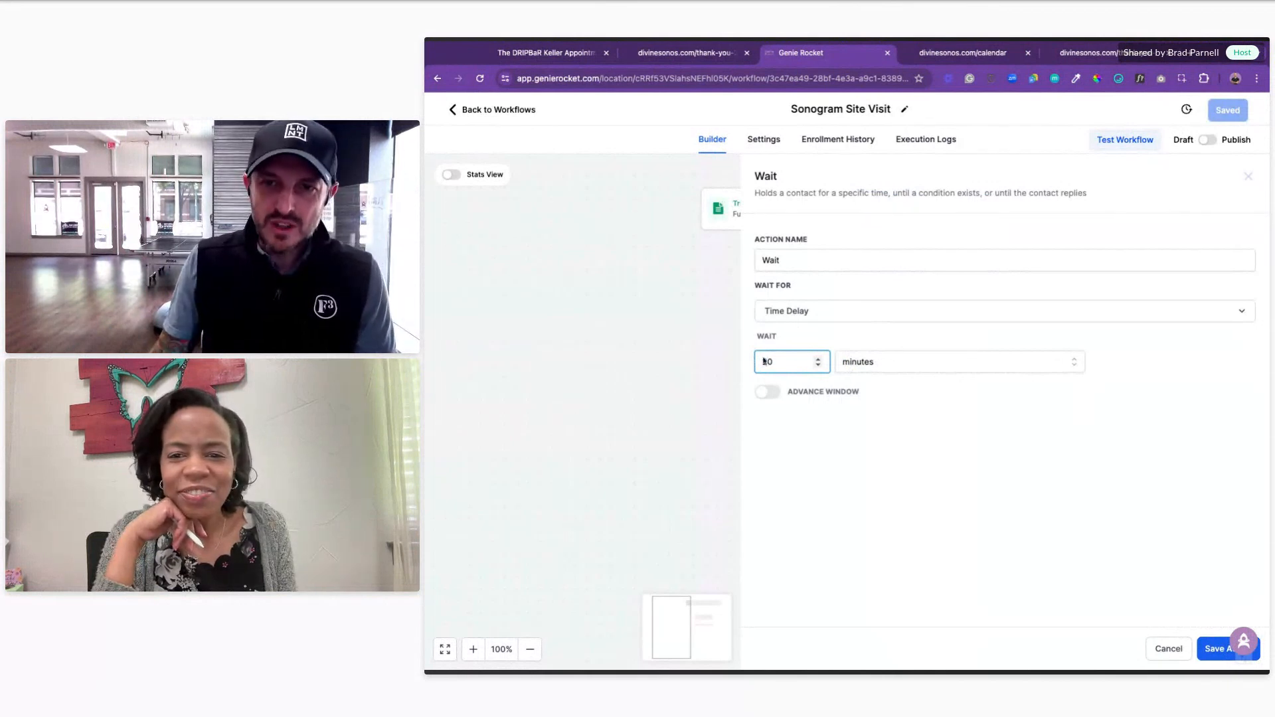
click(815, 259)
text(20 Minutes)
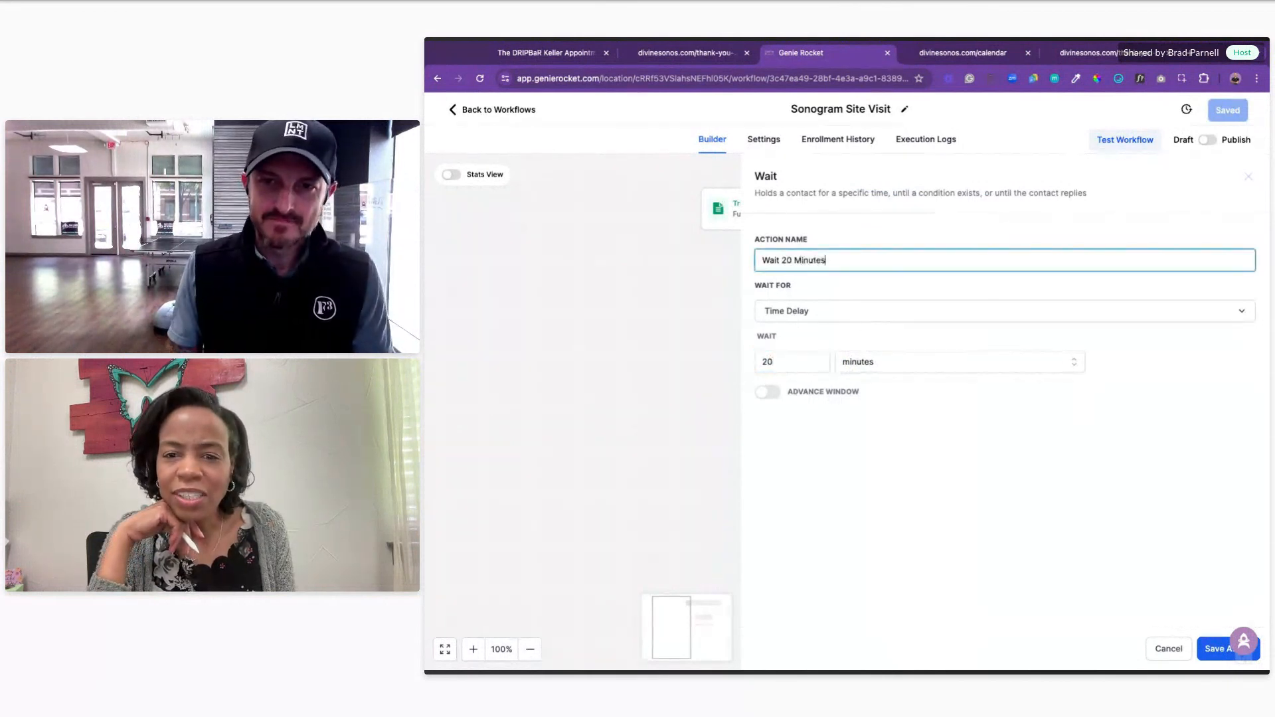
click(1214, 648)
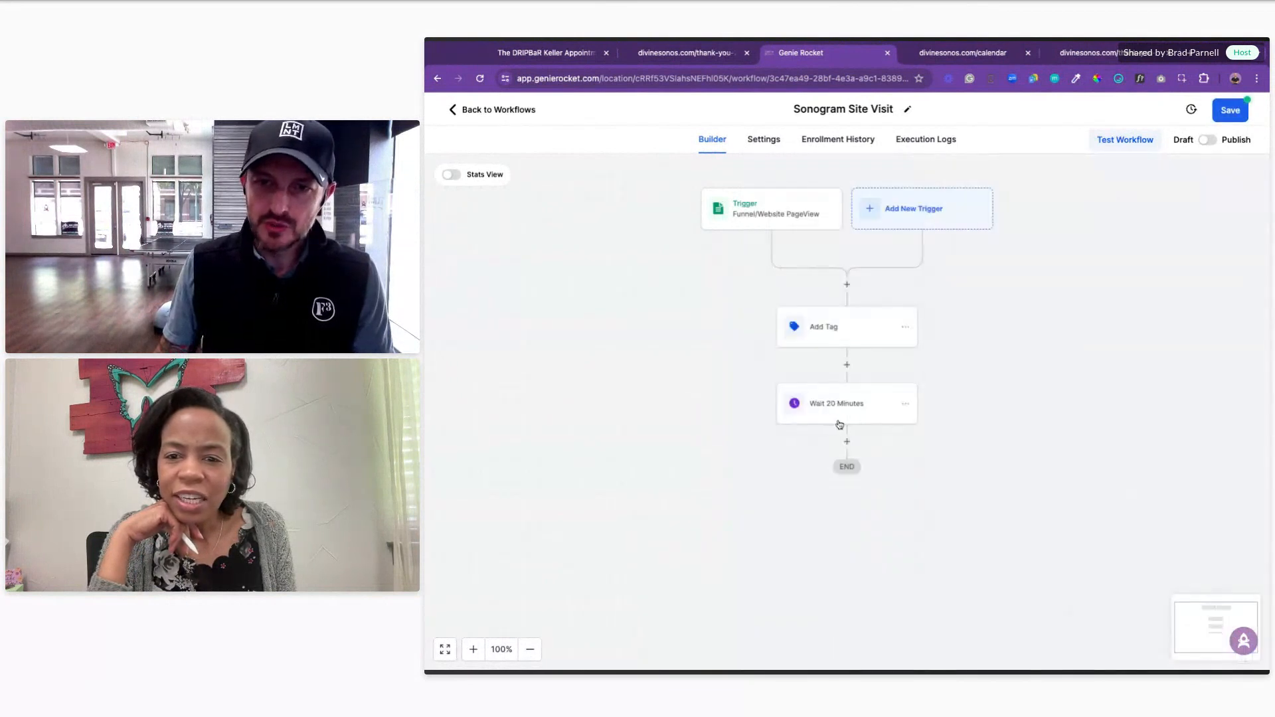
scroll(930, 319, down, 1)
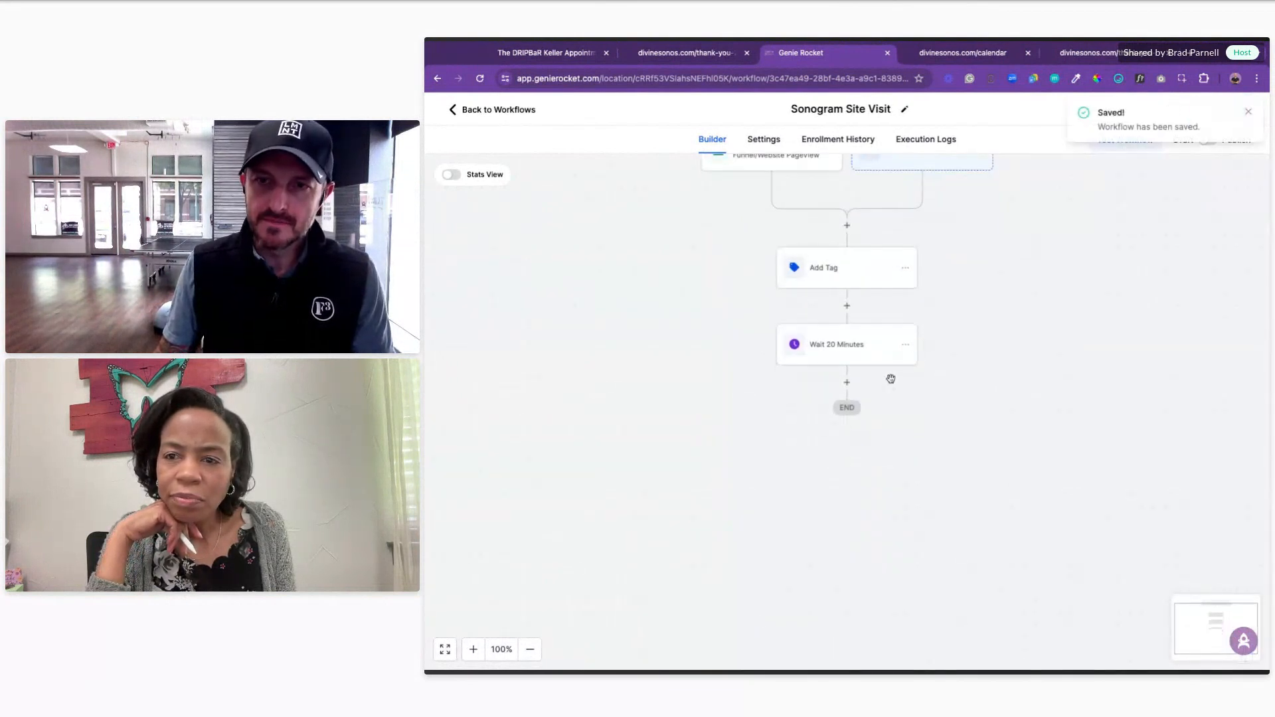
Step: Add a Send SMS step after the wait, beginning 'Hey' plus the contact's first name
click(847, 385)
text(sms)
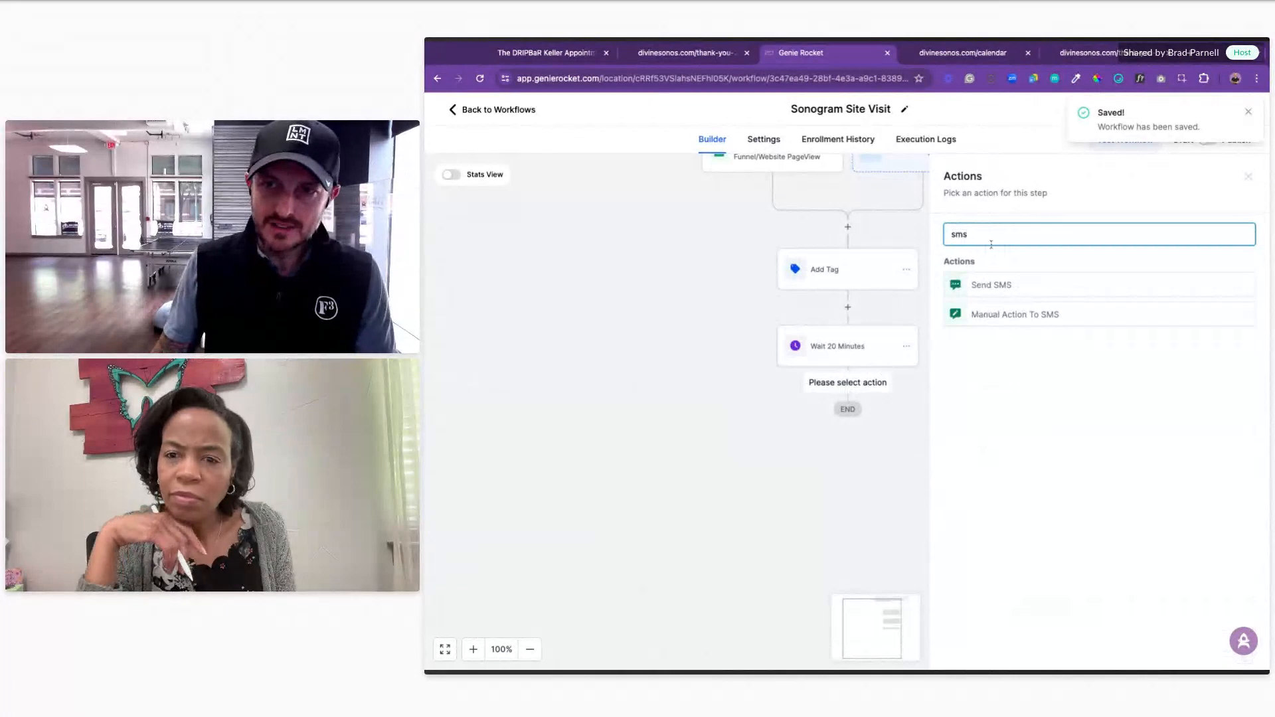
click(1011, 287)
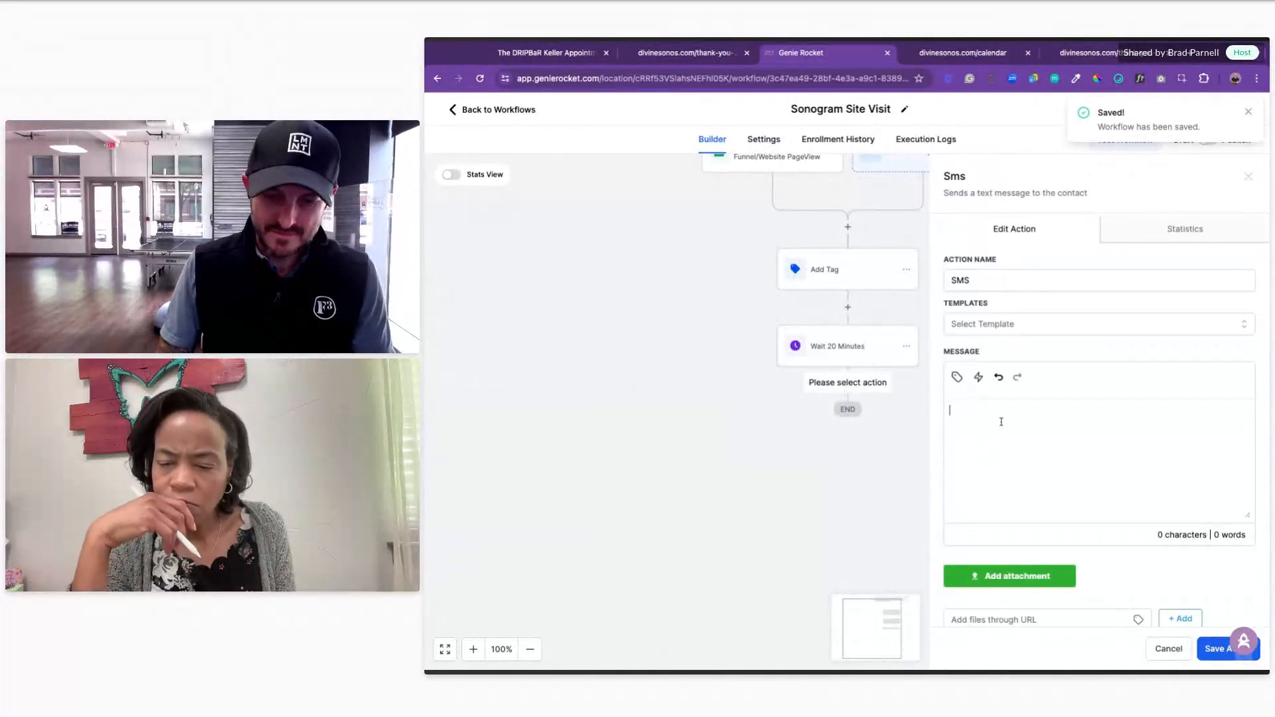
text(Hey)
click(957, 377)
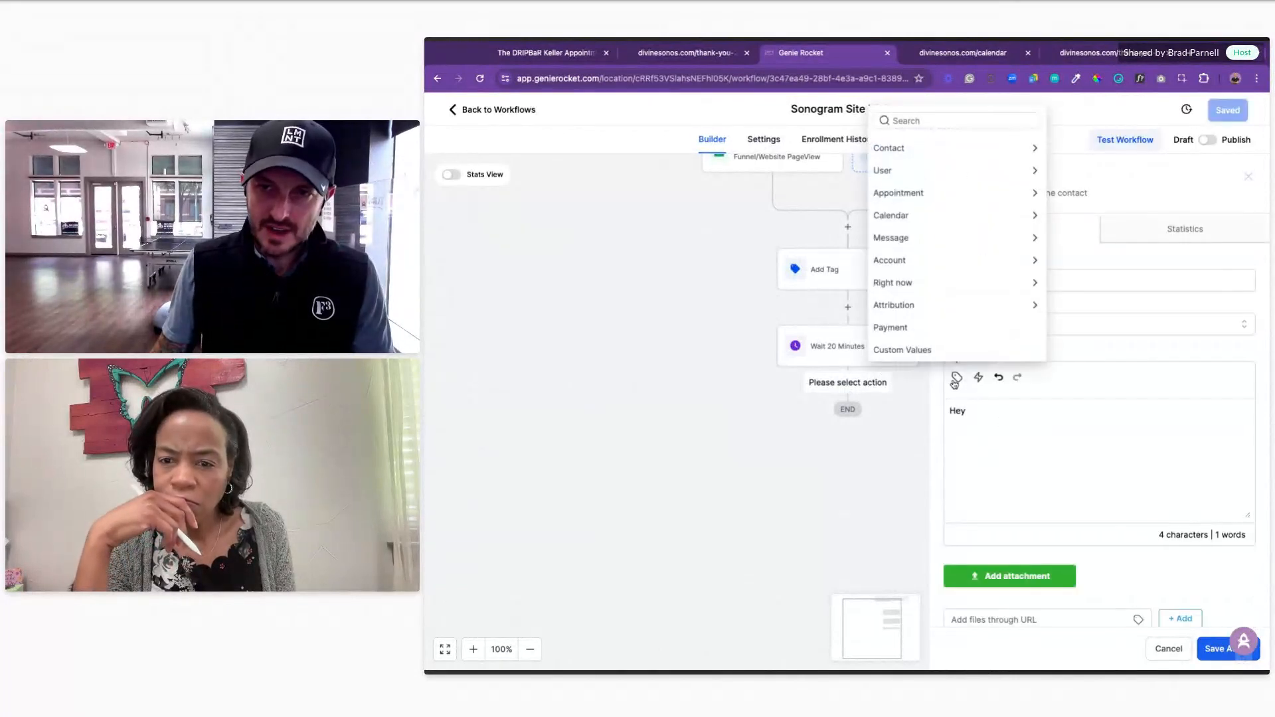
click(936, 150)
click(935, 147)
Step: Continue the SMS: 'thank you so much for visiting the Divine Sonogram booking page! Can we help you get an appointment booked?'
text(, thank)
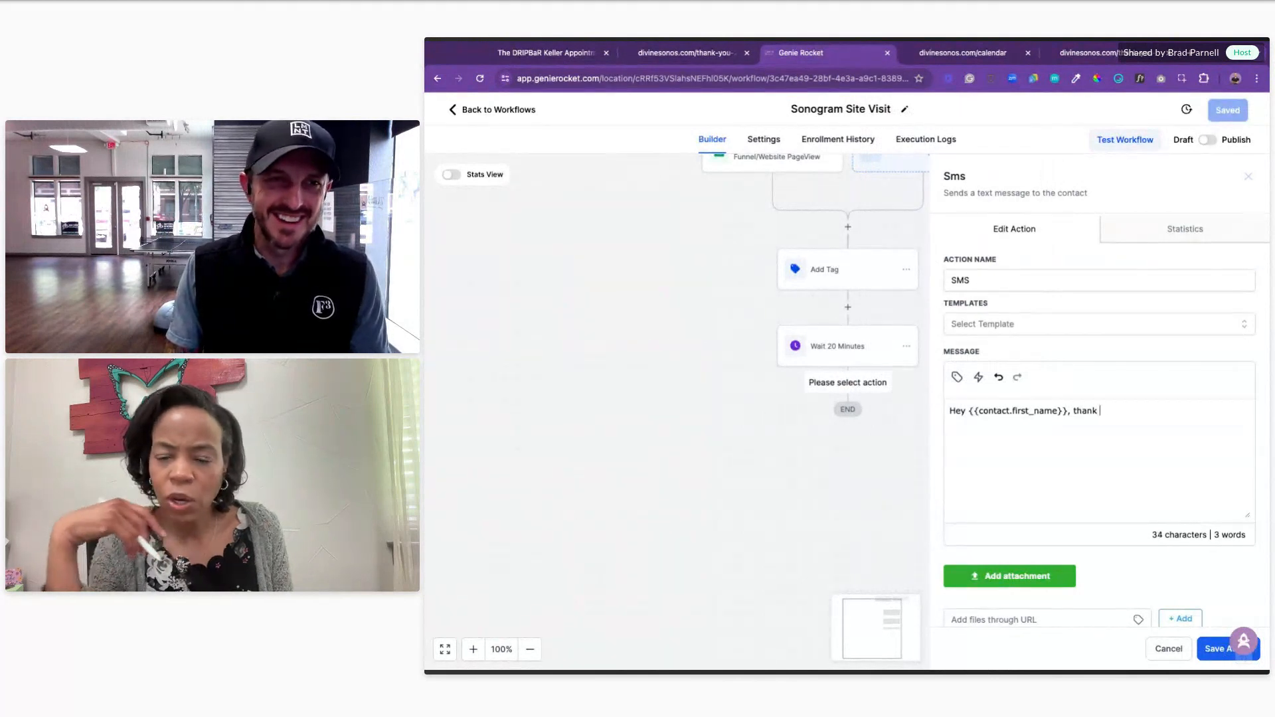
text( yo uso)
key(BackSpace)
key(BackSpace)
key(BackSpace)
key(BackSpace)
key(BackSpace)
text(u so mucy)
key(BackSpace)
key(BackSpace)
text(h for visiting )
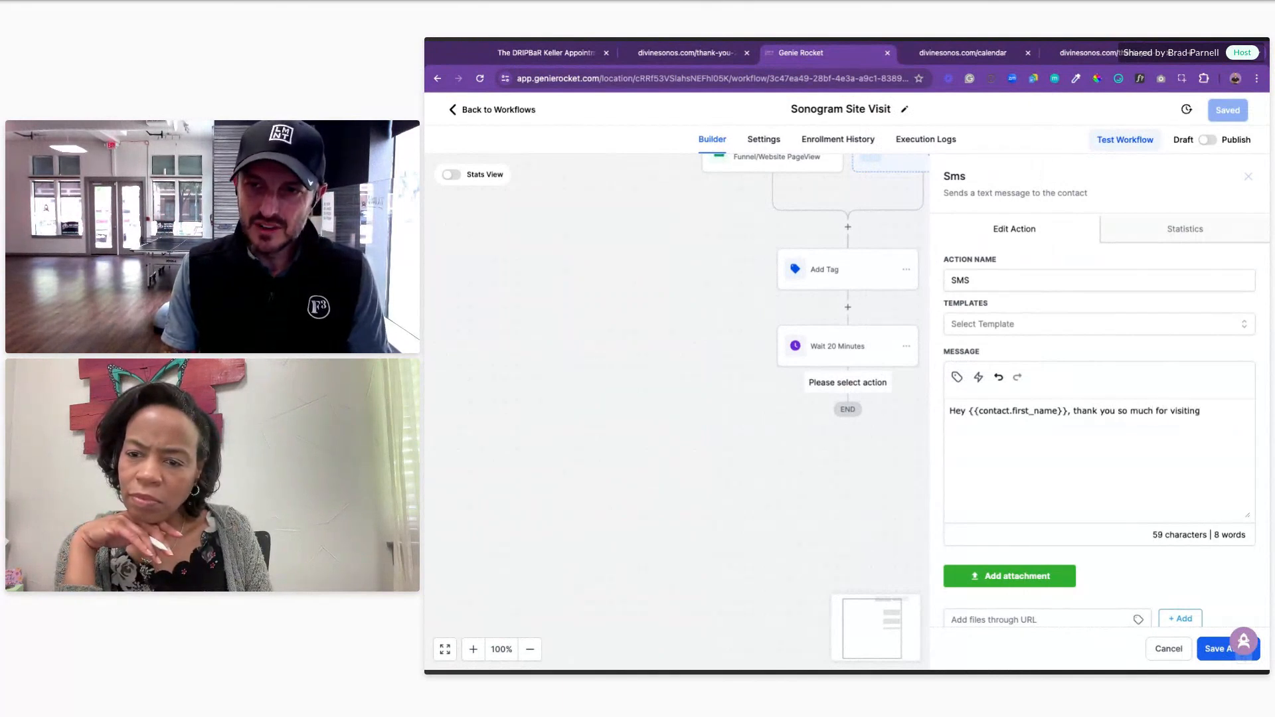
text(teh)
key(BackSpace)
key(BackSpace)
key(BackSpace)
text(he Diving Sonogram booking page)
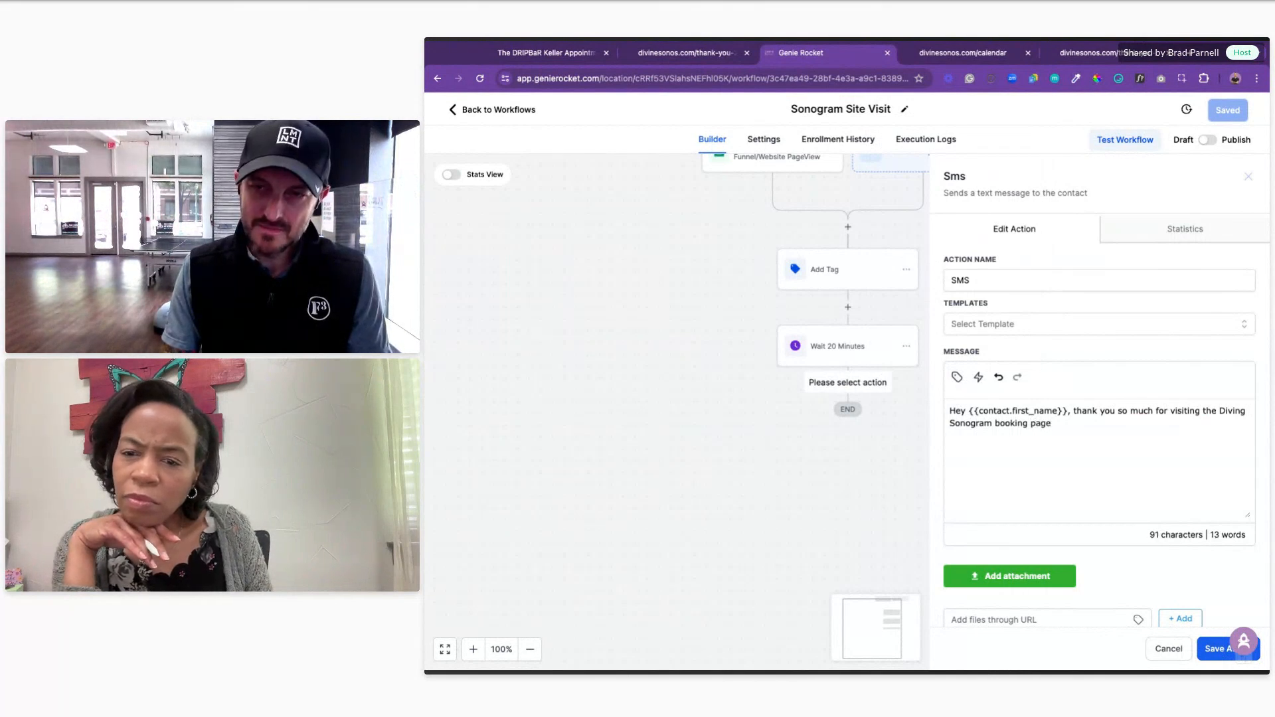
text(! Ca)
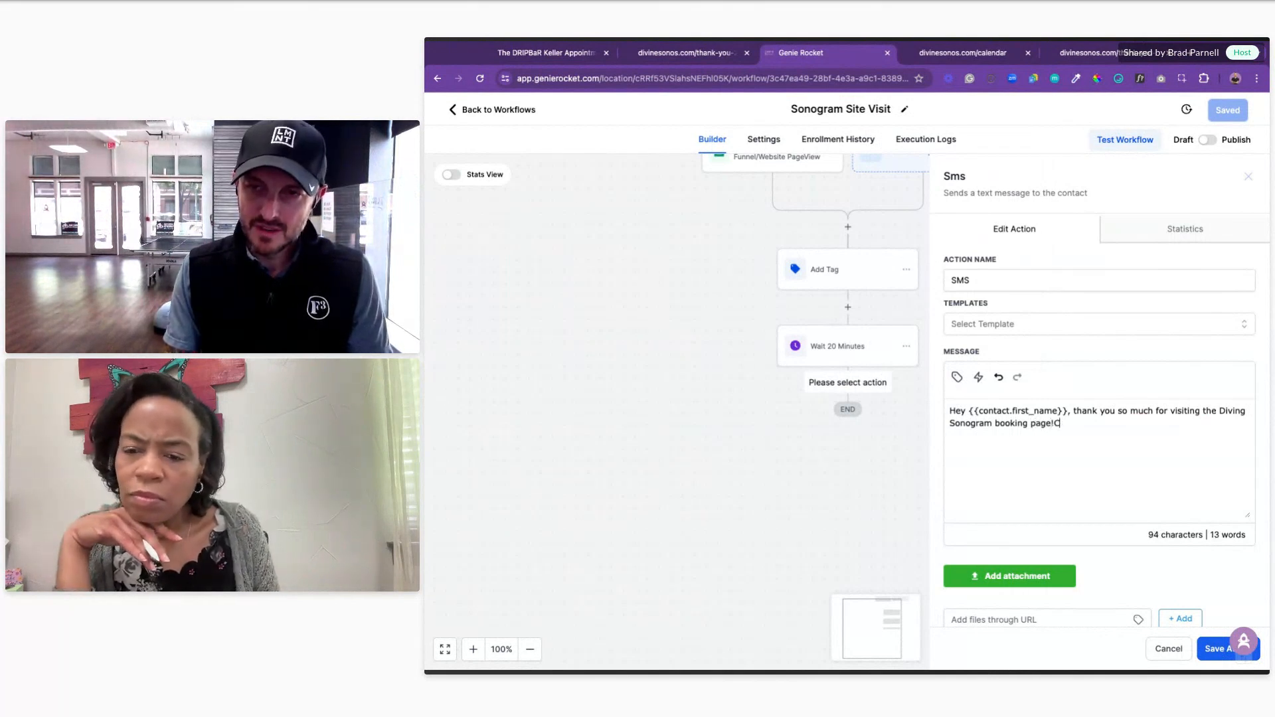
text(we he)
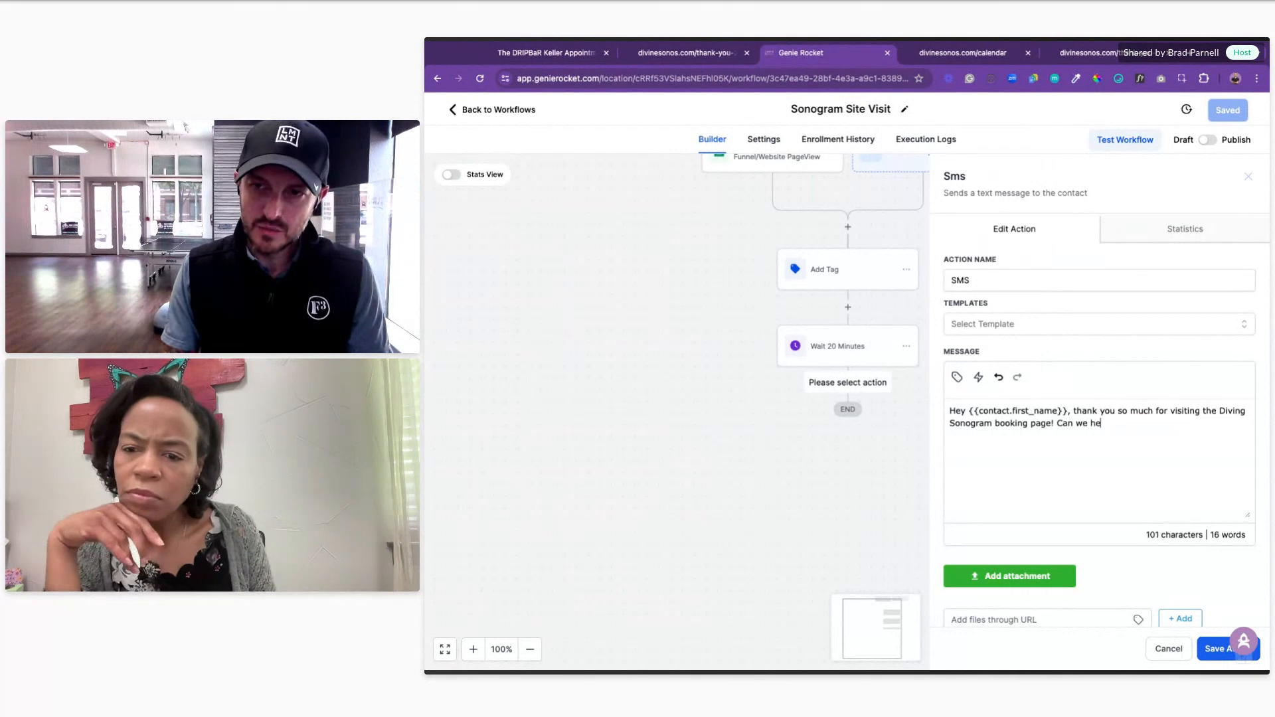
text(lp yopuet)
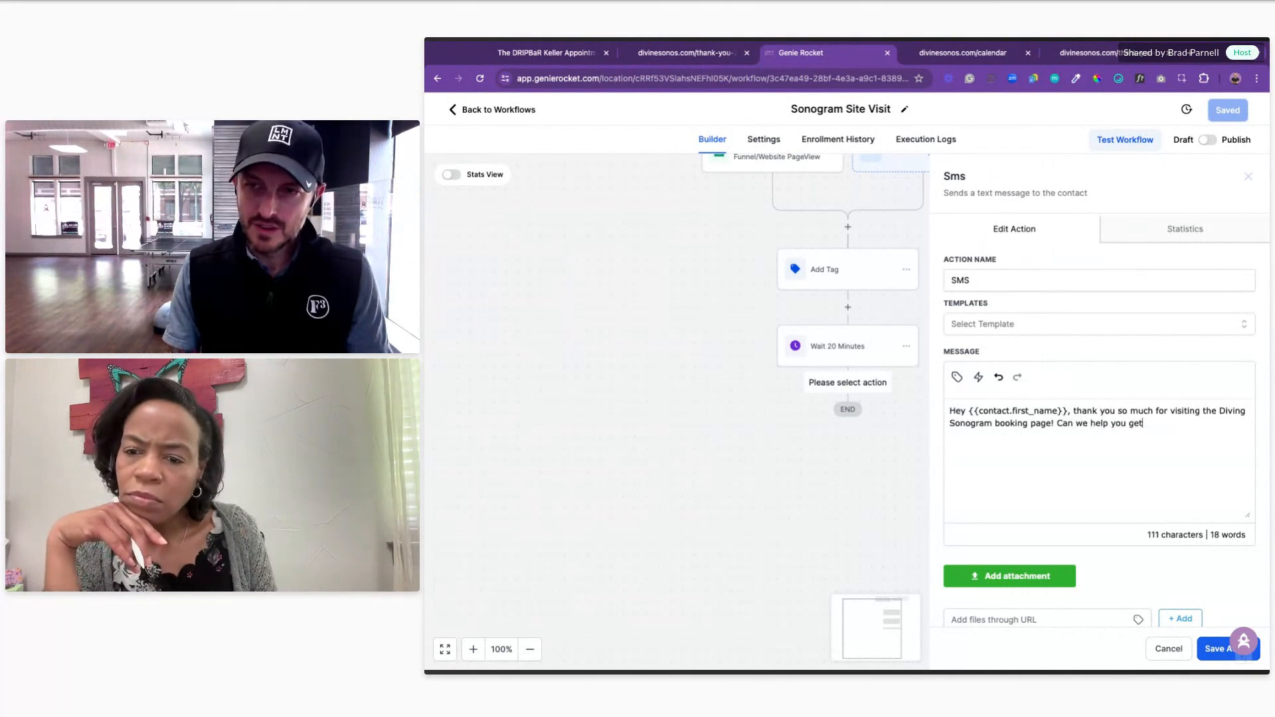
text( an appointment booked?)
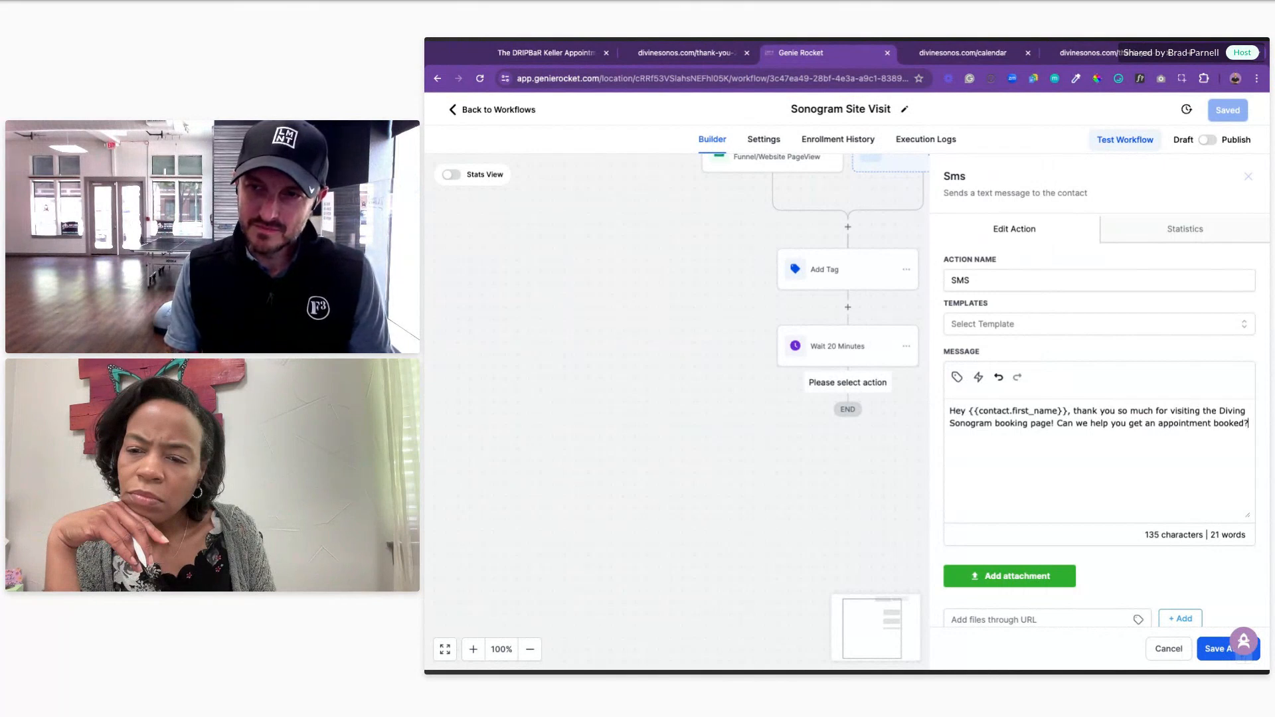
key(BackSpace)
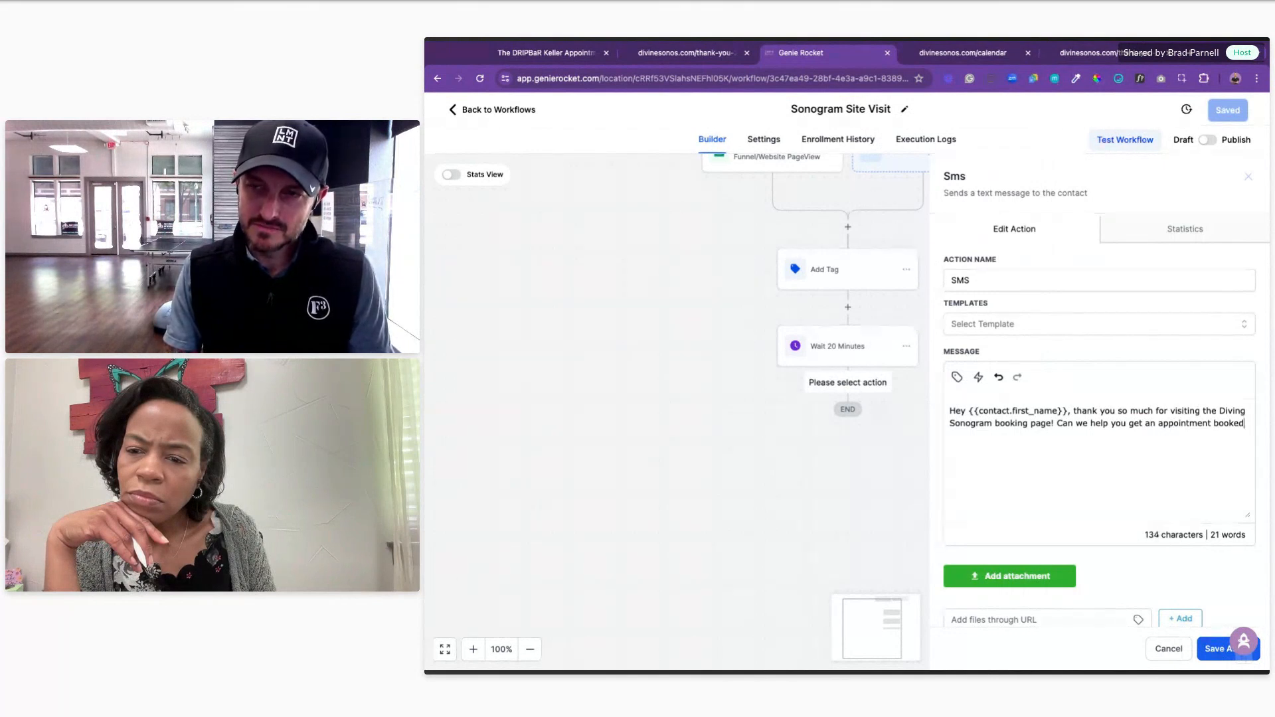
text(?)
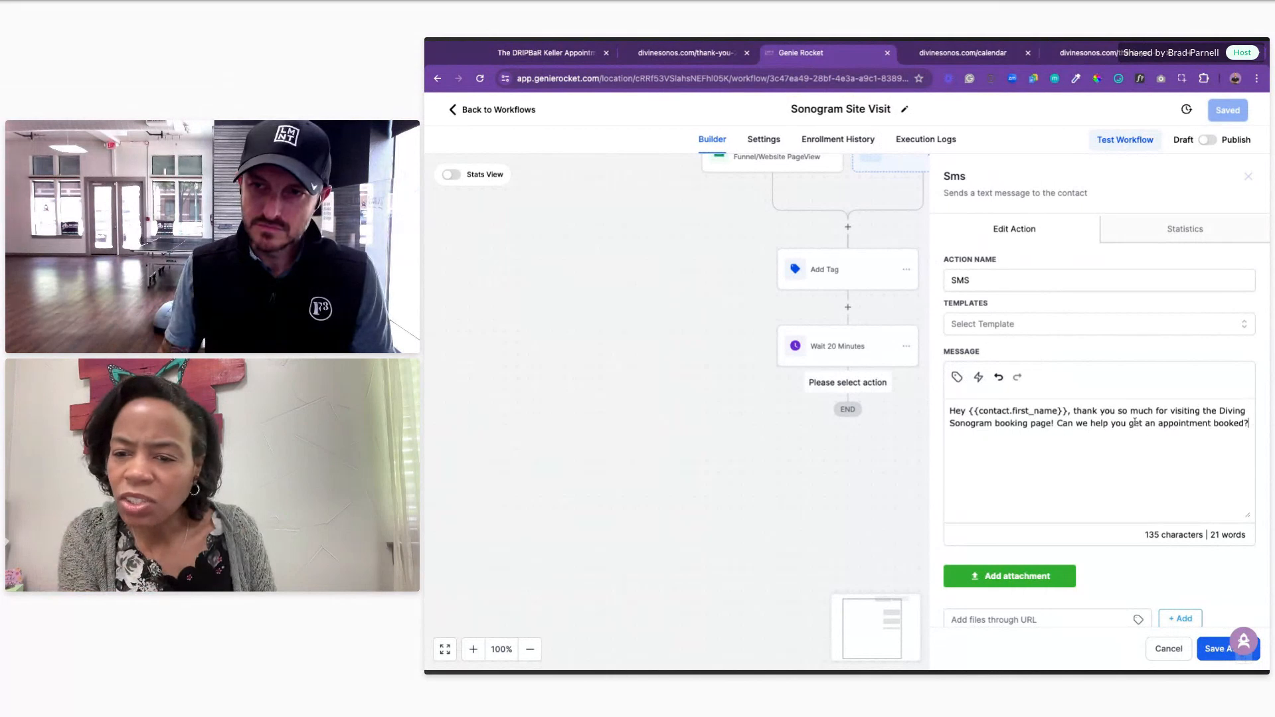
click(1247, 413)
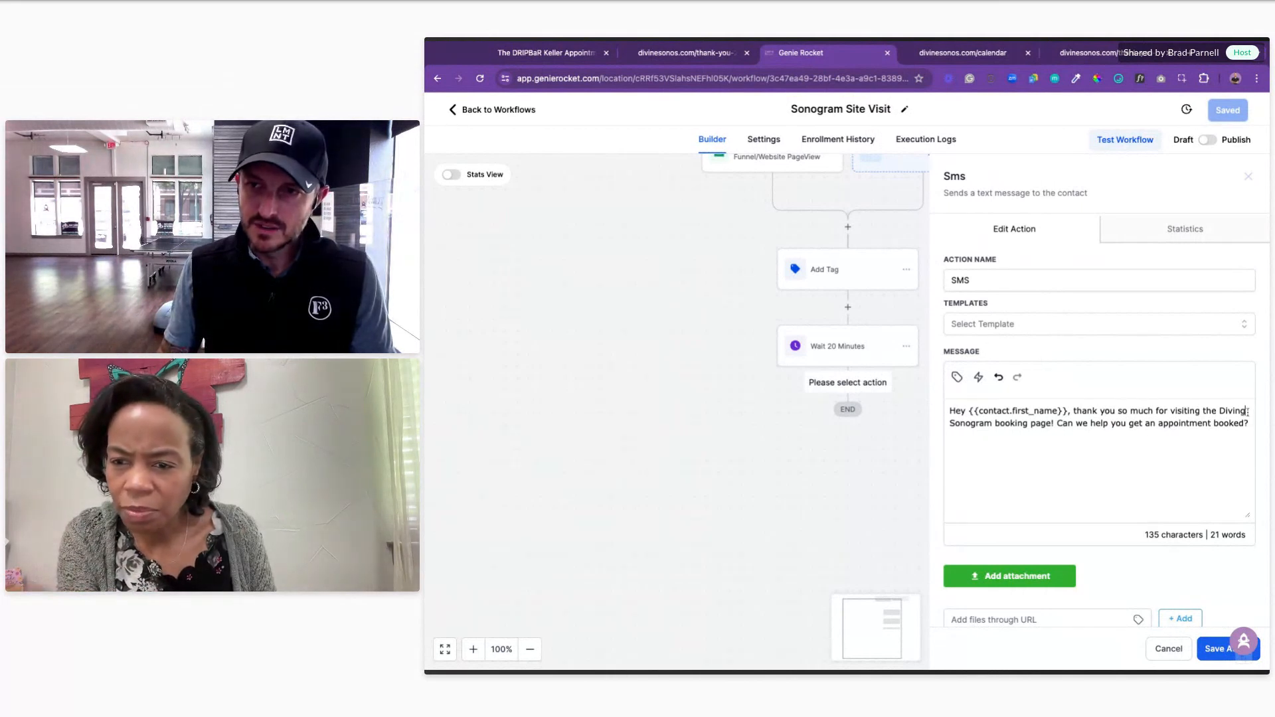
key(BackSpace)
text(e)
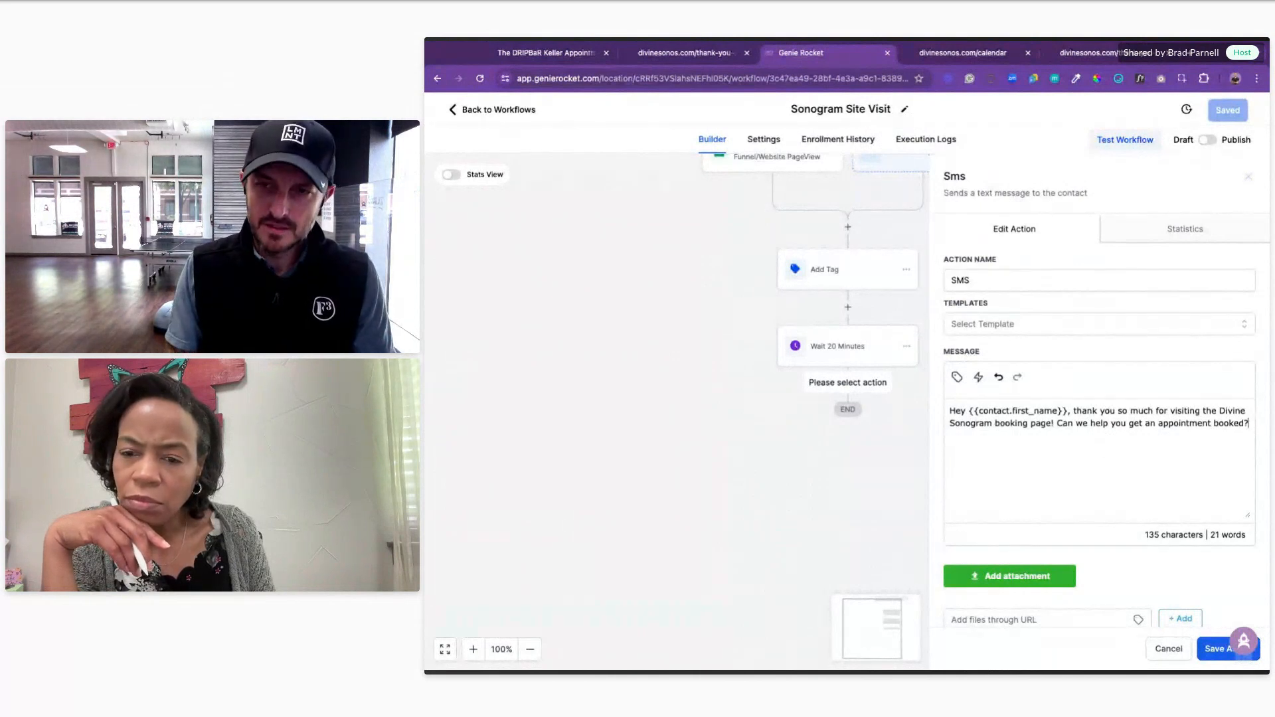
Step: Sign the SMS '- Pregnancy Help' and start searching 'pregnancyhelp4u' in a new tab
key(Return)
key(Return)
text(- P)
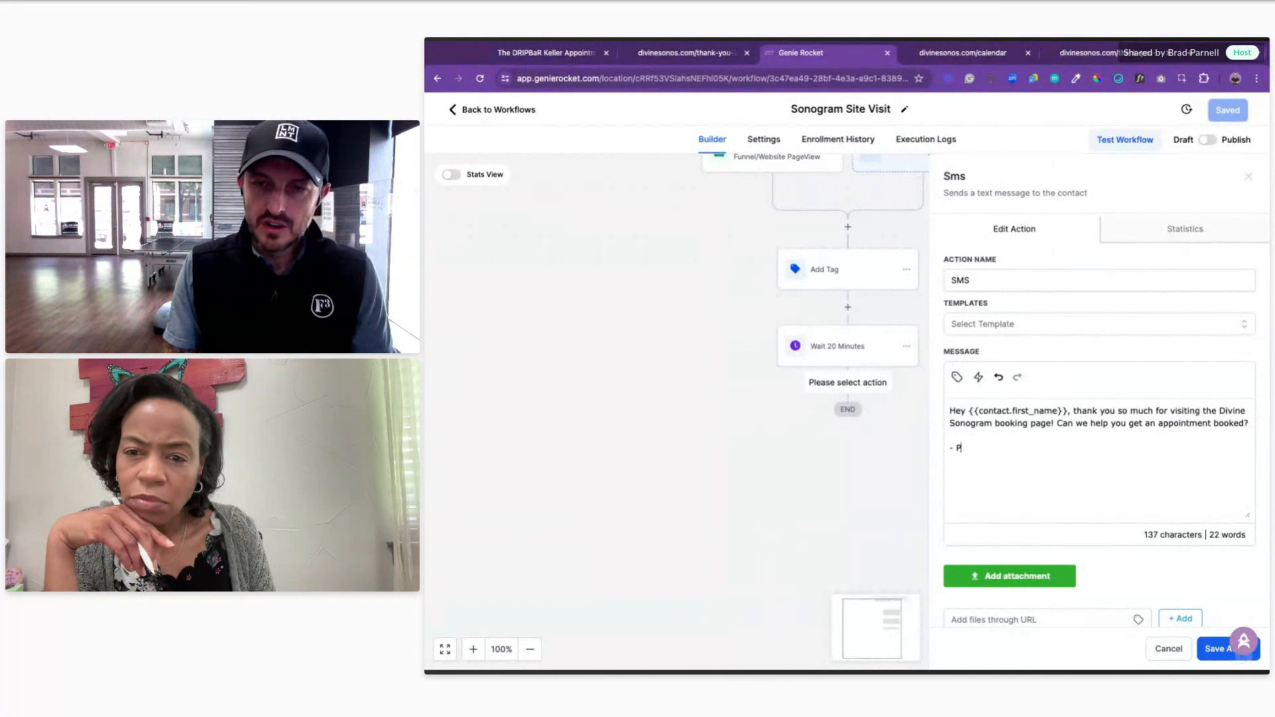
text(regnancy Help)
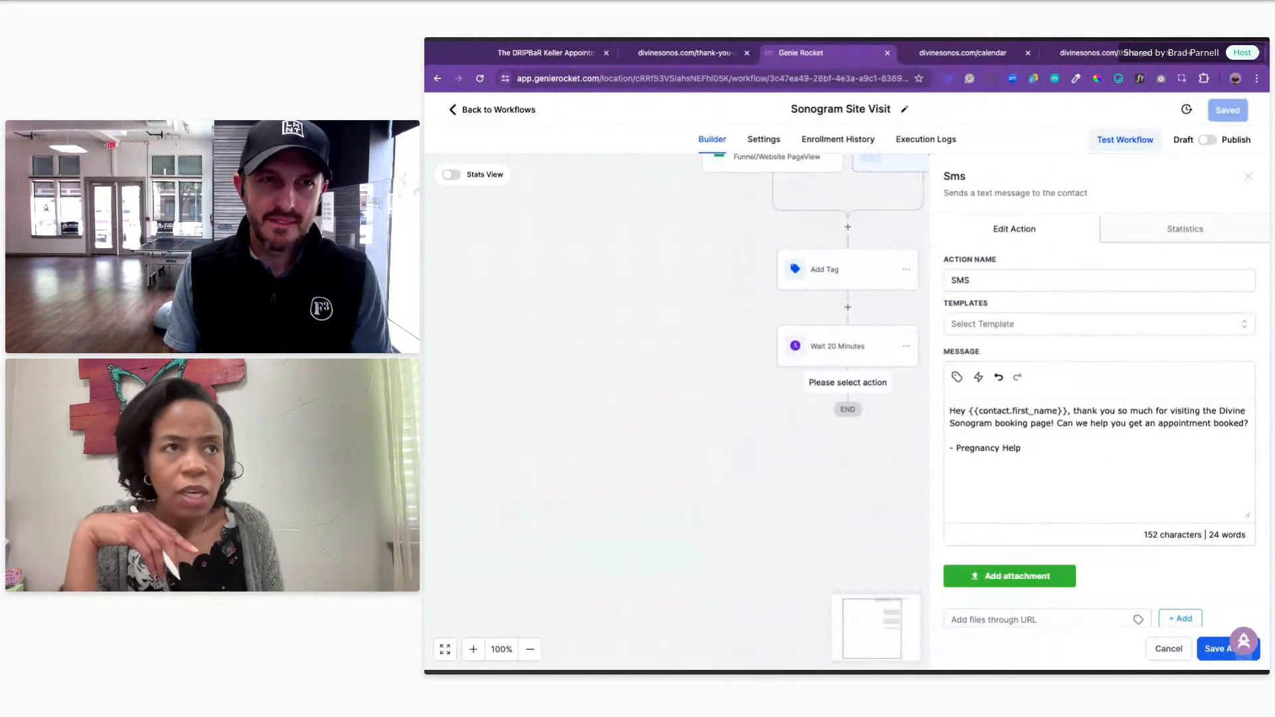
key(ctrl+t)
text(preg)
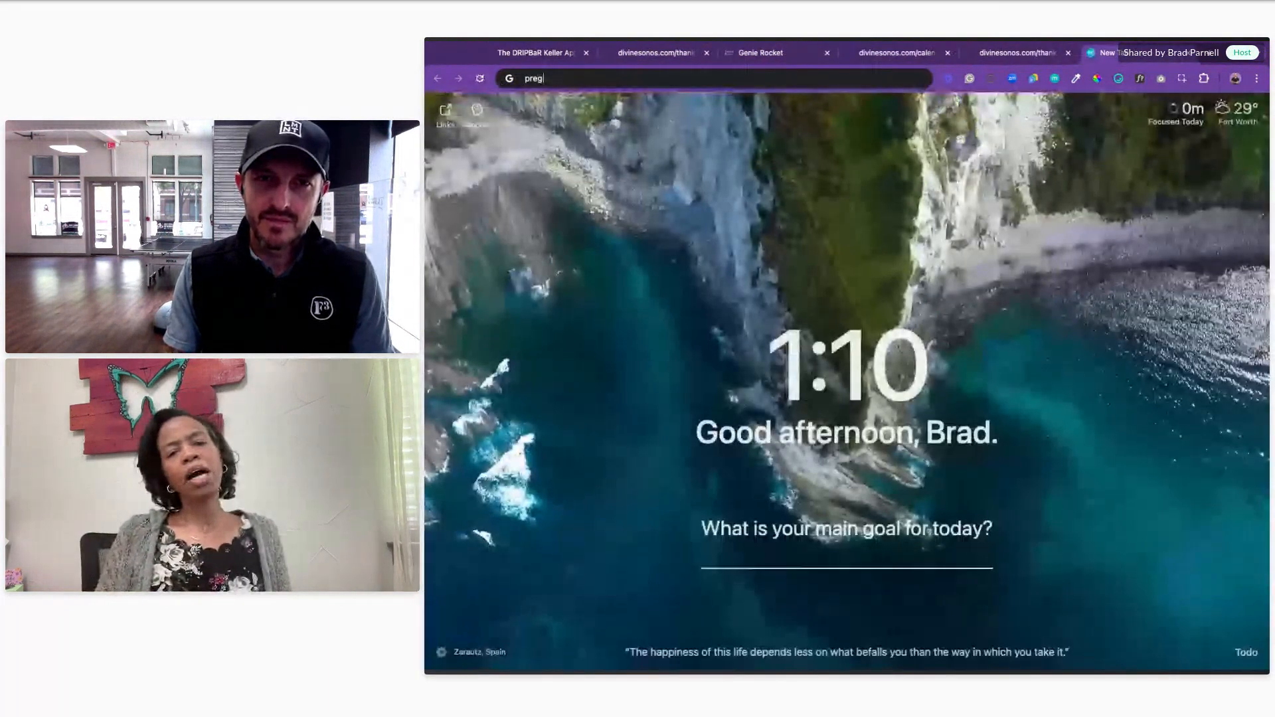
text(nancyhelp4u)
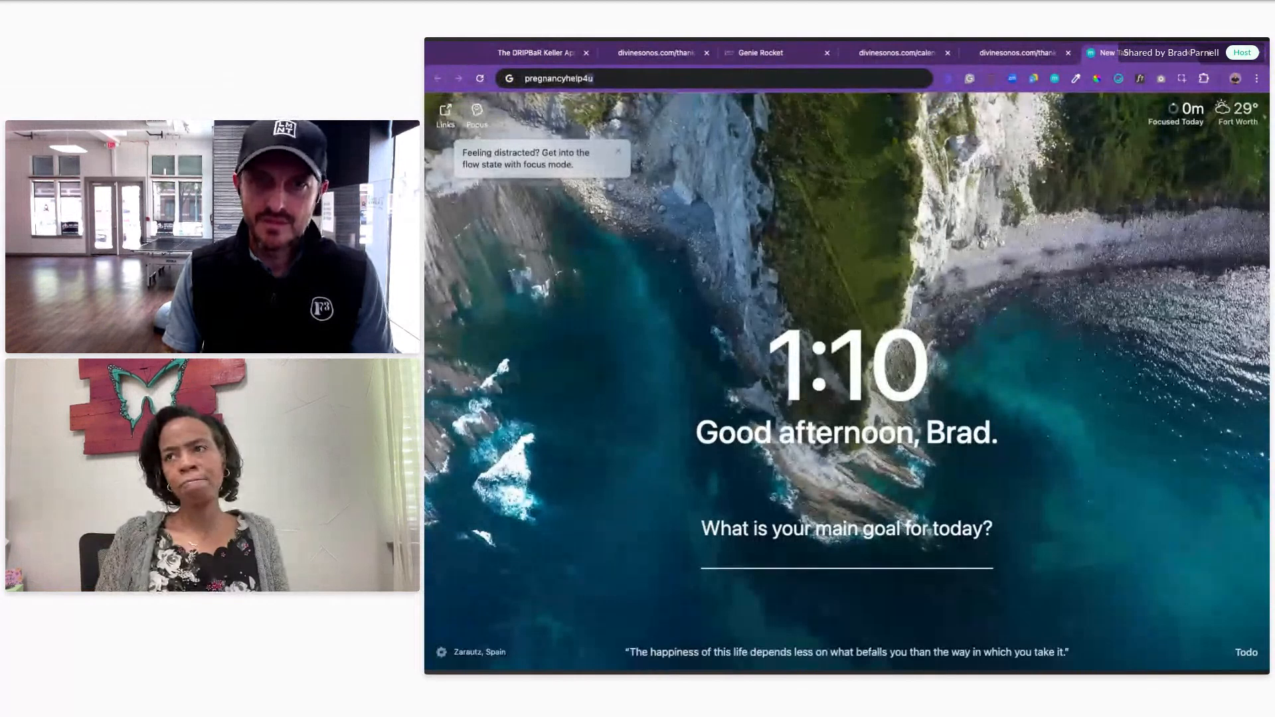
Step: Search 'pregnancyhelp4u', open the Pregnancy Help 4 U website, then go back to the Genie Rocket tab
key(Return)
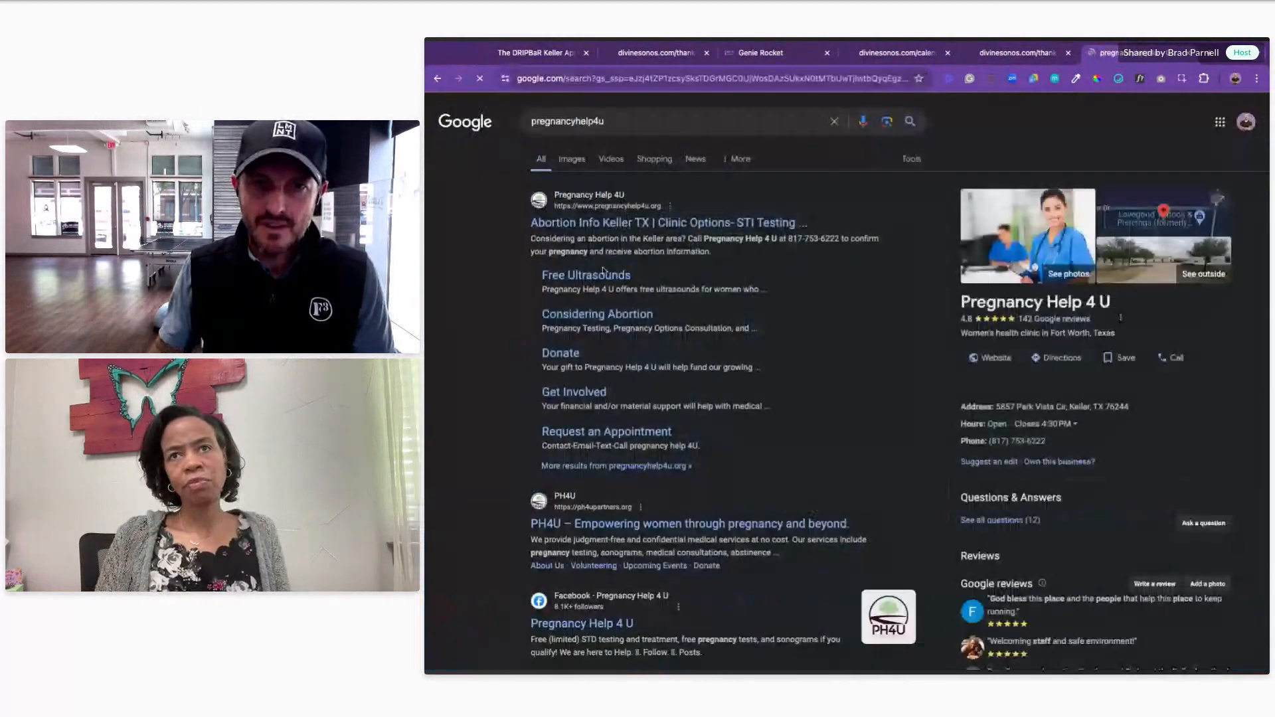
click(588, 230)
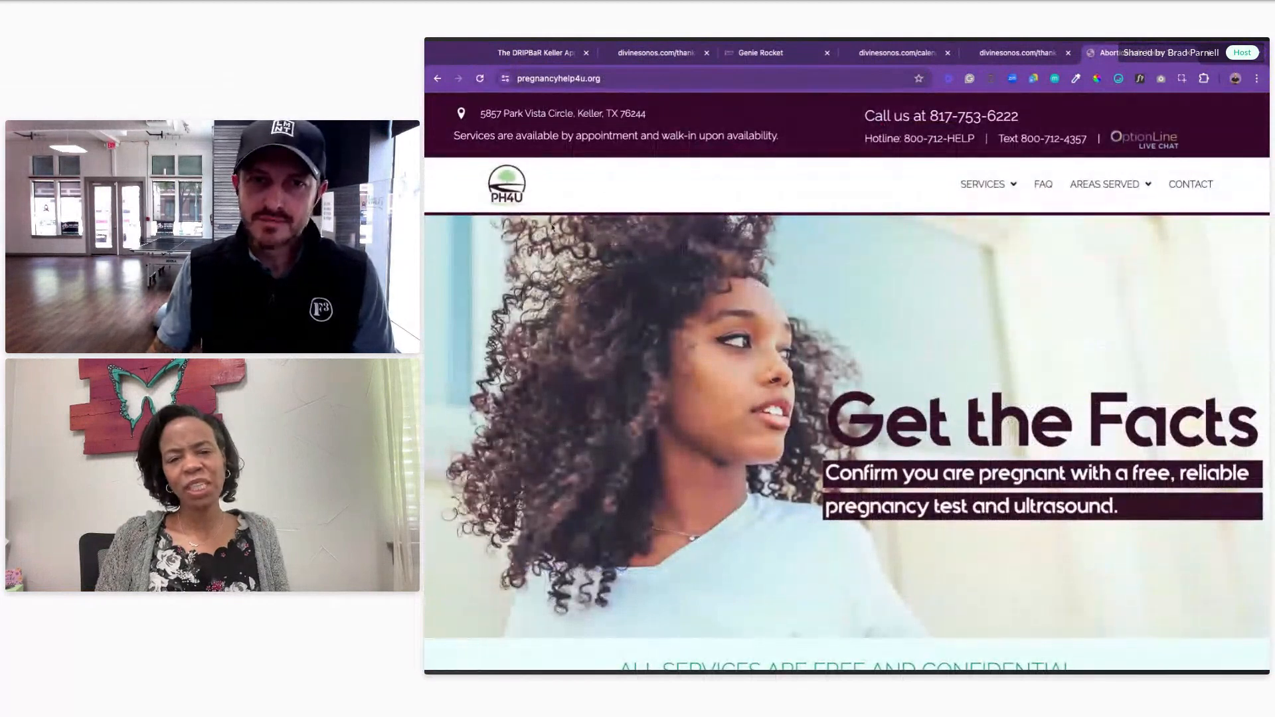
click(520, 56)
click(657, 53)
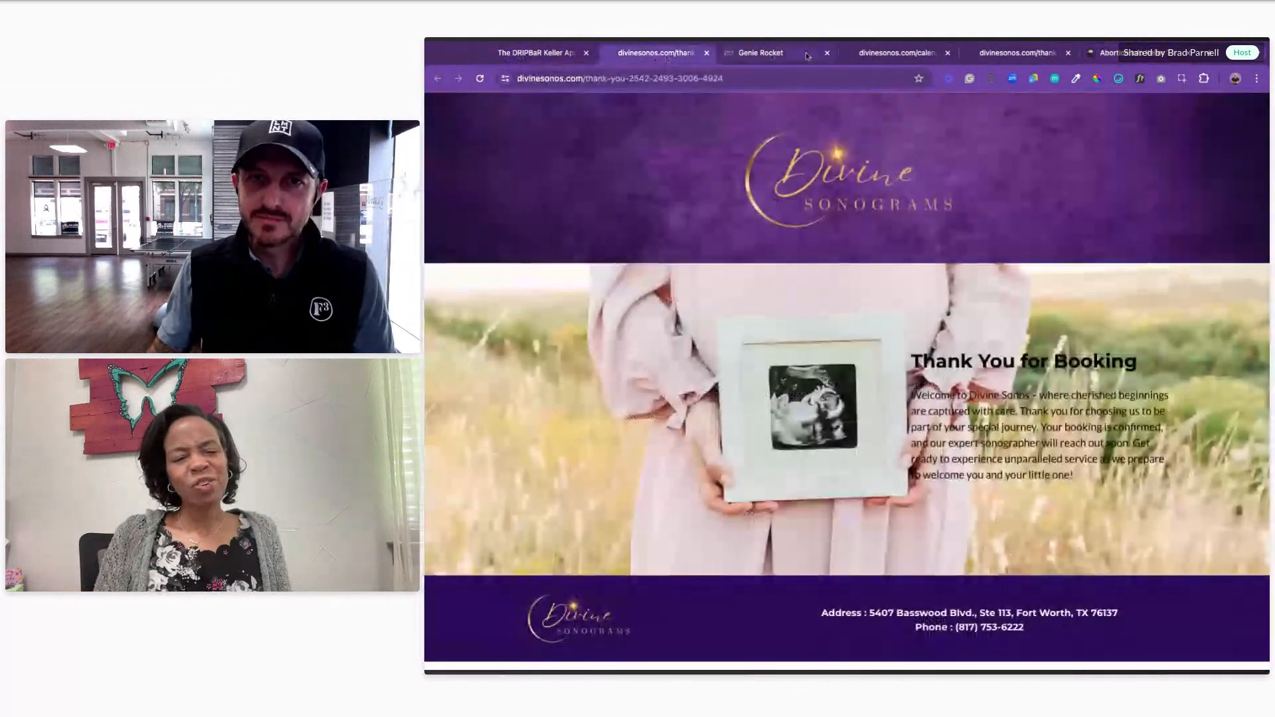
click(807, 56)
Step: Replace the 'Pregnancy Help' signature with 'Divine Sonograms', prefixed by 'Pregnancy Help4U'
double_click(1027, 449)
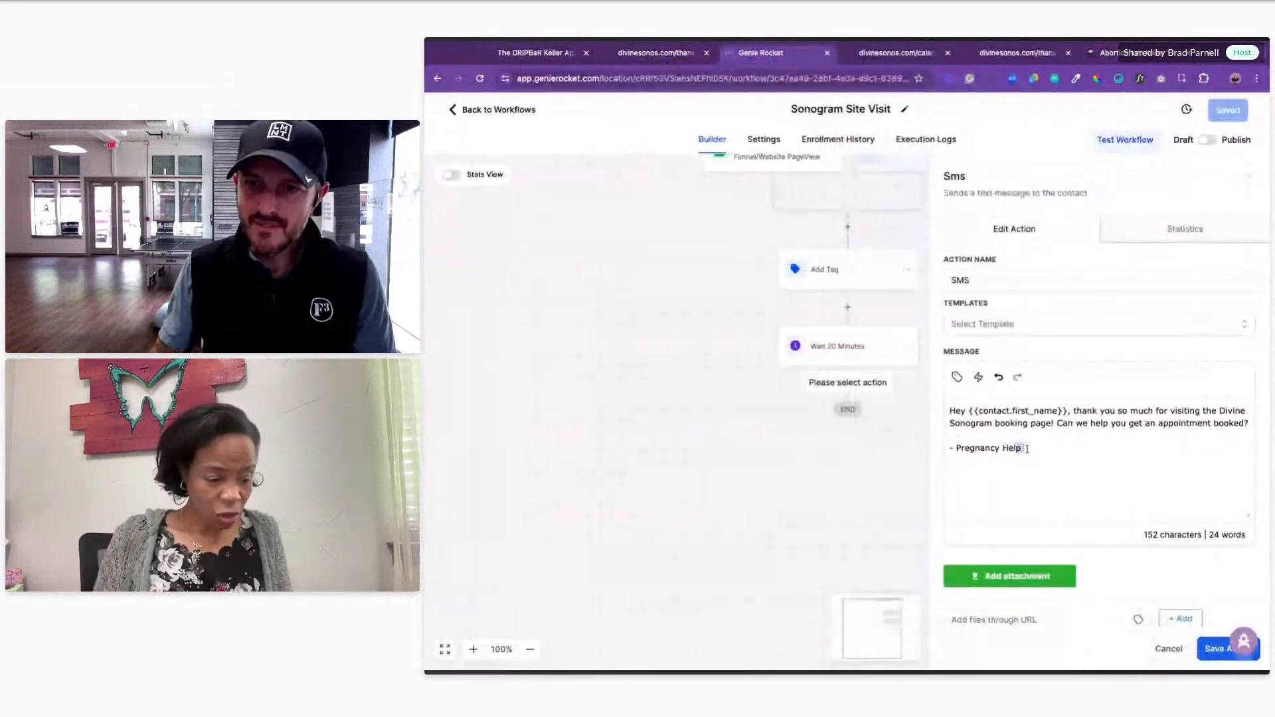
key(BackSpace)
key(BackSpace)
key(BackSpace)
key(BackSpace)
key(BackSpace)
key(BackSpace)
key(BackSpace)
key(BackSpace)
key(BackSpace)
key(BackSpace)
key(BackSpace)
key(BackSpace)
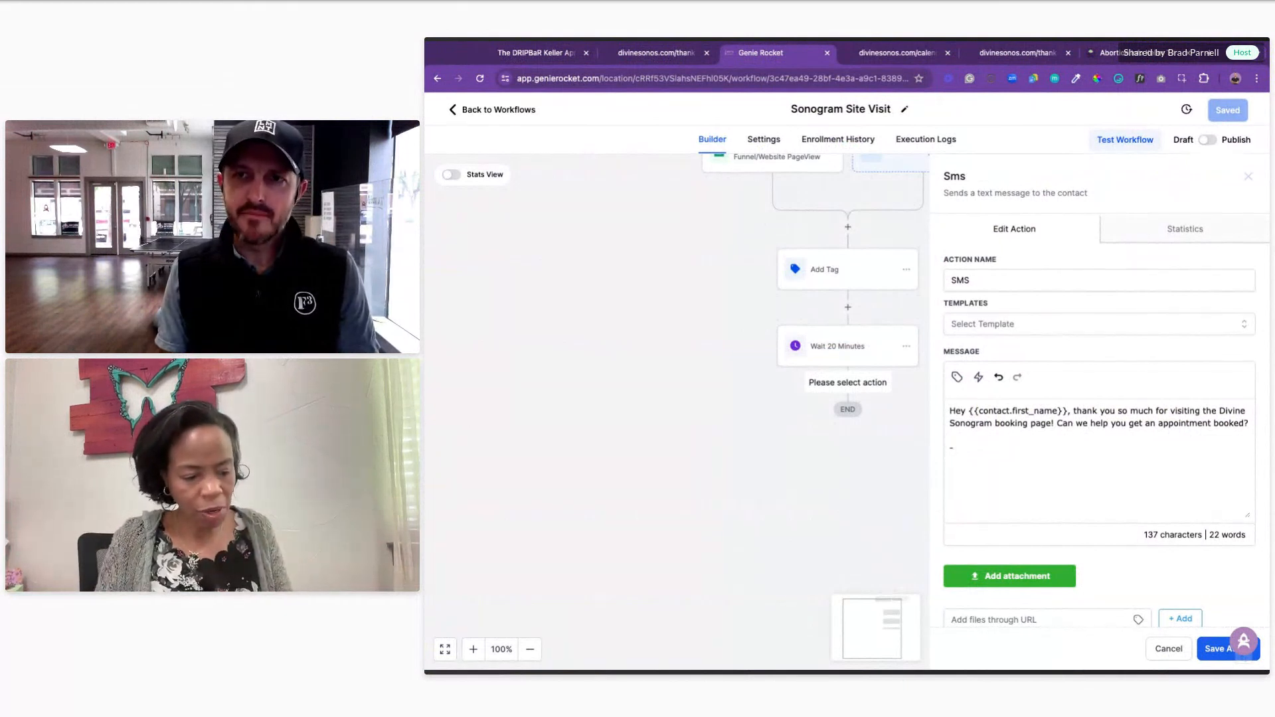
scroll(749, 284, up, 3)
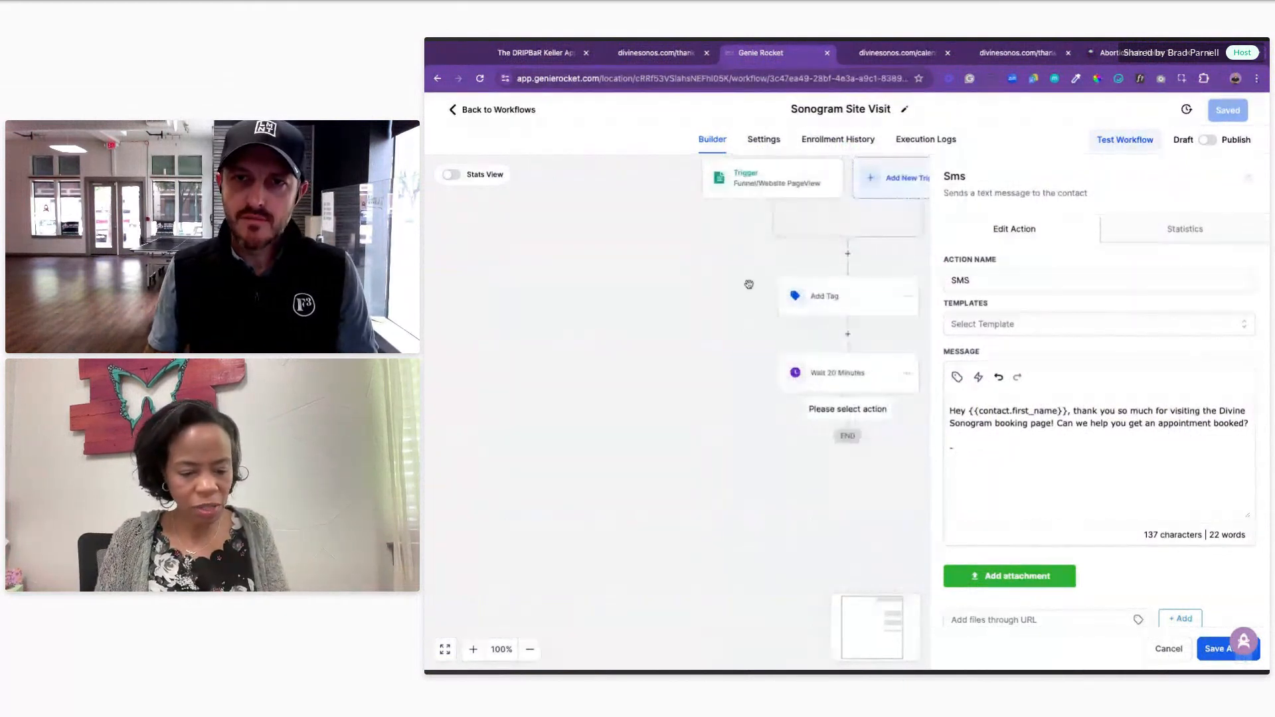
scroll(749, 285, down, 2)
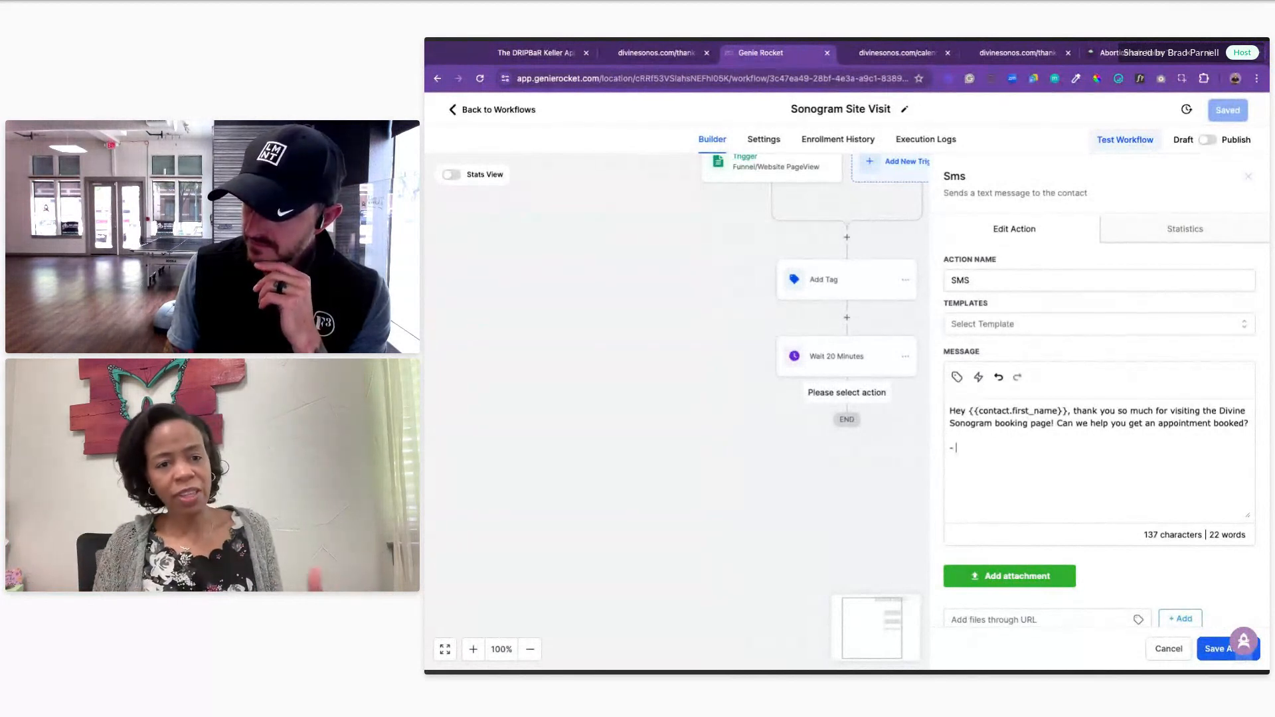
scroll(1099, 398, down, 1)
scroll(1099, 398, up, 1)
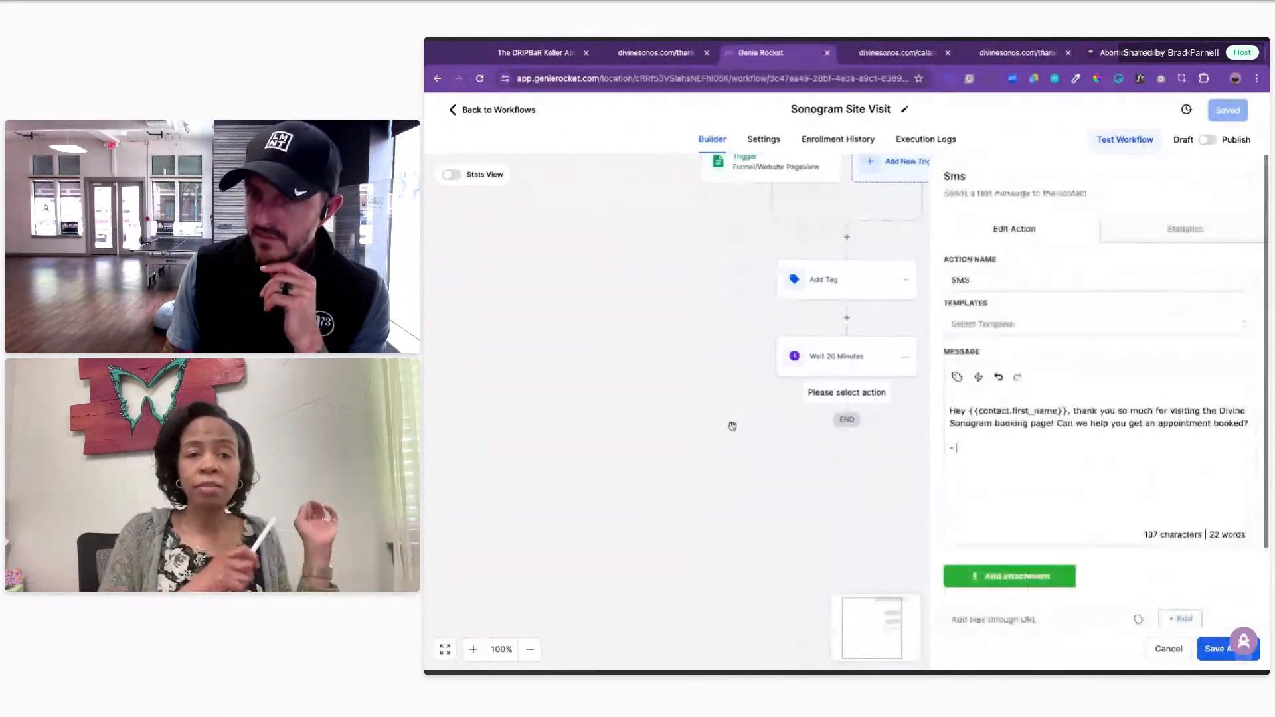
scroll(726, 427, up, 1)
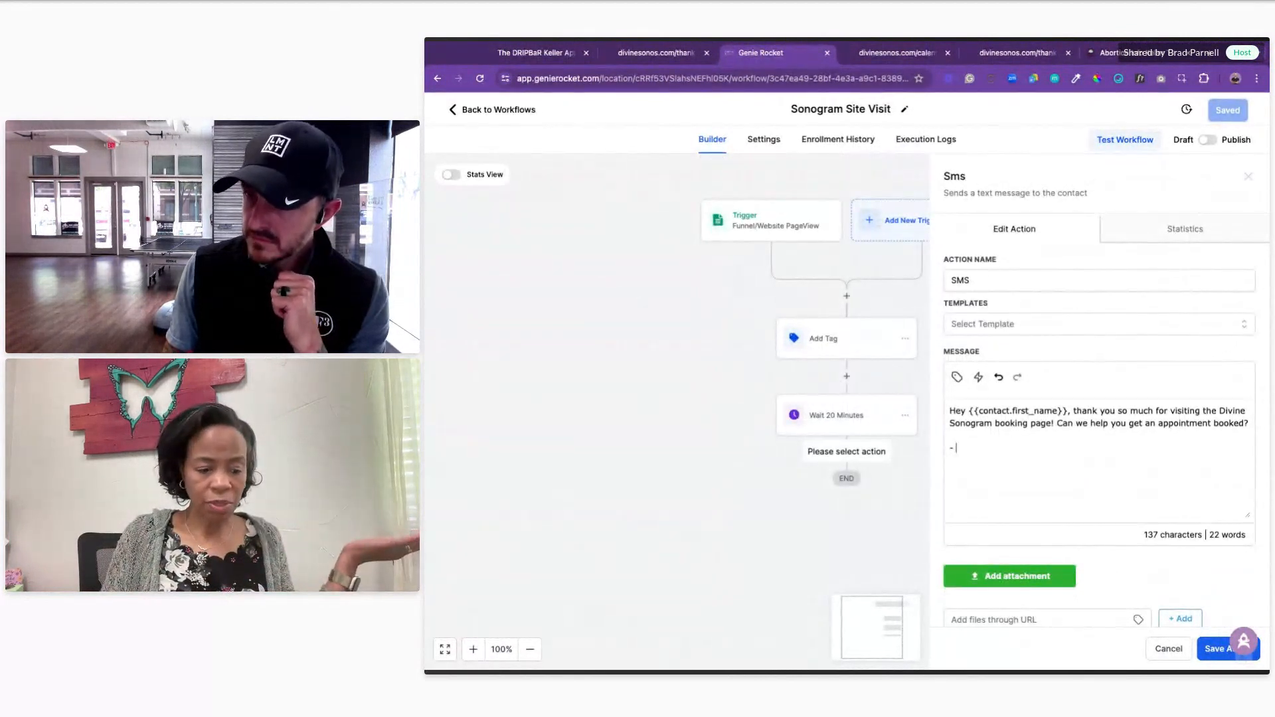
text(Diving)
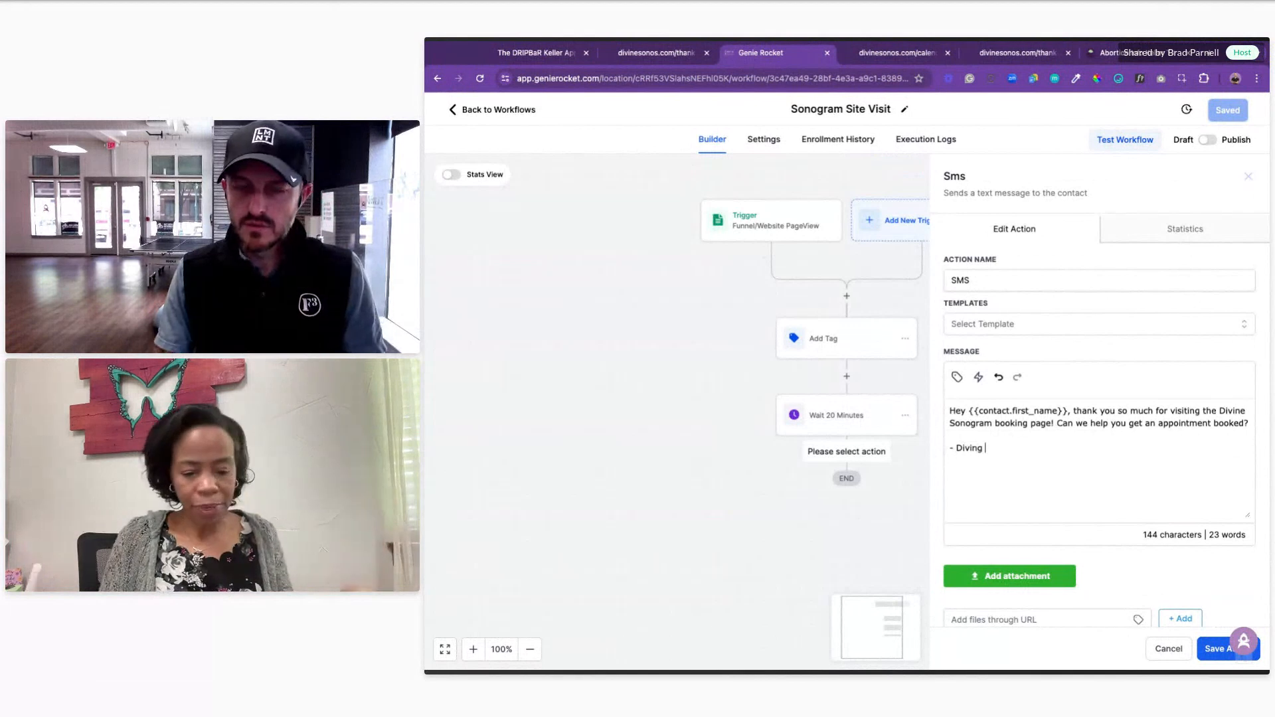
key(BackSpace)
text(e Sonograms)
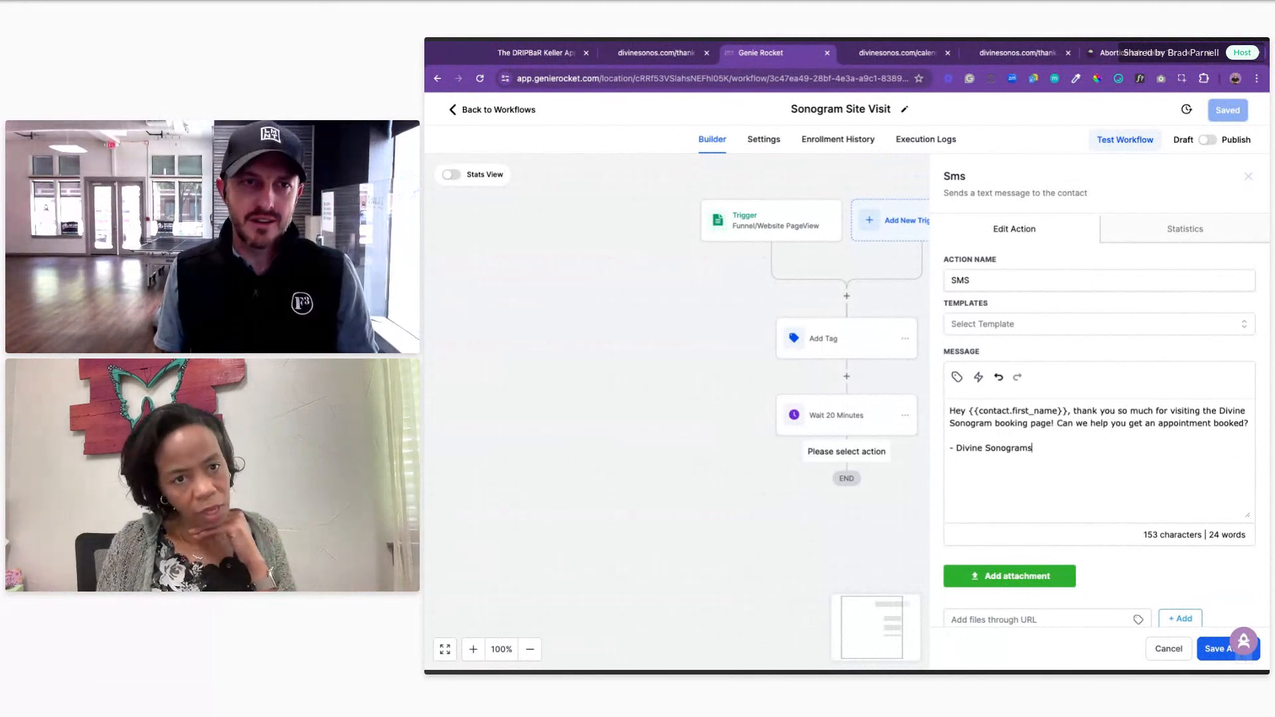
click(956, 448)
text(Pregnancy H)
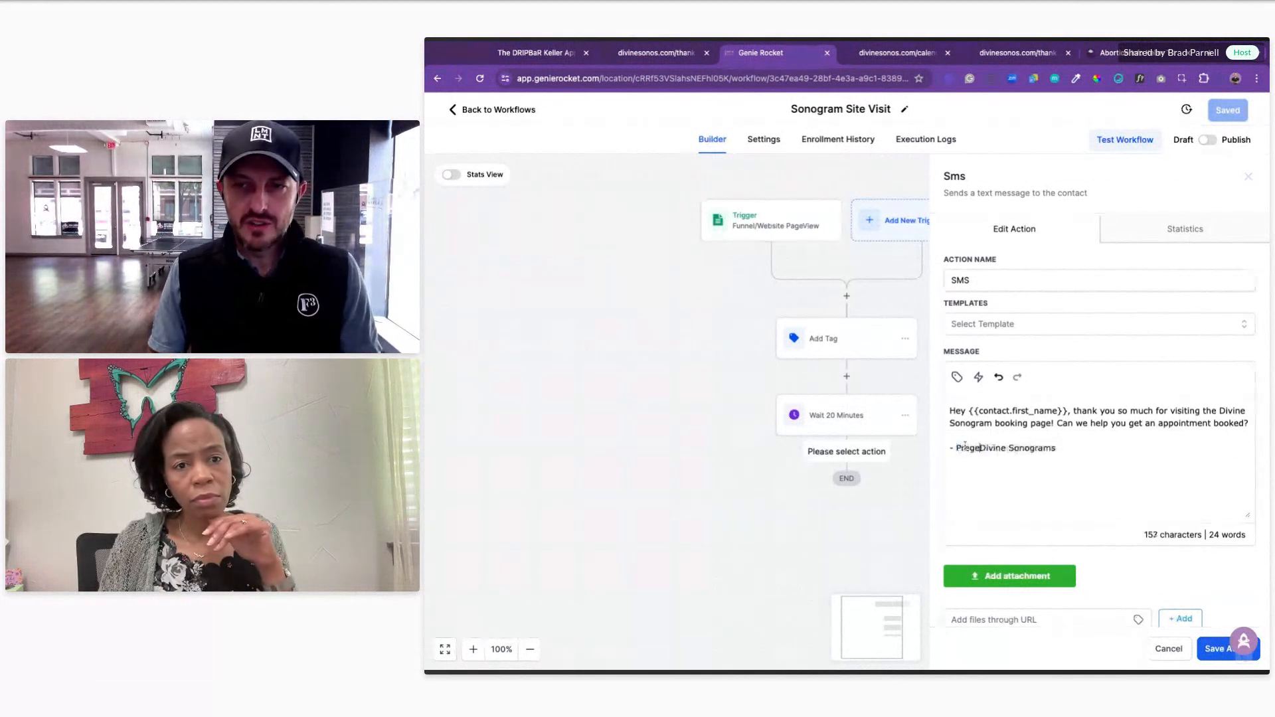
text(elp4U)
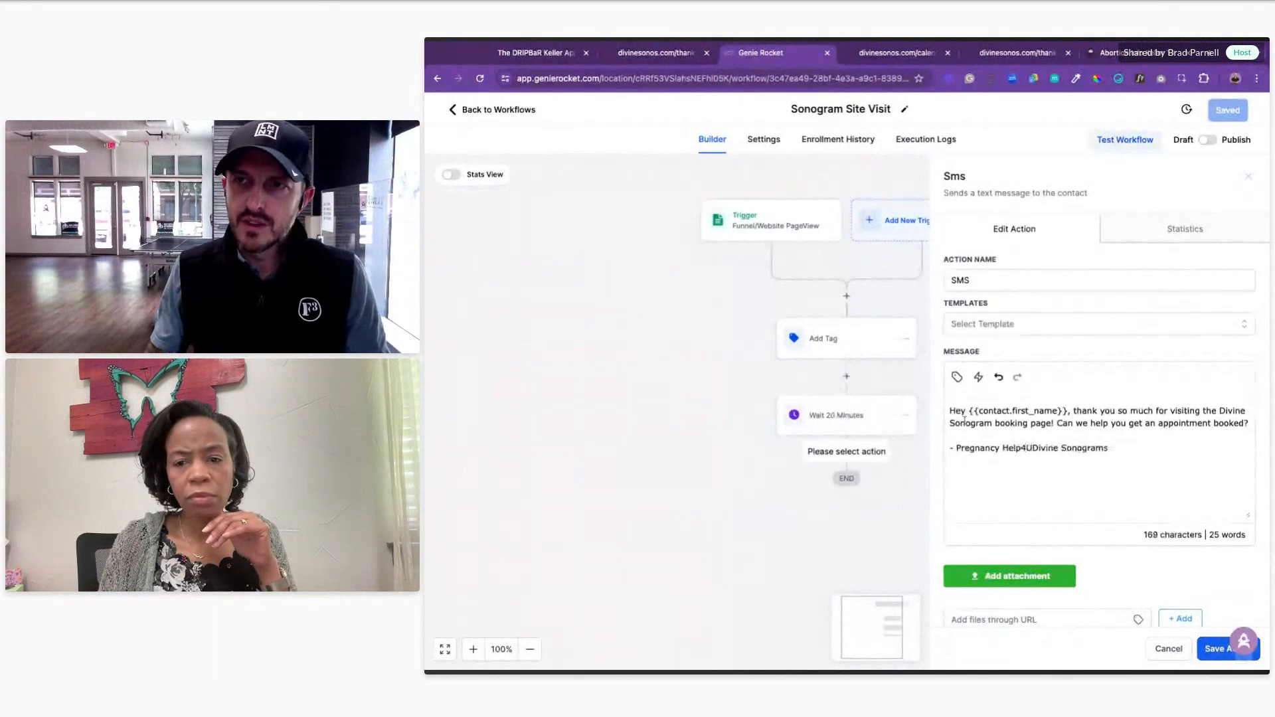
Step: Check that the pregnancyhelp4u.org footer writes 'Pregnancy Help 4 U', then return to Genie Rocket
click(1105, 53)
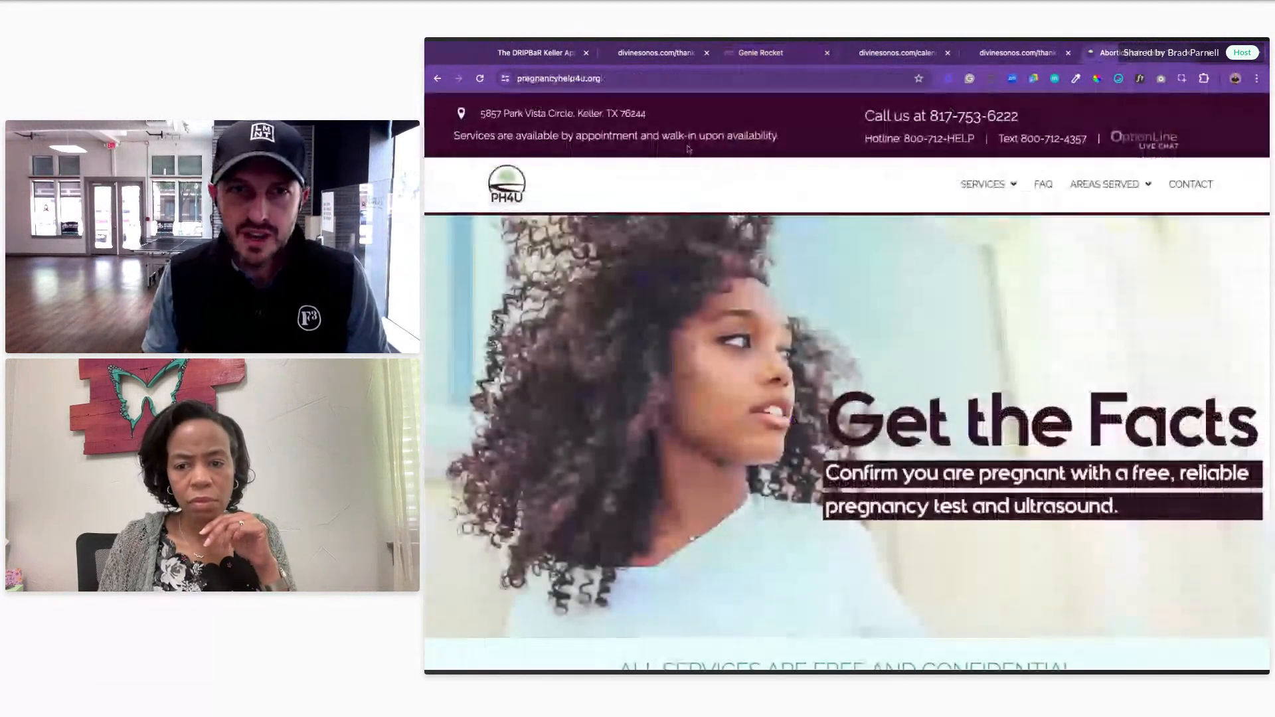
scroll(948, 313, down, 15)
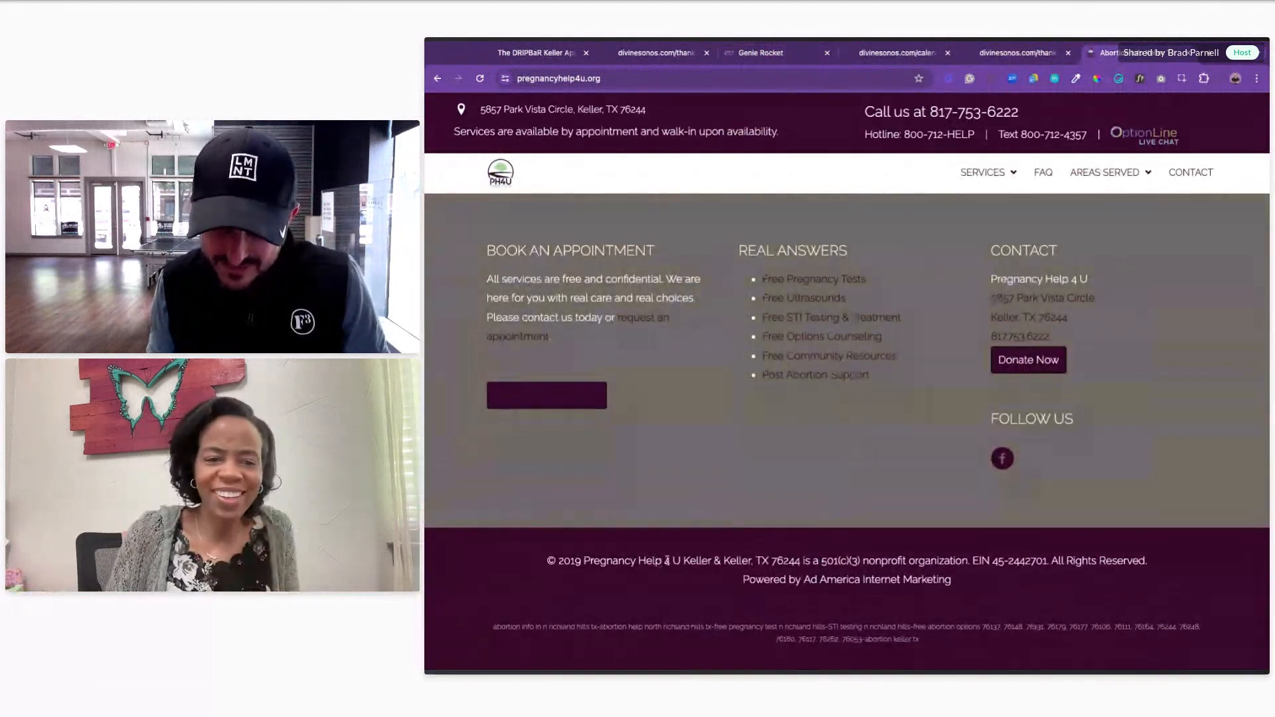
drag(681, 561, 583, 561)
key(super+c)
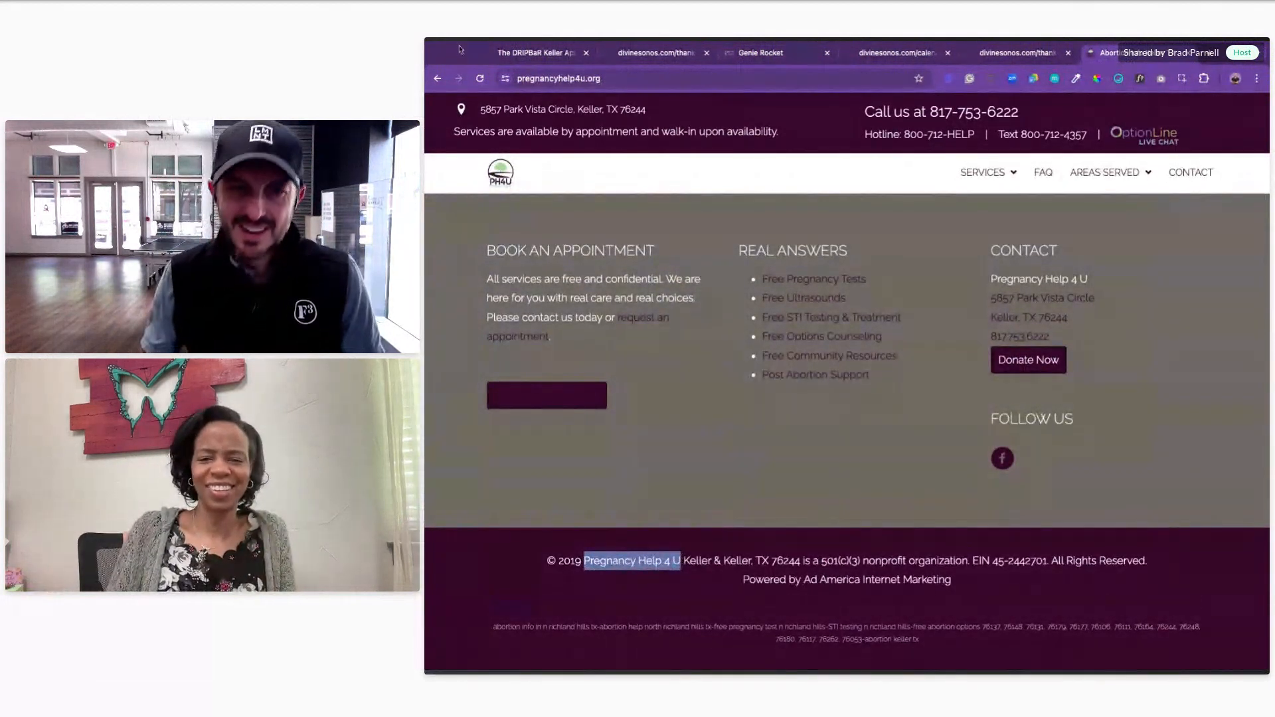
click(569, 569)
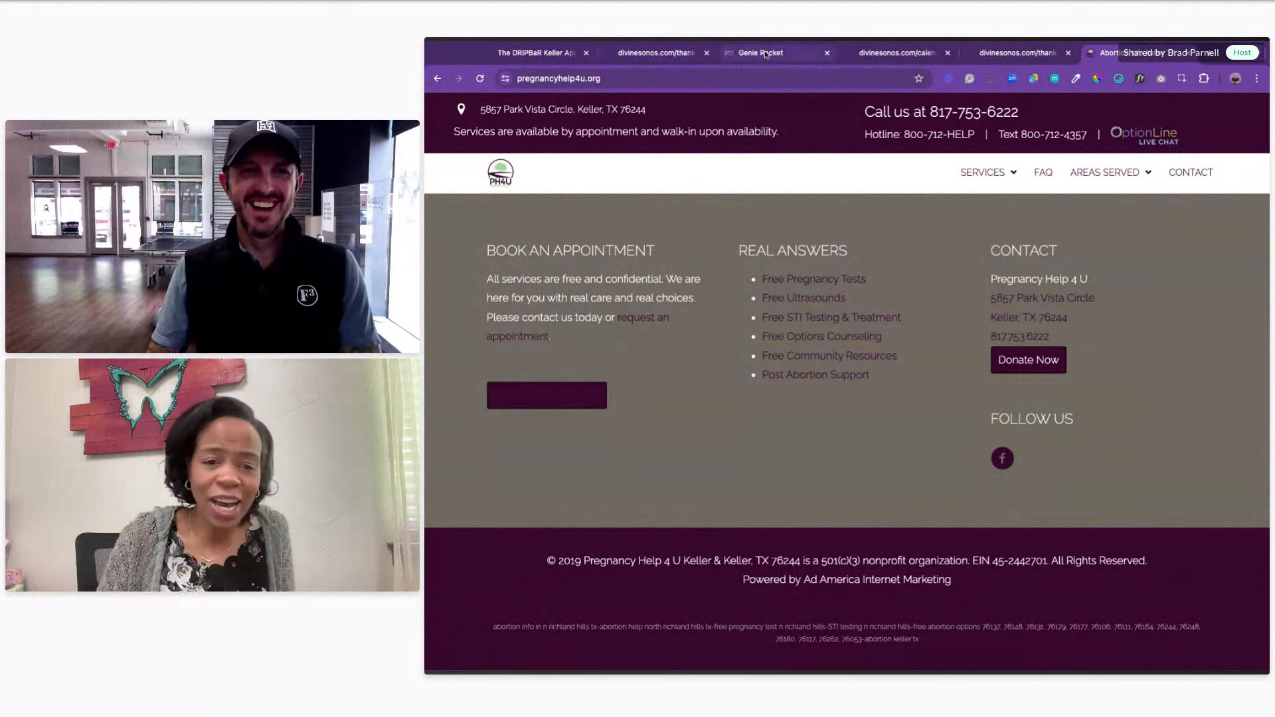
click(763, 53)
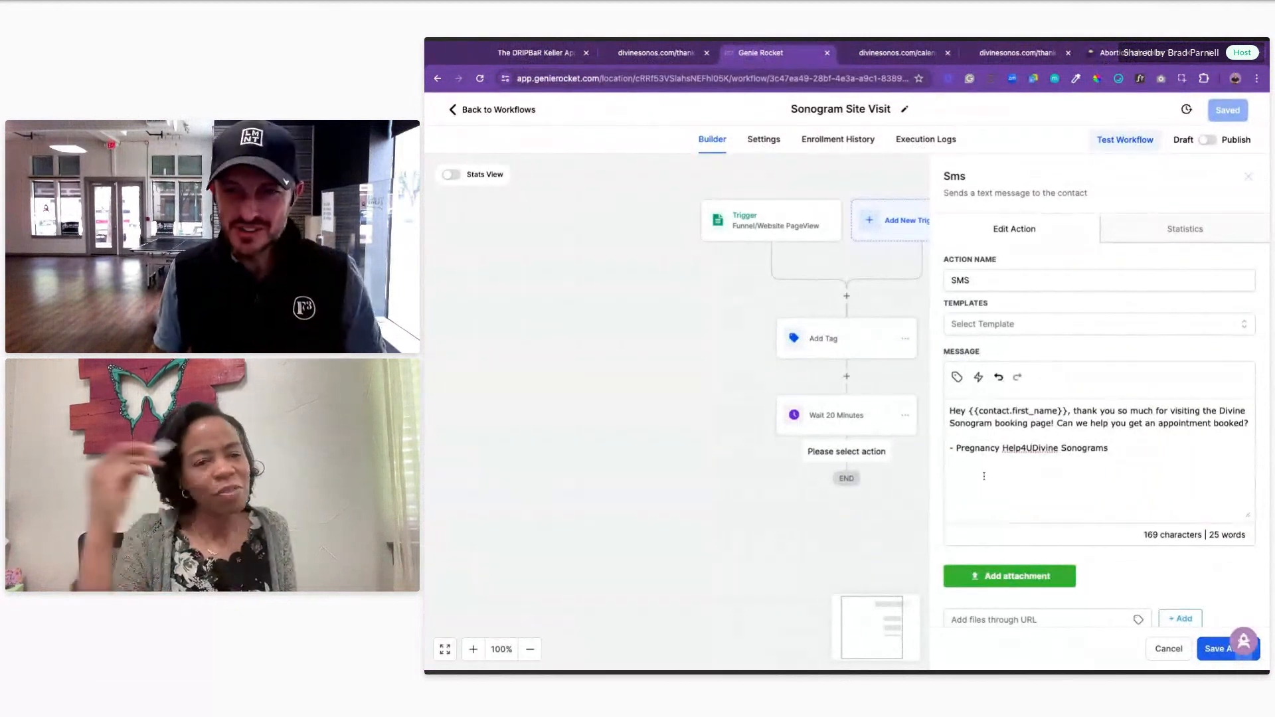
Step: Rework the SMS signature so it reads '- Divine Sonograms by PH4U'
click(1032, 449)
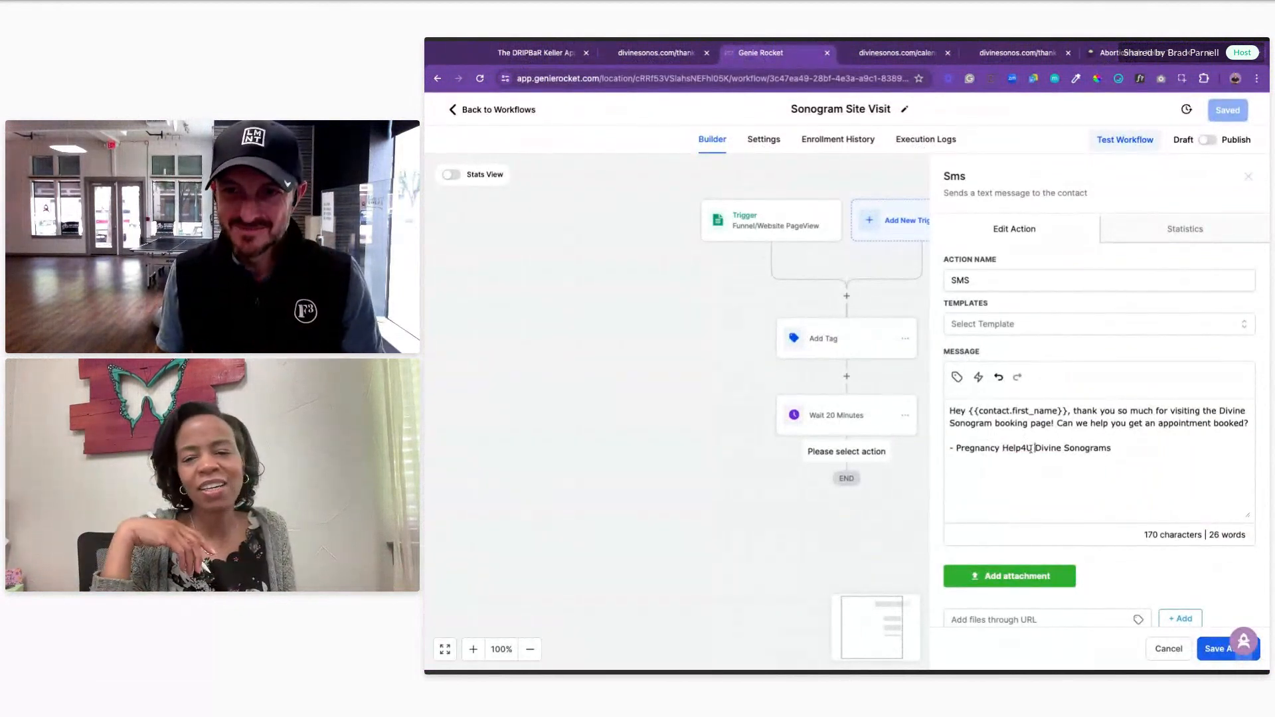
key(shift+Left)
key(shift+Left)
key(shift+Left)
key(shift+Left)
key(shift+Left)
key(shift+Left)
key(shift+Left)
key(shift+Left)
key(shift+Left)
key(shift+Left)
key(shift+Left)
key(shift+Left)
key(shift+Left)
key(shift+Left)
key(shift+Left)
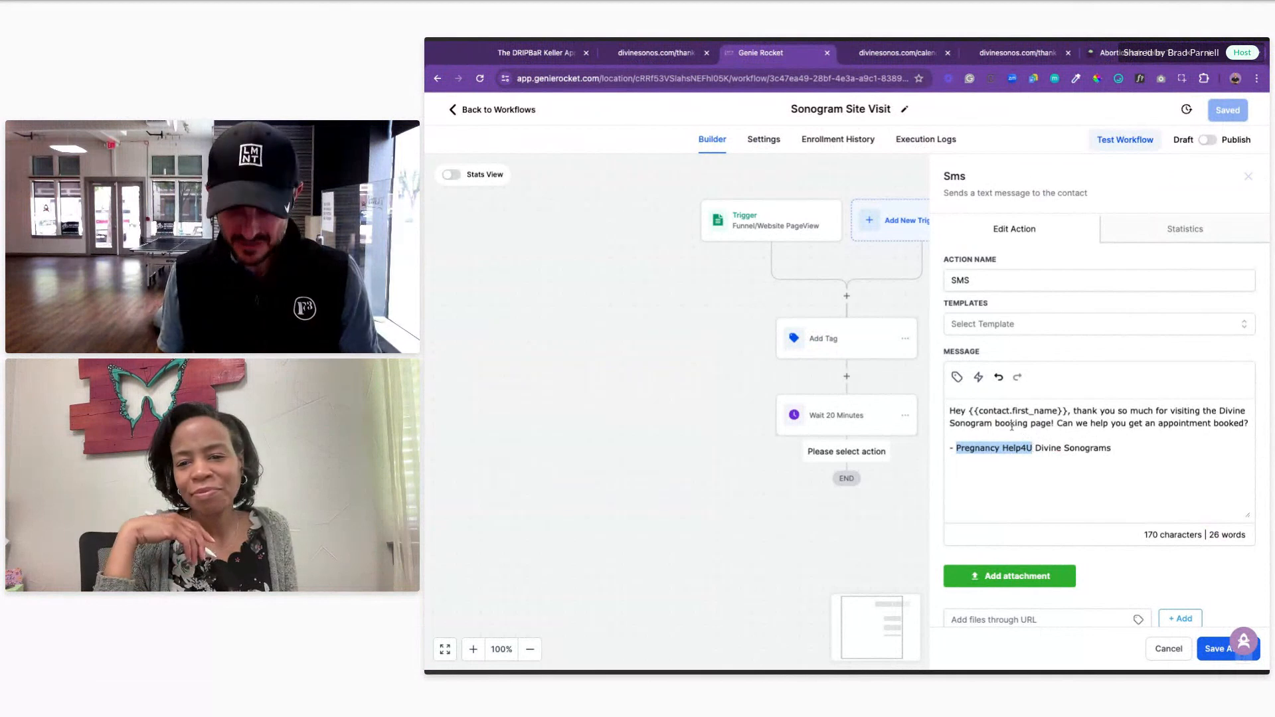
key(super+v)
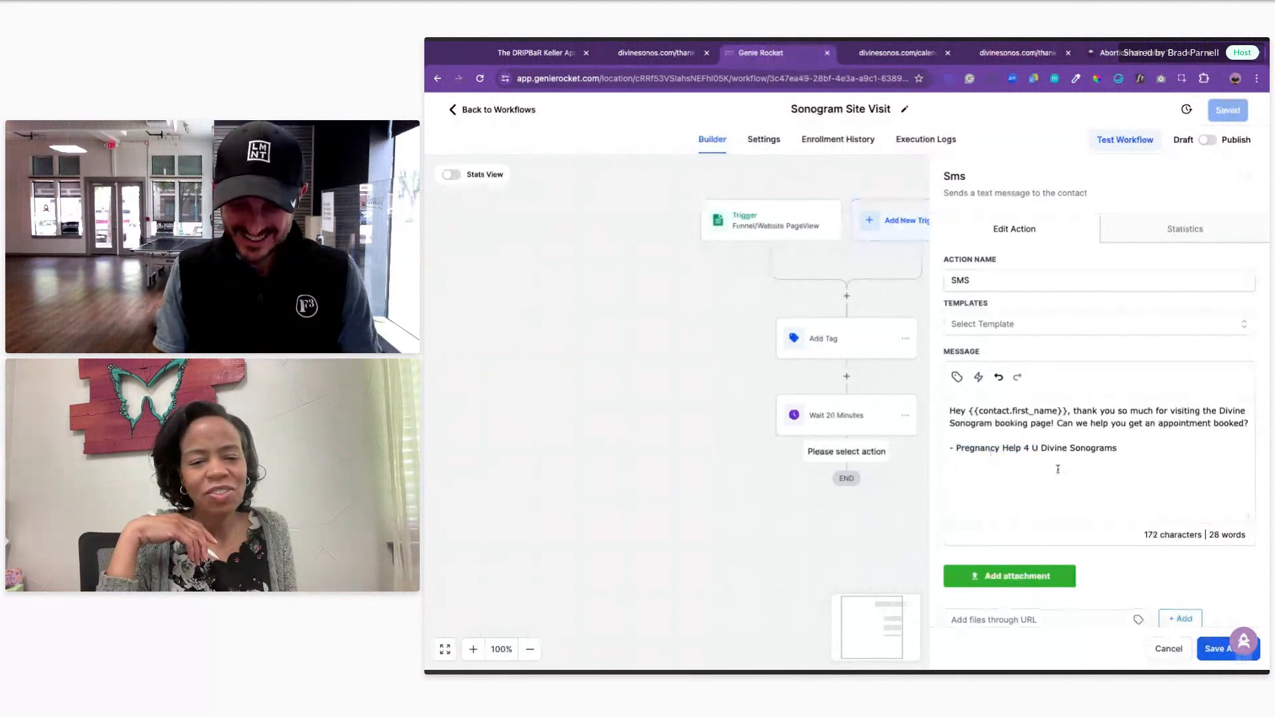
text(|)
key(BackSpace)
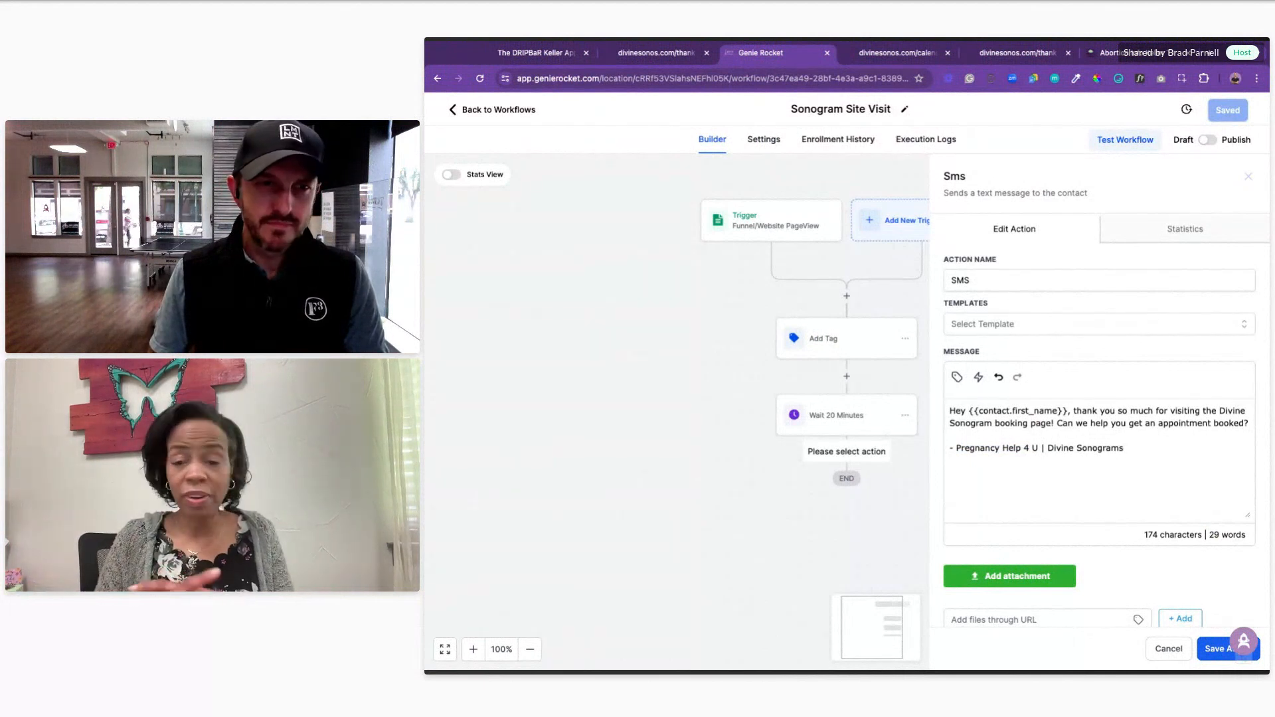
scroll(1048, 473, down, 1)
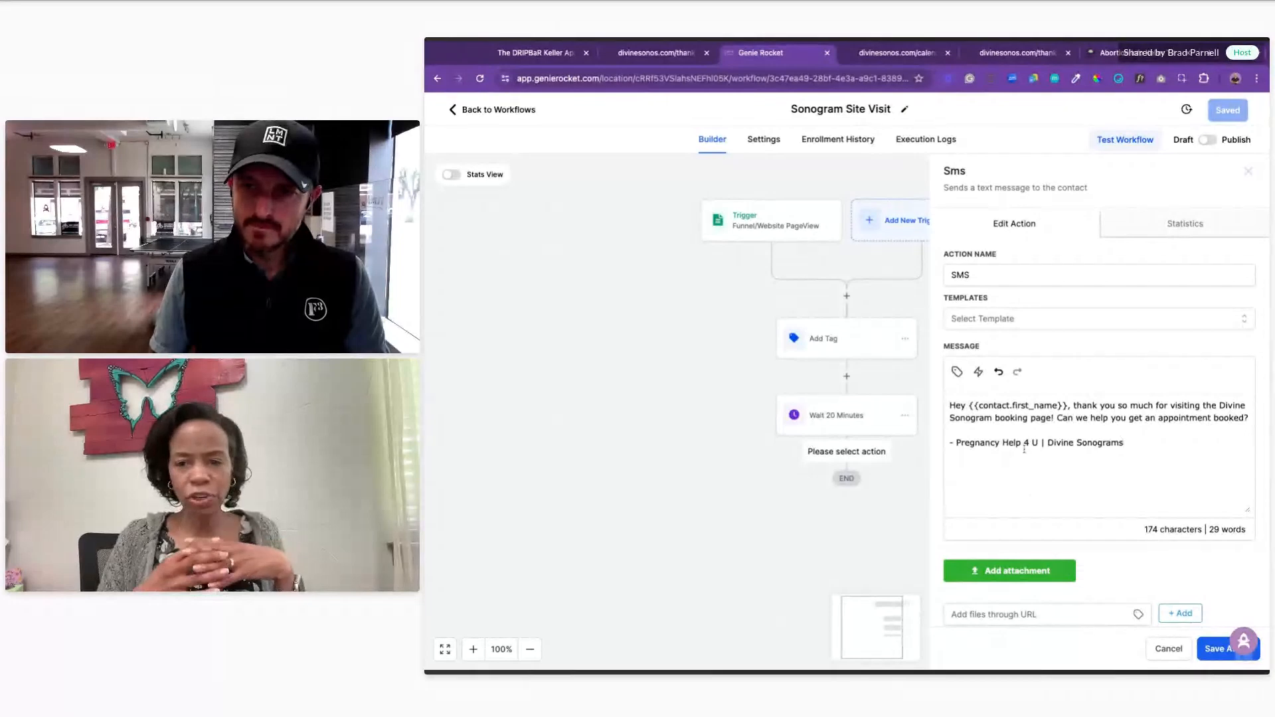
key(ctrl+shift+Left)
key(ctrl+shift+Left)
key(ctrl+shift+Left)
key(ctrl+shift+Left)
key(ctrl+shift+Left)
key(BackSpace)
key(BackSpace)
click(1049, 446)
text(by )
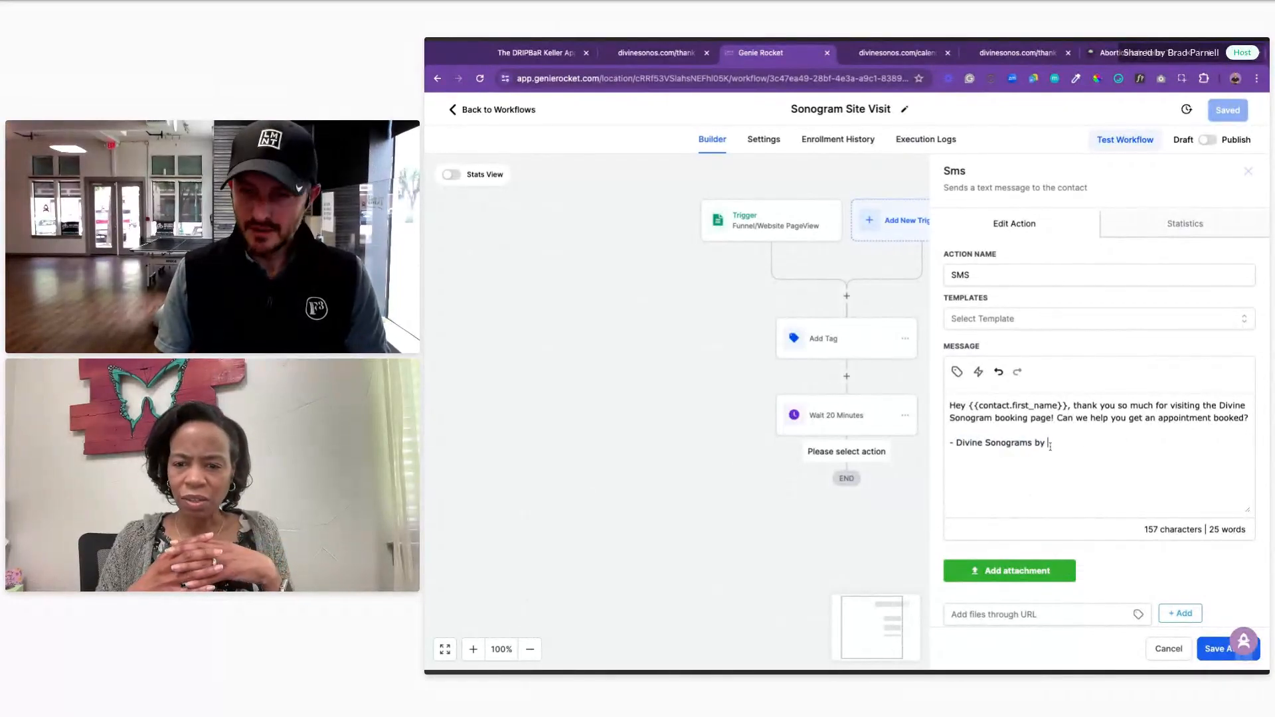
text(PH4)
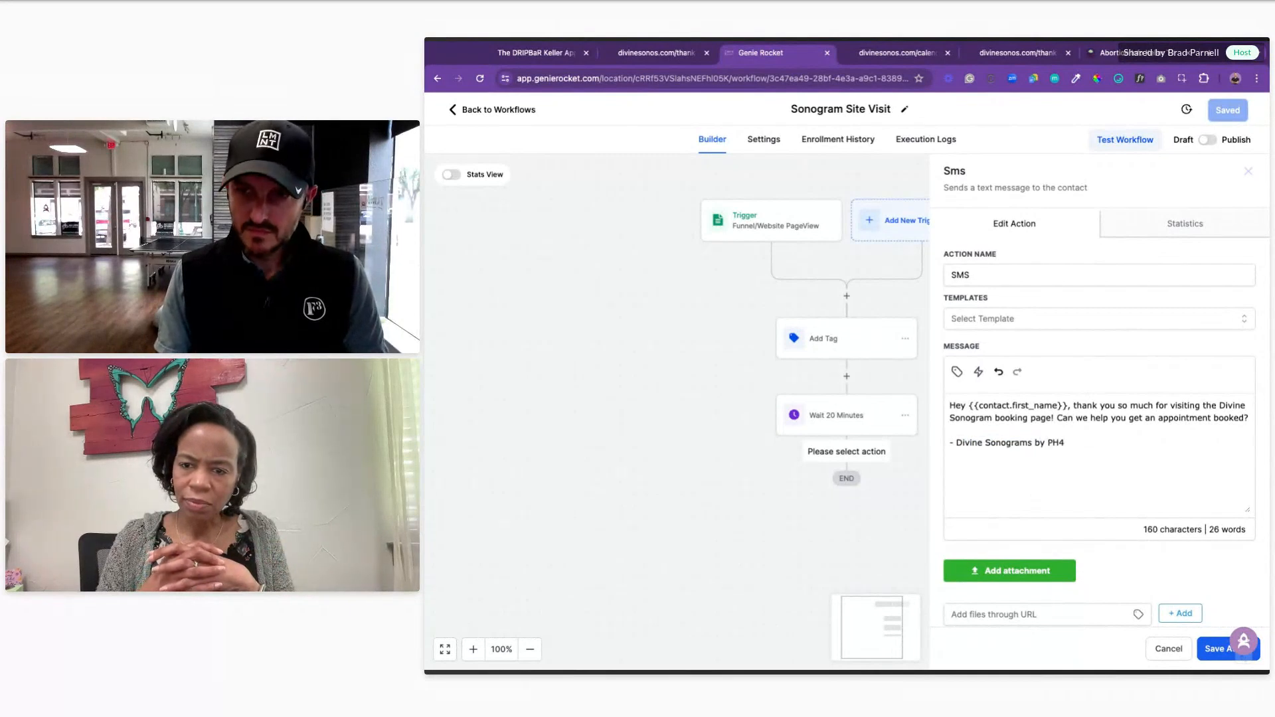
text(U)
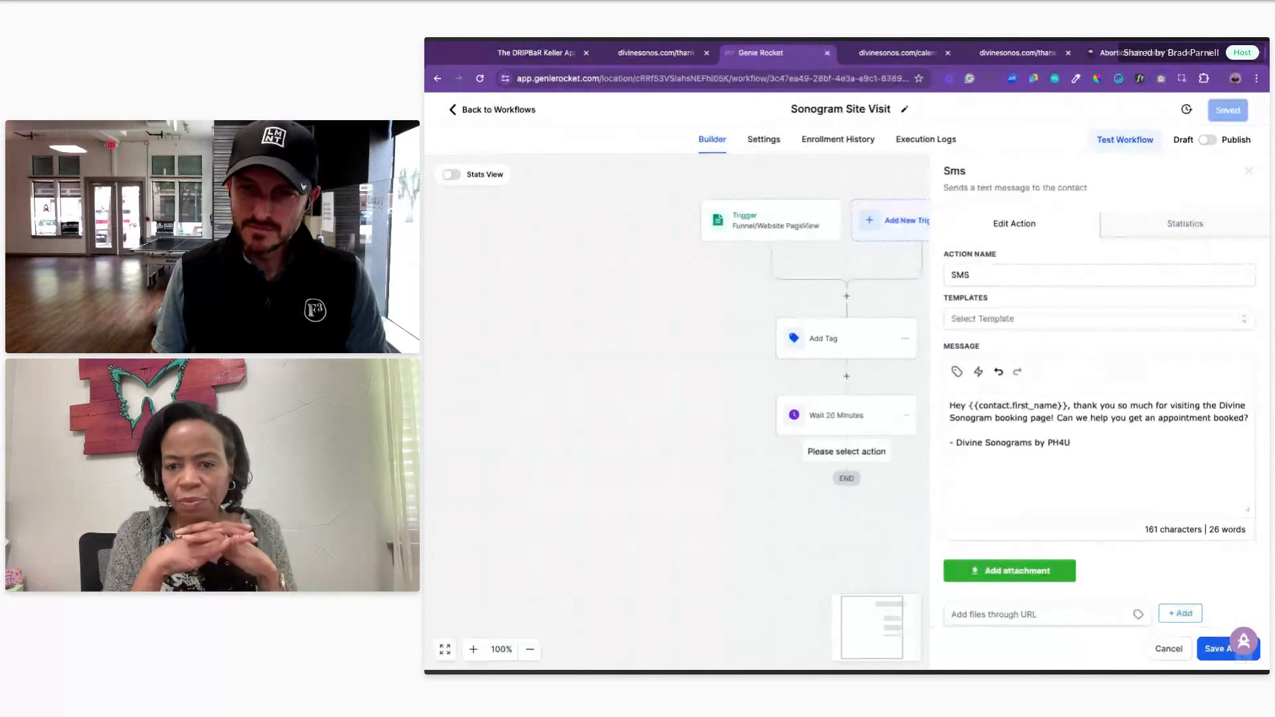
Step: Save the SMS step and the Sonogram Site Visit workflow
click(1215, 648)
click(1229, 109)
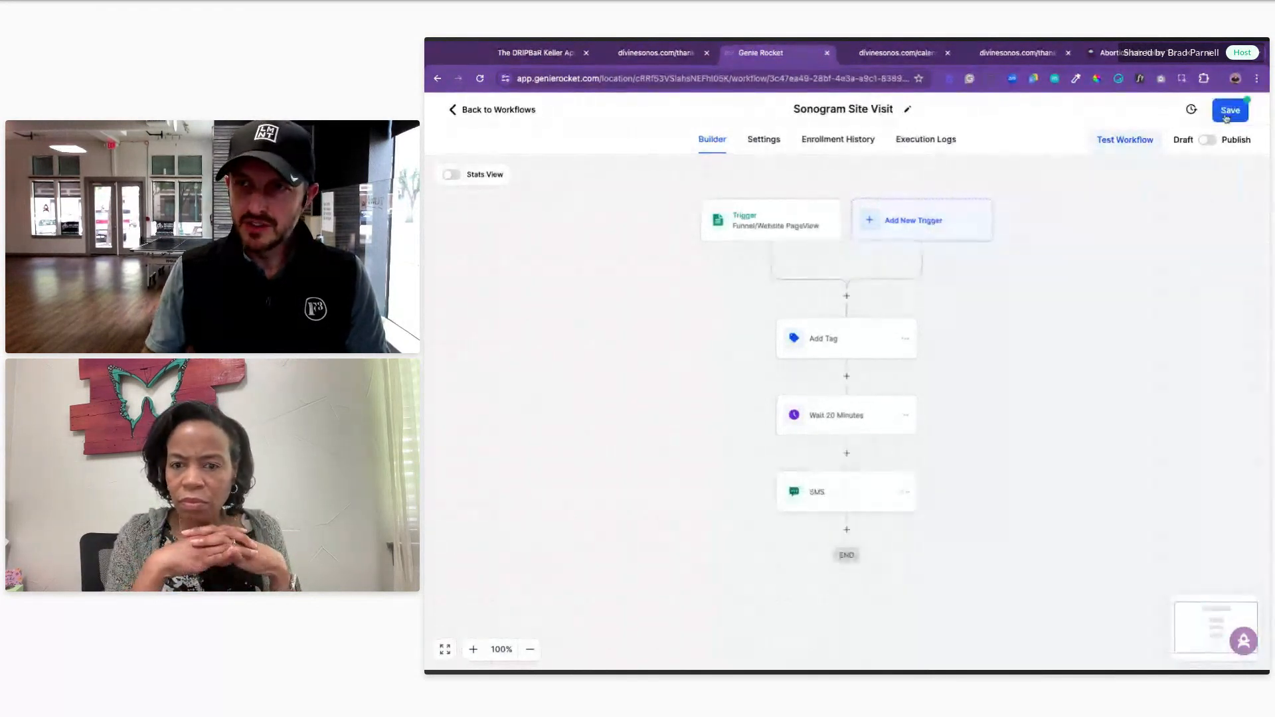
scroll(683, 395, down, 3)
scroll(682, 390, up, 1)
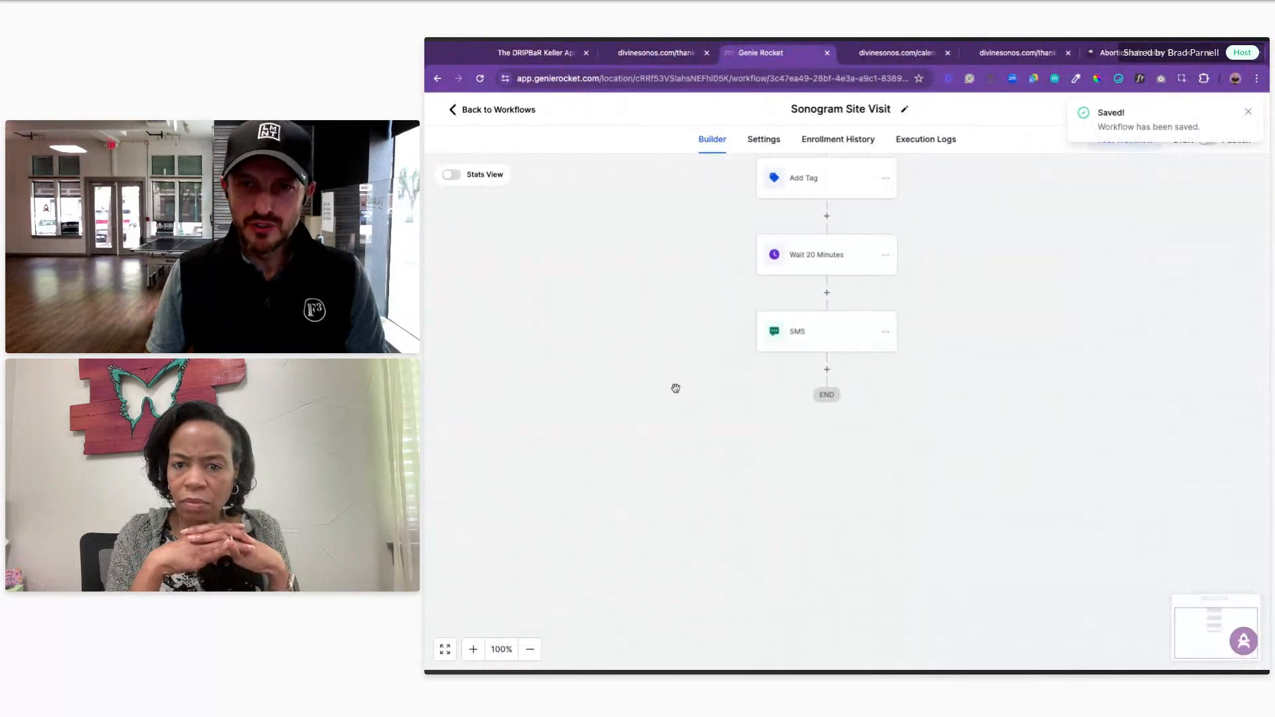
Step: Review the SMS step's settings, then add a Wait step after it
click(826, 369)
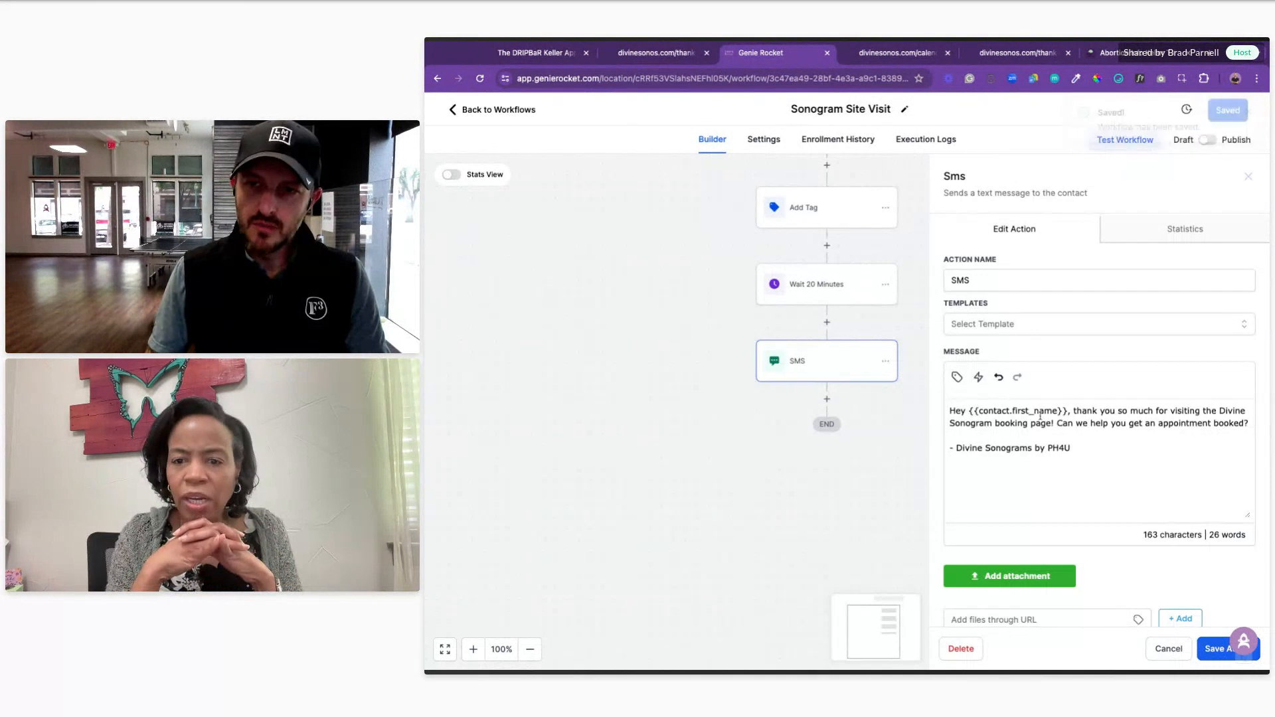
click(1169, 648)
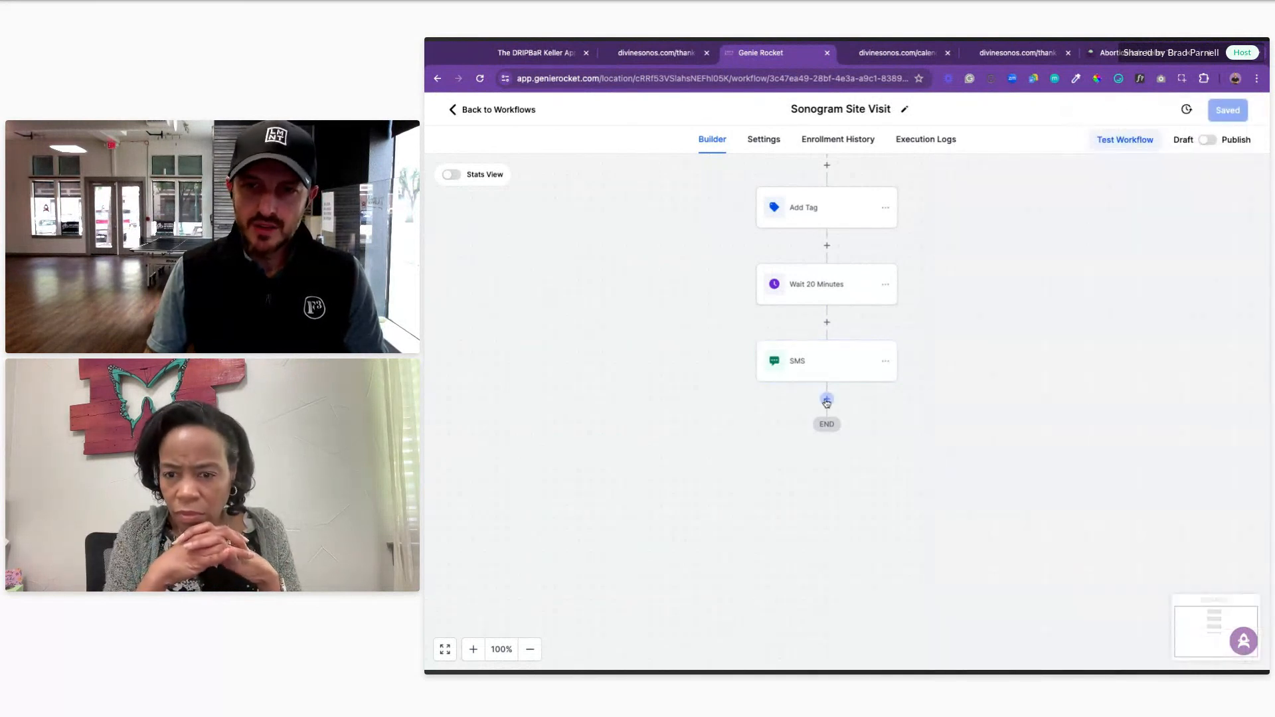
click(827, 398)
text(wait)
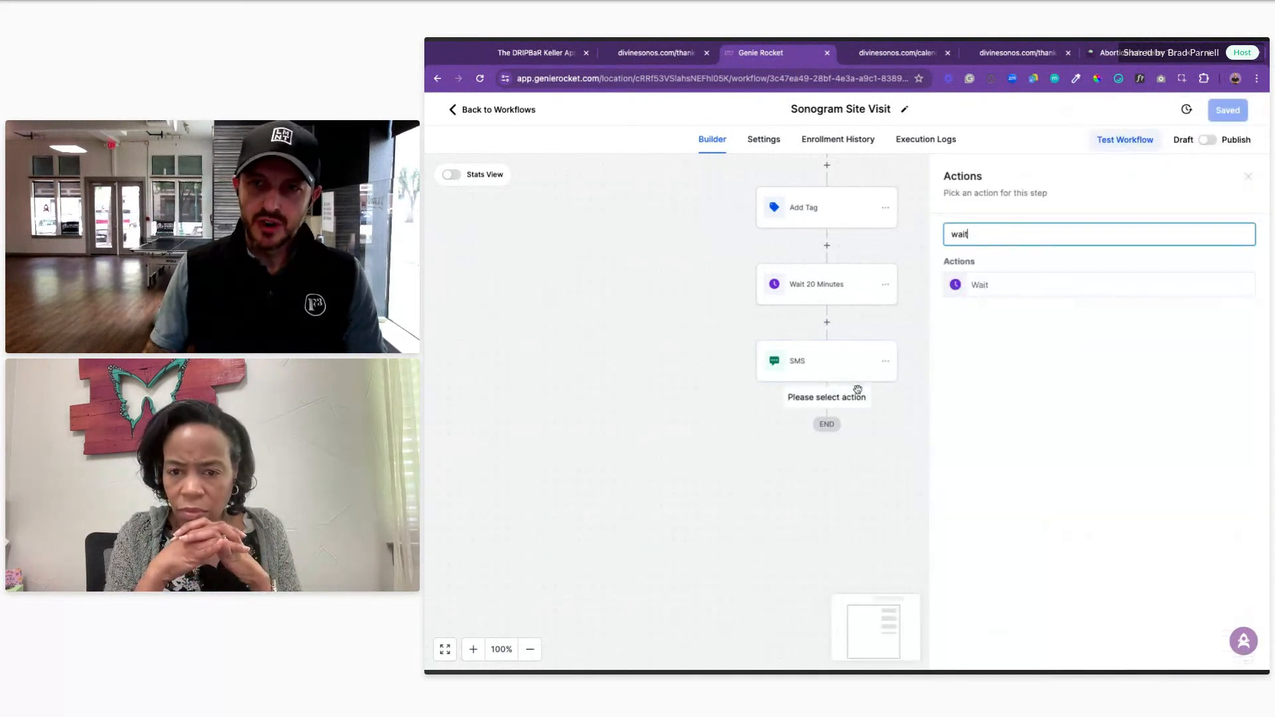
click(1019, 288)
Step: Make the Wait await the contact's reply to the SMS, with a 1-hour timeout, and save
click(797, 312)
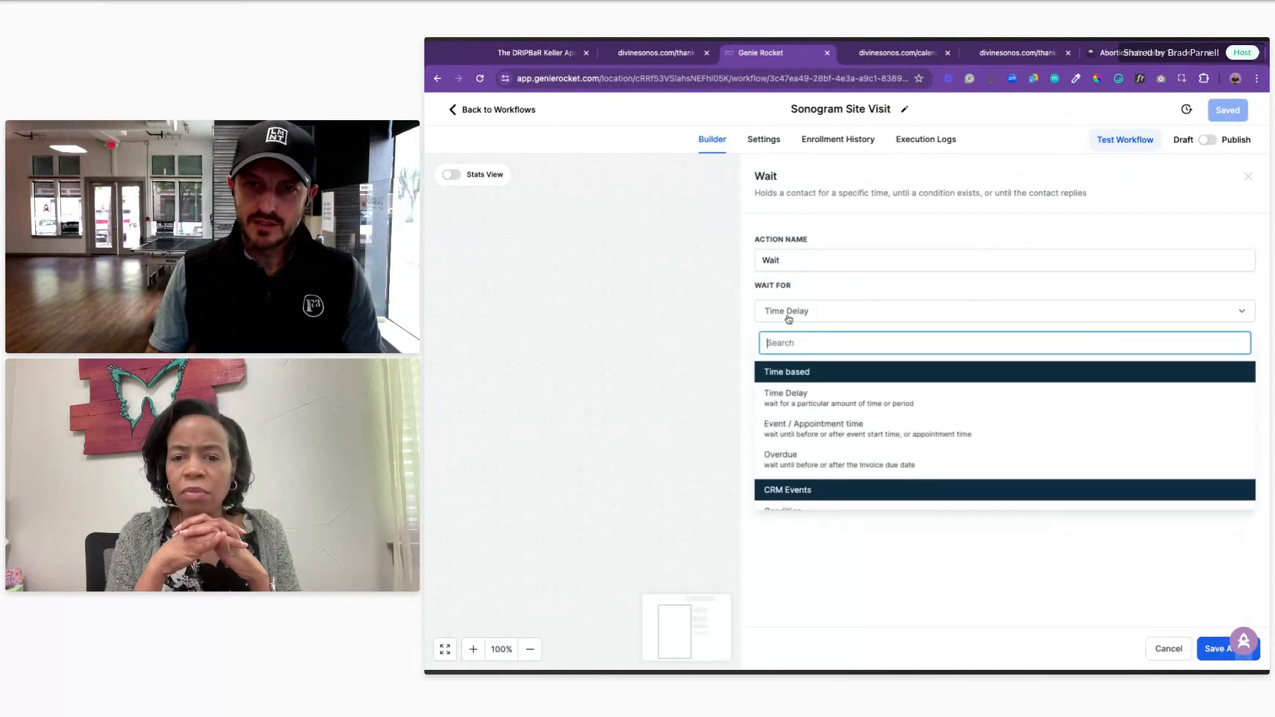
scroll(778, 492, down, 2)
click(778, 501)
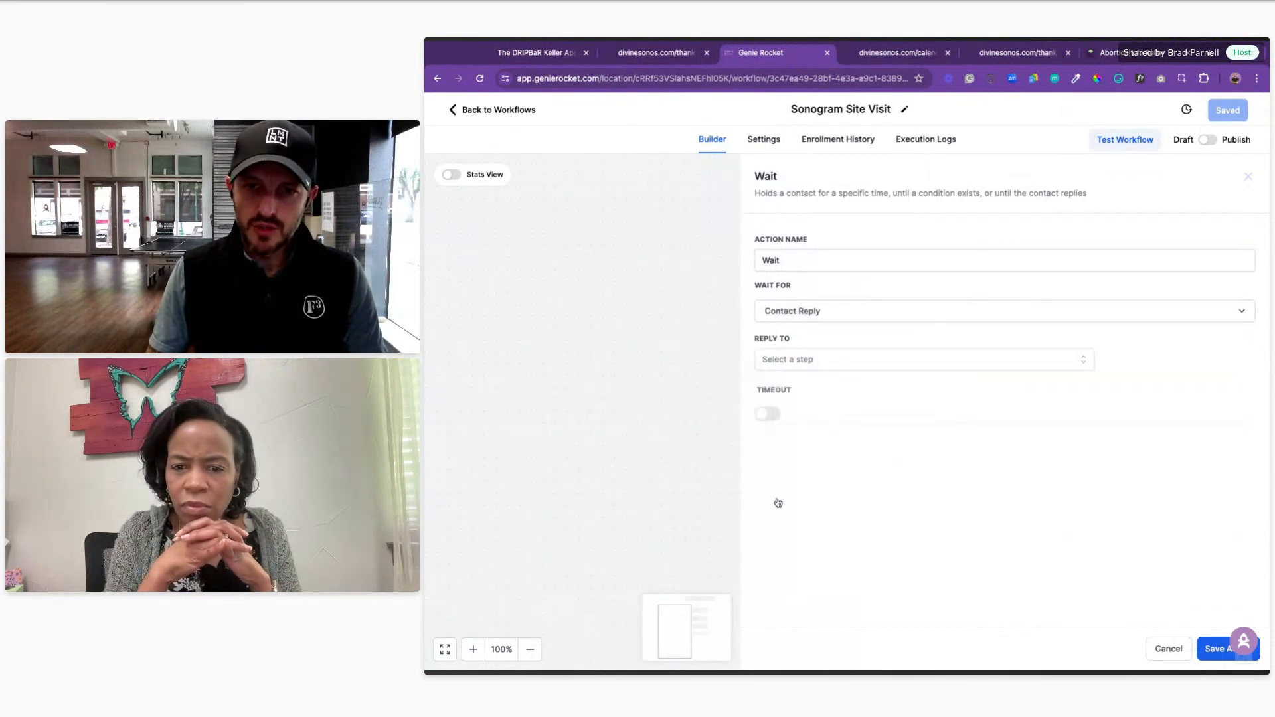
click(774, 362)
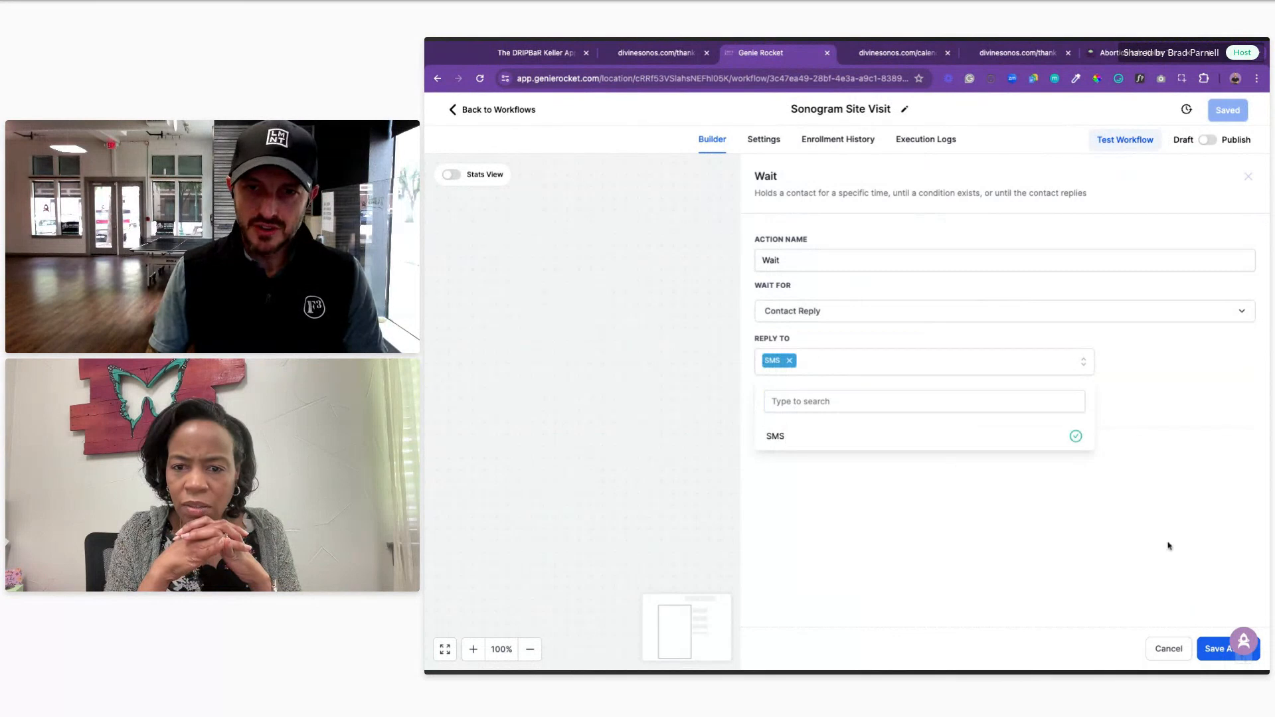
click(1217, 650)
click(796, 441)
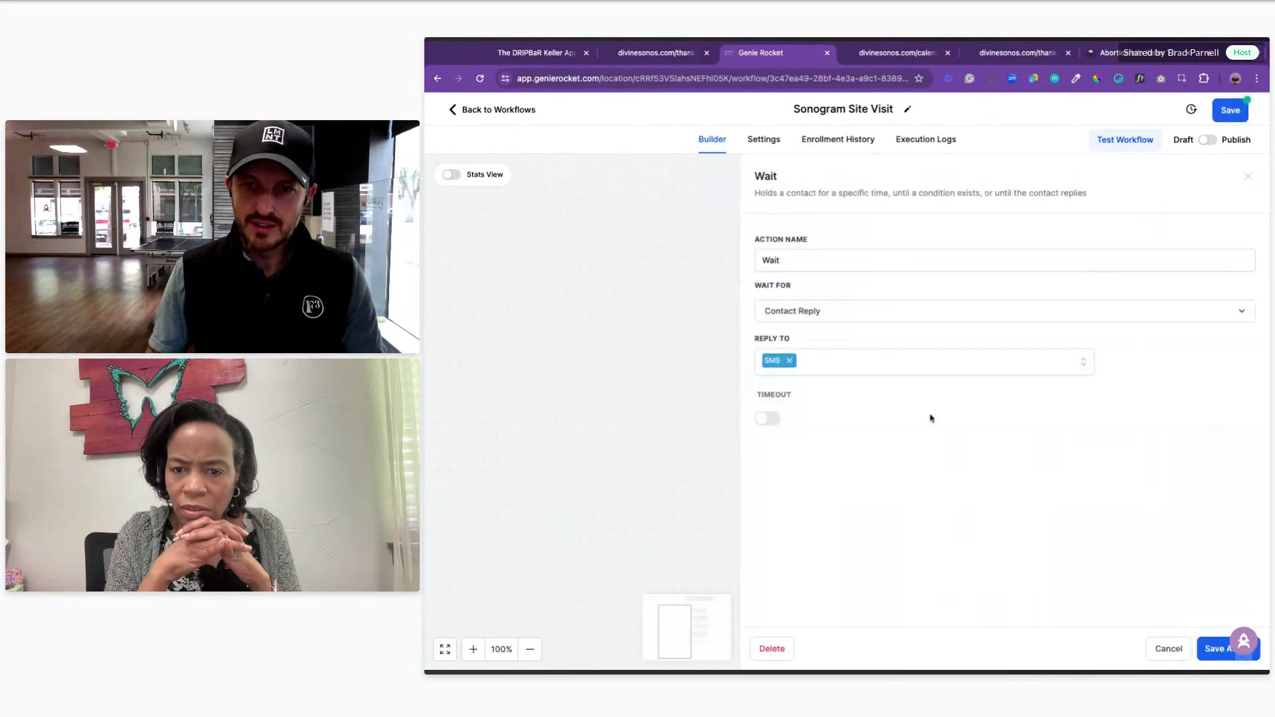
click(770, 419)
double_click(773, 448)
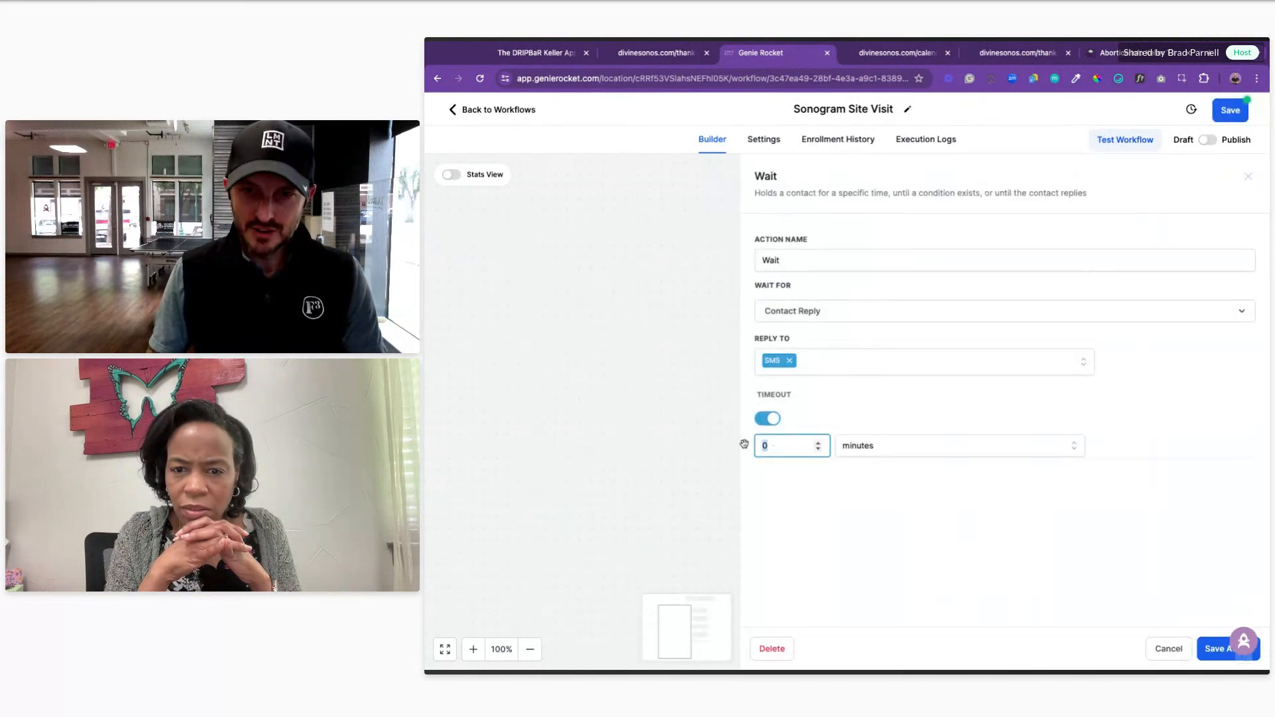
text(1)
click(863, 450)
click(869, 497)
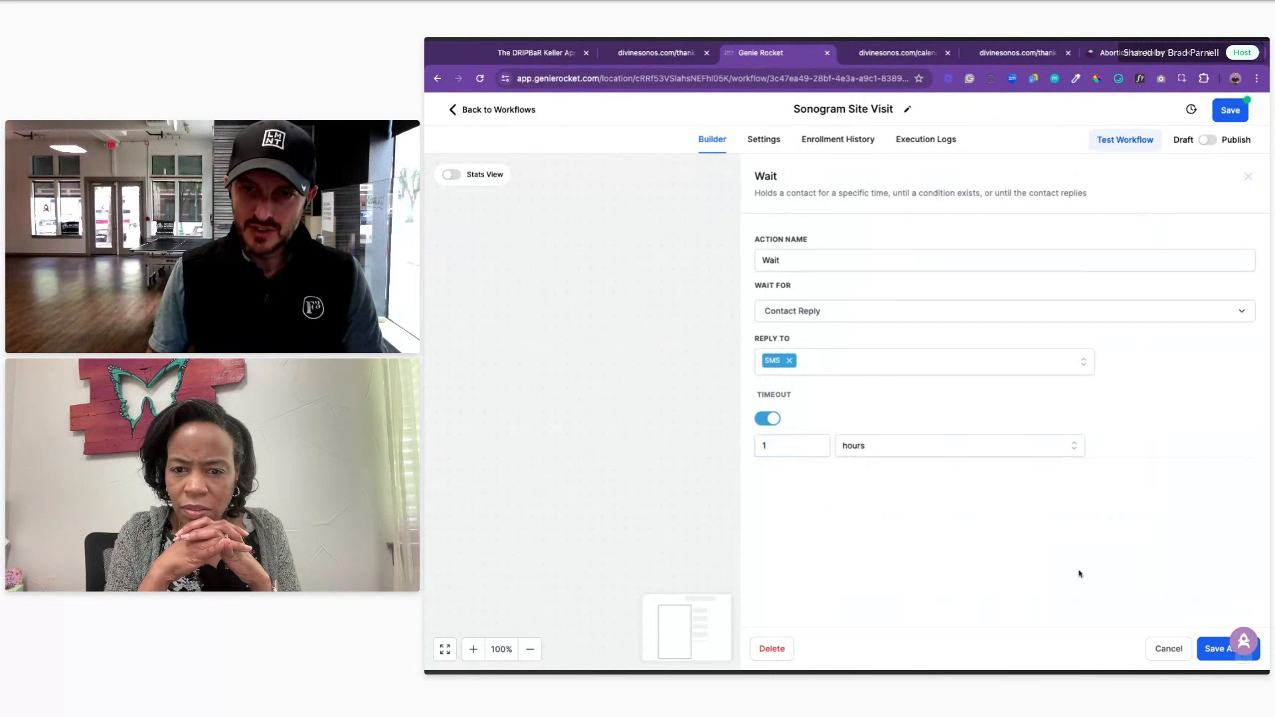
click(1207, 656)
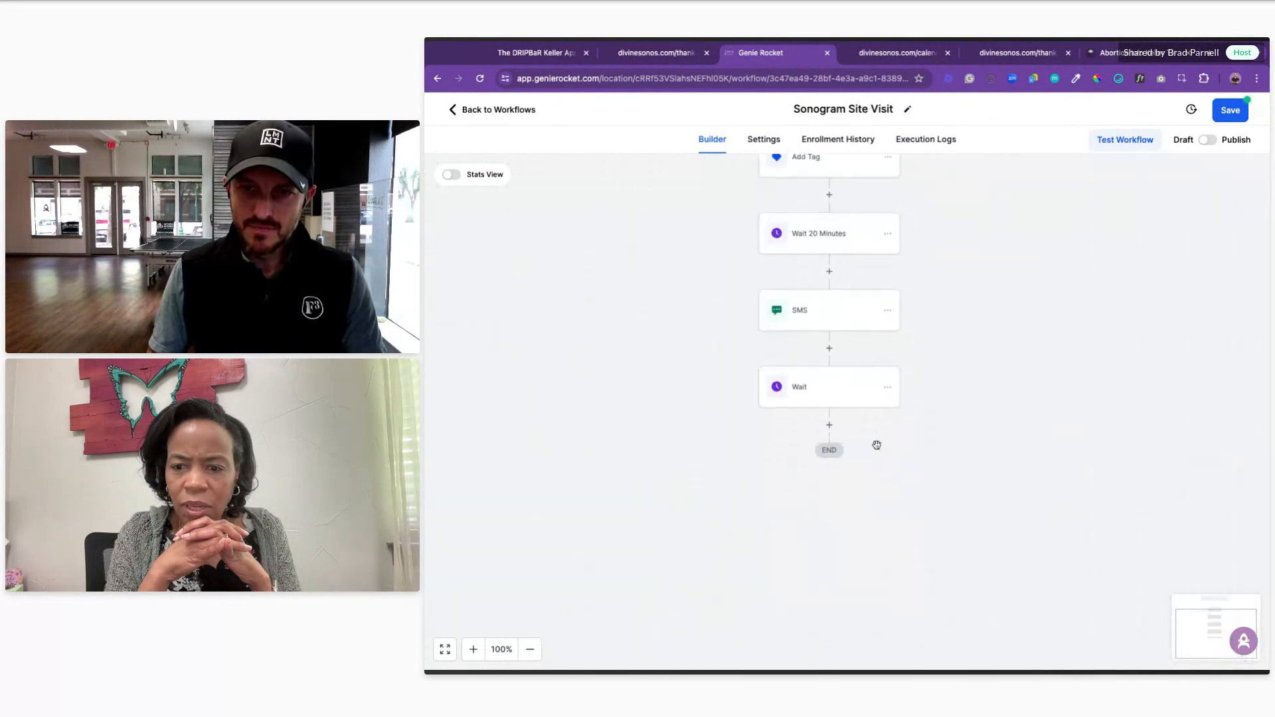
Step: Add an If / Else condition step after the Wait
click(828, 425)
text(condi)
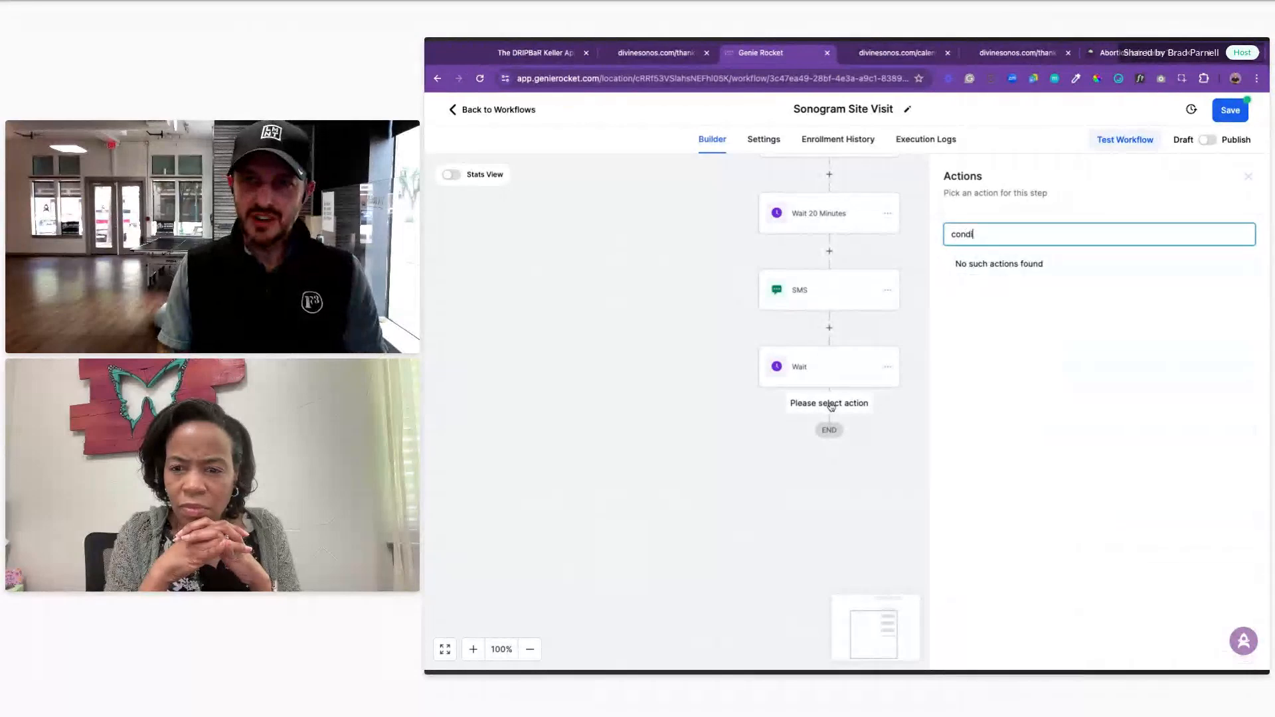
key(BackSpace)
key(BackSpace)
key(BackSpace)
text(if)
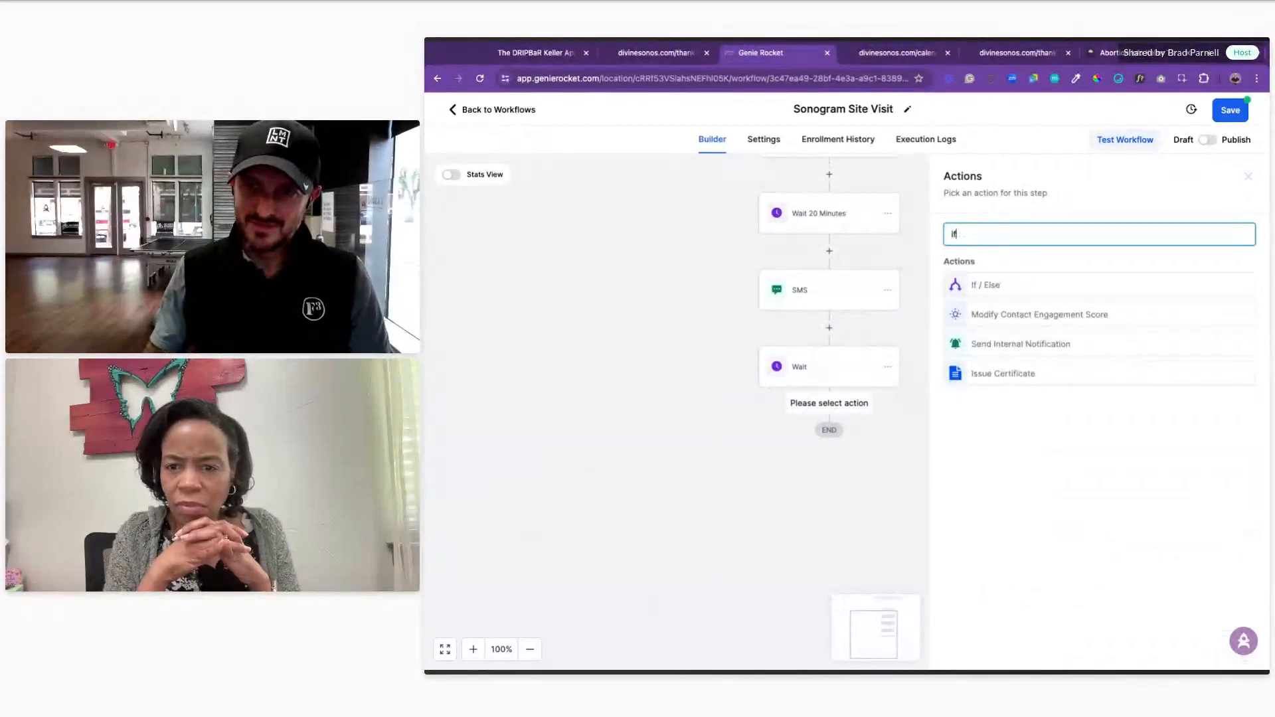
click(993, 285)
Step: Name the first branch Positive, matching Contact Reply Intent type Is Positive/Yes
click(809, 320)
drag(809, 321, 757, 321)
text(Po)
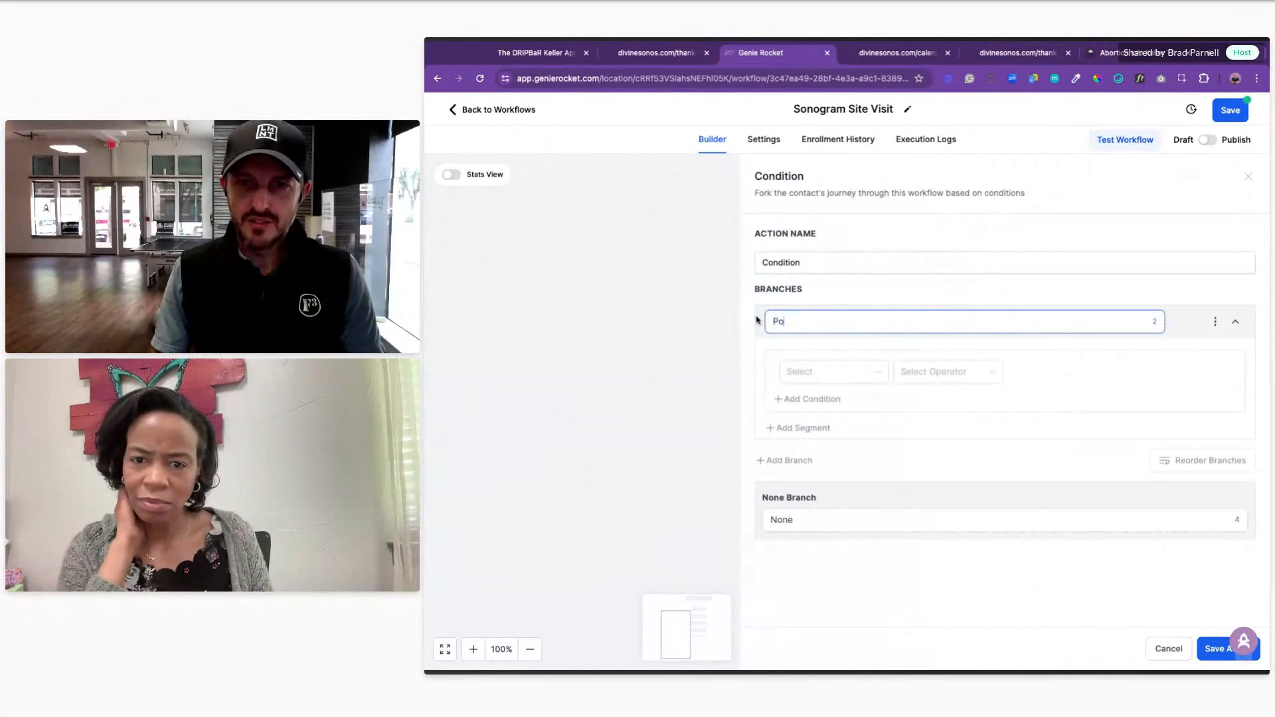
text(sitive)
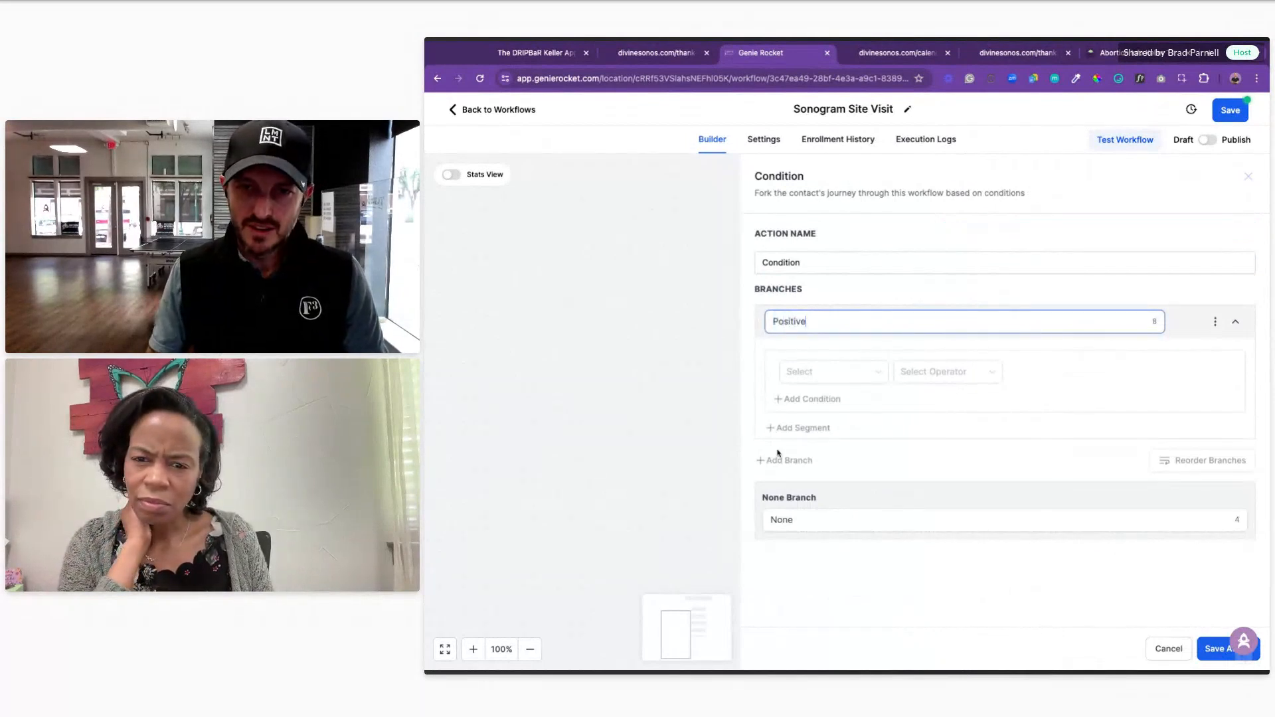
click(813, 372)
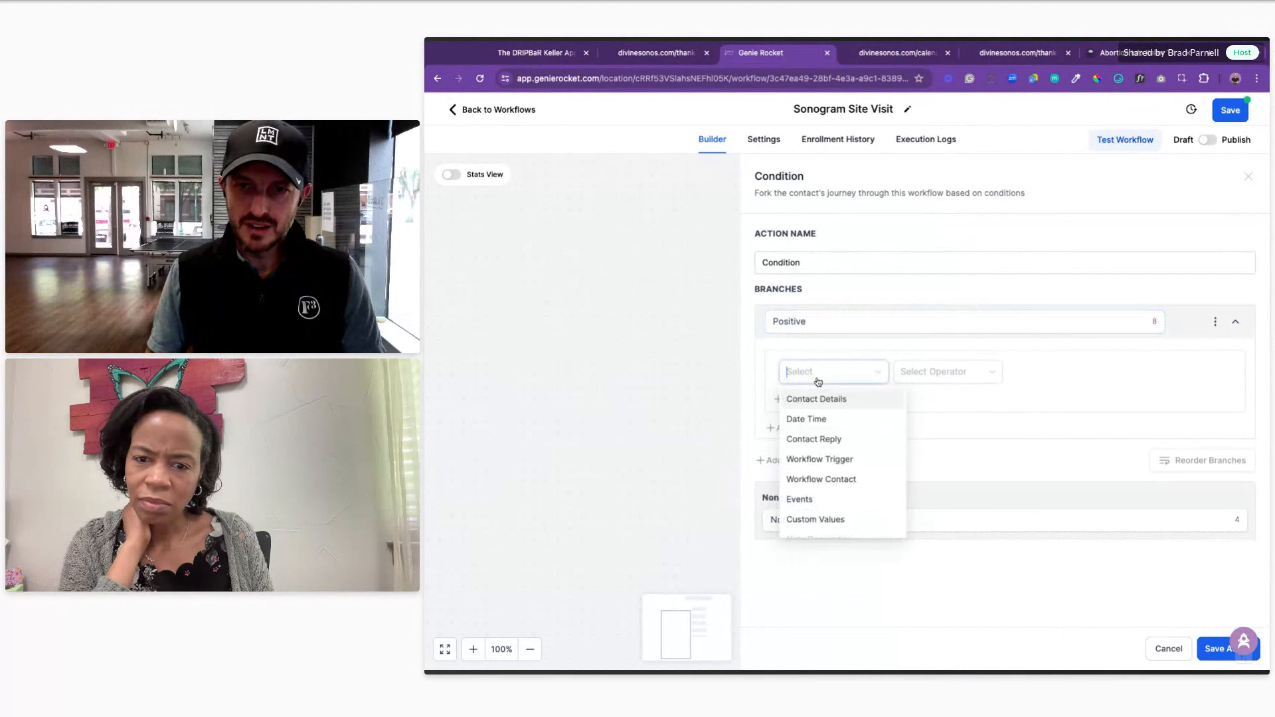
click(844, 439)
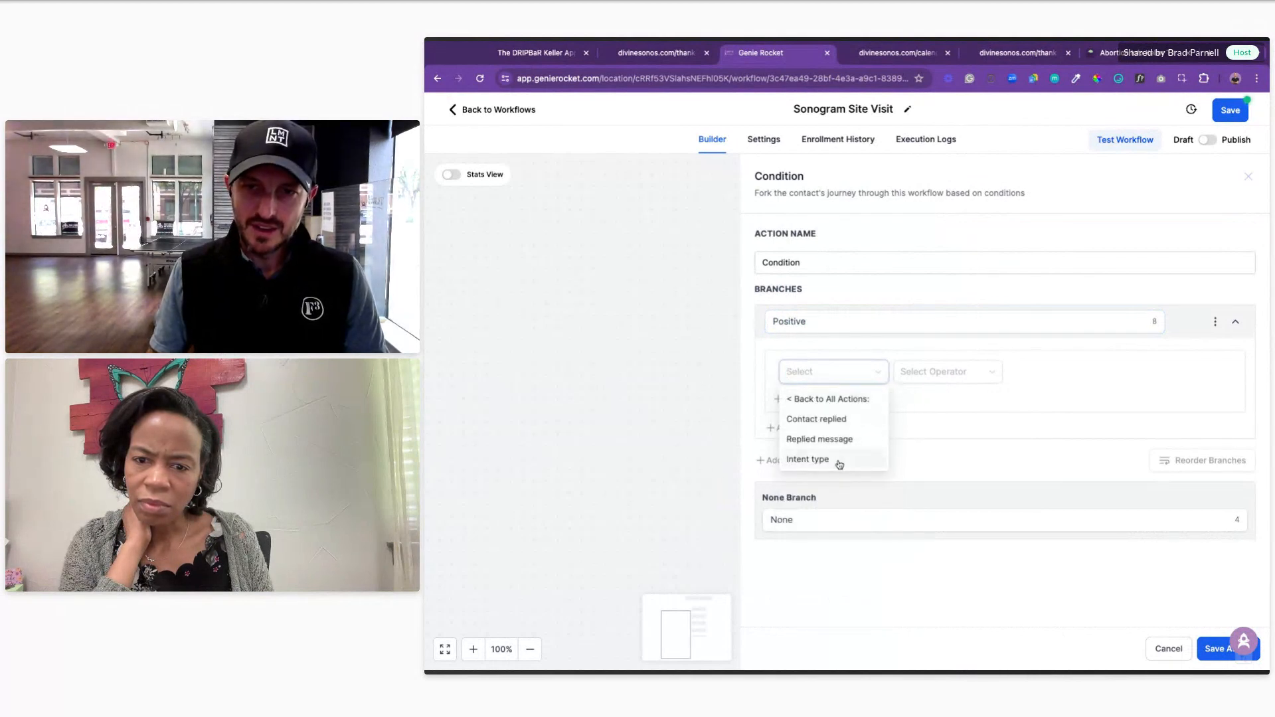
click(839, 461)
click(922, 373)
click(923, 397)
click(1034, 375)
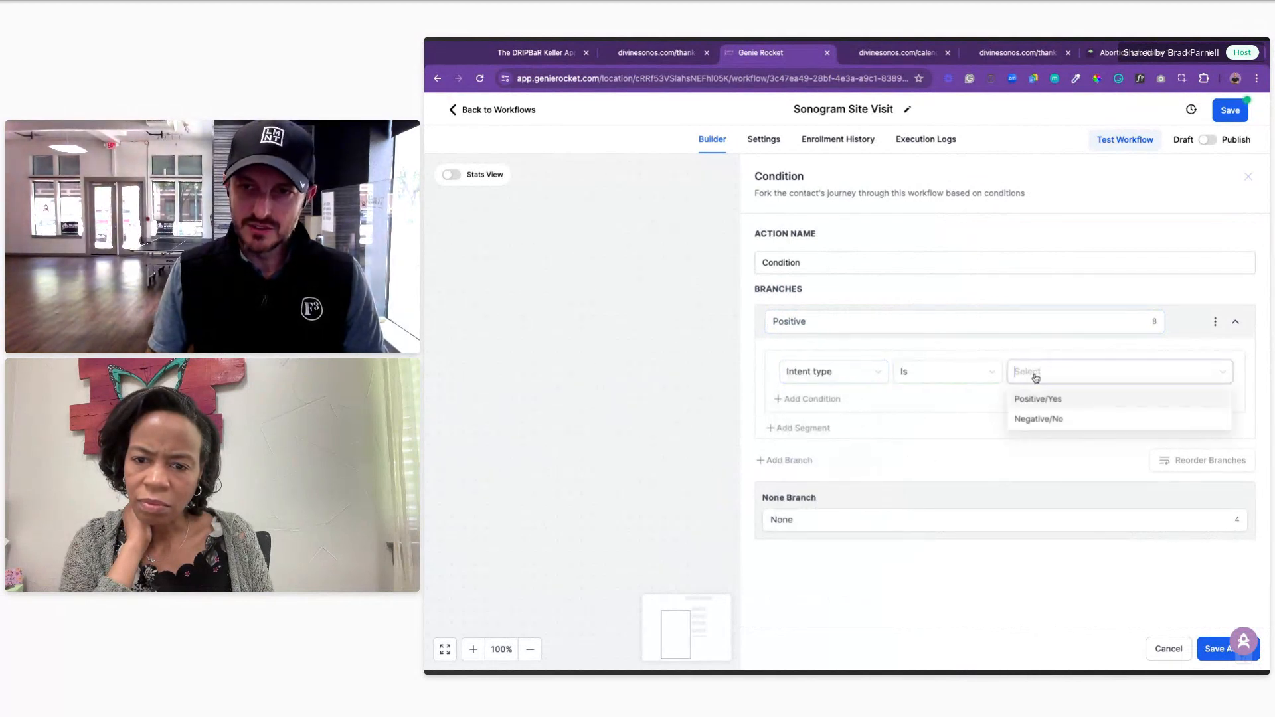
click(1047, 400)
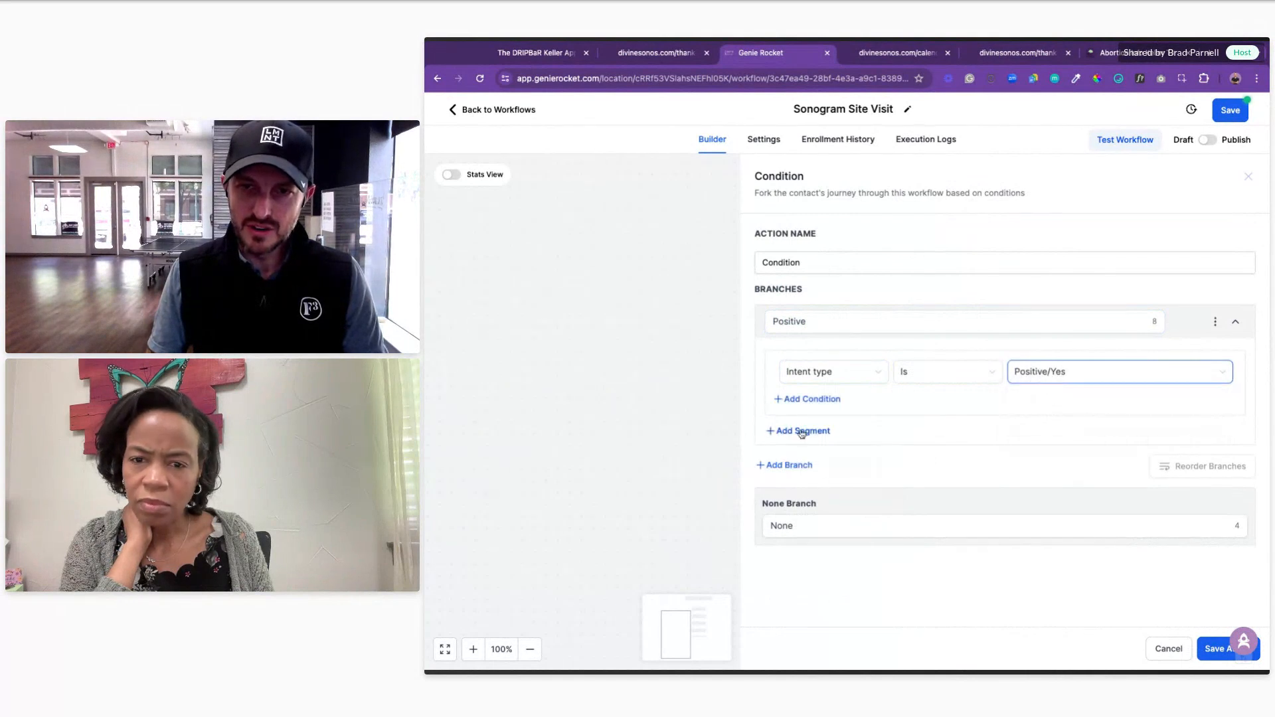
Step: Add a Negative branch matching Intent type Is Negative/No, then save the step and workflow
click(799, 467)
drag(806, 474, 746, 466)
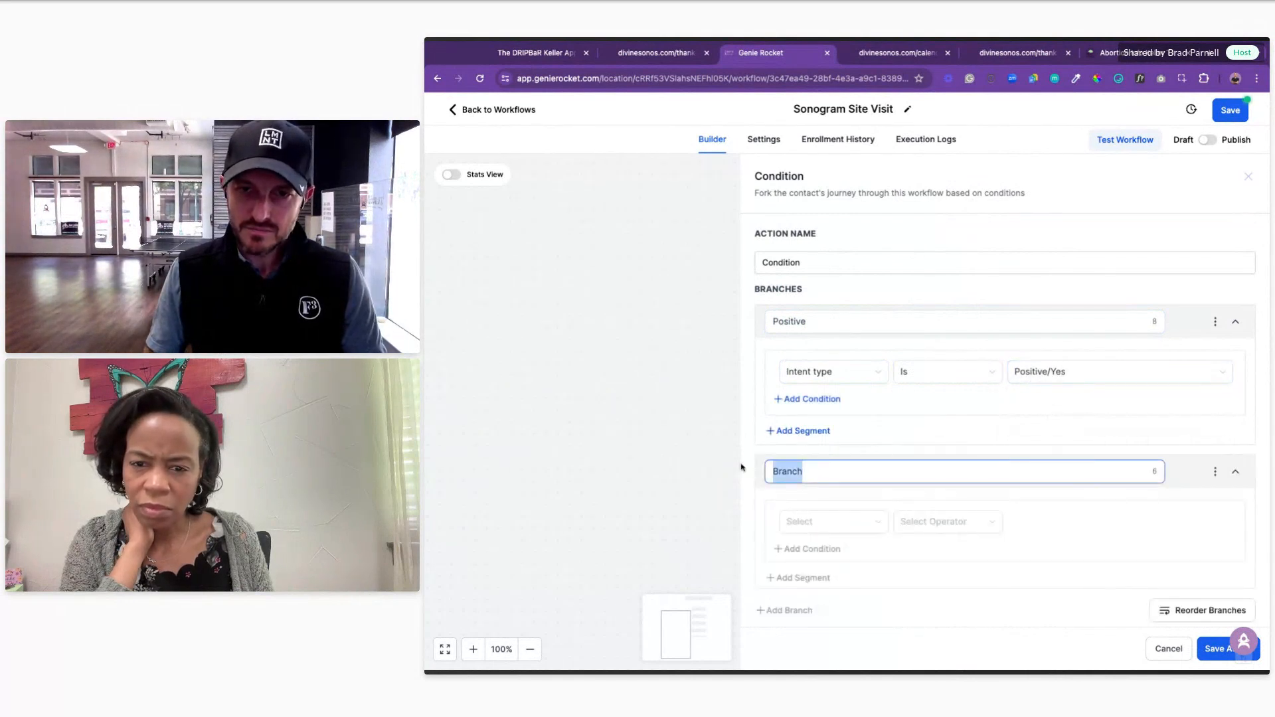
text(e)
key(BackSpace)
text(Negative)
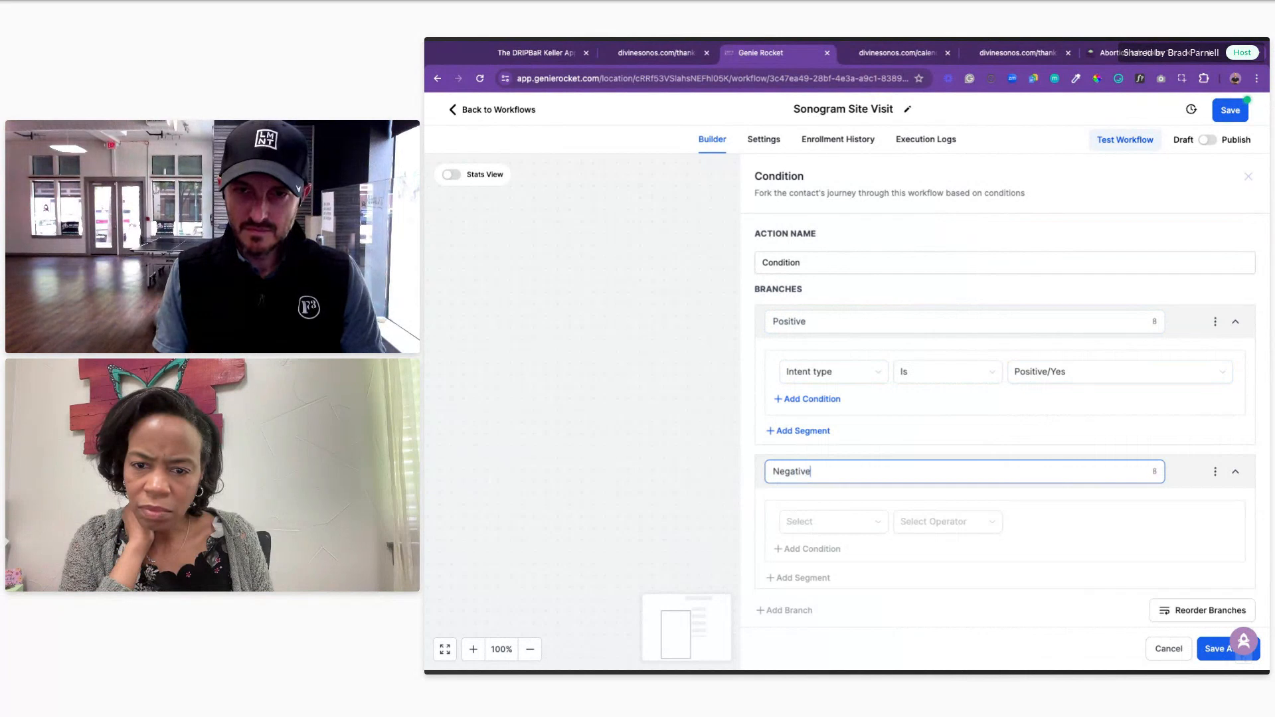
click(790, 526)
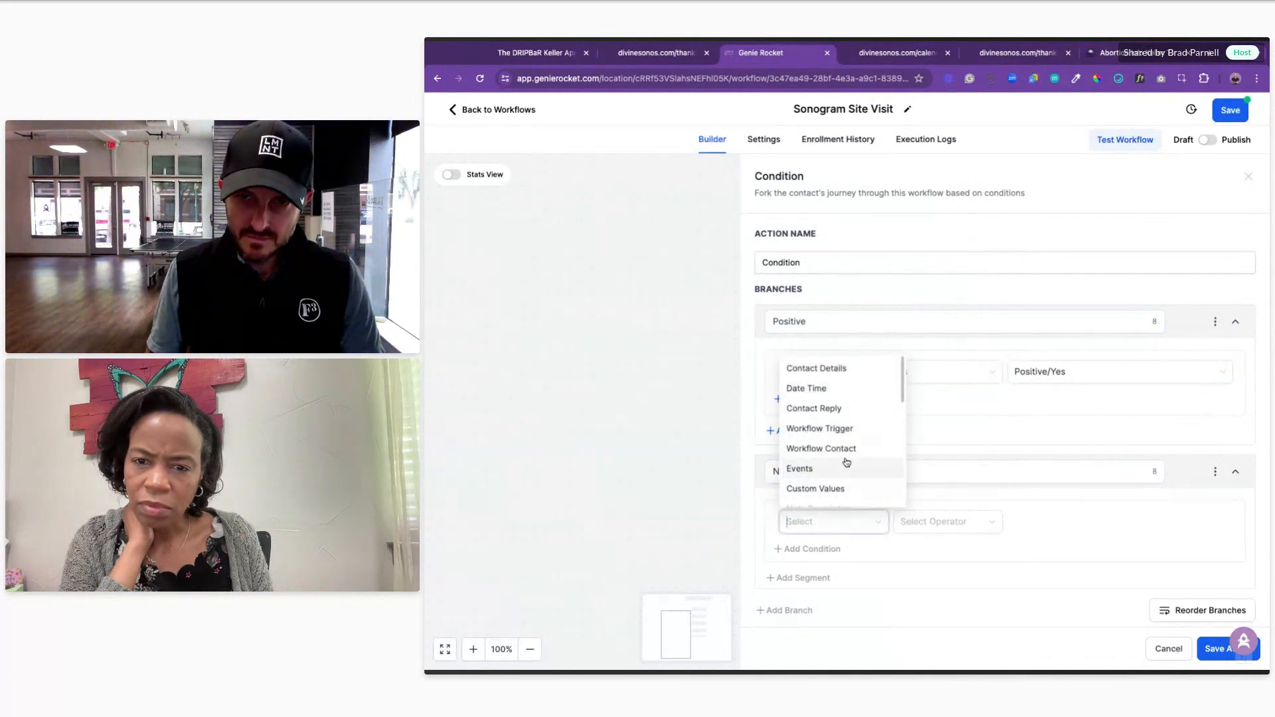
click(845, 412)
click(817, 608)
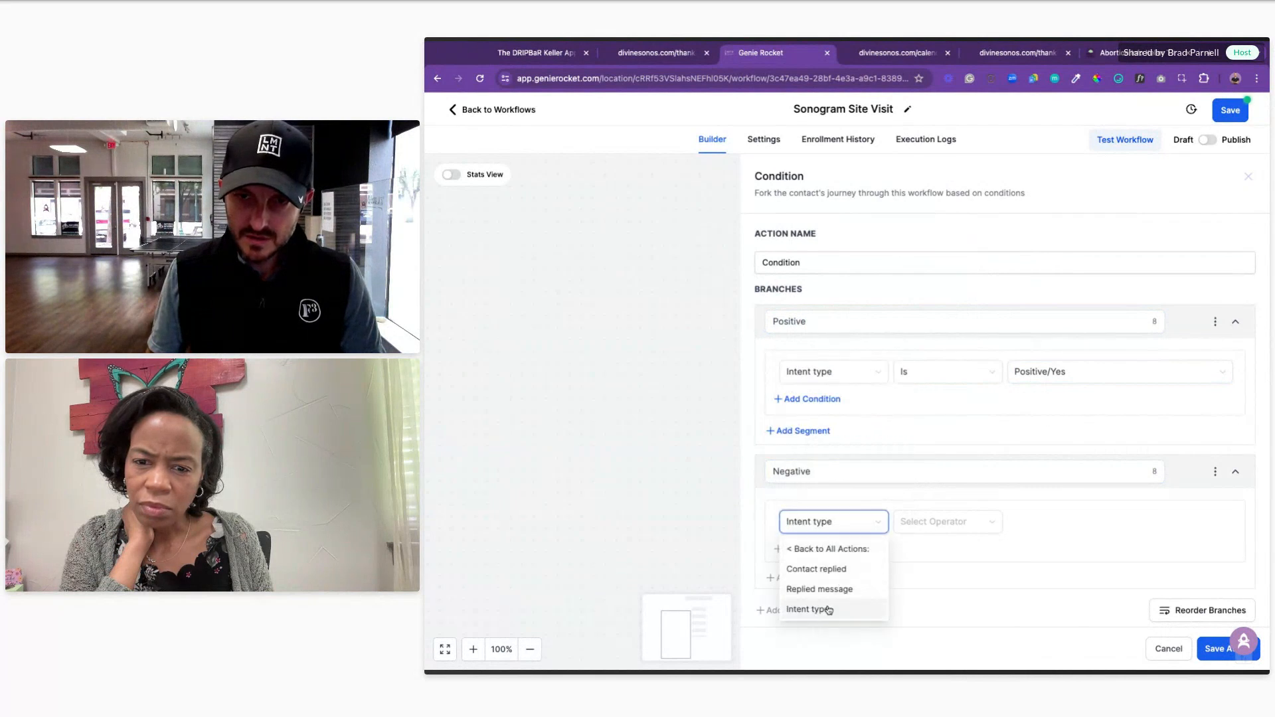
click(905, 521)
click(911, 552)
click(1055, 530)
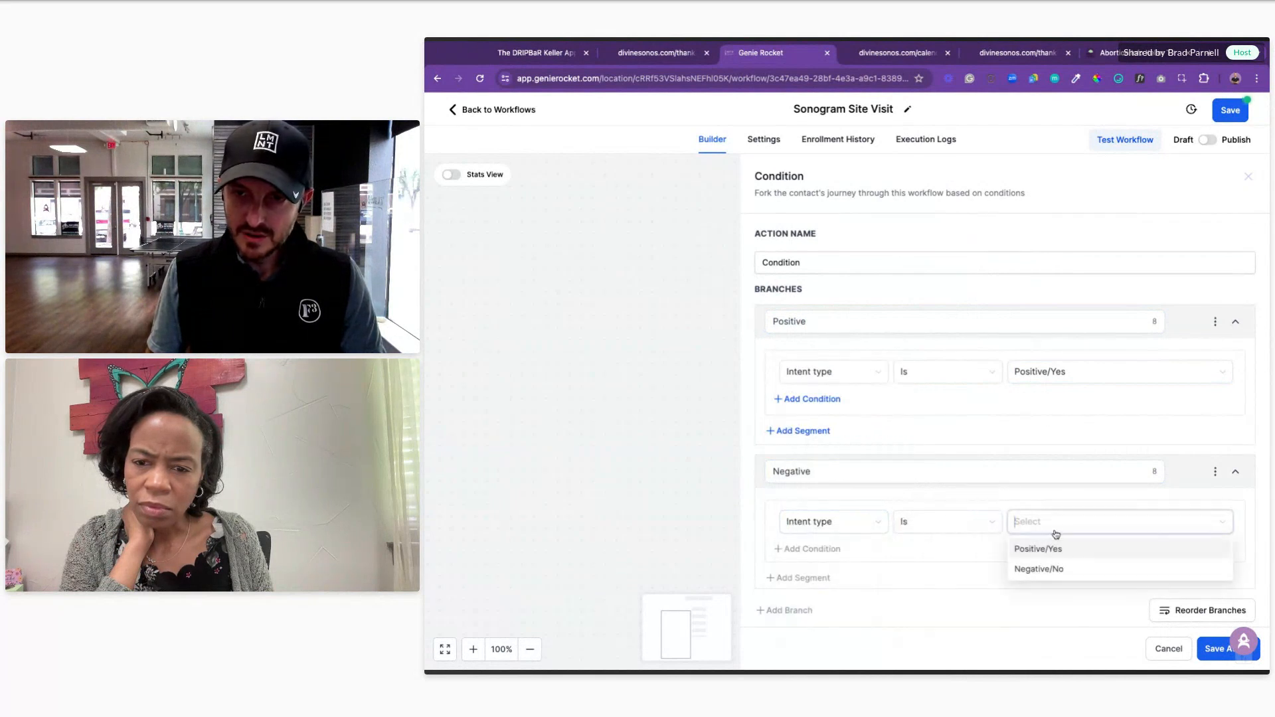
click(1056, 573)
click(1216, 648)
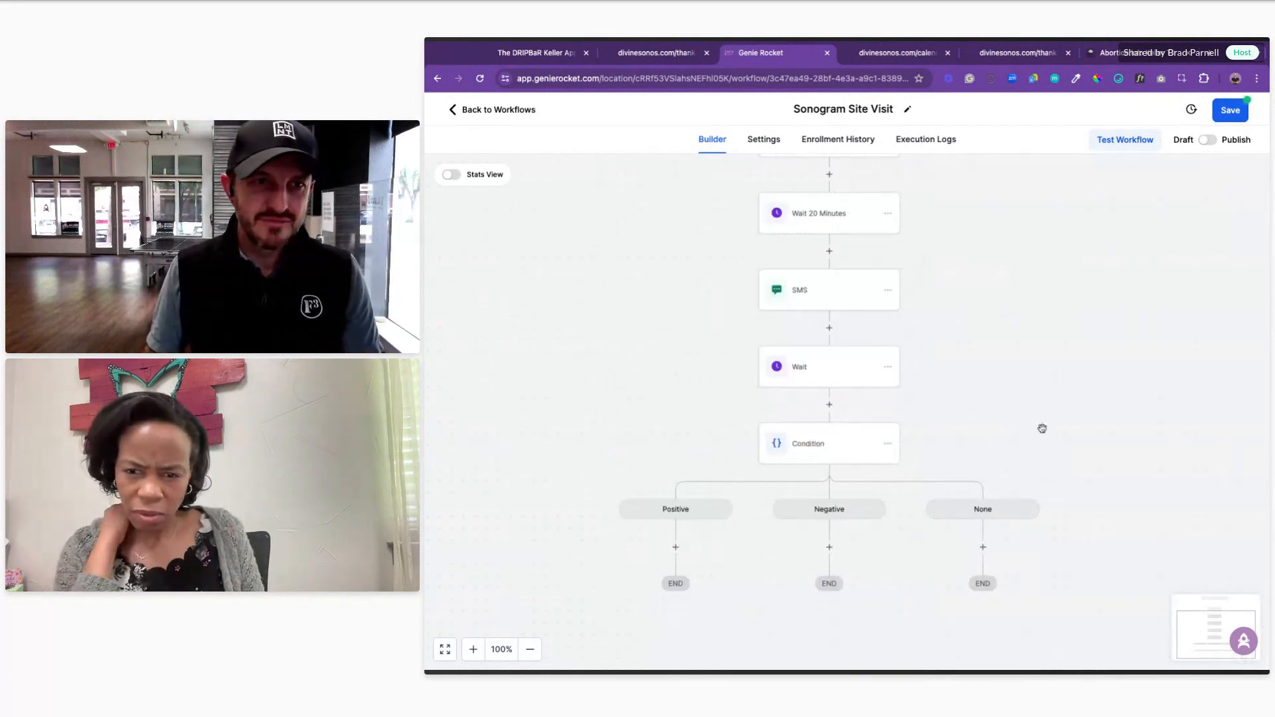
click(1229, 110)
Step: Add a Send SMS step under the Positive branch
scroll(1021, 458, down, 2)
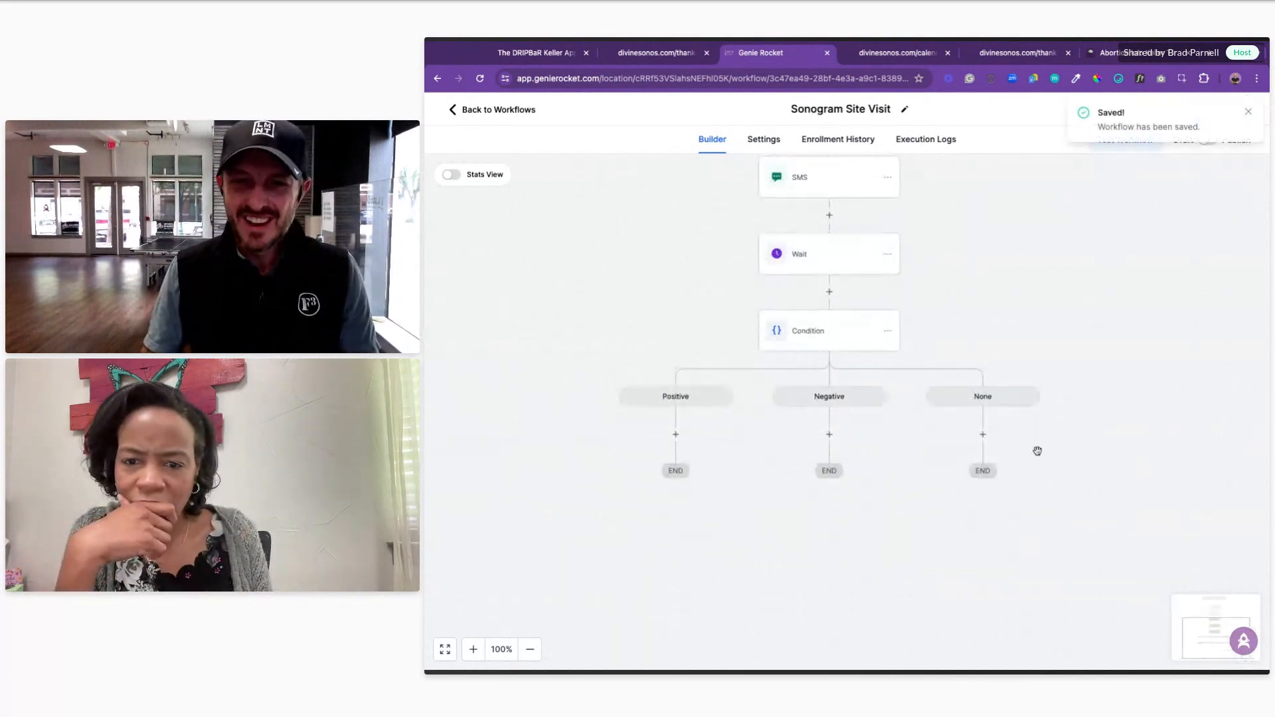
click(636, 412)
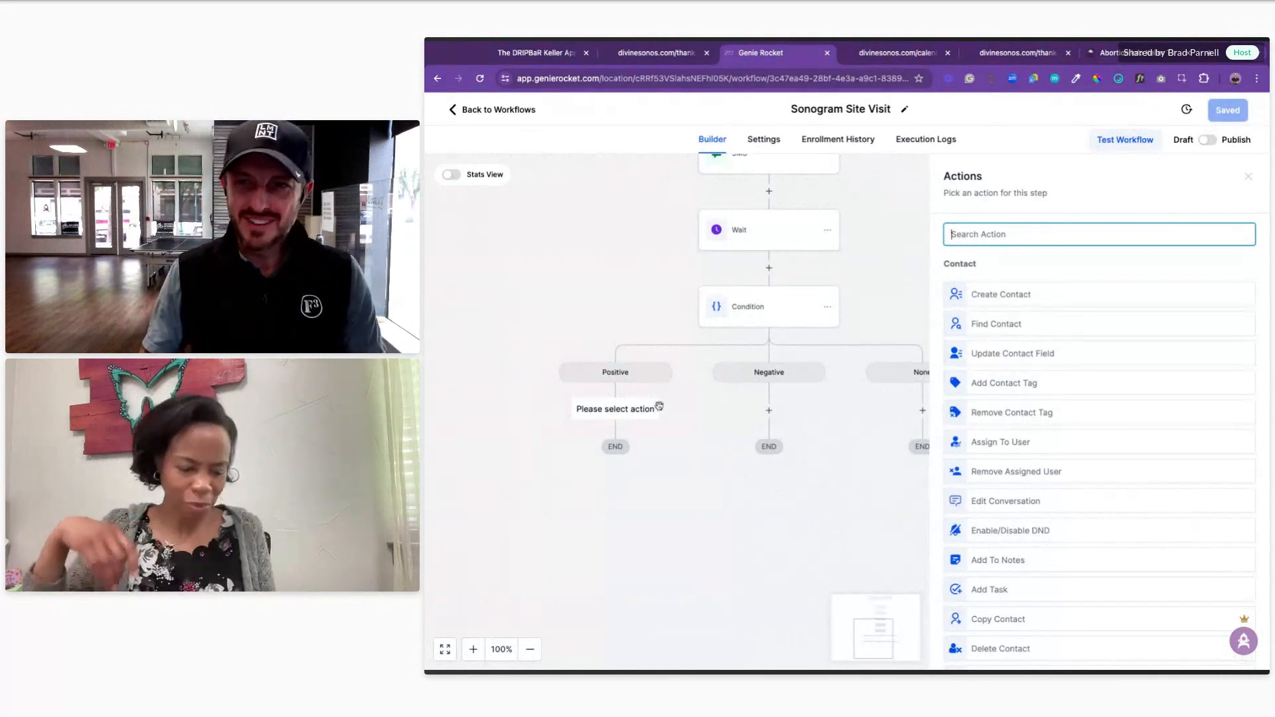
text(sms)
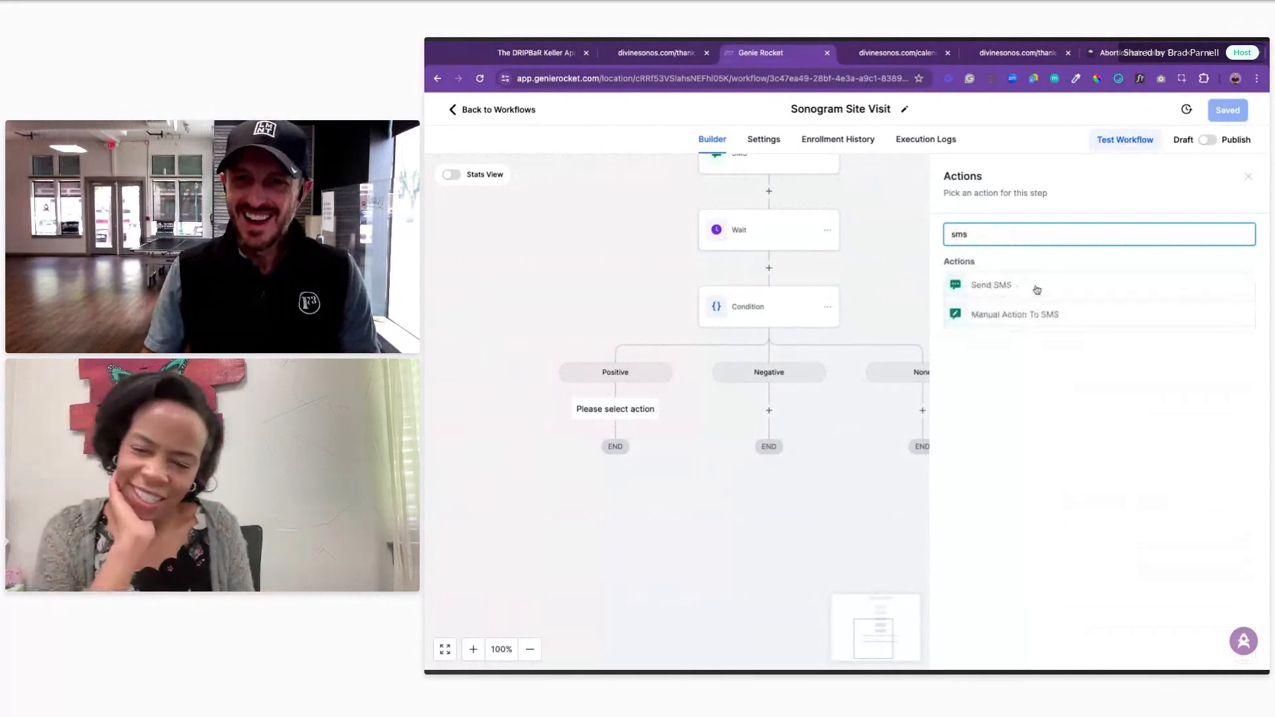
click(1012, 284)
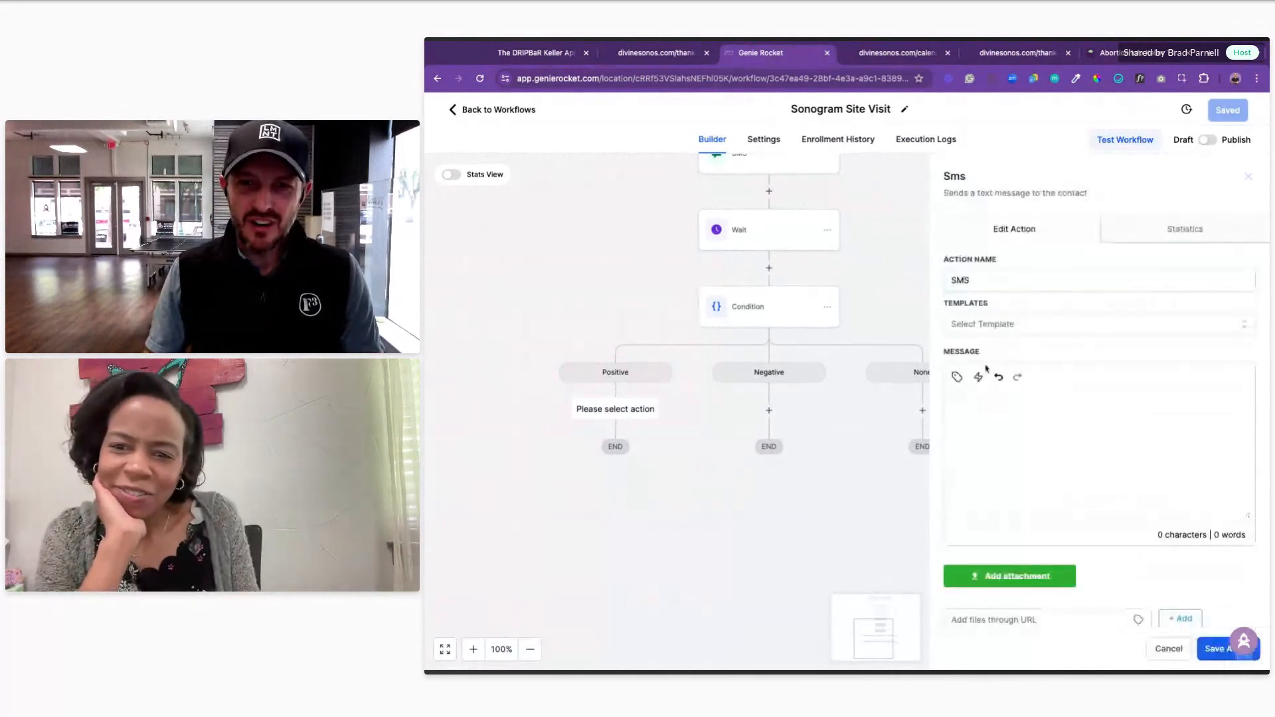
Step: Write the SMS 'Great! Here's the link to get you started!' and view the Divine Sonograms booking page
click(995, 419)
text(Great!Here)
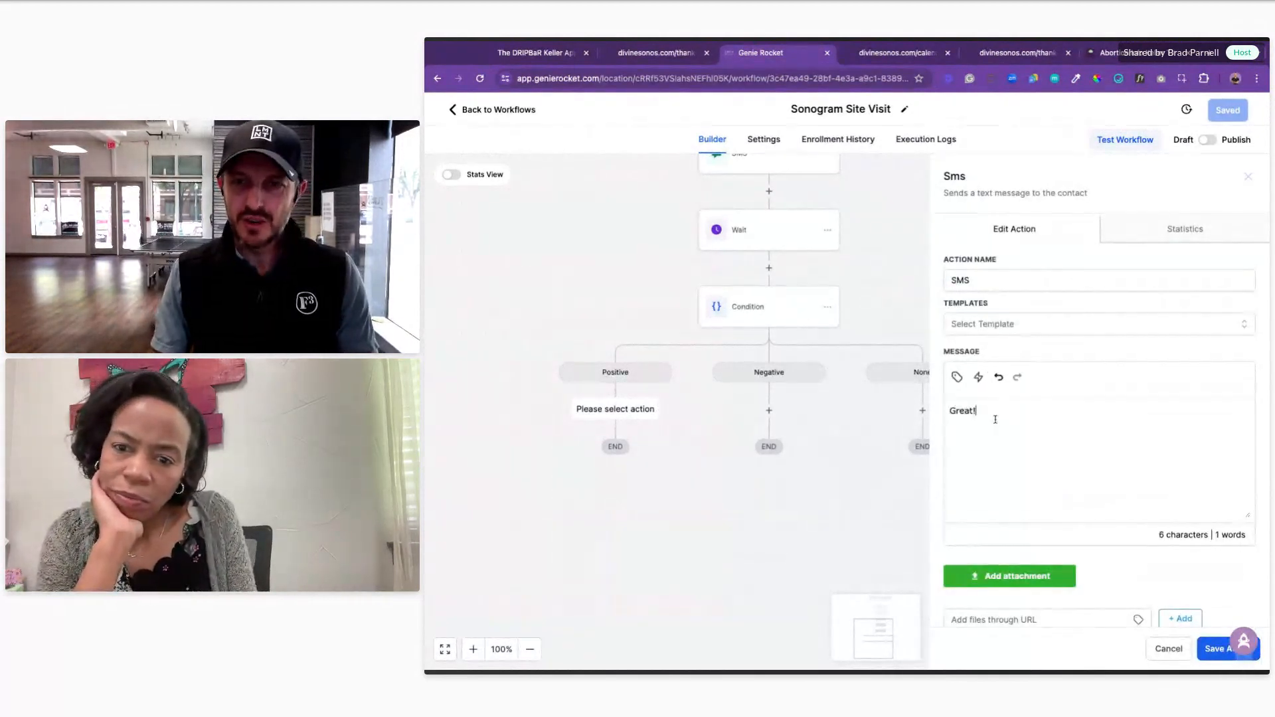
key(BackSpace)
key(BackSpace)
key(BackSpace)
key(BackSpace)
text(Here's the link )
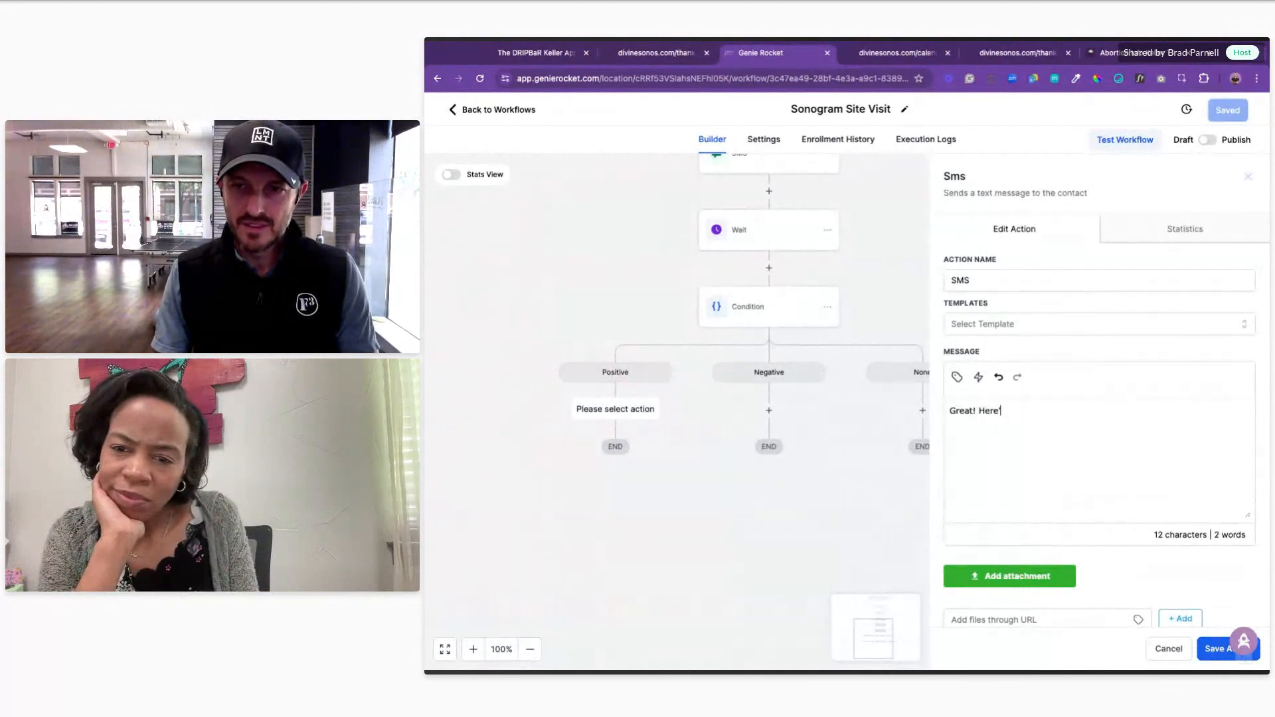
text(to get you bo)
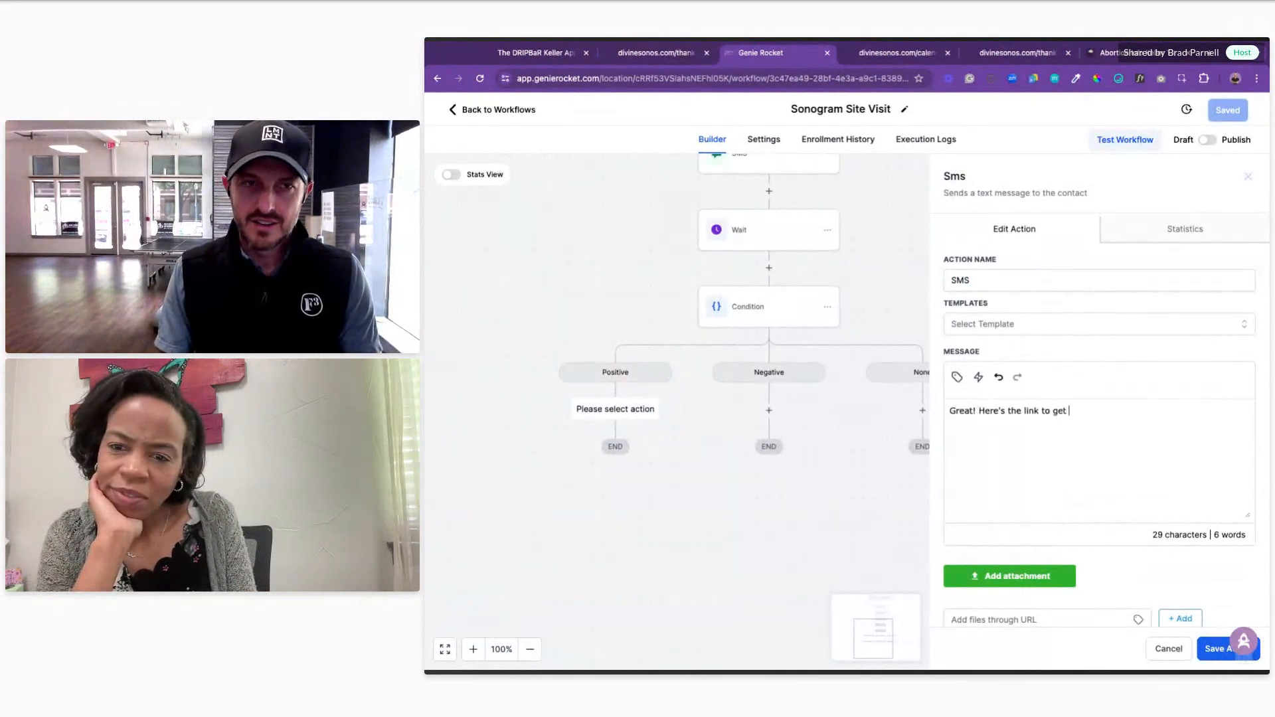
key(BackSpace)
key(BackSpace)
text(started!)
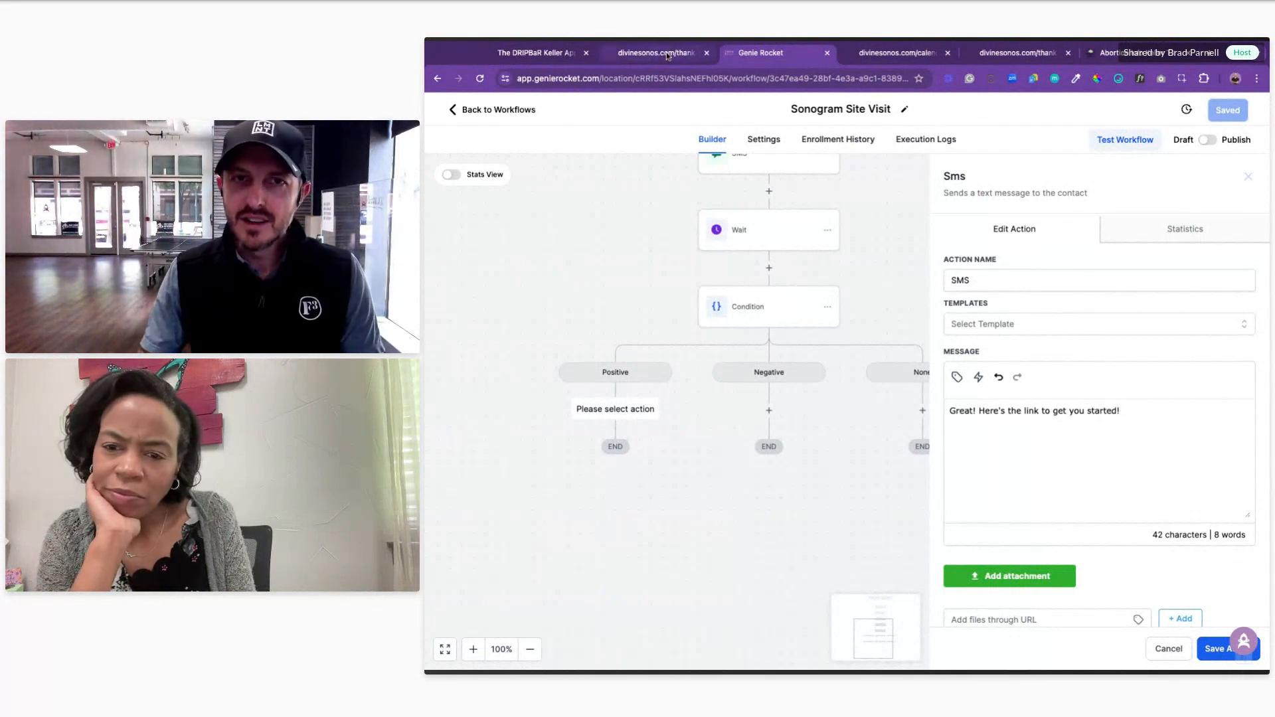
click(904, 59)
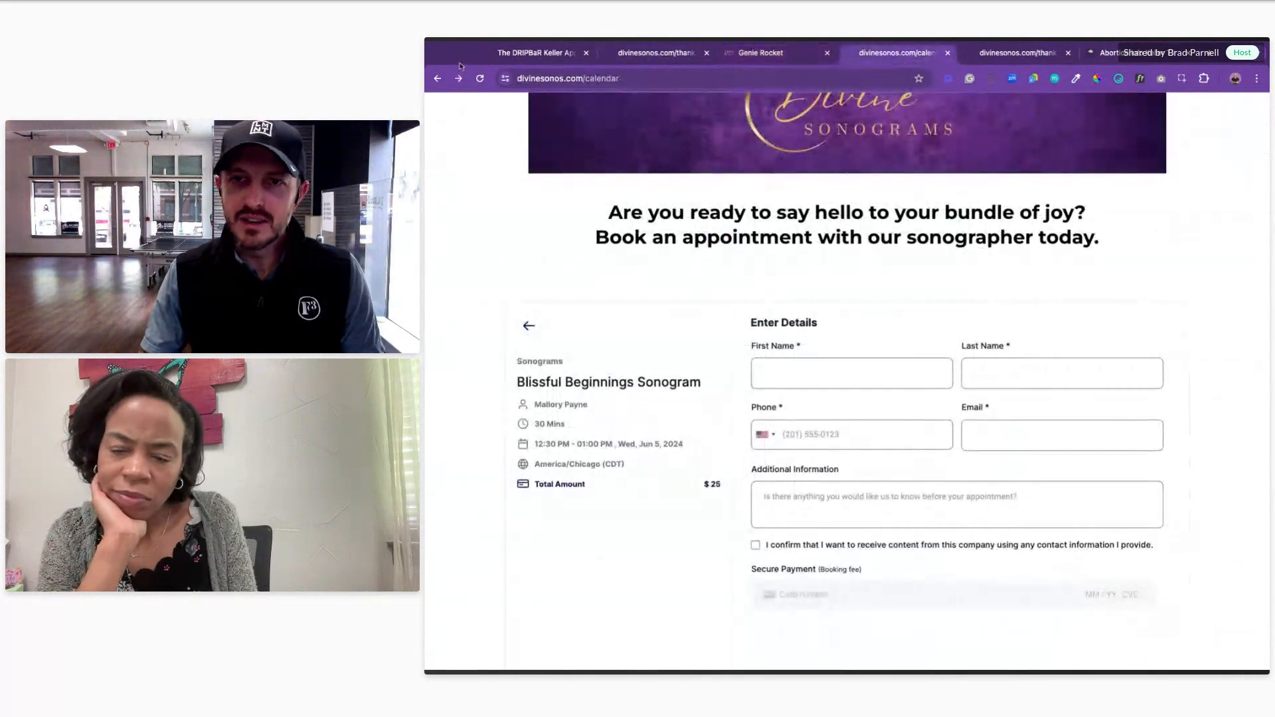
Step: Load divinesonos.com/home without its anchor, then return to the Genie Rocket SMS editor
click(438, 79)
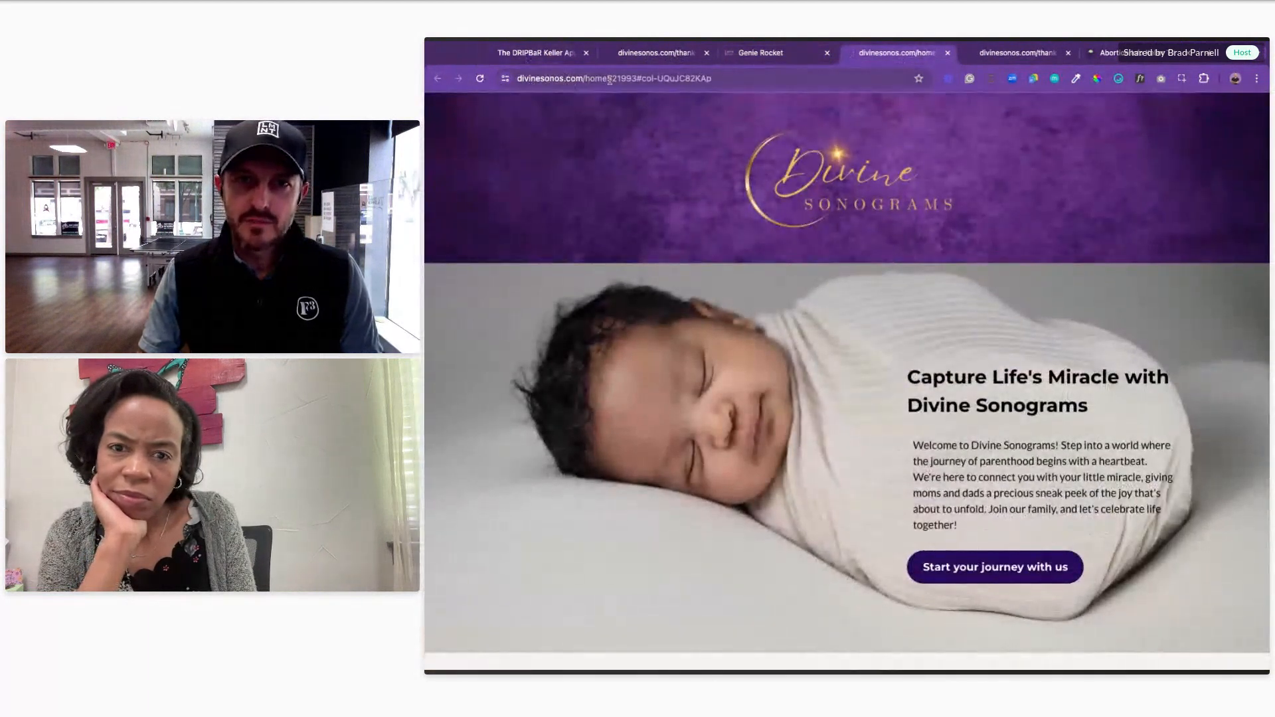
drag(607, 79, 778, 97)
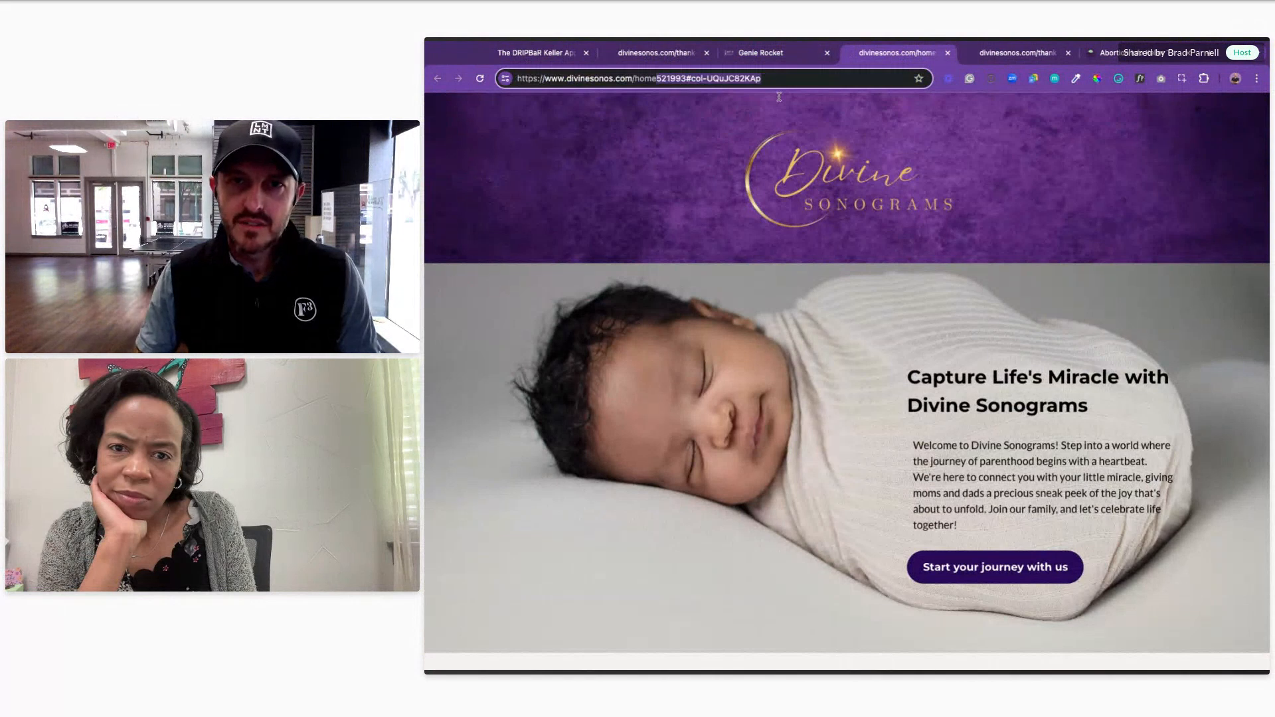
key(BackSpace)
key(Return)
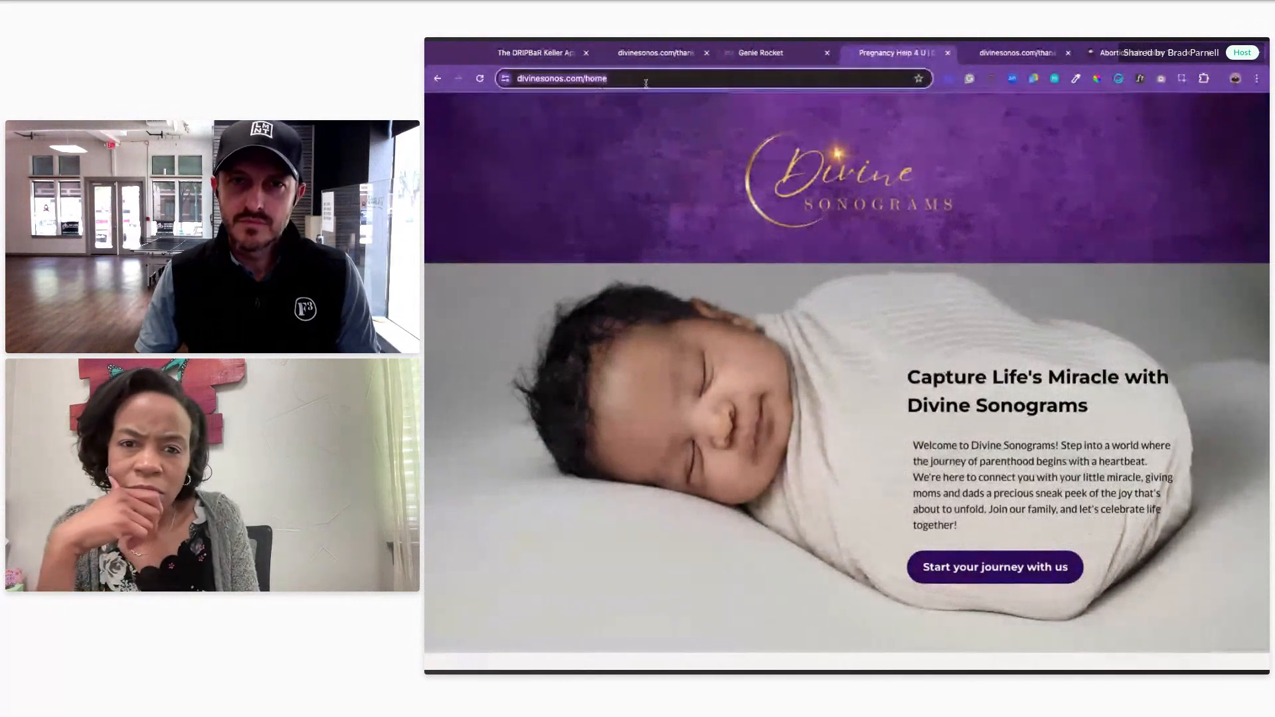
scroll(777, 320, down, 9)
scroll(778, 324, down, 12)
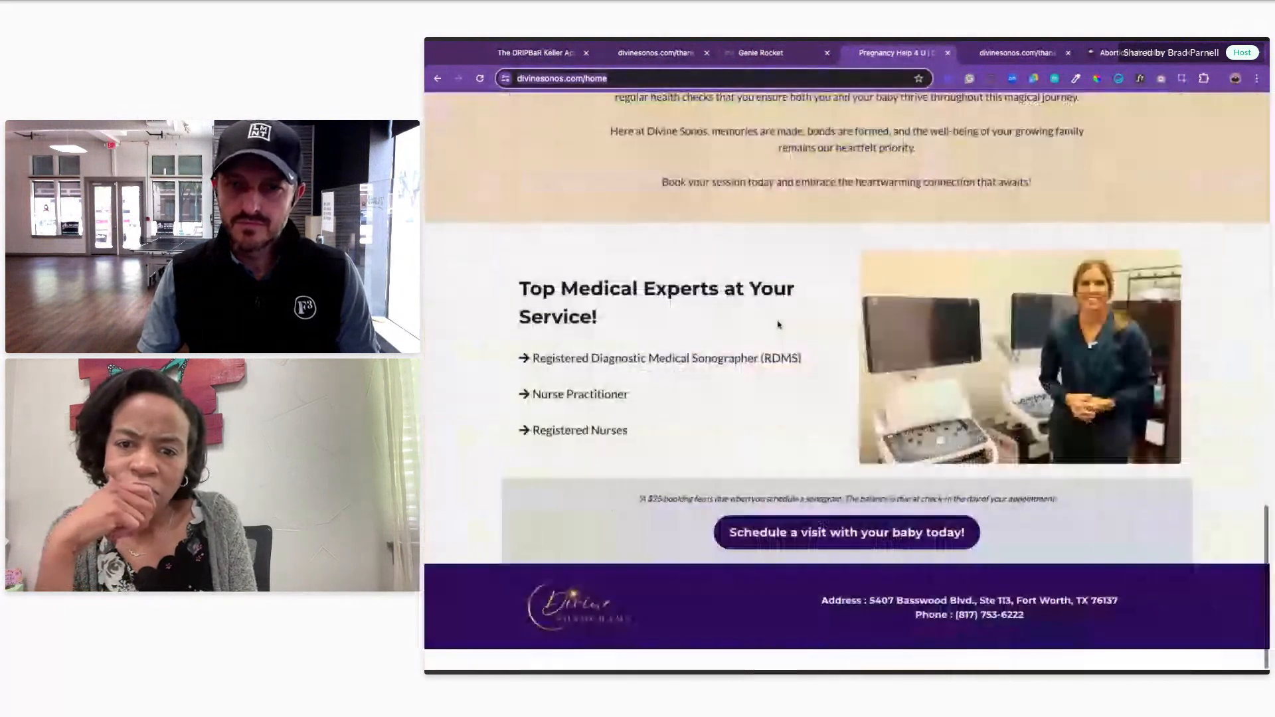
scroll(779, 323, up, 20)
click(531, 53)
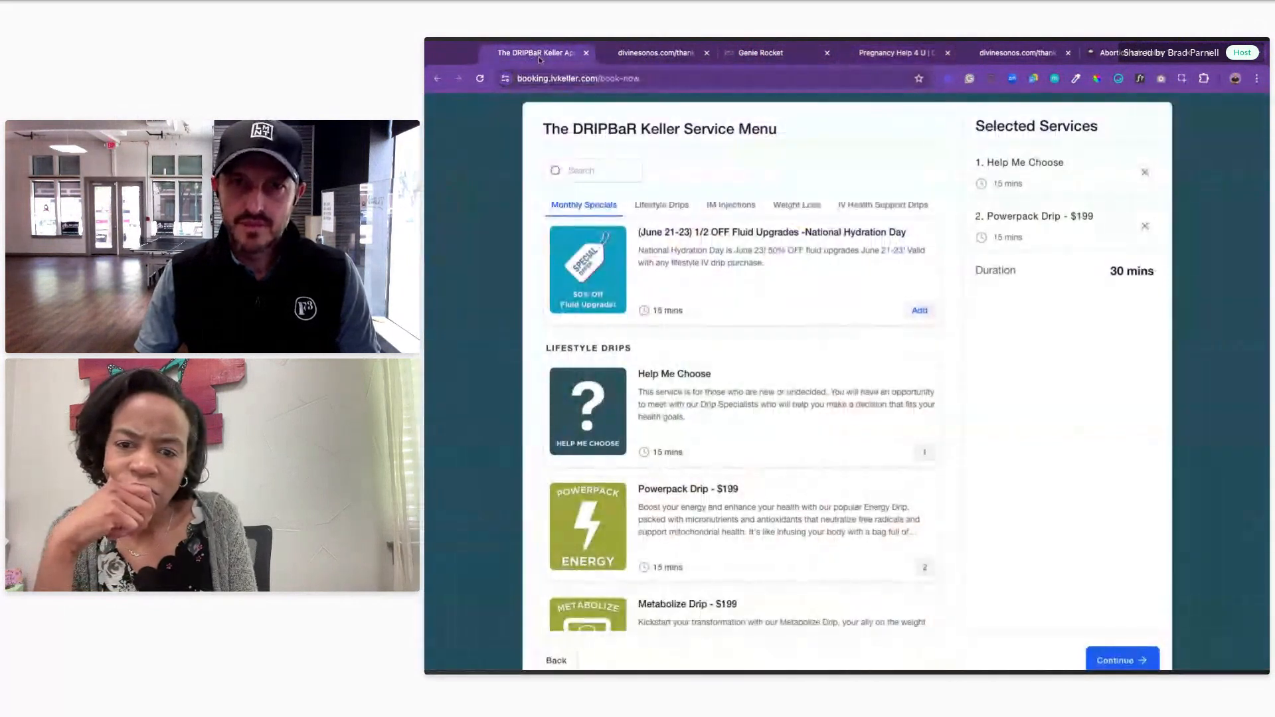
click(654, 53)
click(772, 58)
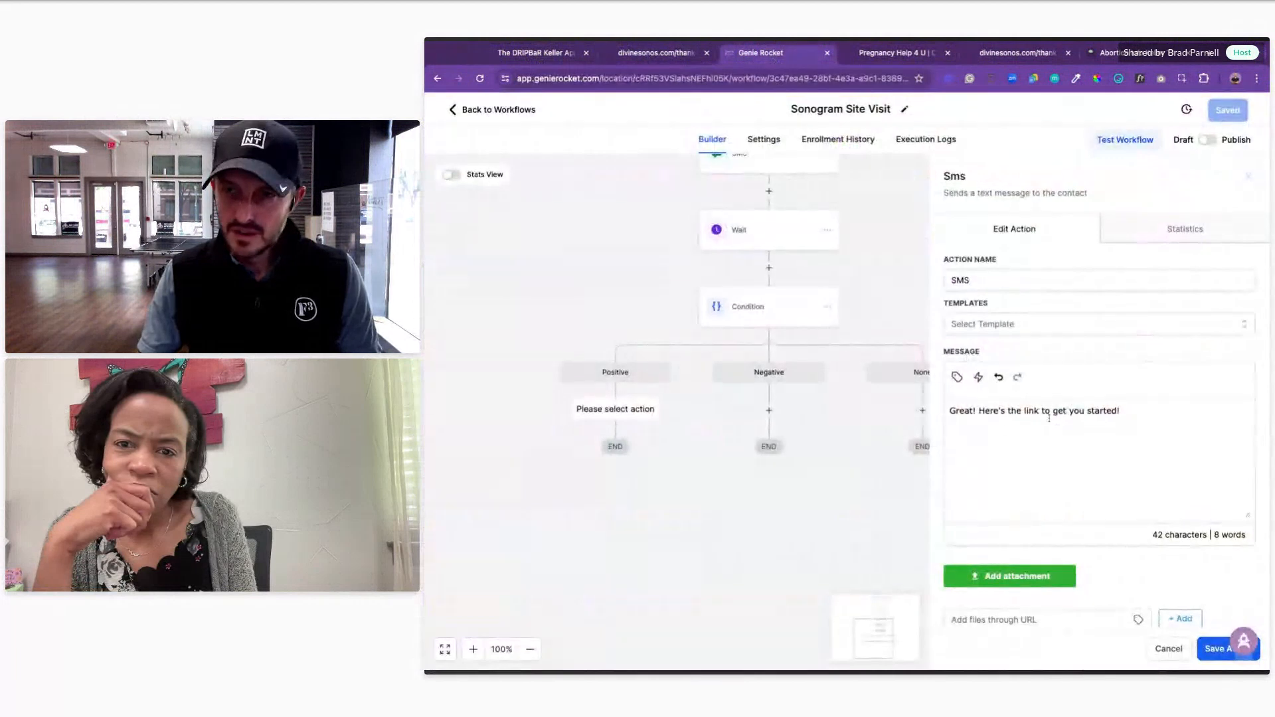
Step: Add the divinesonos.com/home link on a new line of the Positive SMS and save it
key(Return)
text(https://www.divinesonos.com/home)
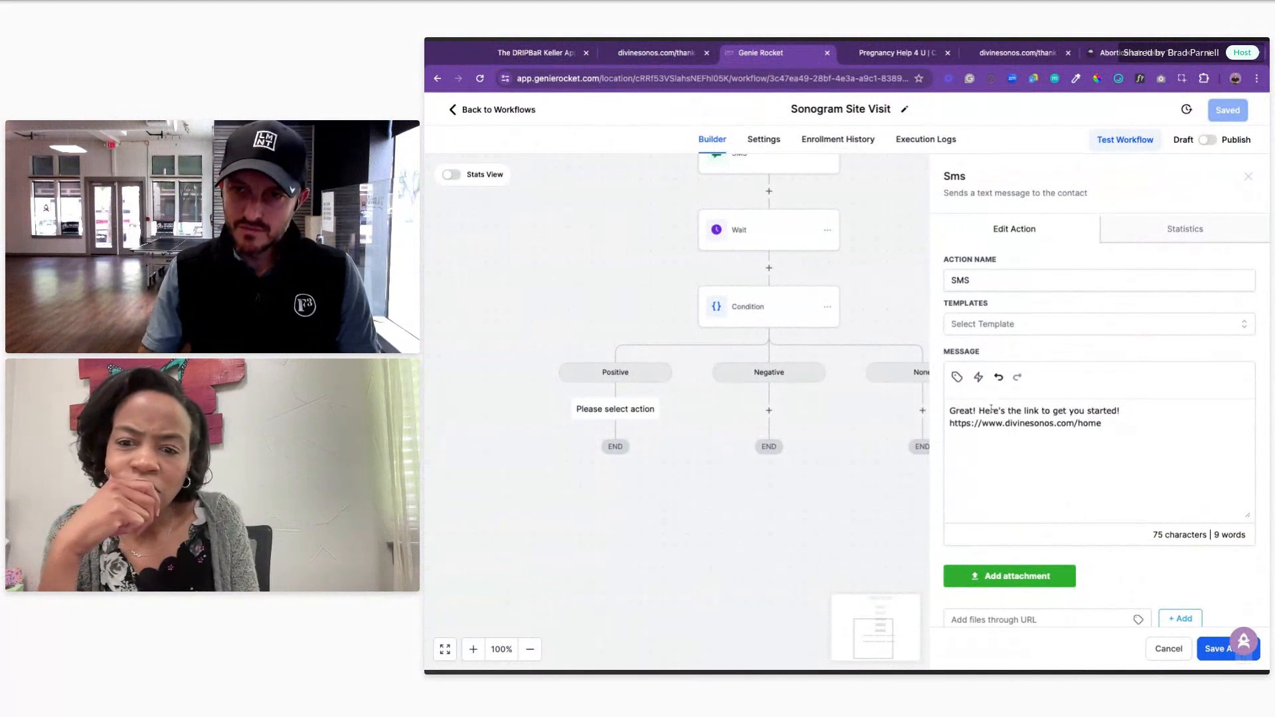
click(1211, 650)
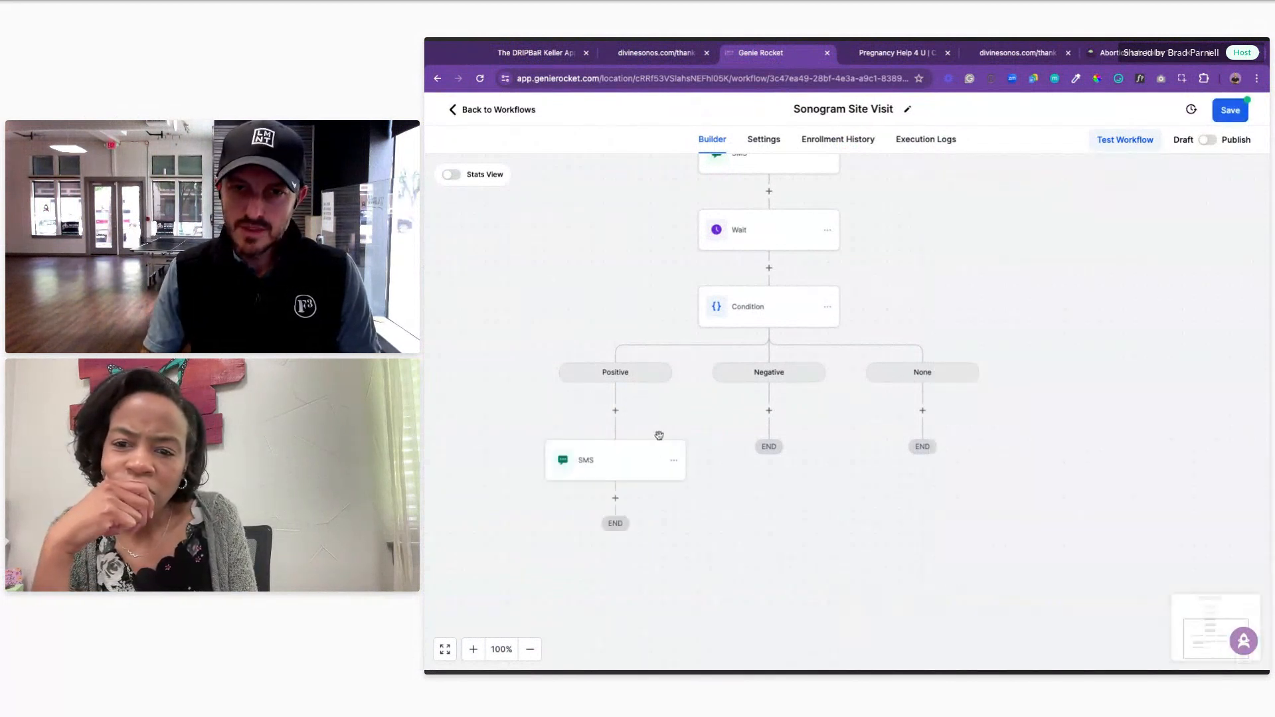
Step: Copy the Positive SMS step and paste it under the Negative branch
click(675, 463)
mouse_move(710, 508)
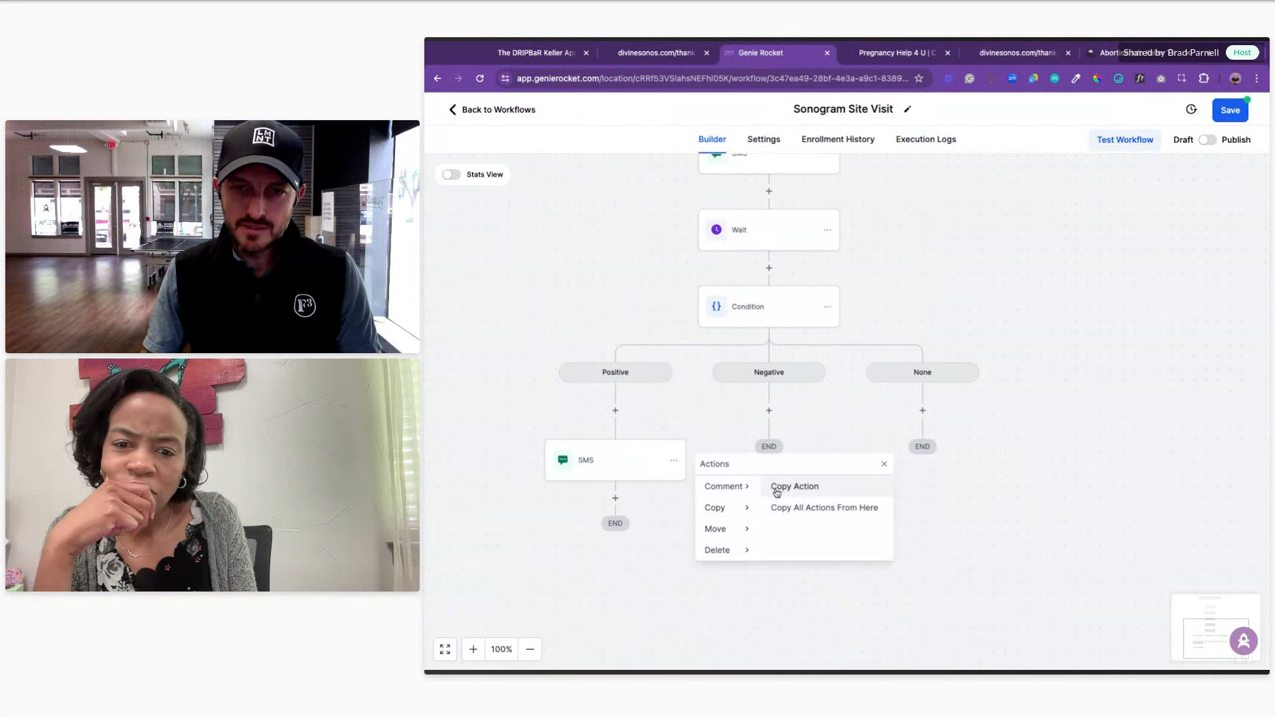
click(775, 485)
click(778, 409)
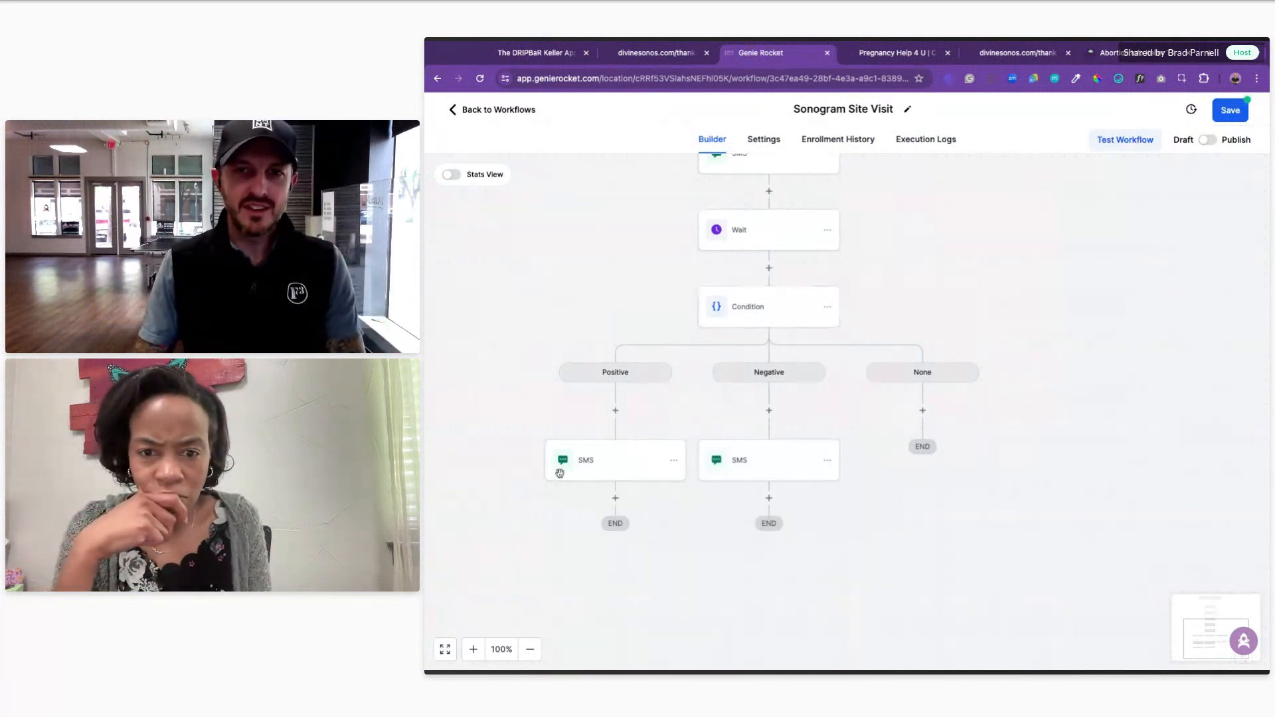
Step: Rewrite the Negative SMS to 'No problem! Thanks, and please let us know if we can help in the future!!'
click(752, 468)
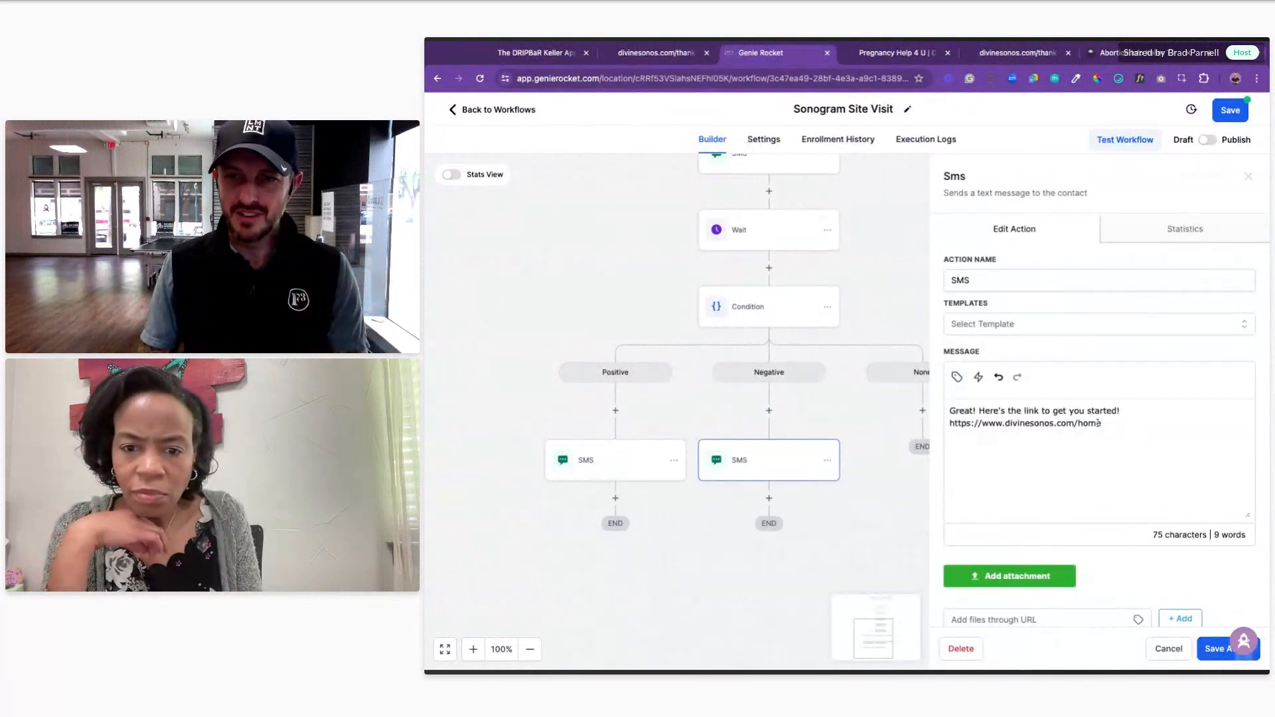
click(1113, 429)
text(No p)
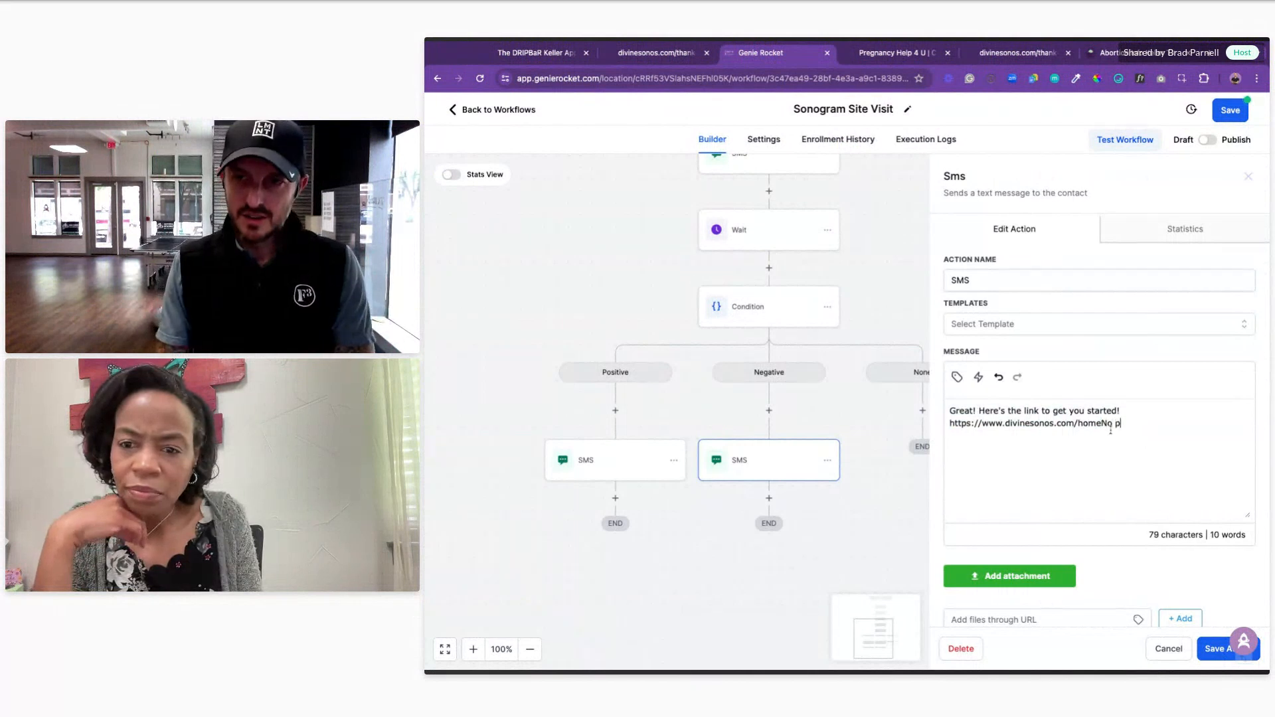
key(super+a)
text(No prrob)
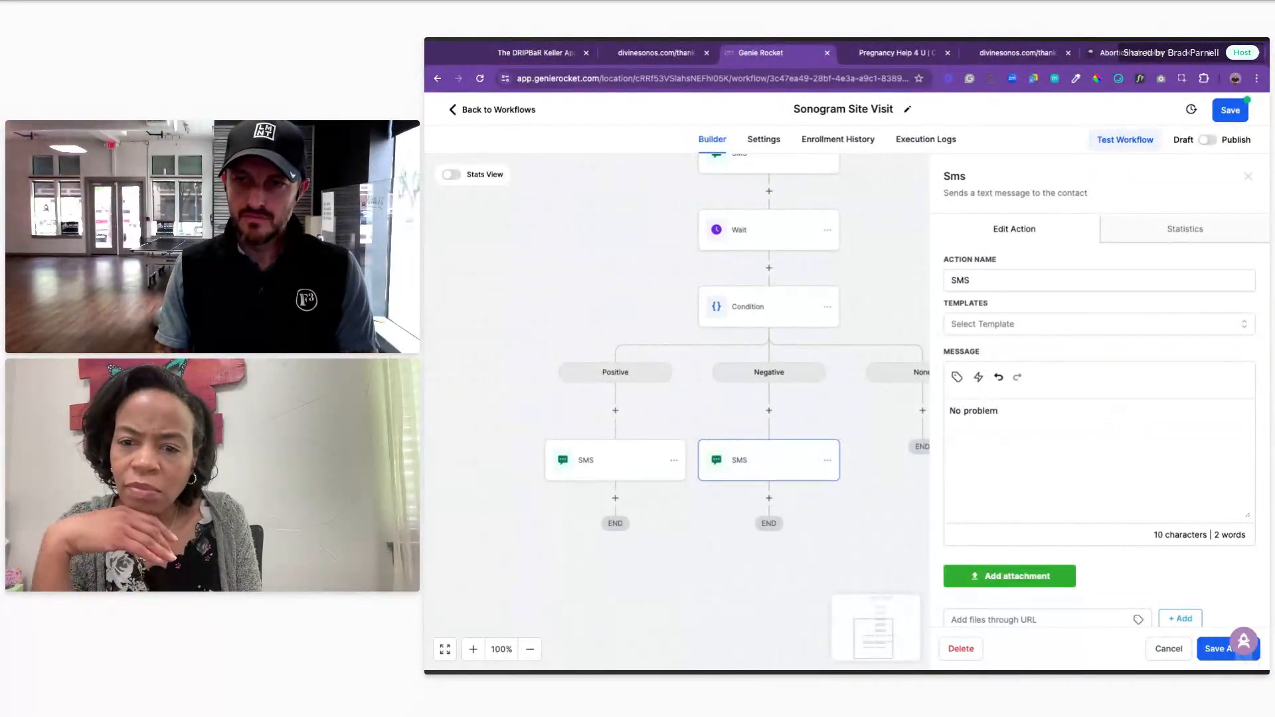
text(lem! Thank s)
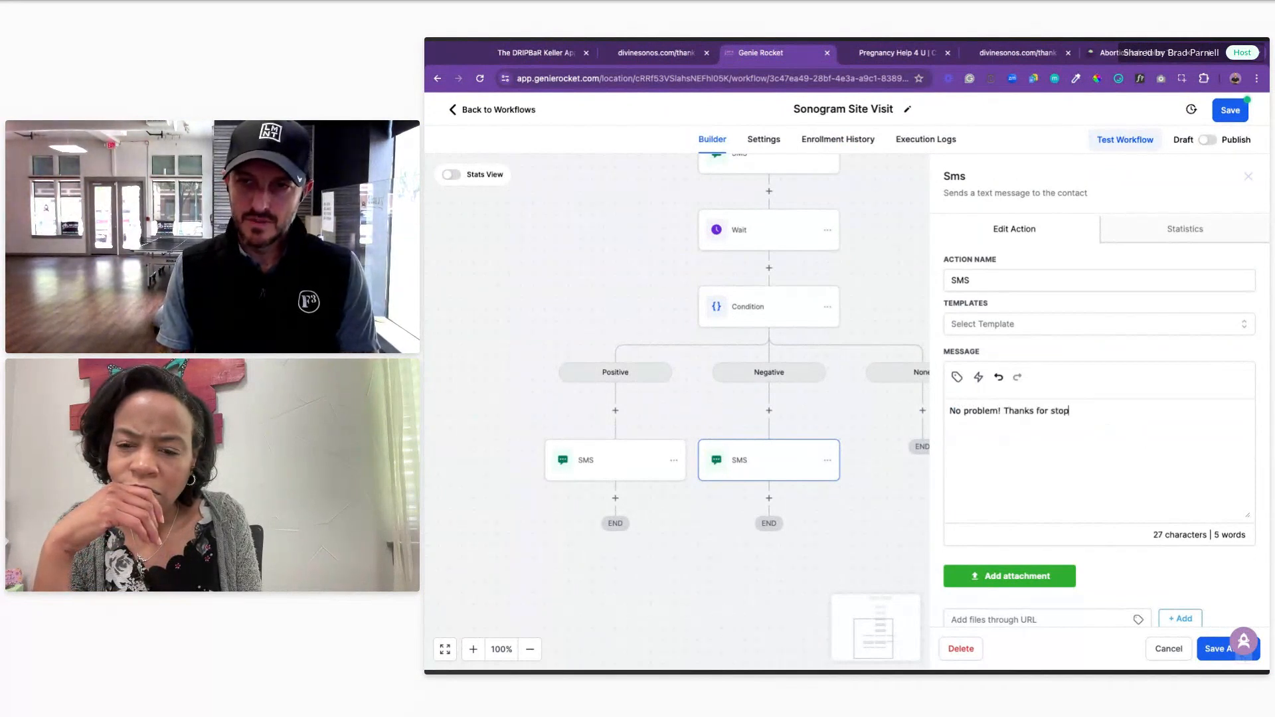
text(, and pleas)
text(e let us know if )
text(we can help in the fugture!)
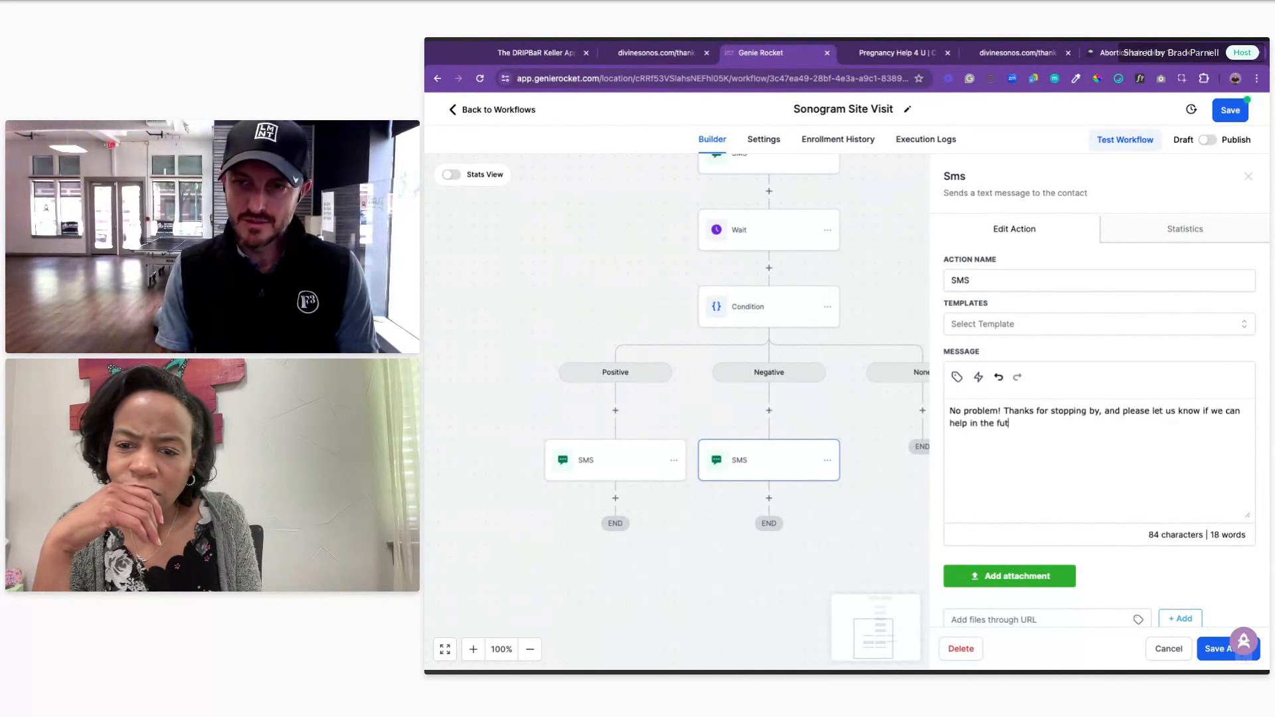
text(!)
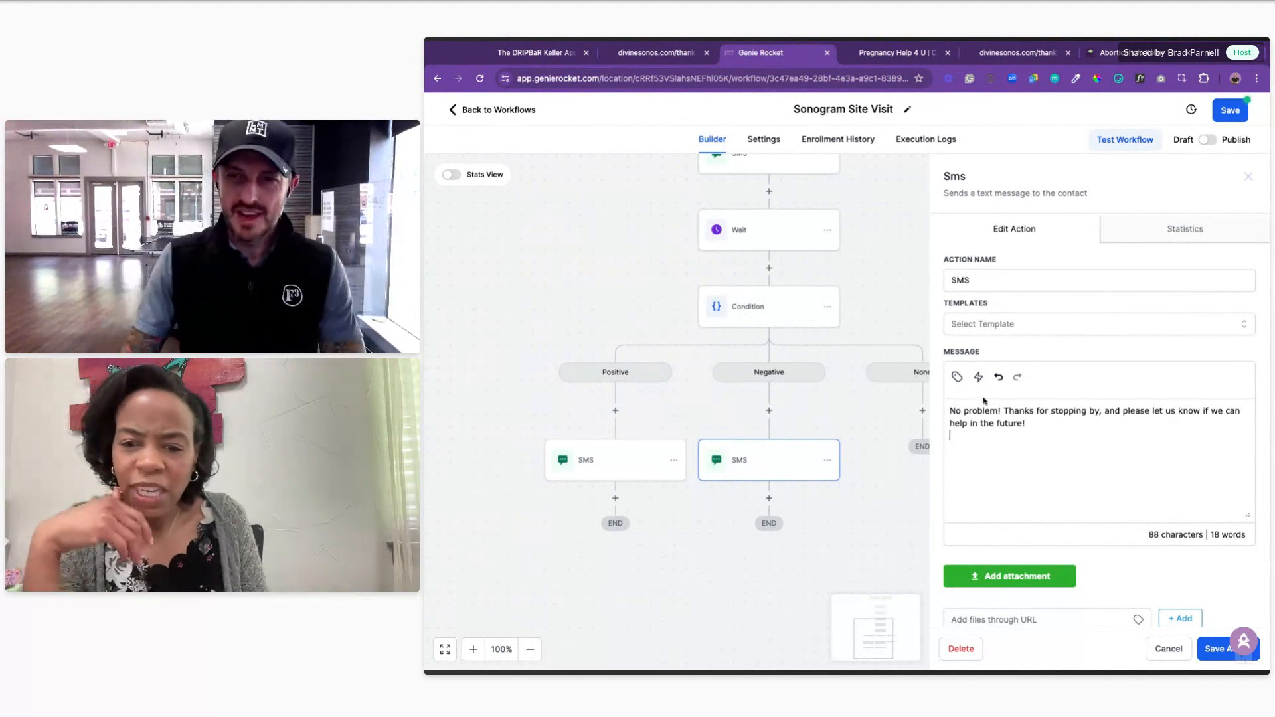
key(Return)
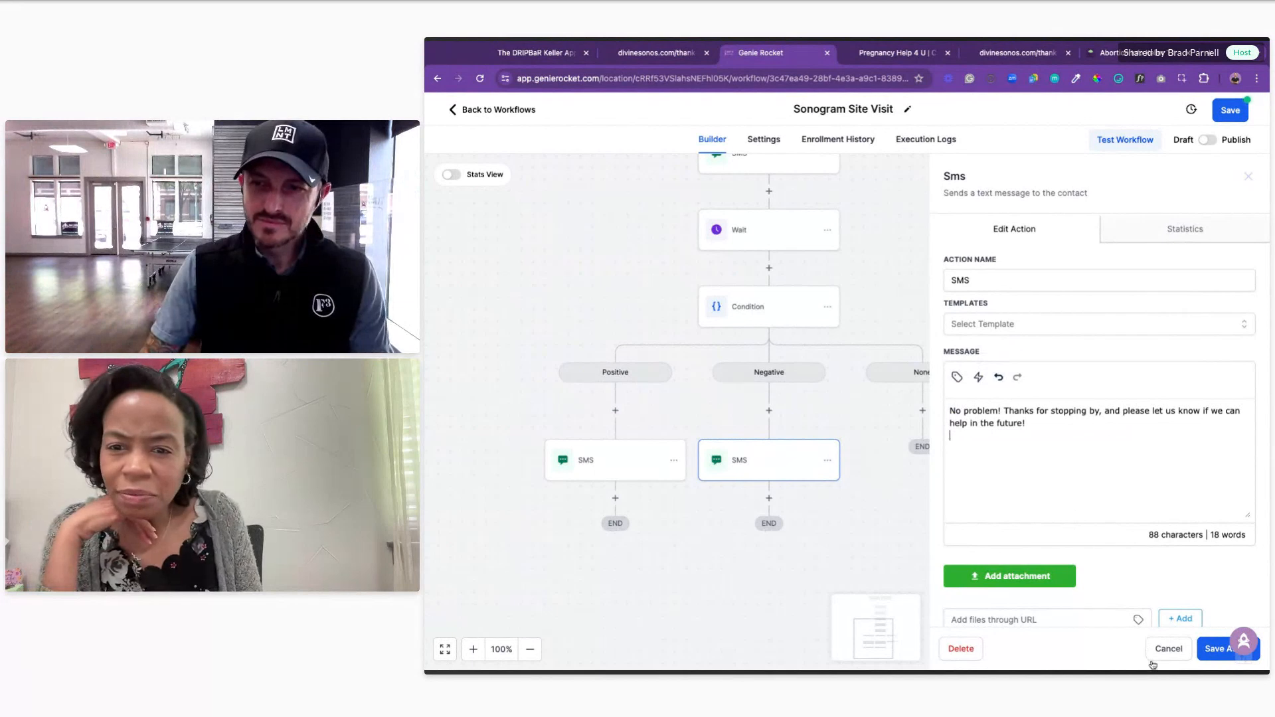
click(1207, 649)
scroll(1009, 438, right, 2)
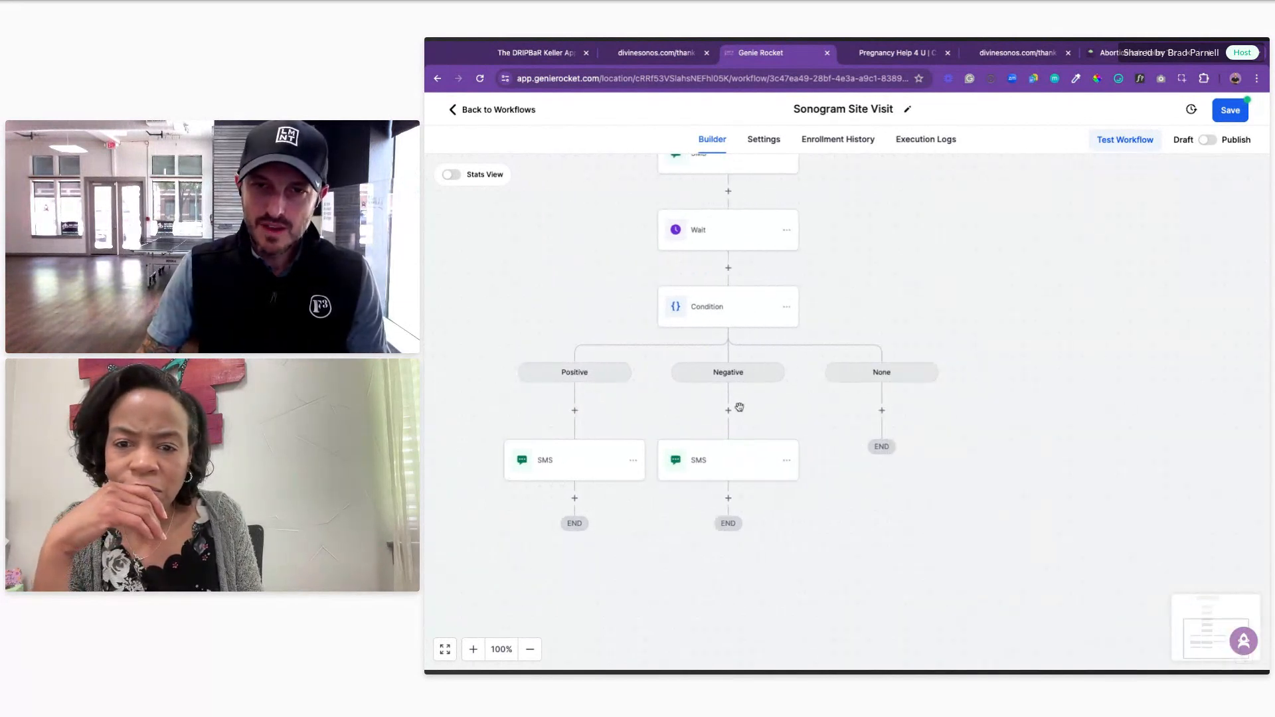
Step: Save the Sonogram Site Visit workflow
scroll(918, 433, up, 2)
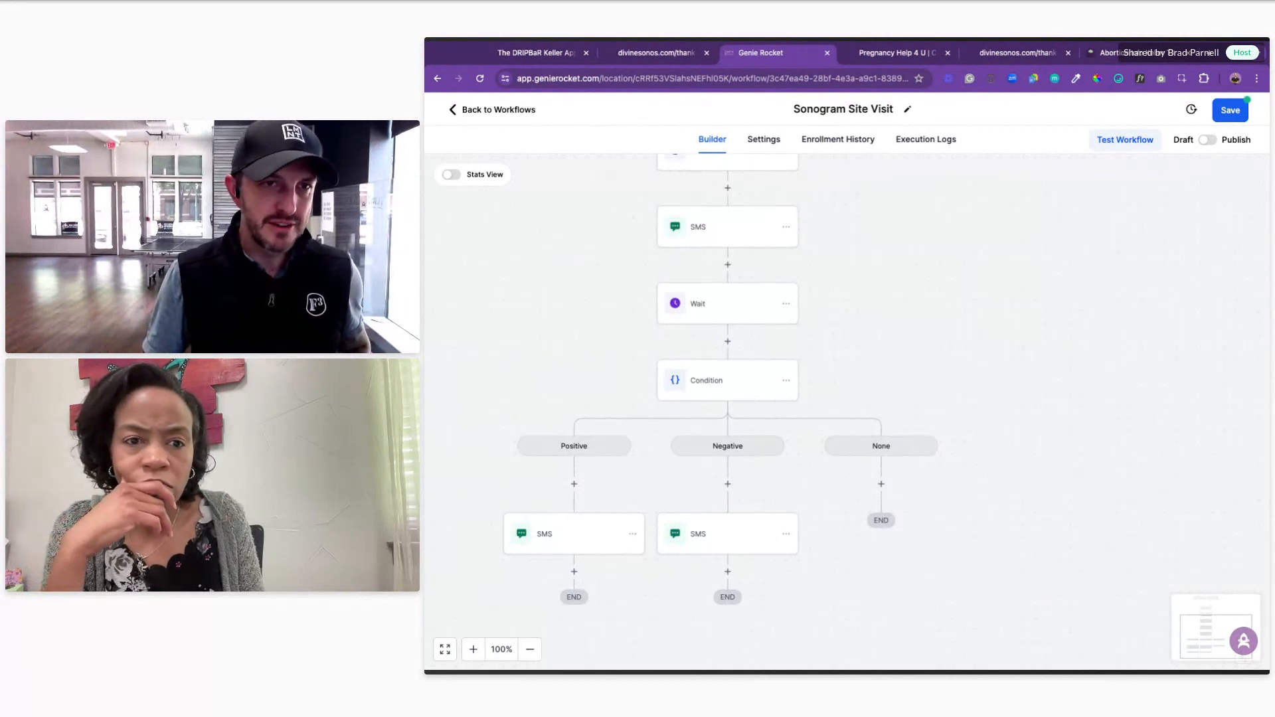
scroll(728, 345, down, 2)
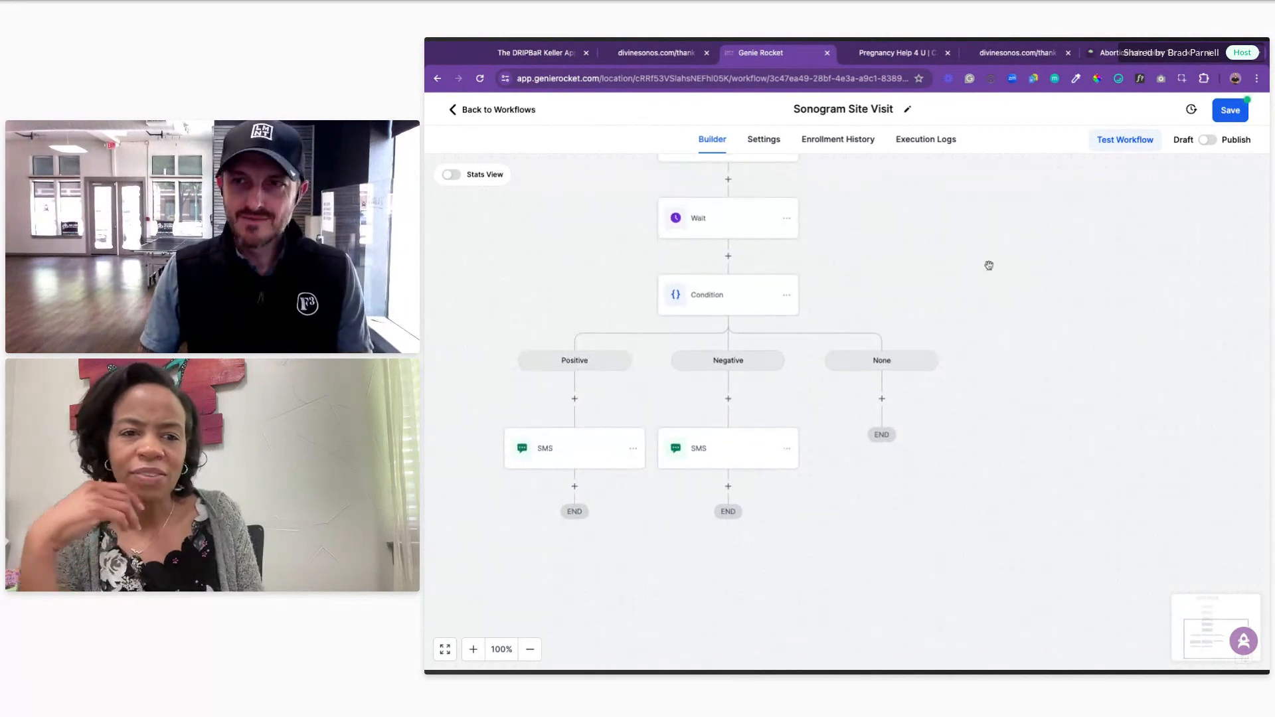
click(1249, 110)
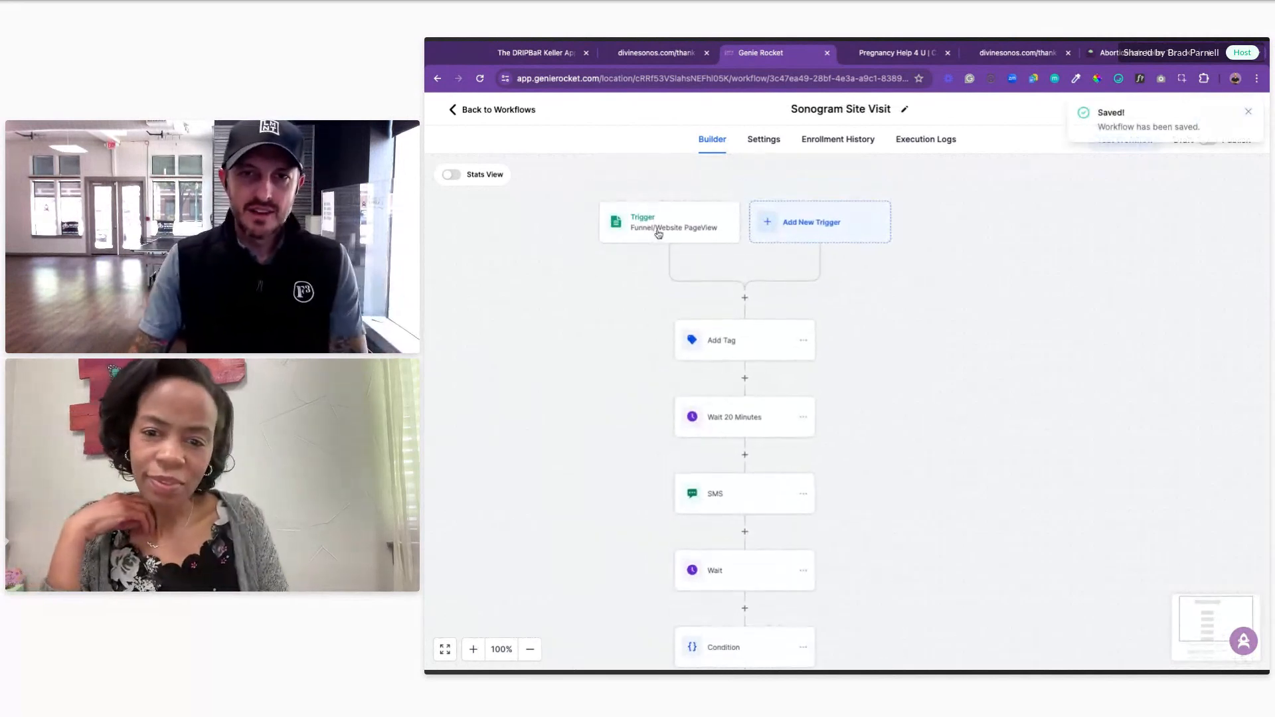
Step: Review the trigger and Add Tag settings unchanged, then view the first SMS step's message
click(658, 234)
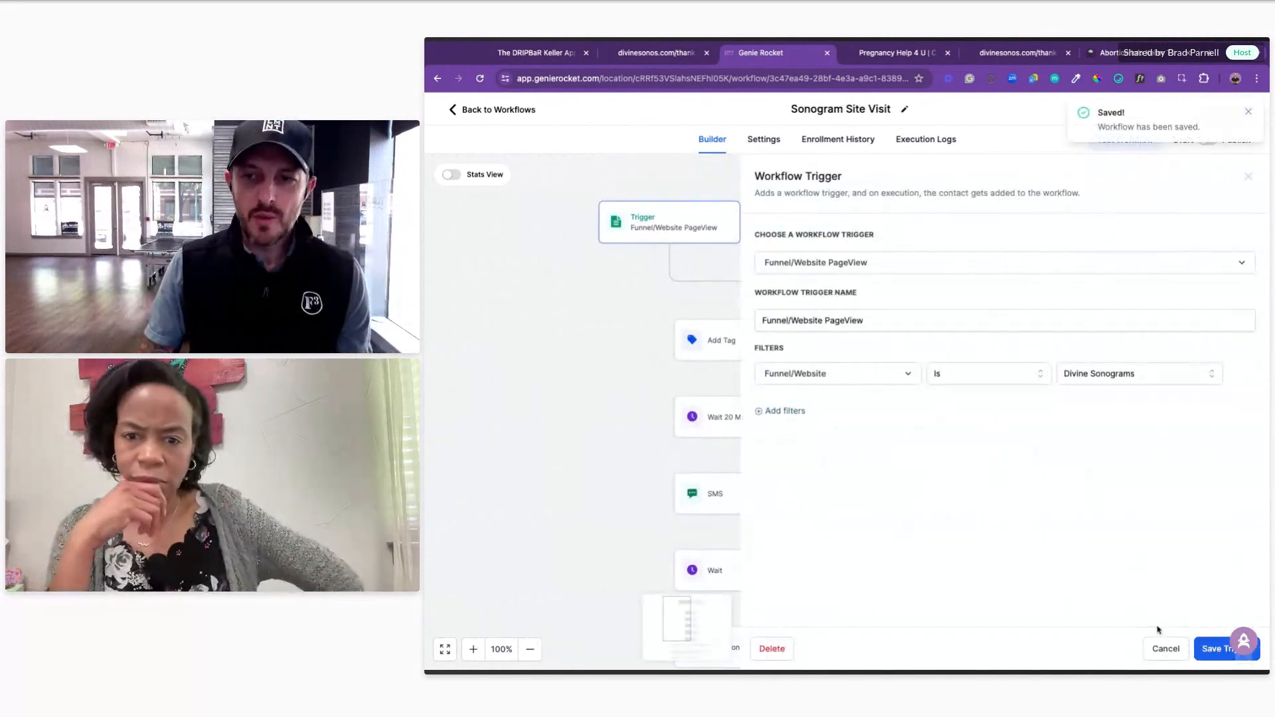
click(1165, 648)
click(742, 353)
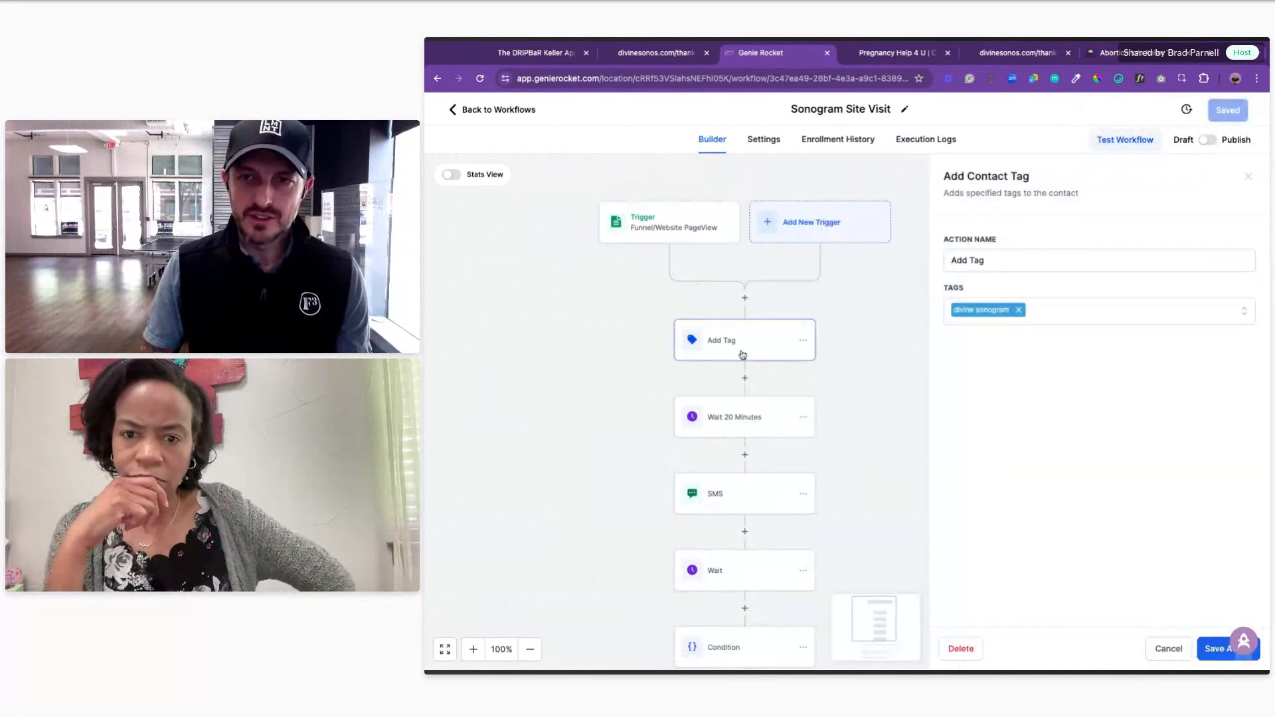
click(1168, 648)
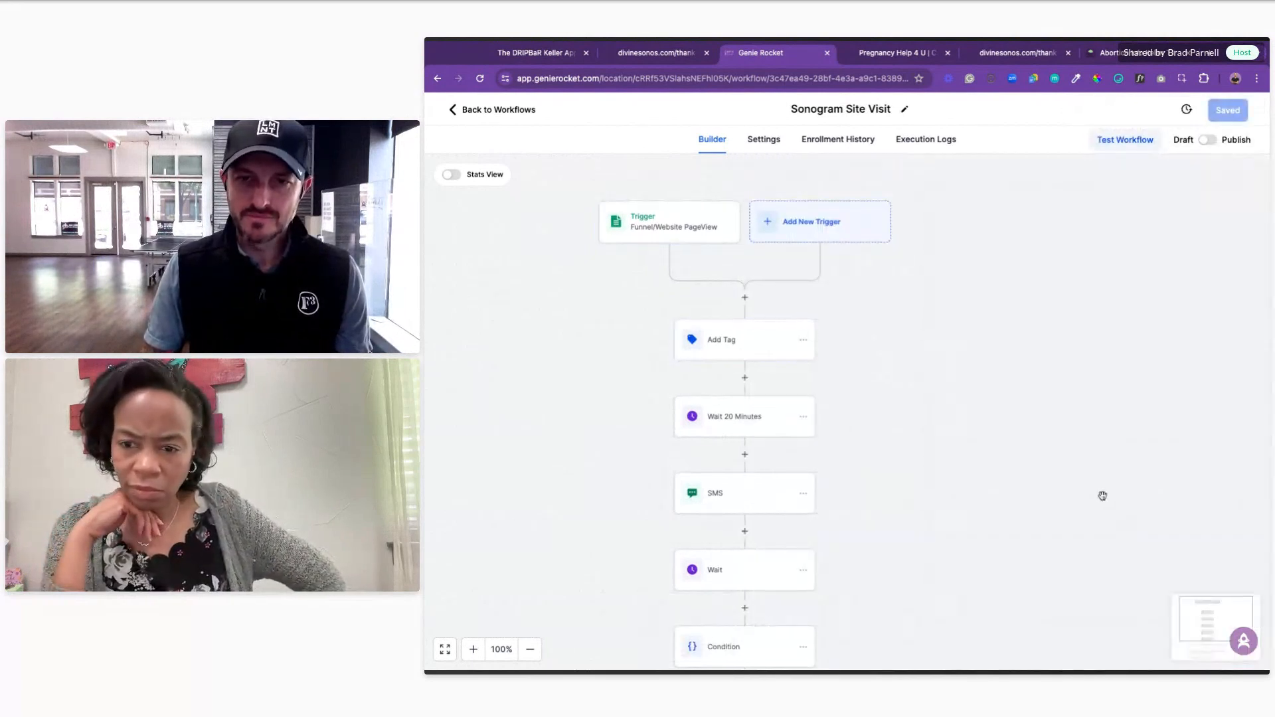
scroll(1102, 495, down, 3)
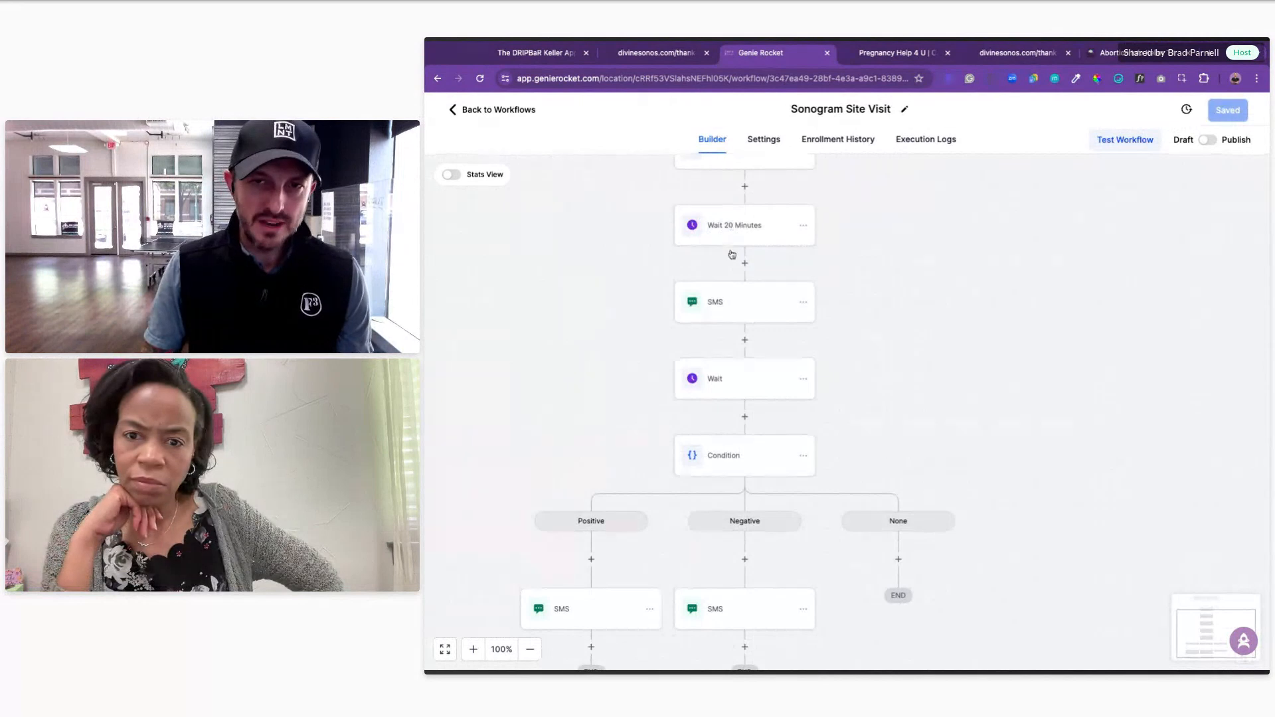
click(738, 300)
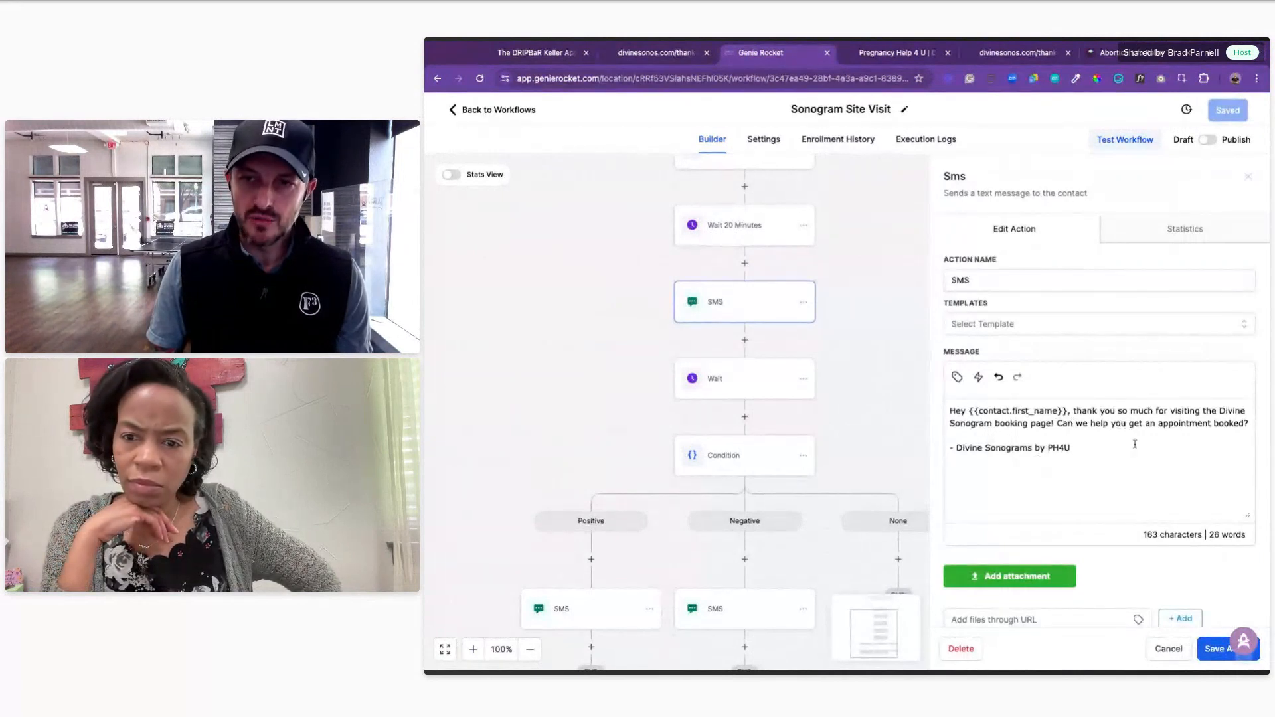
Step: Check the Positive and Negative branch SMS messages without changing them
click(1168, 648)
scroll(903, 418, down, 3)
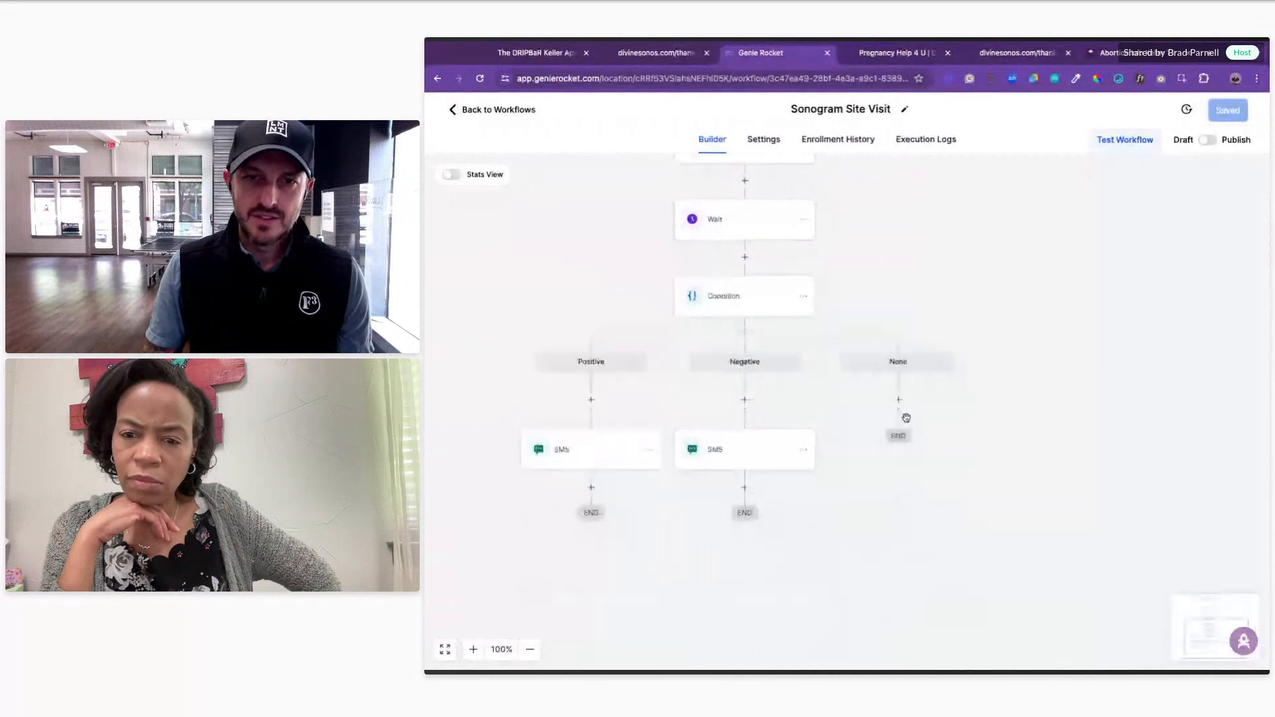
click(584, 439)
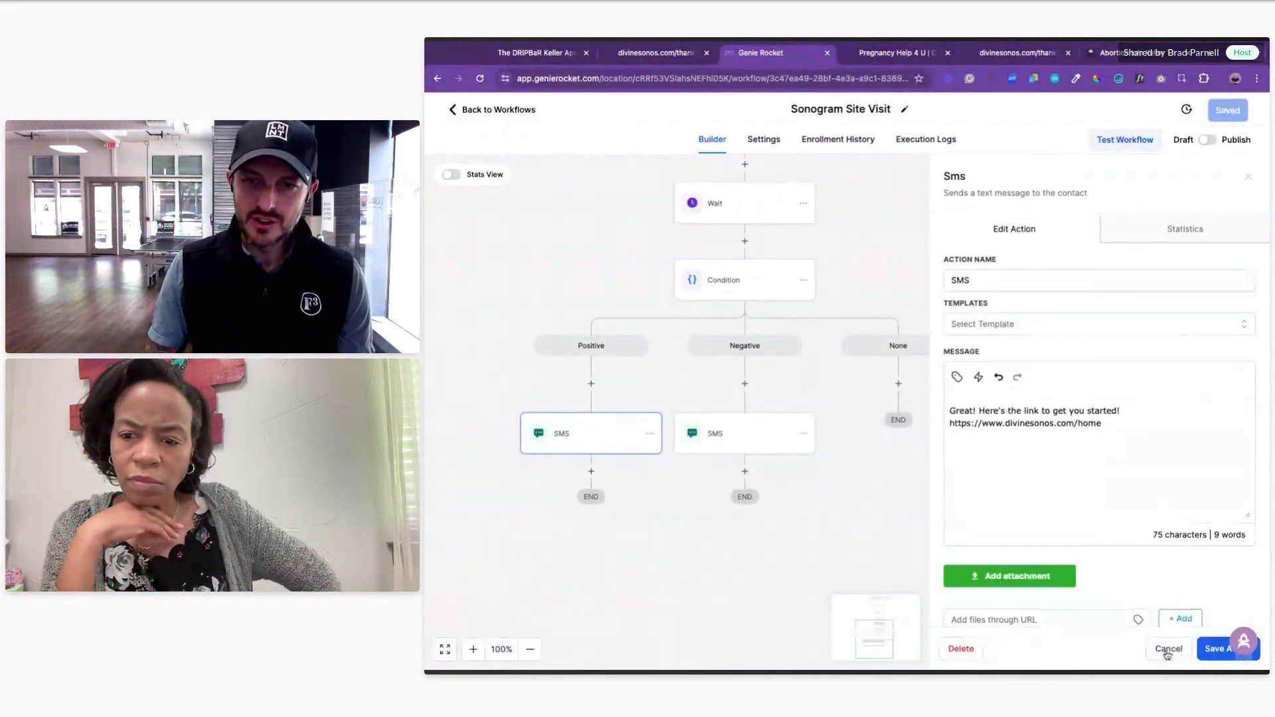
click(1169, 649)
click(738, 449)
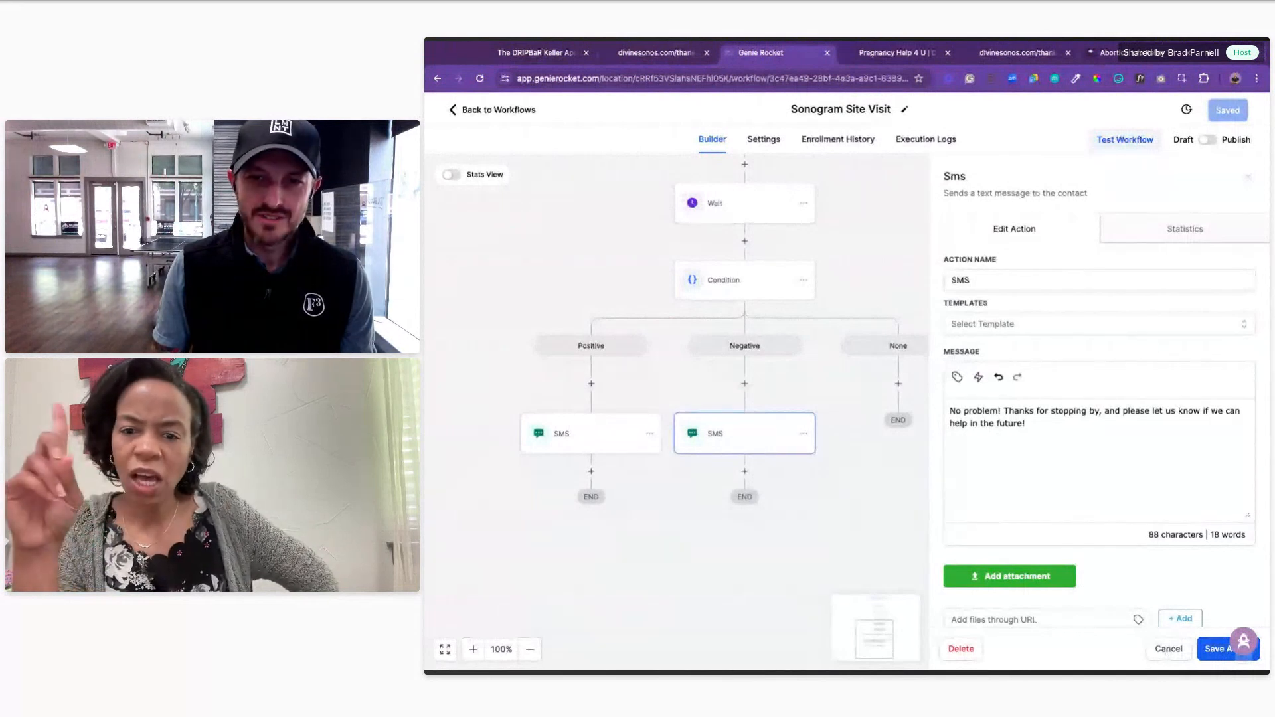
click(1169, 648)
Step: Switch the Sonogram Site Visit workflow from Draft to Published
click(1207, 140)
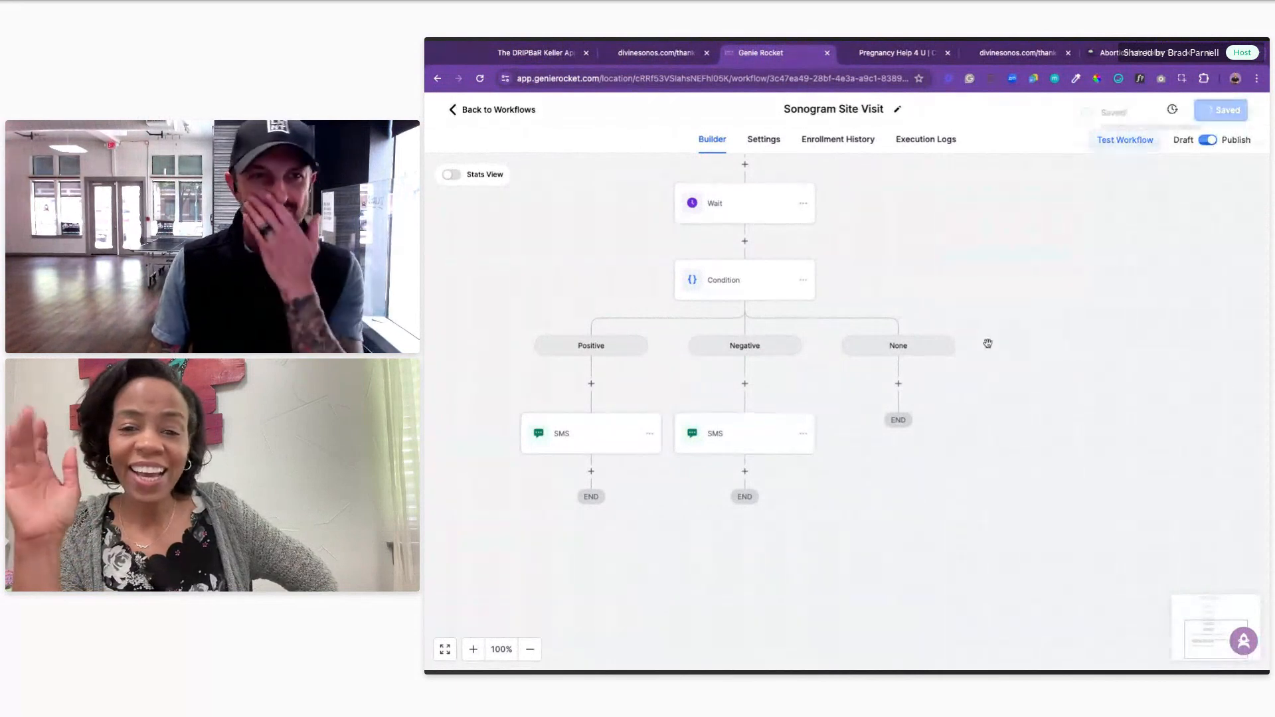
scroll(955, 360, up, 2)
scroll(955, 359, up, 1)
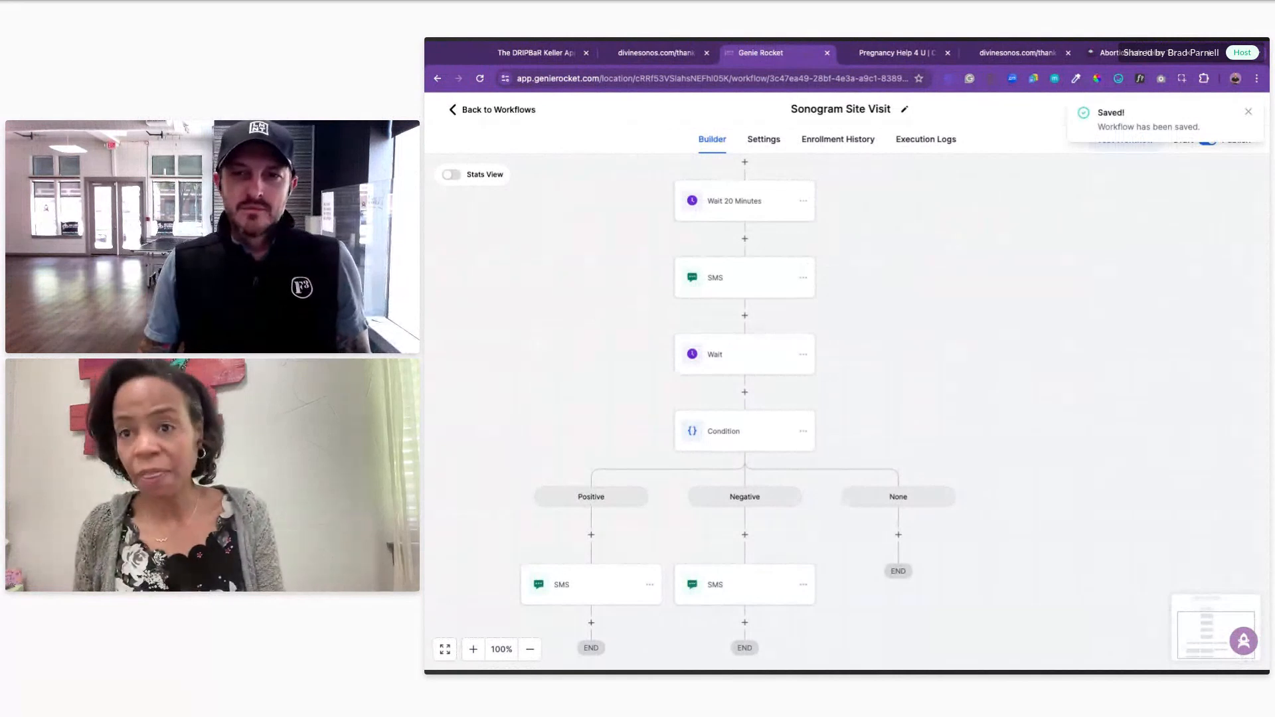
scroll(956, 359, up, 4)
scroll(958, 346, left, 1)
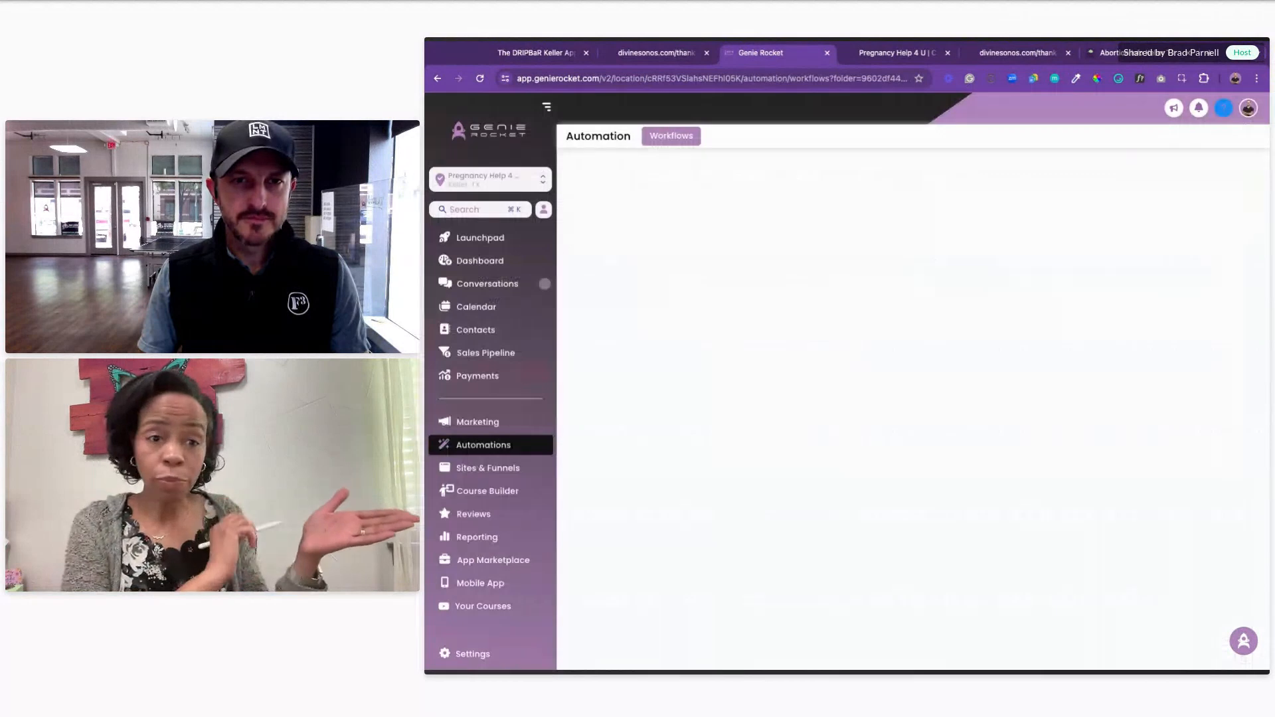
Step: Start a blank workflow from scratch named 'Appt Booked and Paid' and begin adding its trigger
click(1208, 178)
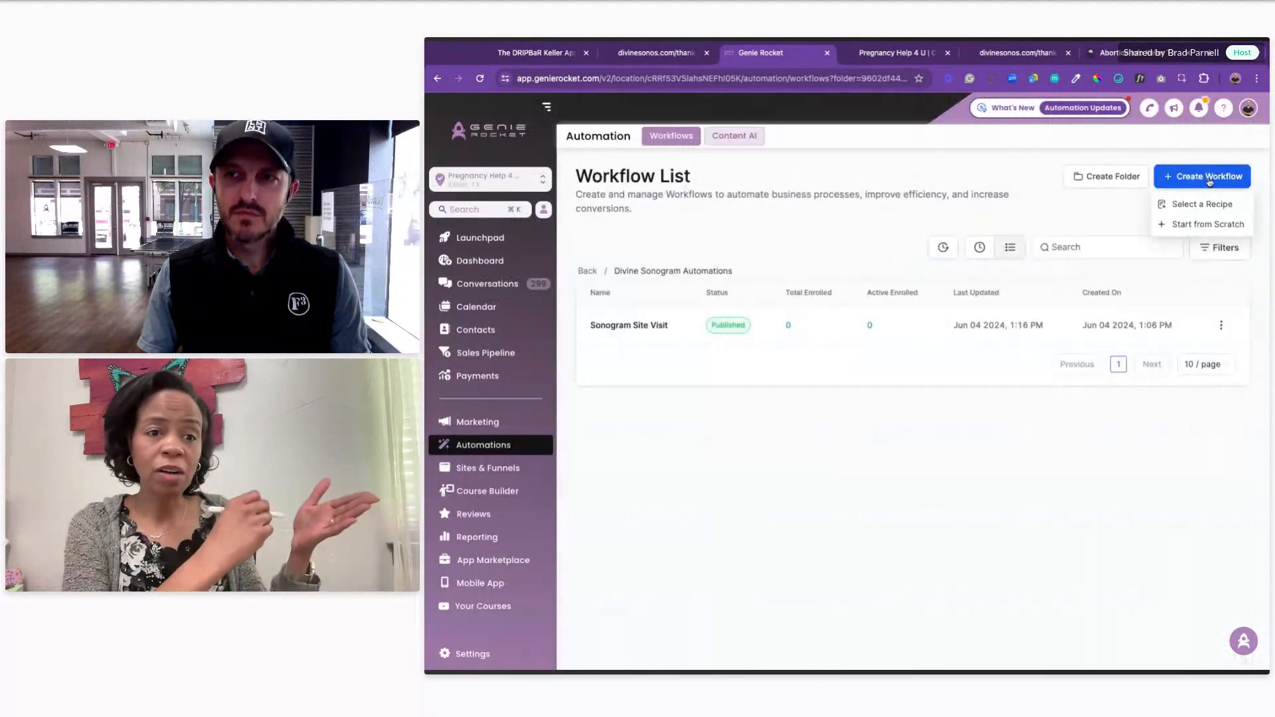
click(1214, 224)
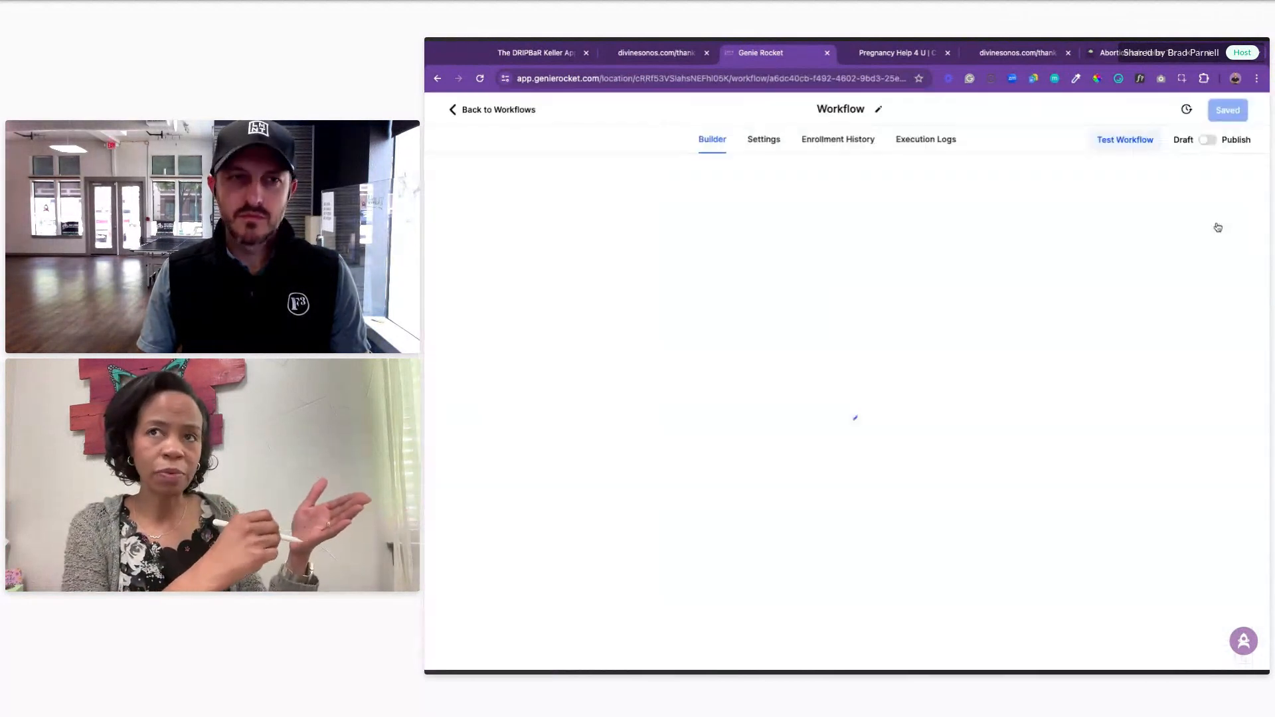
text(Appt Bo)
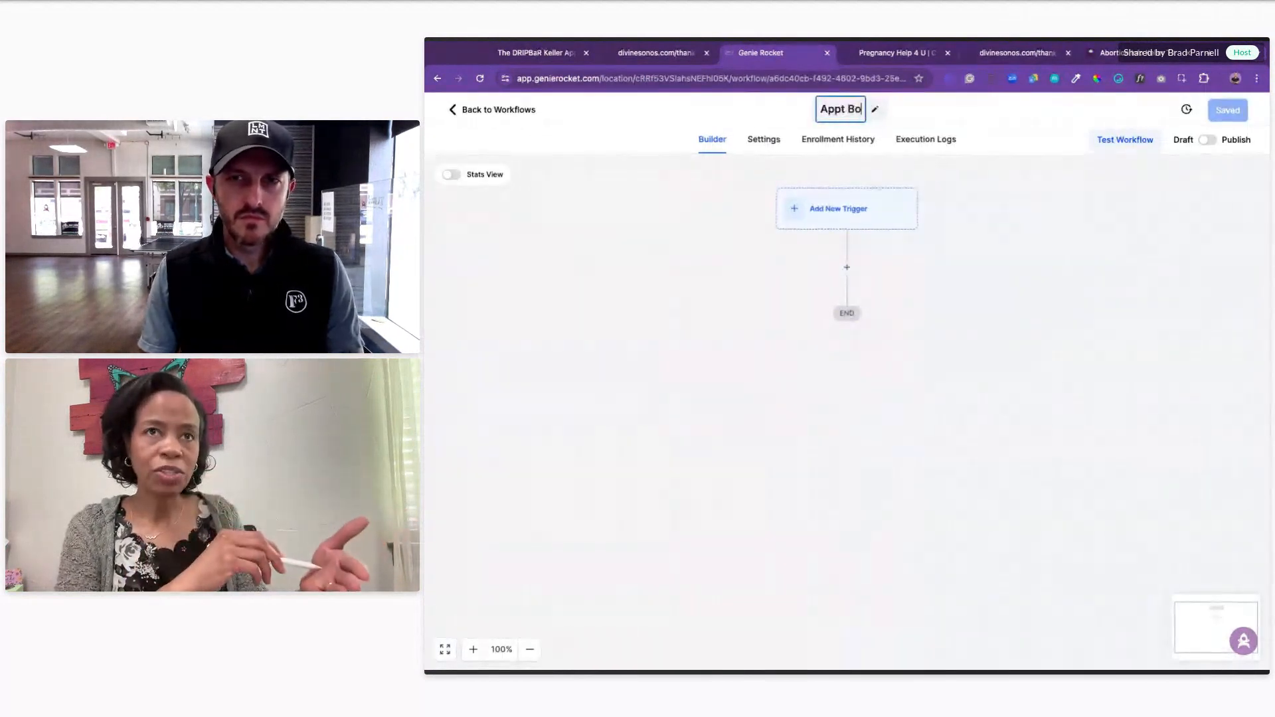
text(oked and P)
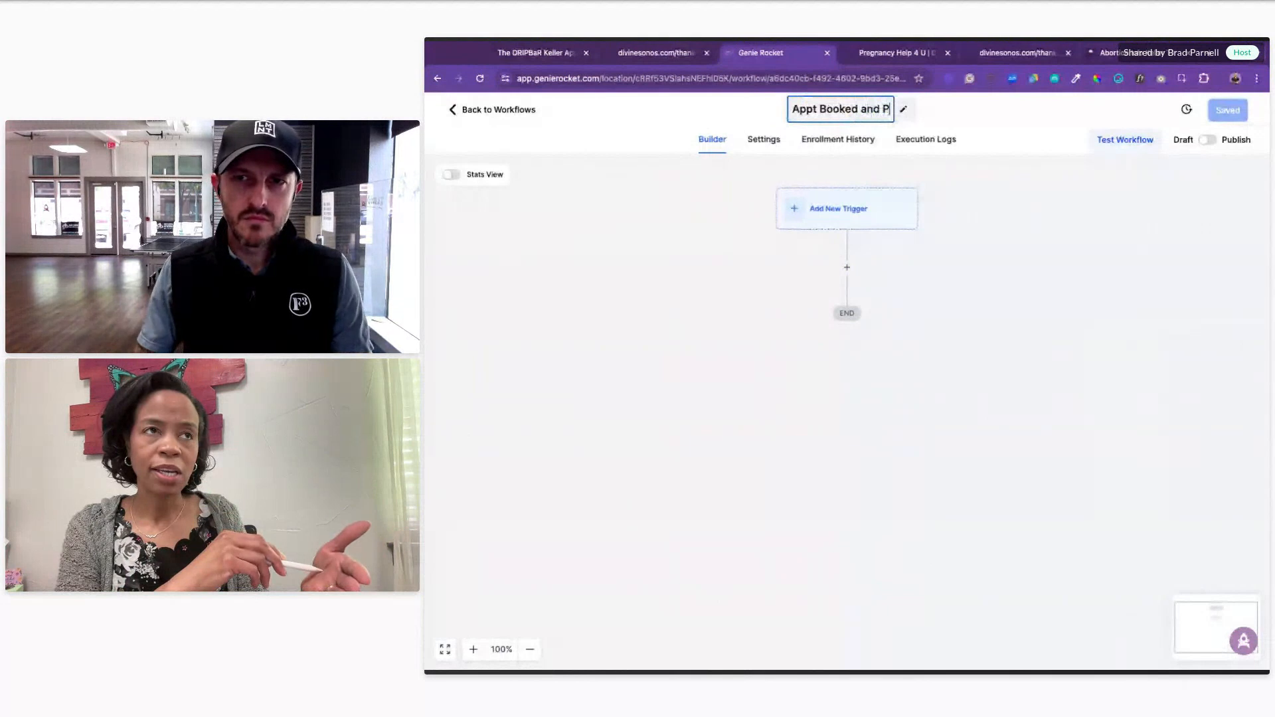
text(aid)
click(650, 231)
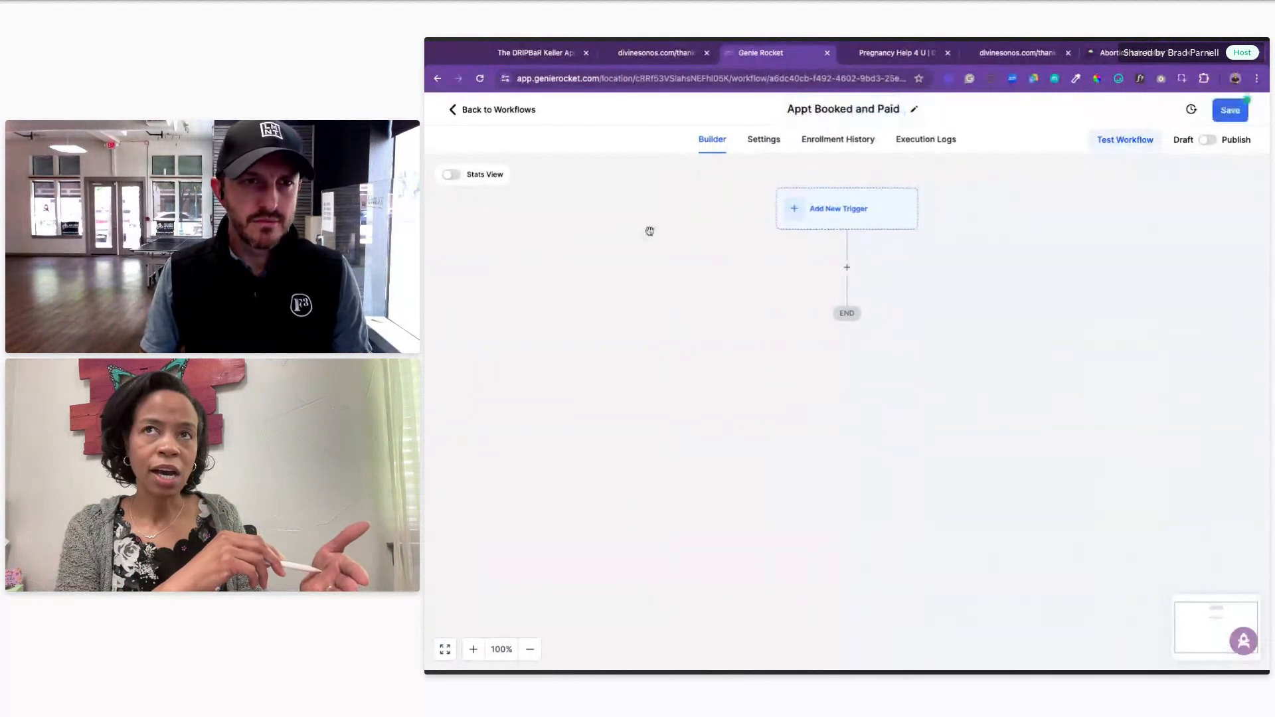
click(842, 210)
Step: Set a Customer Booked Appointment trigger filtered In calendar to Blissful Beginnings Sonogram
text(booked)
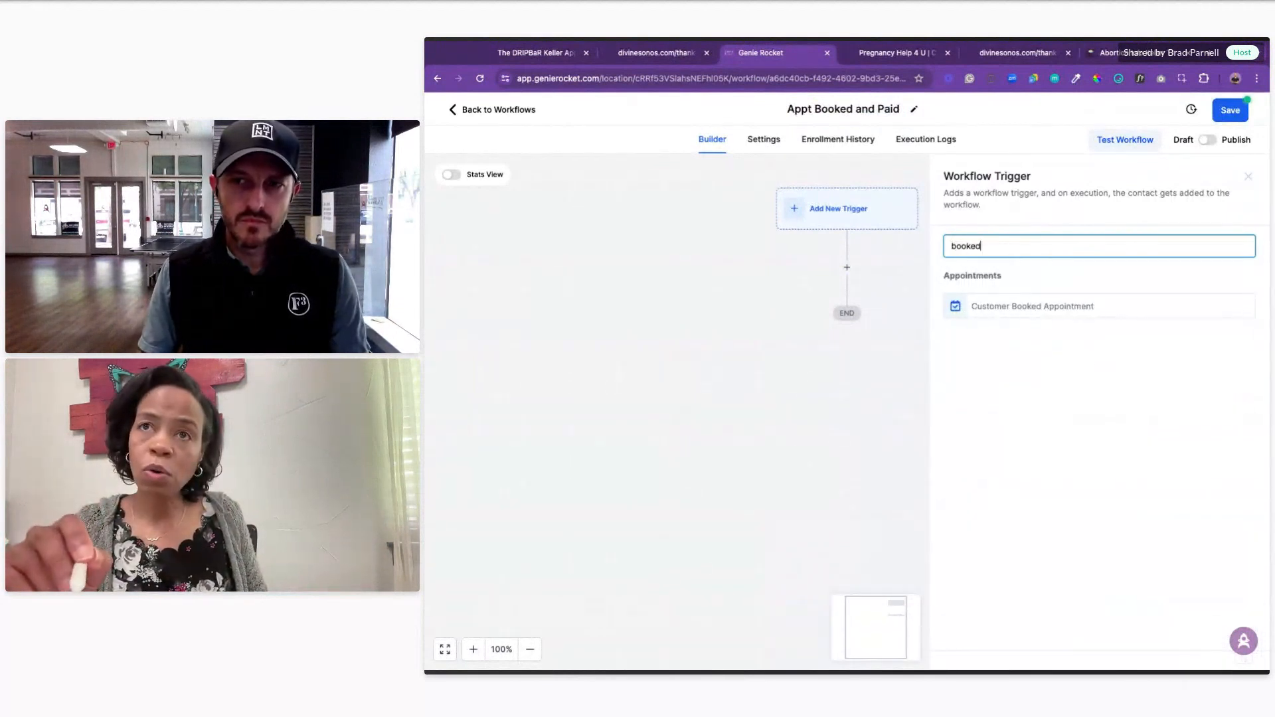
click(1037, 319)
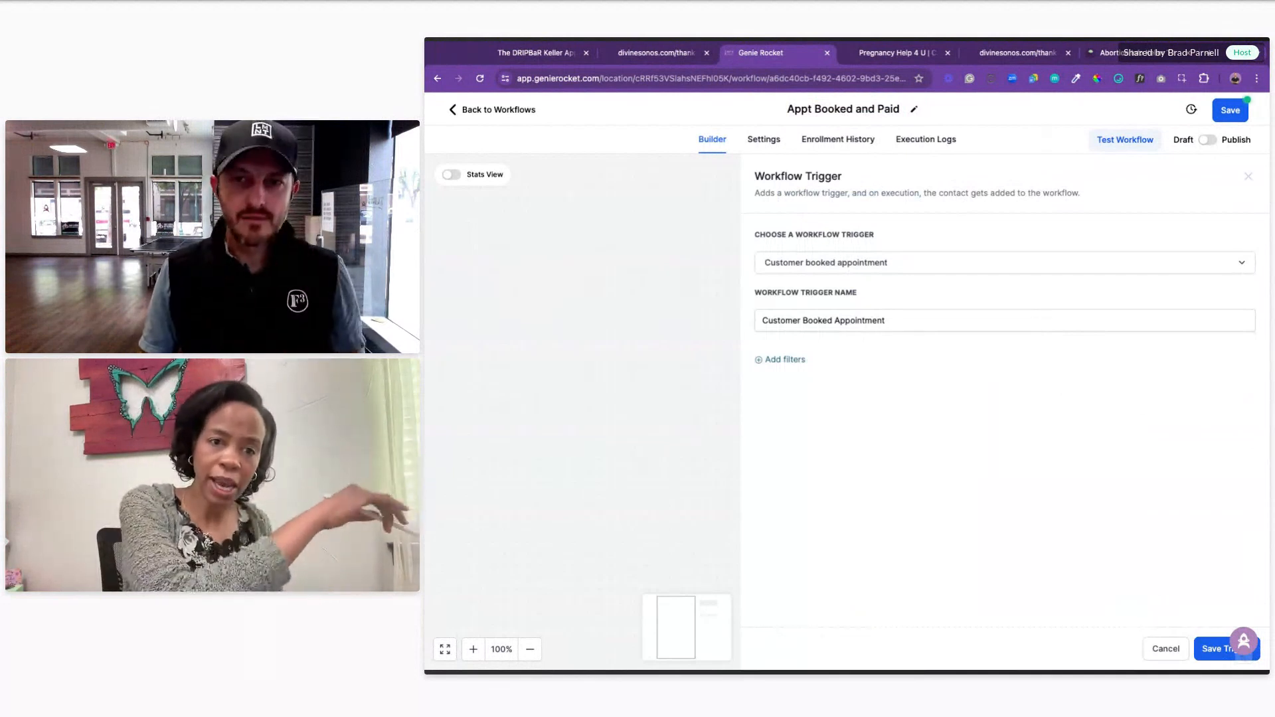
click(781, 361)
click(810, 384)
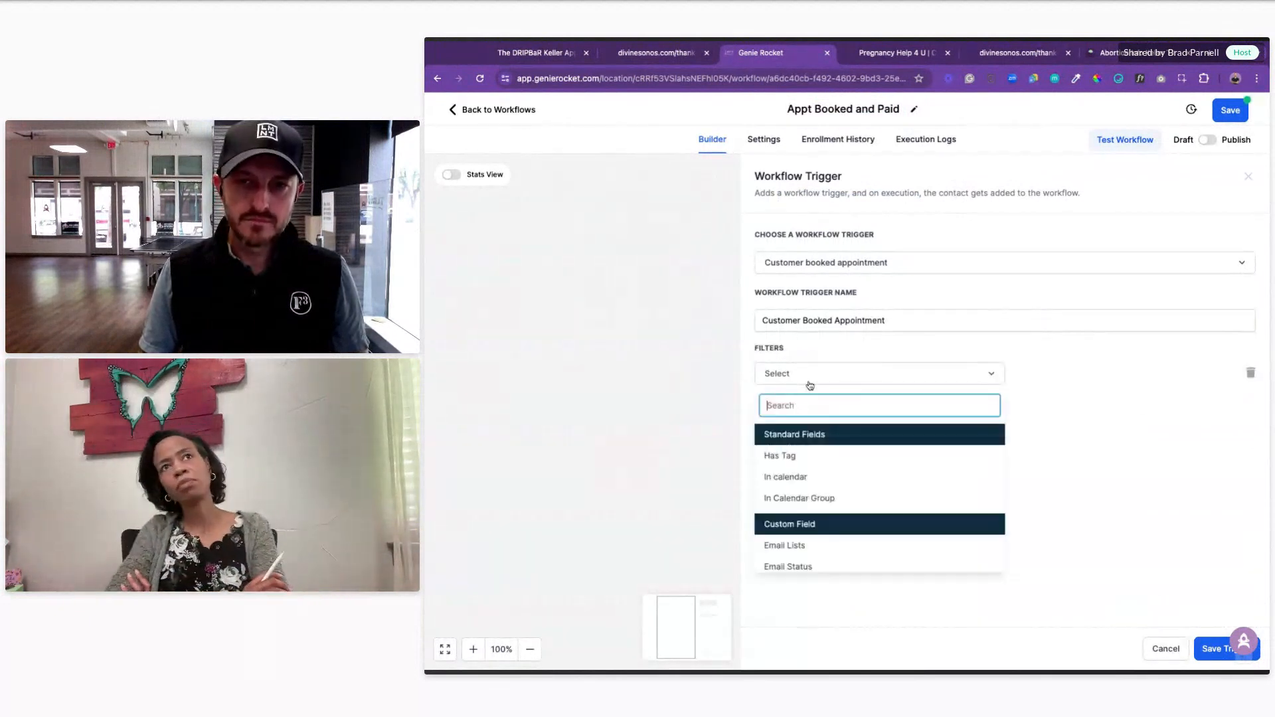
click(784, 477)
click(838, 382)
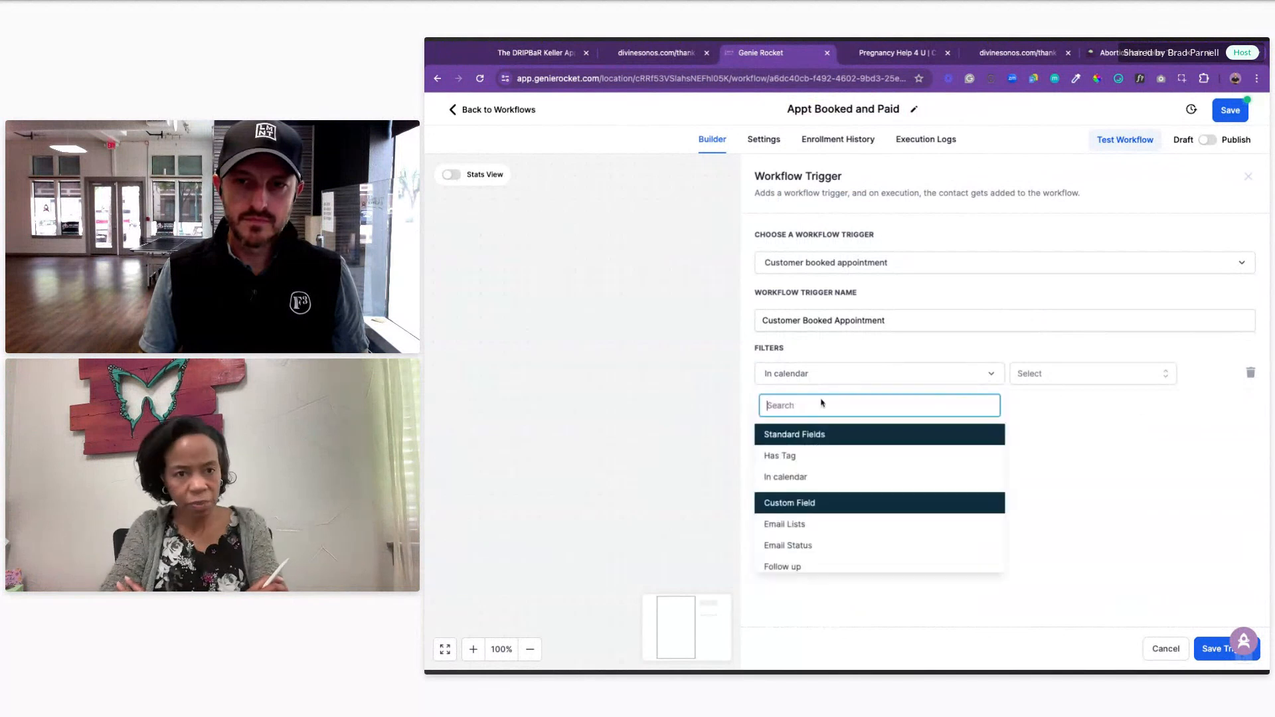
click(773, 482)
click(1063, 381)
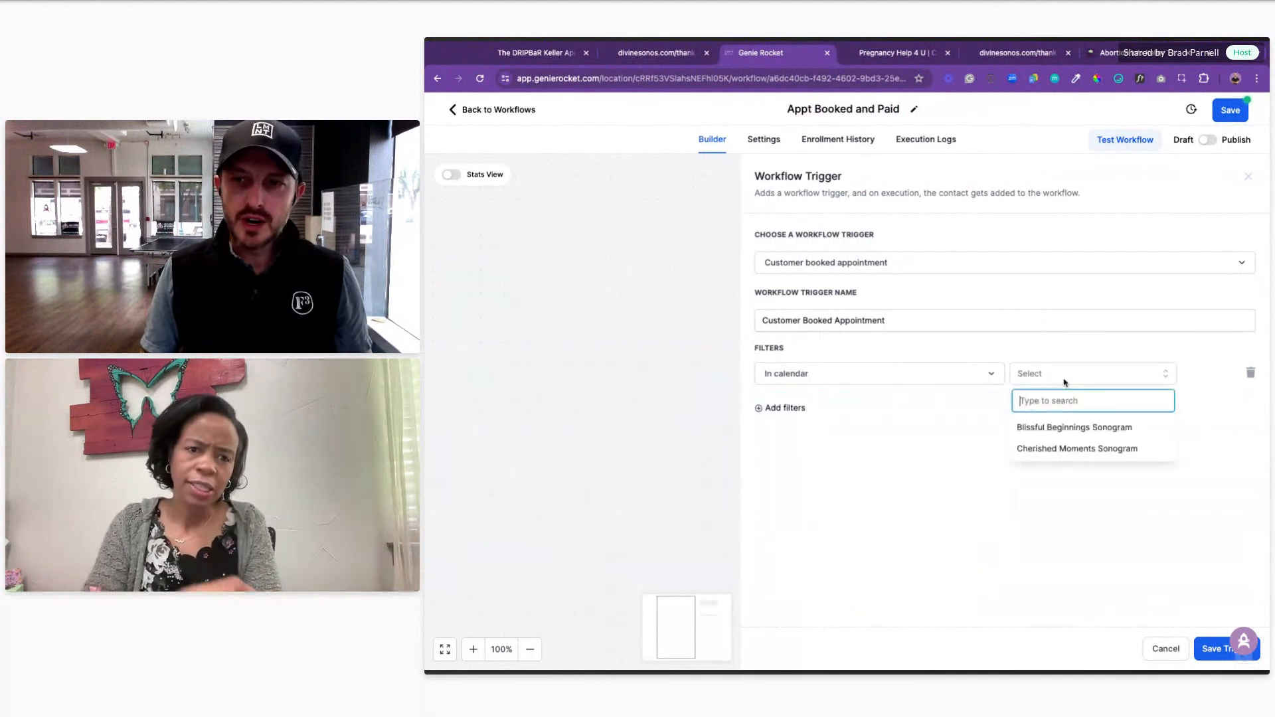
click(1062, 427)
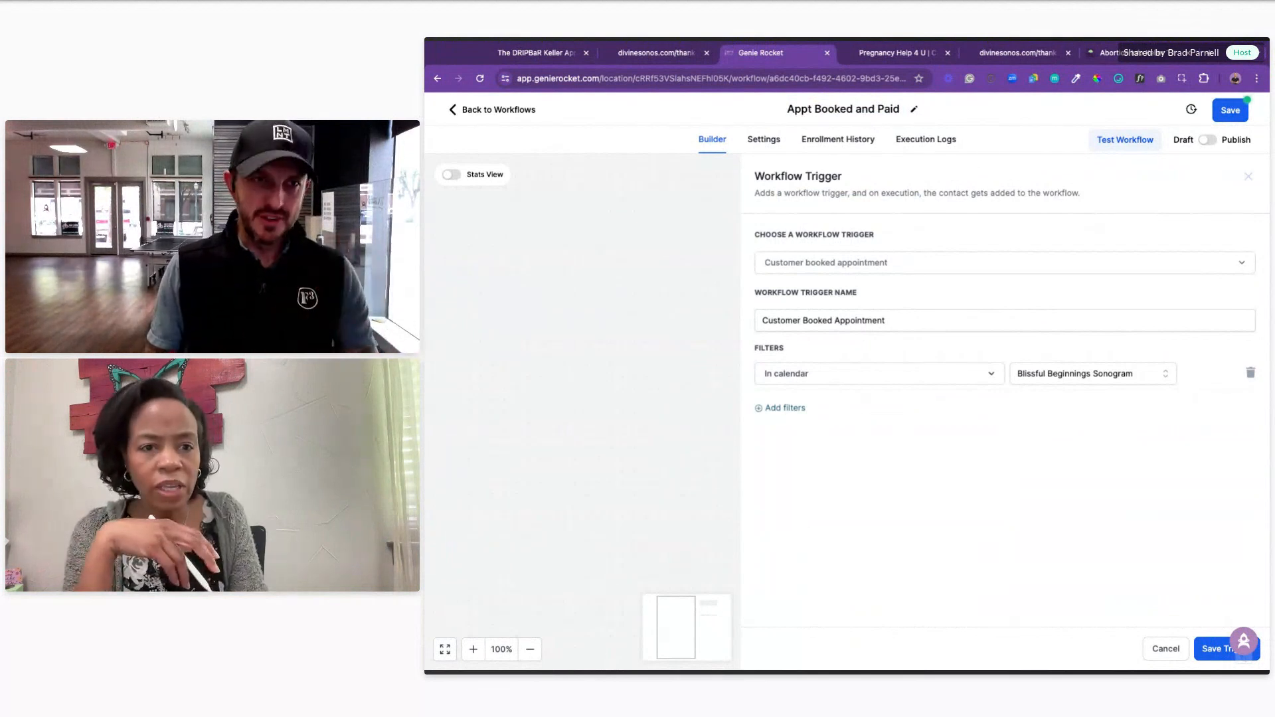
Step: Rename the trigger to 'Blissful Beginnings Sono' and save it
click(848, 265)
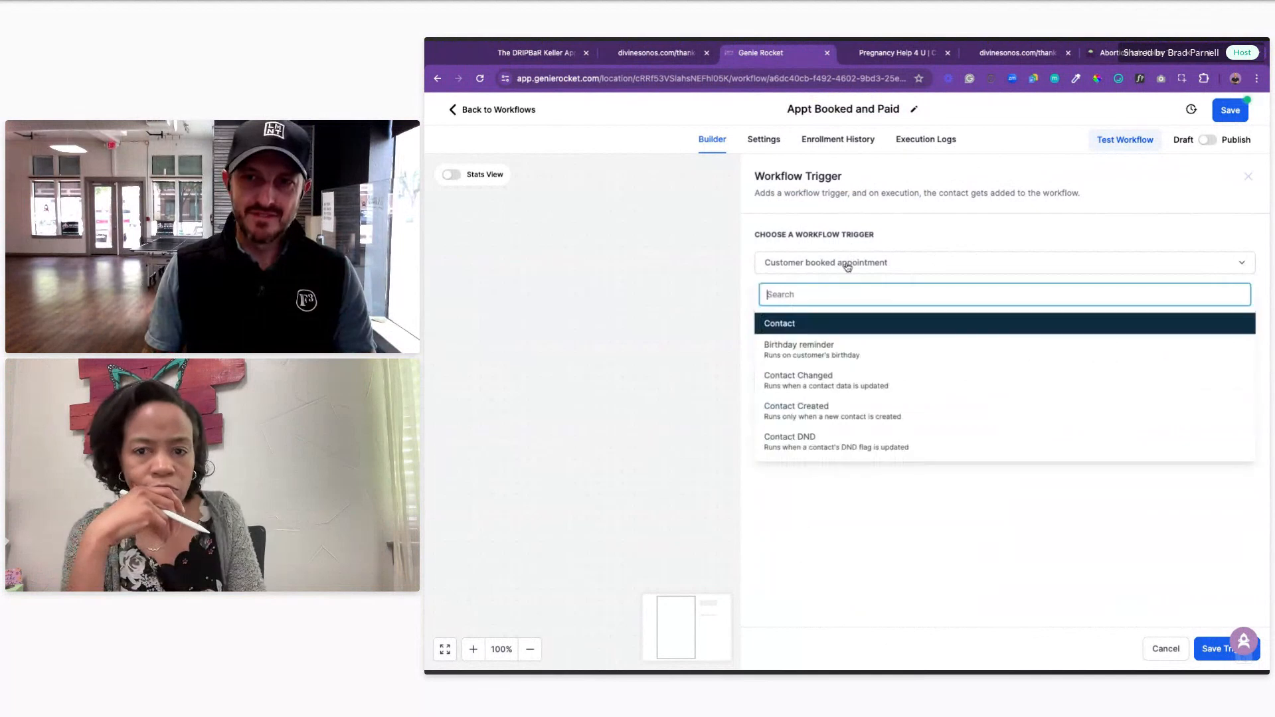
click(851, 266)
drag(886, 322, 755, 322)
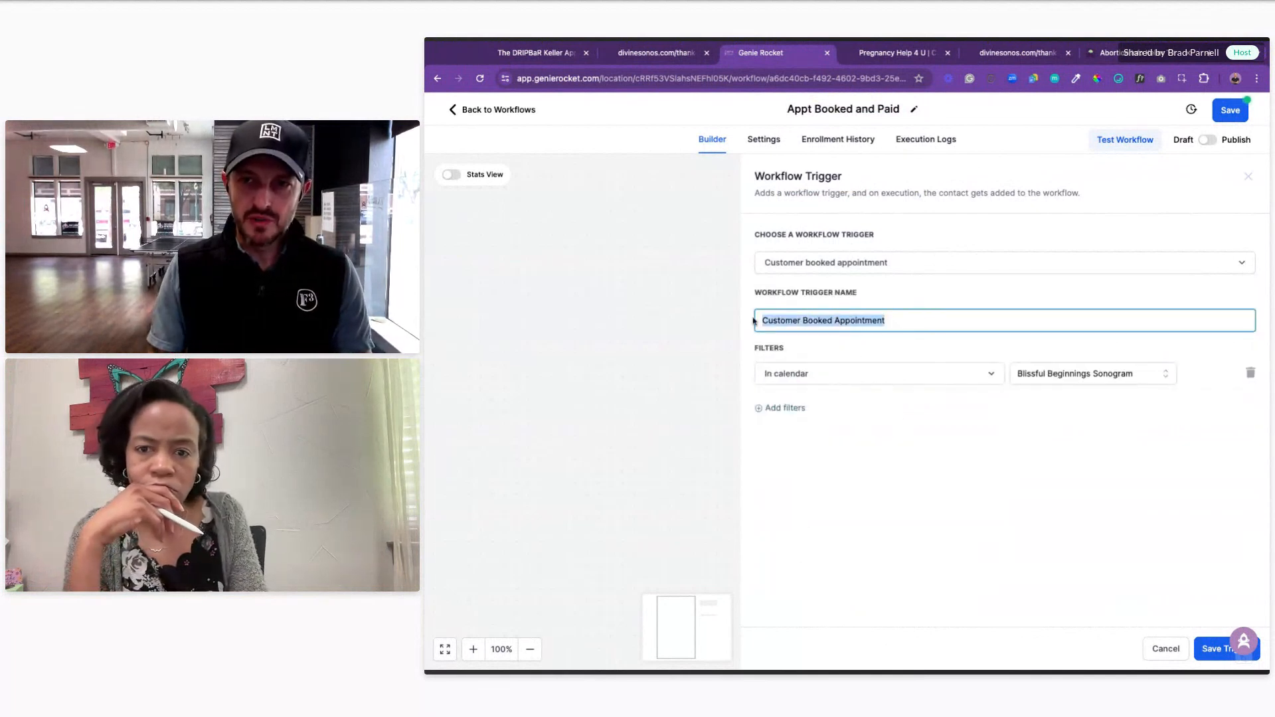
text(Blissful )
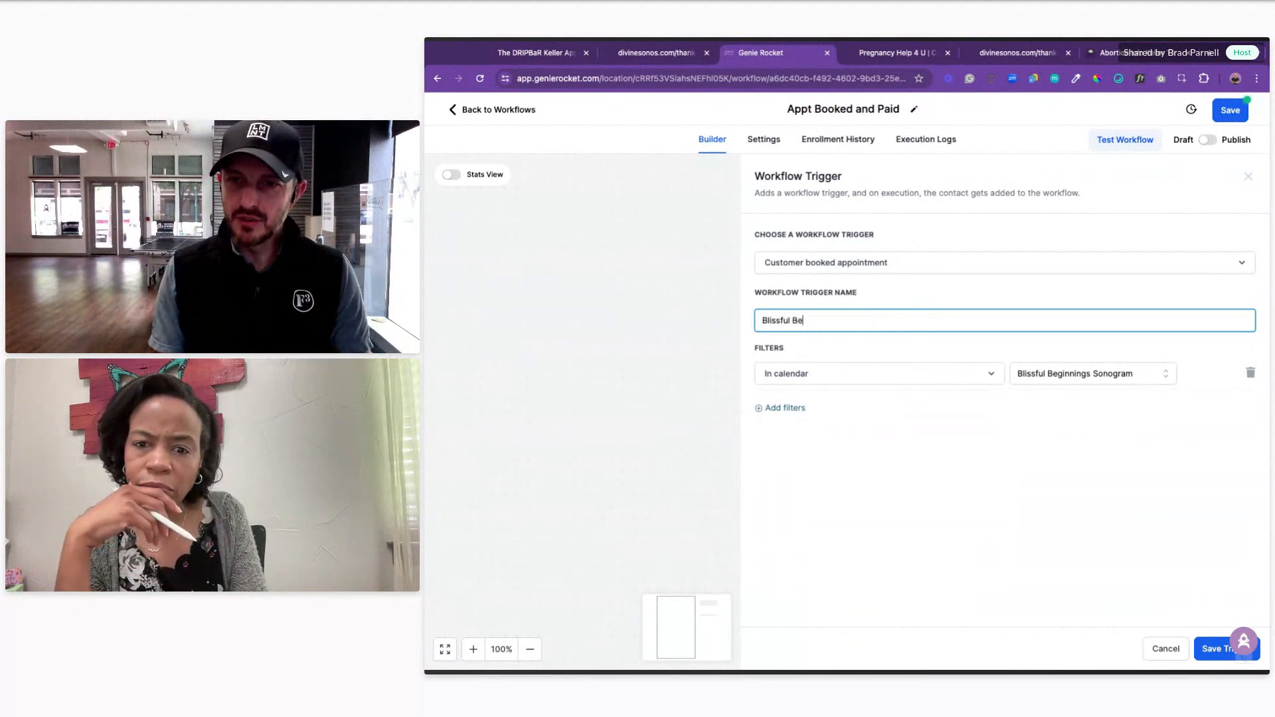
text(Beggining)
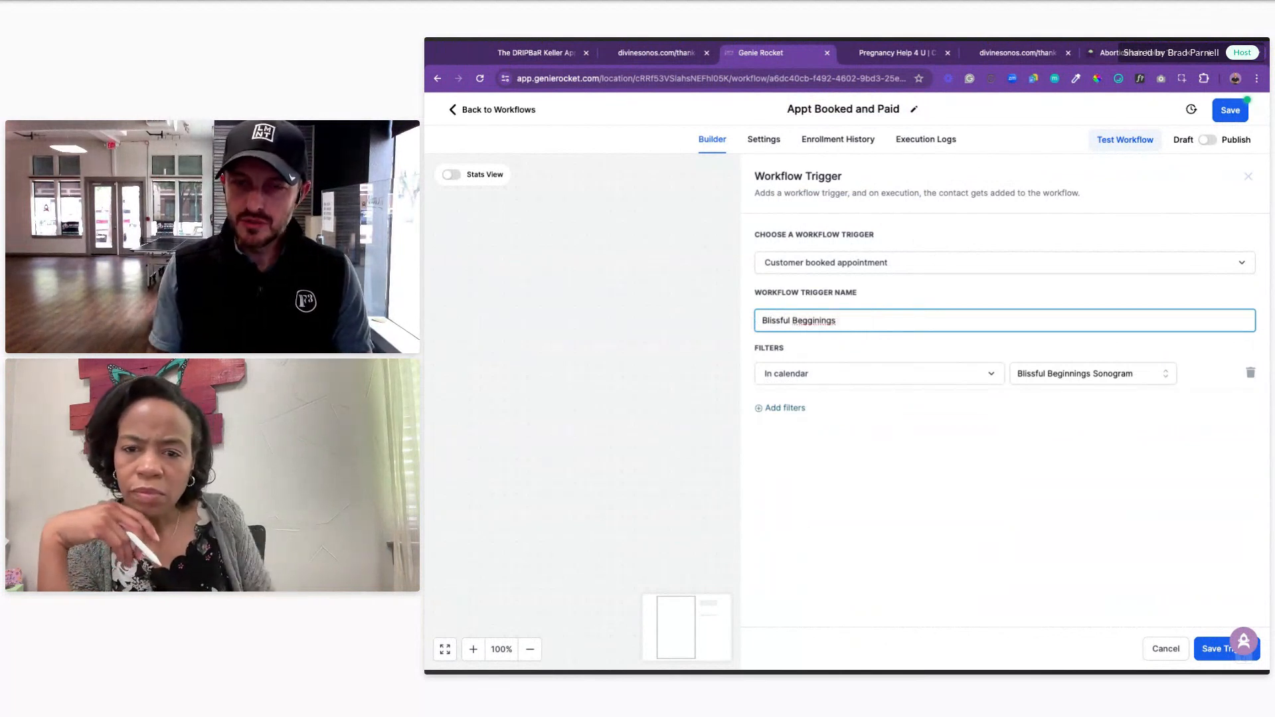
double_click(809, 323)
text(Beginnings)
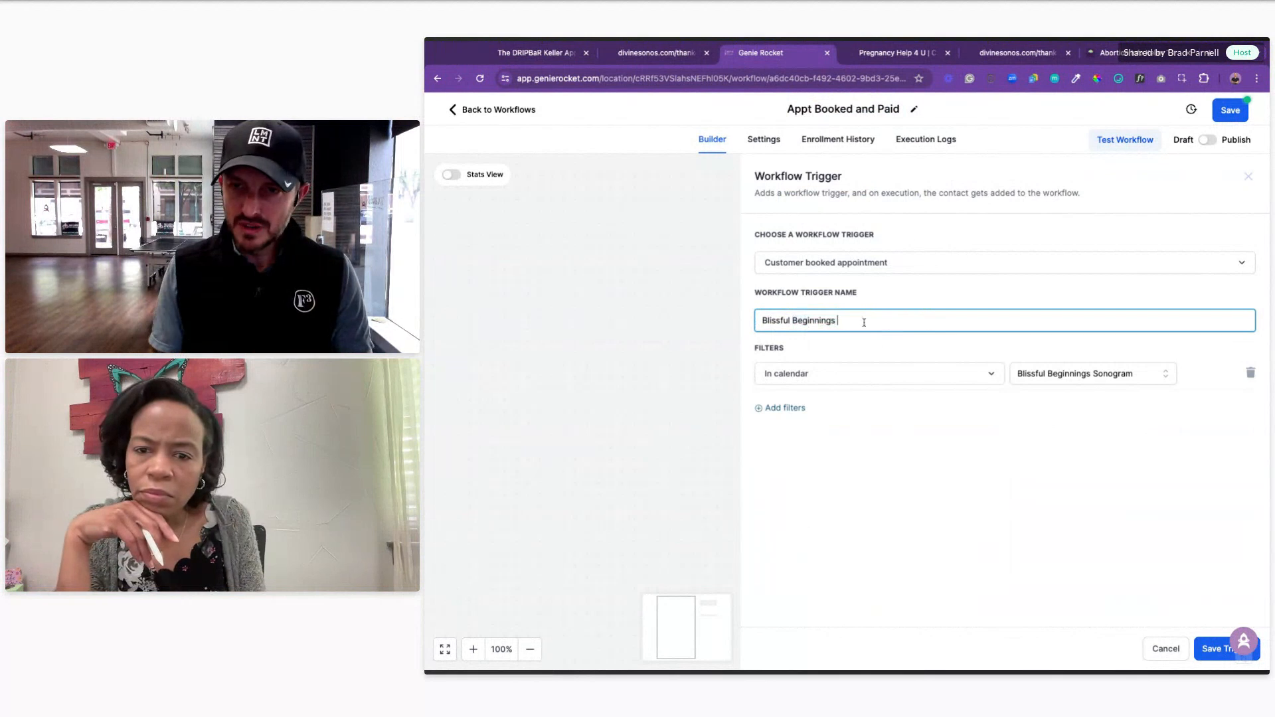
text( Sono)
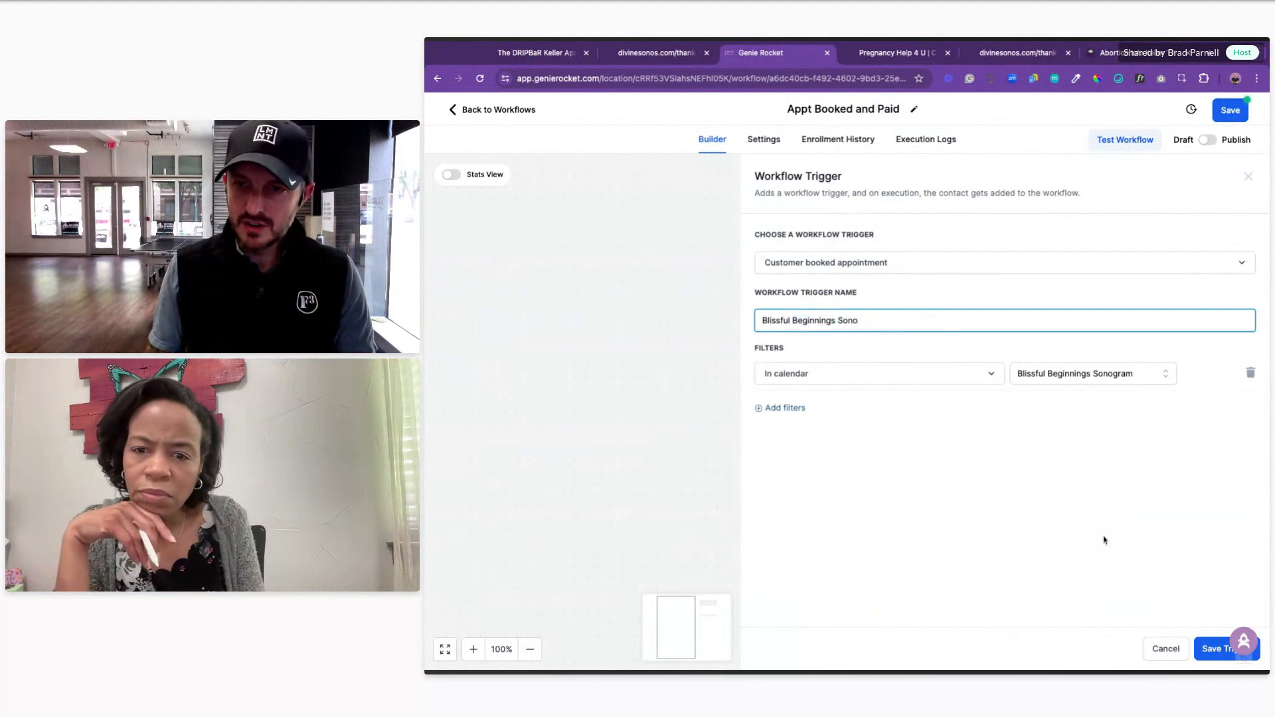
click(1213, 649)
Step: Add a second Customer Booked Appointment trigger filtered In Calendar Group to Sonograms
click(924, 233)
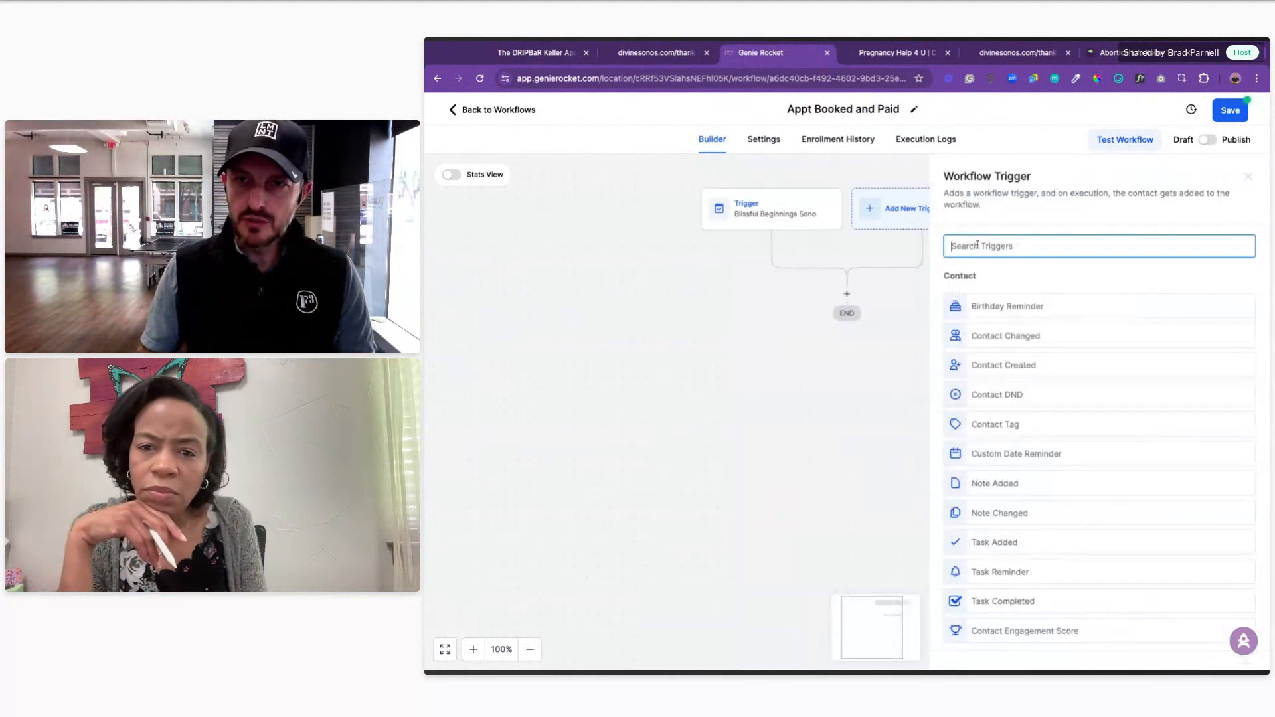
text(cal)
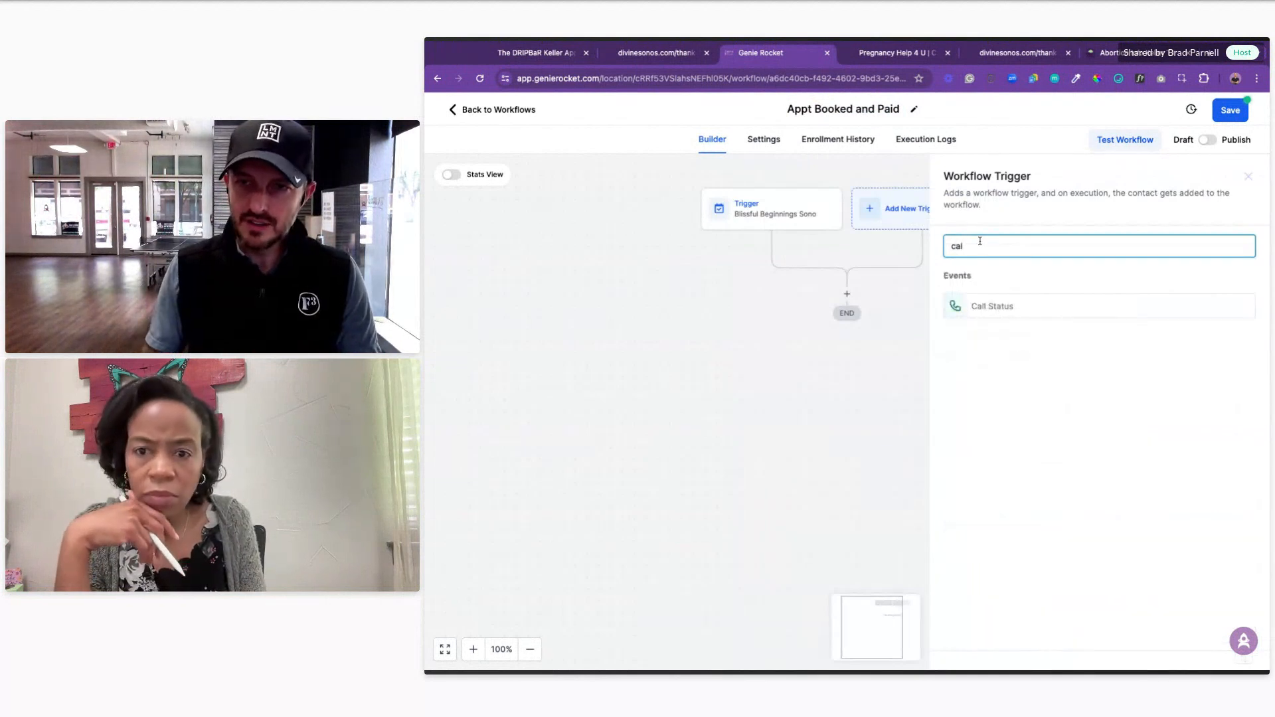
key(BackSpace)
key(BackSpace)
key(BackSpace)
text(booke)
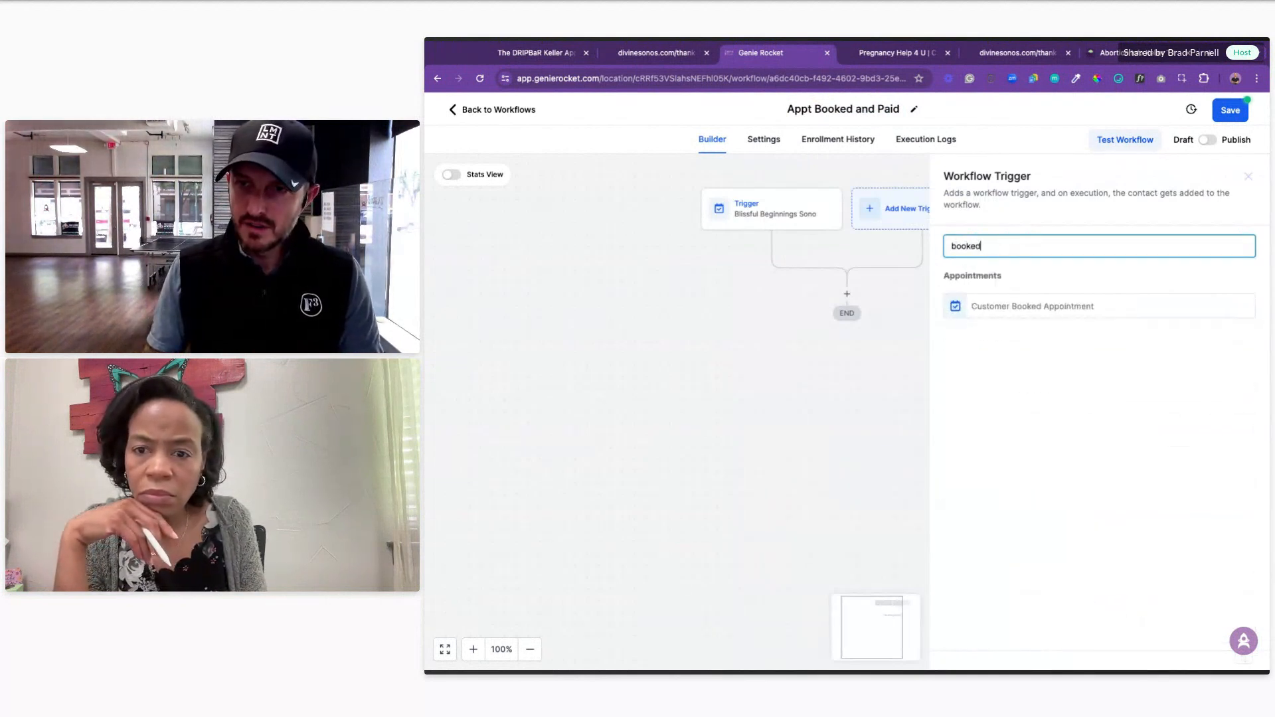
text(d)
click(1012, 305)
click(792, 360)
click(806, 374)
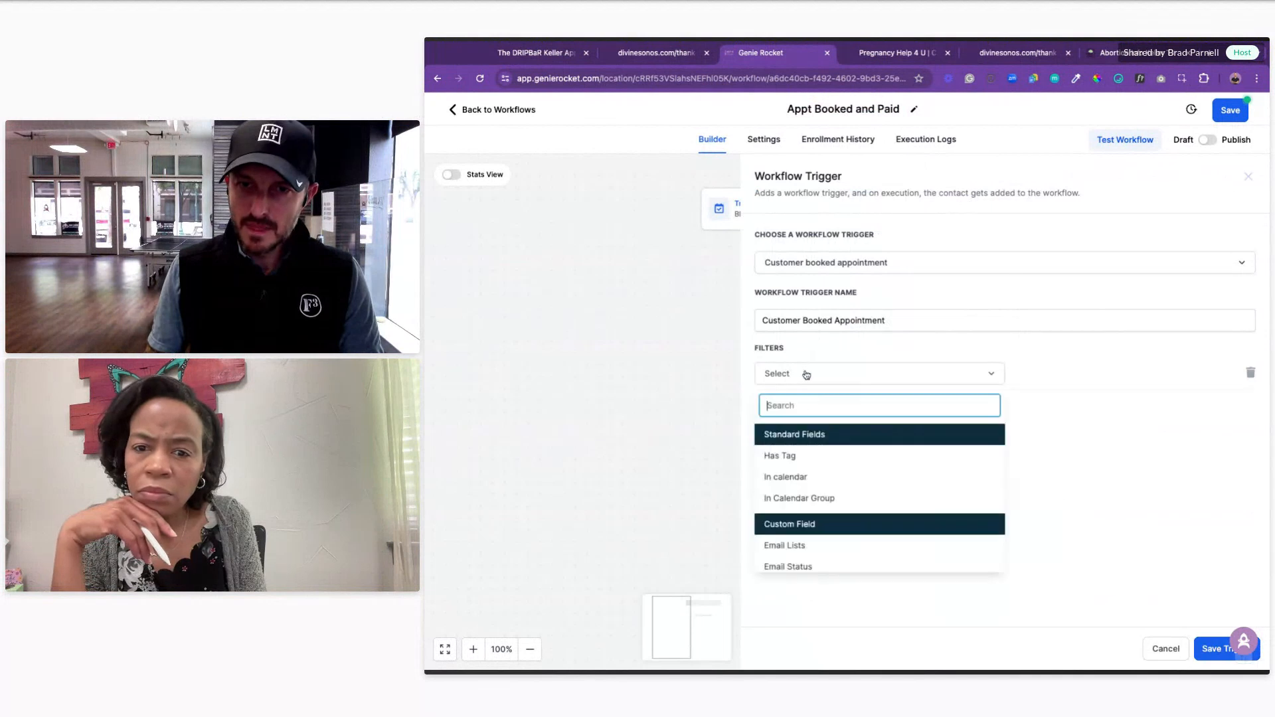
click(790, 498)
click(1030, 380)
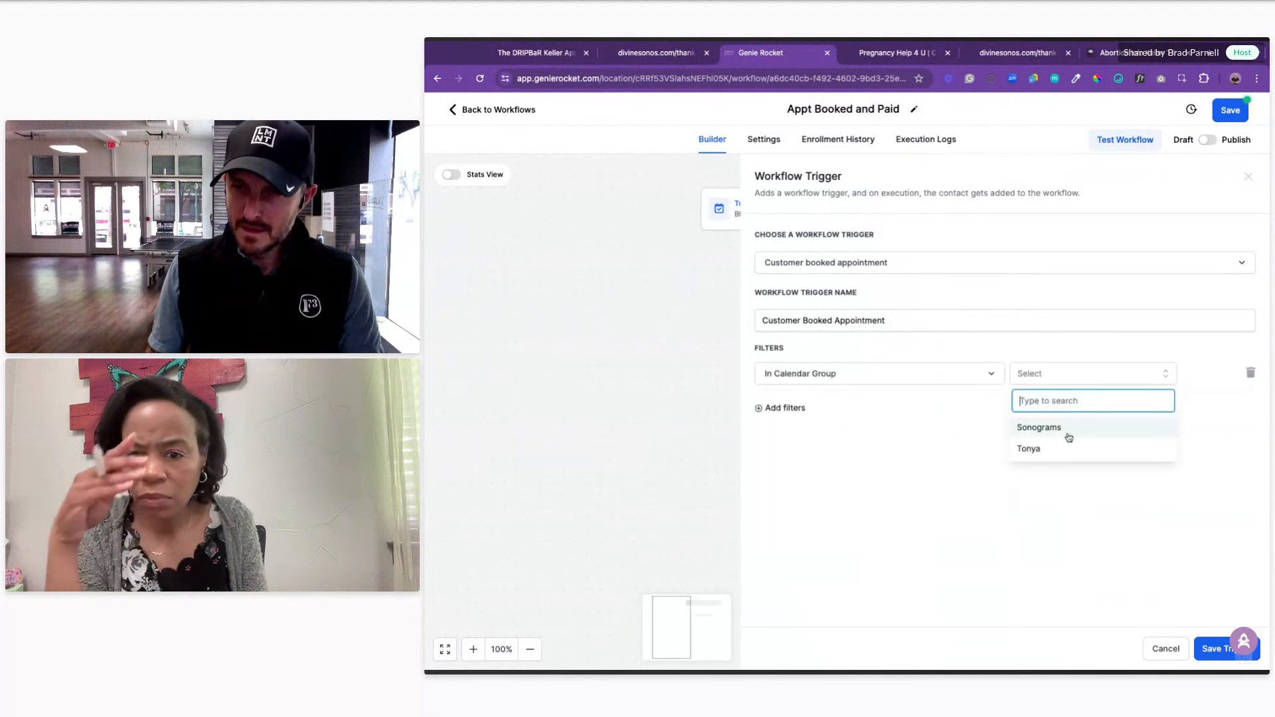
click(1060, 429)
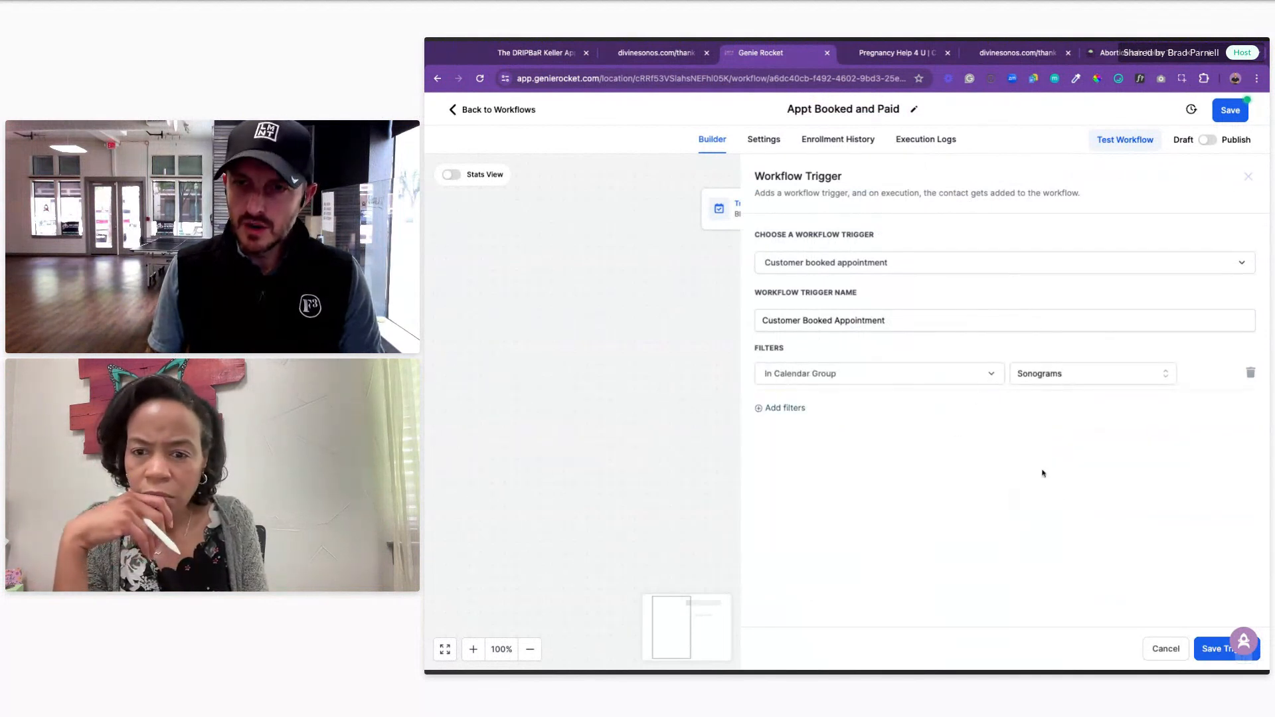
click(1207, 650)
Step: Delete the Blissful Beginnings trigger and save the workflow
click(744, 216)
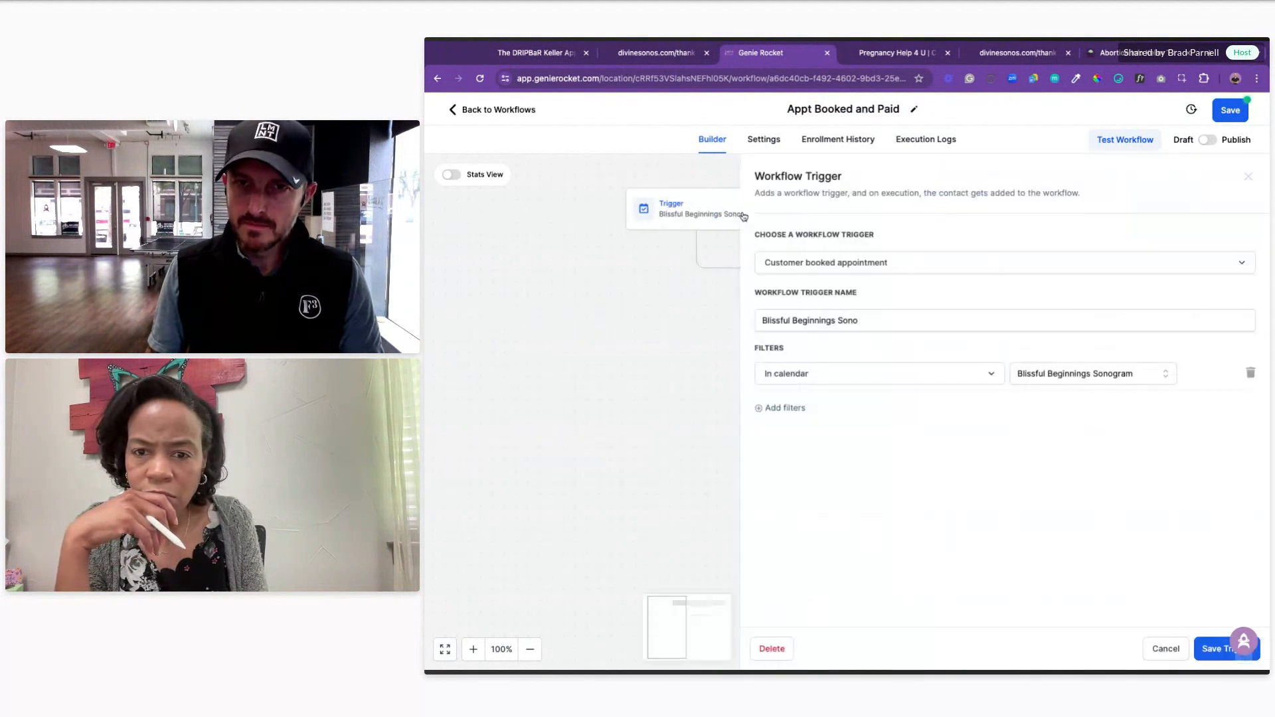
click(780, 651)
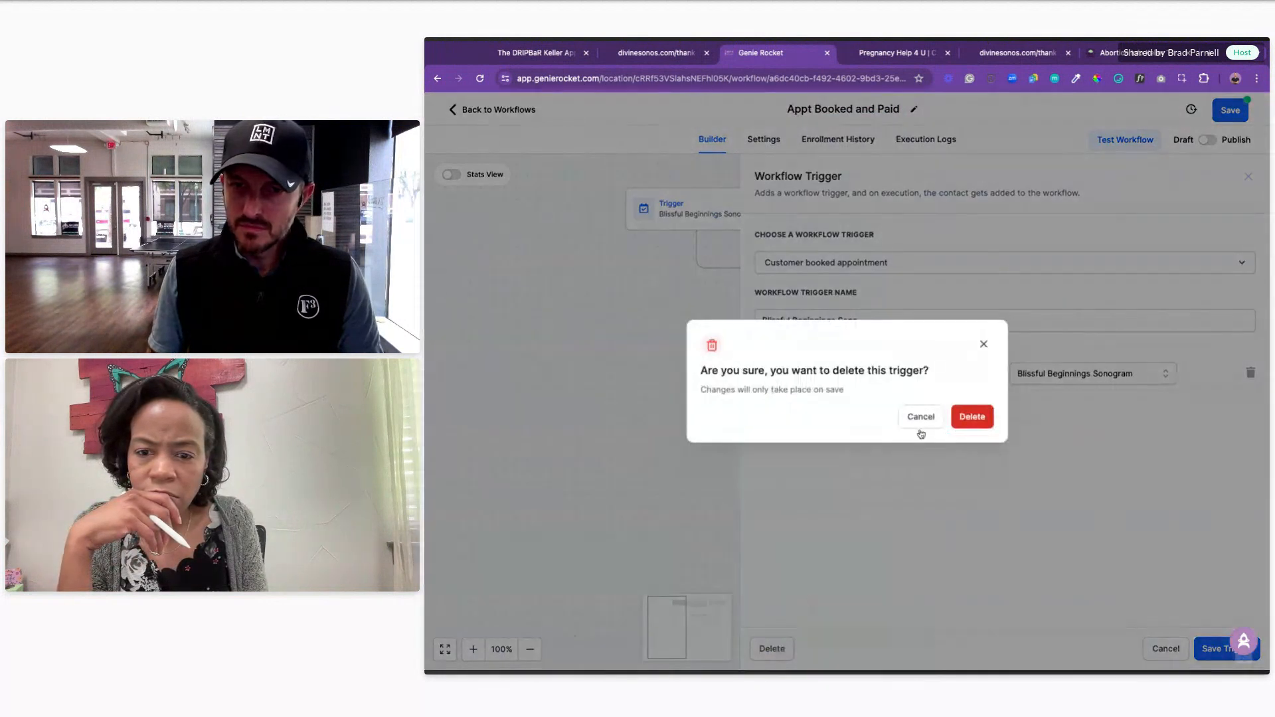
click(970, 416)
click(786, 218)
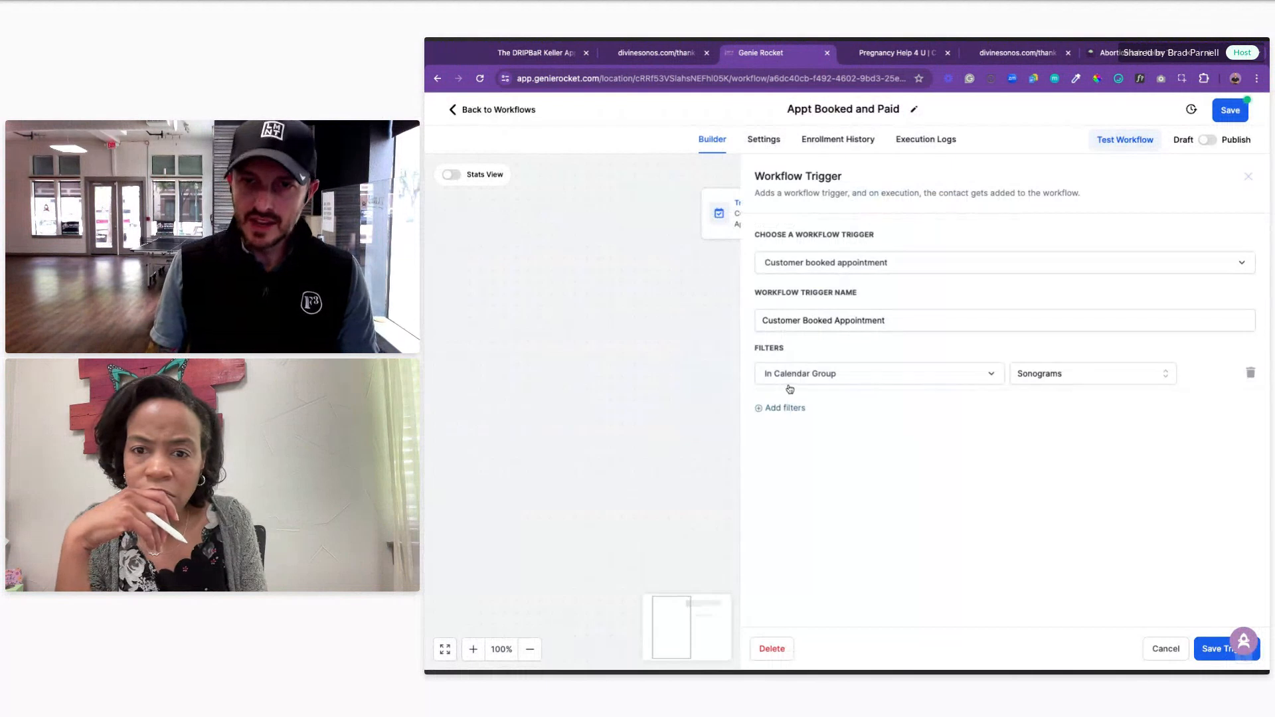
click(1165, 650)
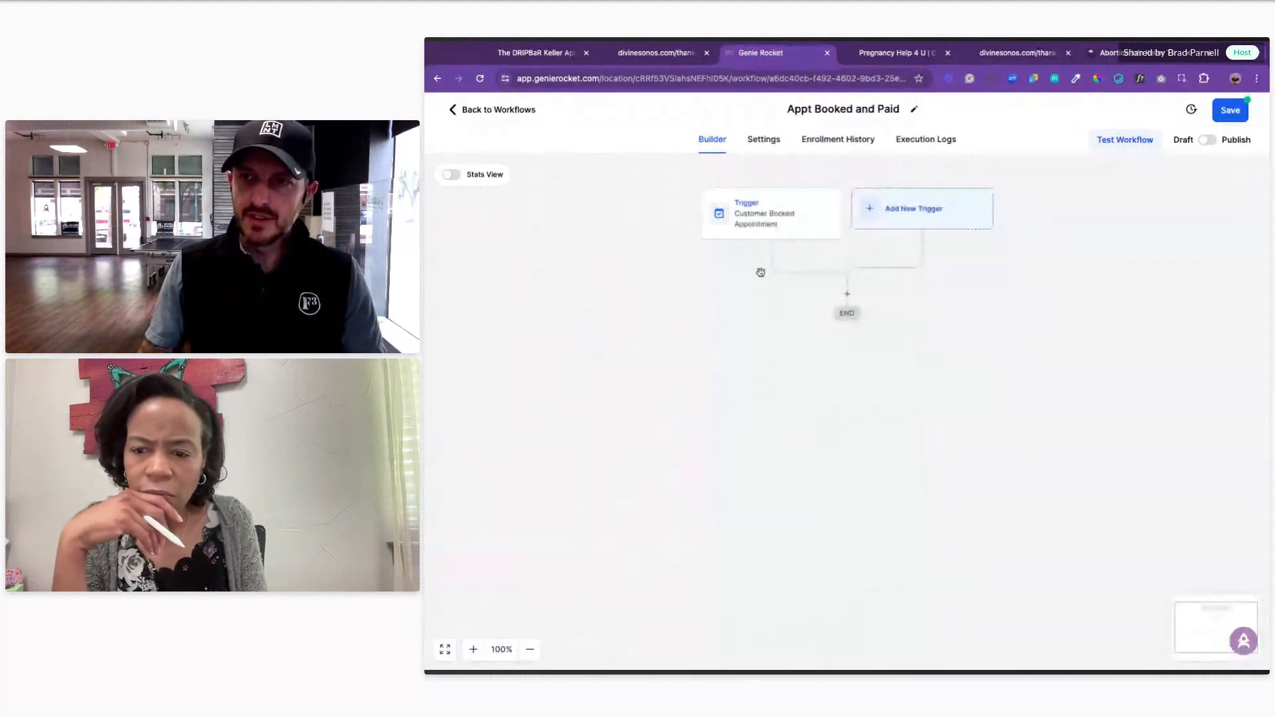
click(1230, 110)
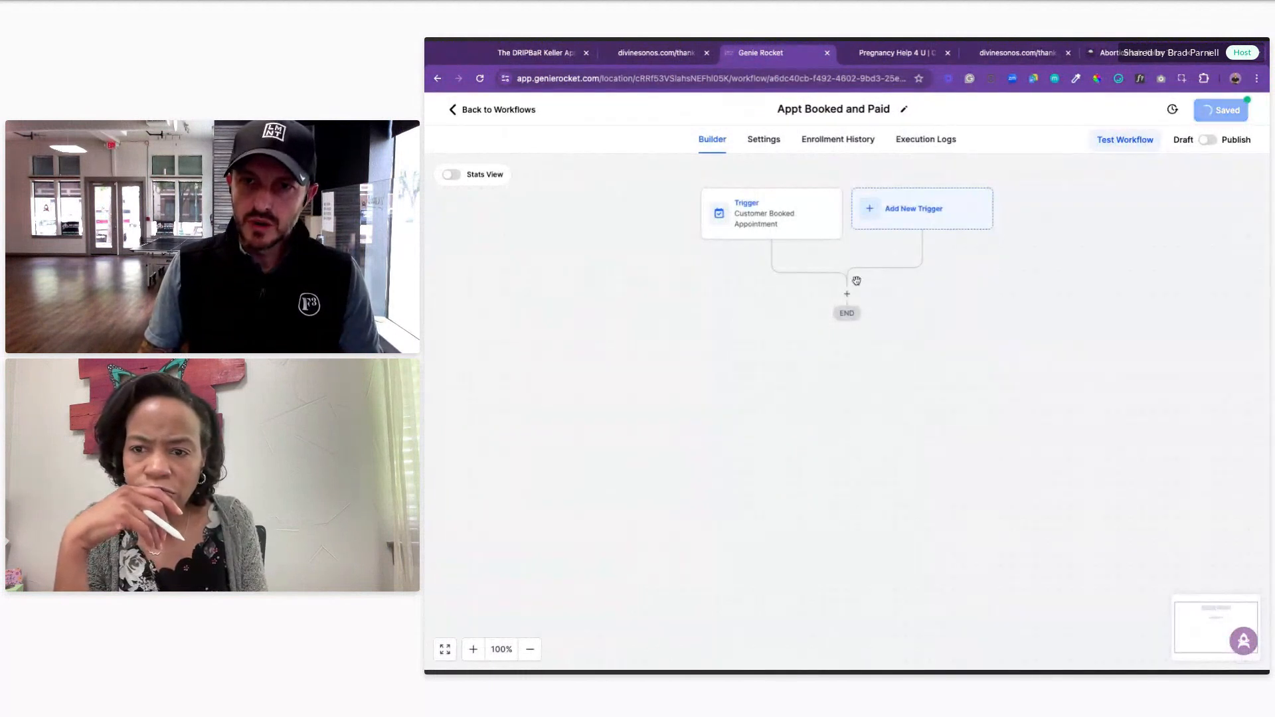
Step: Add an Add Contact Tag step applying a newly created 'divine sonogram booked' tag
click(846, 293)
text(tag)
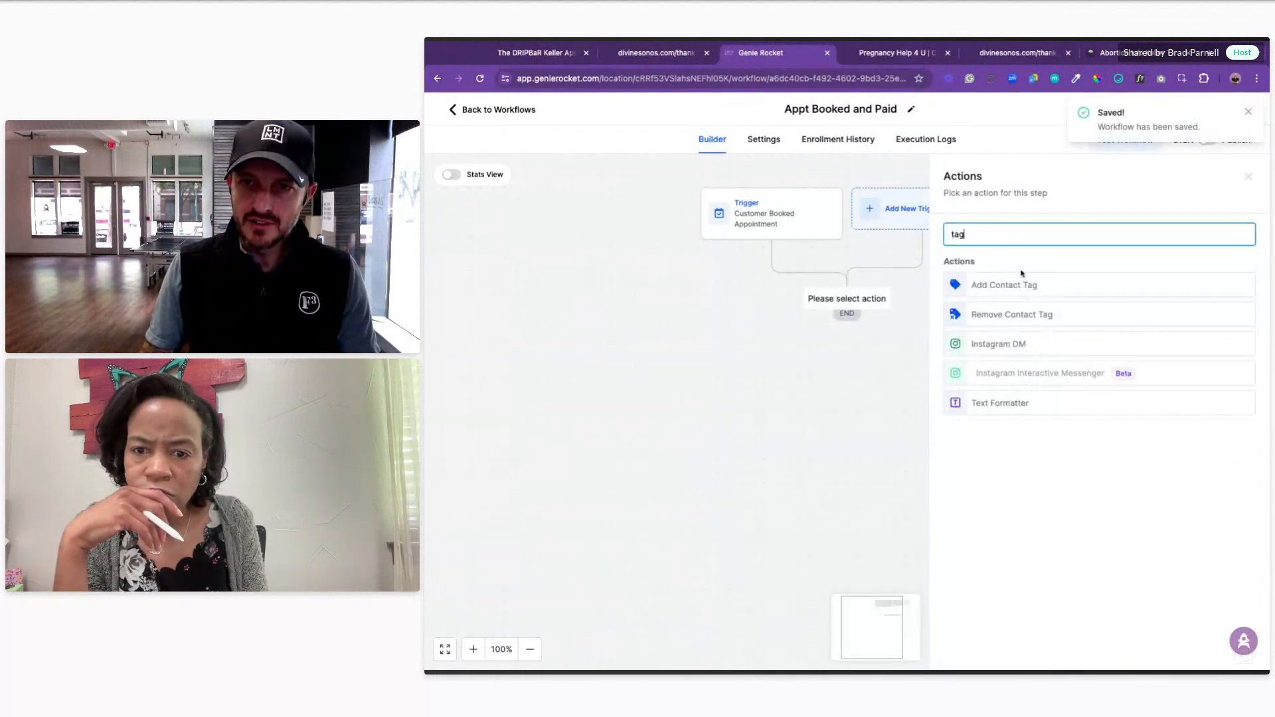
click(991, 287)
click(986, 309)
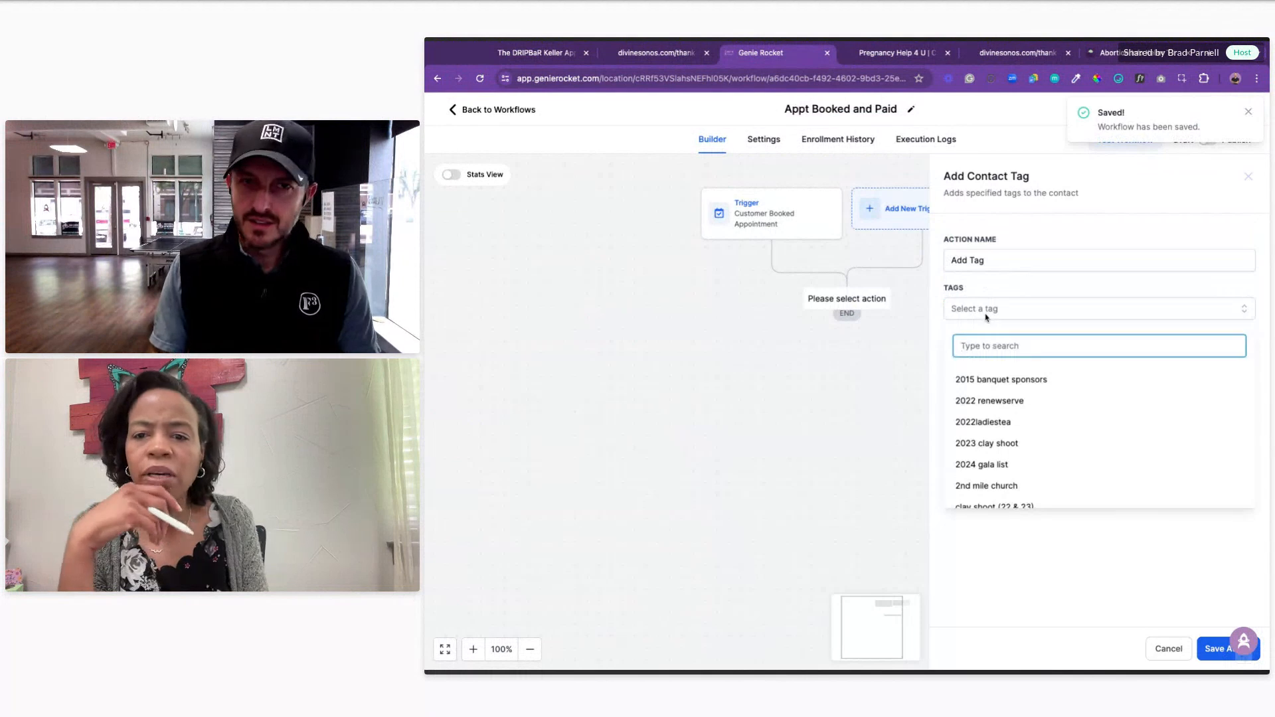
text(sonogra)
key(super+a)
text(divine sonogram booke)
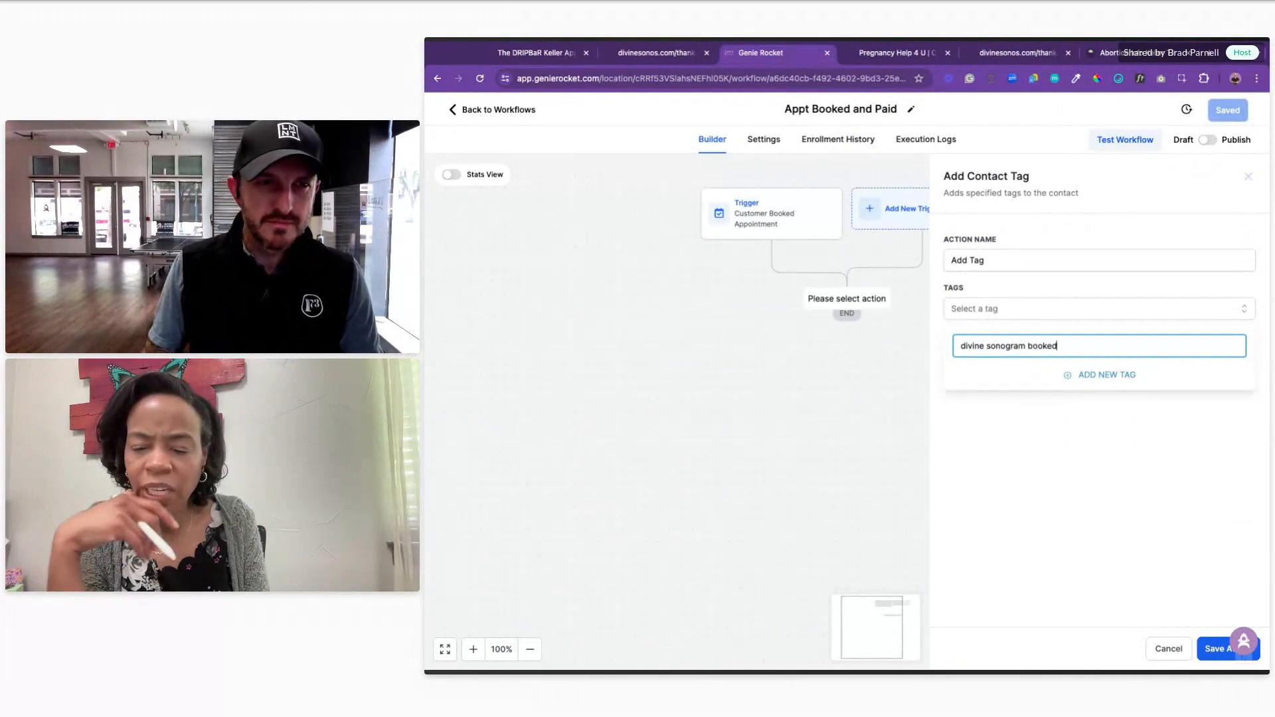
text(d)
click(1122, 376)
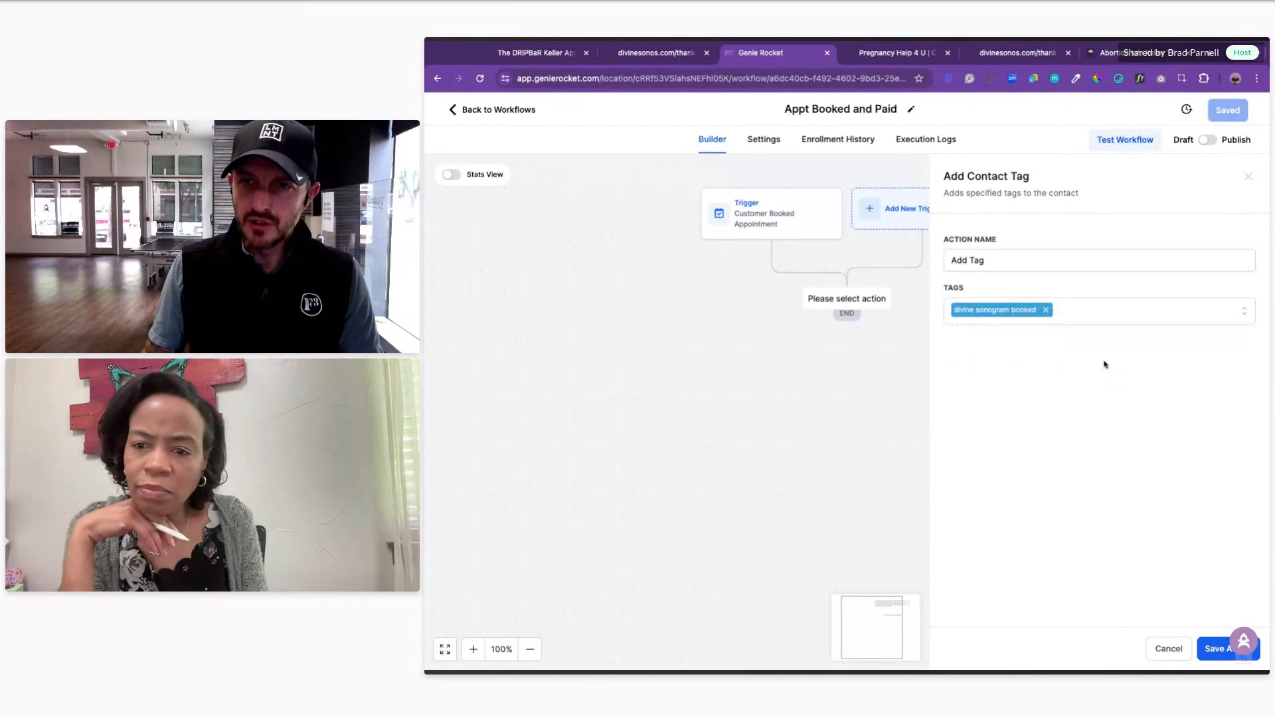
click(1214, 649)
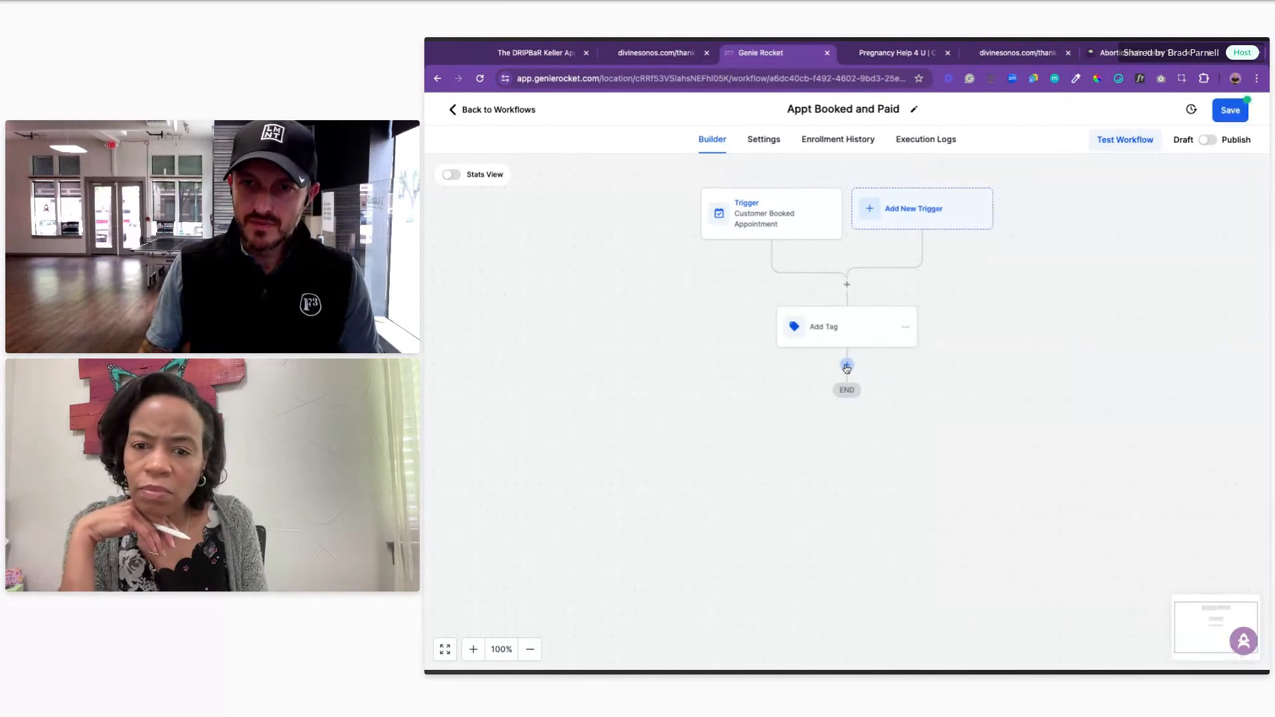
Step: Add a Remove From Workflow action targeting the Sonogram Site Visit workflow
click(847, 366)
text(remo)
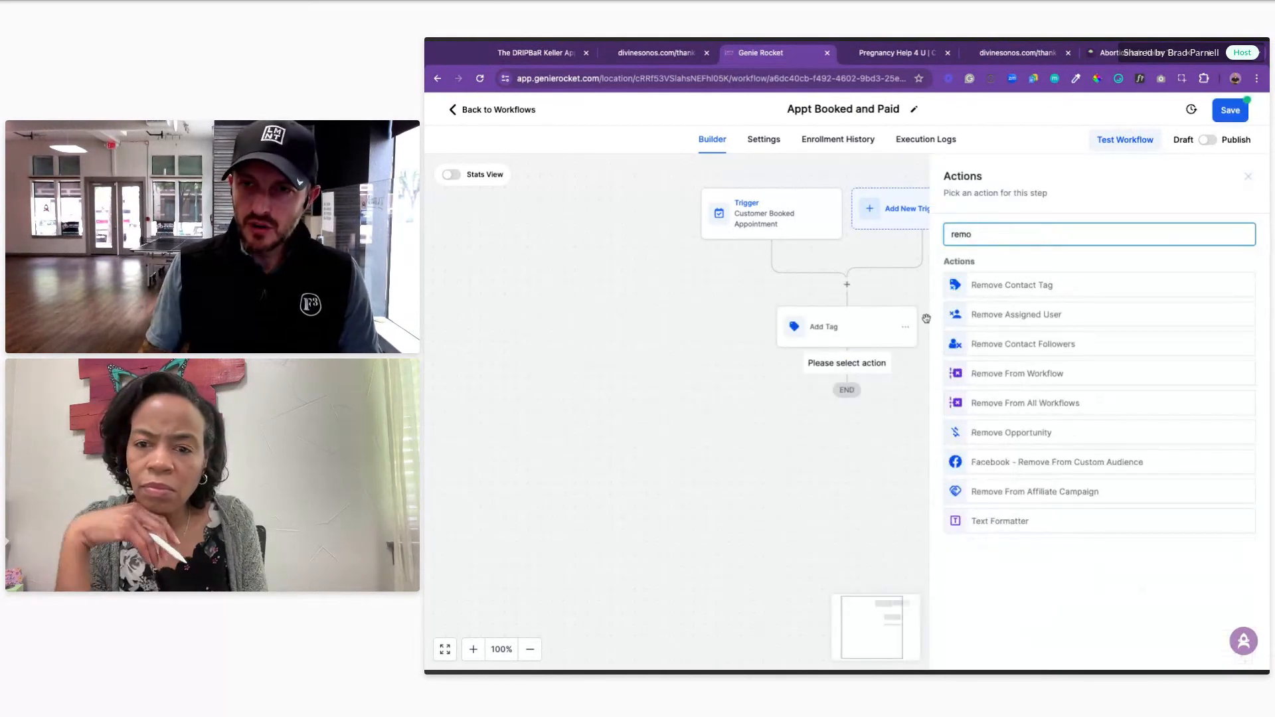
text(ve work)
key(ctrl+a)
text(work)
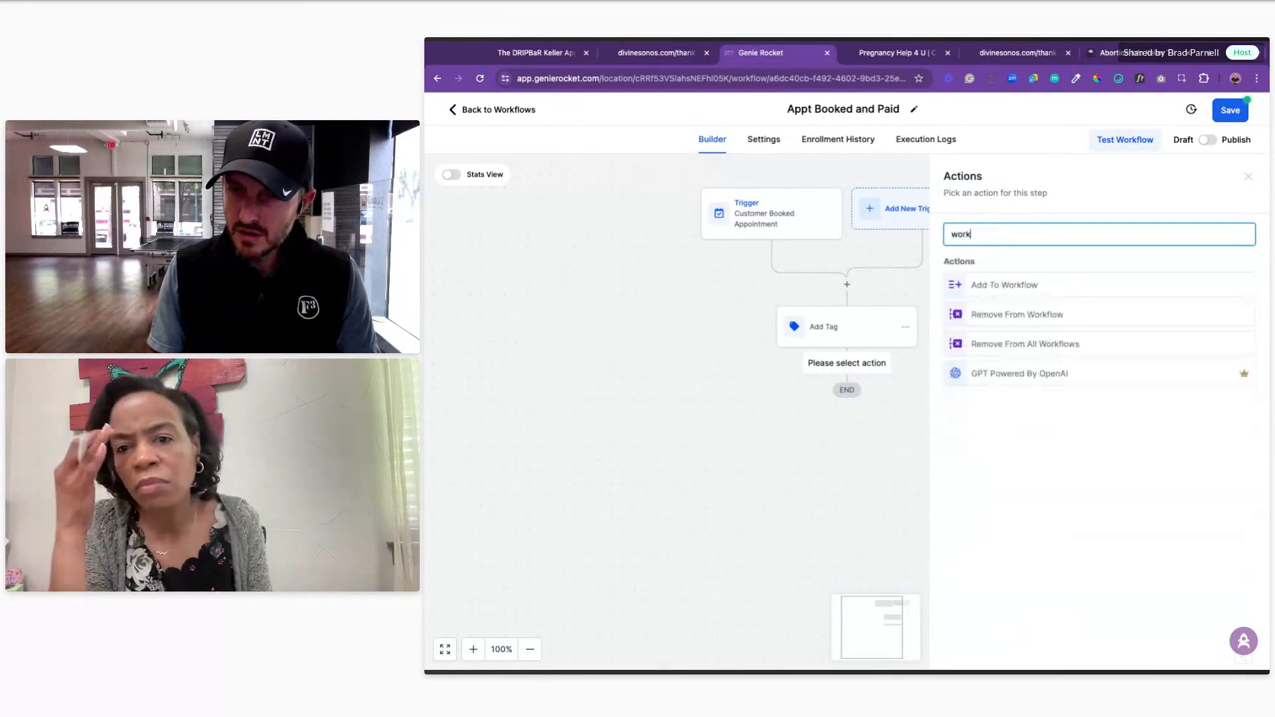
click(1033, 321)
click(988, 318)
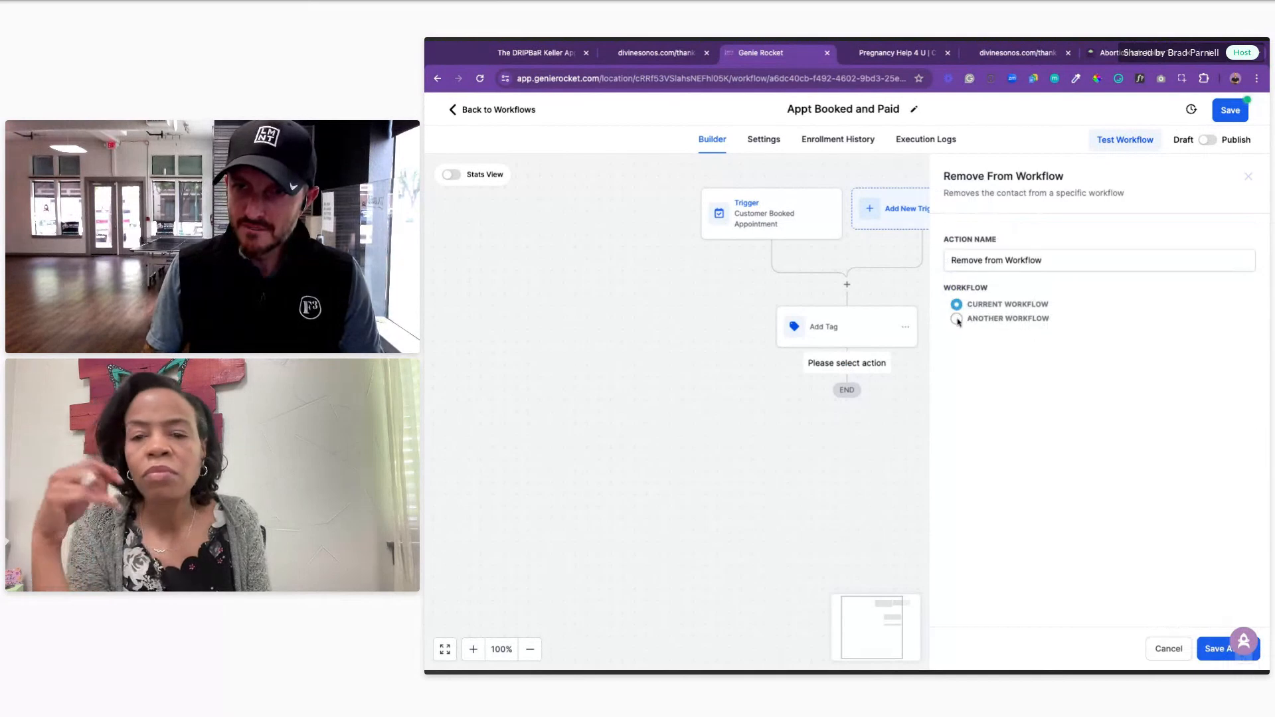
click(1010, 346)
scroll(1074, 443, down, 10)
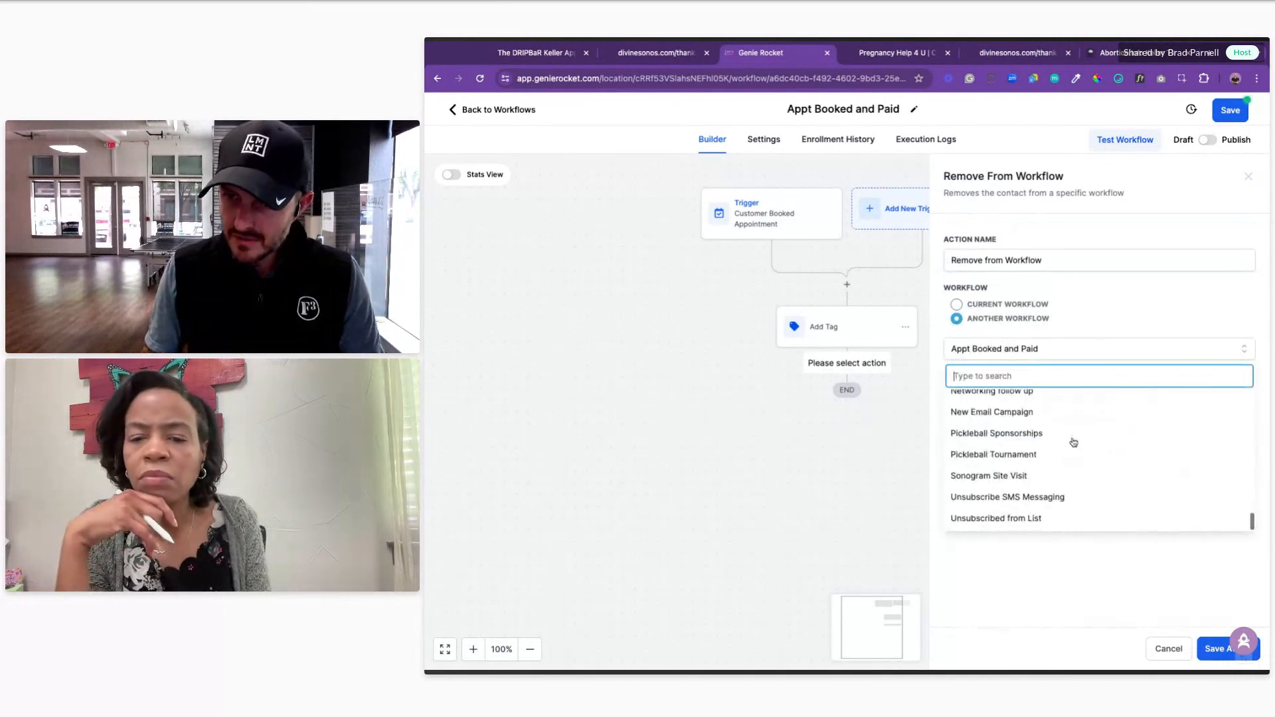
scroll(1053, 518, up, 1)
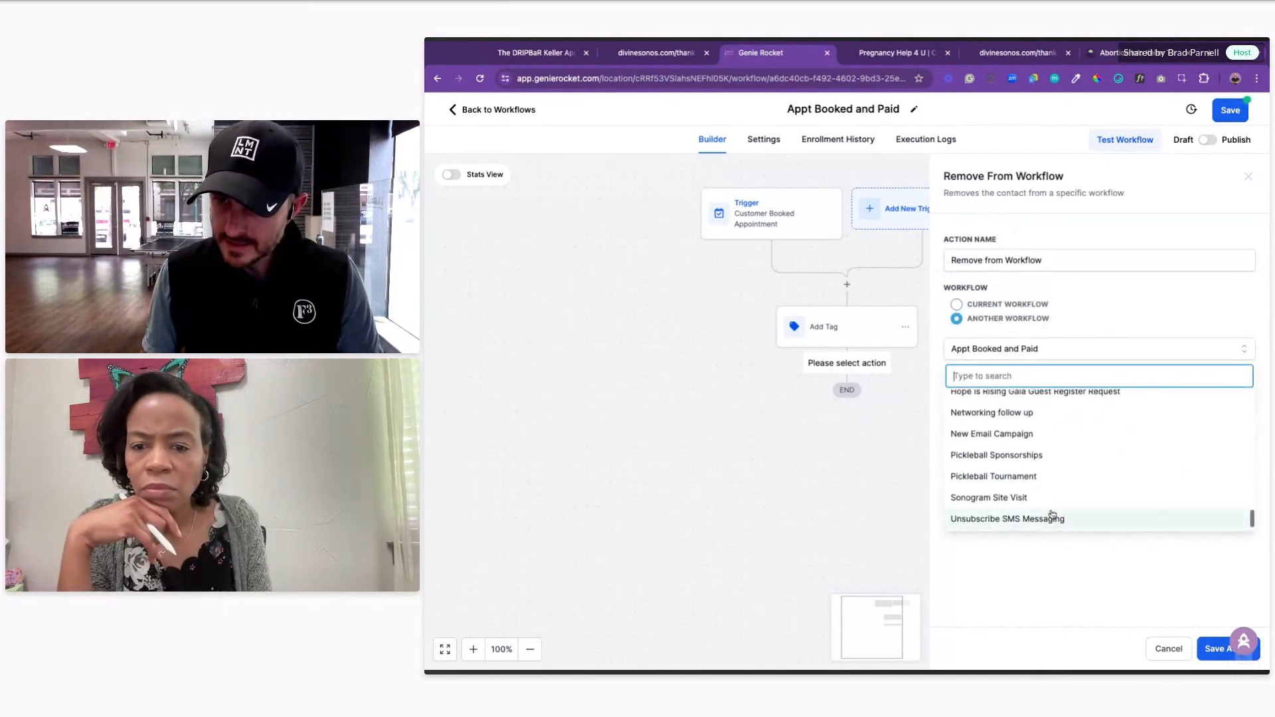
click(1039, 501)
Step: Append 'Sonogram Site Visit' to the action's name and save the step
click(1052, 265)
text(Sonogr)
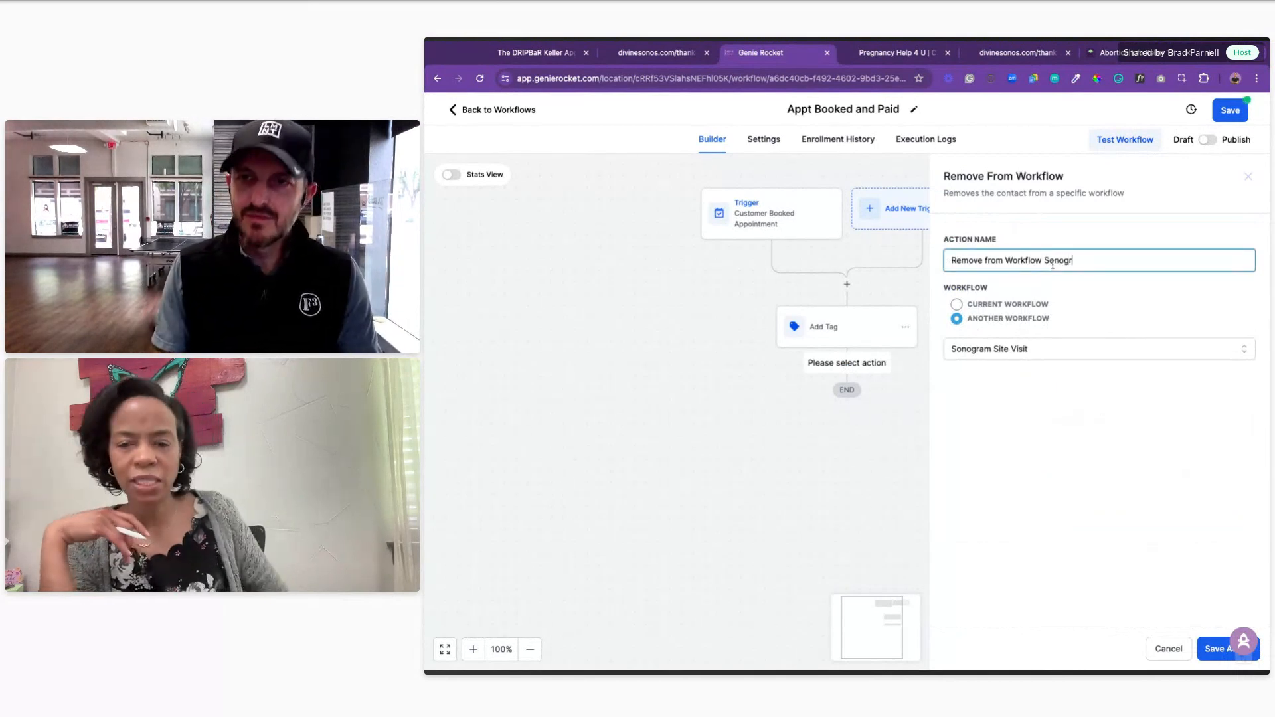
text(am Site Visit)
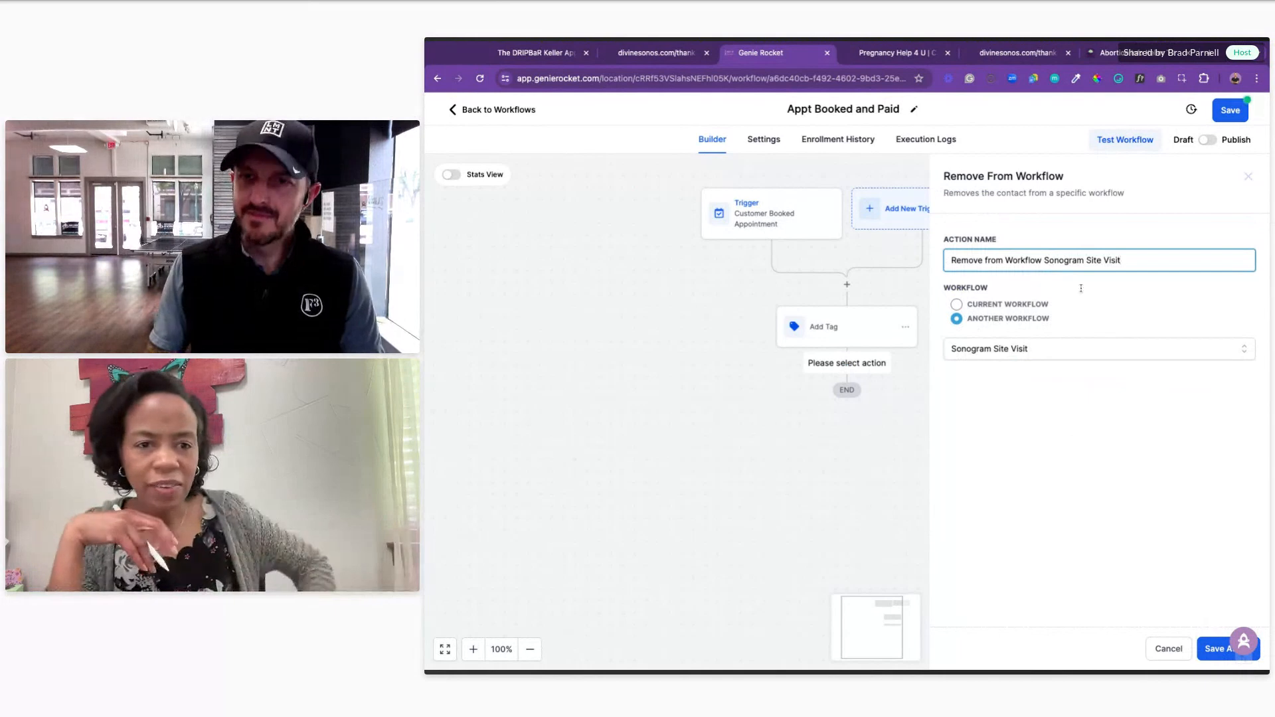
click(1213, 649)
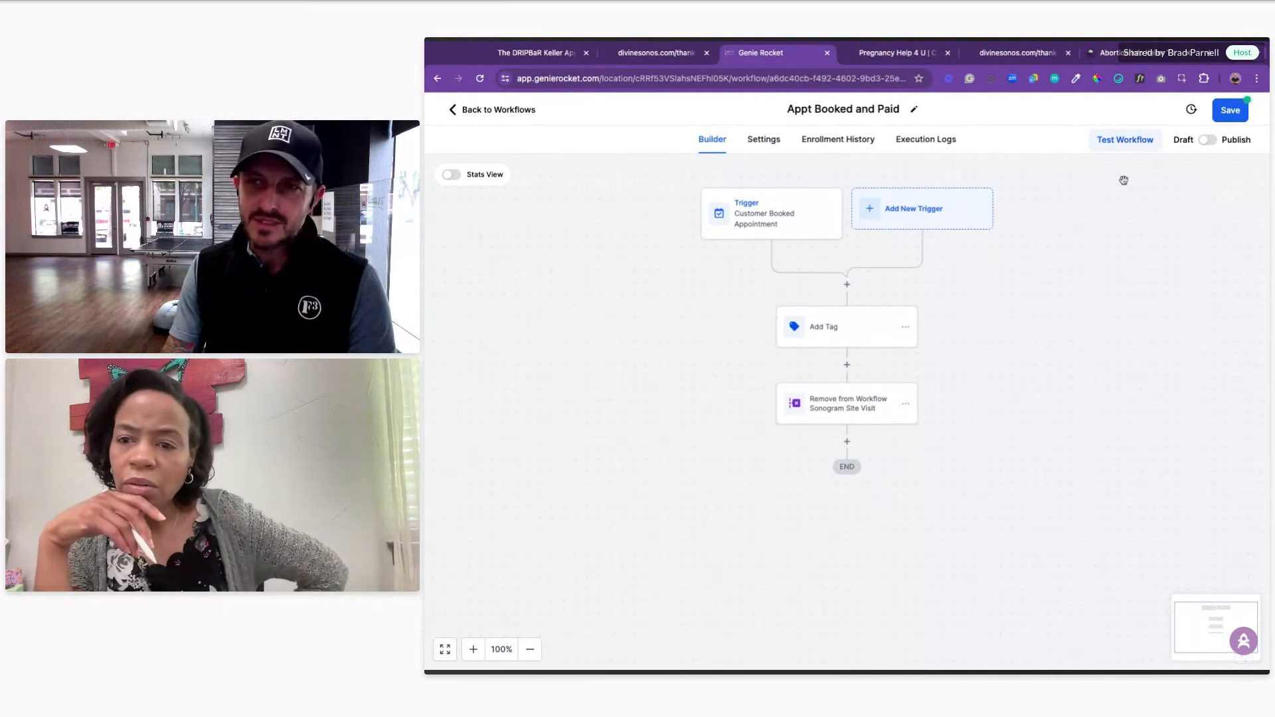
Step: Save and publish Appt Booked and Paid, then return to the workflow list
click(1217, 118)
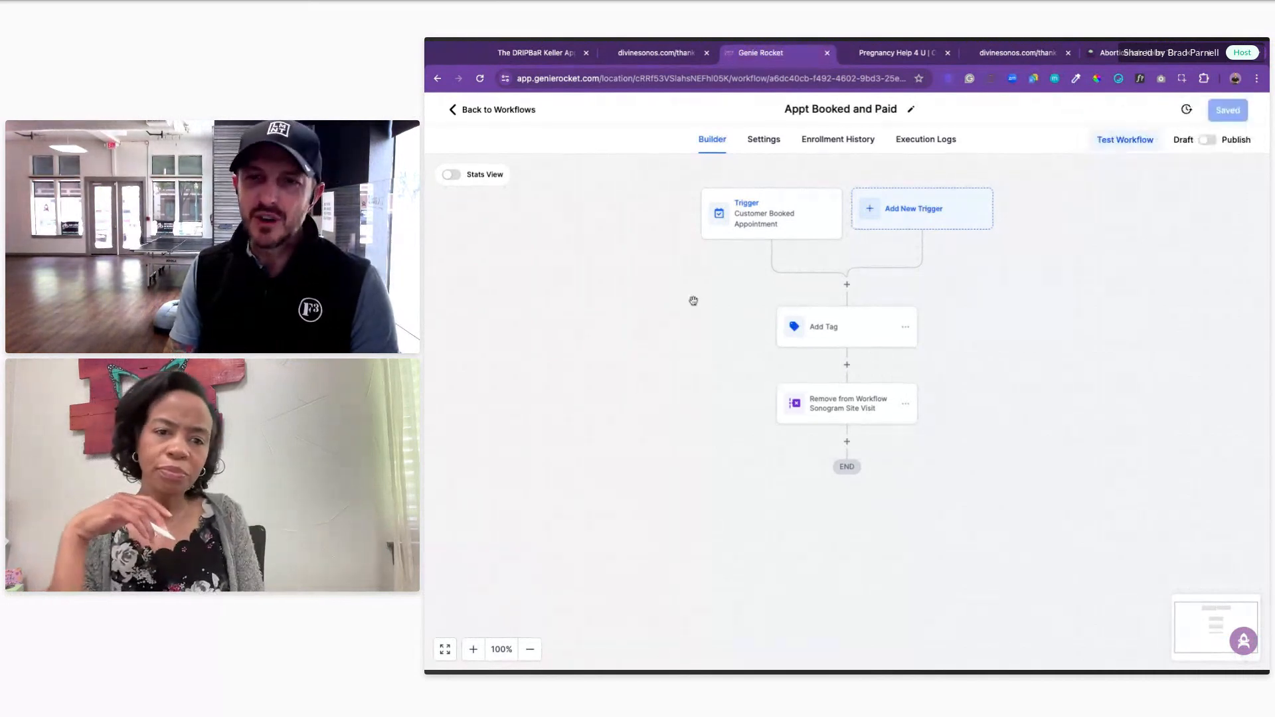
click(1205, 141)
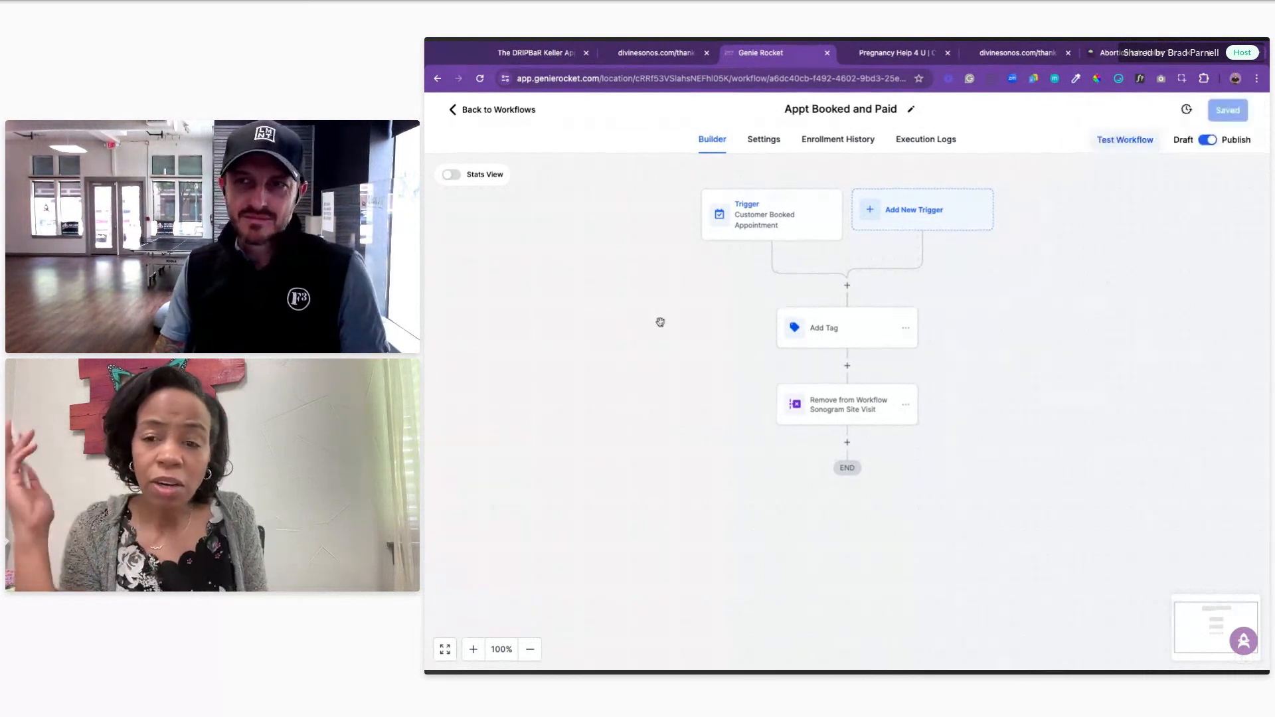
click(493, 110)
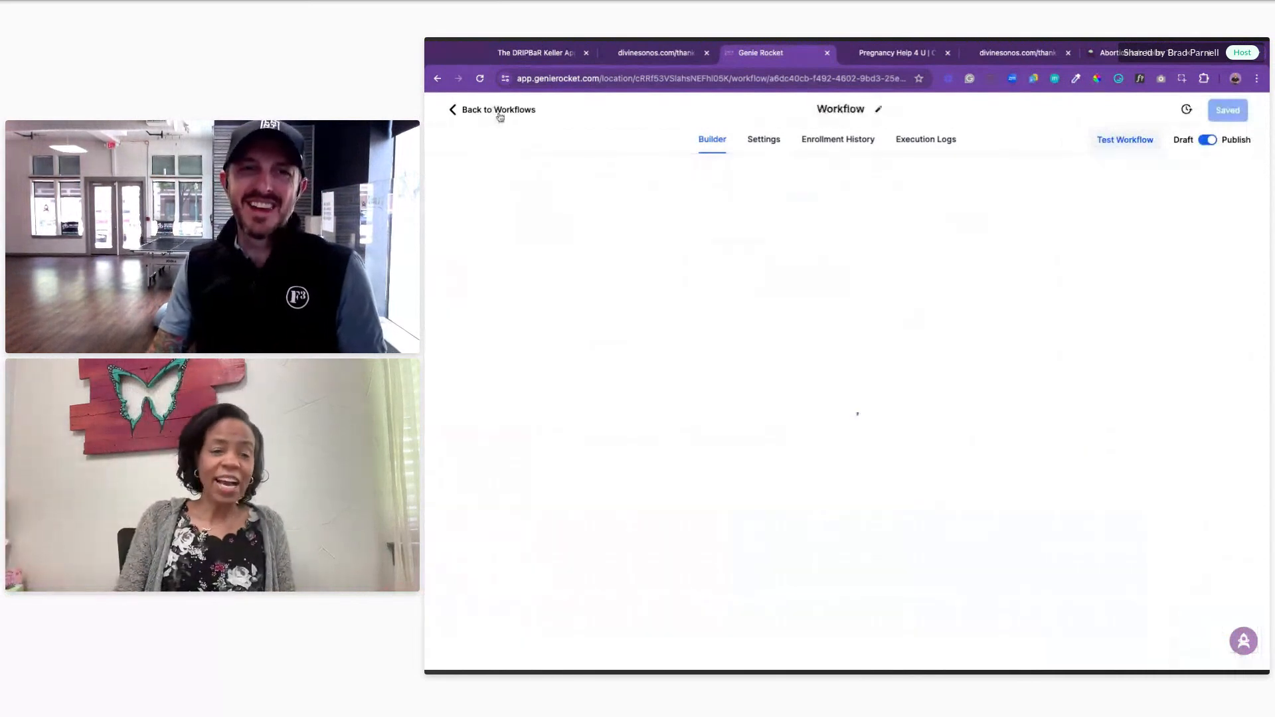
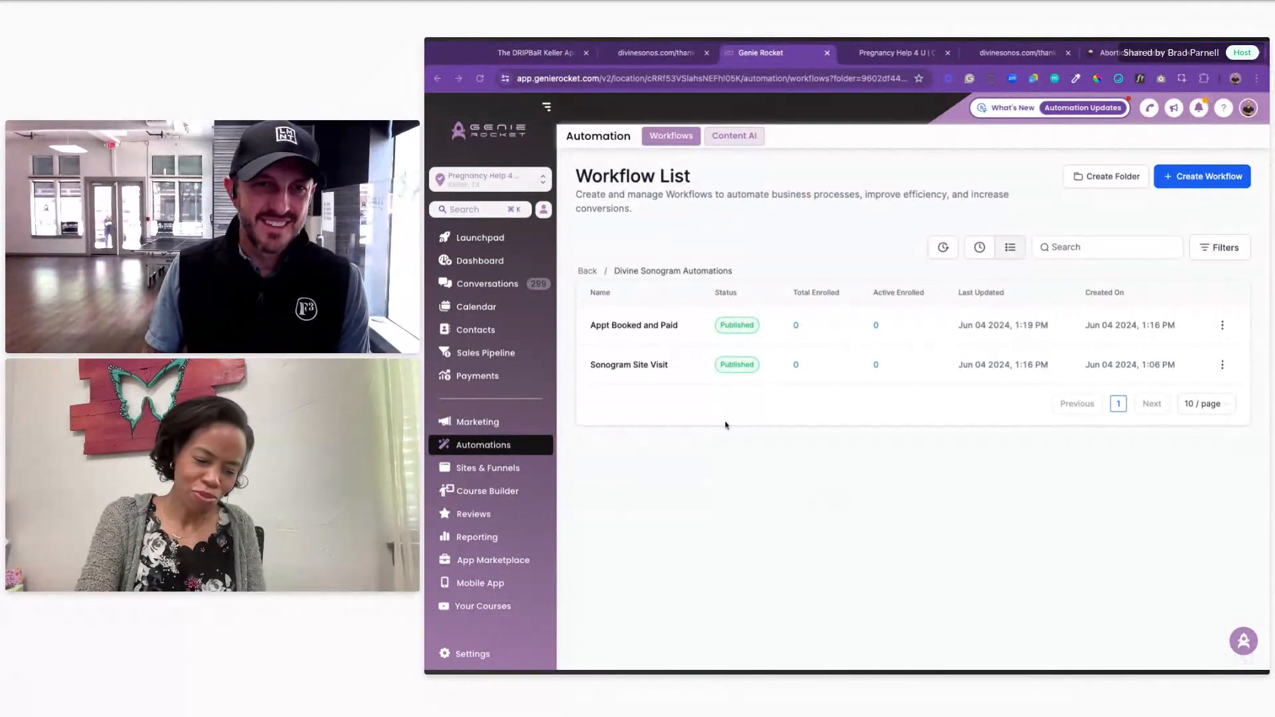
Step: Switch to the other client's sub-account and open its Manage Ads dashboard
scroll(486, 583, down, 1)
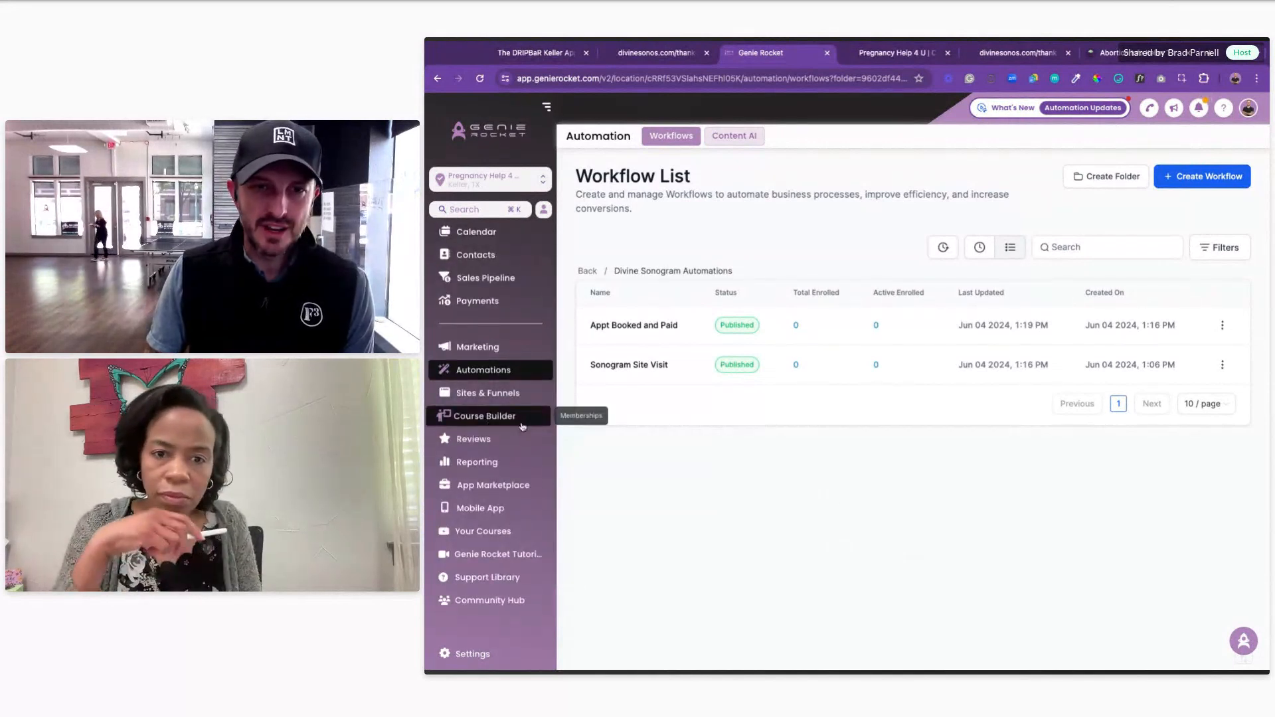
scroll(505, 416, up, 1)
click(497, 182)
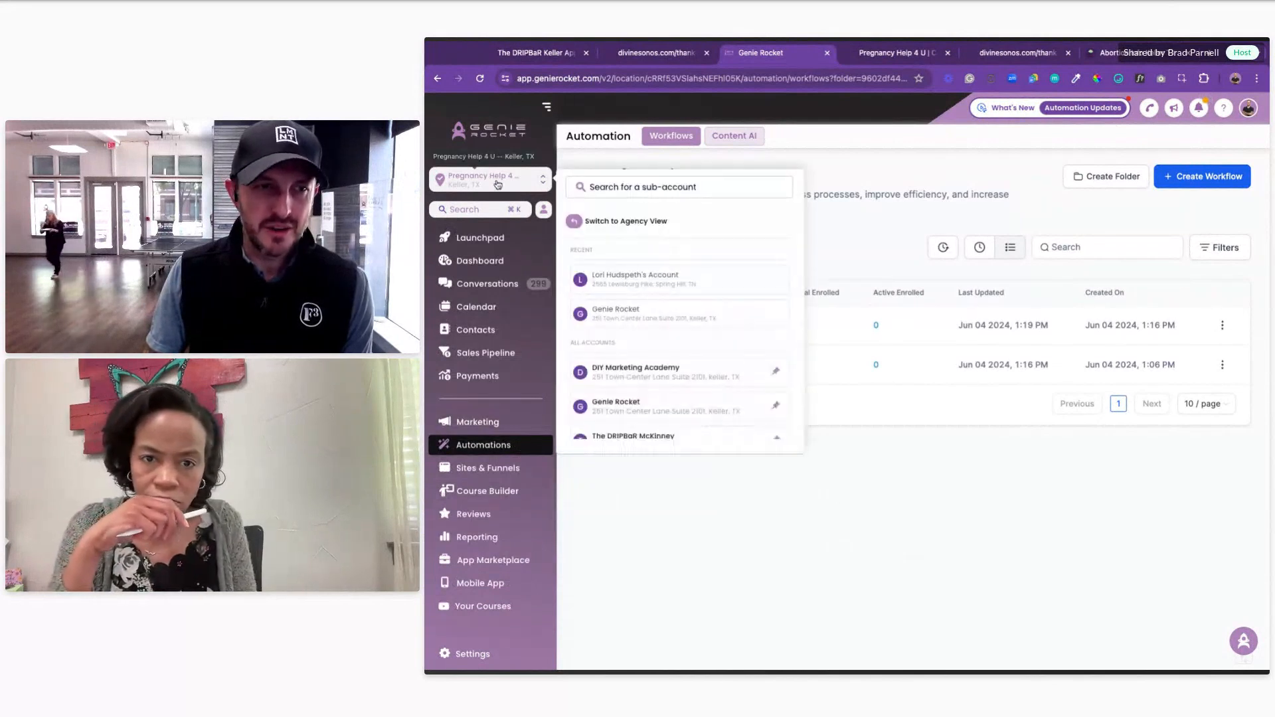
click(655, 283)
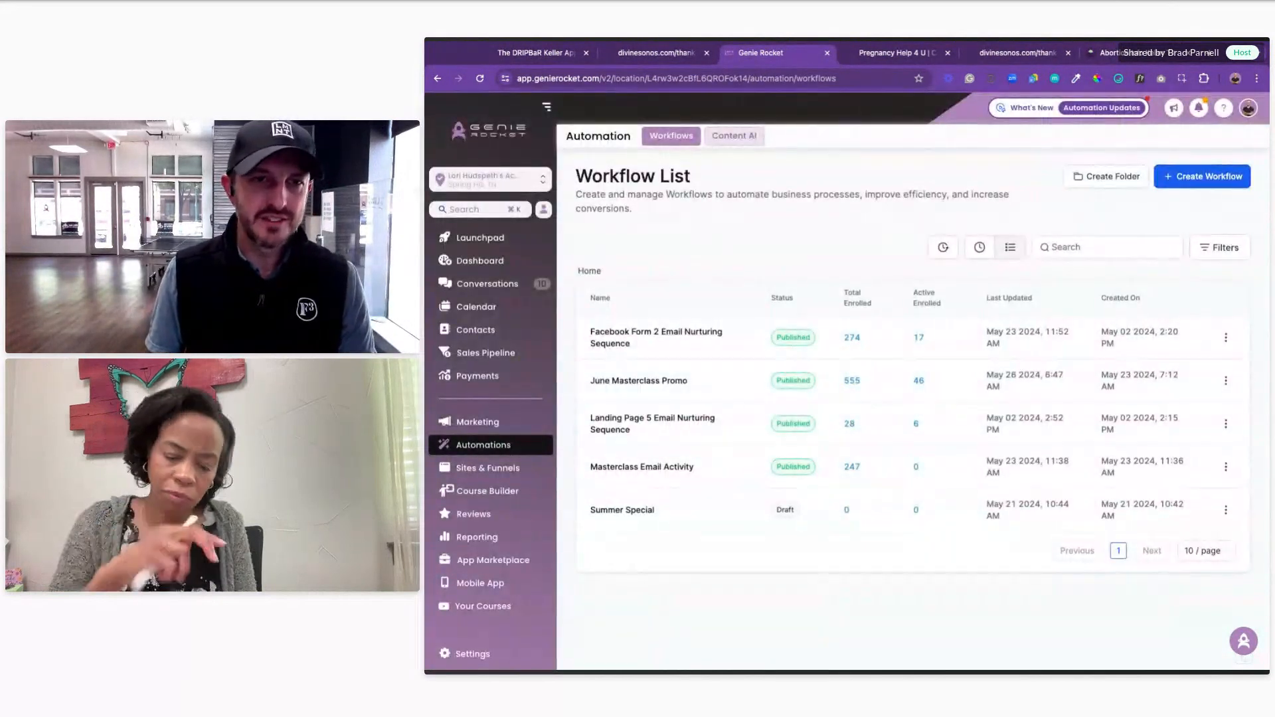
scroll(495, 485, down, 2)
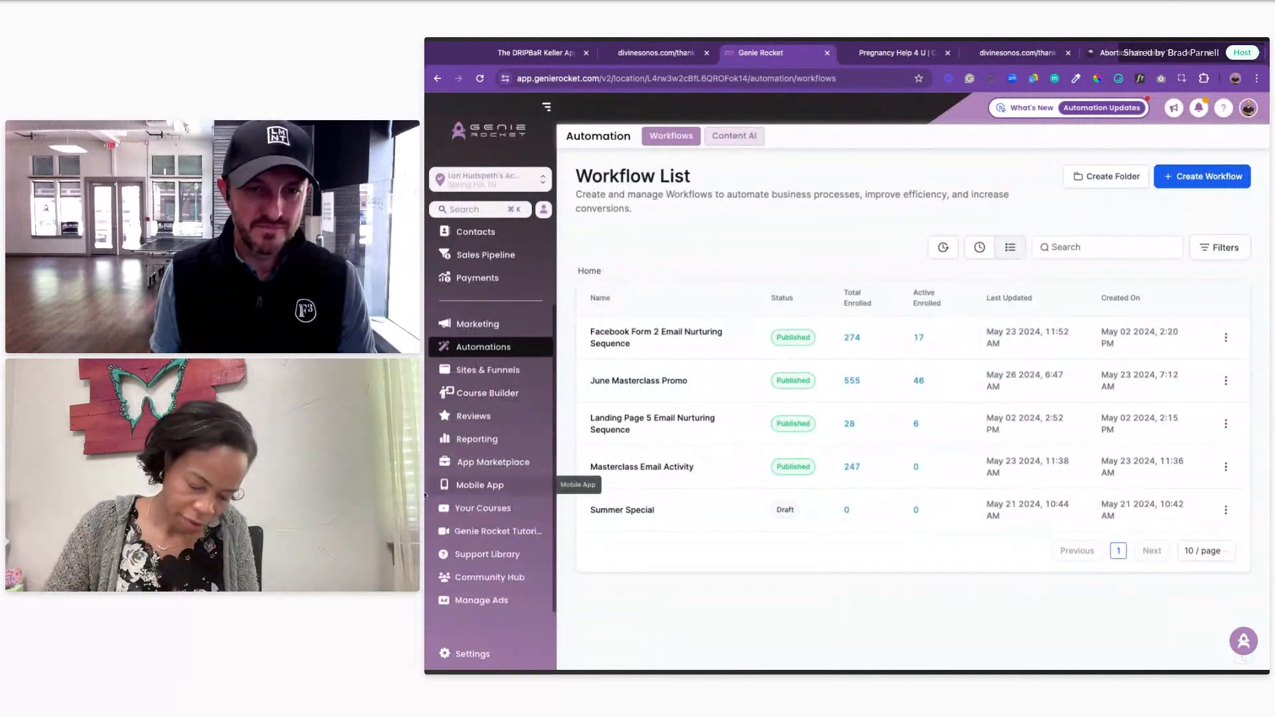
click(482, 601)
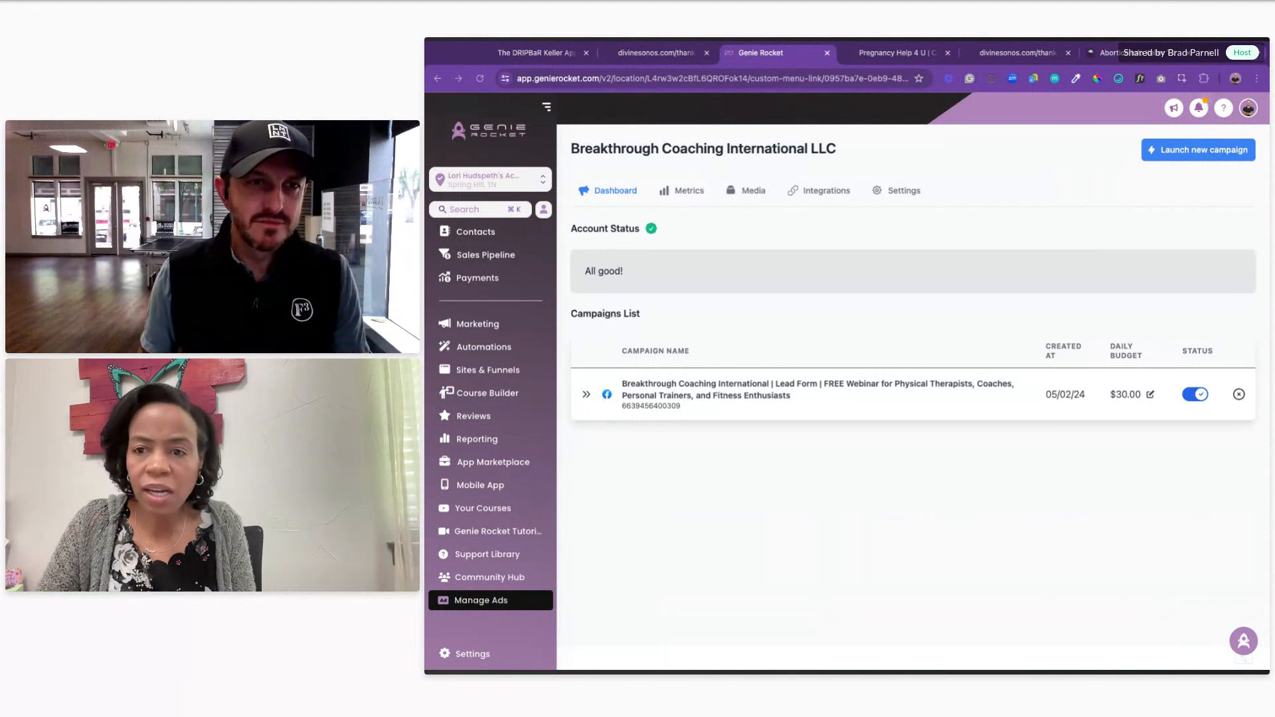
Step: Launch a new Facebook ad campaign and search the templates for 'nonprofit'
click(1211, 158)
click(805, 246)
click(1115, 163)
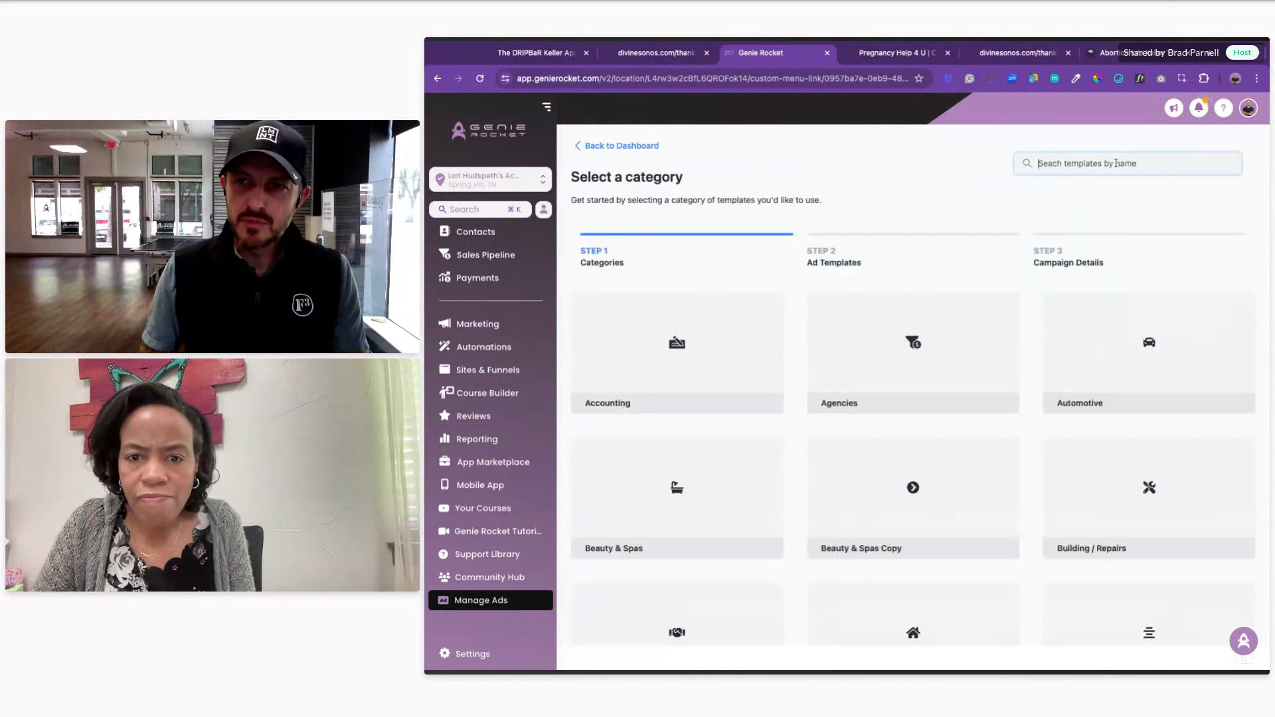
text(non profit)
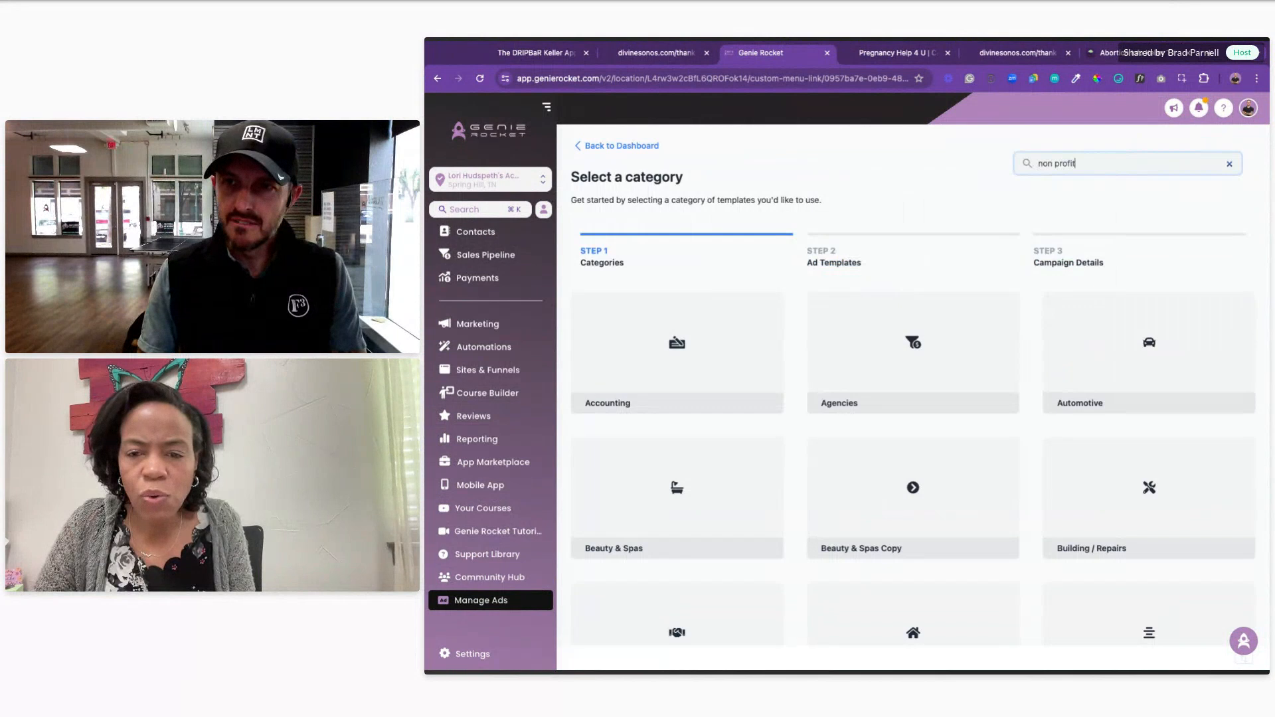
key(Return)
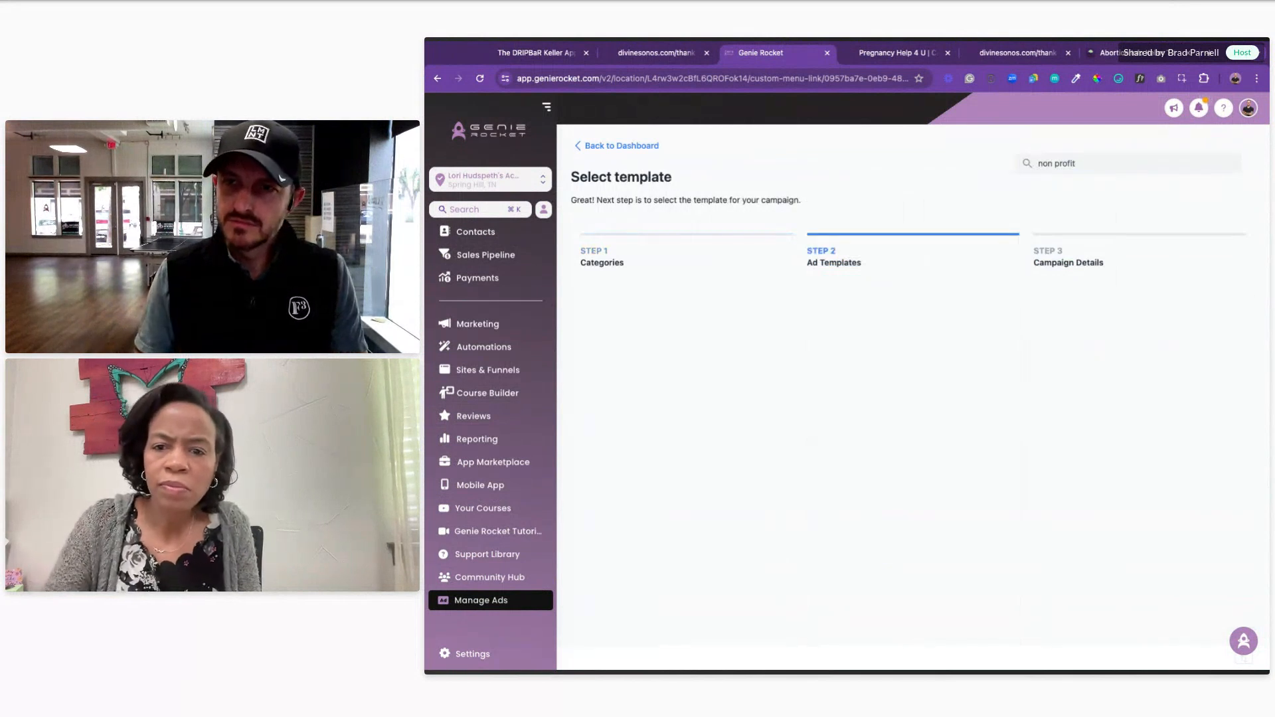
click(1099, 172)
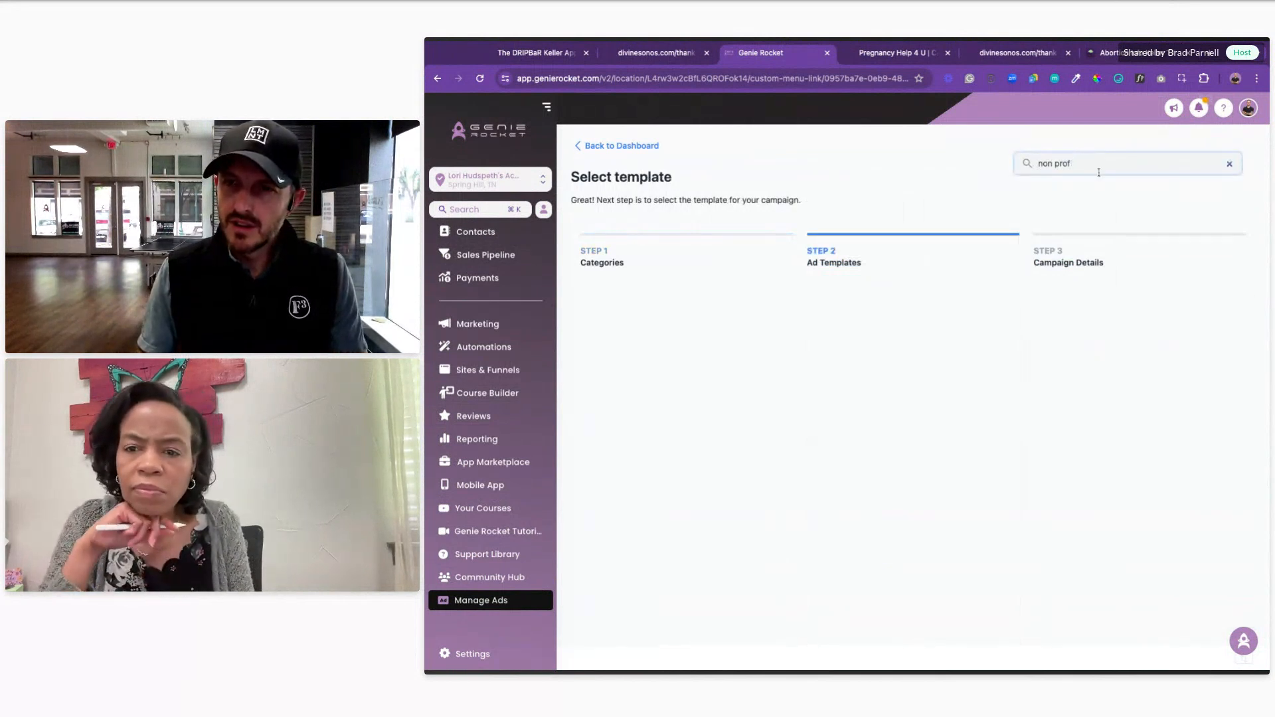
text(nonprofit)
key(Return)
Step: Search the ad templates for 'pregnancy', then 'baby', then 'help'
key(BackSpace)
text(prege)
key(BackSpace)
text(nancy)
key(Return)
double_click(1075, 163)
text(baby)
key(Return)
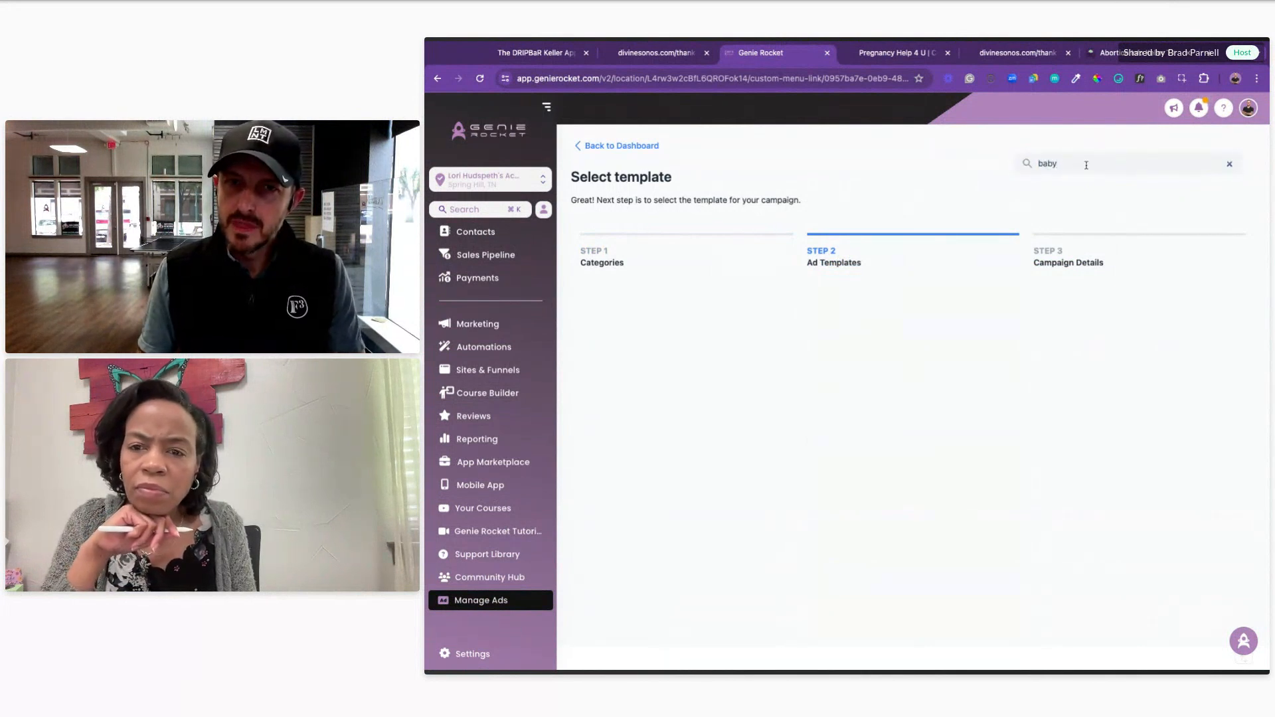
double_click(1099, 164)
key(BackSpace)
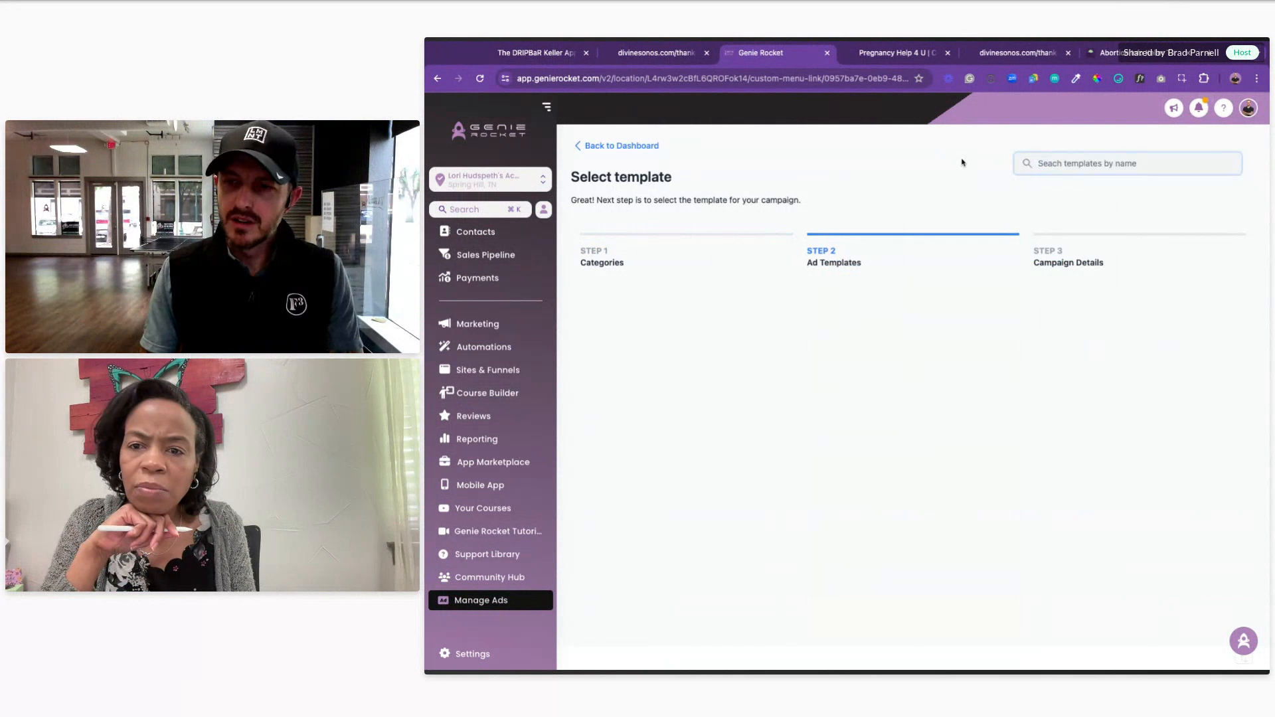
text(help)
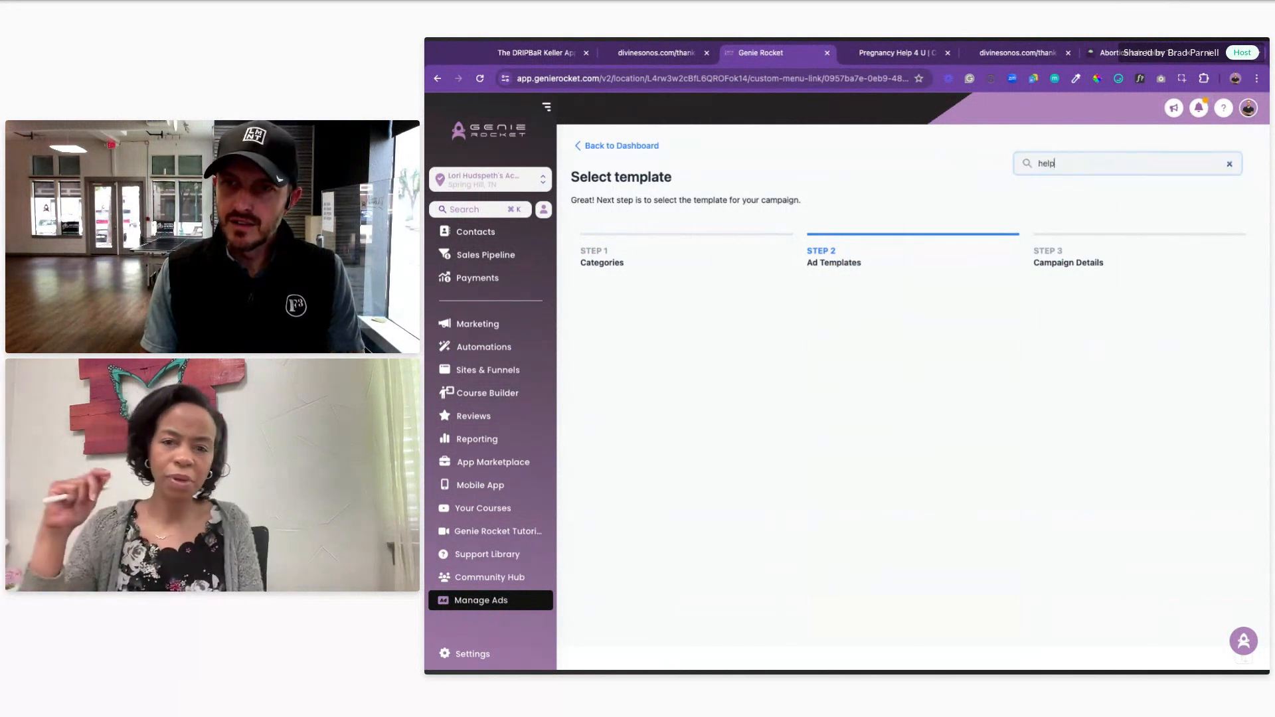
key(Return)
Step: Search for 'medical' templates and pick the Life Insurance template
key(super+a)
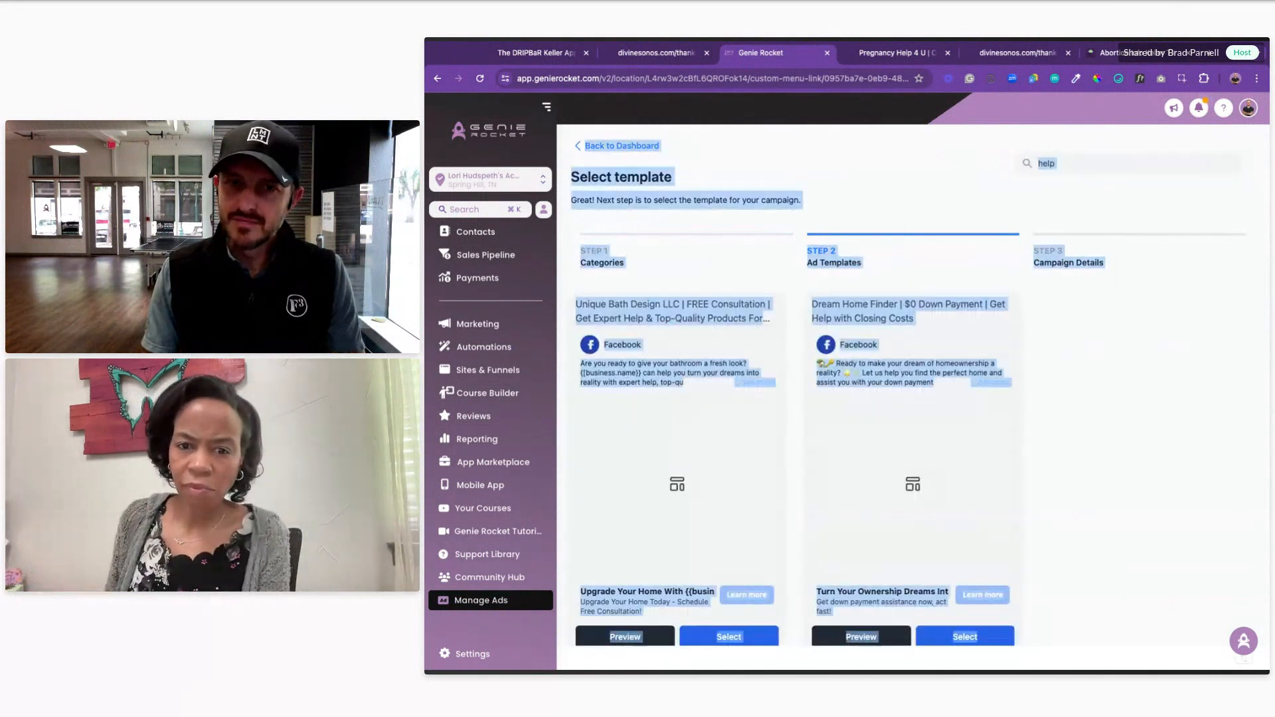
click(897, 170)
double_click(1012, 160)
text(medica)
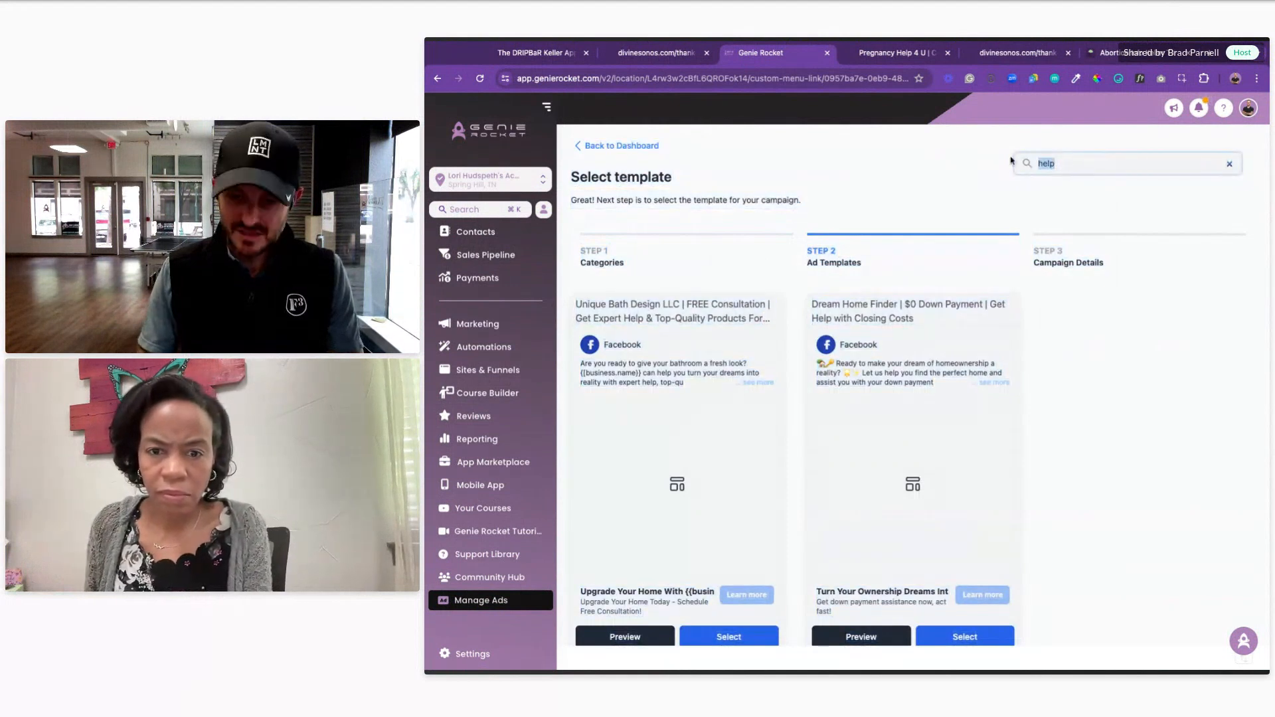
text(l)
key(Return)
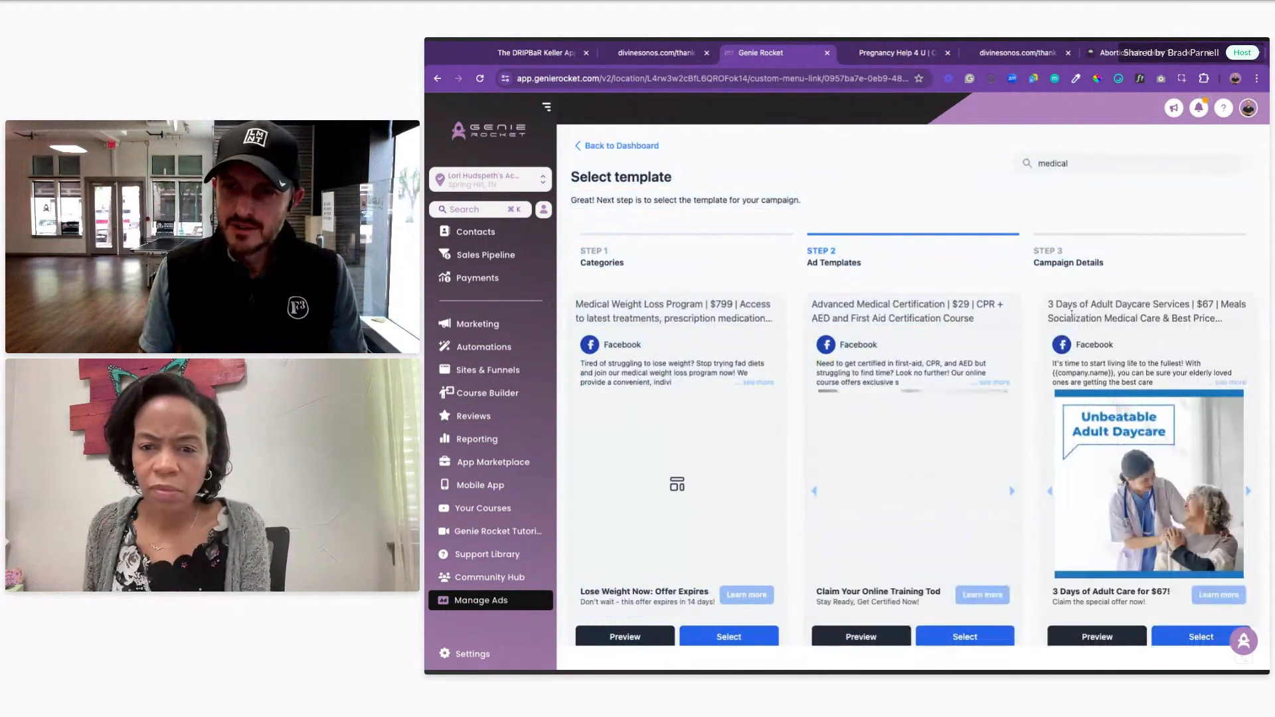
scroll(966, 347, down, 5)
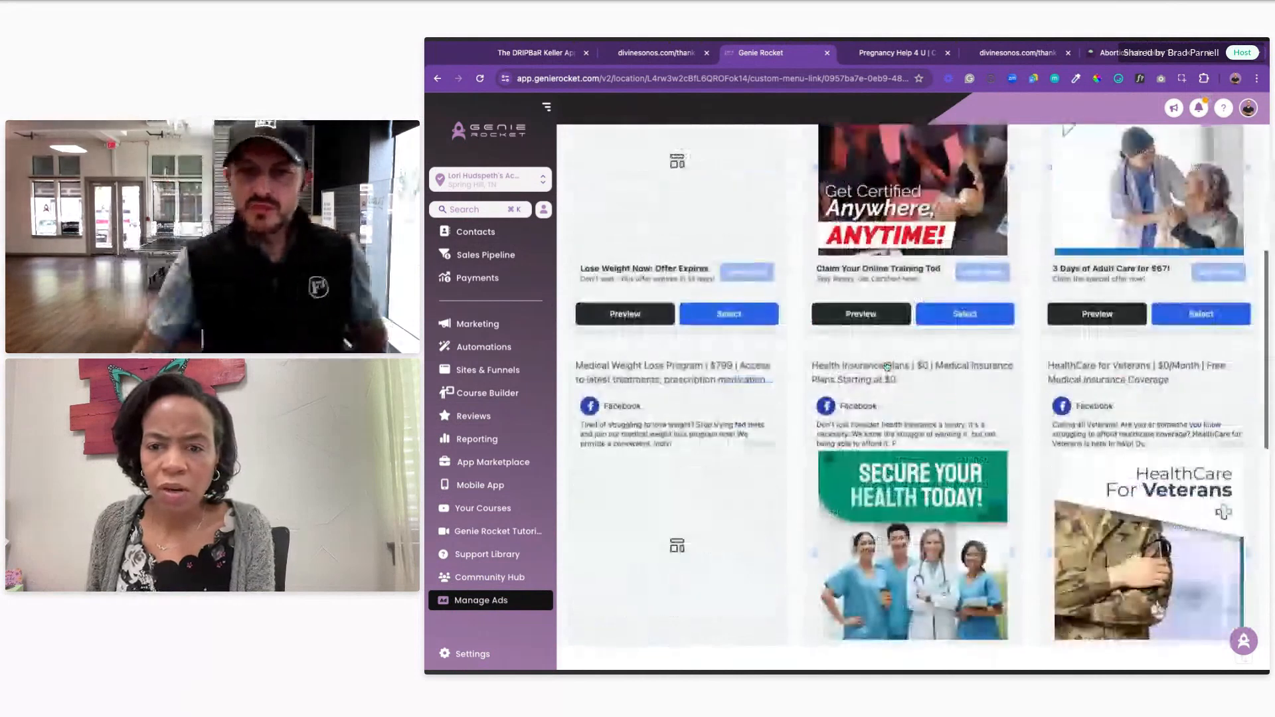
scroll(969, 390, down, 1)
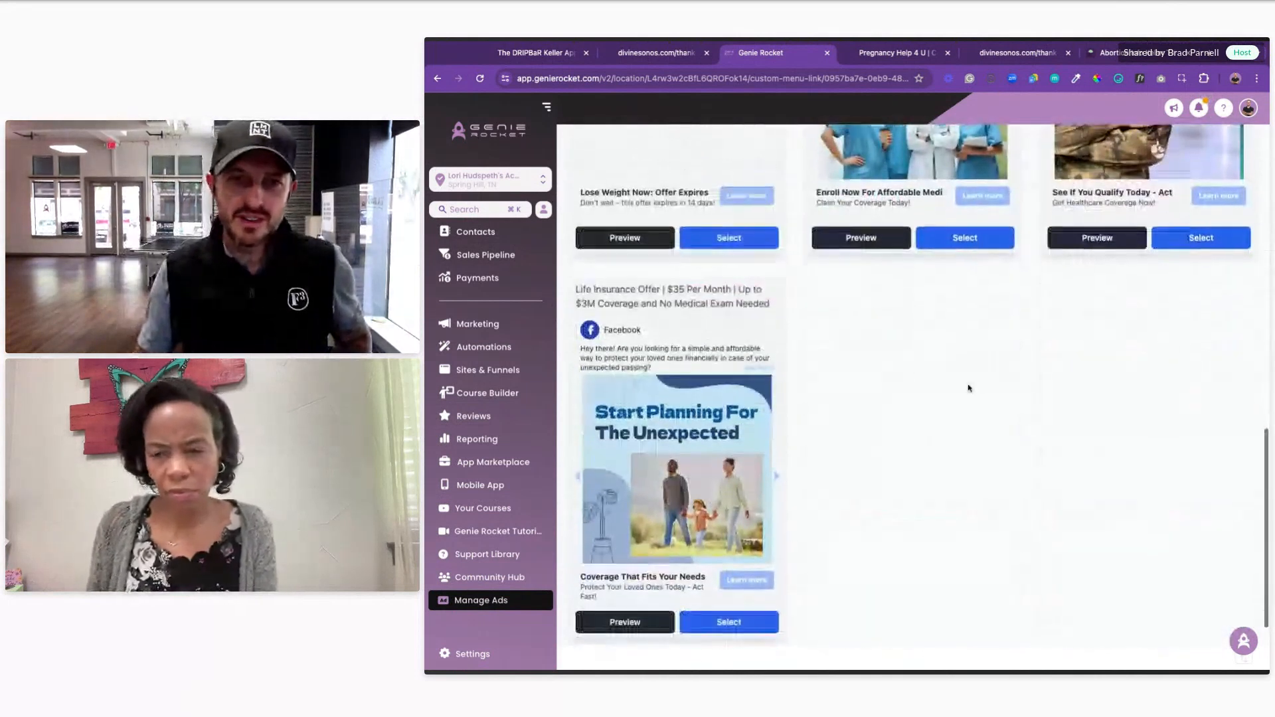
scroll(990, 384, down, 1)
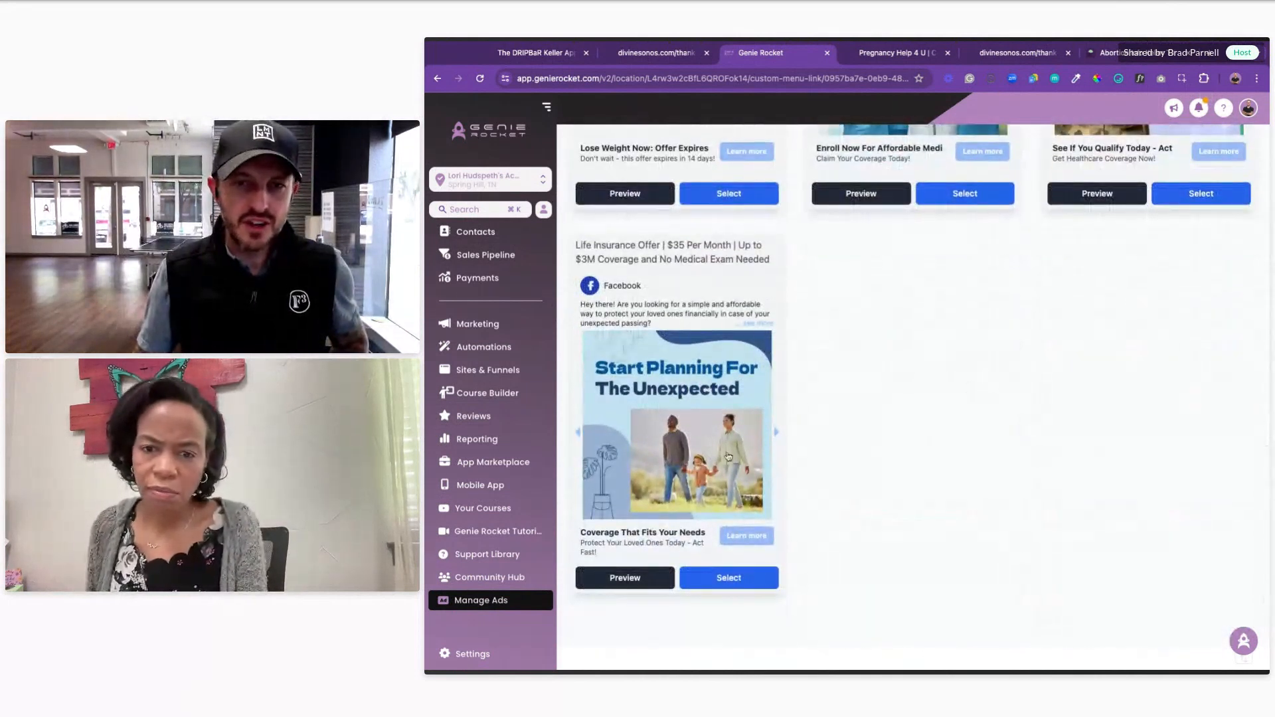
scroll(863, 392, up, 4)
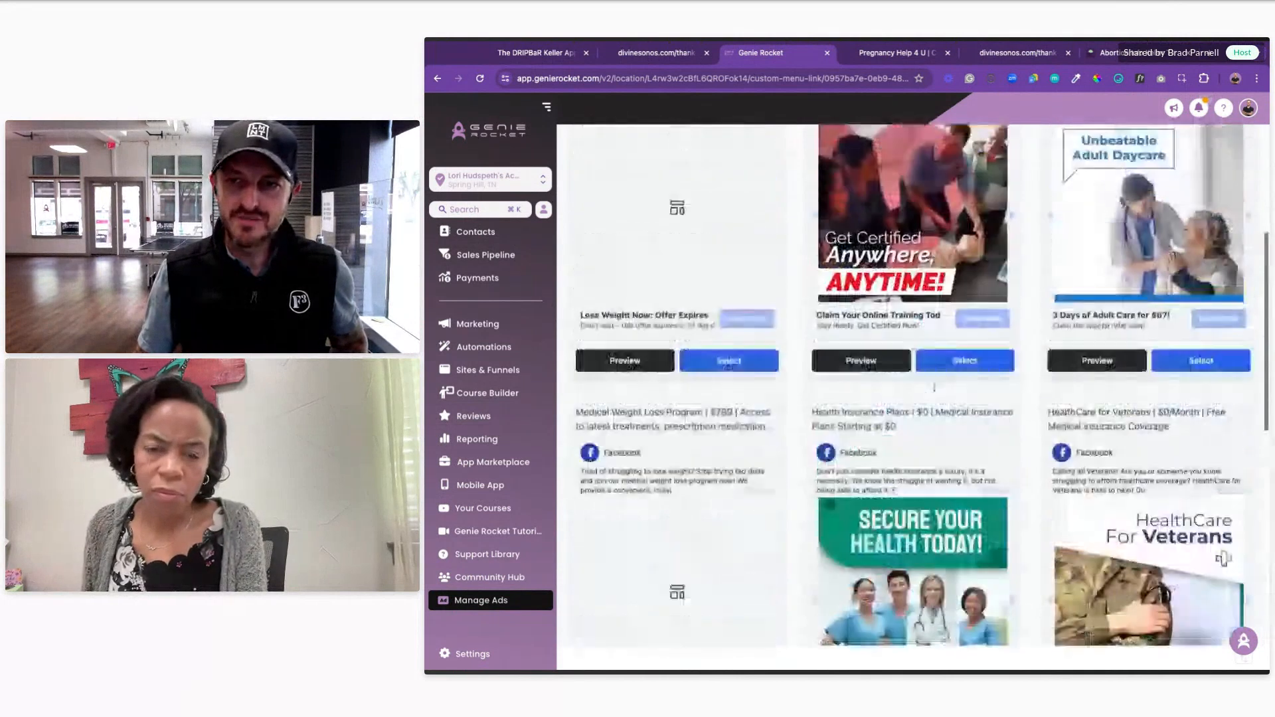
scroll(910, 385, down, 4)
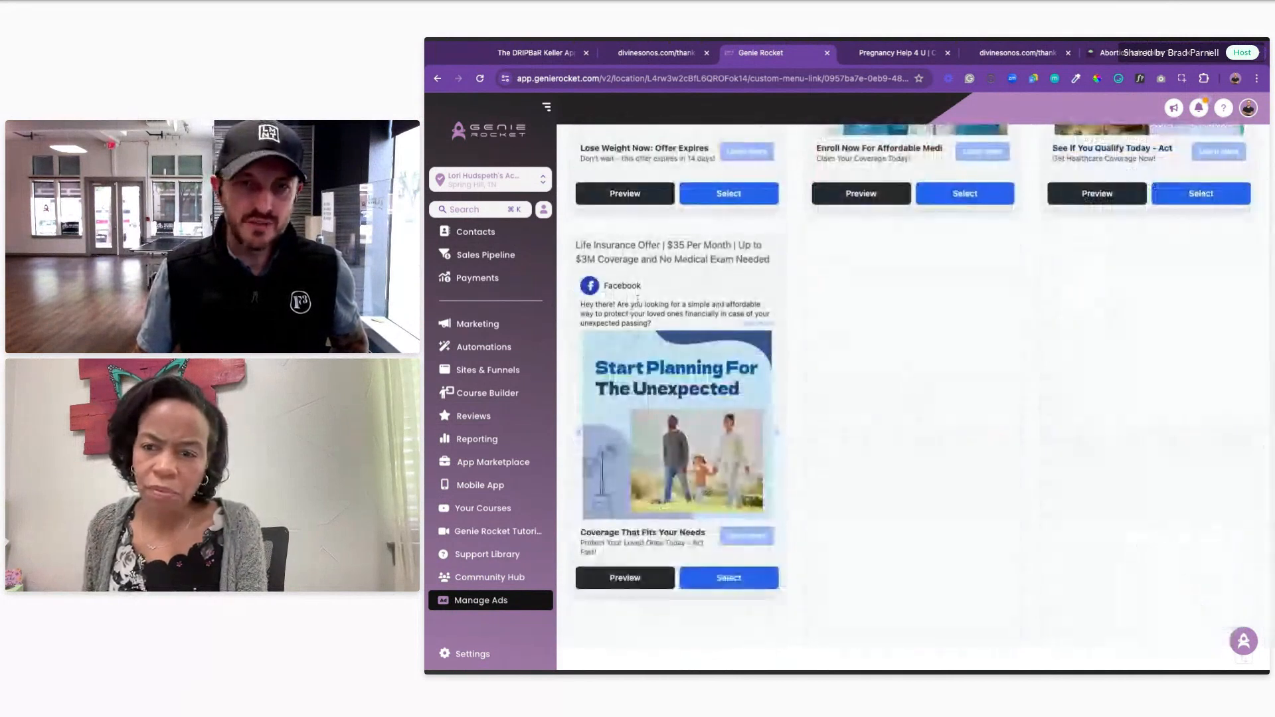
click(723, 584)
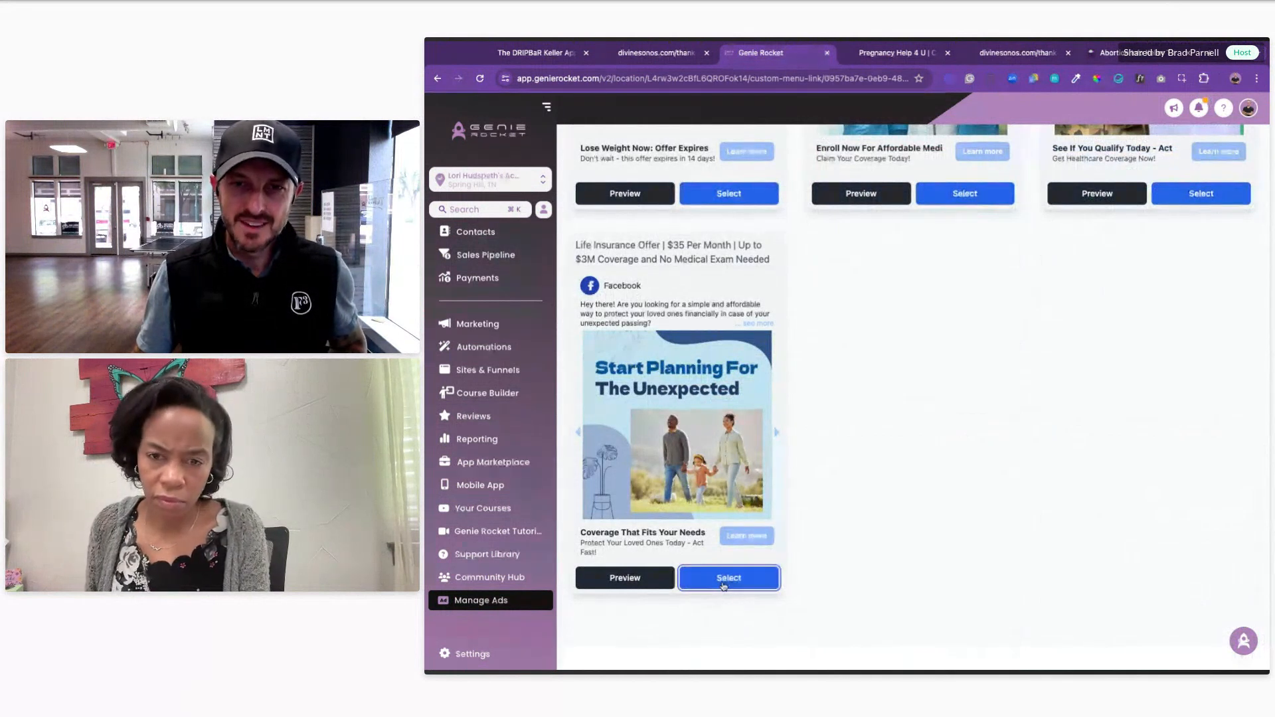
Step: Select the Life Insurance template and expand Location and Ad Media, choosing own media upload
click(724, 584)
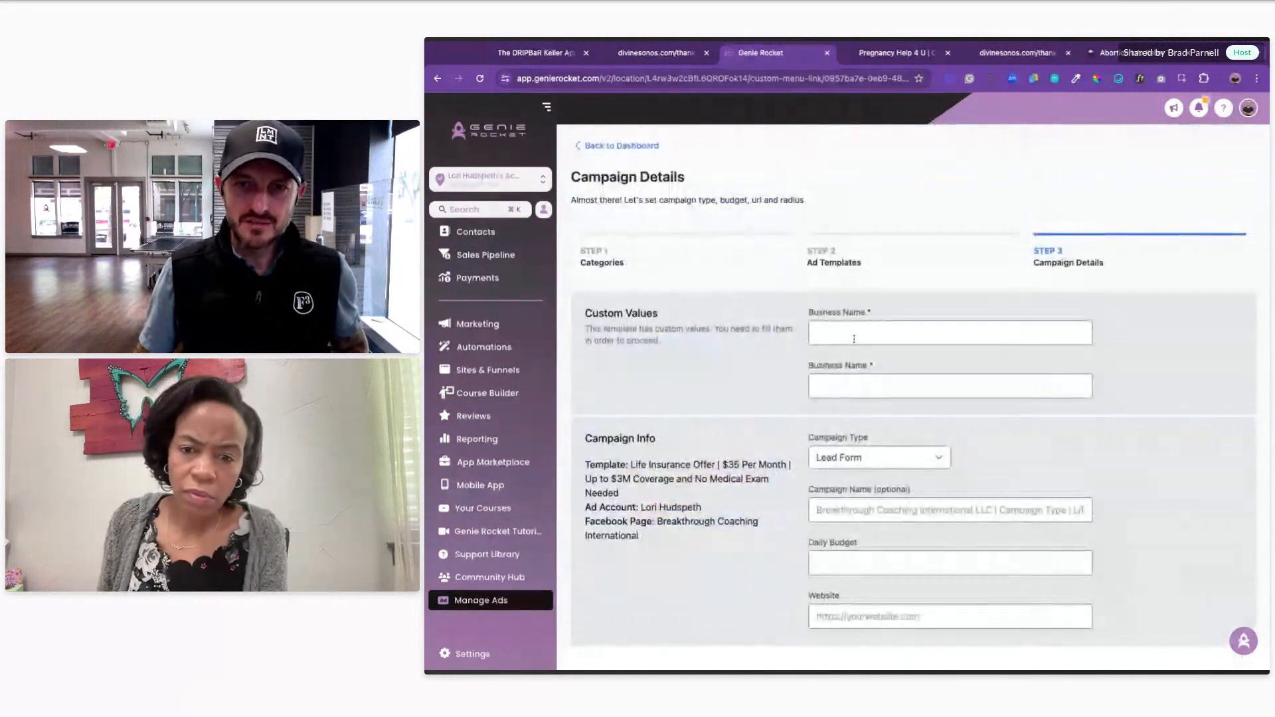
click(812, 337)
scroll(858, 360, down, 2)
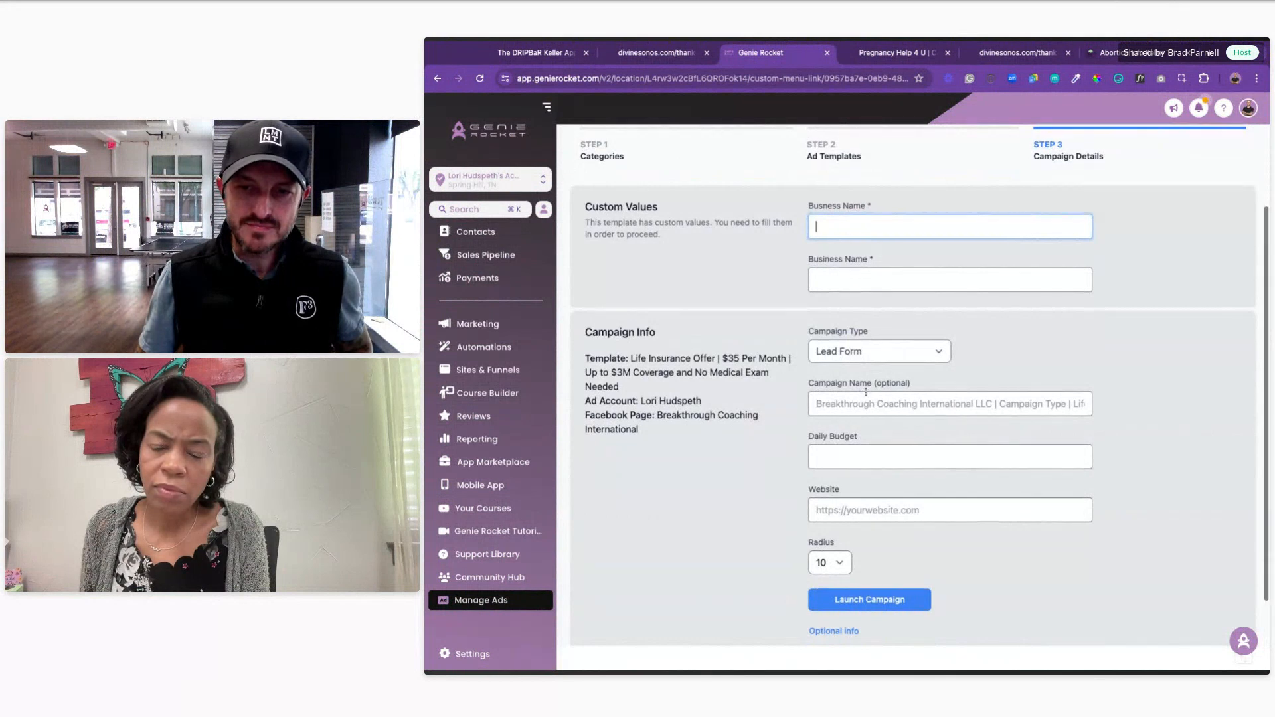
scroll(830, 558, down, 4)
scroll(929, 499, down, 5)
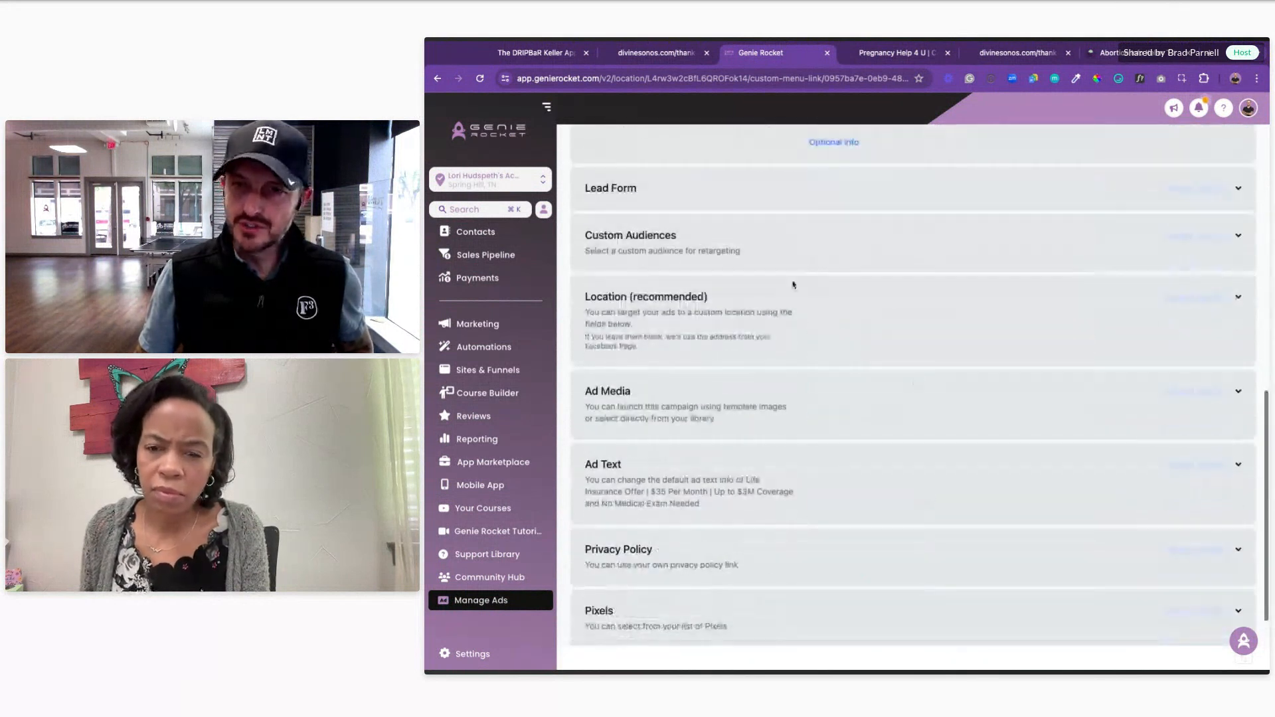
click(1239, 299)
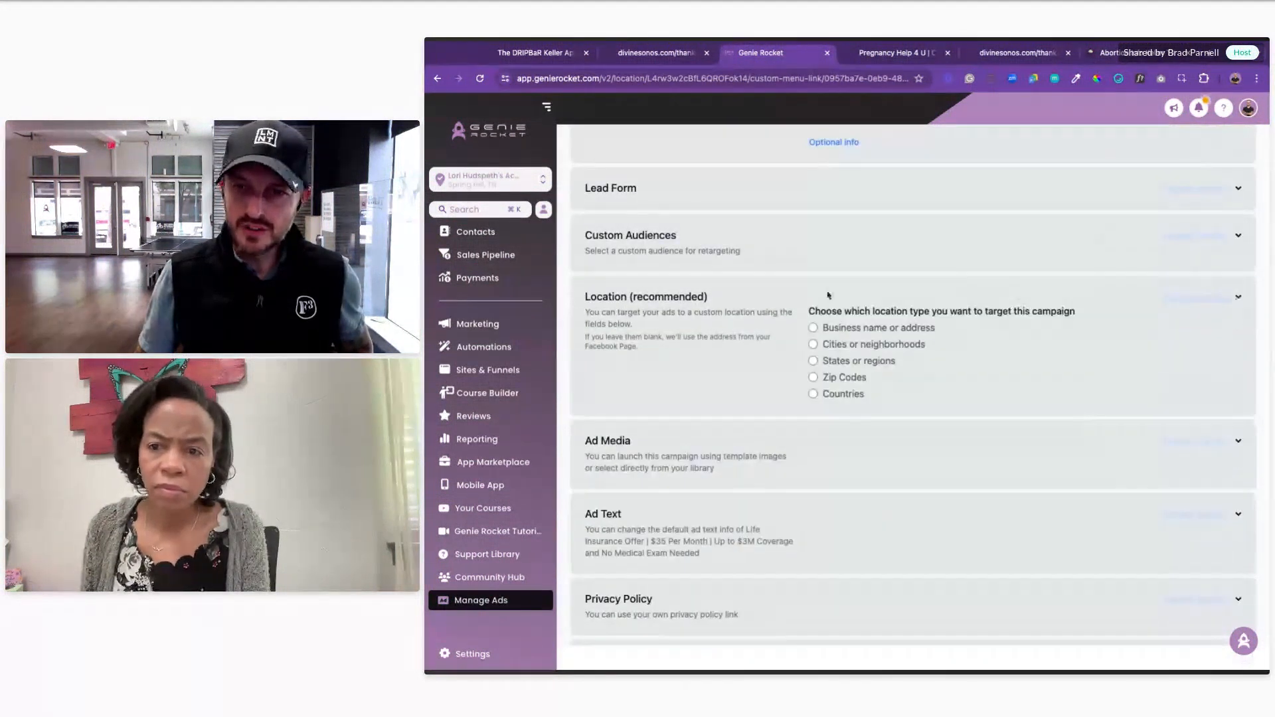
click(1050, 441)
scroll(1047, 434, down, 2)
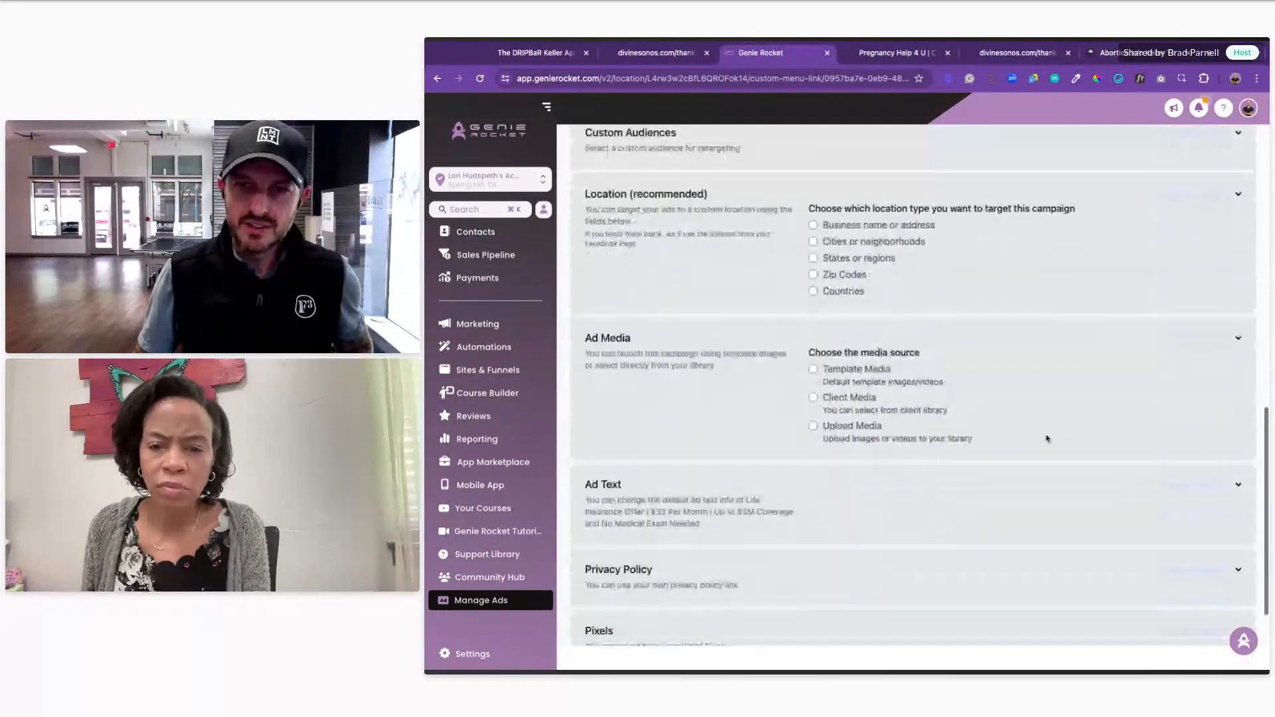
click(812, 426)
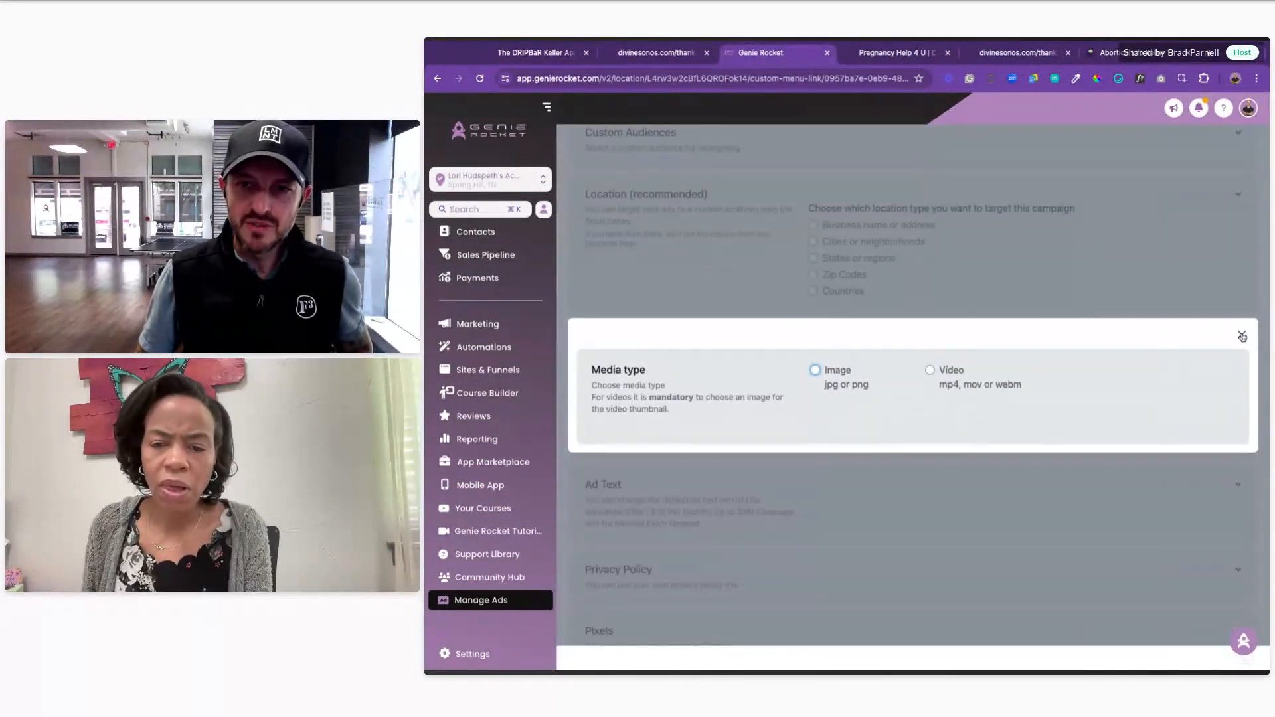
click(1241, 336)
Step: Review the Ad Text fields, then return unlaunched to the dashboard and expand the webinar campaign
scroll(947, 435, down, 1)
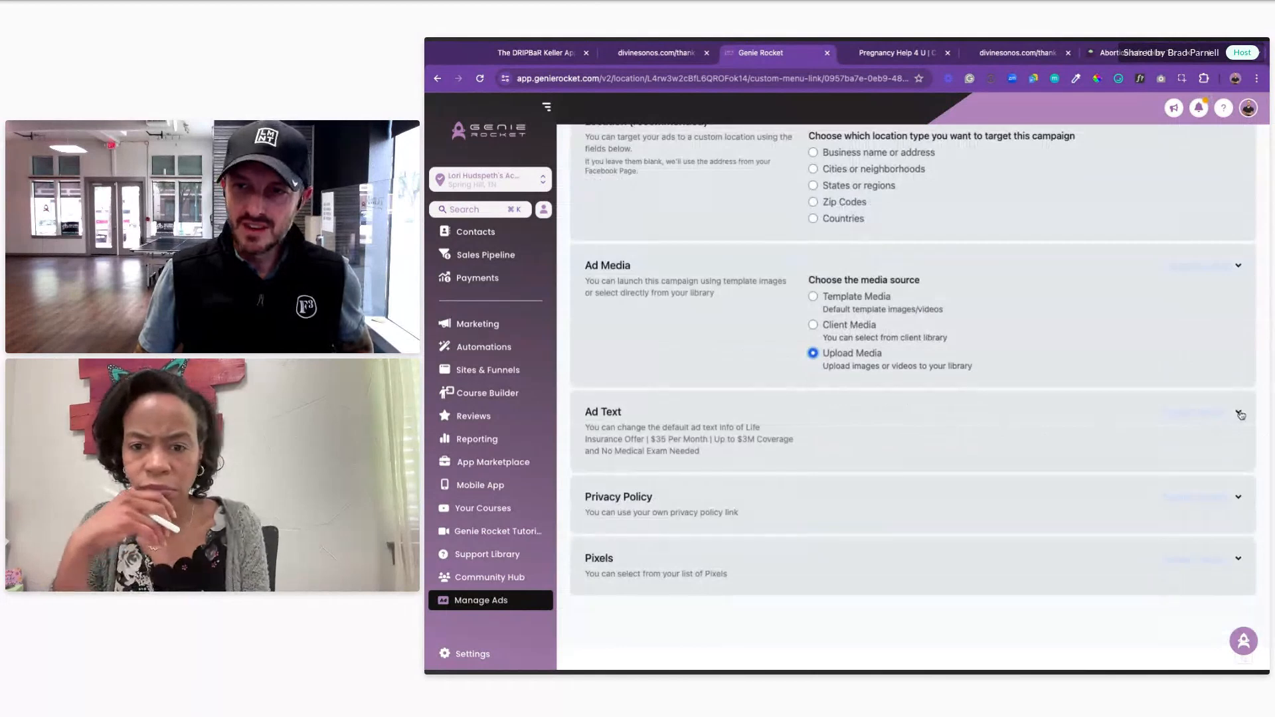
click(1237, 412)
scroll(1051, 417, down, 3)
drag(861, 322, 816, 321)
drag(869, 390, 839, 391)
scroll(1057, 438, down, 5)
scroll(1191, 439, up, 16)
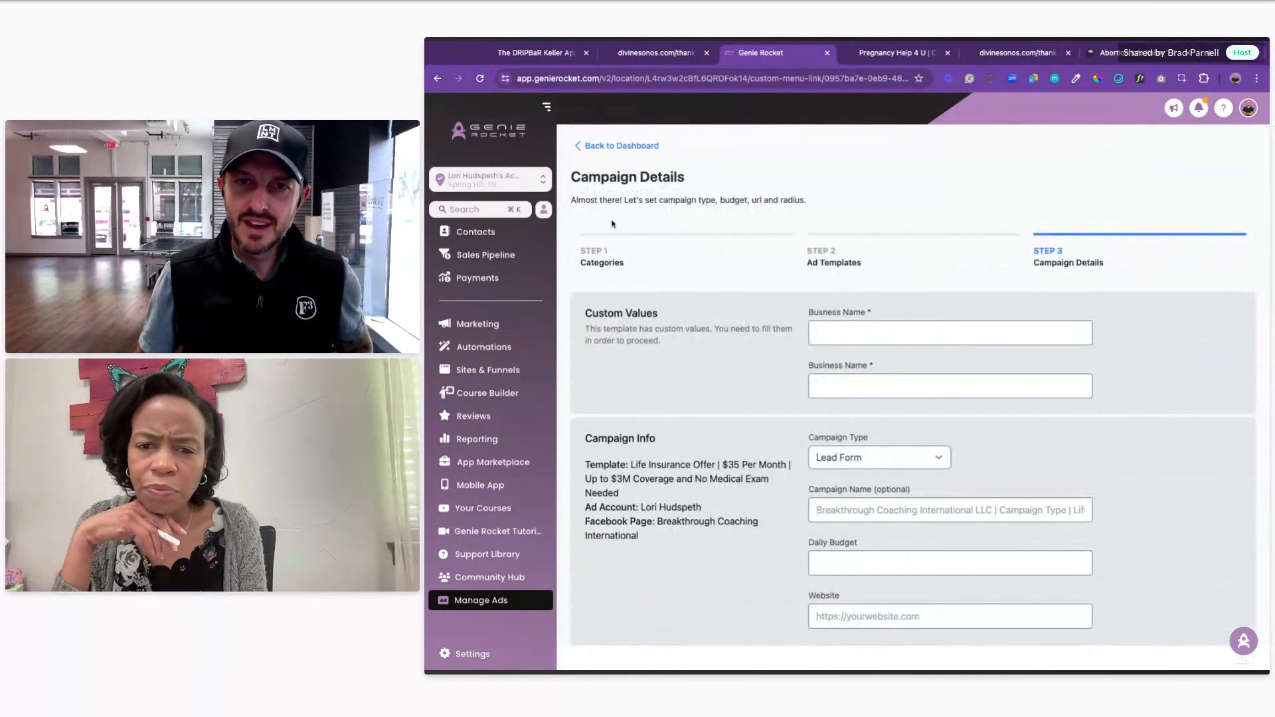
click(625, 146)
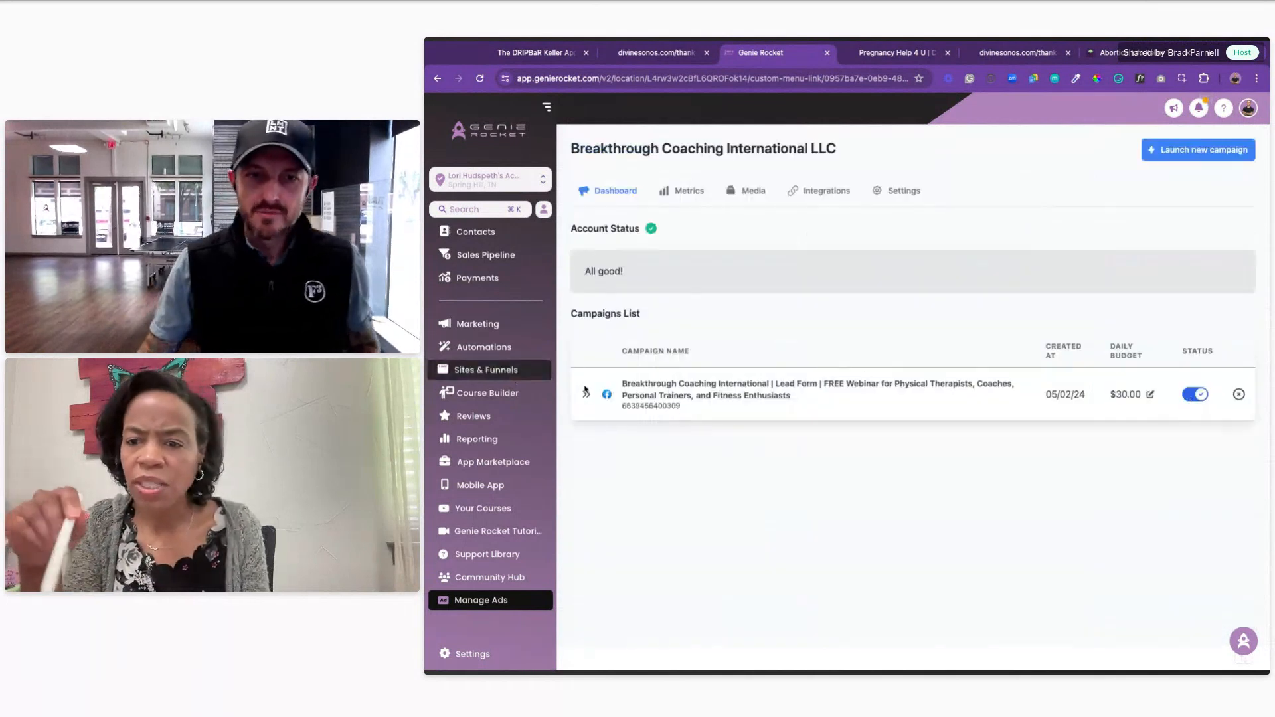
click(586, 395)
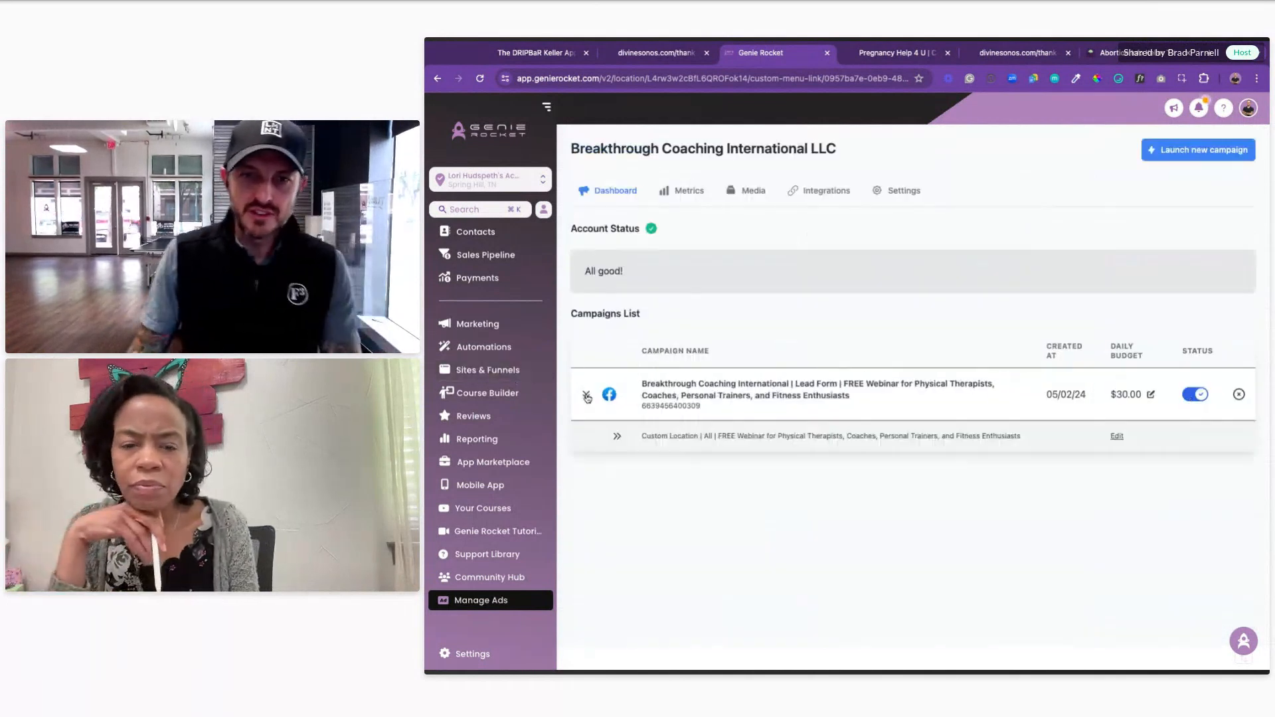
Step: Expand the webinar campaign's ad set and preview Ad 1 on Facebook
click(617, 440)
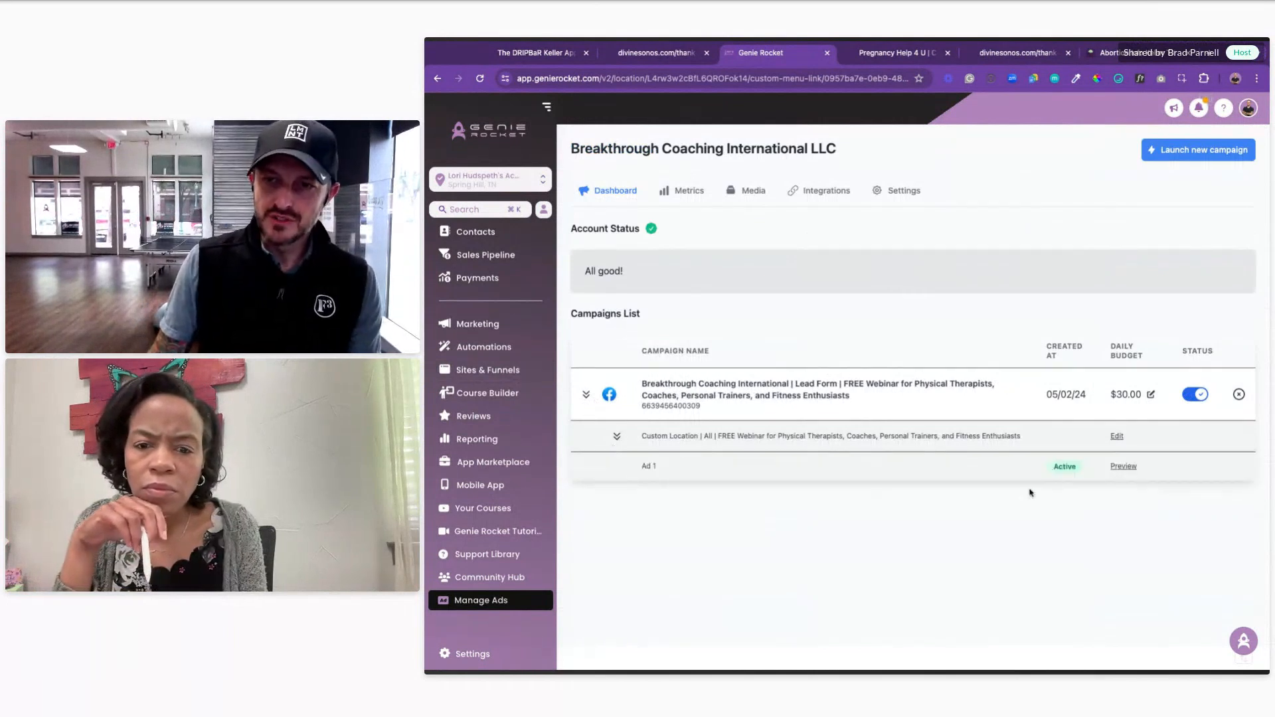
click(1118, 470)
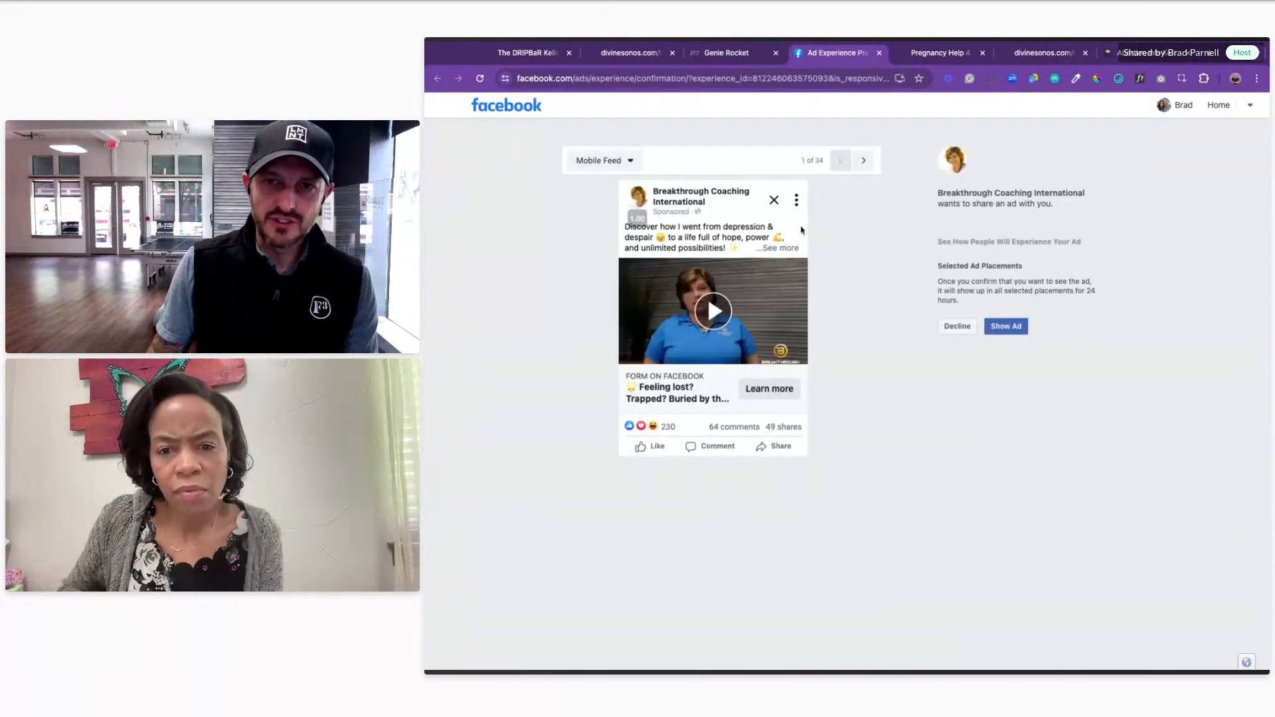
Step: Expand the ad's full text with '...See more', then close the preview tab
click(787, 249)
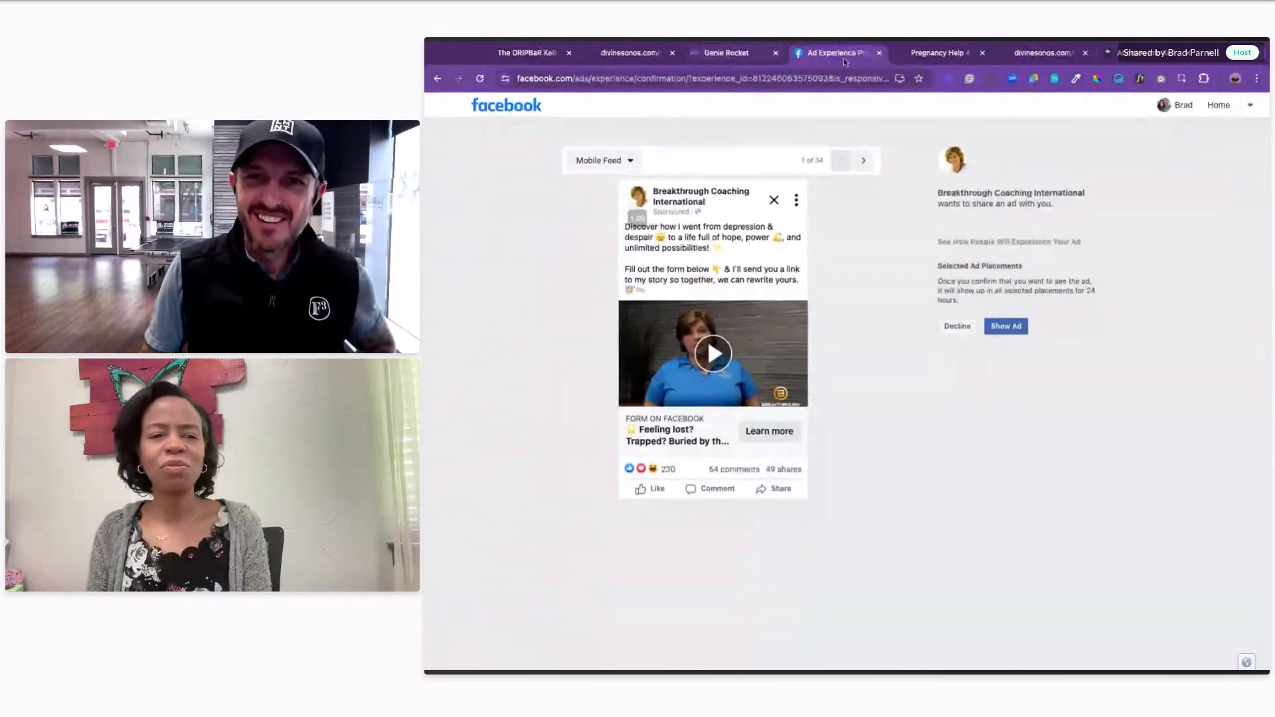
click(879, 53)
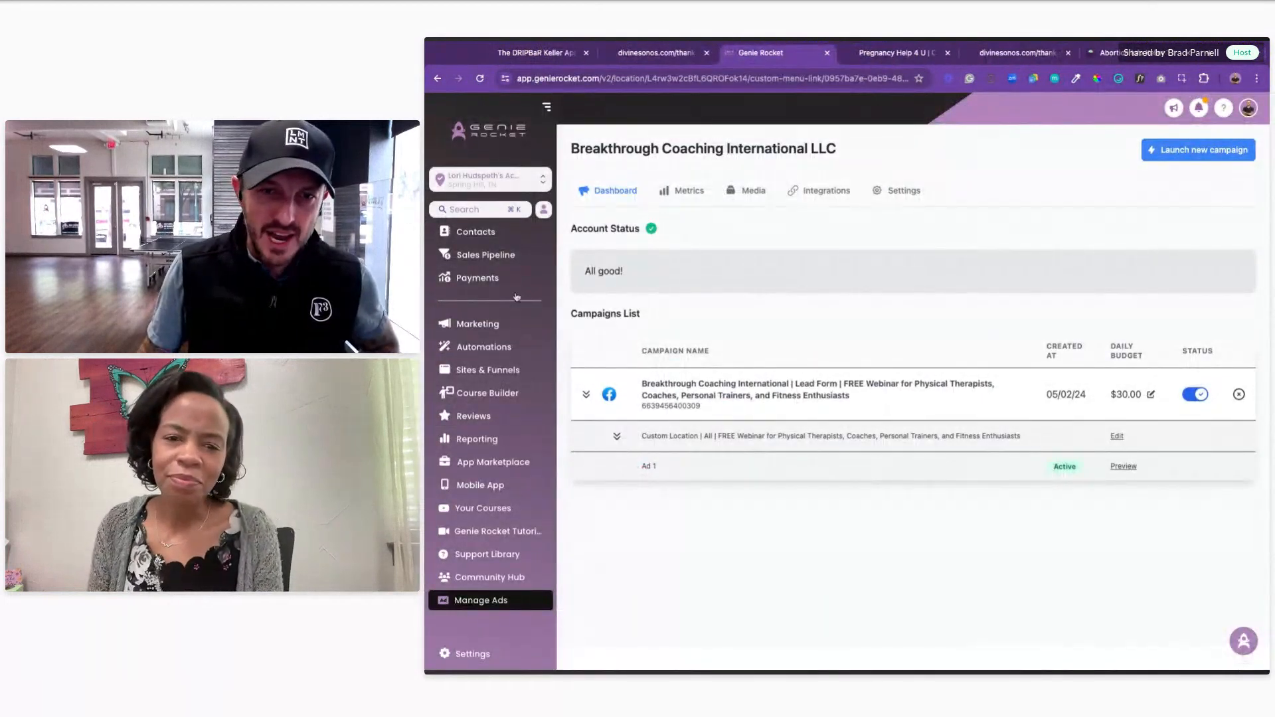
Step: Open the Facebook Form 2 Email Nurturing Sequence workflow and its Facebook lead form trigger
click(524, 344)
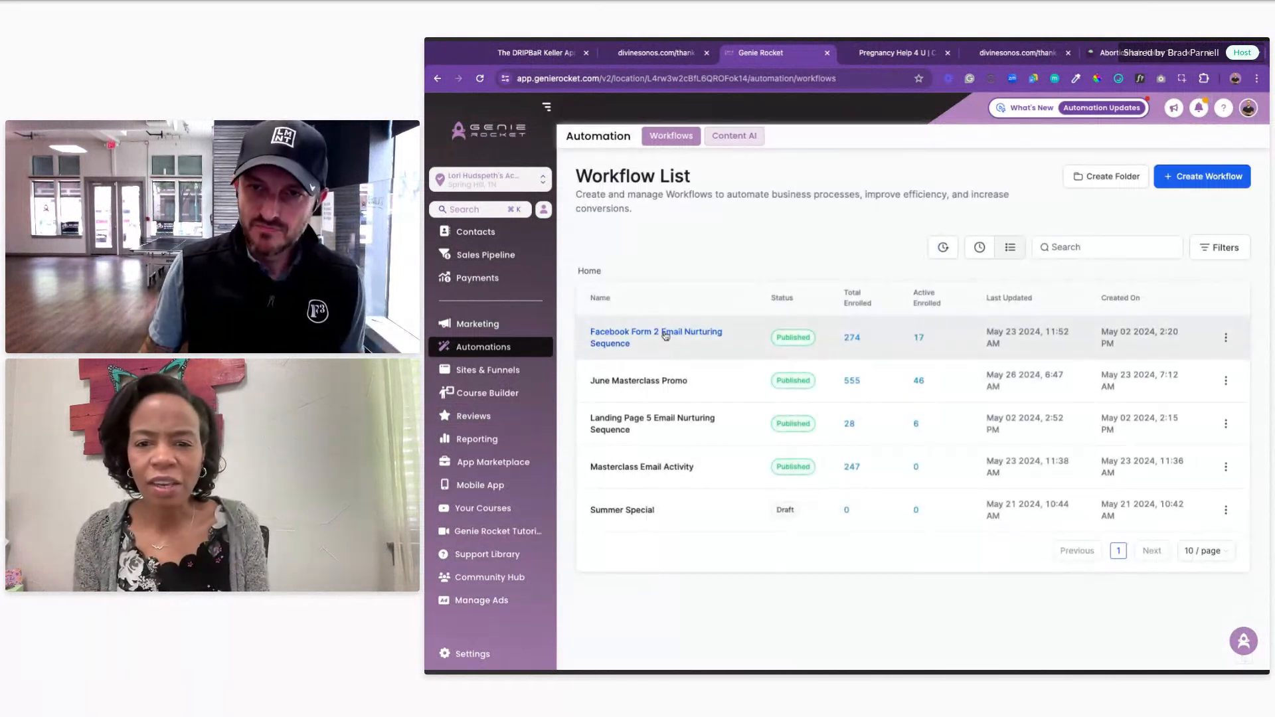
click(665, 335)
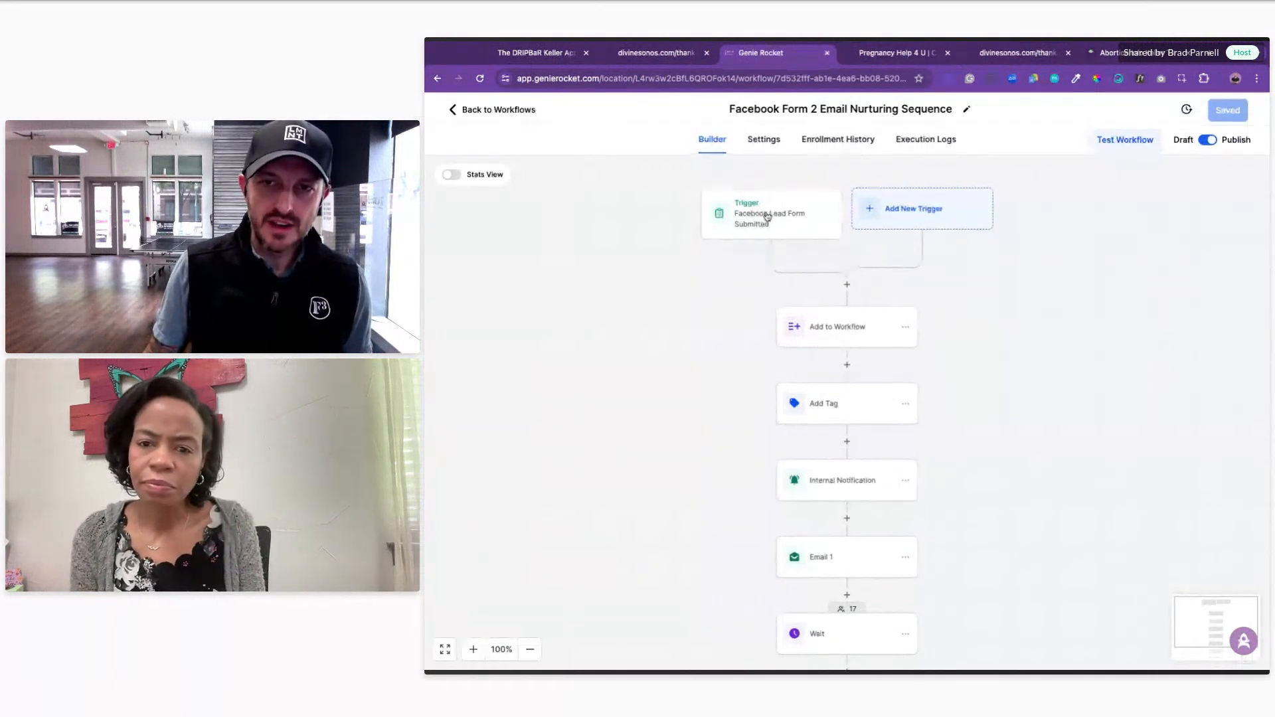
scroll(840, 342, down, 1)
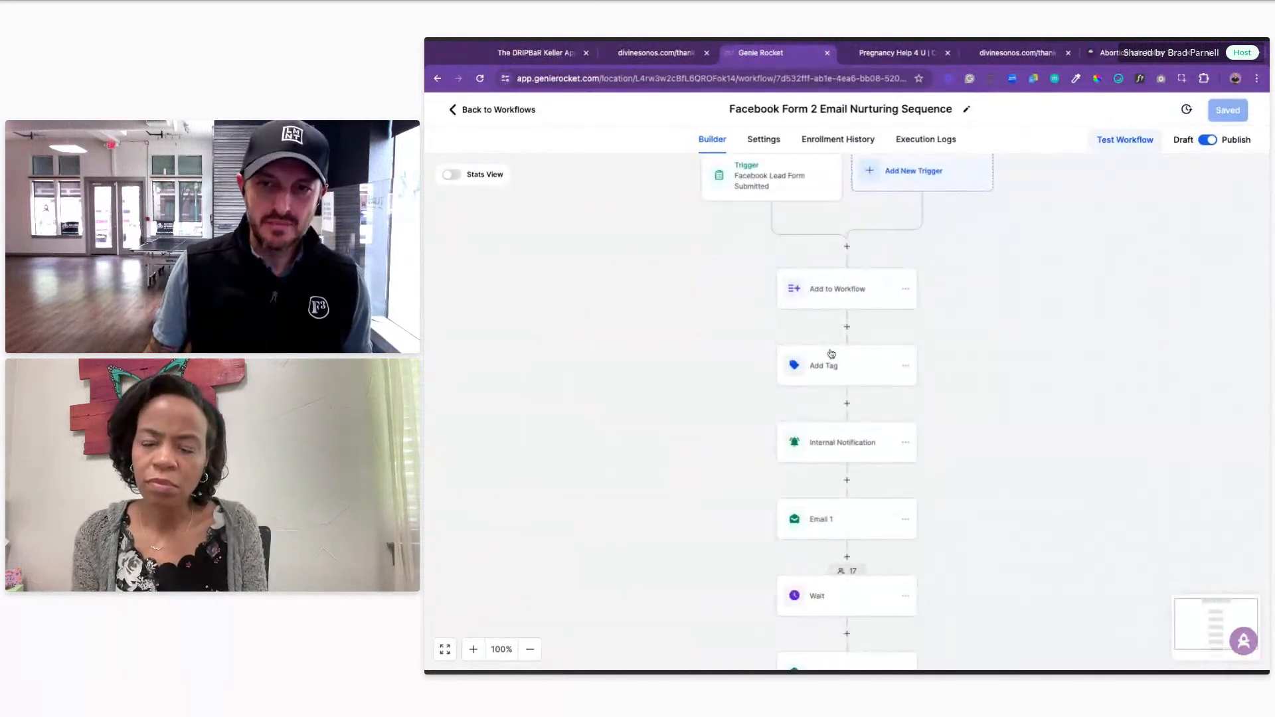
scroll(891, 456, down, 5)
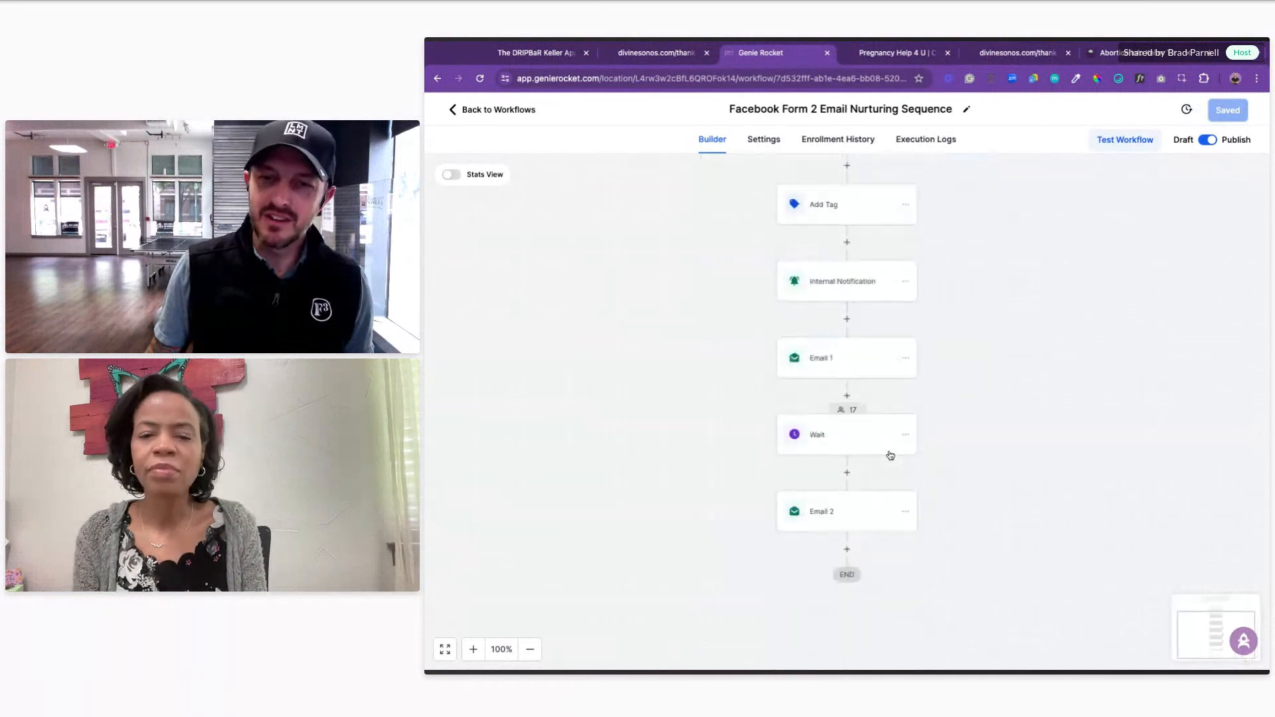
scroll(830, 312, up, 9)
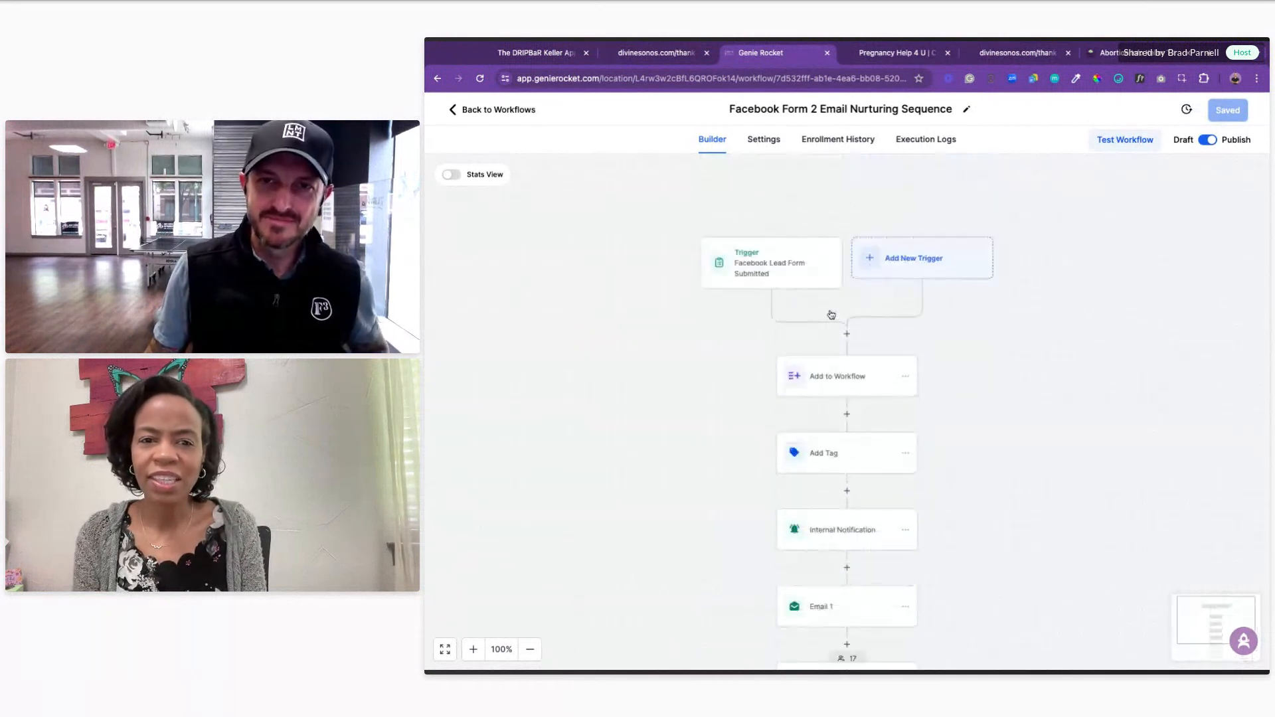
click(790, 357)
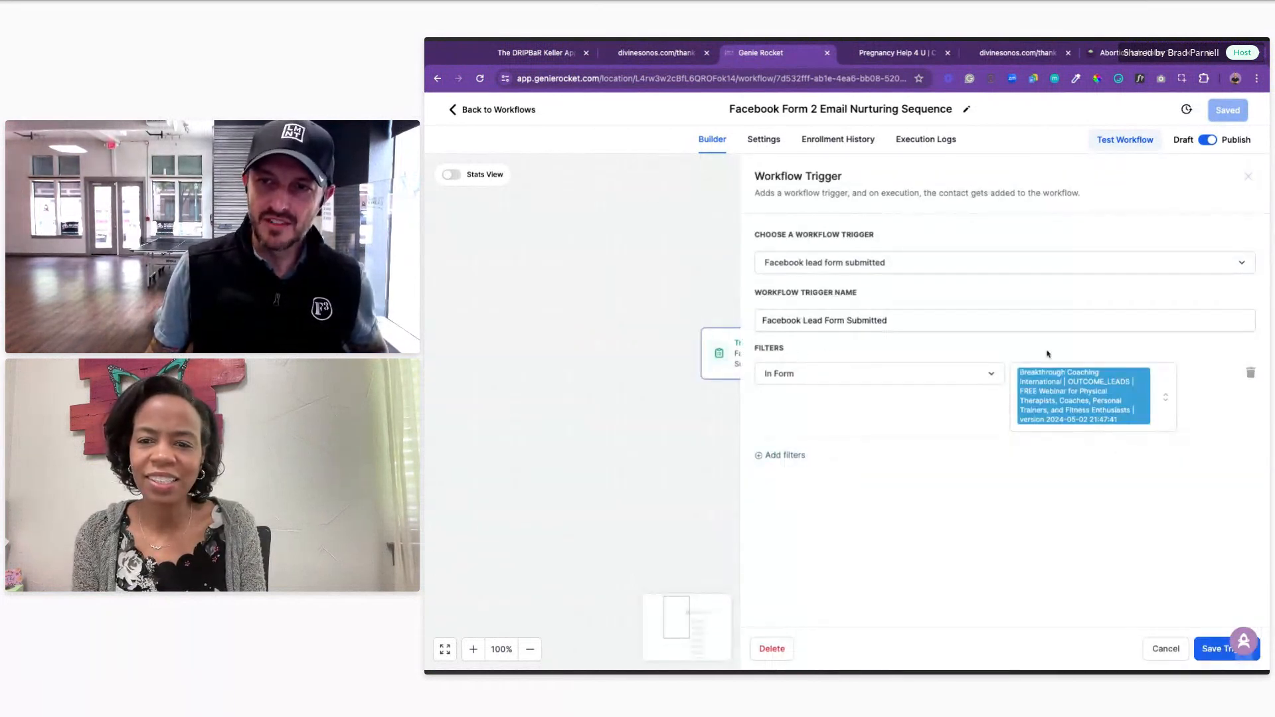
Step: Cancel the Workflow Trigger panel without changes and go back to the Workflow List
click(1170, 650)
click(511, 111)
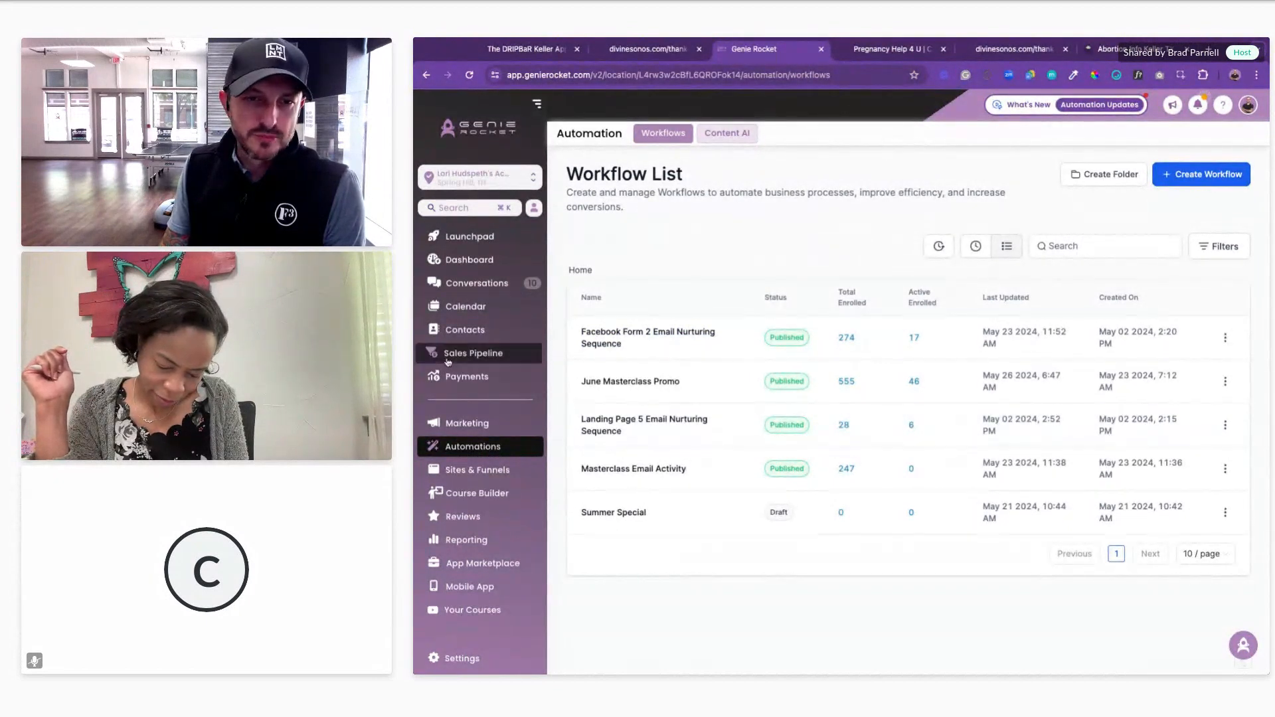
Step: Open the Facebook Ads report under Reporting
click(469, 540)
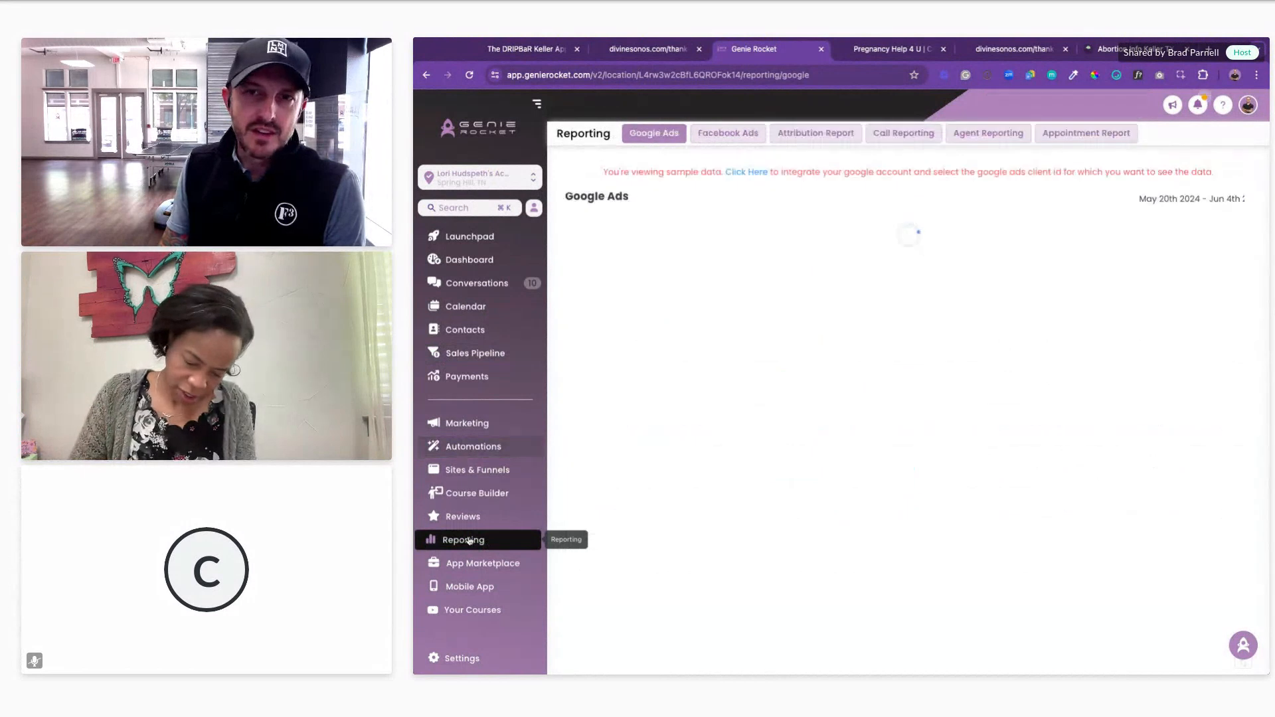
click(729, 136)
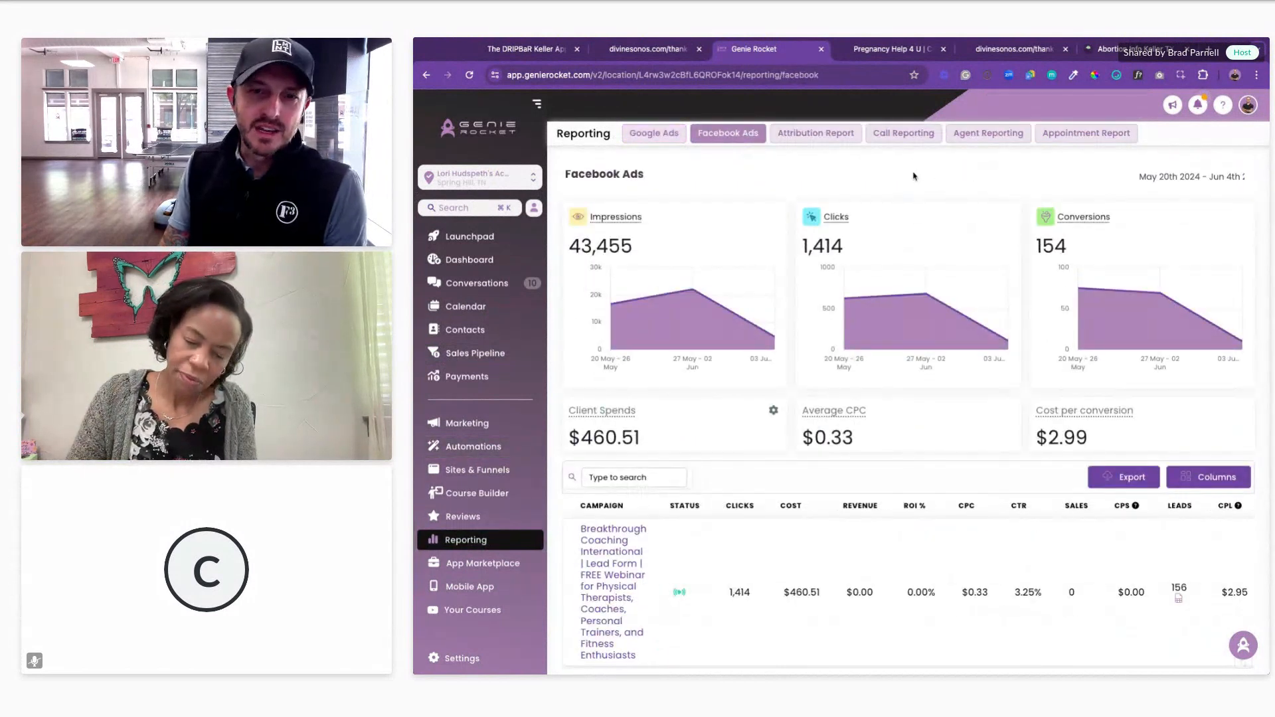
scroll(965, 494, down, 1)
scroll(965, 498, up, 1)
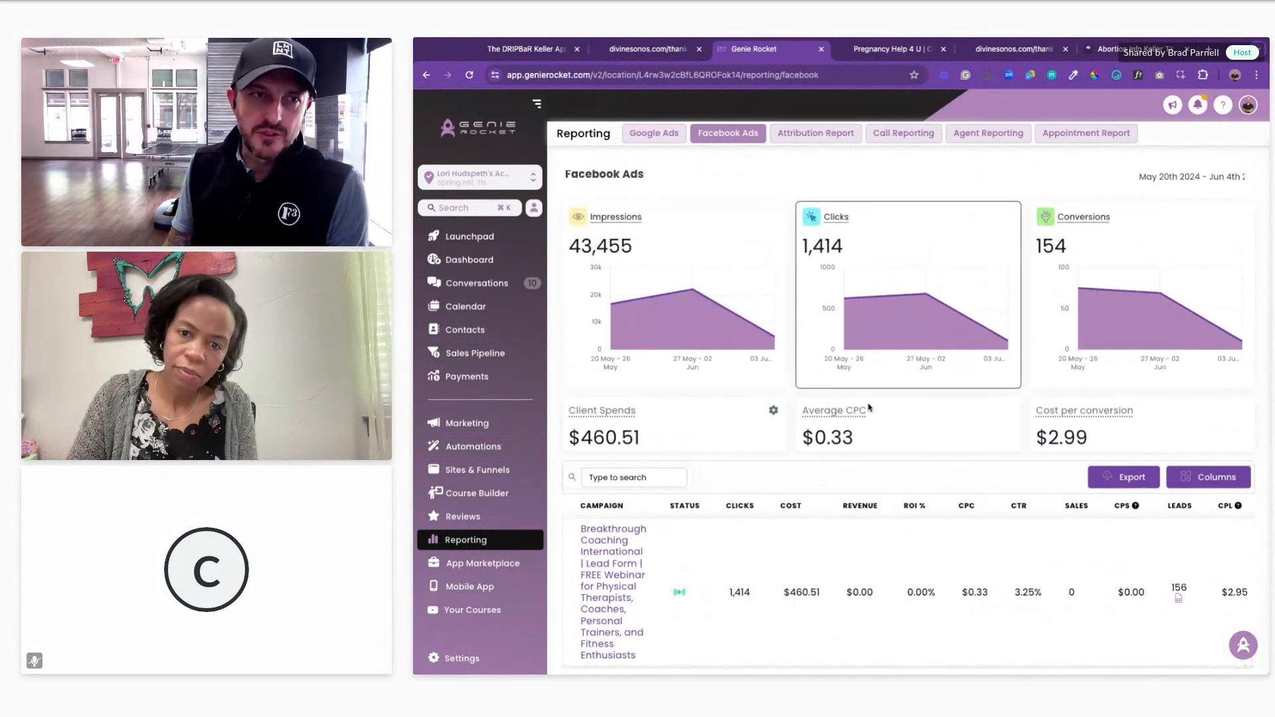
Step: Highlight the totals: 43,455 impressions, 1,414 clicks and 154 conversions
mouse_move(1121, 403)
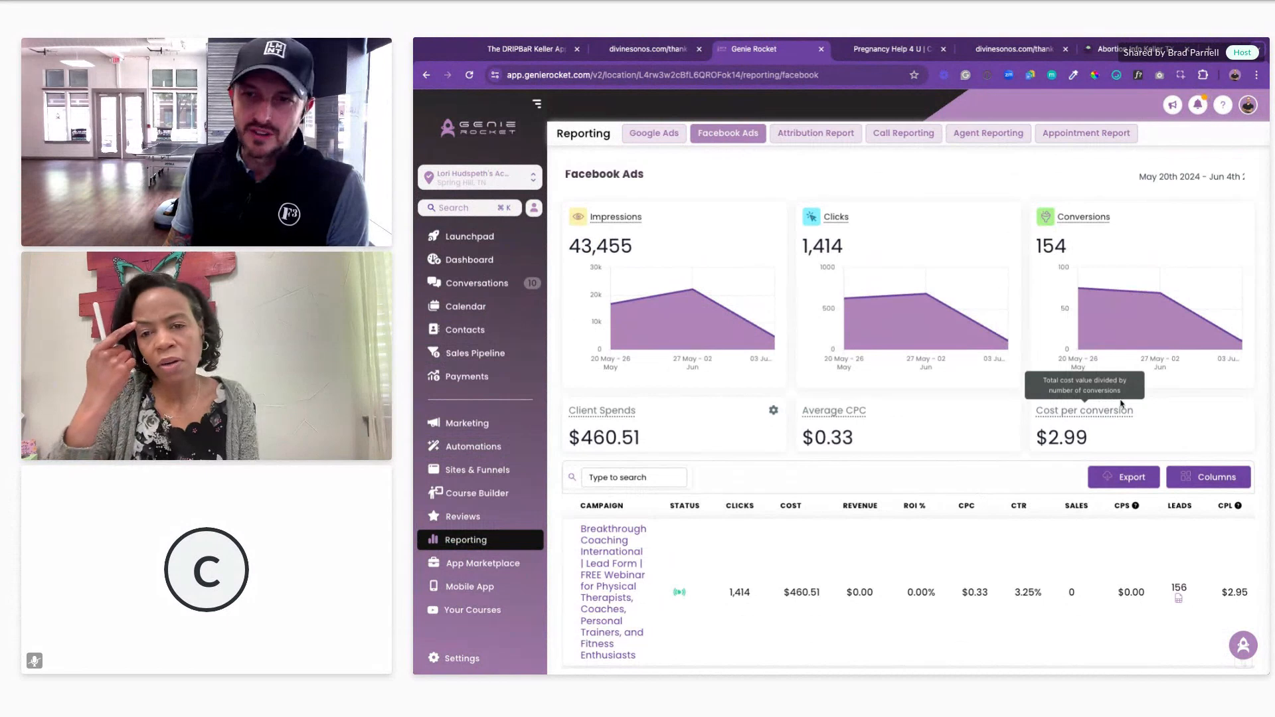
mouse_move(711, 329)
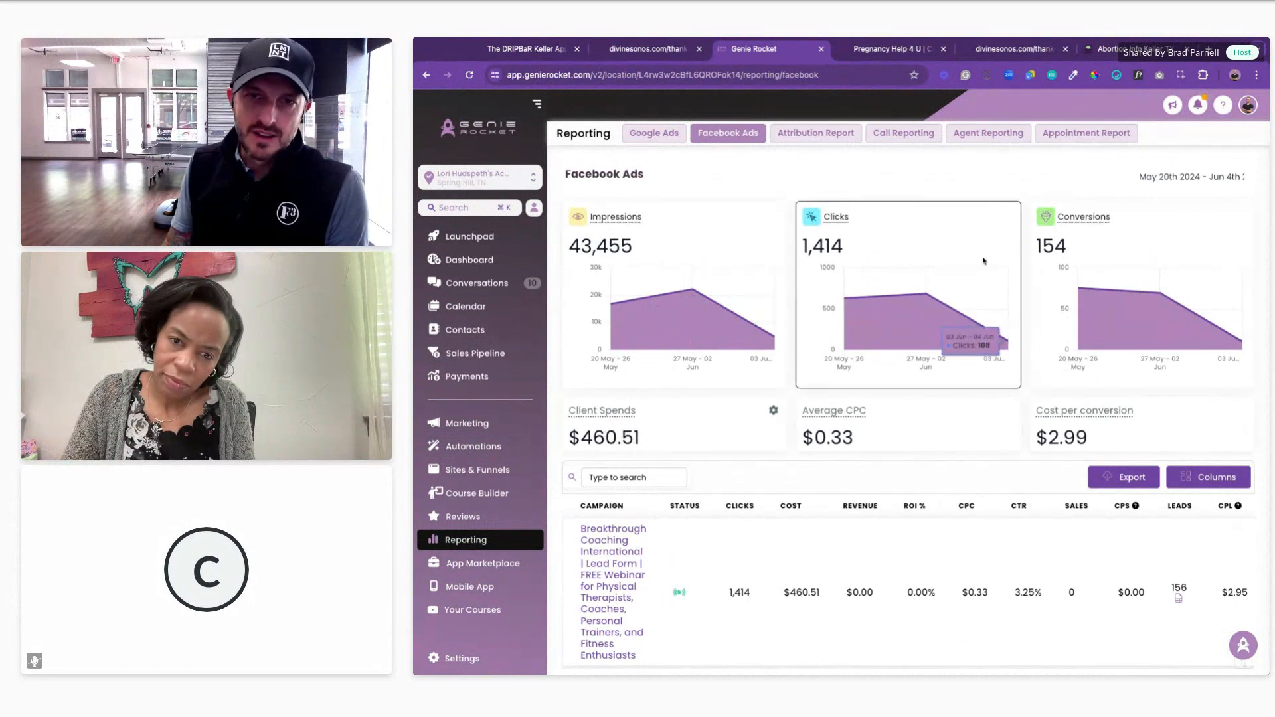
triple_click(636, 248)
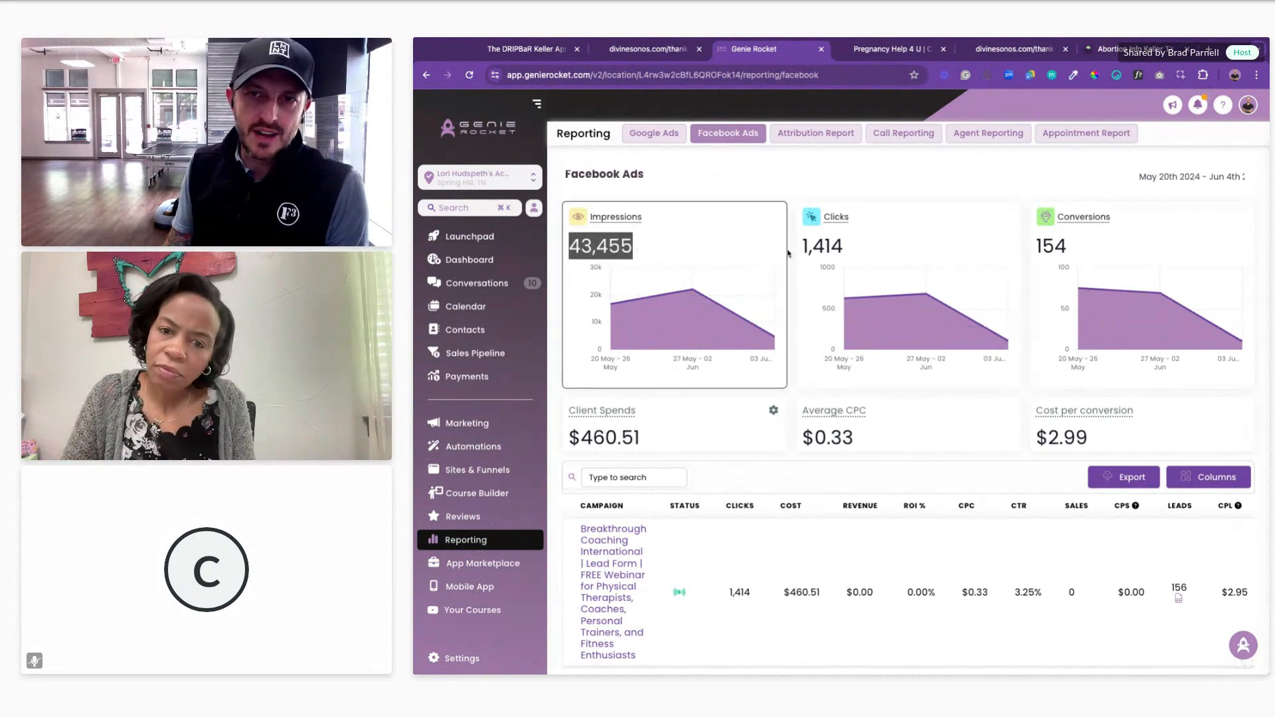
triple_click(862, 248)
click(1083, 251)
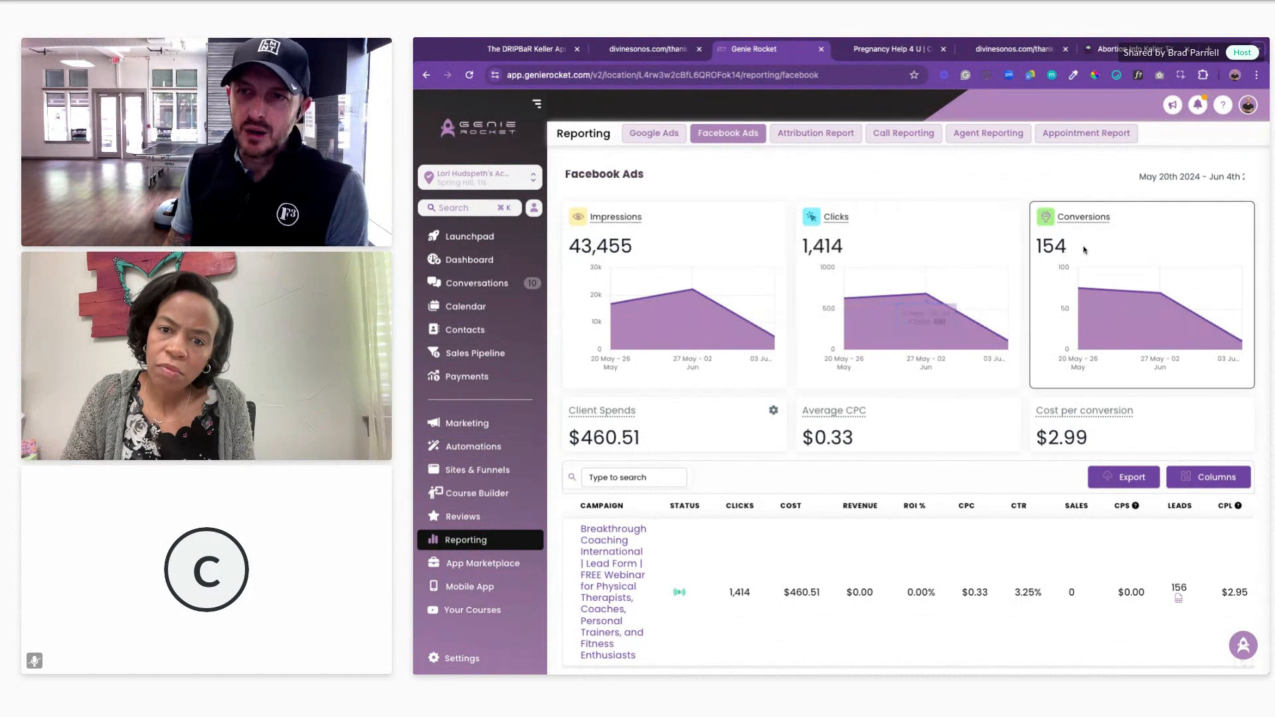
triple_click(1084, 249)
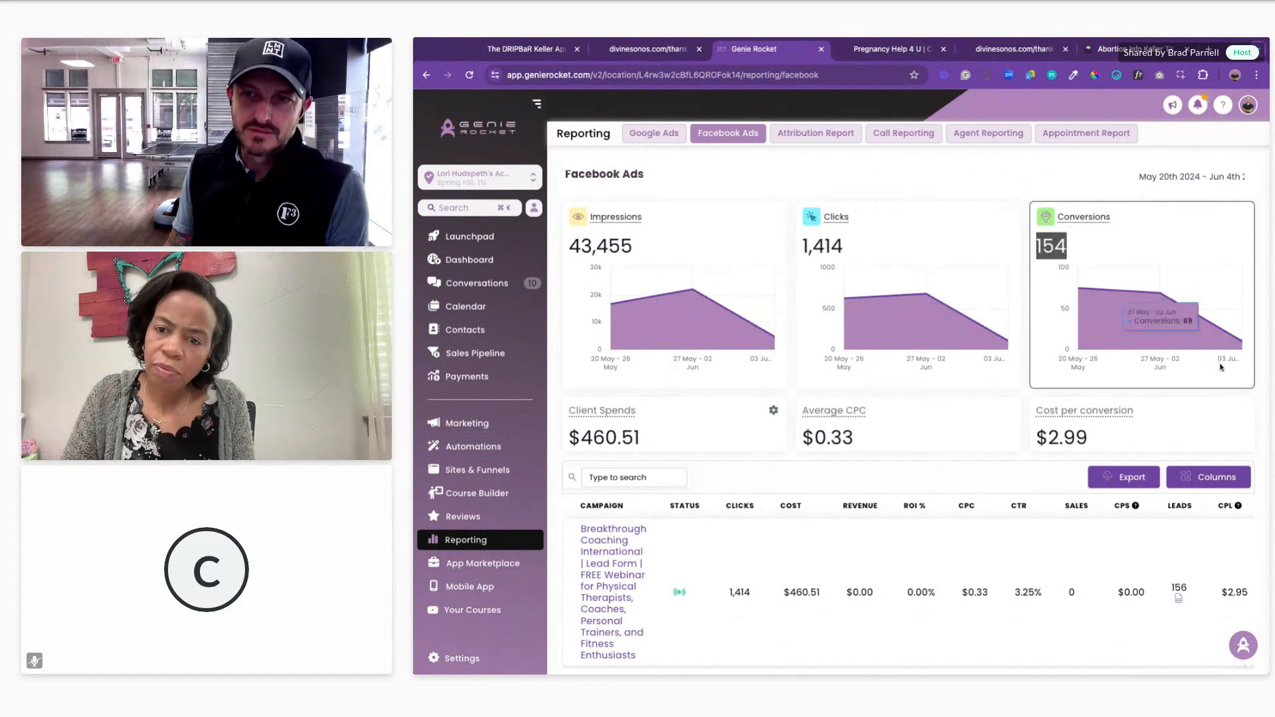
scroll(1227, 361, down, 2)
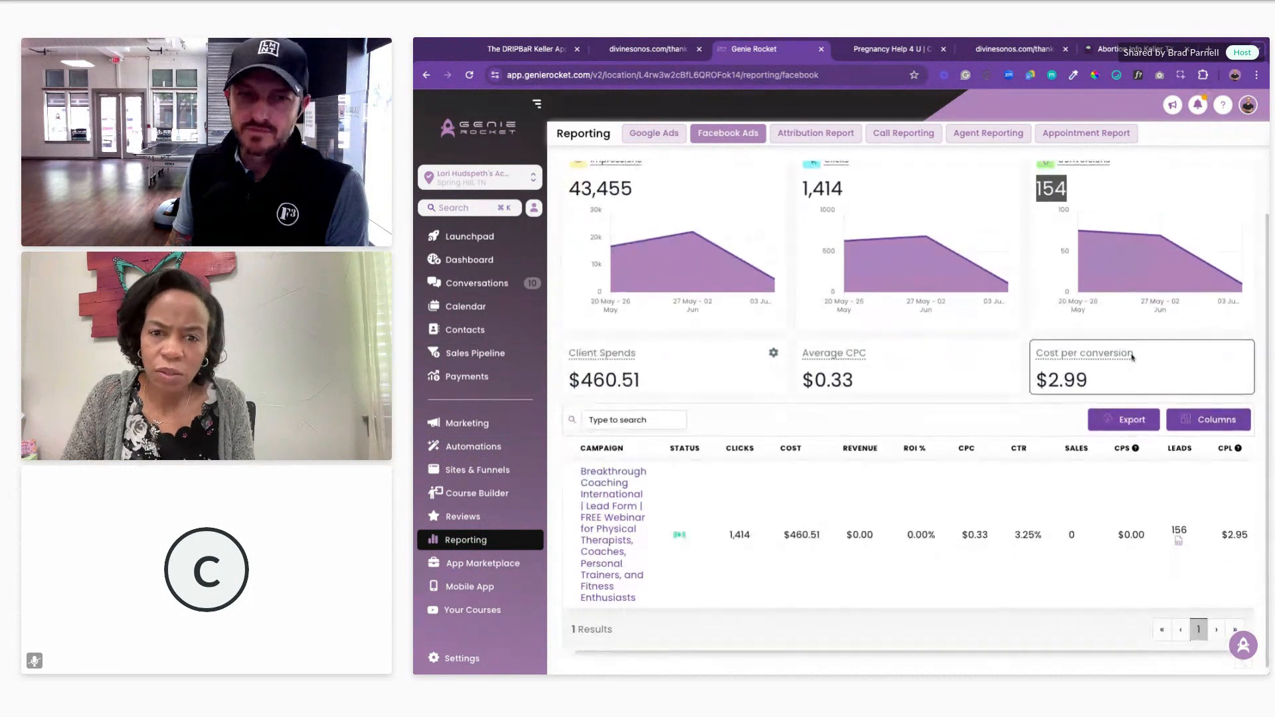
scroll(746, 306, up, 2)
click(764, 171)
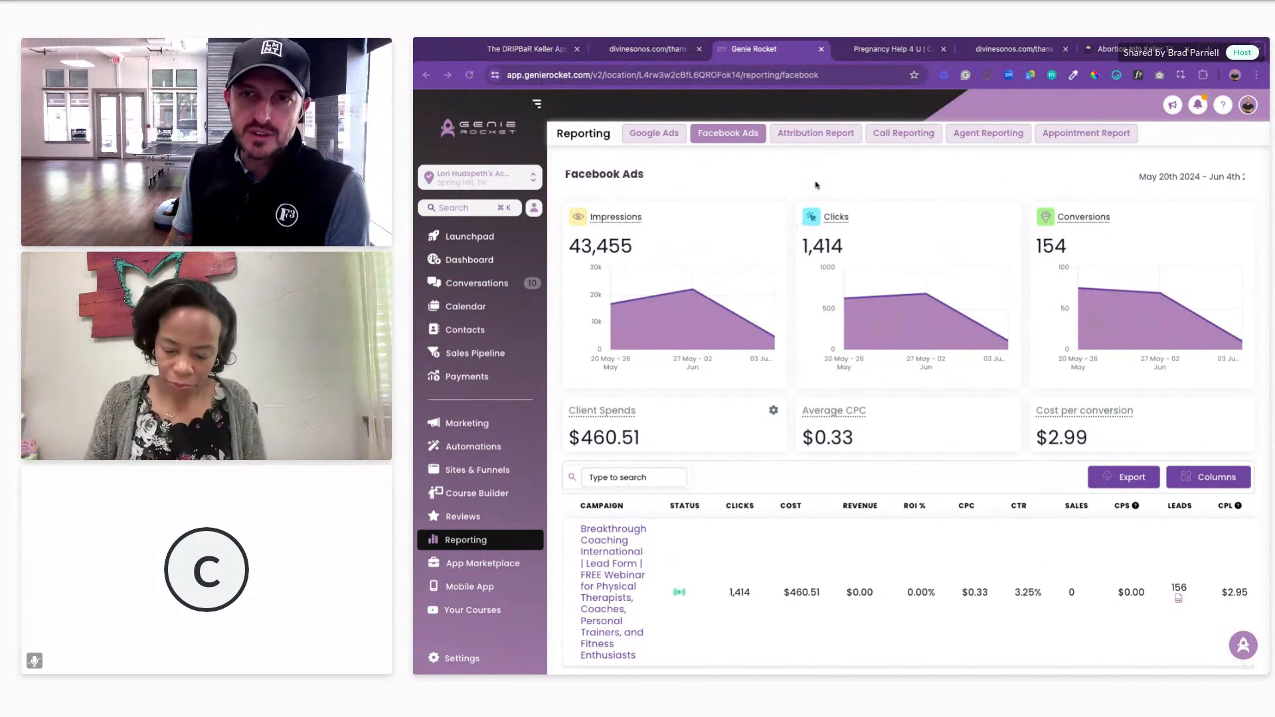
Step: Switch to the Pregnancy Help 4 U sub-account and open its Automations workflow list
click(510, 183)
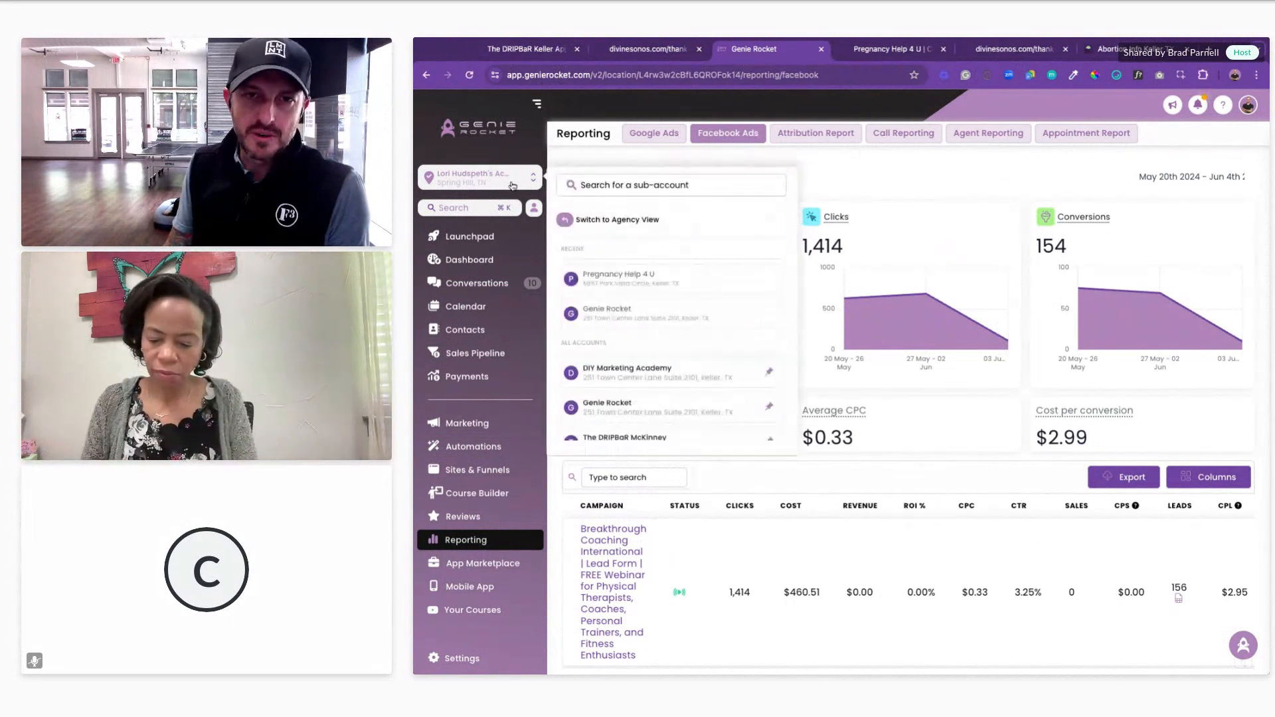
click(618, 273)
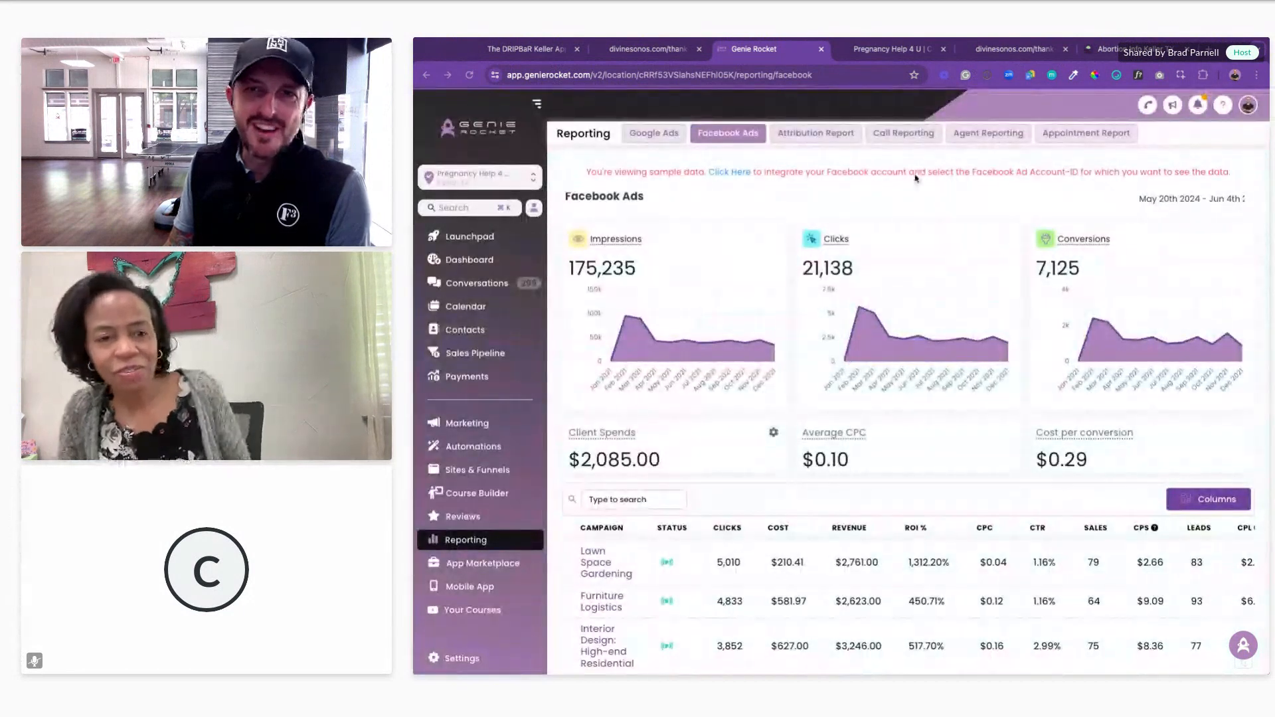
click(471, 447)
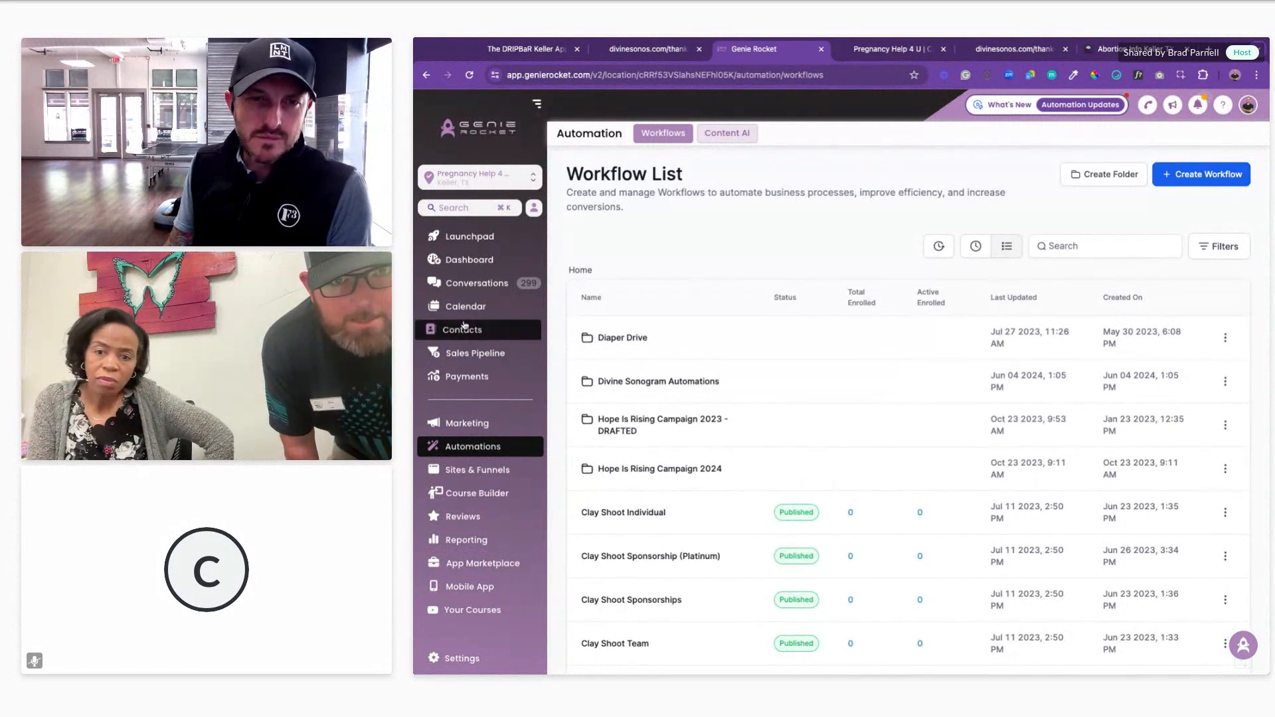
Step: Open Sonogram Site Visit from Recent, read its first SMS, then switch to the Divine Sonograms tab
click(976, 245)
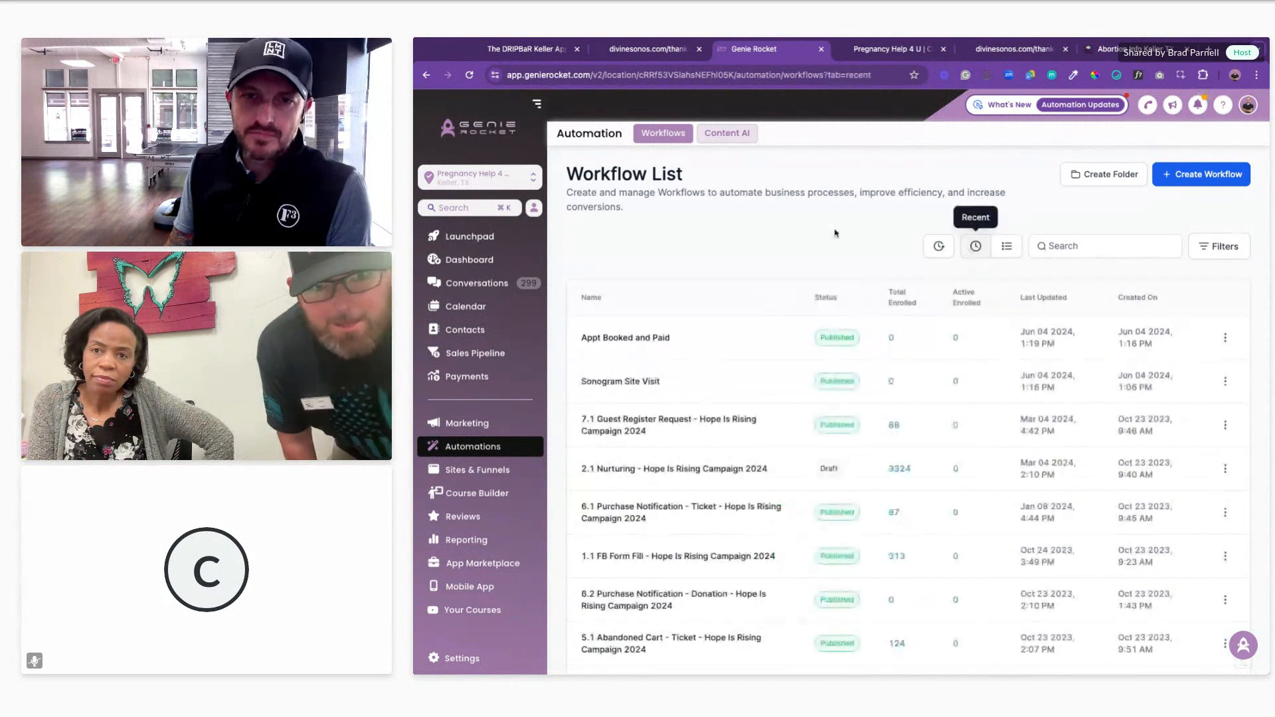
click(641, 385)
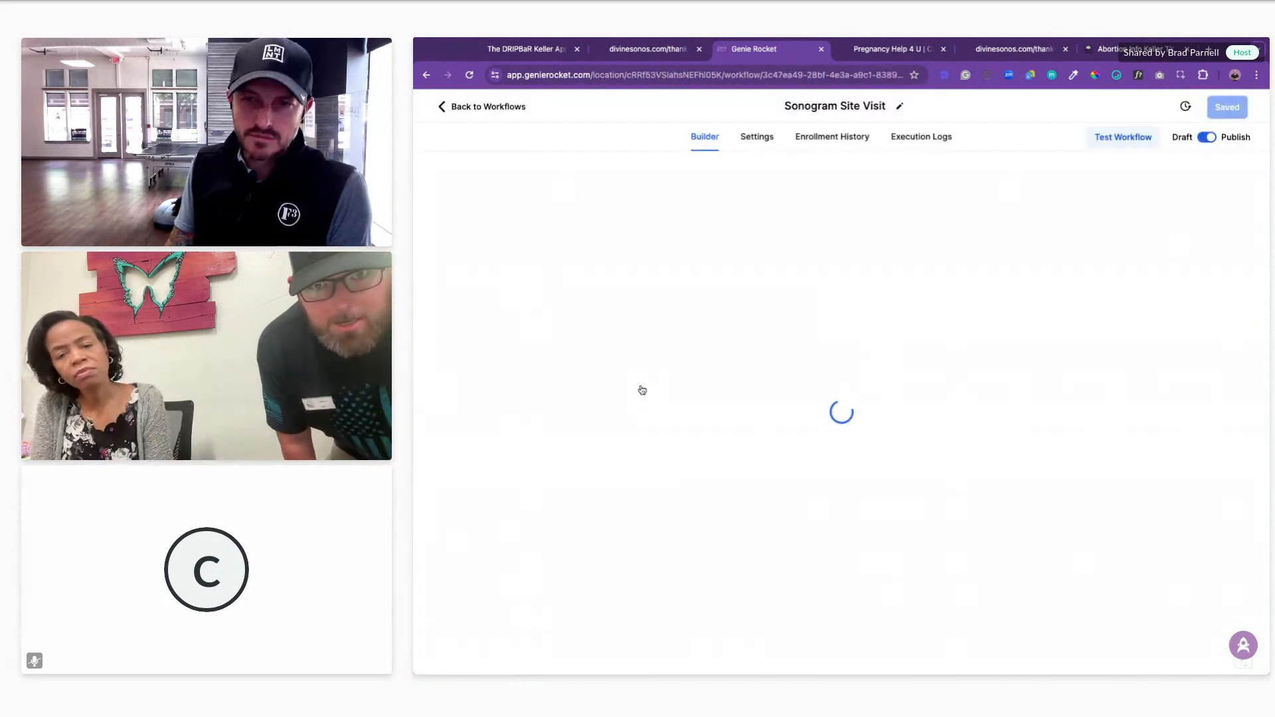
scroll(621, 325, down, 5)
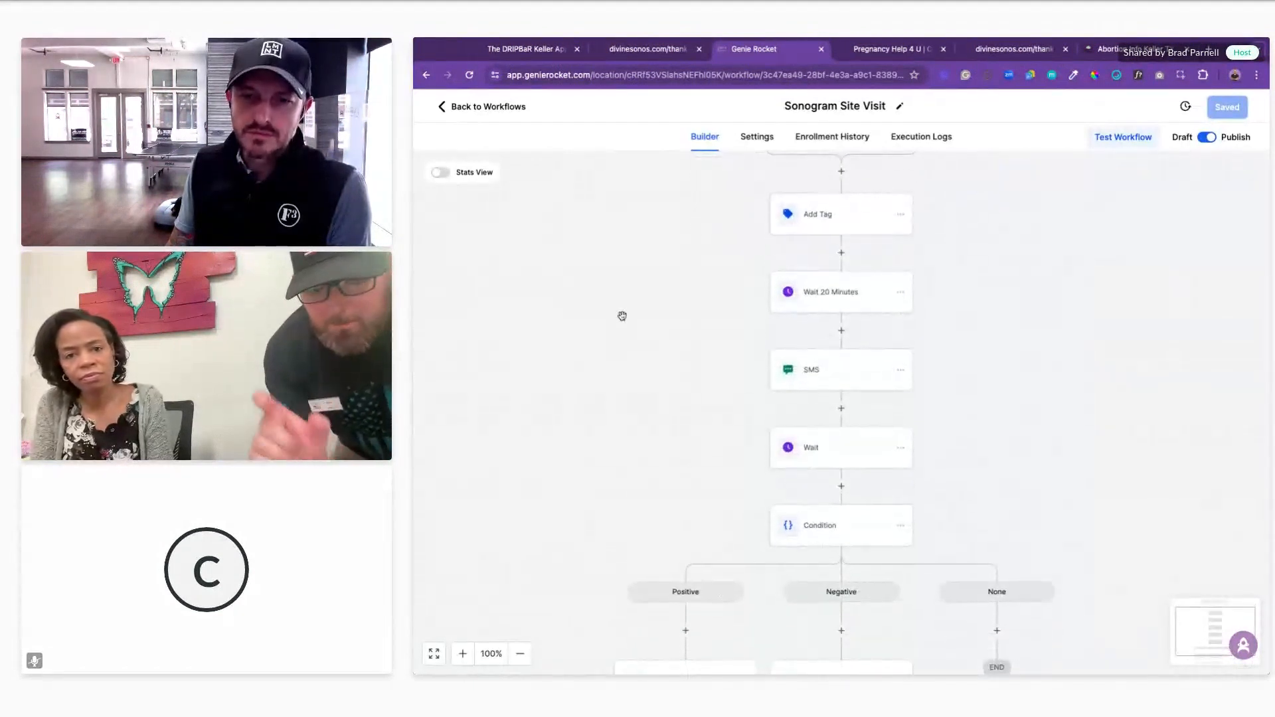
scroll(606, 304, down, 4)
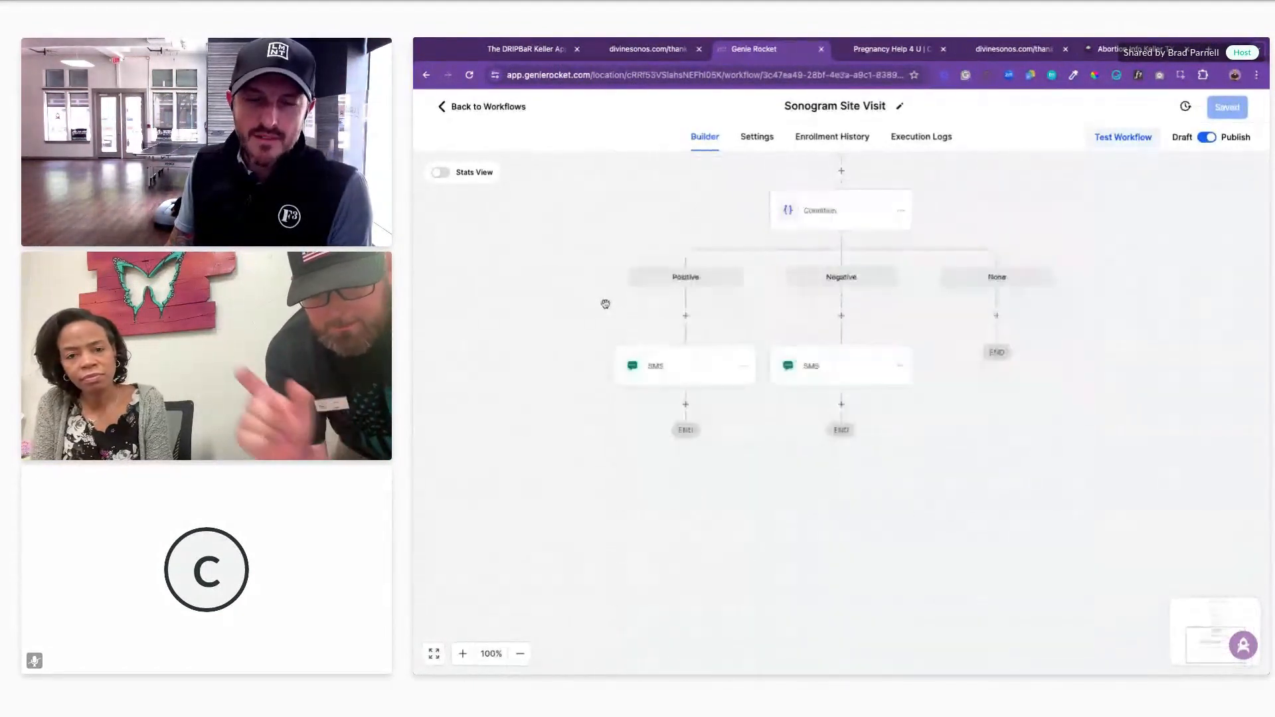
scroll(606, 304, up, 7)
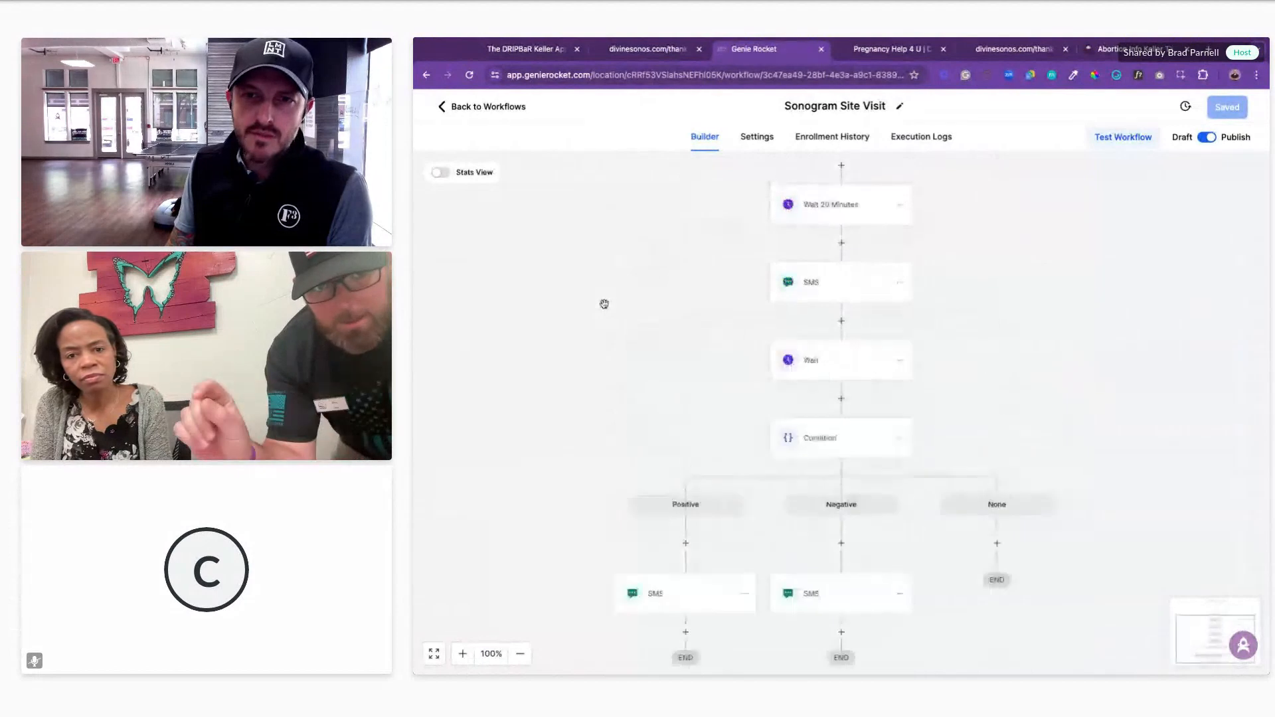
click(843, 296)
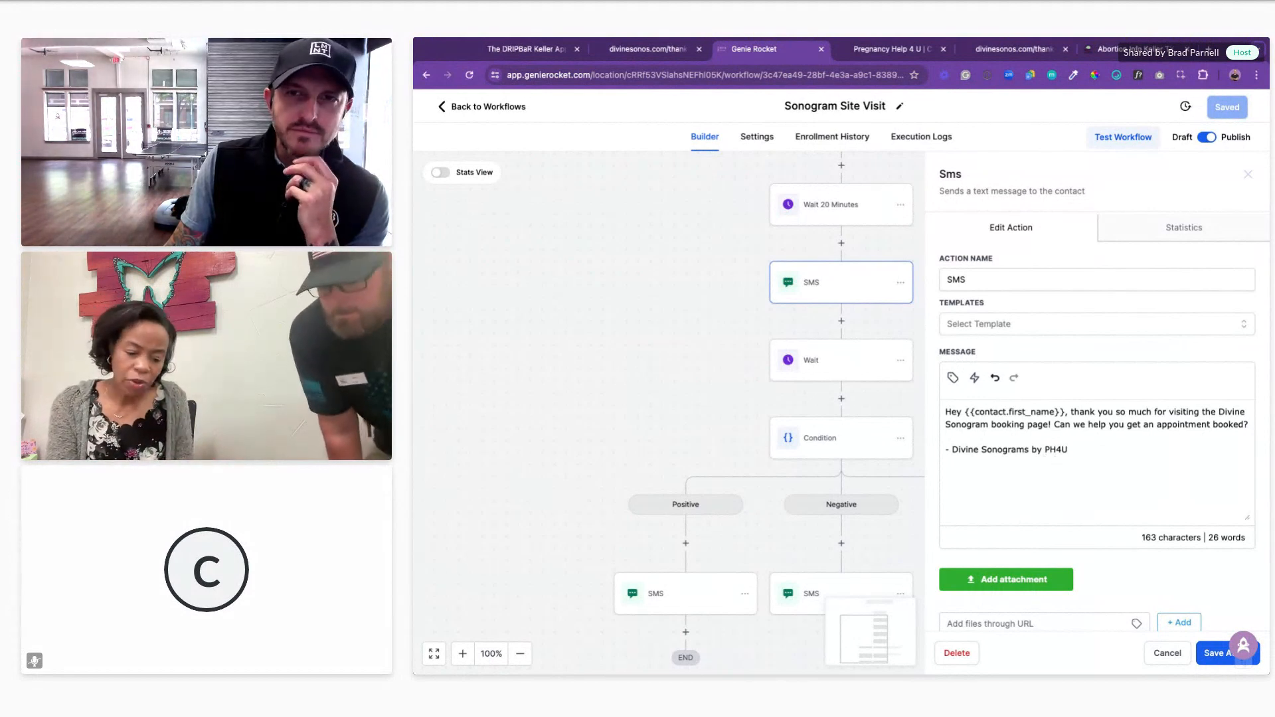
click(901, 53)
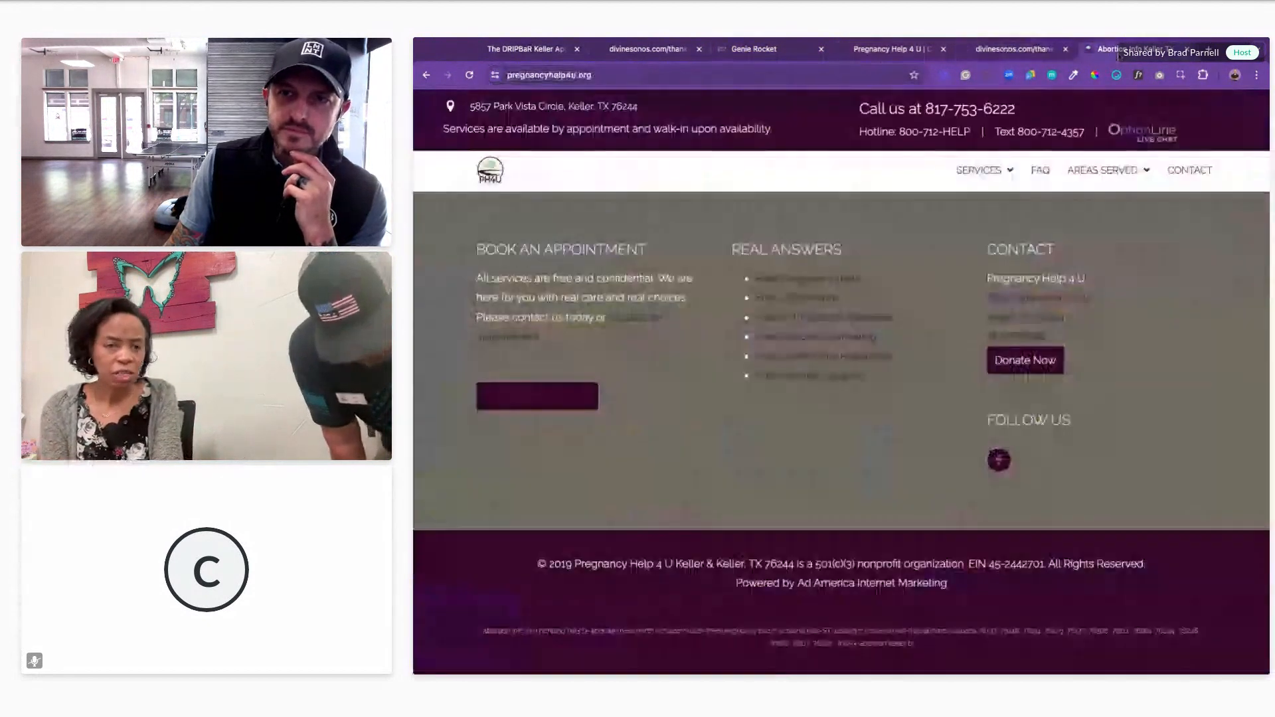
Step: Open the Pregnancy Help 4 U myGiving Give Now page from Donate Now and select its URL
click(1029, 364)
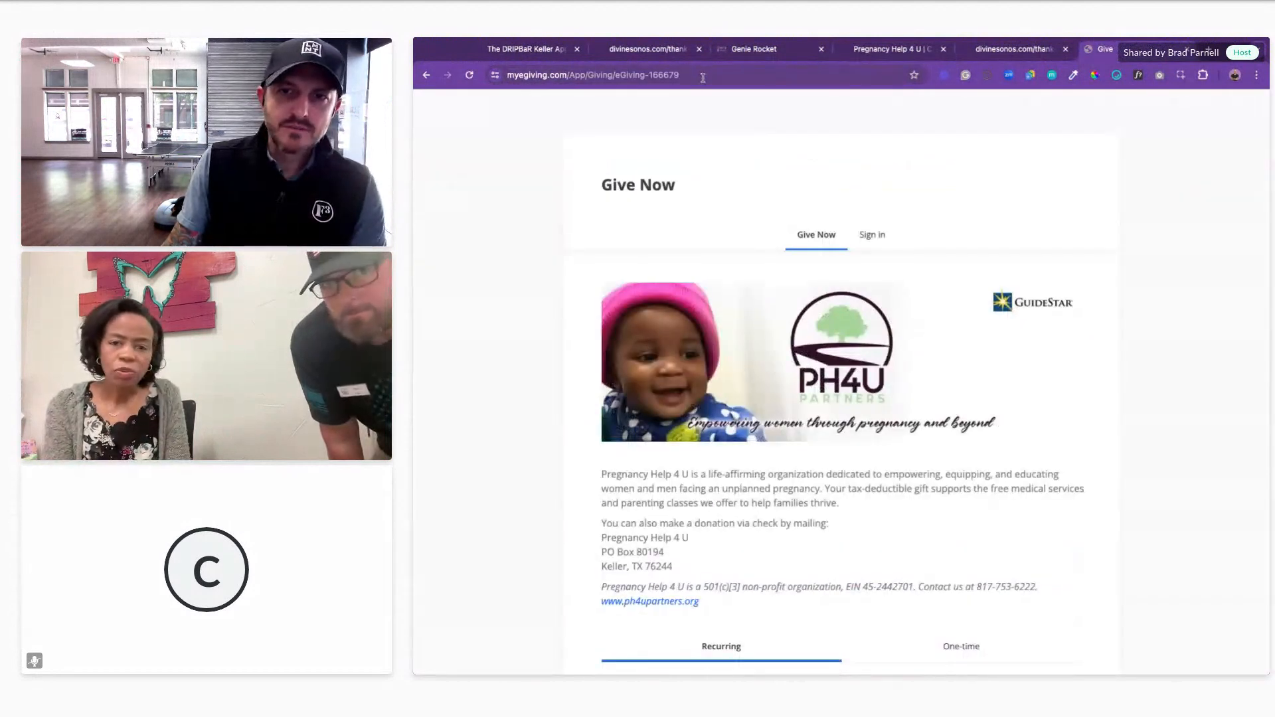
scroll(597, 264, down, 9)
scroll(520, 206, up, 3)
scroll(520, 206, up, 6)
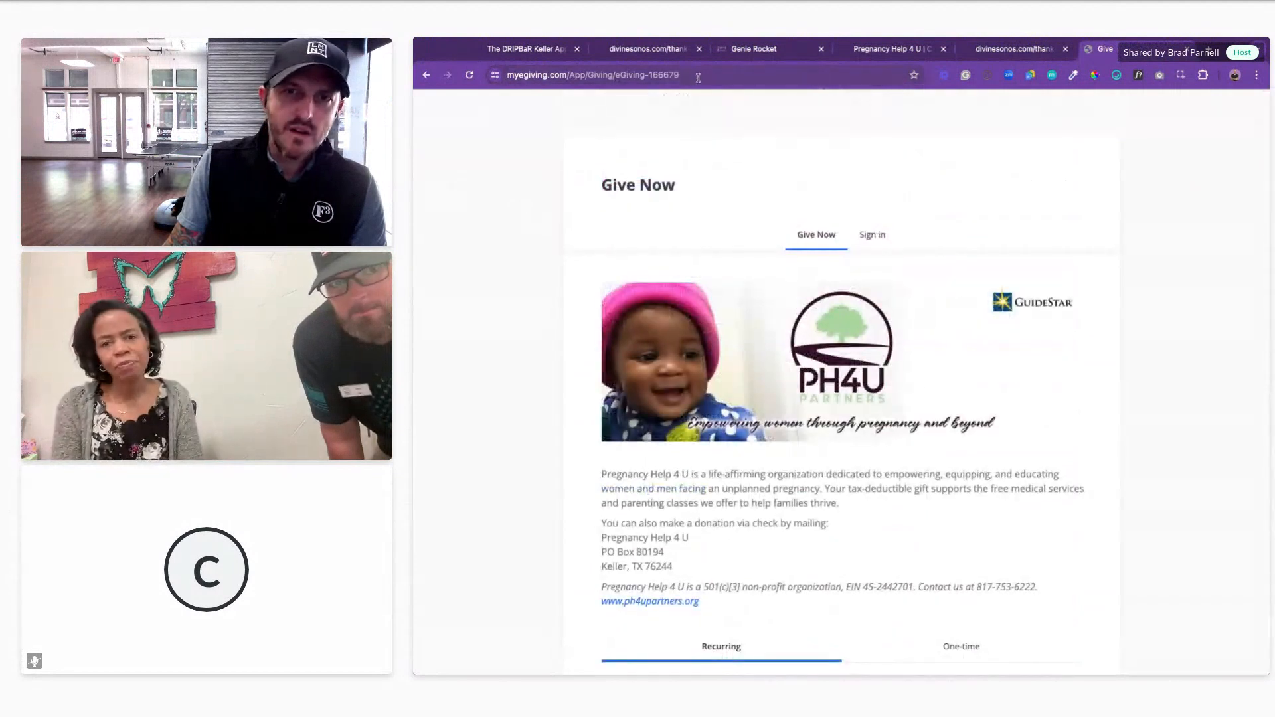
click(698, 77)
key(super+c)
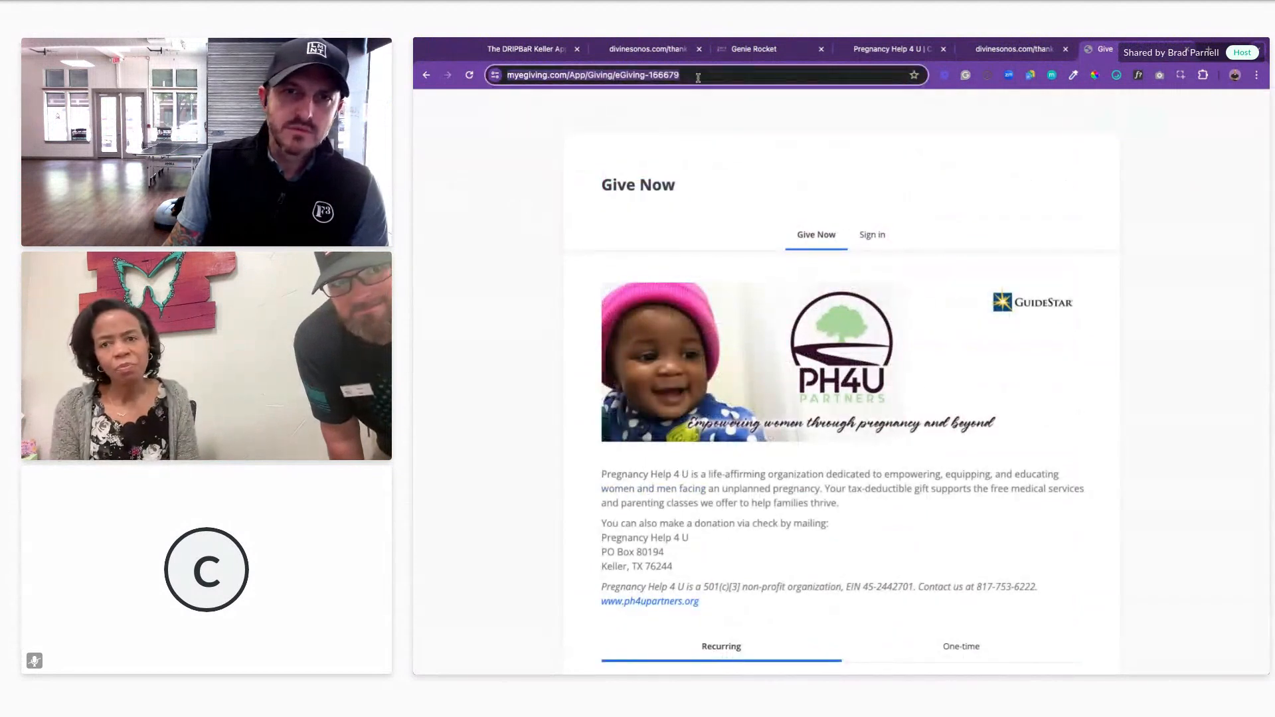
click(742, 50)
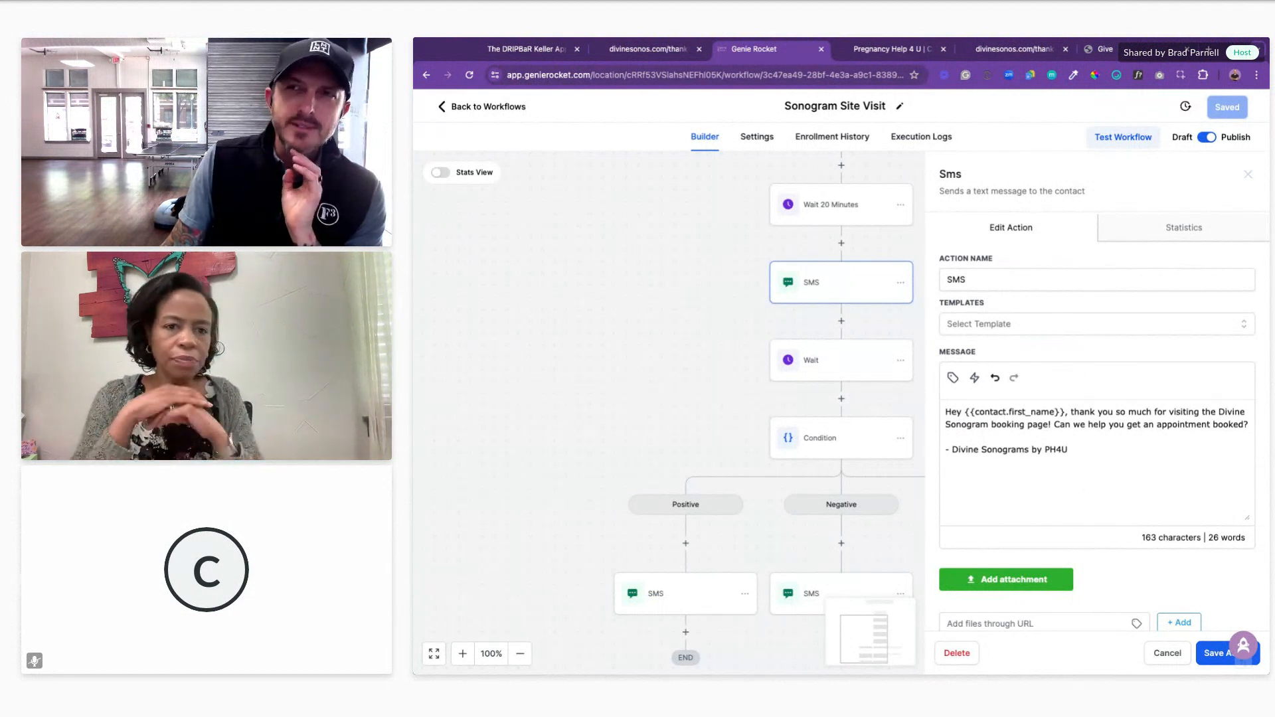
Step: Cancel the first SMS step's Edit Action panel without saving any changes
drag(603, 322, 598, 323)
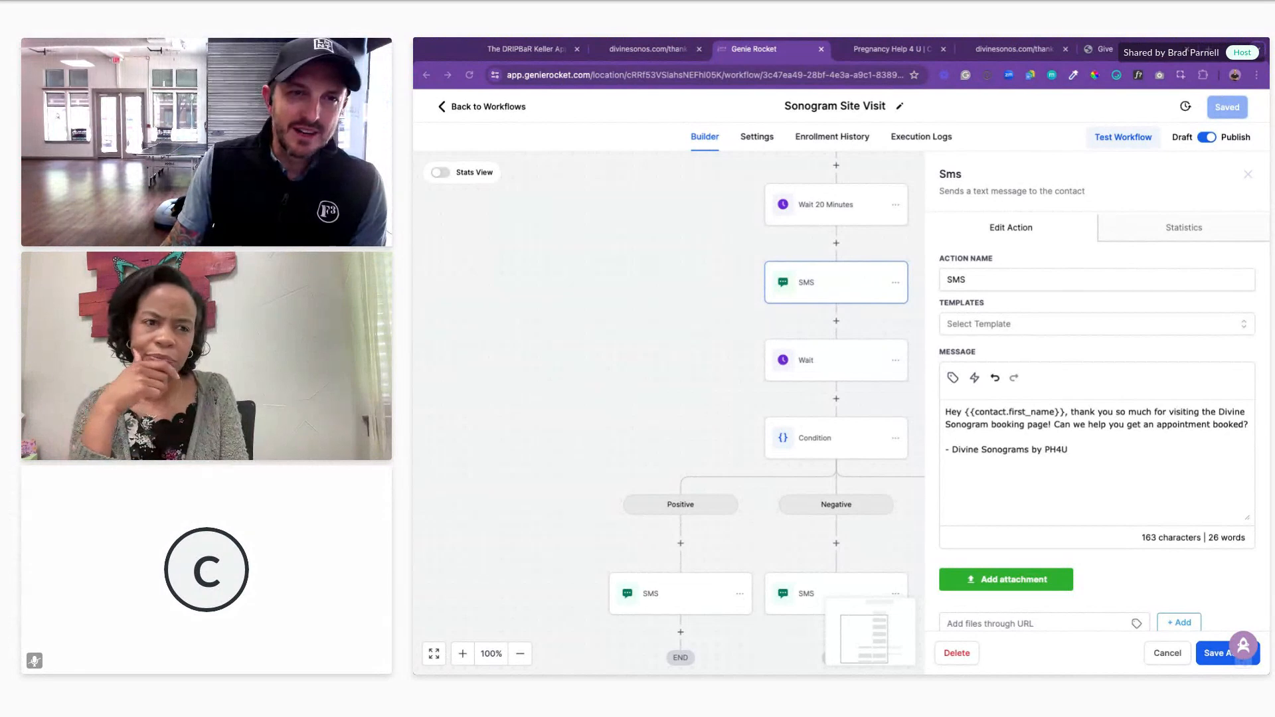
click(1165, 652)
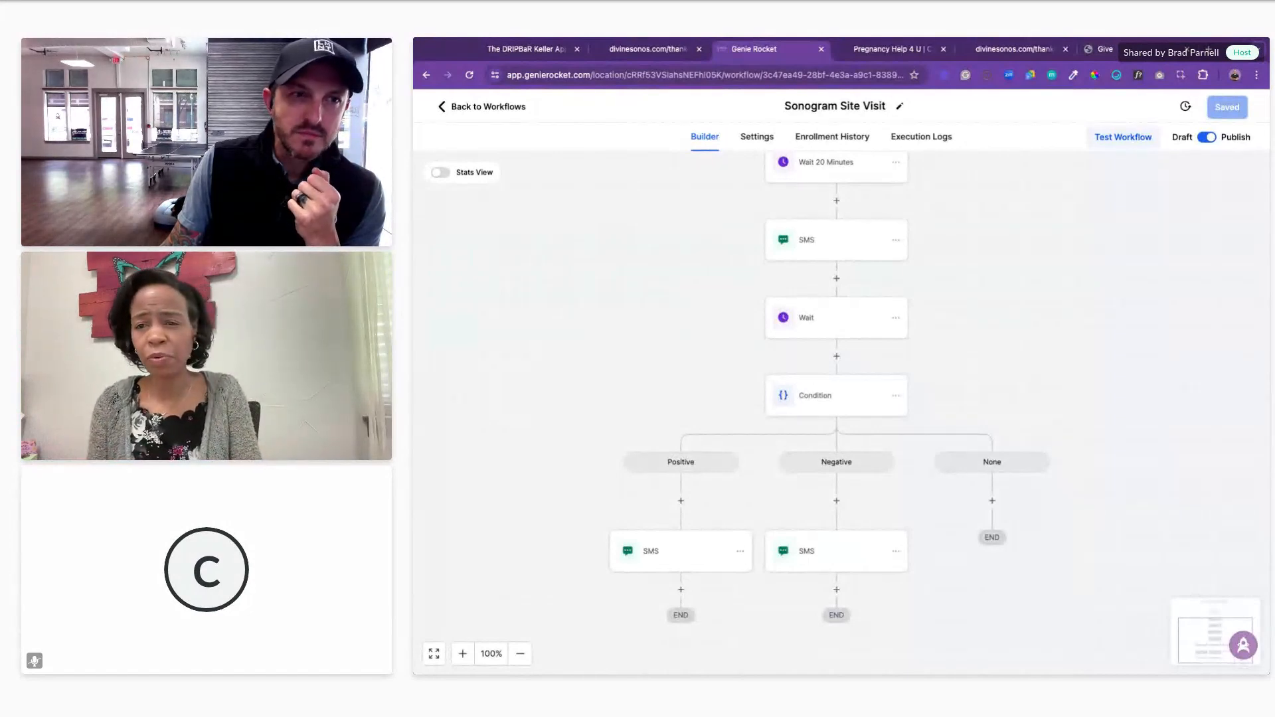
click(704, 561)
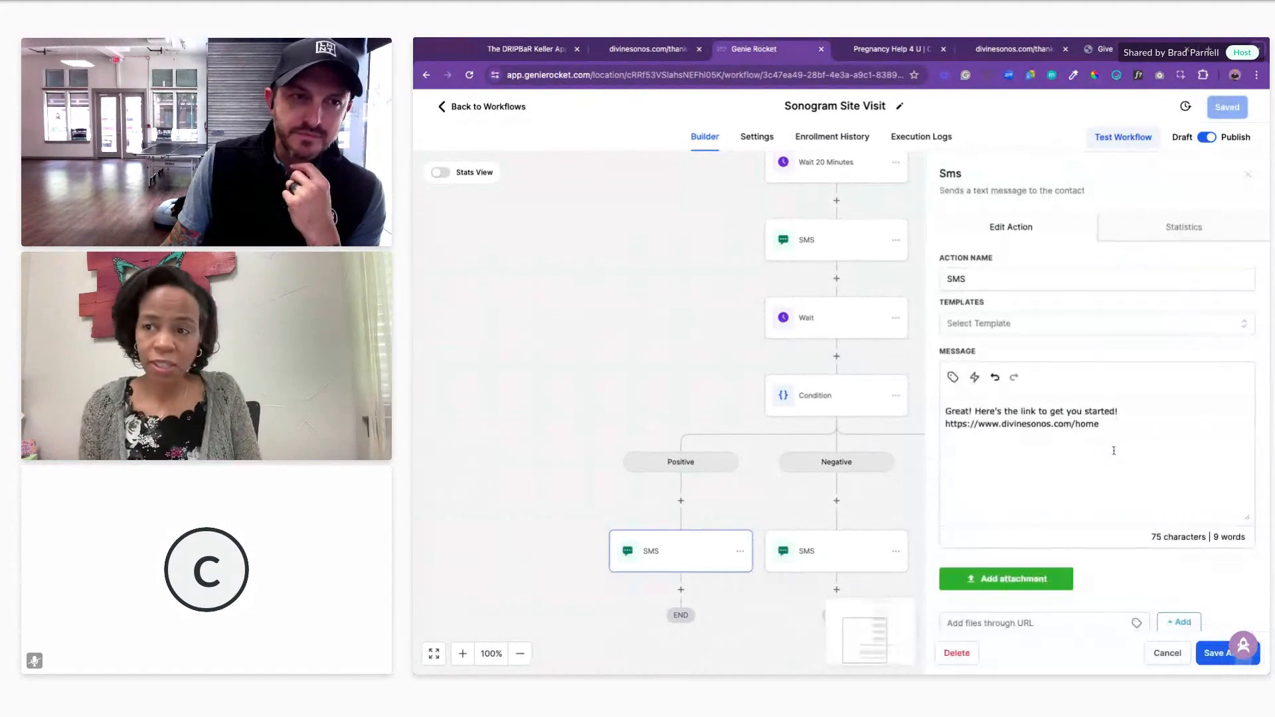
click(1158, 657)
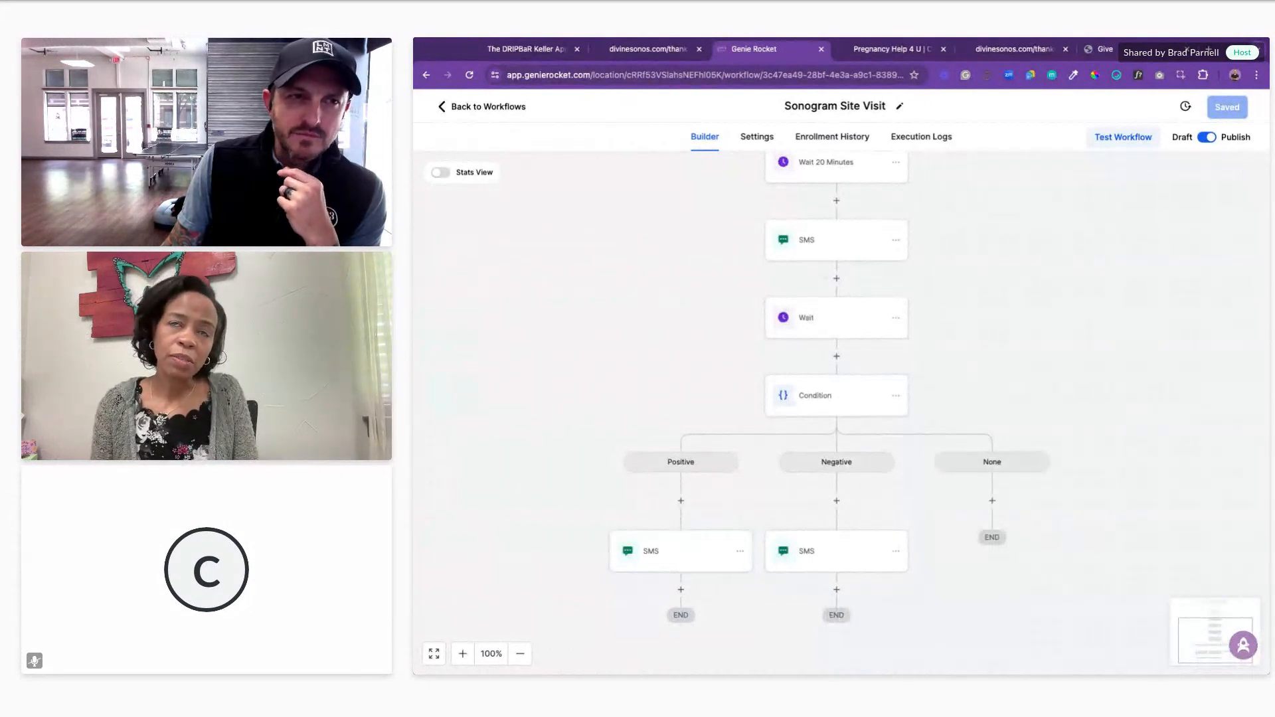
scroll(745, 230, up, 3)
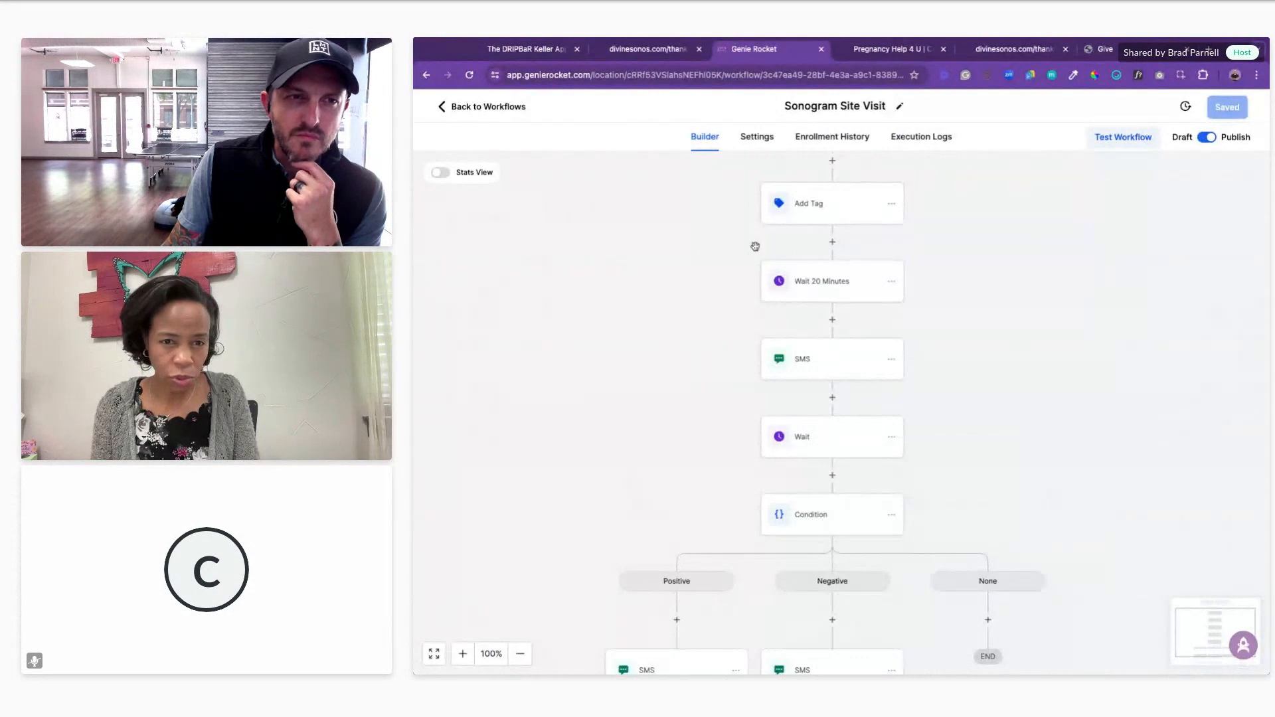
scroll(977, 331, up, 1)
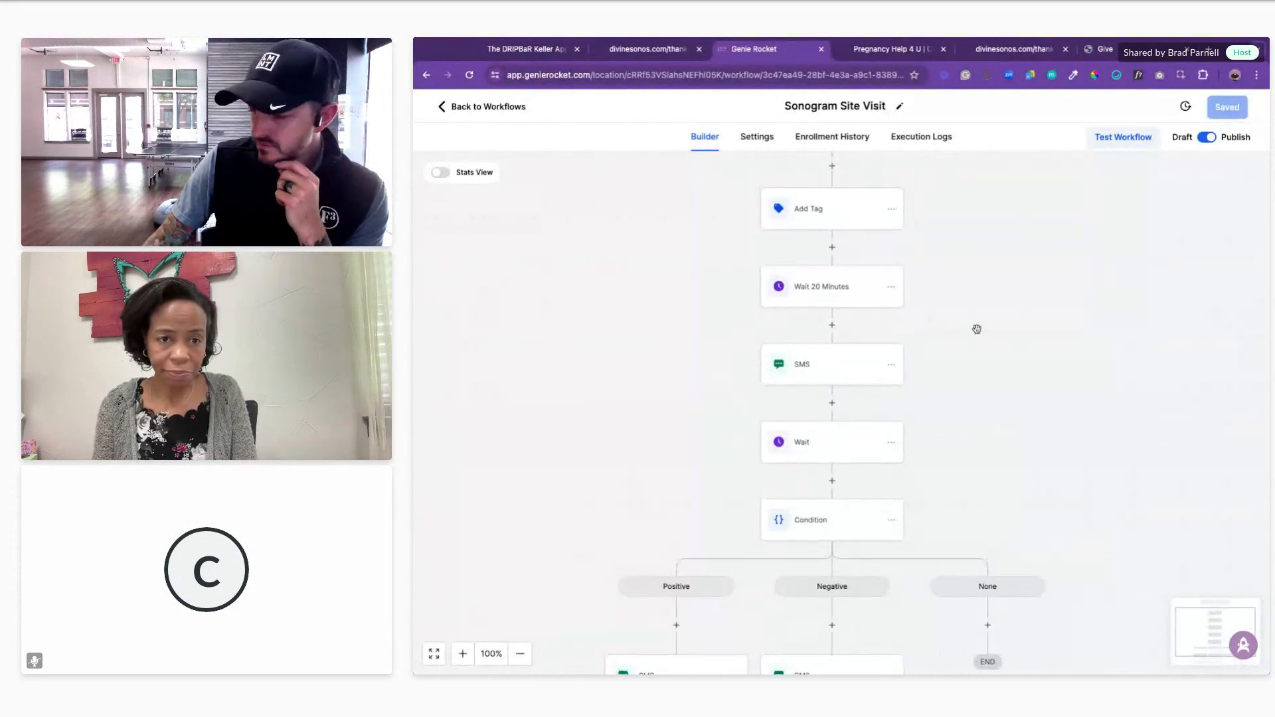
scroll(976, 328, up, 1)
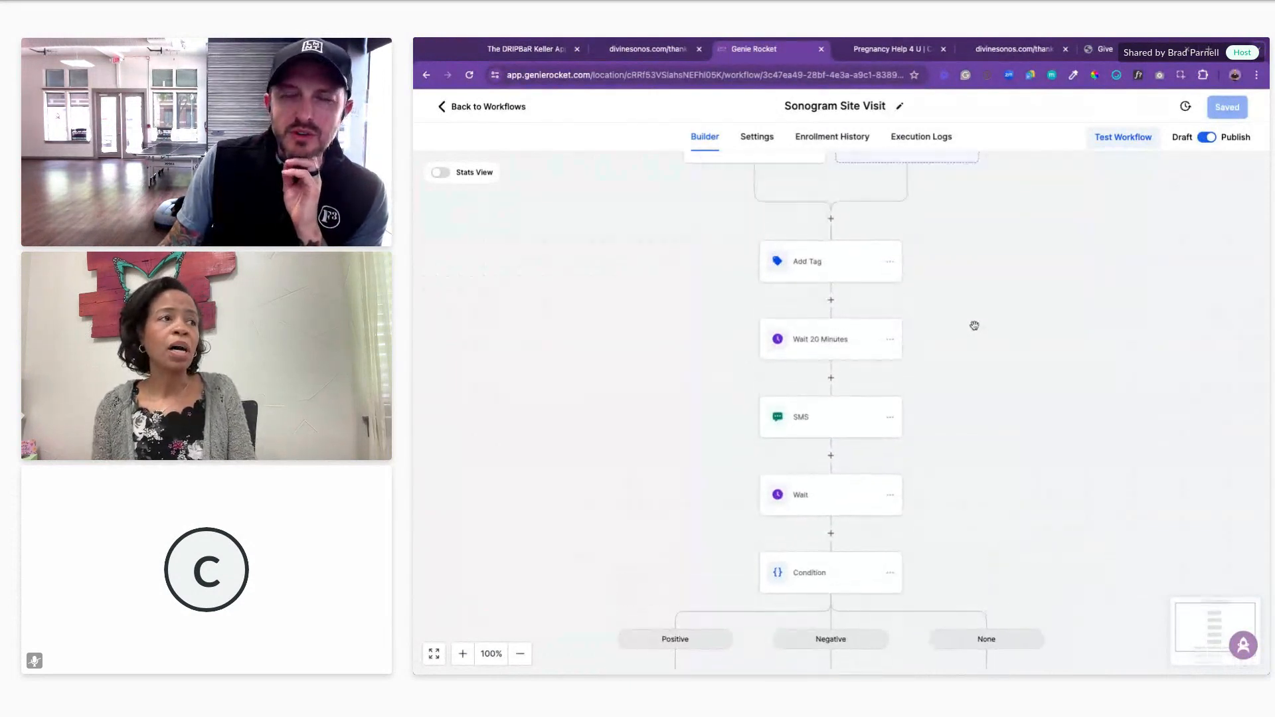
scroll(973, 325, up, 1)
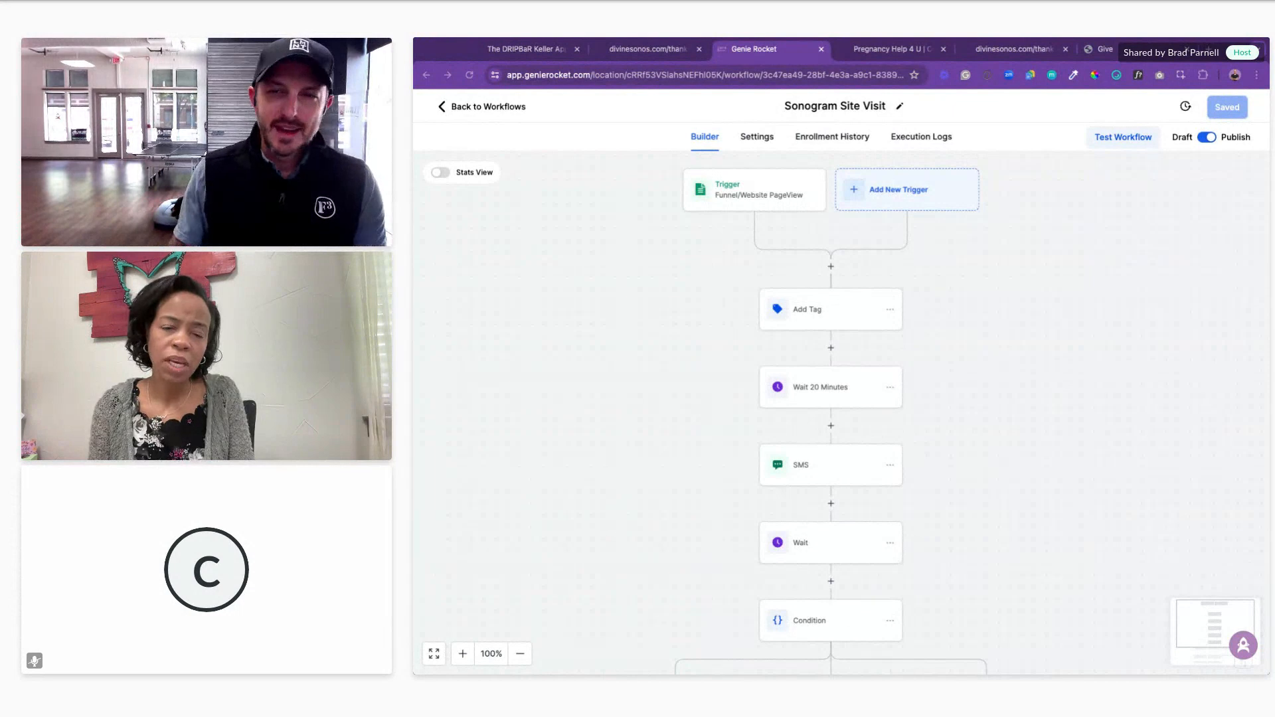
scroll(938, 292, up, 1)
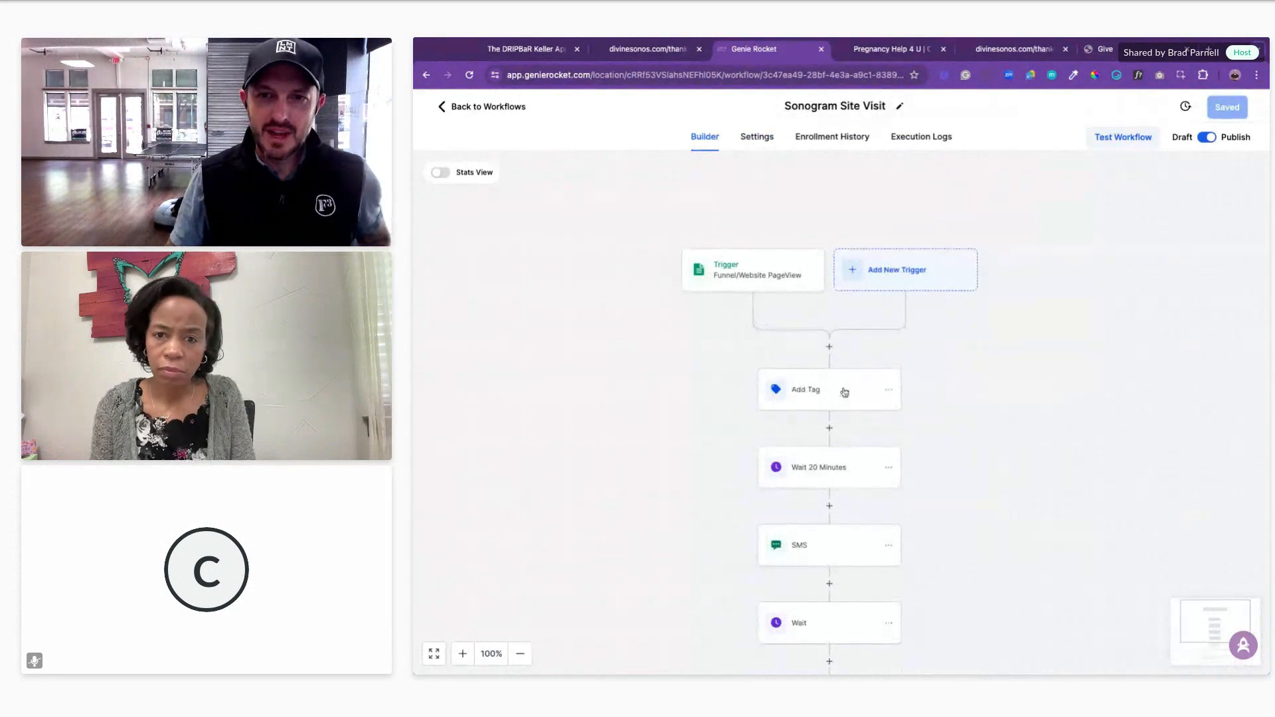
scroll(933, 401, down, 5)
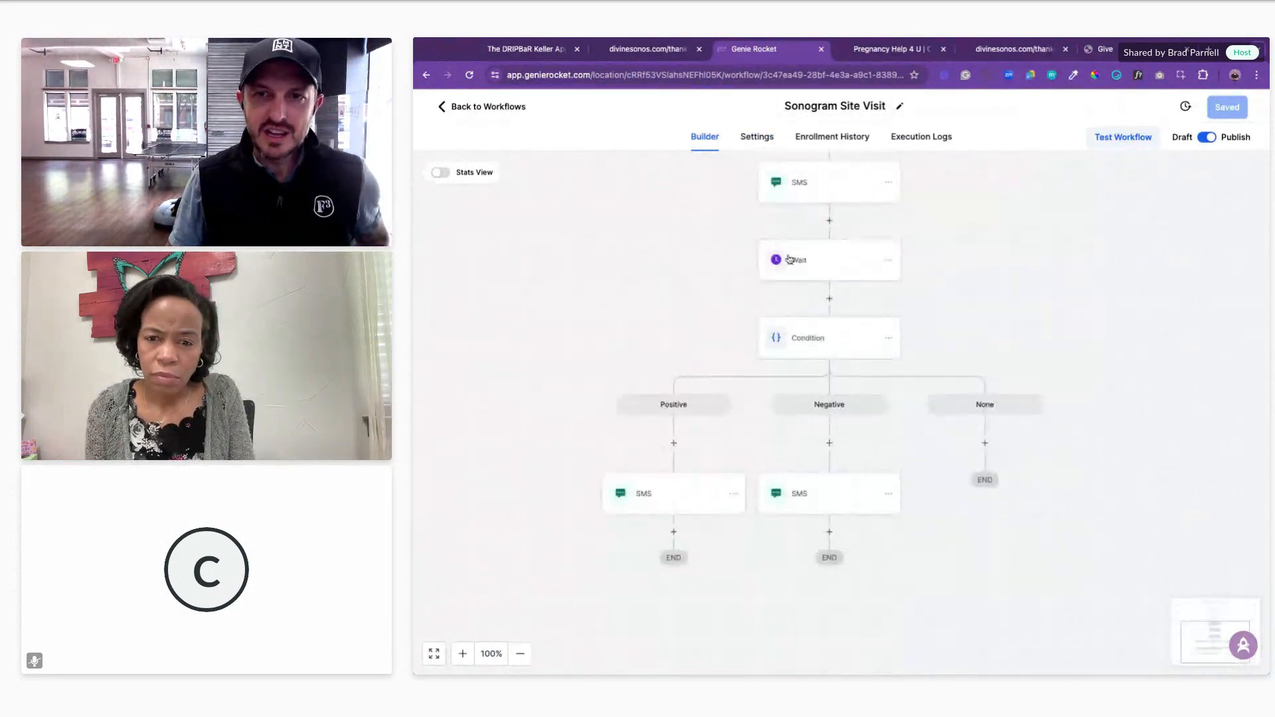
scroll(763, 252, up, 2)
Step: Add a 'BTW:give us your $' line with the pasted myGiving donation link below the PH4U sign-off
click(827, 290)
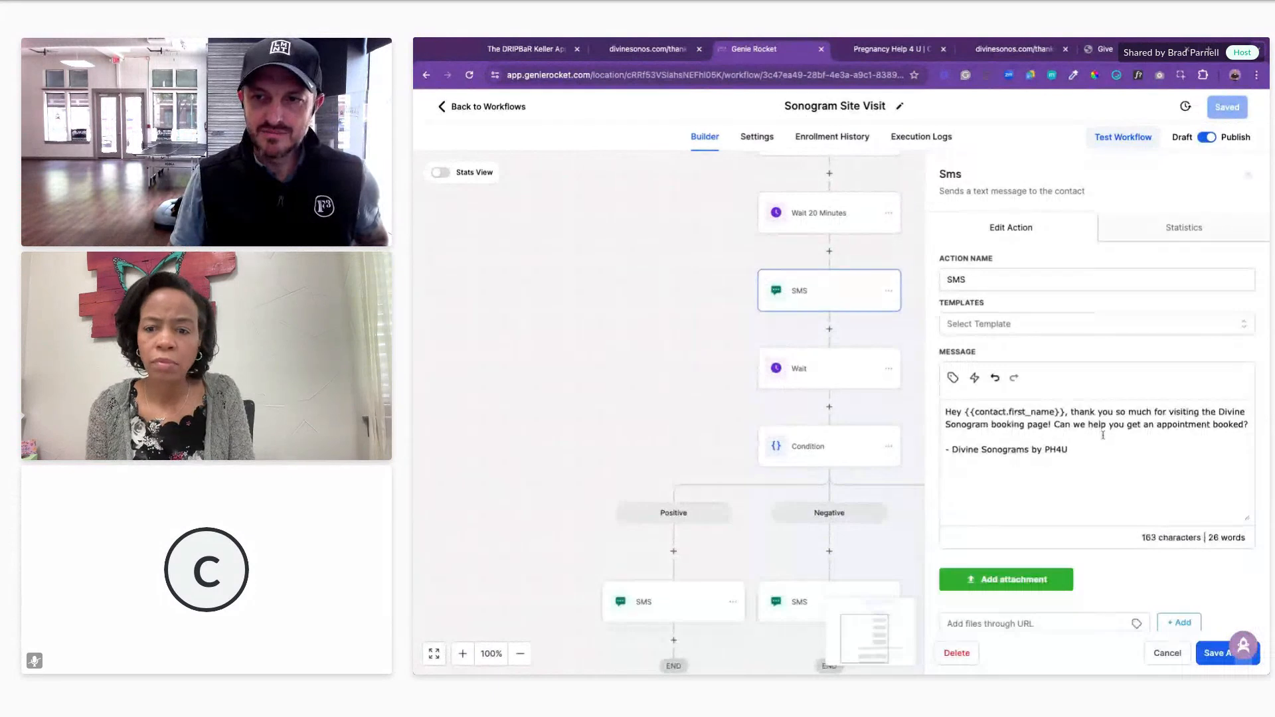
click(1089, 455)
key(Return)
key(Return)
text(B)
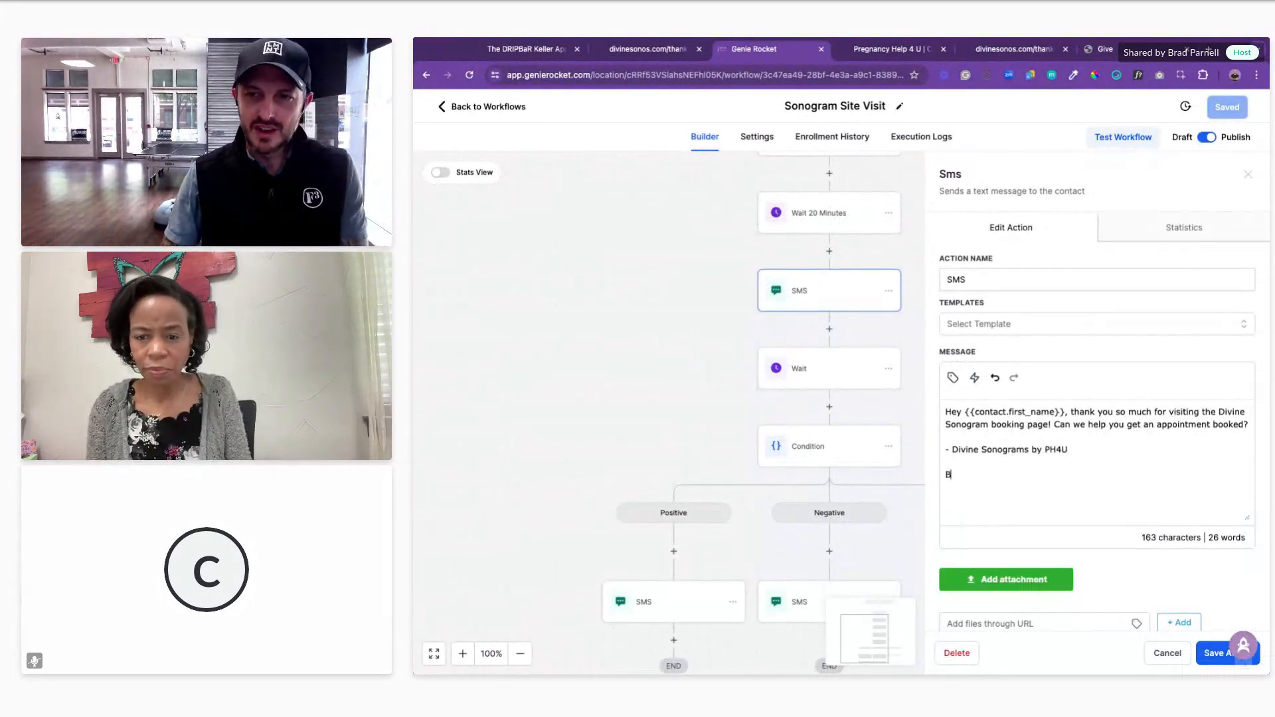
text(TW:give u)
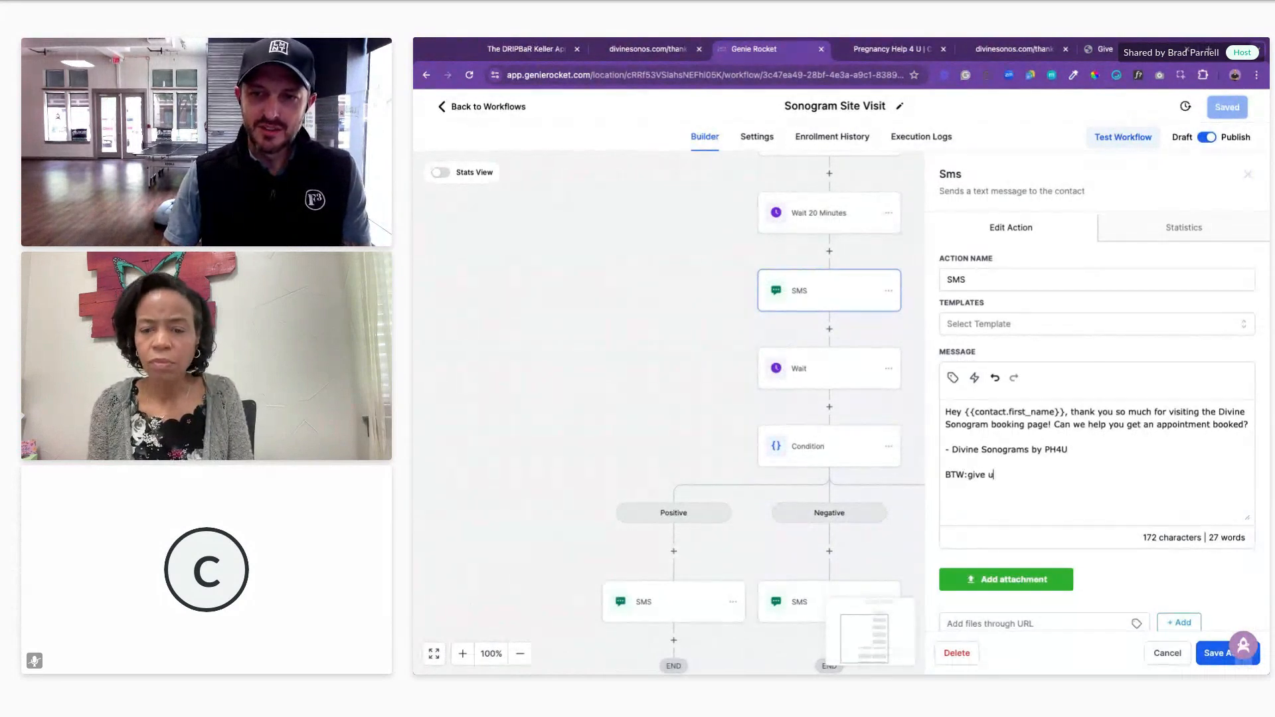
text(s your $her e)
key(super+v)
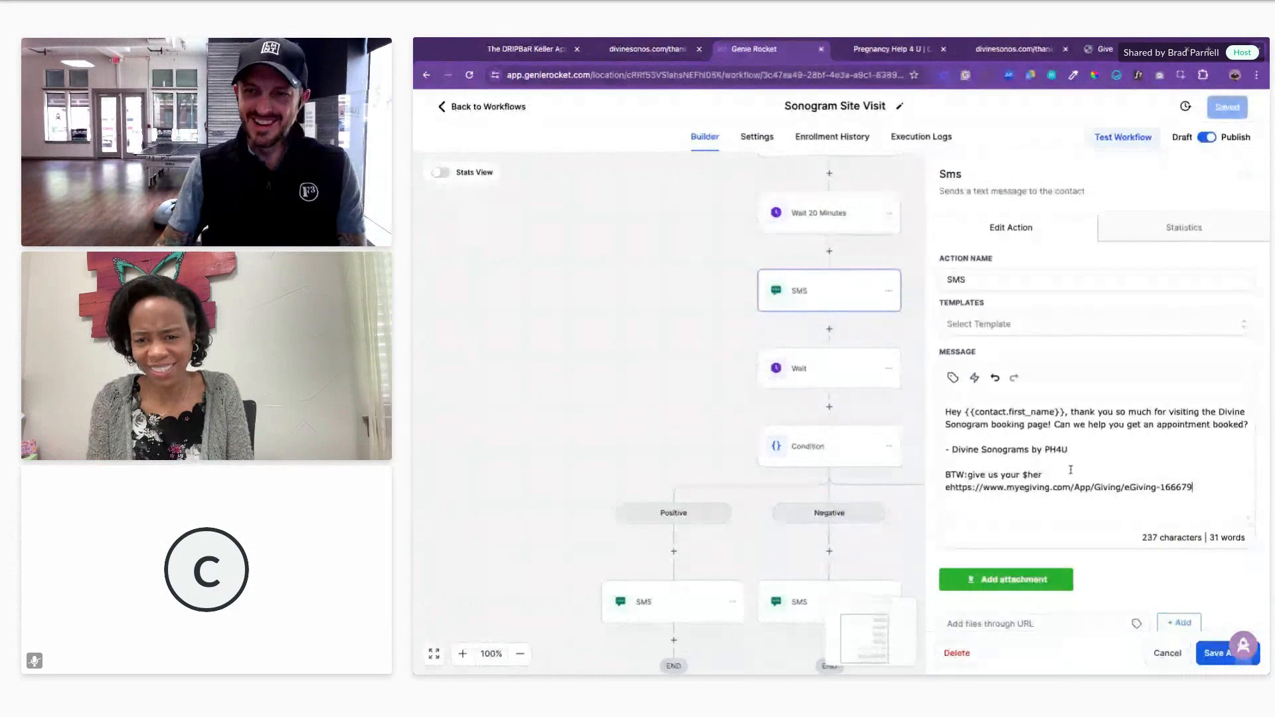
Step: Delete the added donation line and link, then save the SMS action and the workflow
drag(1213, 487, 944, 475)
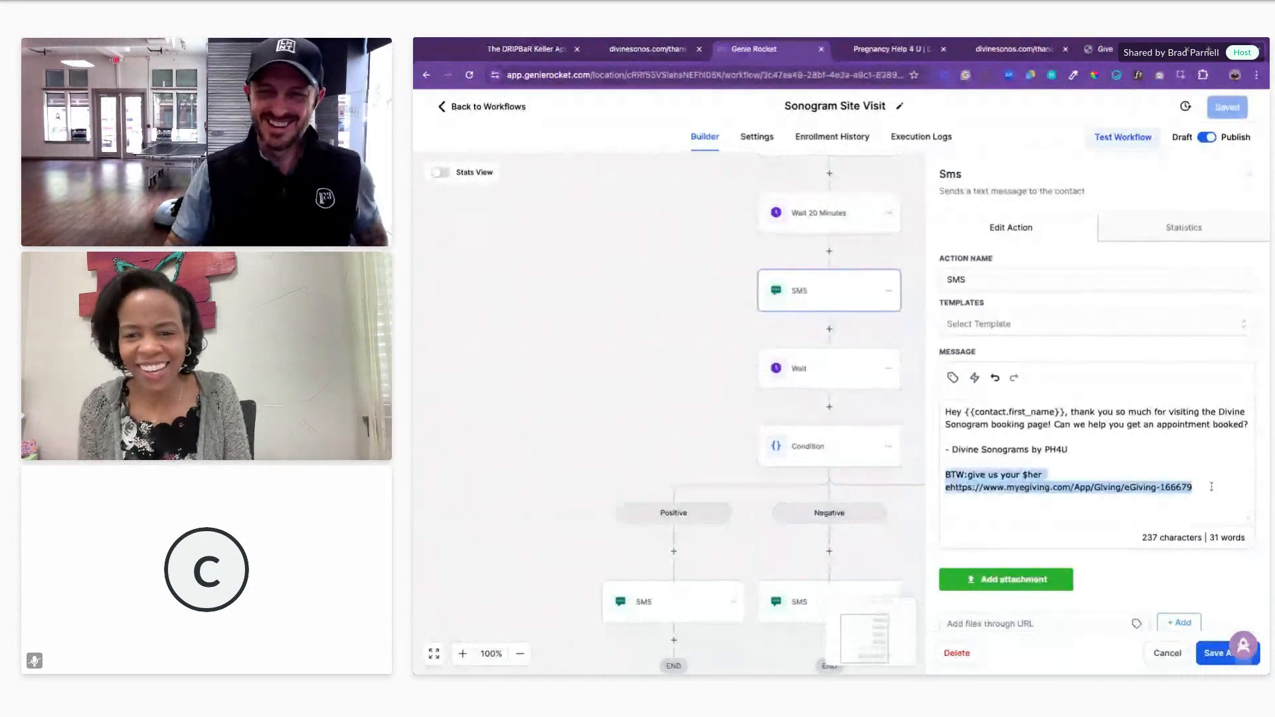
key(BackSpace)
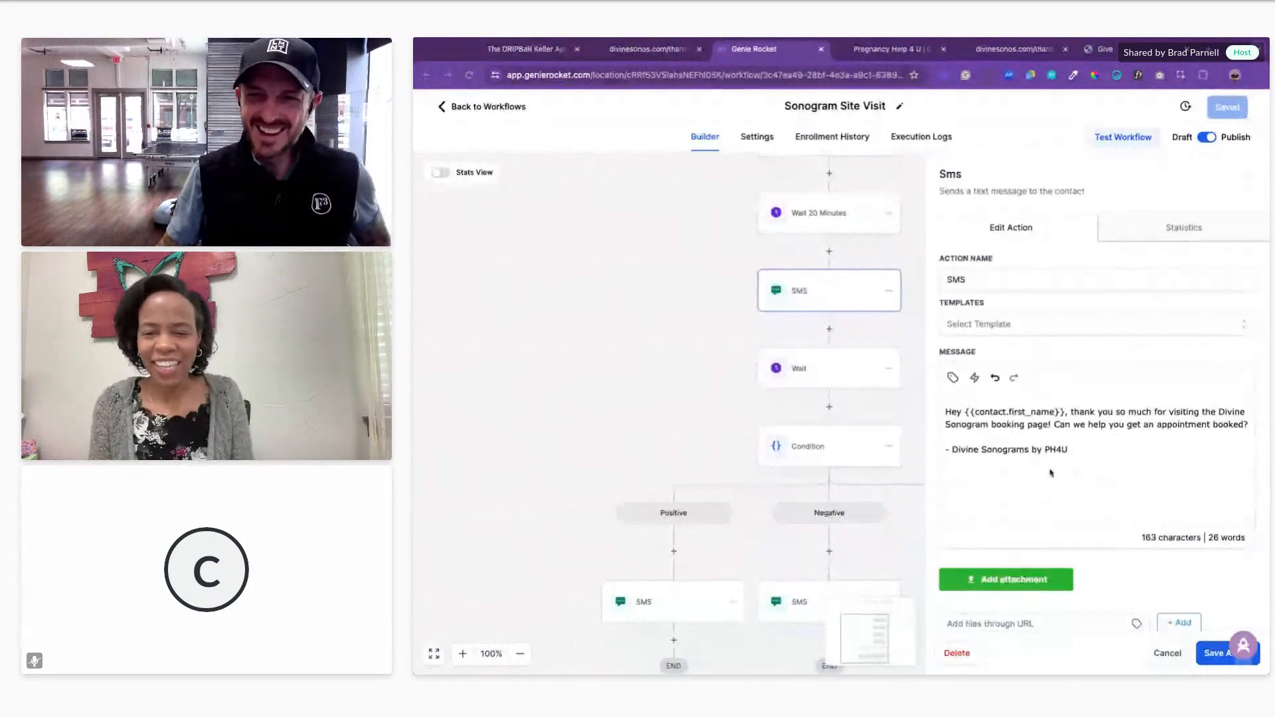
click(1211, 653)
click(1225, 101)
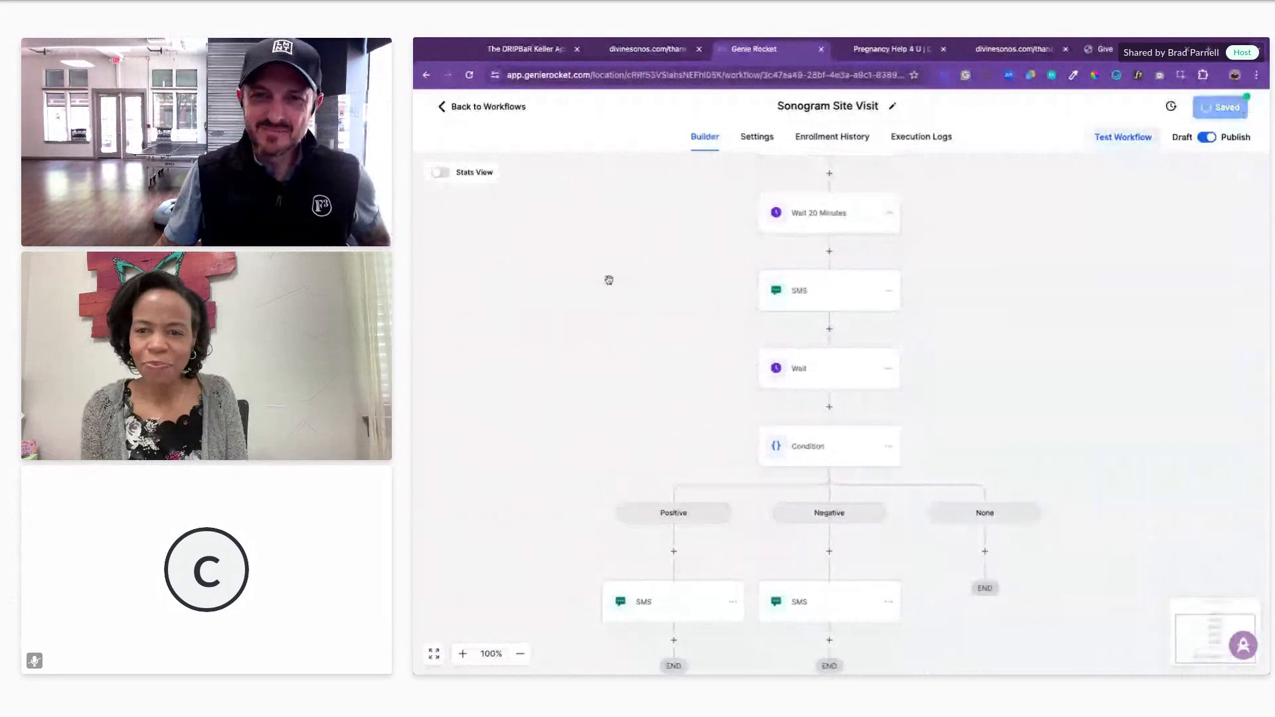
Step: Go Back to Workflows to show the Divine Sonogram Automations list
drag(586, 225, 581, 225)
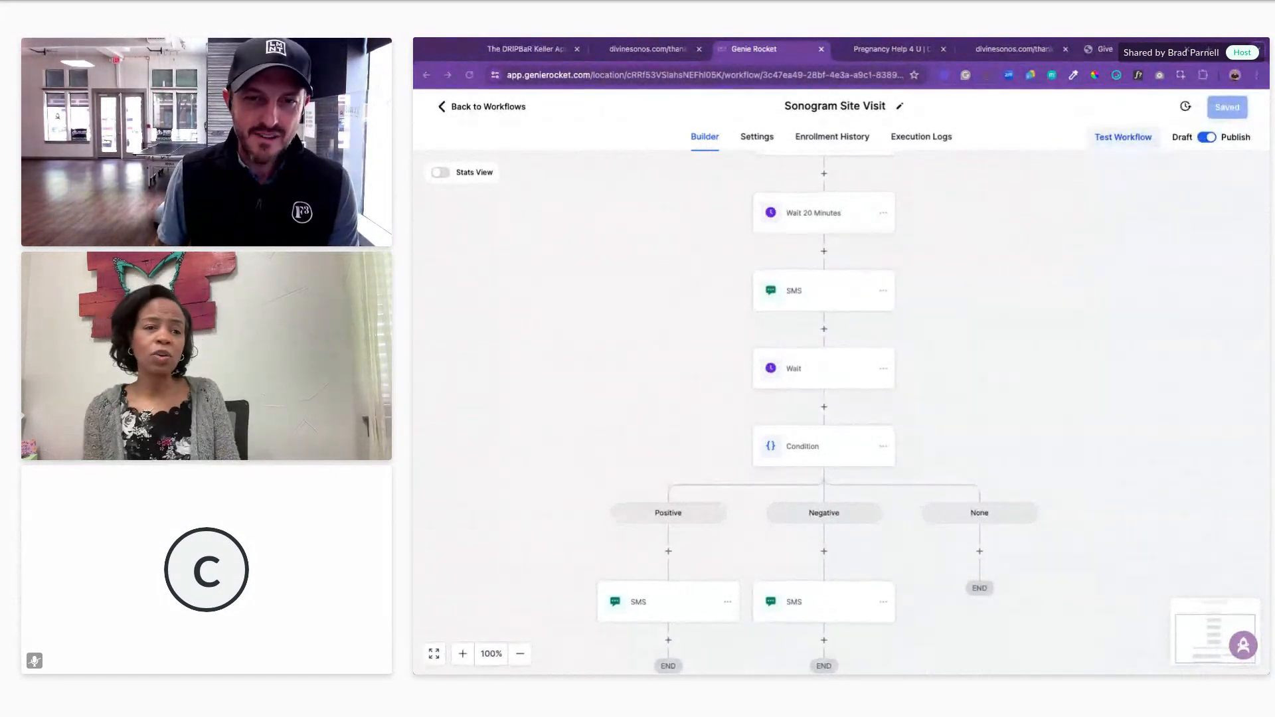
click(454, 108)
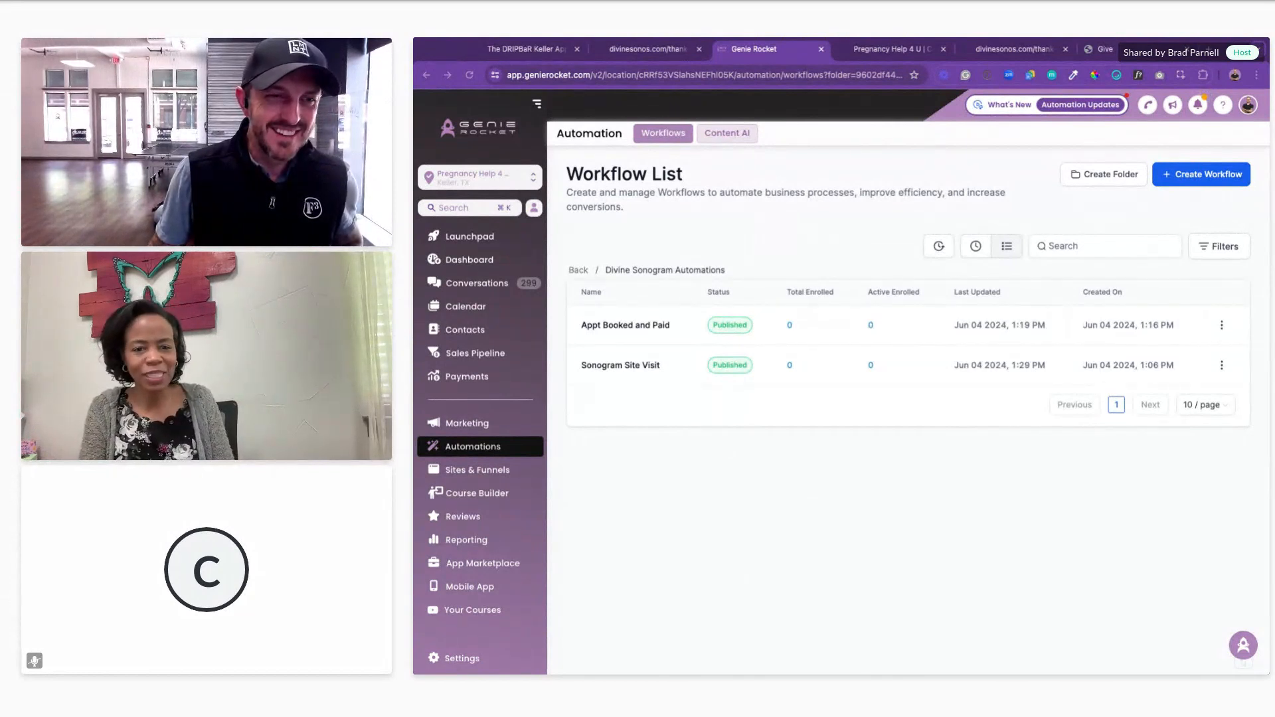
Step: Show the Divine Sonograms homepage, PH4U Give Now page and Divine Sonograms Thank You page
click(899, 47)
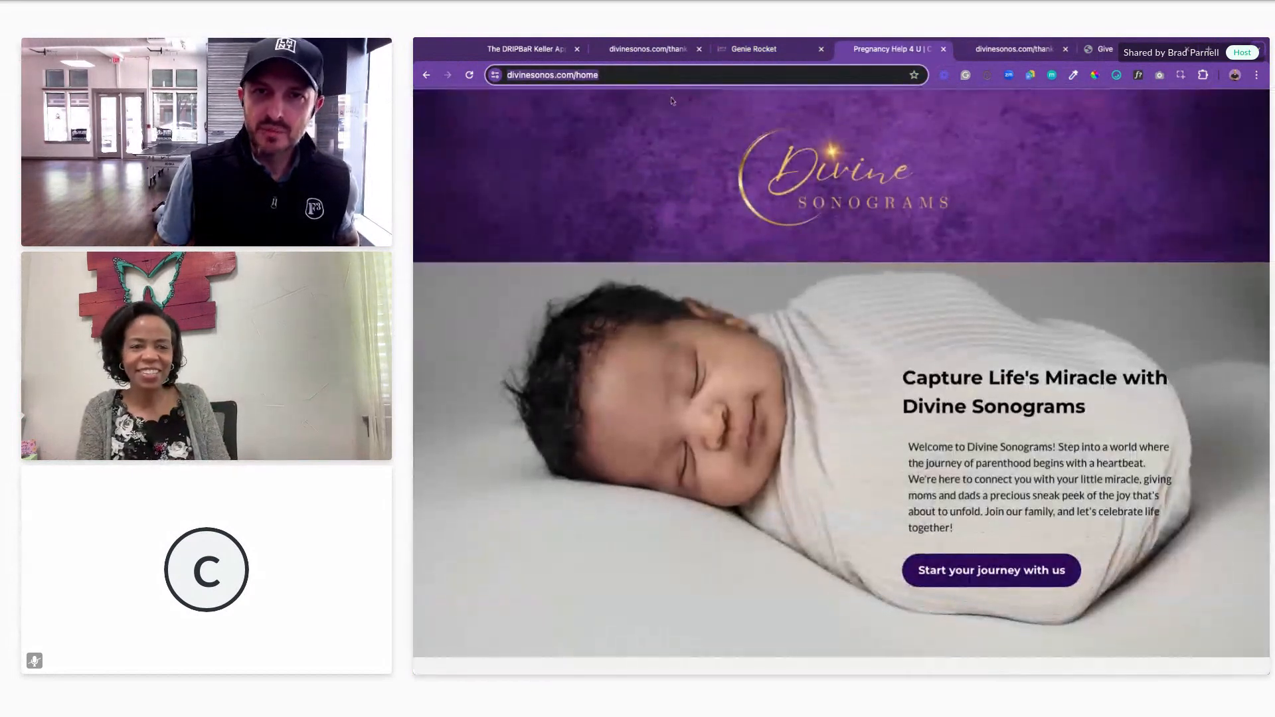
click(1104, 49)
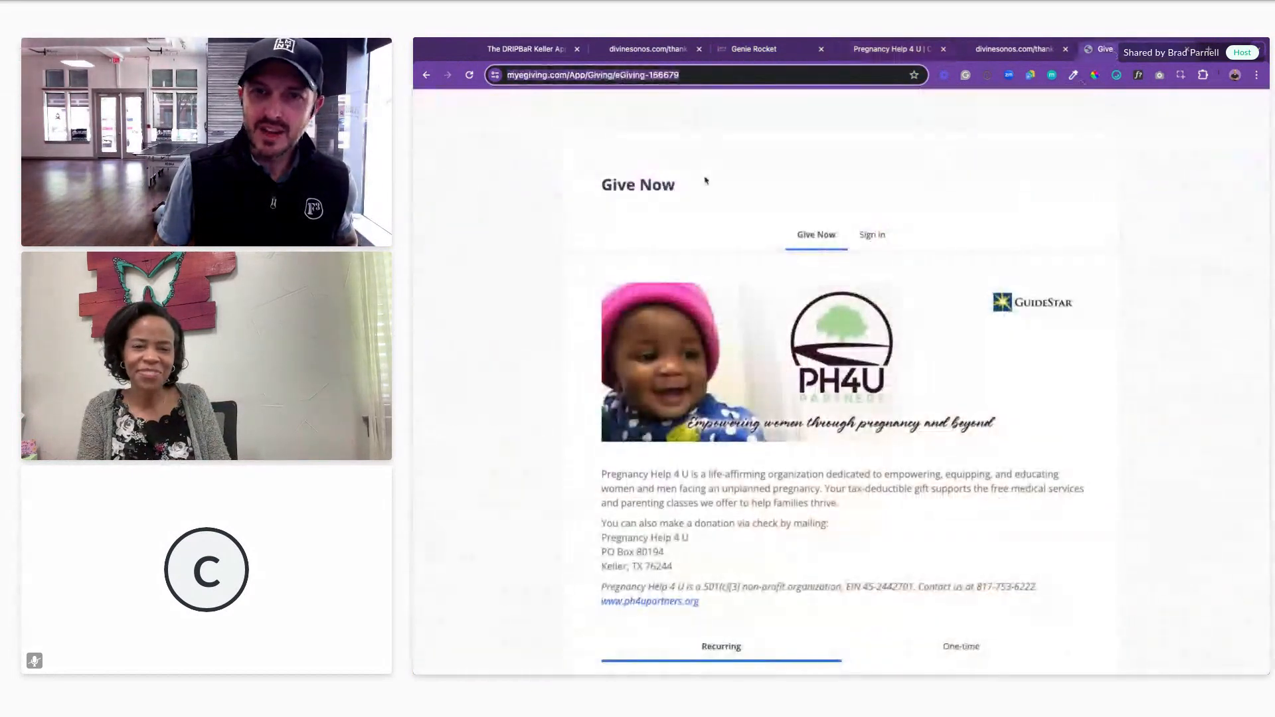
click(897, 50)
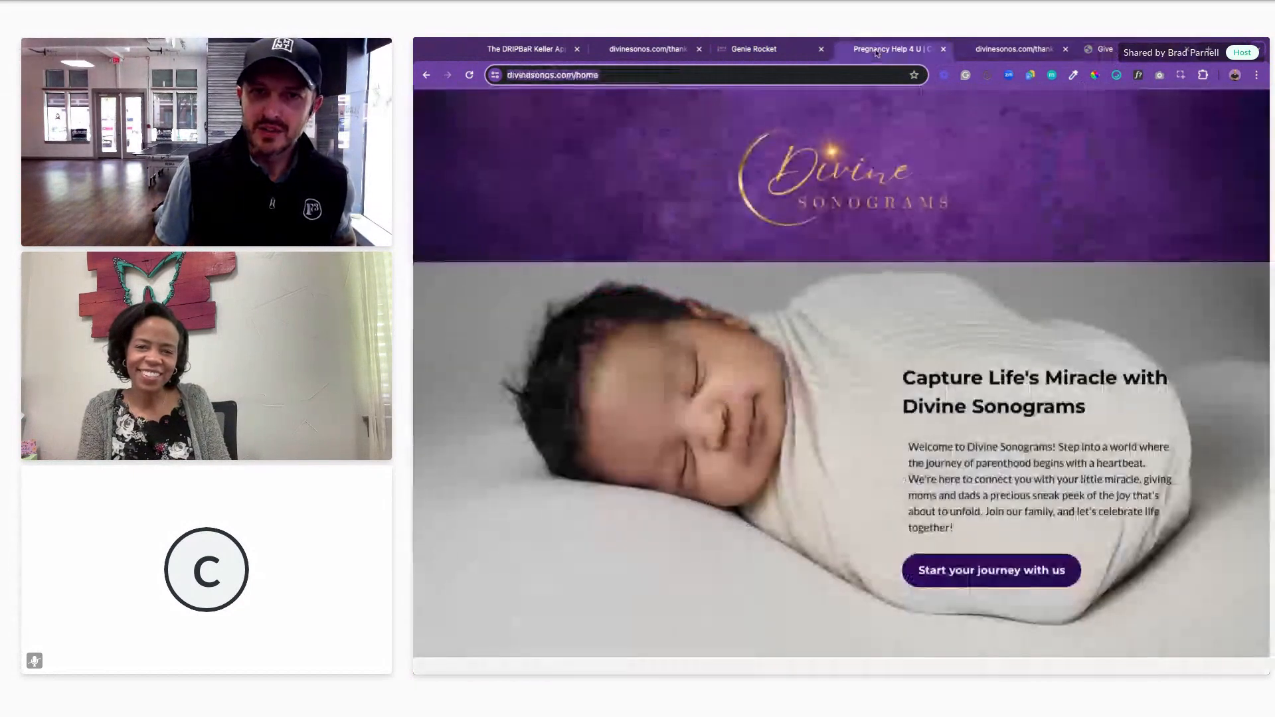
click(1015, 54)
Step: Search Google for pregnancyhelp4u and open the Pregnancy Help 4 U website
click(562, 75)
text(p)
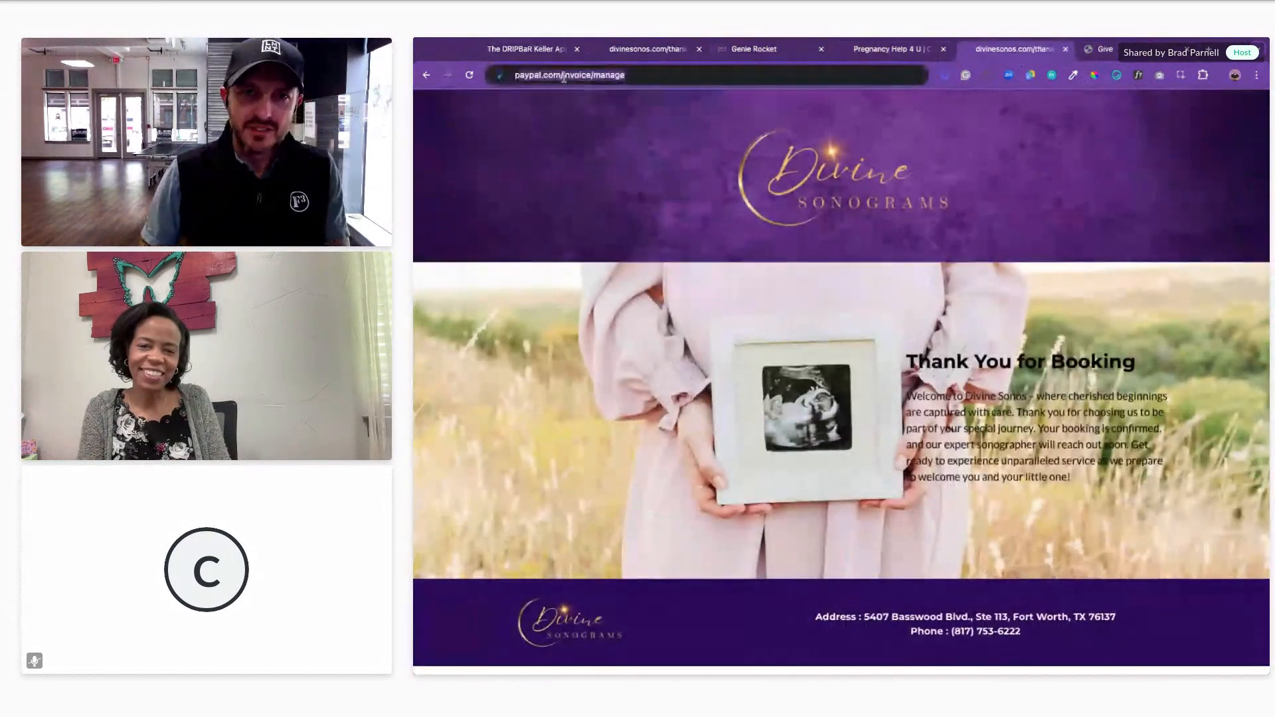
text(regn)
key(Return)
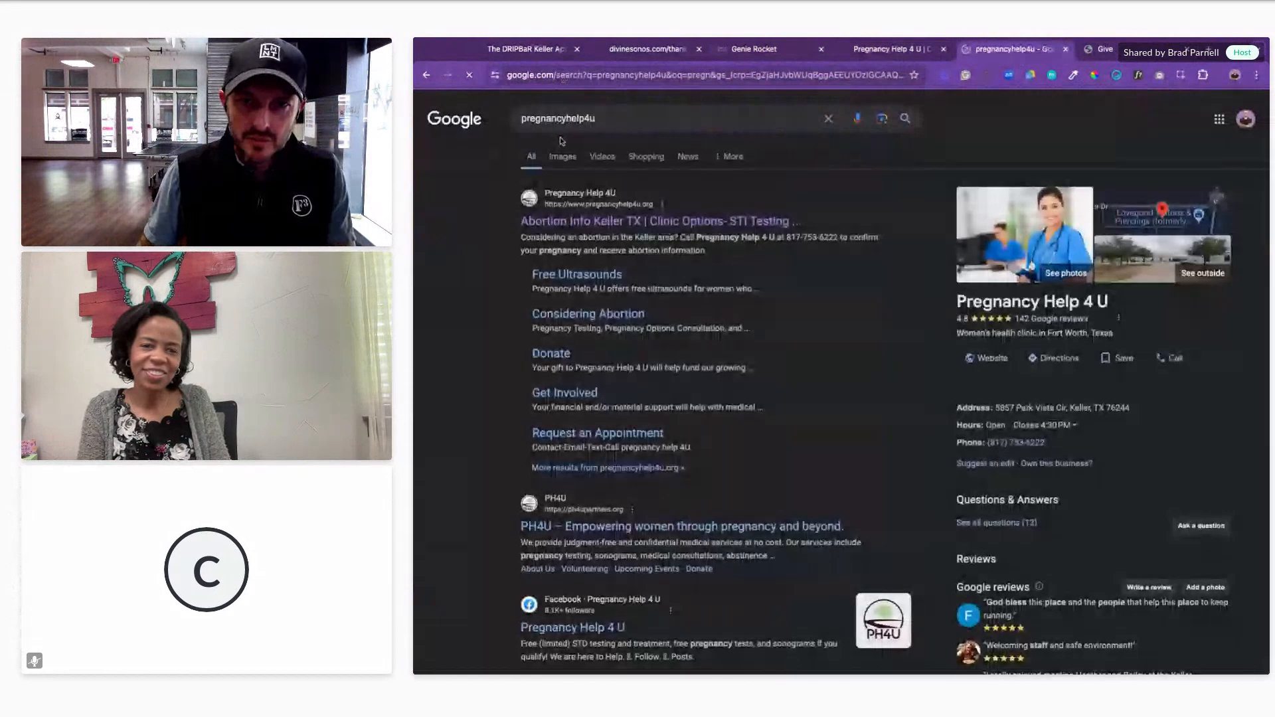
click(596, 223)
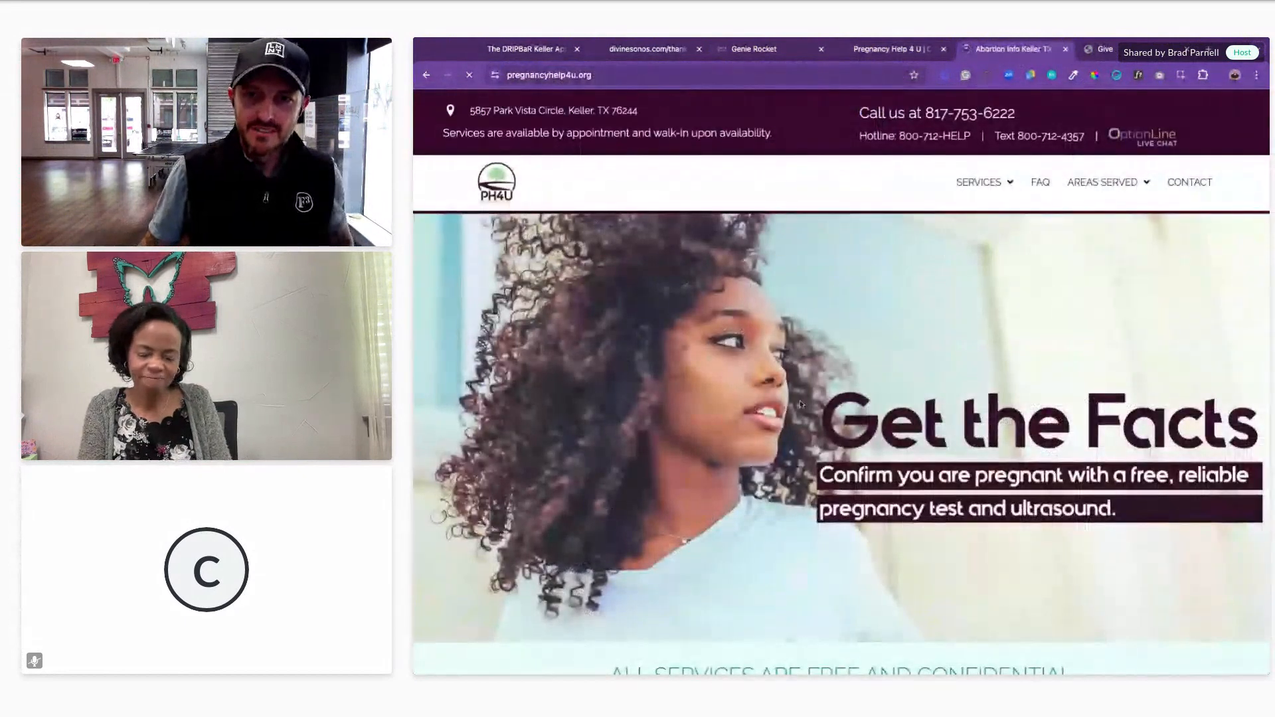